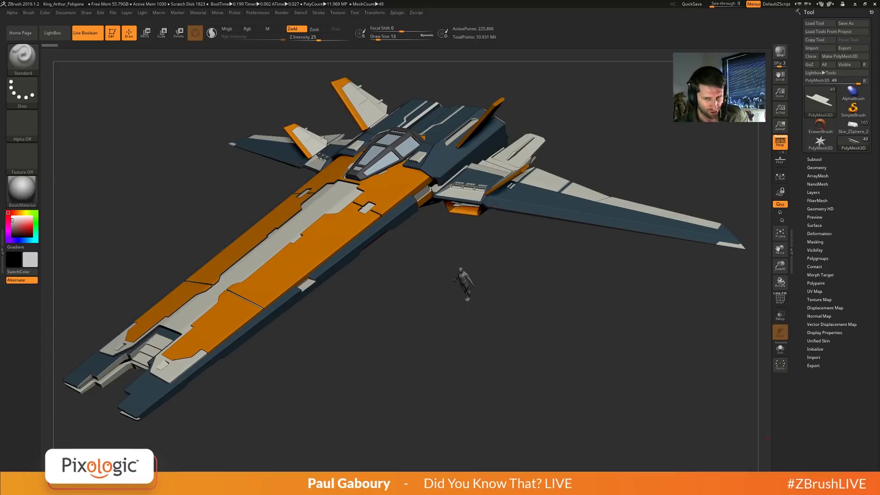
Show the ZRemesher settings among the geometry options.
left_click(817, 168)
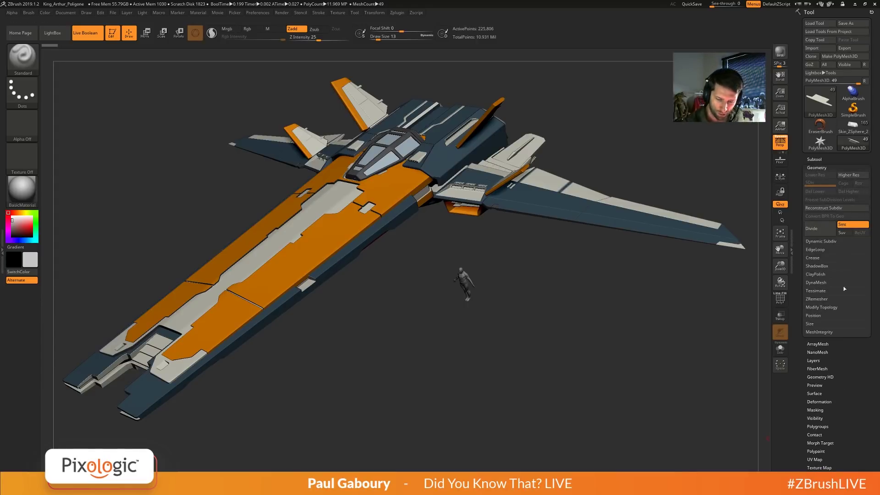
left_click(820, 299)
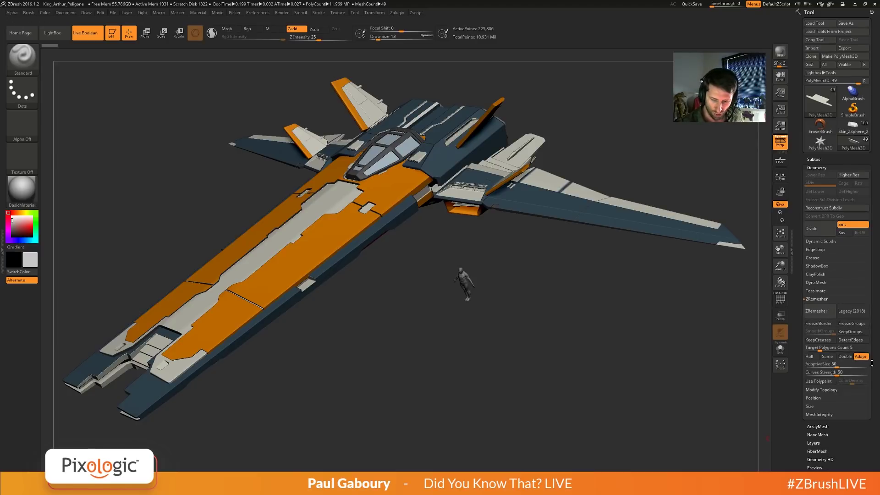
scroll(870, 265, "down", 3)
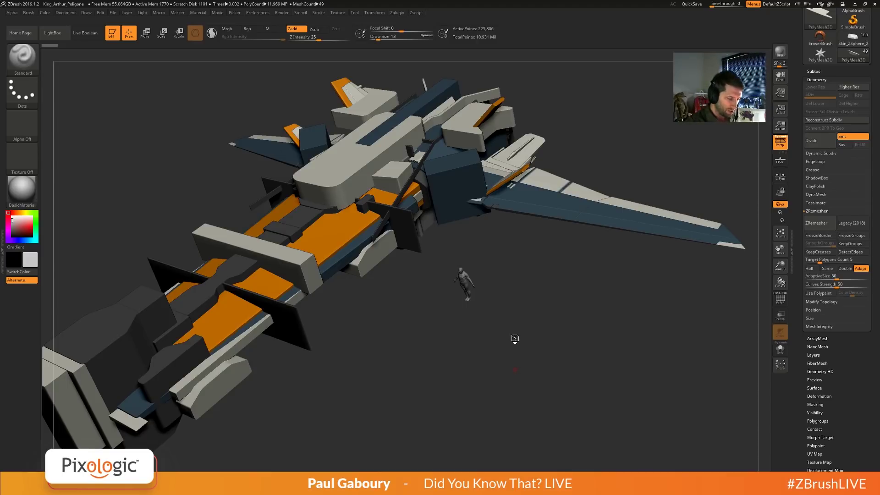
Make the Main Back Portion subtool of the spaceship active and display its polyframe.
mouse_move(512, 340)
left_mouse_down()
mouse_move(522, 326)
mouse_move(498, 343)
mouse_move(475, 345)
mouse_move(500, 366)
mouse_move(512, 338)
left_mouse_up()
left_click(474, 284, "alt")
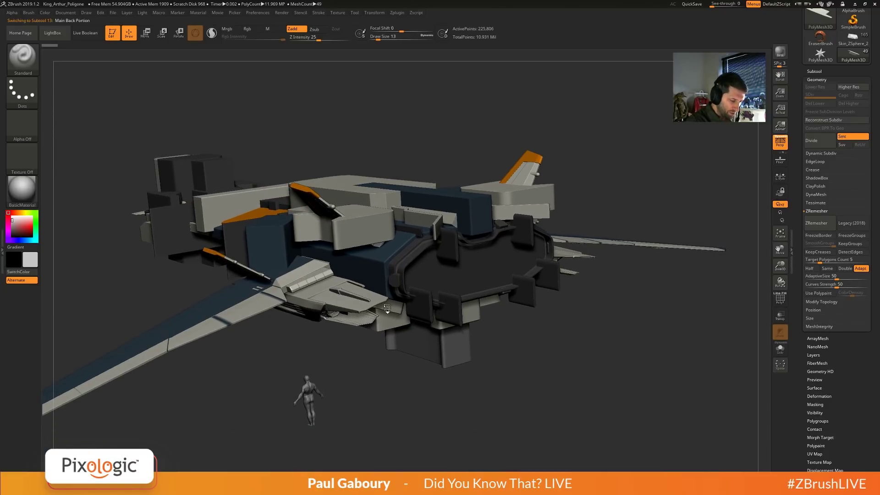
key("shift+f")
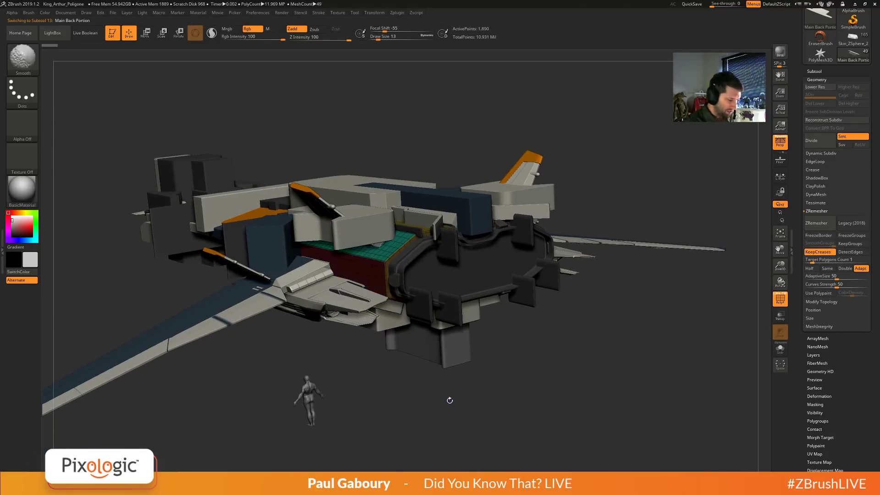
Isolate the Main Back Portion with Solo mode and turn off perspective.
left_click(781, 349)
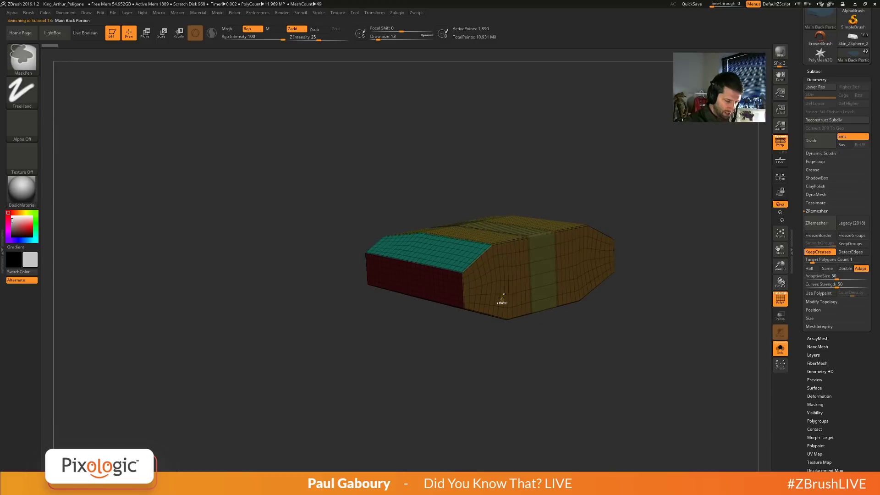
left_click_drag(540, 315, 487, 331)
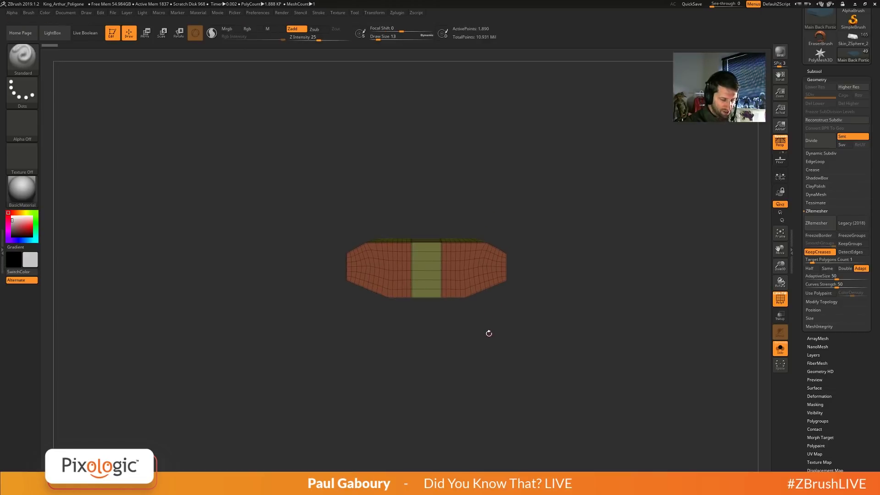
left_click(780, 142)
left_click_drag(526, 294, 444, 312, "alt")
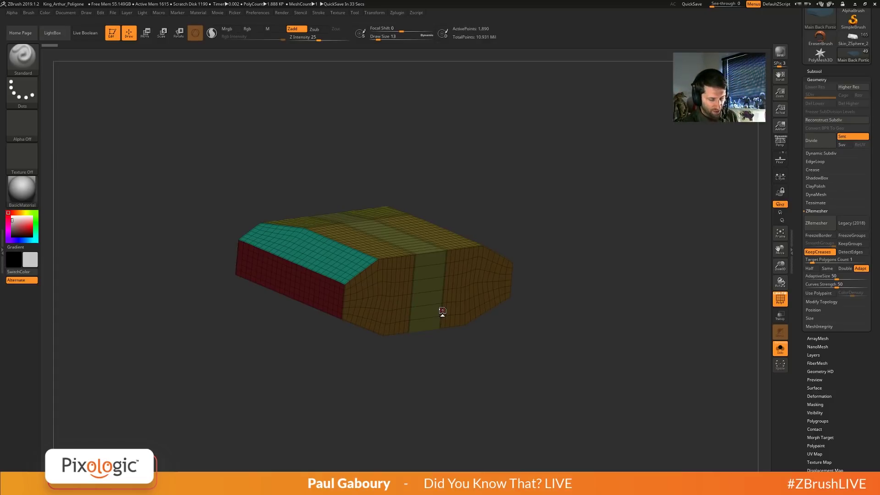
Look through the subtool list, including the contents of the Back End folder.
left_click(814, 71)
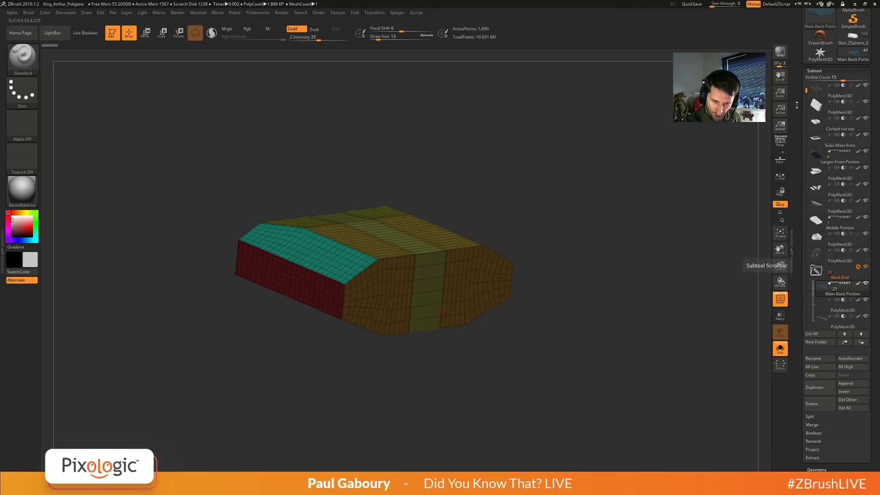
left_click_drag(806, 92, 806, 125)
left_click(814, 155)
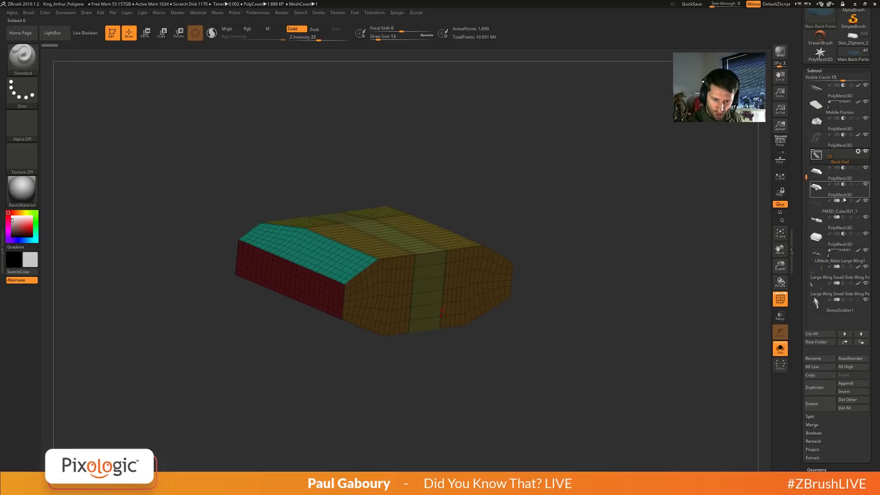
left_click(815, 155)
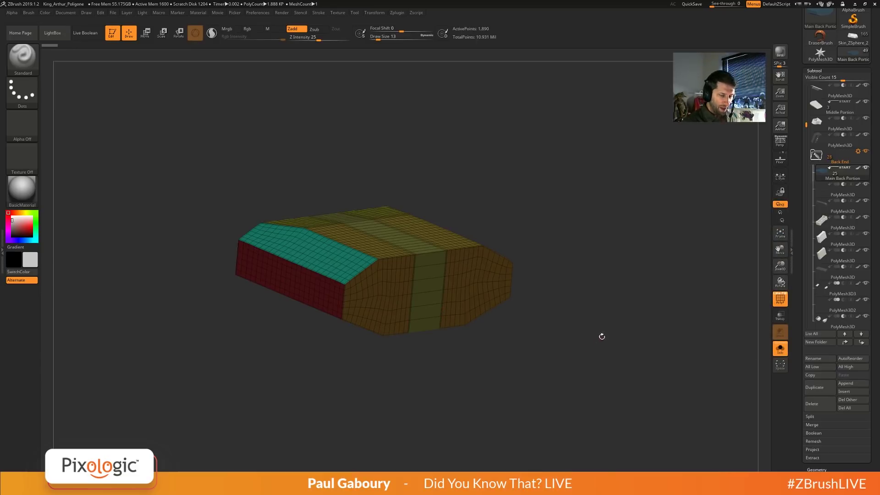
left_click(814, 70)
scroll(820, 110, "up", 4)
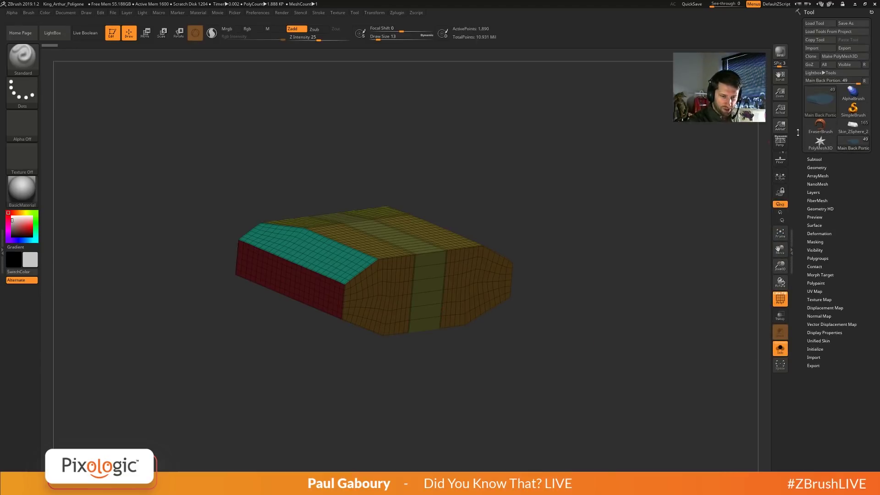
Switch to the Cube3D primitive and review the other available 3D meshes.
left_click(820, 109)
left_click(580, 132)
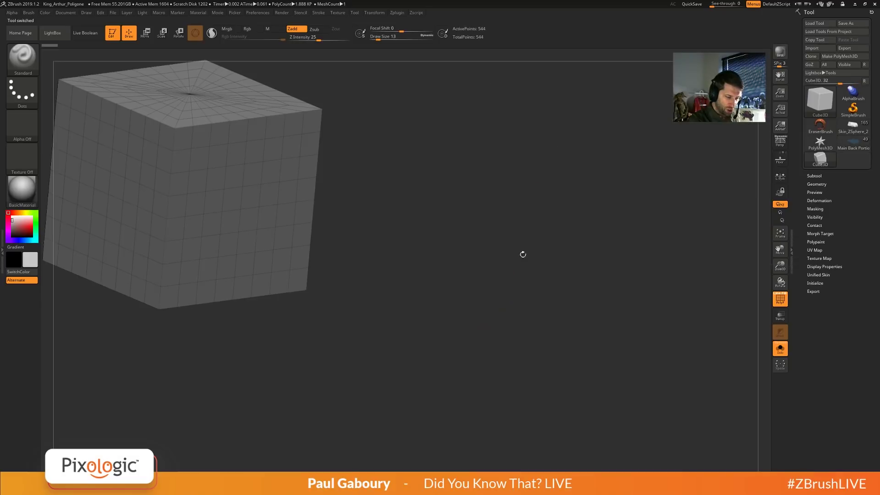
mouse_move(333, 272)
right_mouse_down("alt")
mouse_move(493, 335)
mouse_move(538, 333)
mouse_move(419, 289)
mouse_move(406, 274)
right_mouse_up("alt")
mouse_move(406, 274)
right_mouse_down()
mouse_move(447, 321)
mouse_move(513, 344)
right_mouse_up()
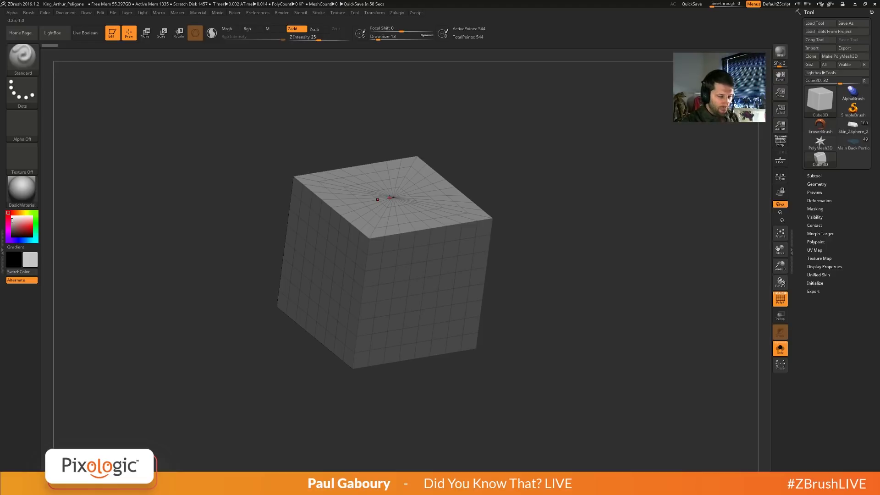
left_click(820, 99)
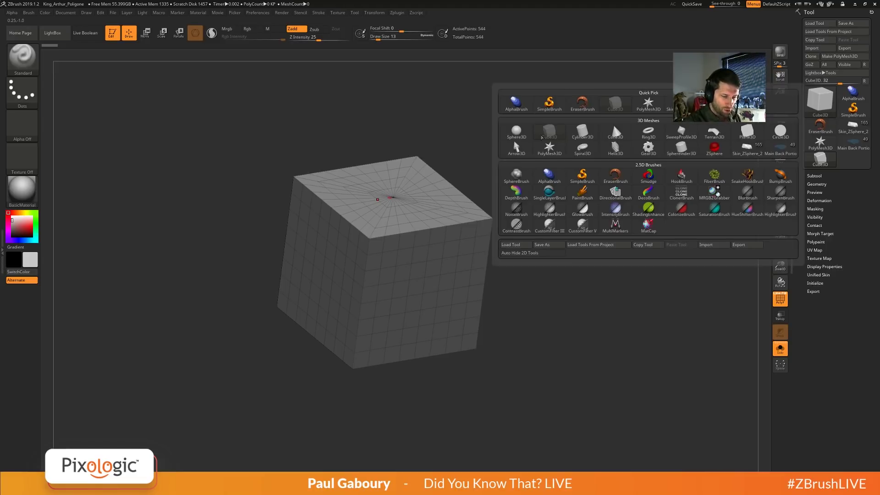
mouse_move(542, 137)
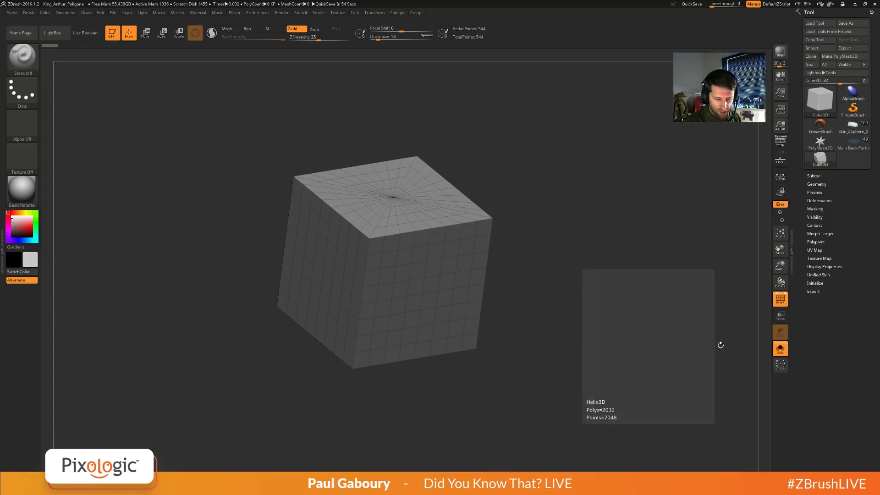
Set the Cube3D primitive's HDivide to 80 and VDivide to 5.
left_click(815, 283)
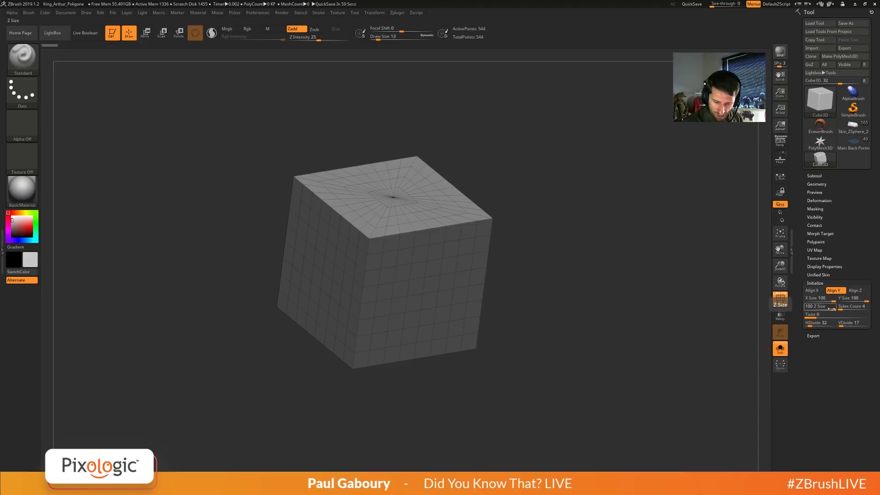
left_click_drag(830, 308, 816, 325)
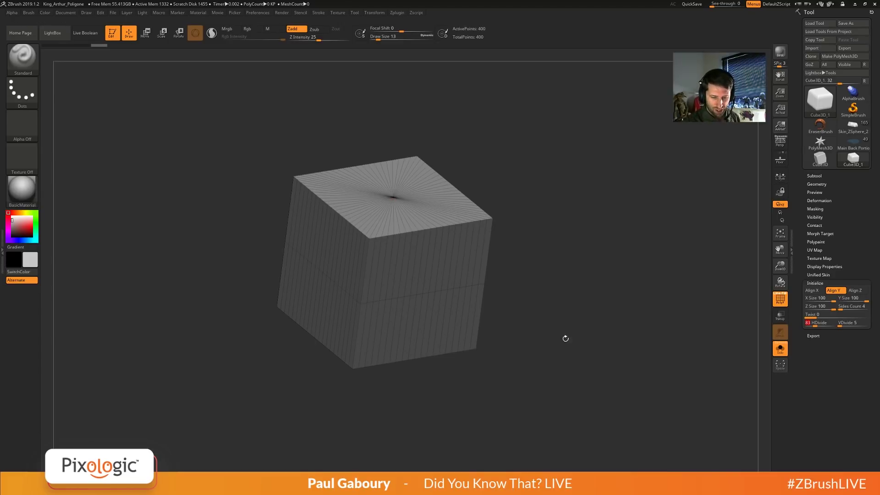
left_click_drag(545, 336, 544, 330)
Switch to the Cylinder3D primitive and give it an Inner Radius of 53 and a VDivide of 4.
left_click(820, 100)
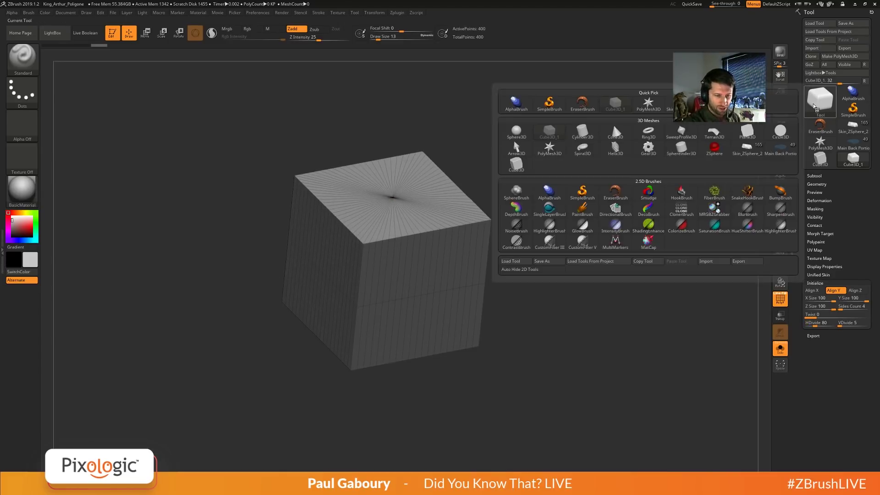
left_click(582, 132)
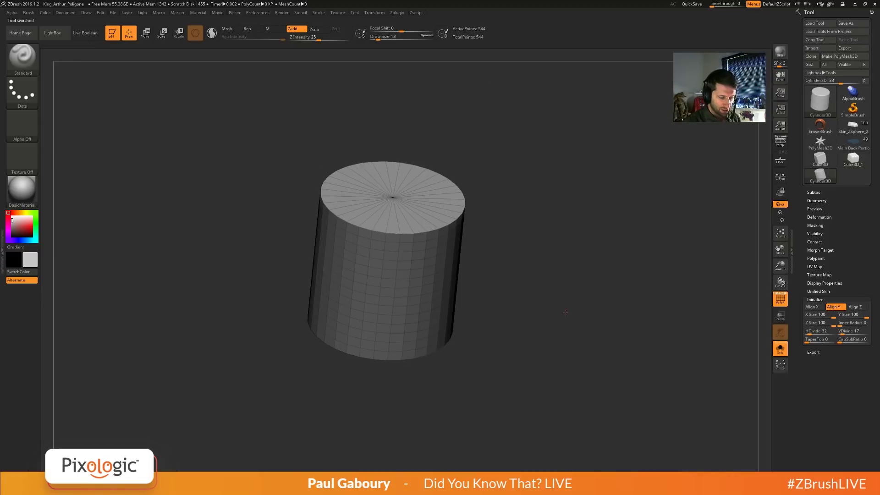
left_click_drag(563, 319, 569, 323)
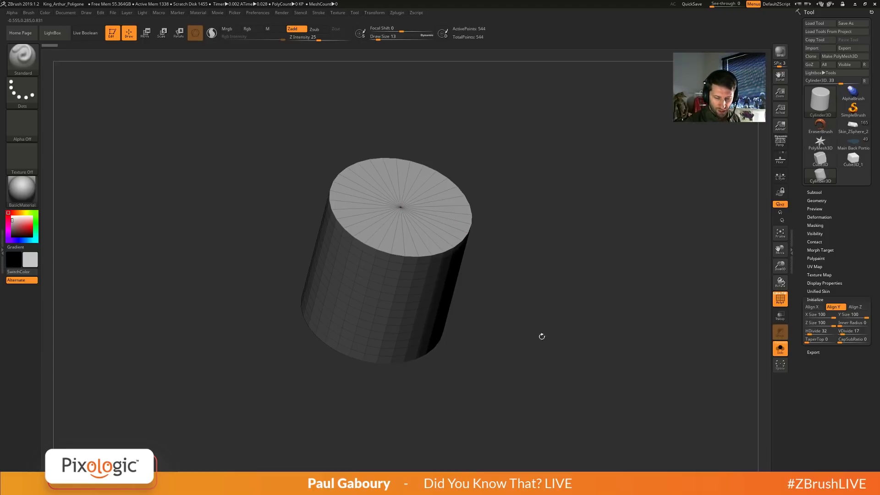
left_click_drag(839, 324, 854, 324)
type("4")
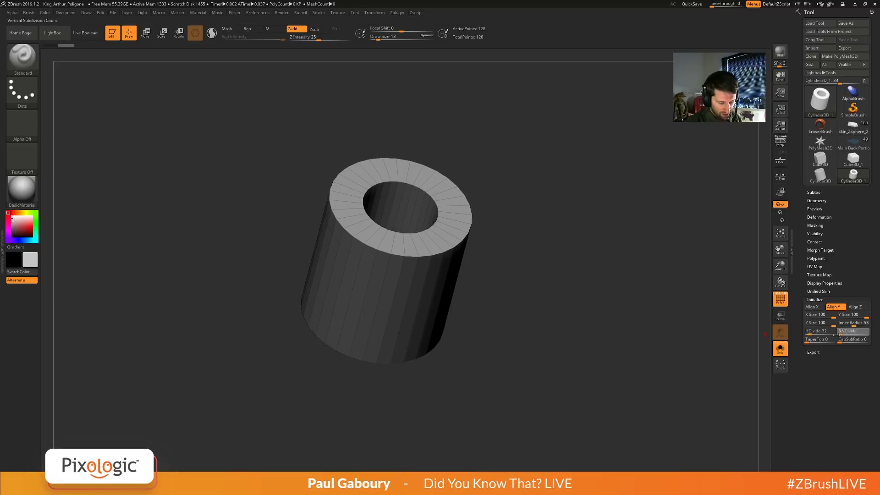
key("Return")
left_click_drag(518, 349, 517, 312)
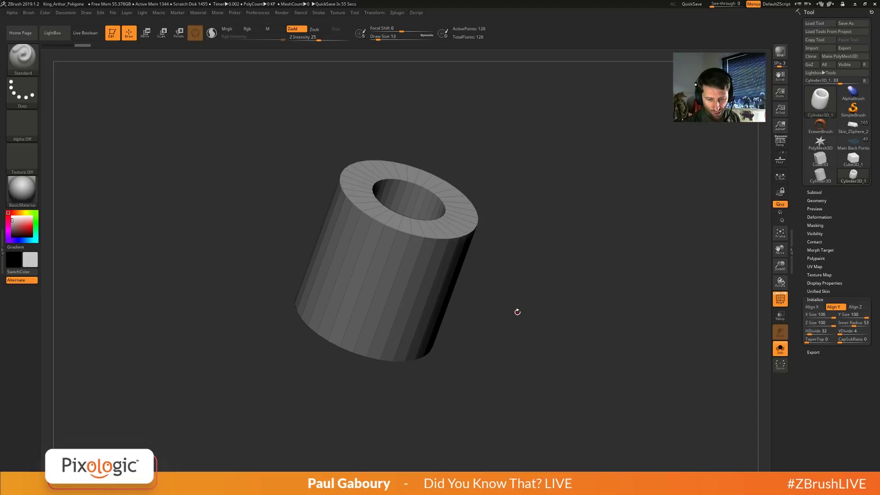
Return to the original Cube3D primitive and convert it to a PolyMesh3D.
left_click(820, 159)
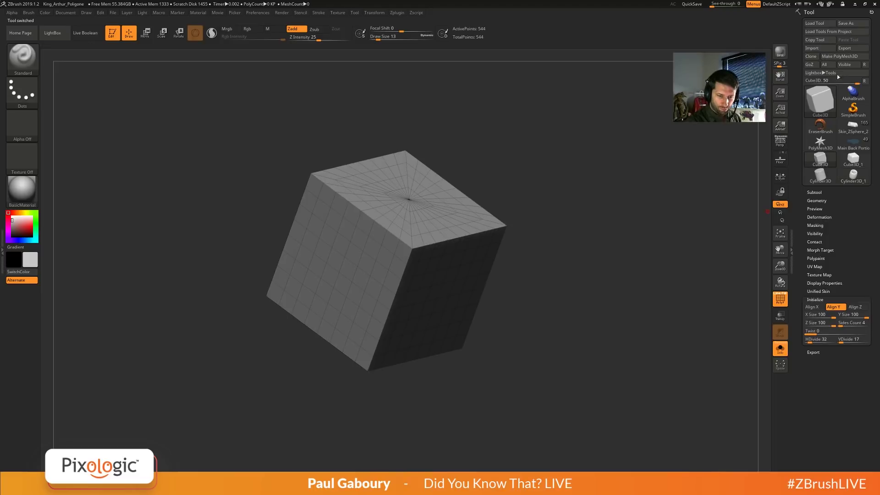
left_click(839, 56)
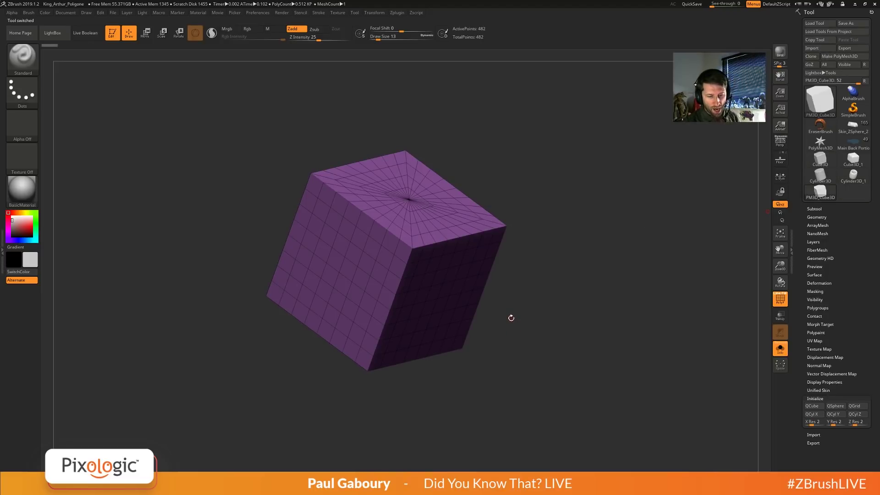
scroll(834, 399, "down", 1)
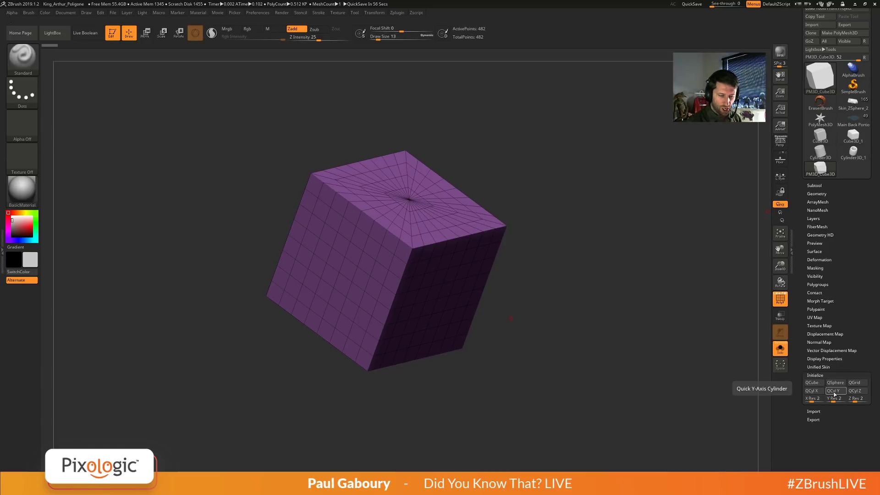
Compare the parametric Cube3D with its polymesh version PM3D_Cube3D, ending on the polymesh.
mouse_move(829, 172)
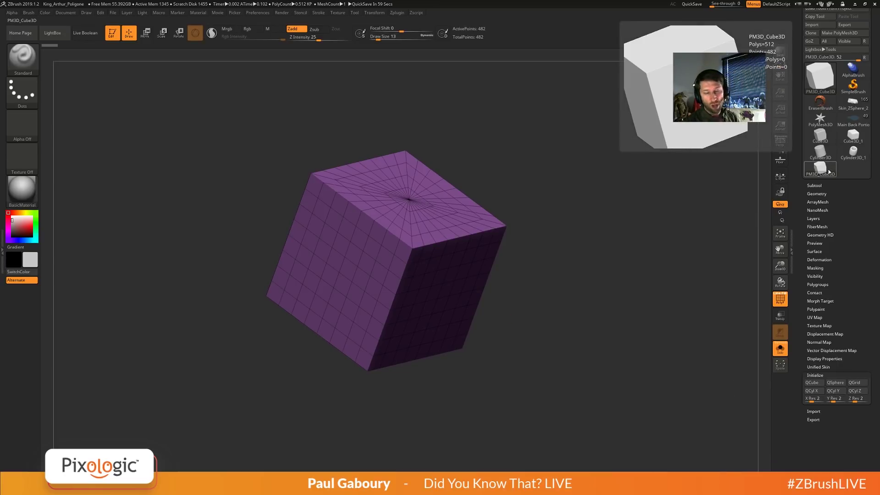
left_click(821, 138)
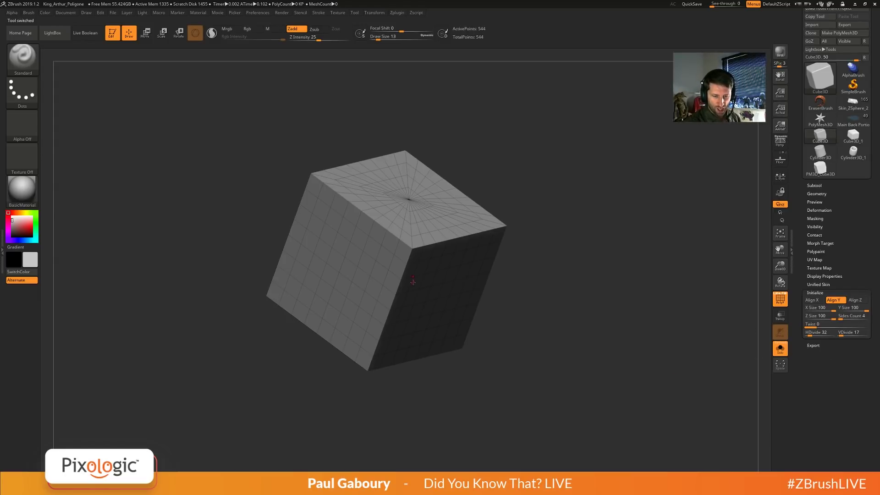
left_click(819, 169)
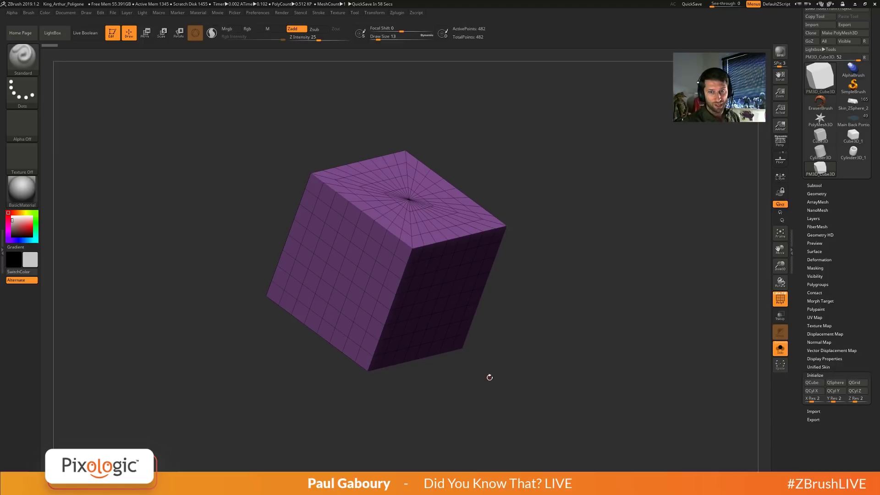
mouse_move(522, 357)
left_mouse_down()
mouse_move(514, 348)
mouse_move(523, 353)
left_mouse_up()
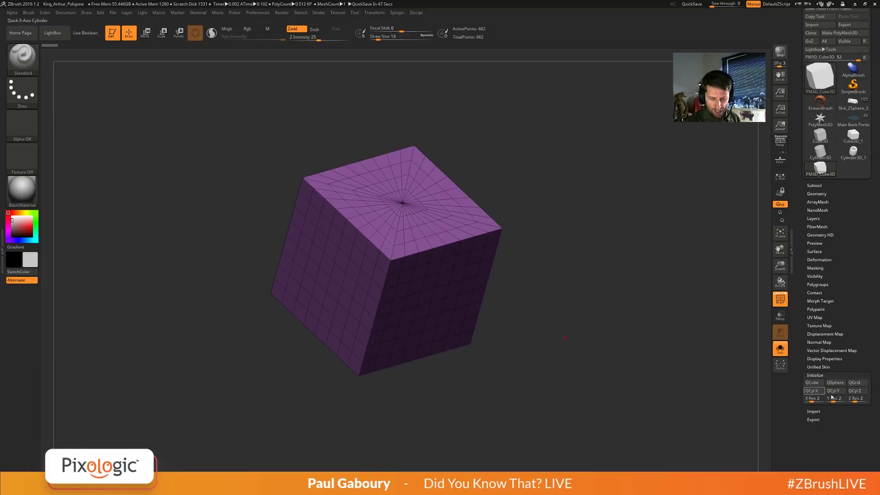
Replace the polymesh with a QCube that has X, Y and Z resolution set to 1.
left_click(814, 382)
left_click_drag(509, 378, 499, 346)
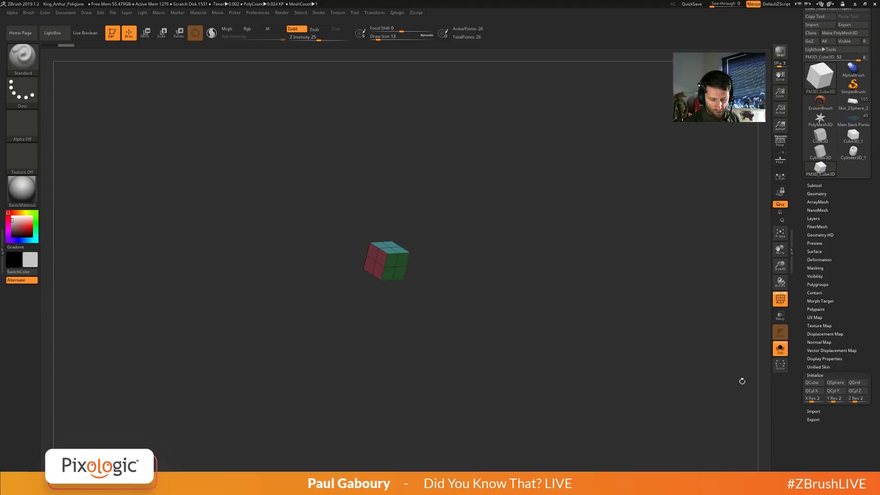
left_click_drag(812, 401, 848, 402)
left_click(811, 382)
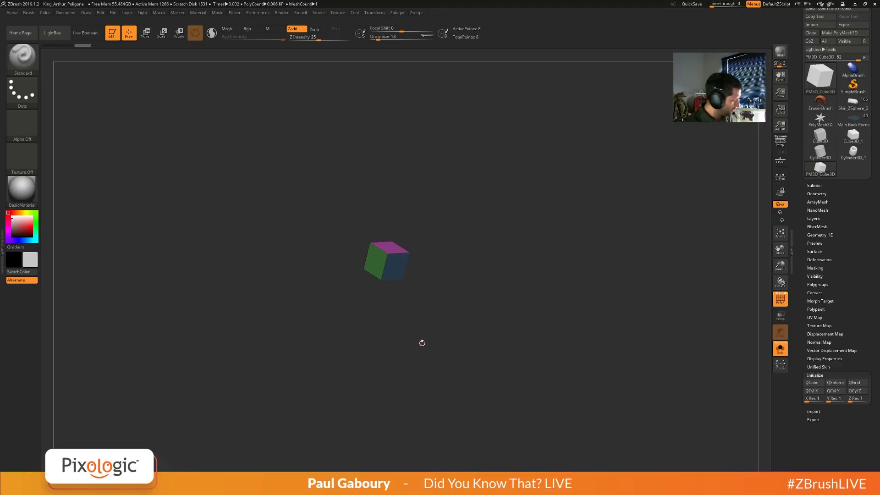
Show the Move gizmo on the QCube and replace the mesh with a parametric PolyCube.
right_click_drag(393, 276, 484, 358, "alt")
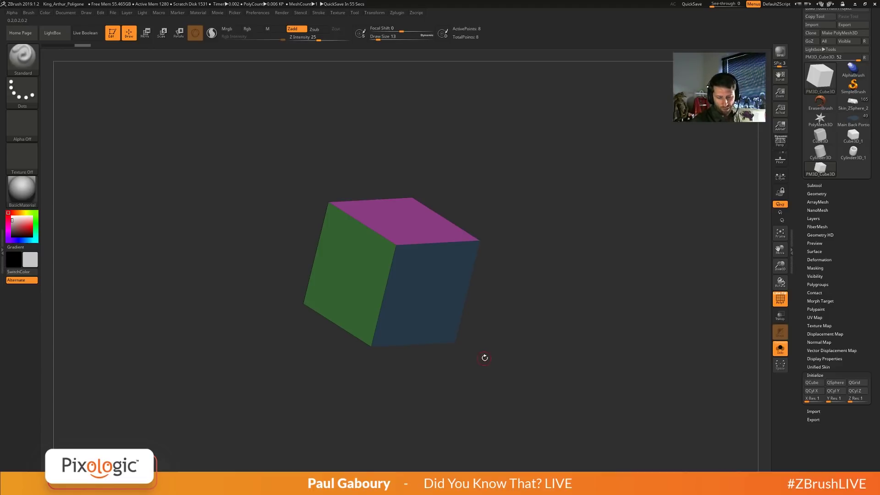
key("w")
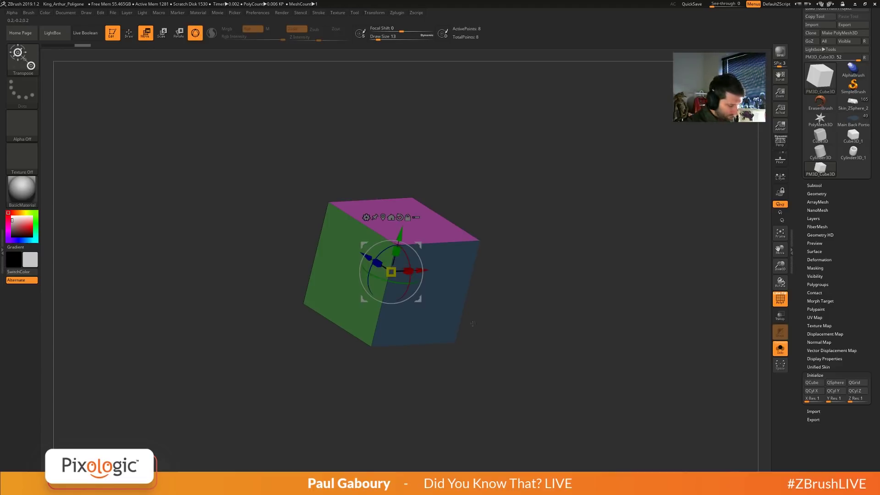
left_click_drag(391, 271, 582, 367)
right_click_drag(586, 378, 588, 345, "ctrl")
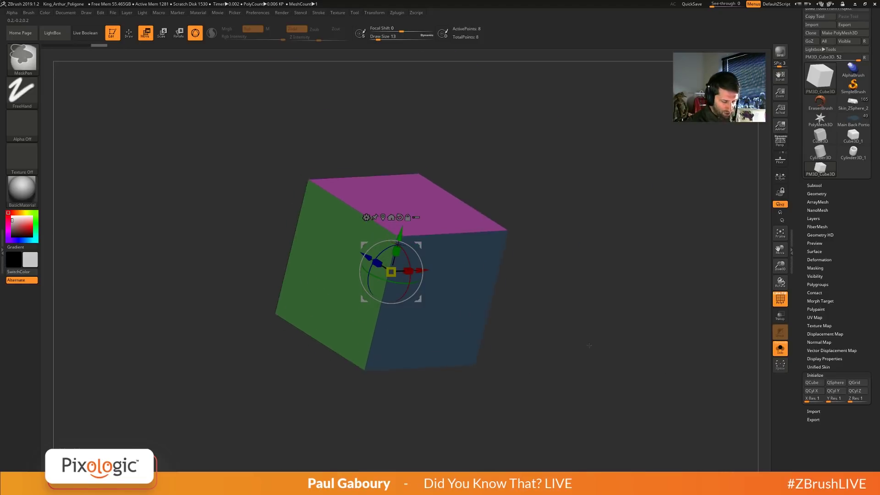
mouse_move(589, 346)
left_mouse_down()
mouse_move(565, 362)
mouse_move(589, 350)
left_mouse_up()
left_click(399, 203)
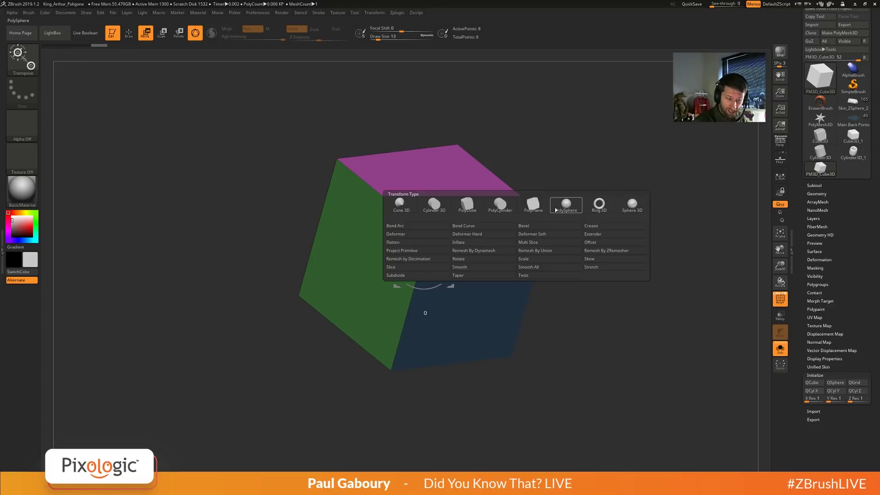
left_click(474, 210)
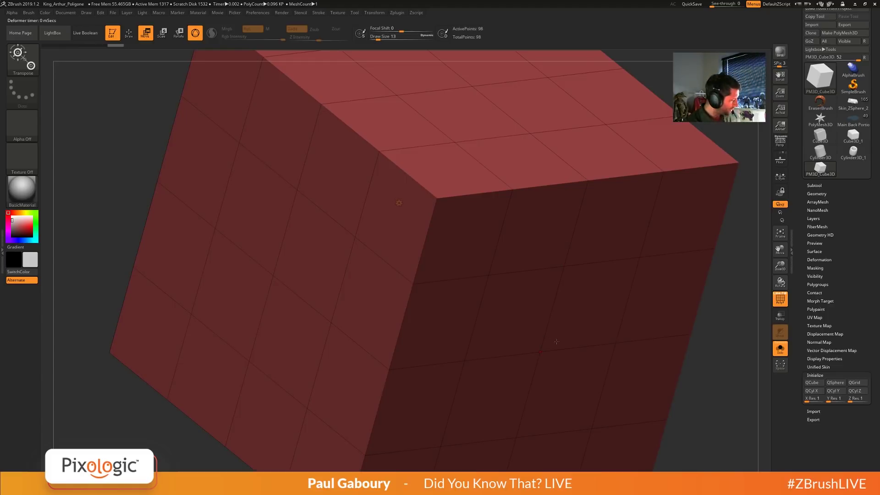
Reduce the PolyCube's divisions to a single face per side, and raise them again with denser divisions along Y.
right_click_drag(557, 341, 513, 215, "ctrl")
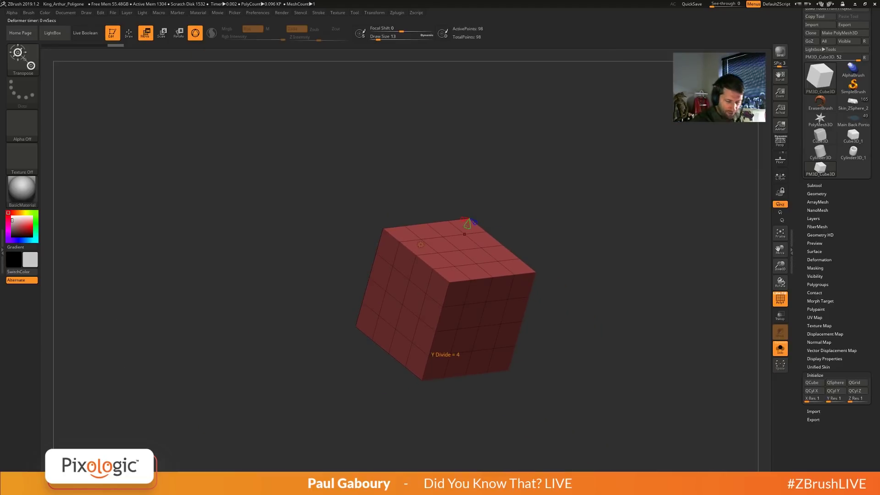
left_click_drag(467, 223, 481, 211)
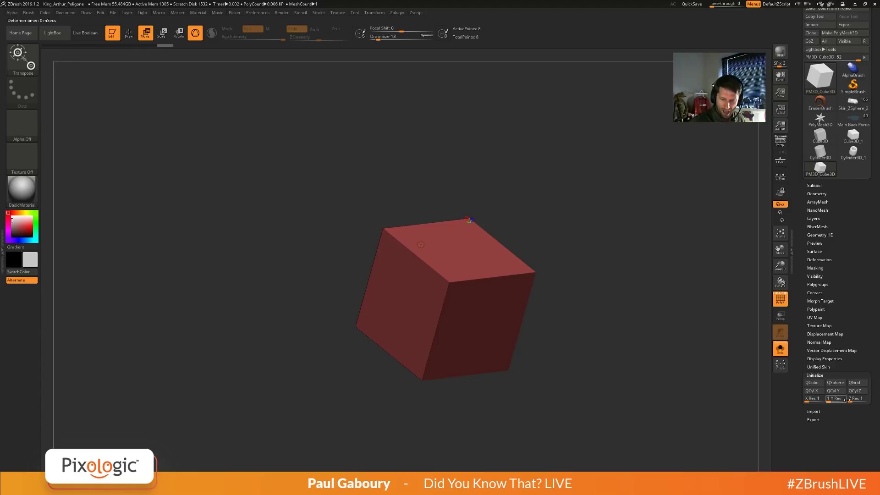
mouse_move(464, 220)
left_click_drag(464, 220, 476, 239)
left_click_drag(566, 370, 560, 372)
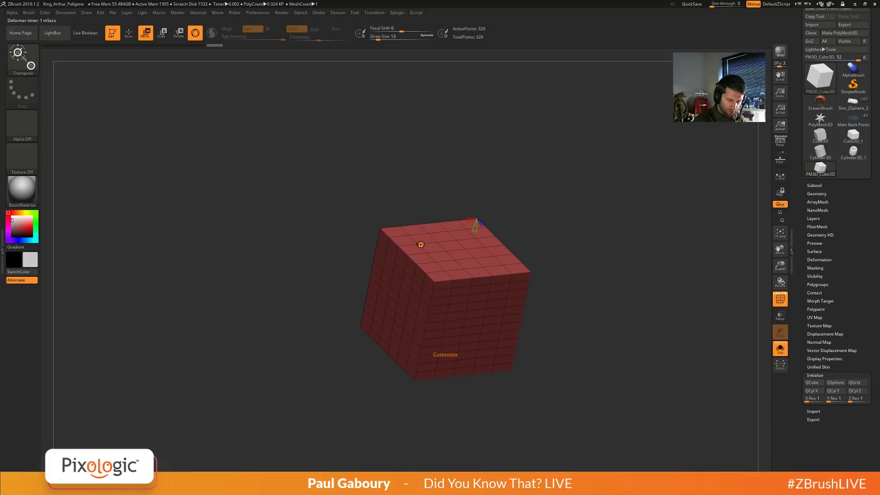
Replace the PolyCube with a PolyCylinder and shape it into a hollow tube with many more sides.
left_click(420, 245)
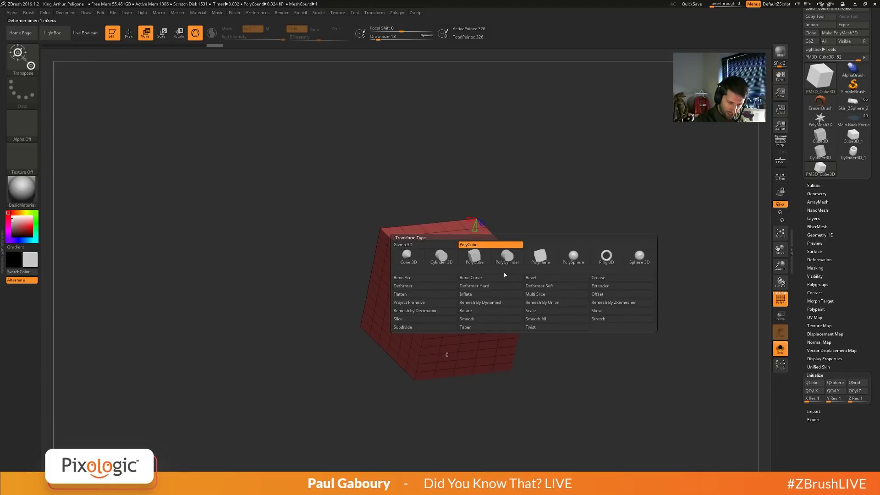
left_click(507, 257)
left_click_drag(559, 357, 596, 363)
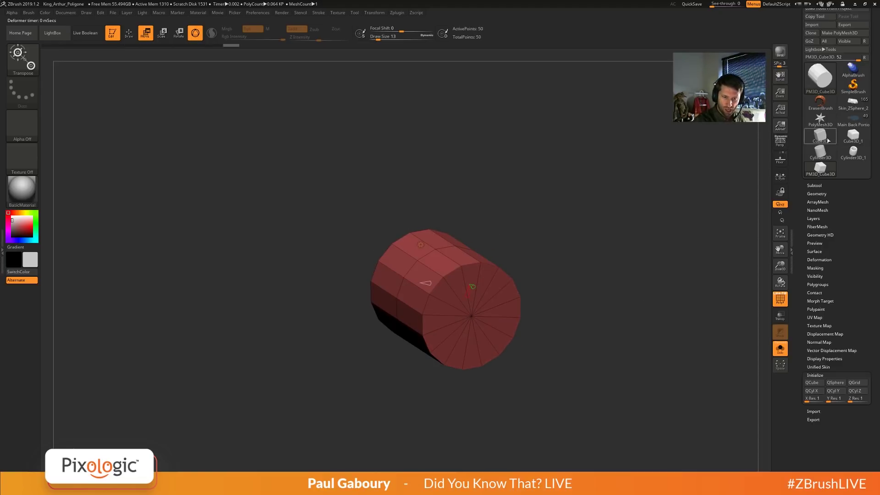
left_click_drag(425, 283, 472, 287)
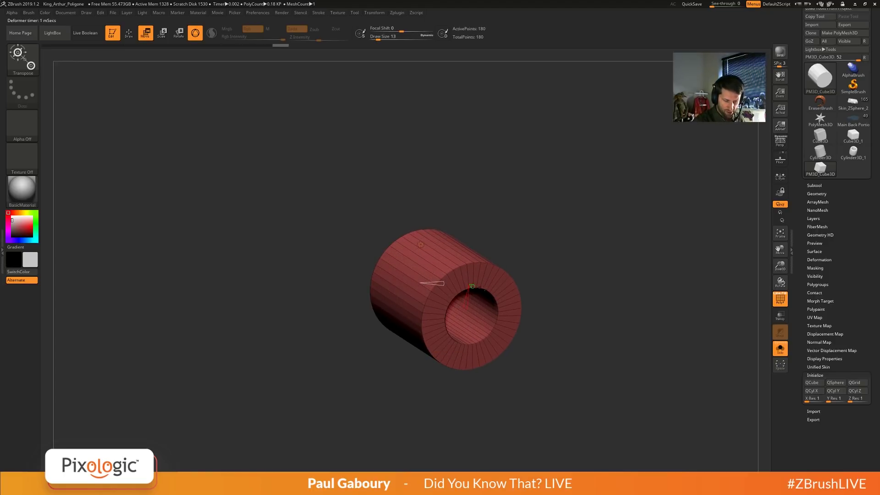
left_click_drag(482, 408, 483, 389)
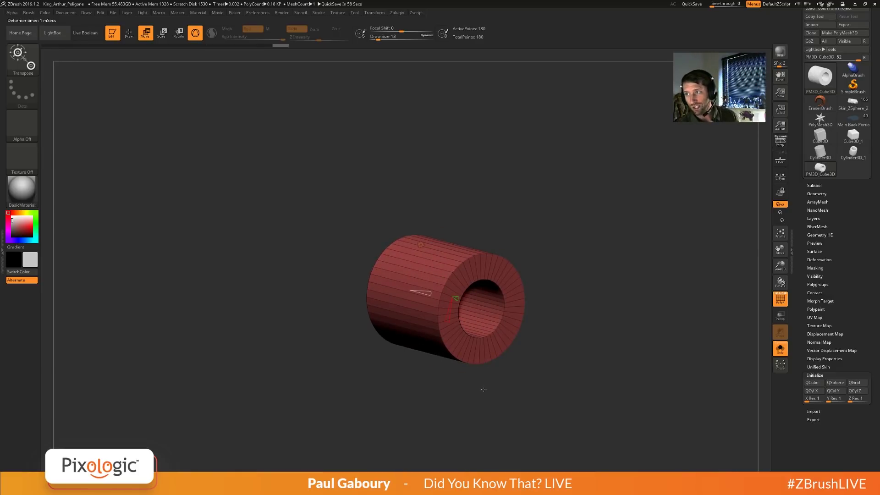
left_click_drag(538, 390, 548, 389)
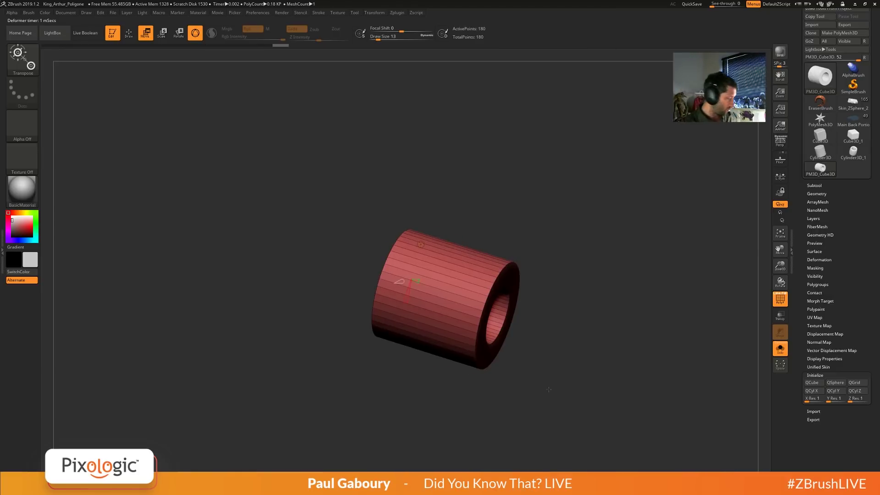
right_click_drag(542, 389, 545, 380, "ctrl")
right_click_drag(545, 380, 515, 349, "alt")
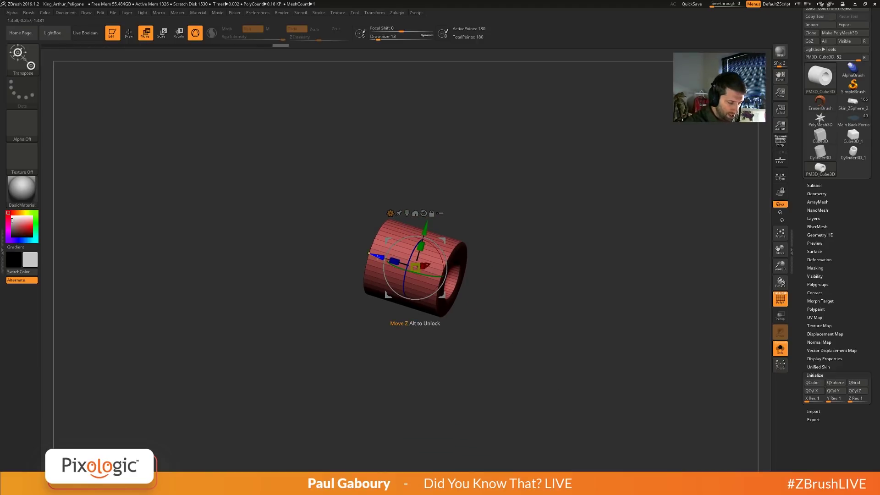
left_click_drag(369, 252, 453, 297, "ctrl")
right_click_drag(501, 384, 432, 371, "ctrl")
key("ctrl+z")
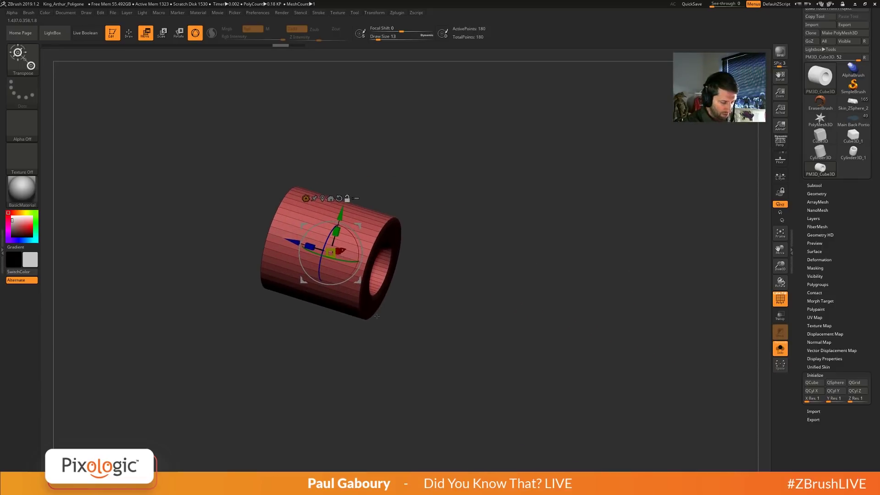
Duplicate the tube along its axis into a row of four and centre the gizmo on the unmasked end tube.
left_click_drag(295, 245, 422, 288, "ctrl")
left_click_drag(462, 310, 723, 381)
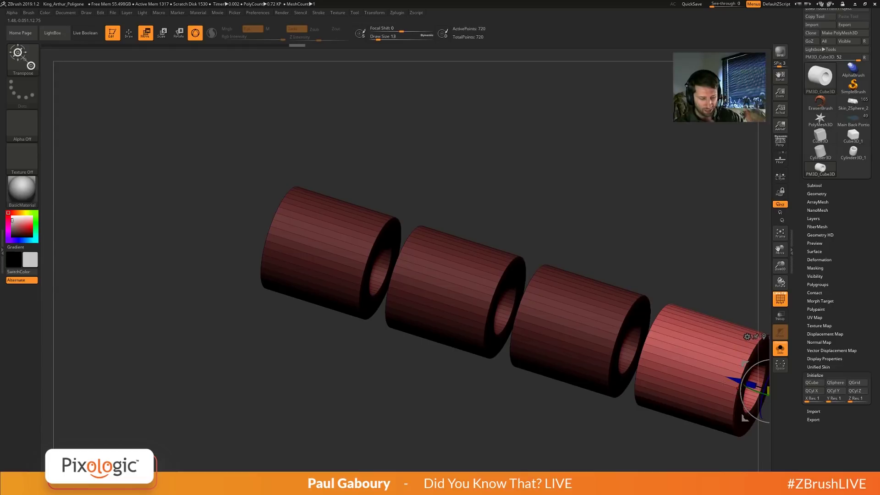
left_click_drag(514, 390, 536, 378, "shift")
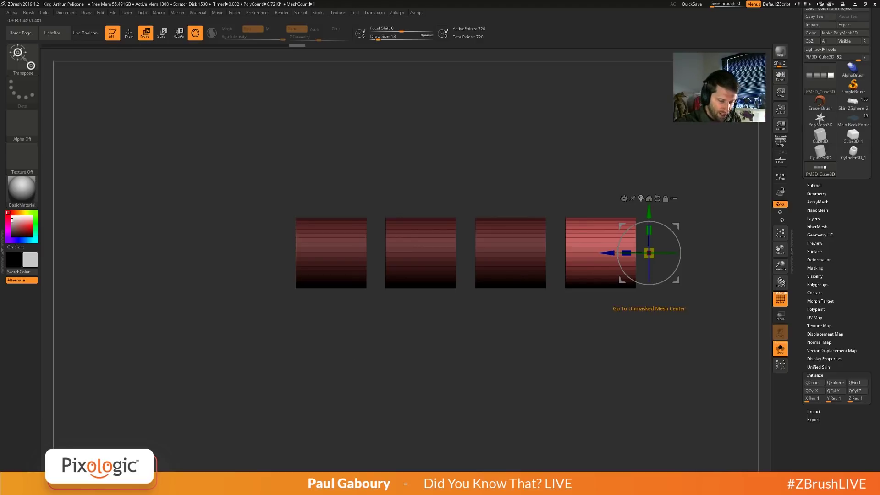
left_click(648, 198)
Swap the unmasked end tube for a PolySphere and that in turn for a Cone 3D.
left_click(576, 198)
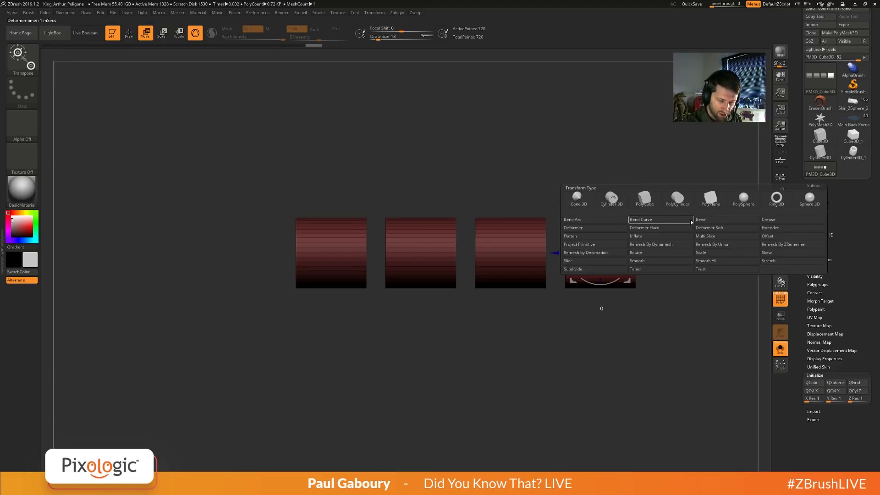
left_click(747, 198)
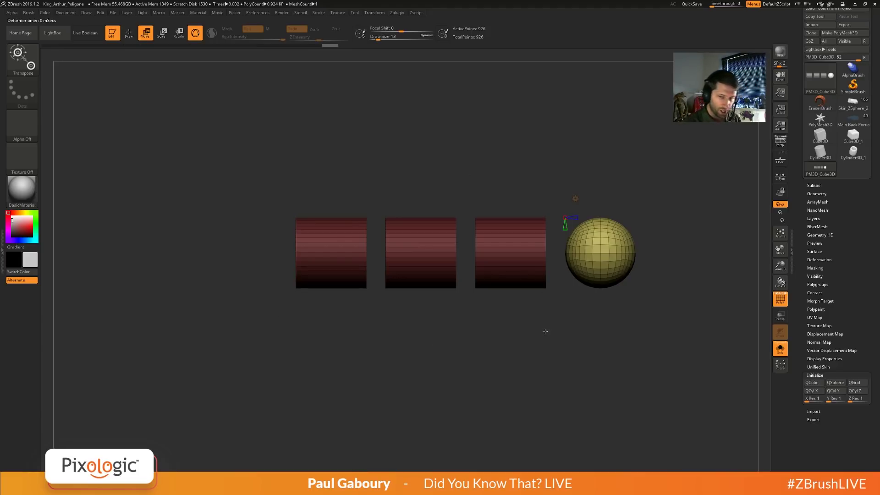
left_click(575, 198)
left_click(720, 218)
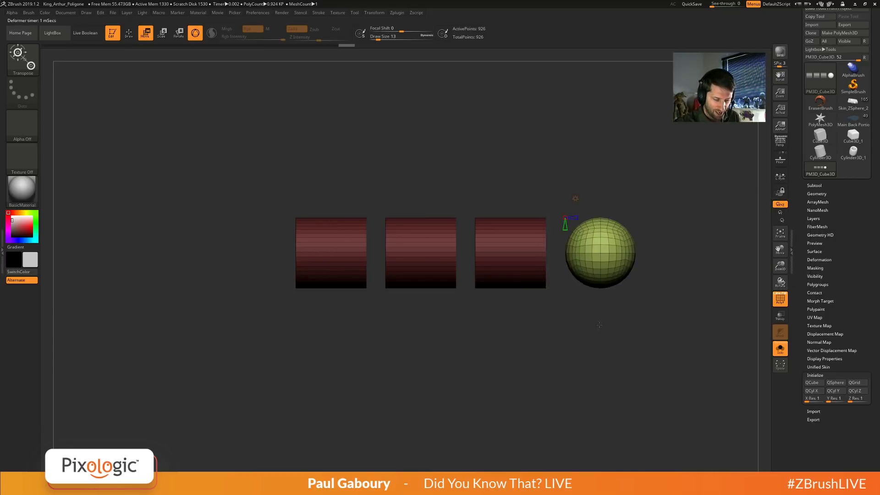
left_click(574, 198)
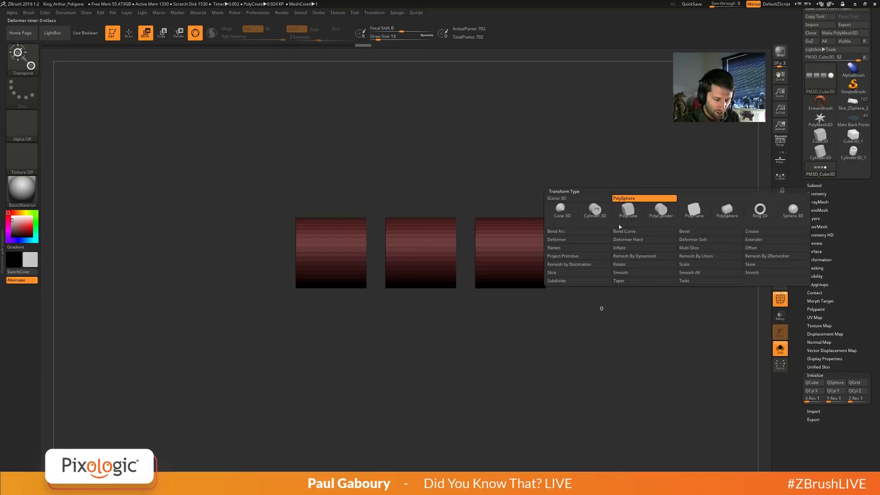
left_click(560, 209)
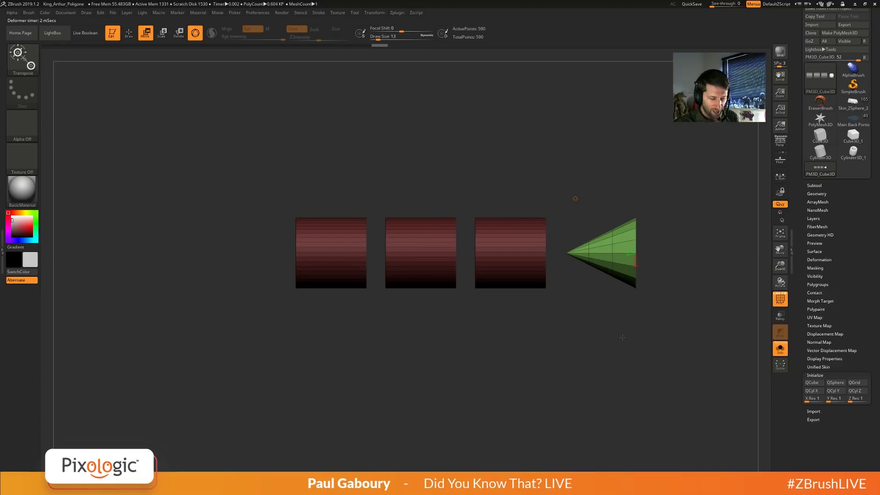
Choose the IMM ModelKit brush and replace the cone with its circular parts, ending on Circular_8.
key("b")
key("i")
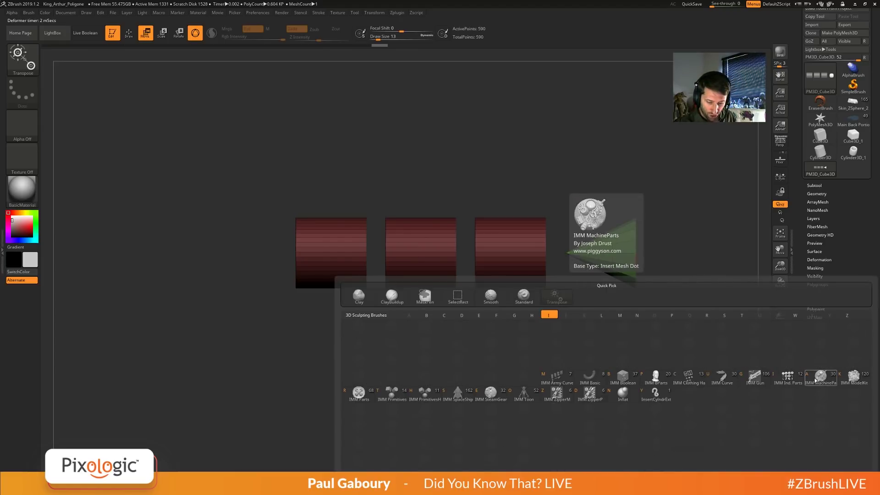
left_click(853, 375)
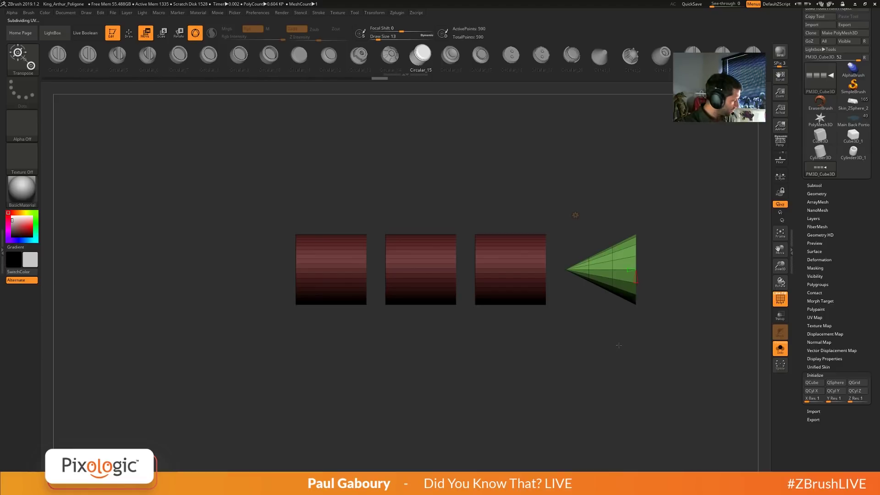
left_click(570, 69)
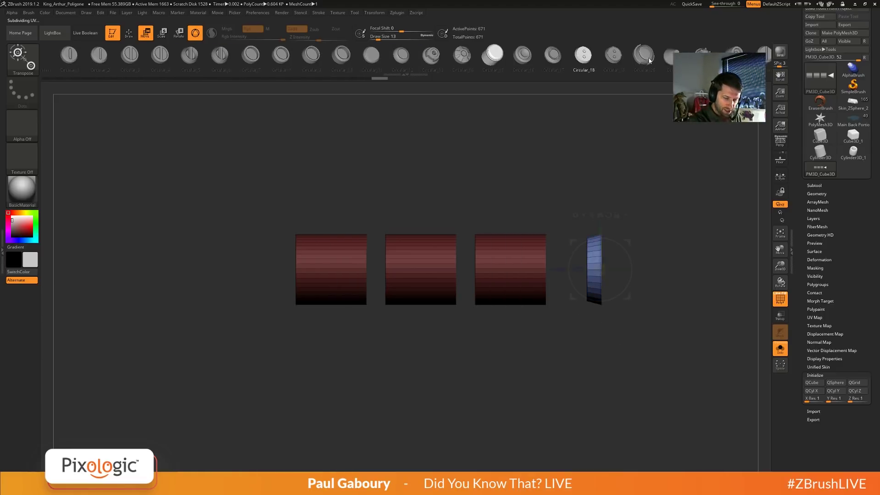
left_click_drag(602, 377, 521, 365)
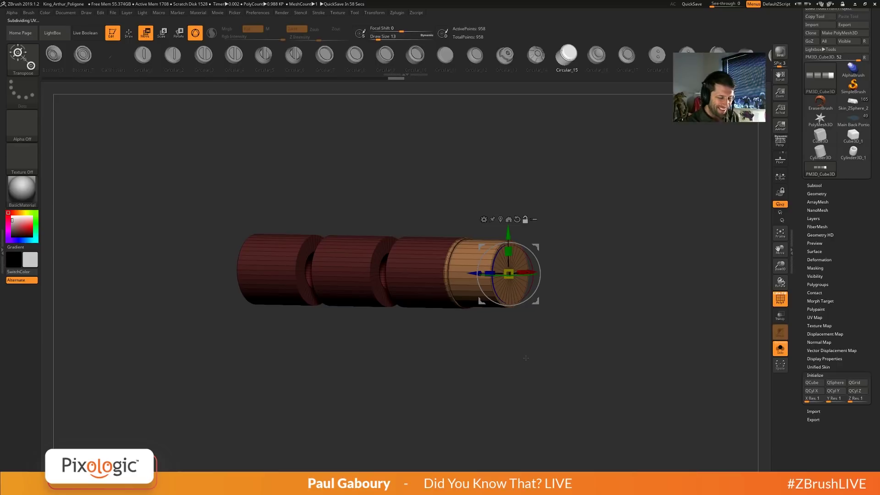
left_click(354, 55)
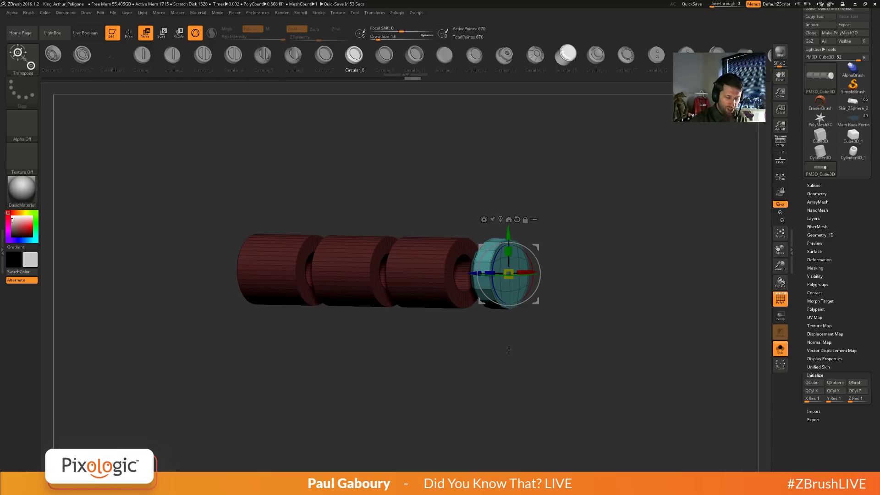
Rotate the circular end part half a turn in side view and move it against the neighbouring tube.
left_click_drag(555, 321, 517, 379)
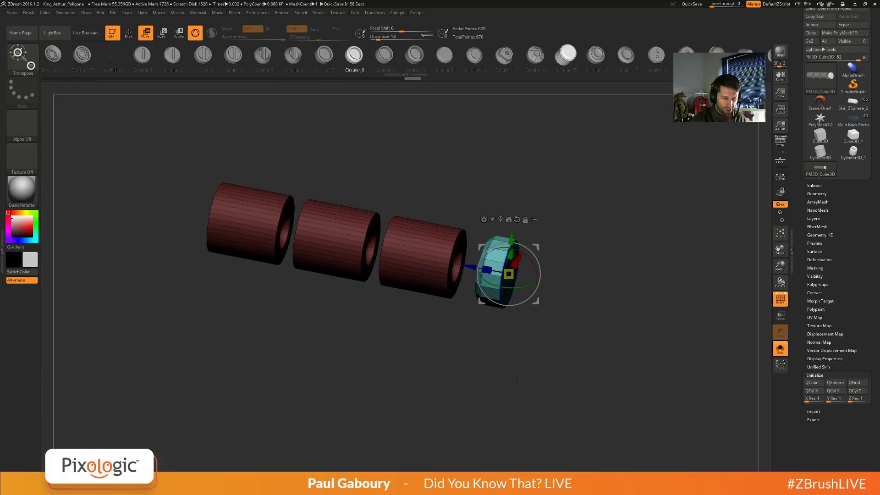
left_click_drag(517, 379, 546, 397)
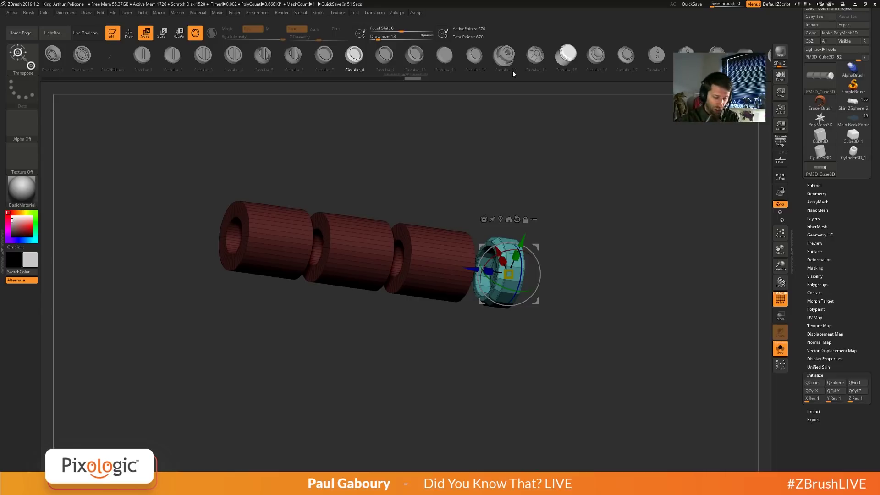
left_click_drag(573, 320, 559, 367)
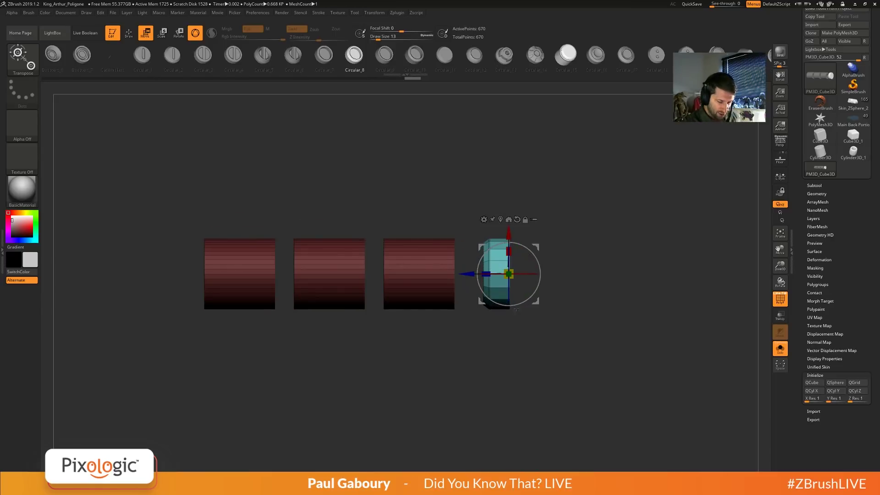
left_click_drag(515, 309, 491, 230)
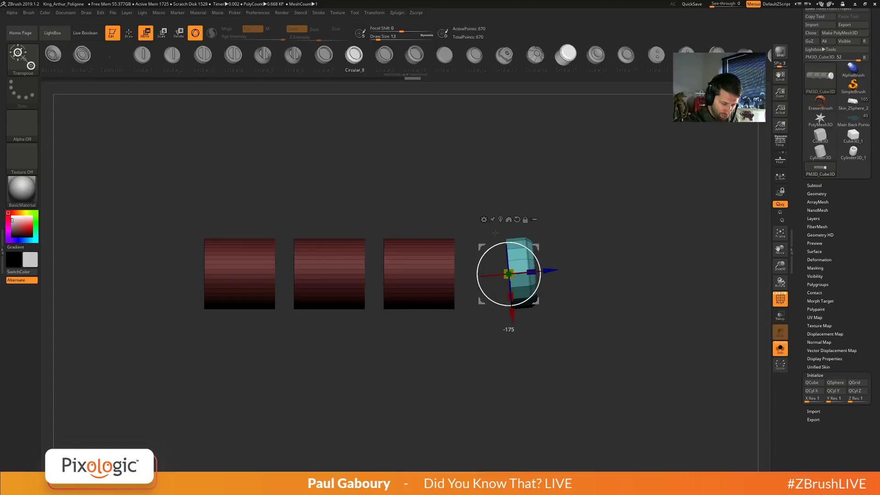
left_click_drag(552, 277, 495, 280)
left_click_drag(535, 372, 555, 350)
Swap the circular end part for Circular_6 and clear the mask from the row of tubes.
left_click_drag(384, 55, 448, 54)
left_click_drag(550, 403, 558, 347)
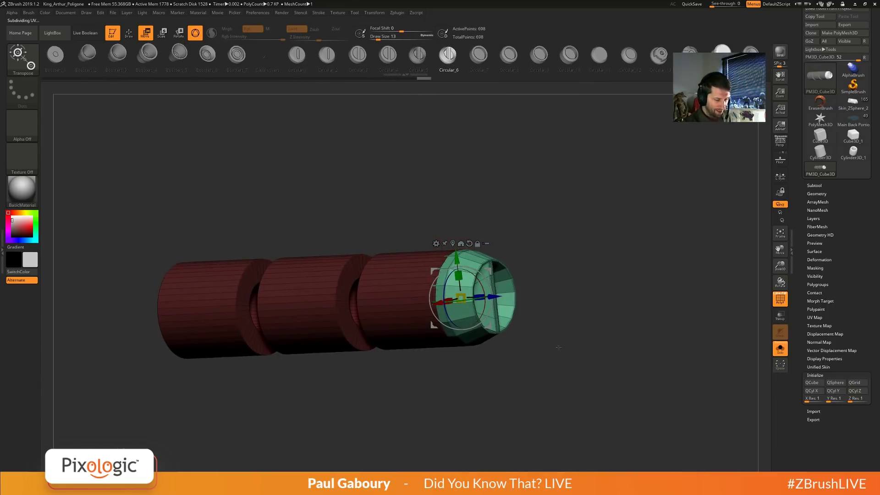
right_click_drag(540, 374, 535, 352, "ctrl")
mouse_move(527, 371)
left_mouse_down("ctrl")
mouse_move(521, 383)
mouse_move(499, 357)
mouse_move(500, 365)
left_mouse_up("ctrl")
Return to Draw mode with the polyframe hidden and undo the part swaps back to the row of four hollow tubes.
key("q")
key("shift+f")
key("ctrl+z")
key("ctrl+z")
key("ctrl+z")
key("ctrl+z")
key("ctrl+z")
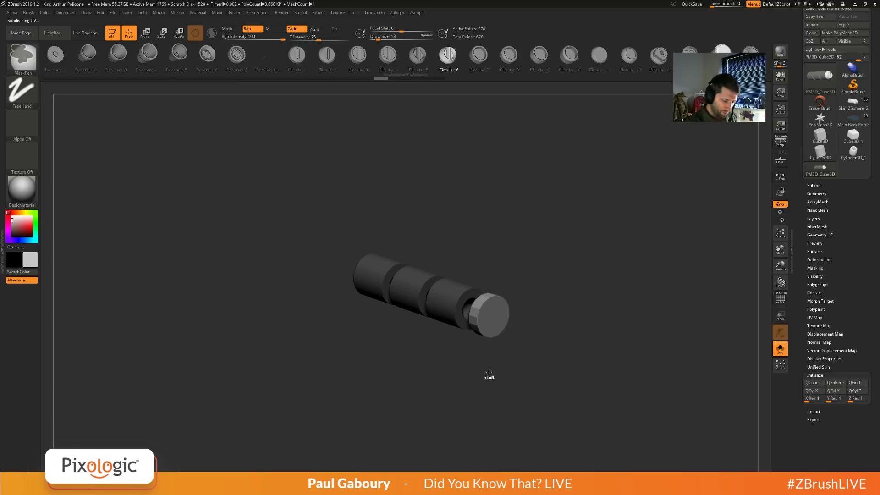
key("ctrl+z")
key("ctrl+z")
key("ctrl+z")
key("ctrl+z")
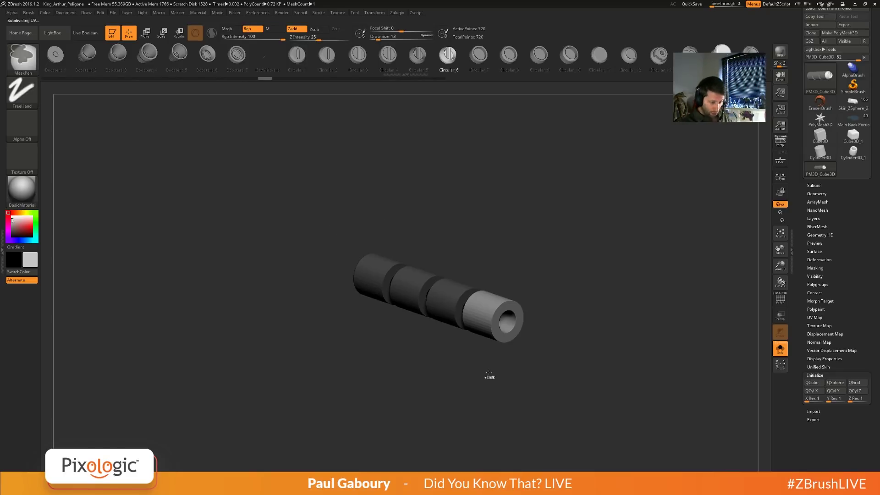
Undo the duplicates back to the single hollow tube and show the Move gizmo on it.
right_click_drag(514, 362, 549, 400, "alt")
right_click_drag(539, 376, 573, 429, "alt")
key("w")
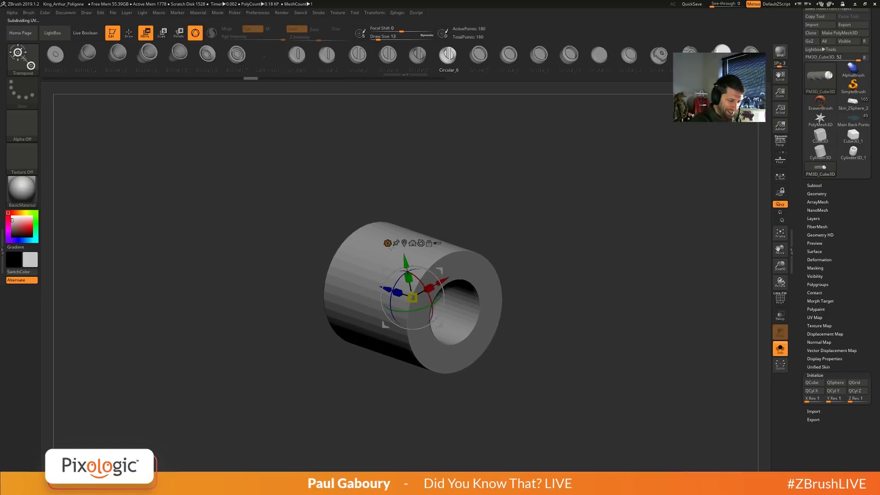
Replace the hollow tube with the PolyCube parametric shape and compare it with the Main Back Portion model.
left_click(388, 243)
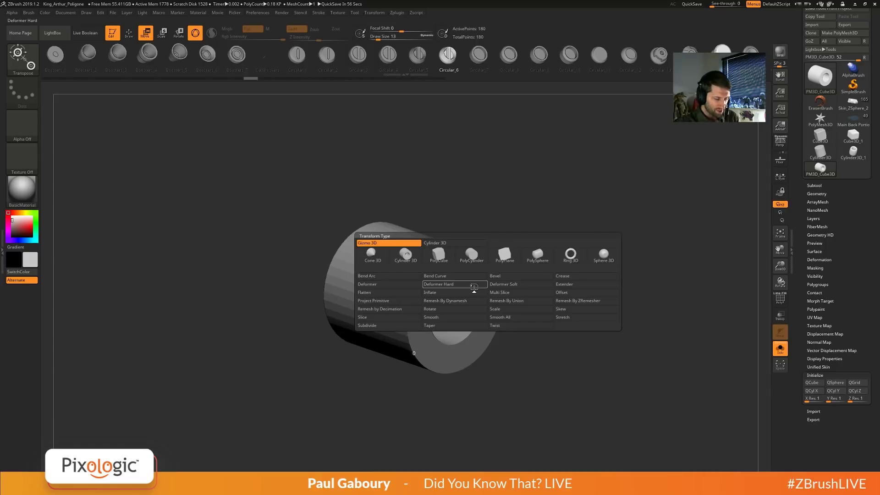
left_click(438, 253)
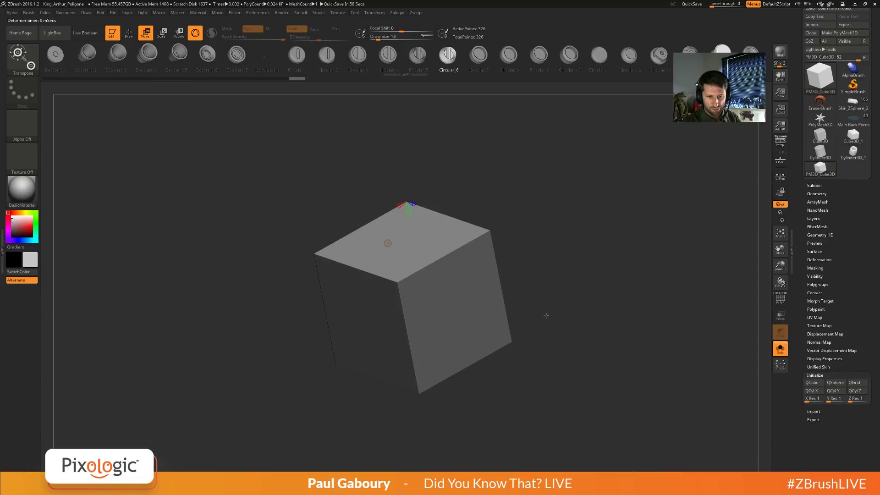
left_click(853, 119)
left_click_drag(583, 400, 581, 374)
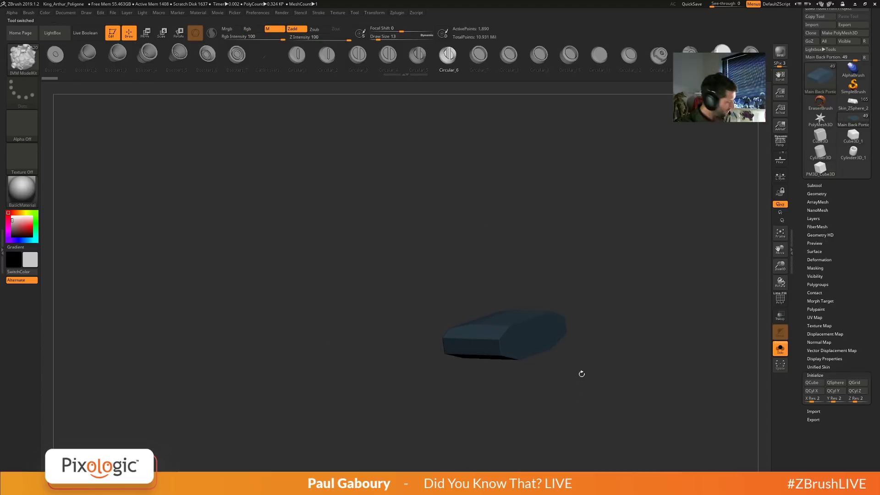
key("f")
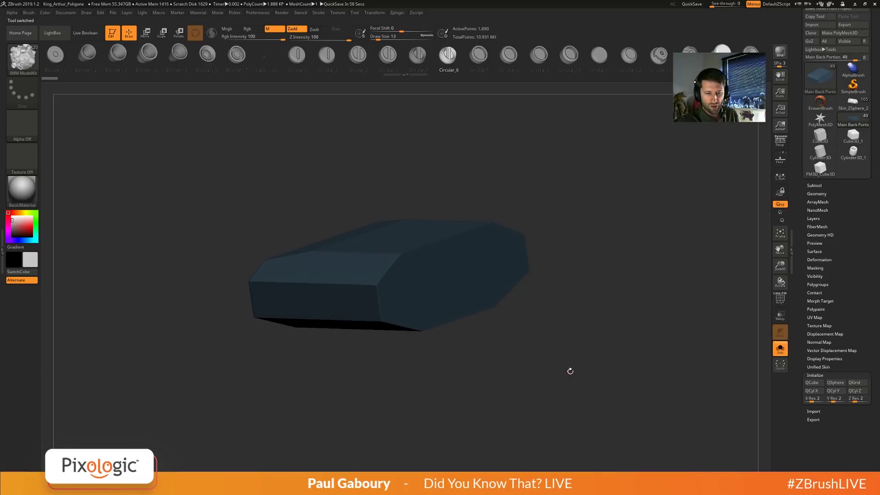
left_click(820, 168)
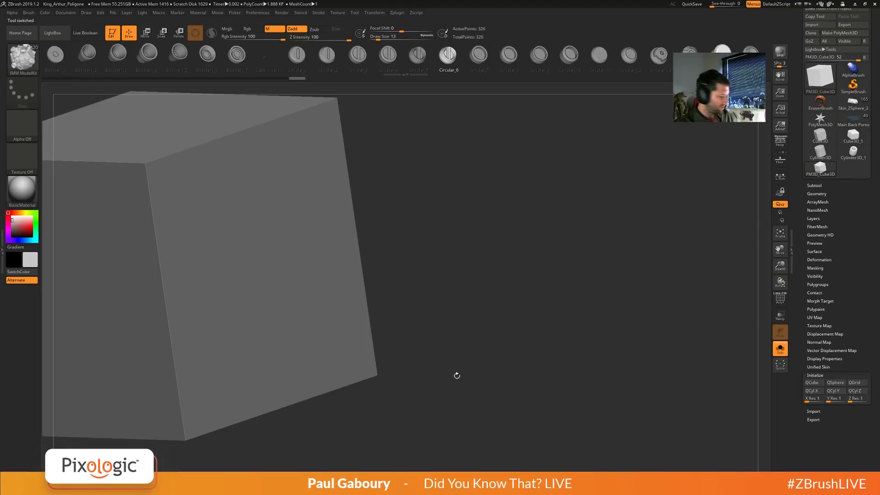
mouse_move(404, 348)
right_mouse_down("alt")
mouse_move(542, 365)
mouse_move(499, 288)
mouse_move(505, 331)
right_mouse_up("alt")
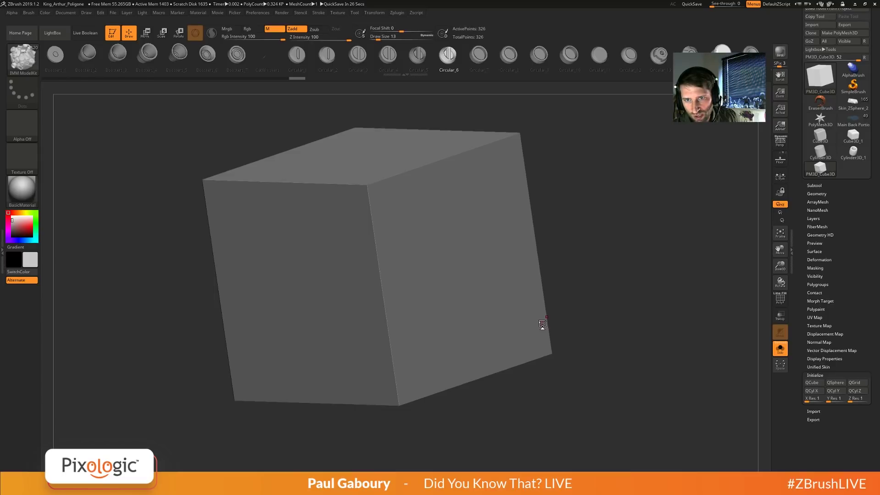
Show the Move gizmo on the cube and replace the cube with the Cylinder 3D parametric shape.
left_click_drag(542, 324, 640, 301)
mouse_move(592, 337)
right_mouse_down("ctrl")
mouse_move(557, 320)
mouse_move(582, 329)
right_mouse_up("ctrl")
key("w")
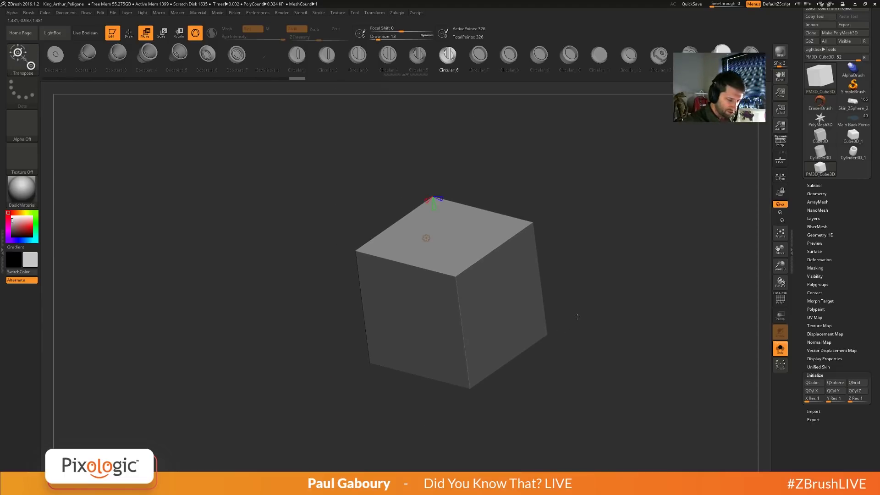
left_click_drag(576, 317, 578, 338)
left_click(427, 239)
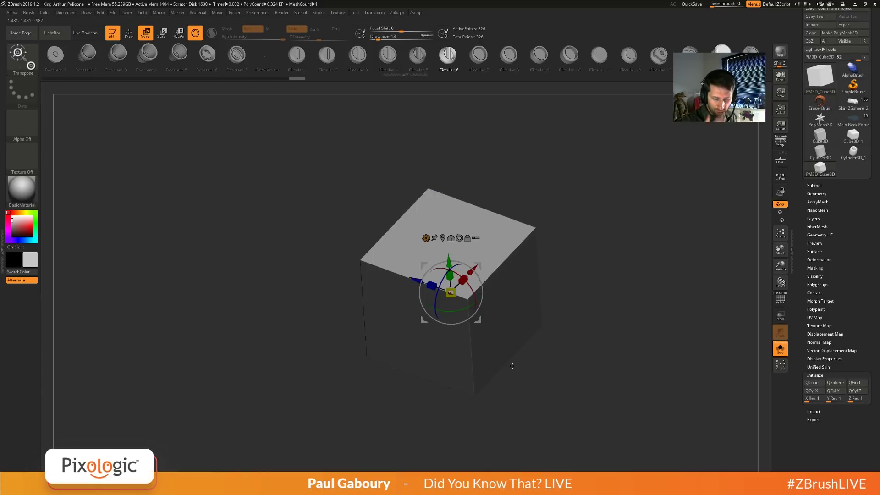
left_click(426, 238)
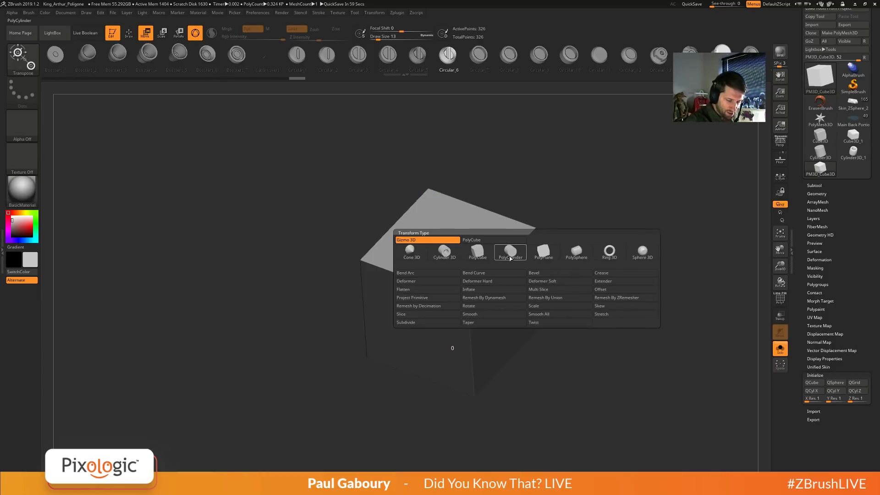
left_click_drag(545, 357, 520, 368)
left_click_drag(428, 270, 405, 308)
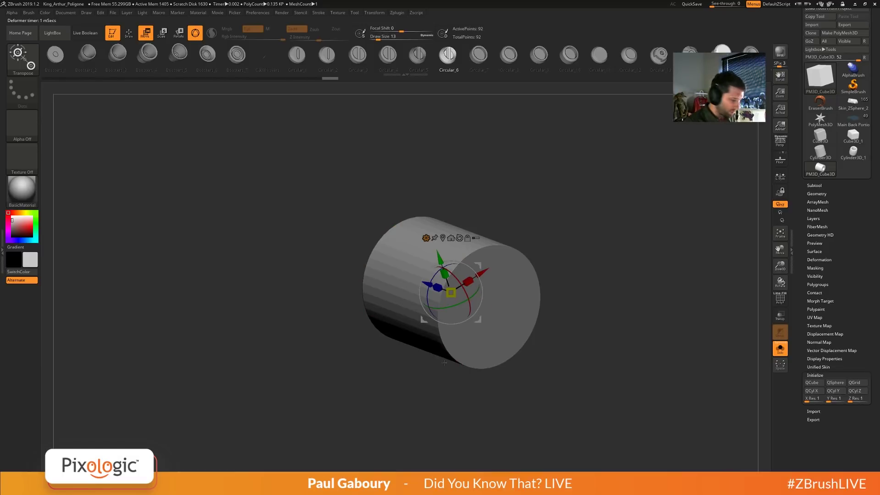
Mask the whole cylinder and move the gizmo well away from it into empty space.
mouse_move(435, 356)
right_mouse_down("ctrl")
mouse_move(486, 303)
mouse_move(452, 295)
right_mouse_up("ctrl")
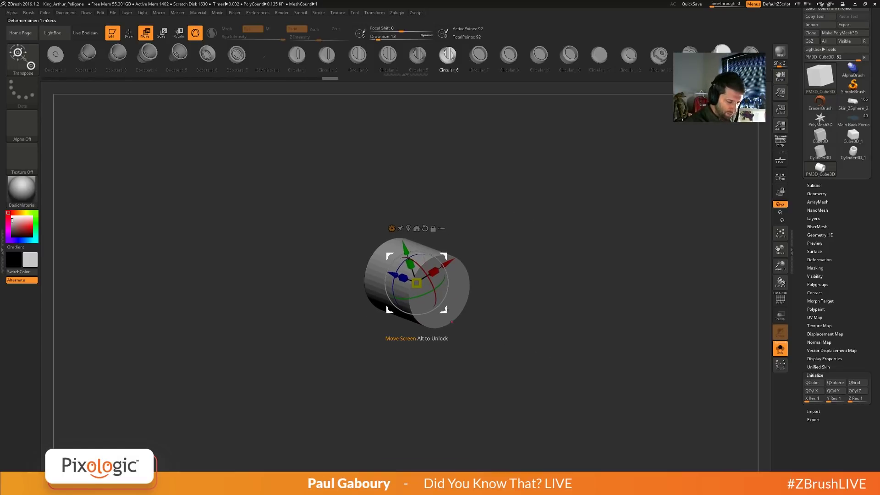
left_click(443, 310, "ctrl")
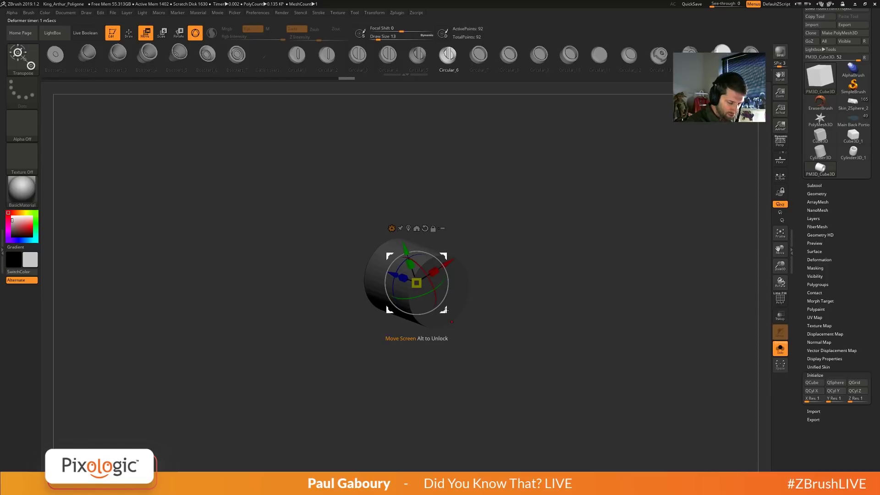
left_click_drag(444, 310, 736, 170)
left_click(548, 259, "ctrl")
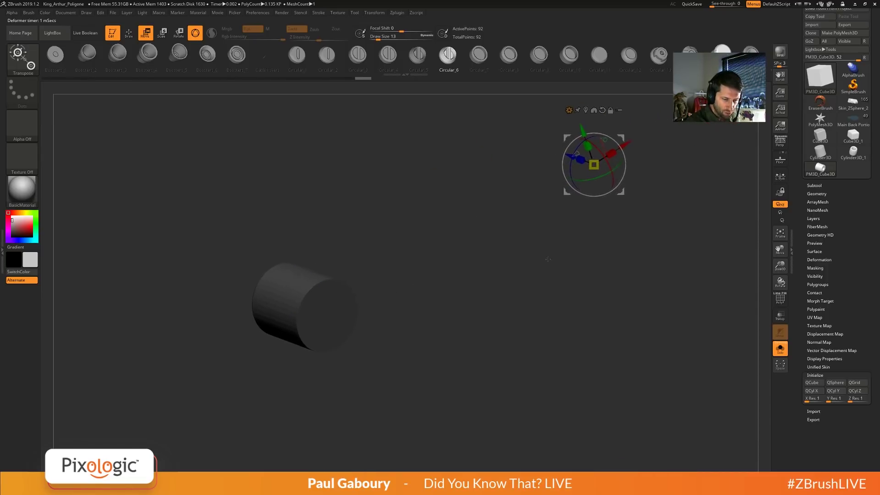
left_click_drag(561, 254, 552, 255, "alt")
Try inserting a PolyCube at the gizmo beside the masked cylinder and undo the insertion.
left_click(560, 110)
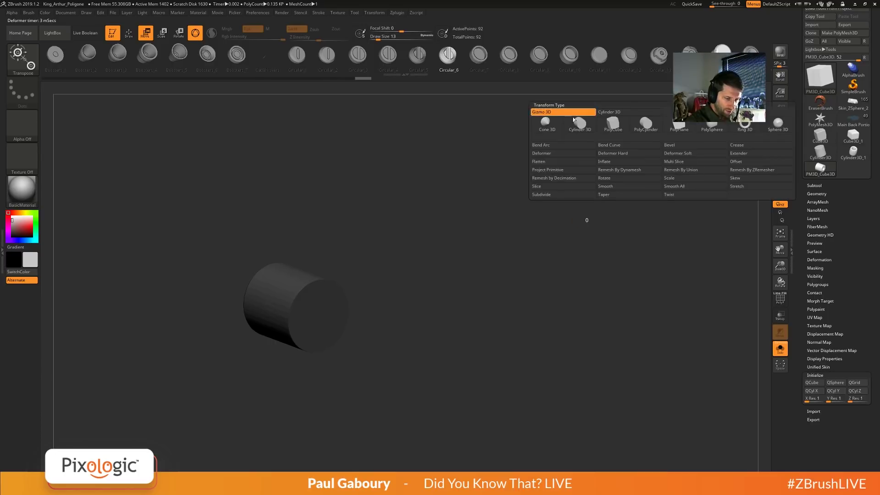
left_click(545, 118)
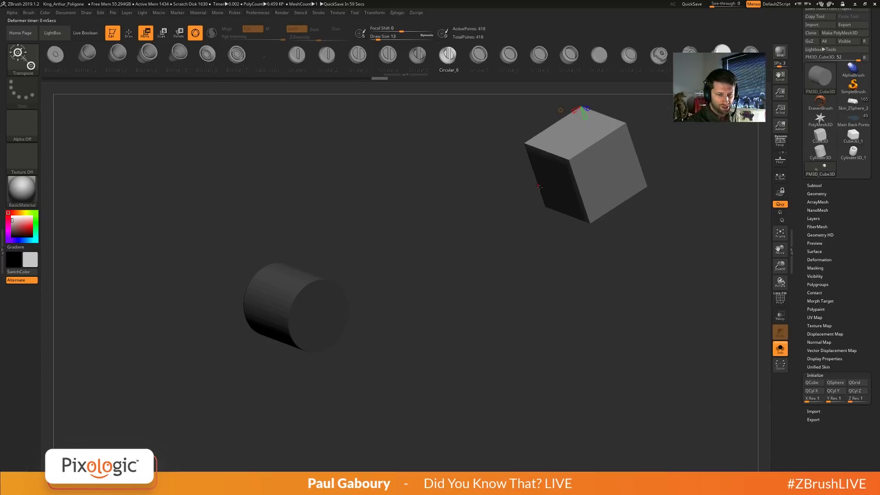
key("ctrl+z")
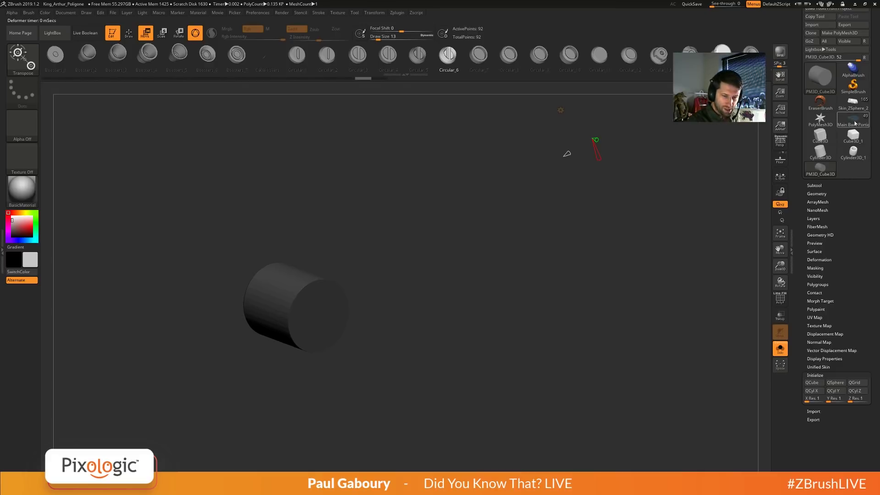
Switch to the Main Back Portion model and place the Move gizmo on the far end of its side face.
left_click(853, 120)
key("f")
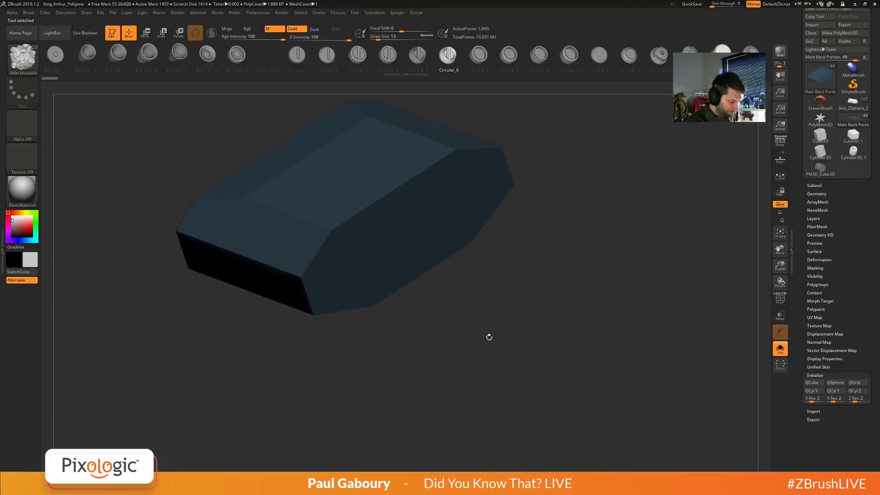
key("w")
key("y")
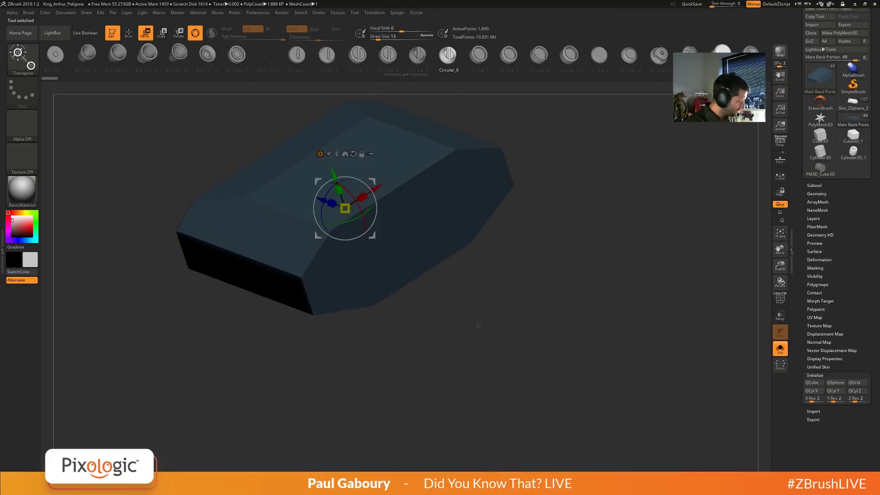
left_click(485, 192)
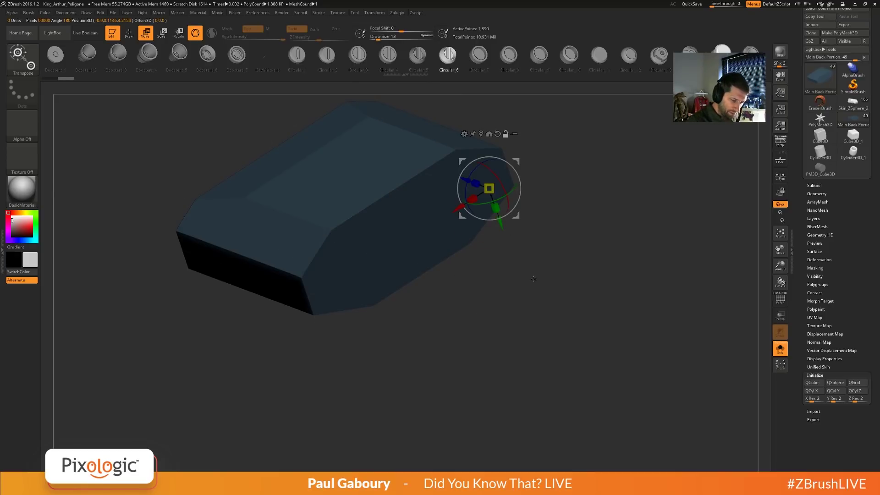
left_click_drag(538, 272, 565, 257, "alt")
Try swapping the unmasked hull block for the Circular_6 part and undo the swap.
left_click(448, 56)
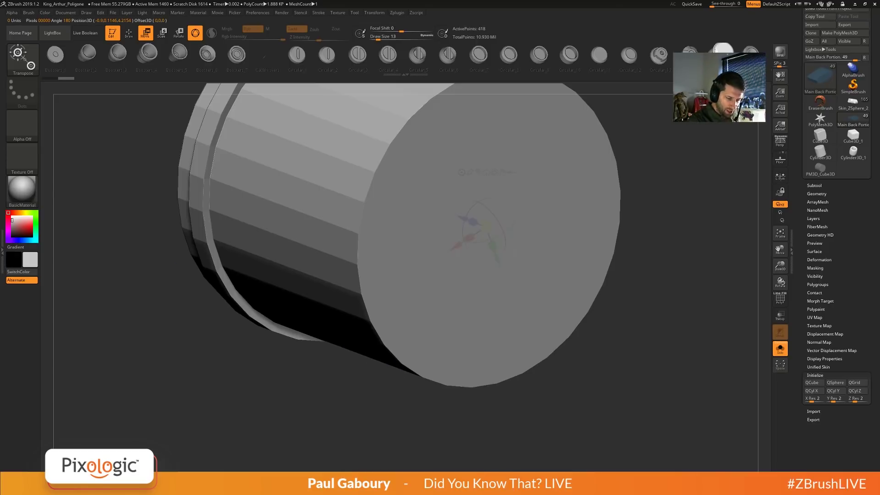
right_click_drag(509, 367, 507, 307, "ctrl")
mouse_move(507, 308)
right_mouse_down("alt")
mouse_move(547, 258)
mouse_move(576, 255)
mouse_move(554, 256)
mouse_move(521, 304)
right_mouse_up("alt")
key("ctrl+z")
Mask the whole hull block and add the Circular_6 part at the gizmo.
key("ctrl")
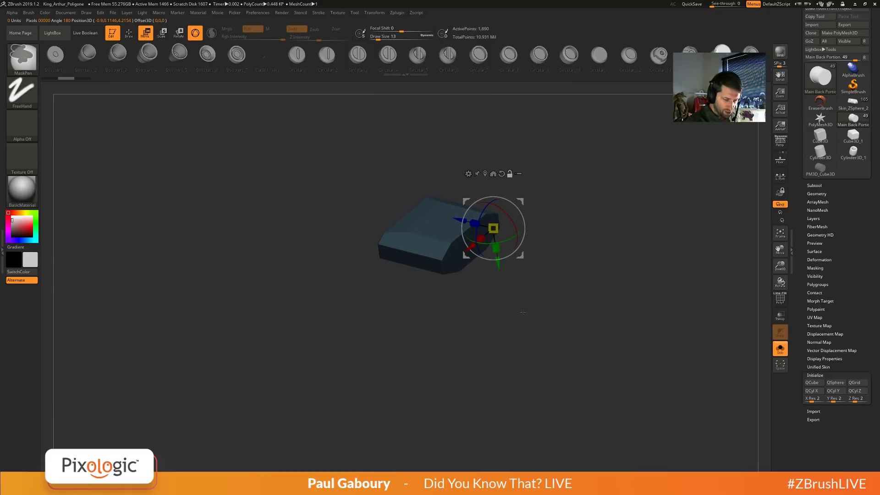
key("ctrl")
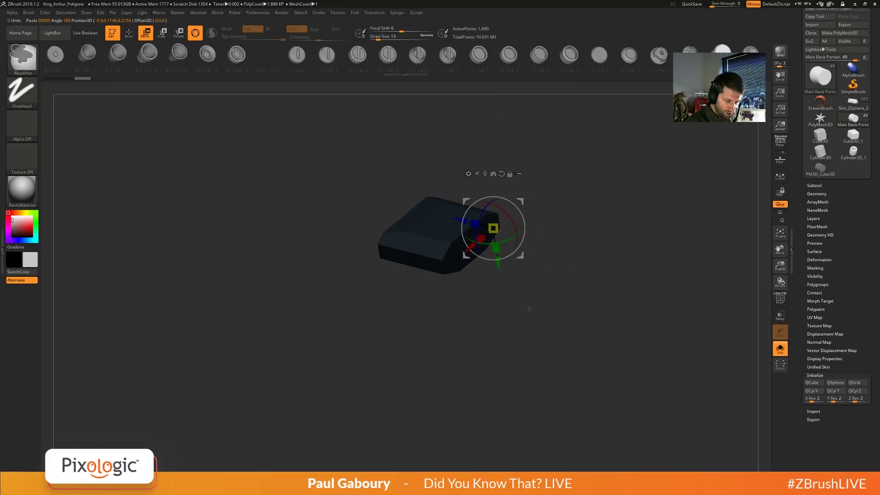
right_click_drag(528, 311, 503, 342, "alt")
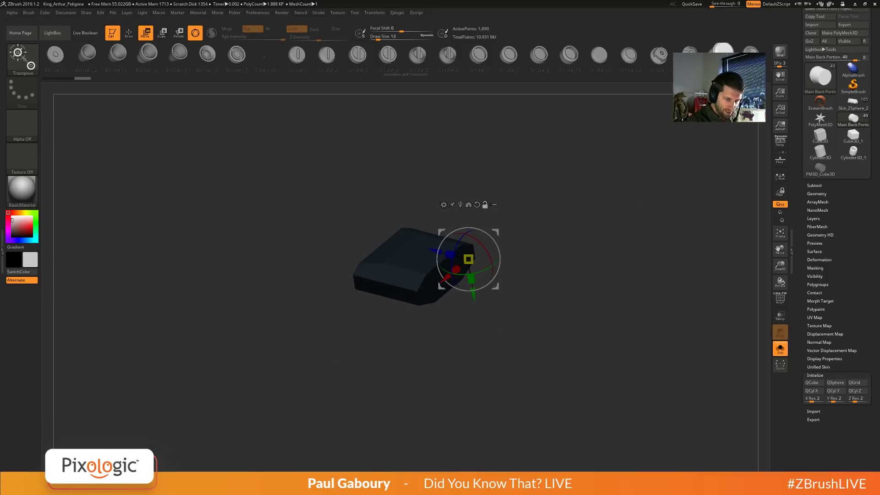
key("ctrl+shift+z")
key("ctrl")
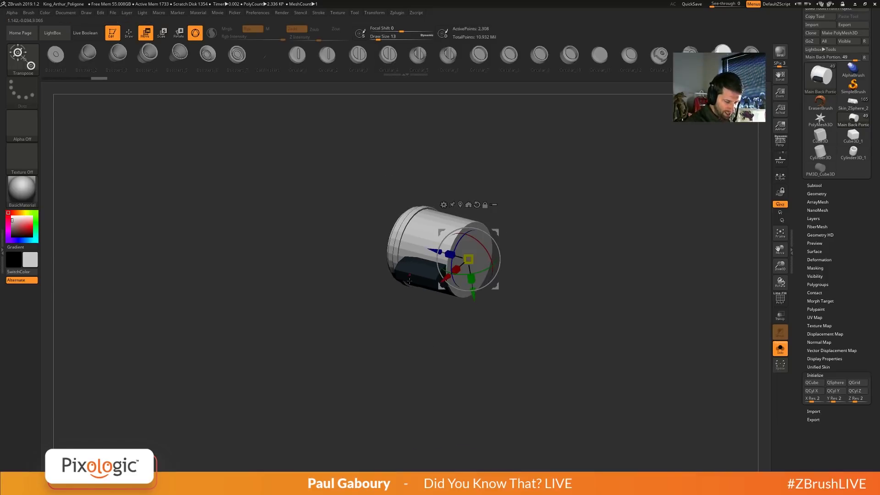
Scale the added Circular_6 part down so it fits the end of the hull's side face.
key("ctrl+z")
key("ctrl+z")
key("ctrl+z")
key("ctrl+z")
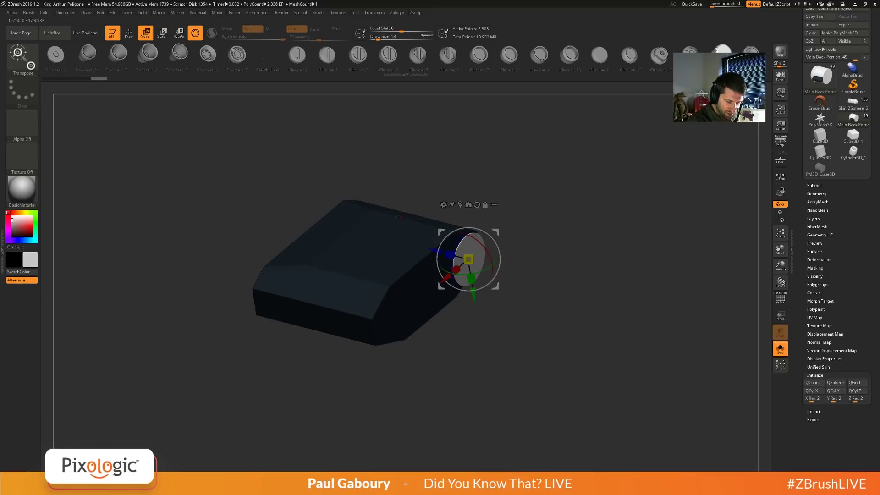
Rotate the Circular_6 part so its ringed end points straight out from the hull's side face.
key("ctrl+shift+z")
key("ctrl+shift+z")
key("ctrl+shift+z")
key("ctrl+shift+z")
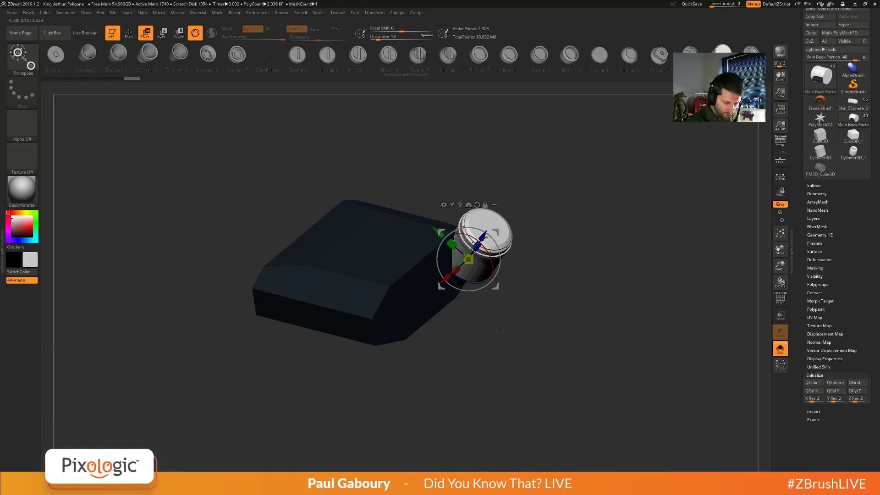
left_click_drag(497, 329, 498, 358)
left_click_drag(429, 262, 420, 271)
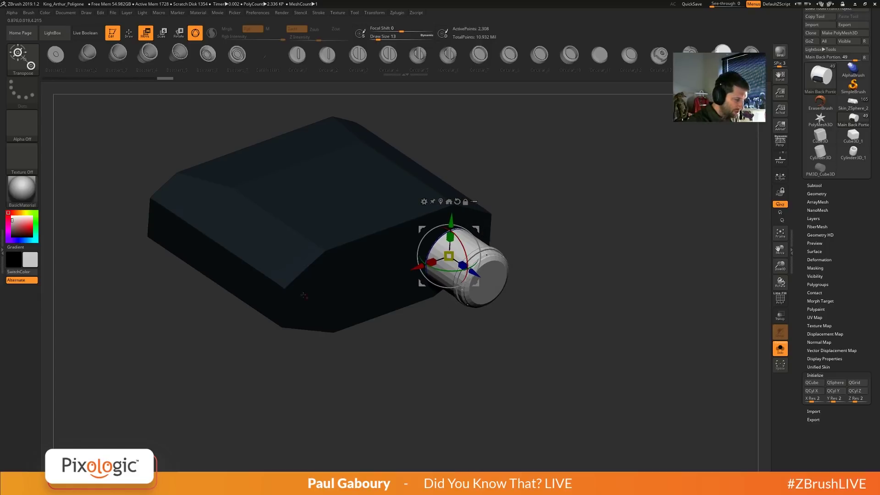
Swap the part on the hull for Boosters_3, Boosters_2 and finally Boosters_6.
left_click(152, 64)
left_click(120, 57)
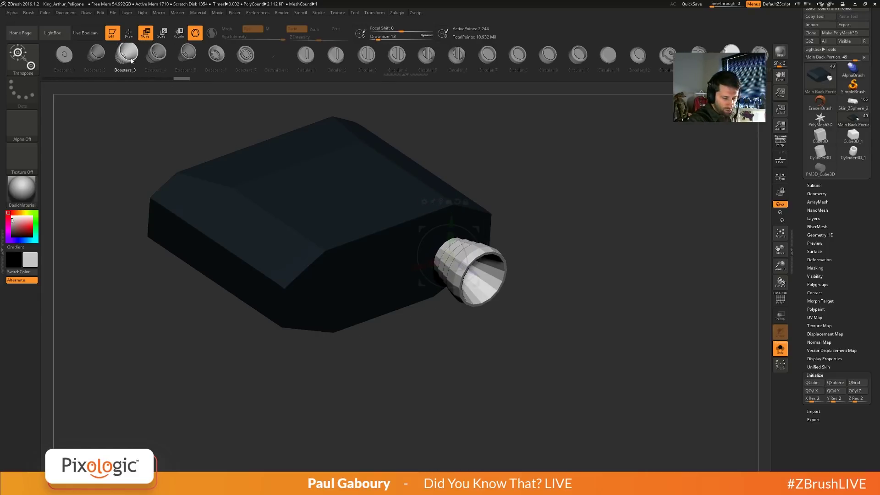
left_click(106, 58)
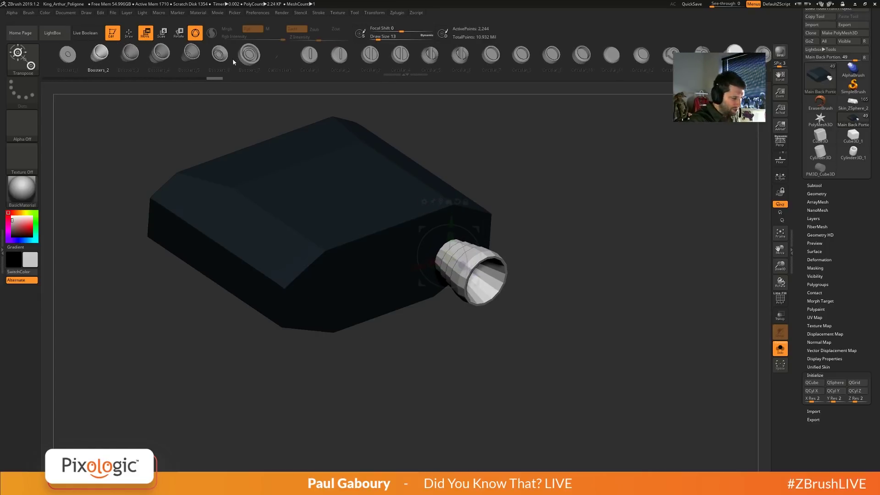
left_click(223, 57)
mouse_move(210, 84)
left_mouse_down()
mouse_move(433, 345)
mouse_move(468, 330)
mouse_move(522, 254)
left_mouse_up()
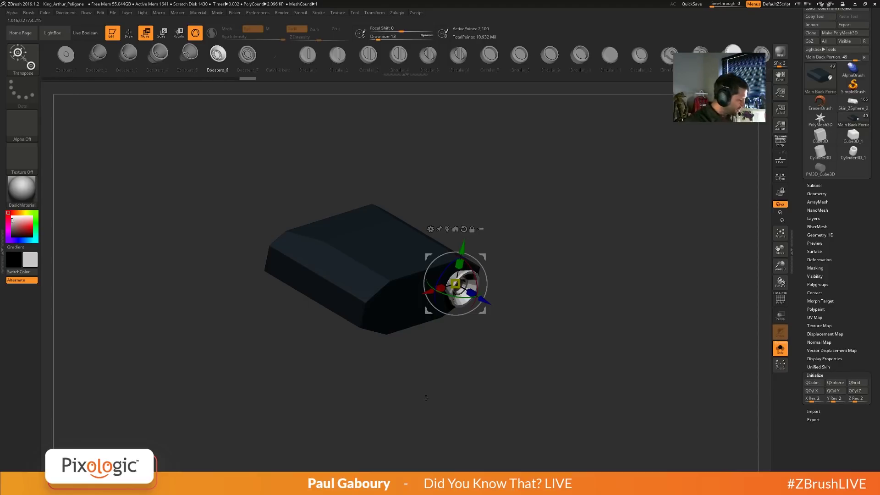
Load the PolySphere tool from LightBox and frame it in the canvas.
key("comma")
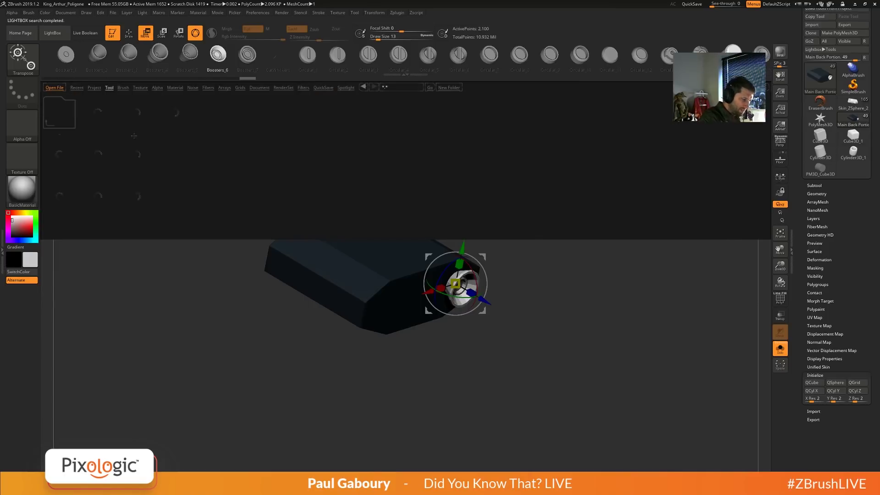
double_click(215, 153)
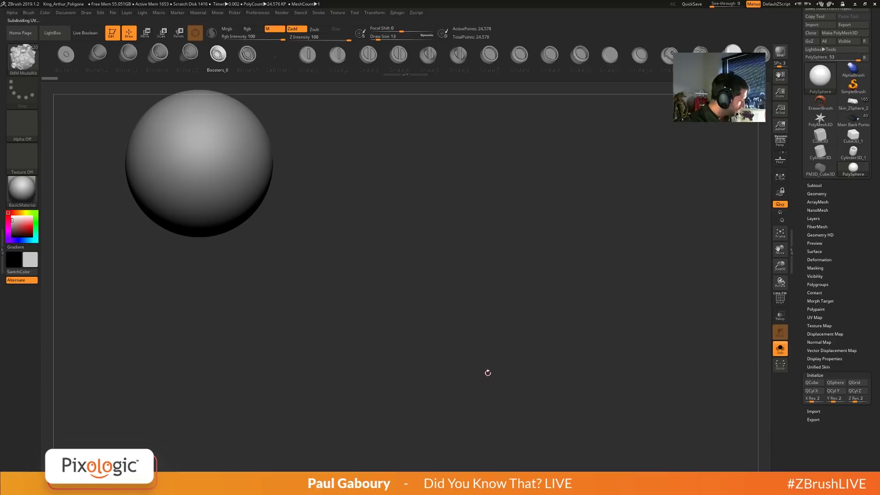
key("f")
mouse_move(510, 357)
right_mouse_down("ctrl")
mouse_move(467, 322)
mouse_move(451, 320)
mouse_move(439, 282)
mouse_move(504, 323)
mouse_move(448, 287)
right_mouse_up("ctrl")
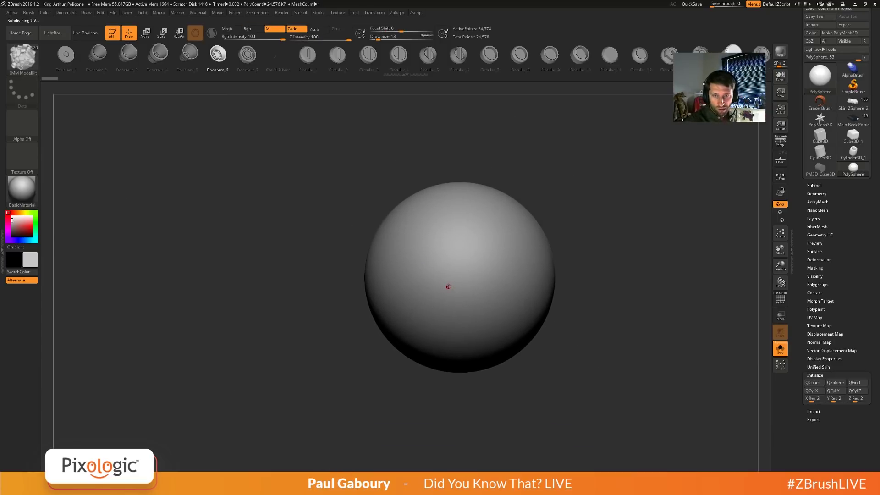
Set the brush draw size to 154 for working on the sphere.
key("s")
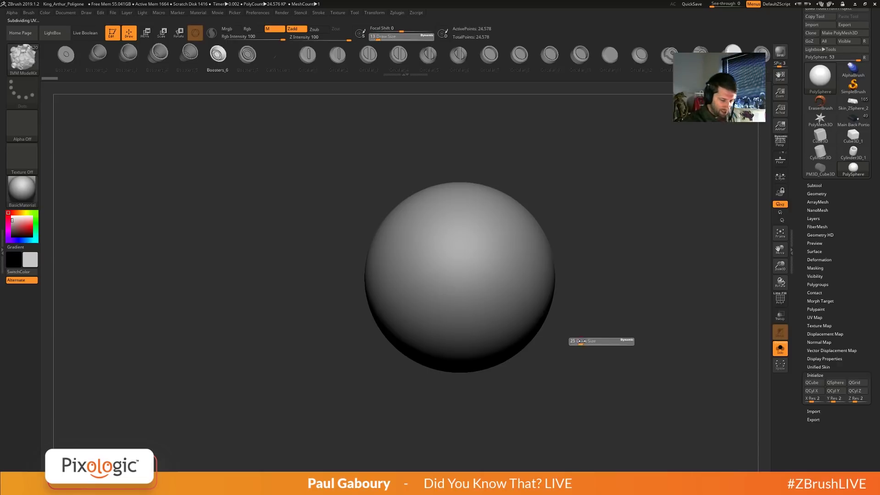
left_click_drag(590, 344, 594, 343)
right_click_drag(559, 313, 535, 306, "alt")
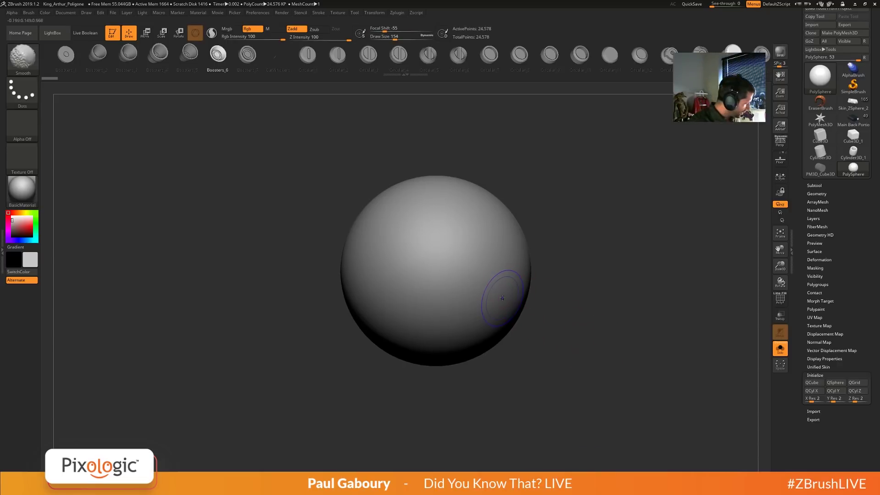
Turn on the polyframe display and delete the sphere's lower subdivision levels.
key("shift+f")
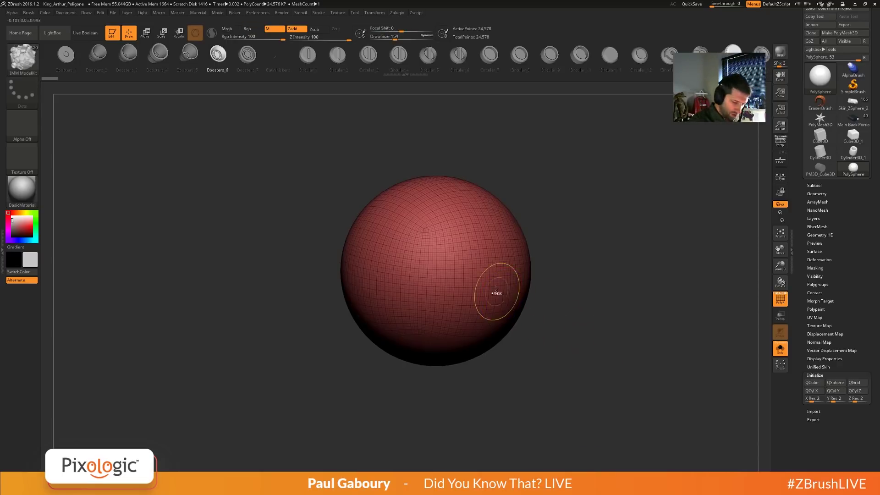
left_click(818, 194)
left_click(818, 194)
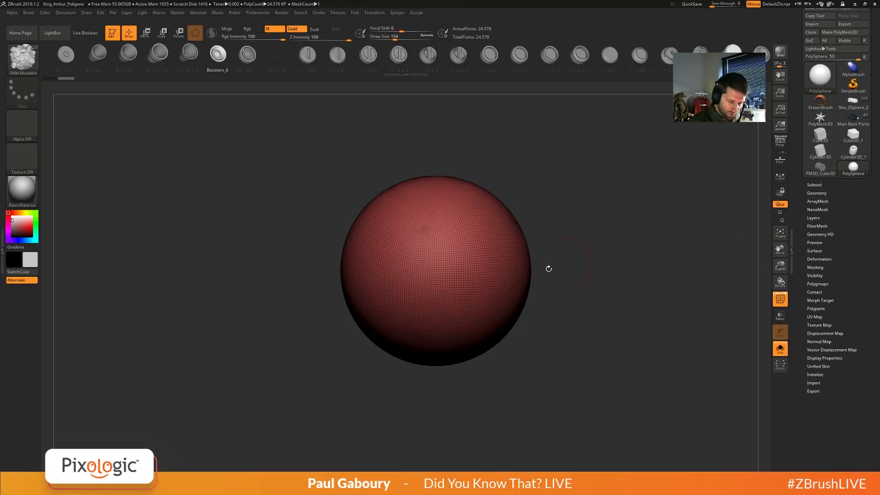
Mask a round patch on the front of the sphere and turn it into its own polygroup.
left_click(471, 264, "ctrl")
mouse_move(471, 265)
left_mouse_down("ctrl")
mouse_move(460, 291)
mouse_move(460, 265)
left_mouse_up("ctrl")
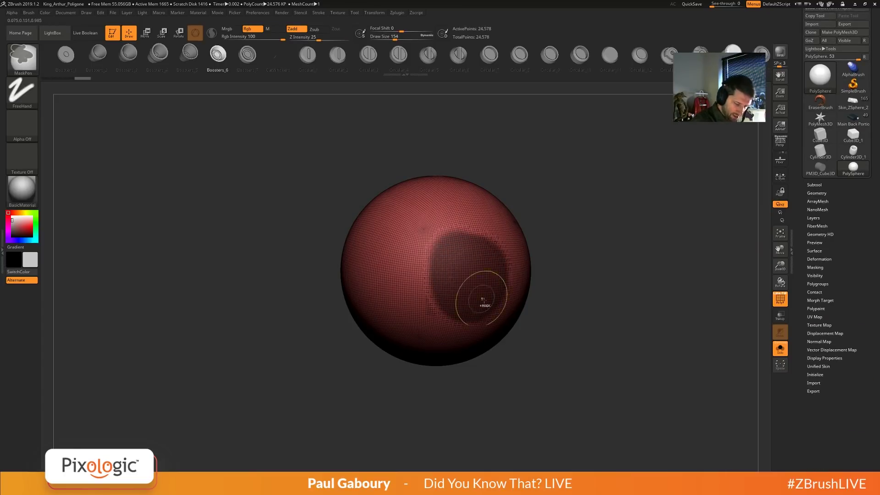
mouse_move(528, 356)
right_mouse_down()
mouse_move(503, 341)
mouse_move(528, 350)
mouse_move(512, 322)
right_mouse_up()
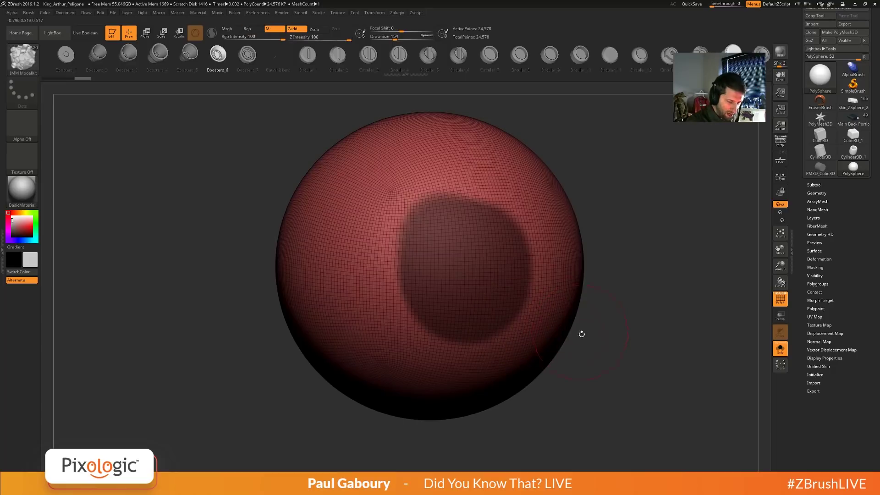
key("ctrl+w")
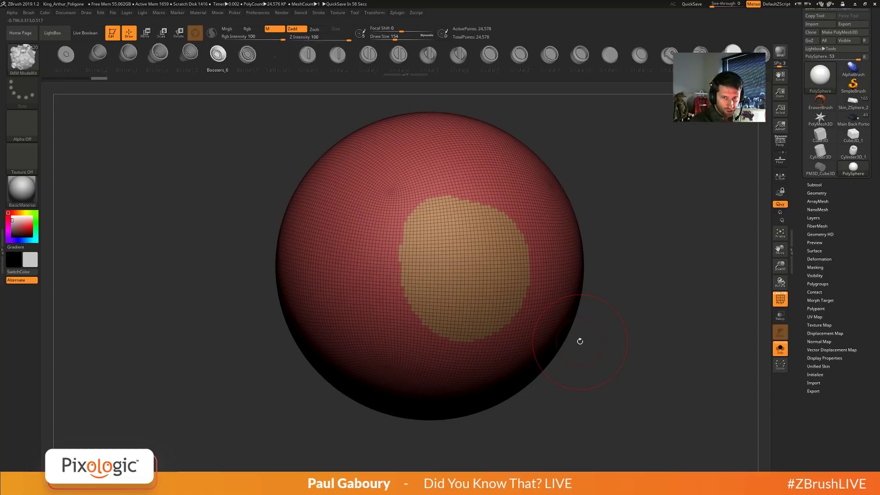
Toggle visibility between the round patch's polygroup and the rest of the sphere, and restore the full sphere.
left_click(475, 275, "ctrl+shift")
left_click(628, 346, "ctrl+shift")
left_click(539, 360, "ctrl+shift")
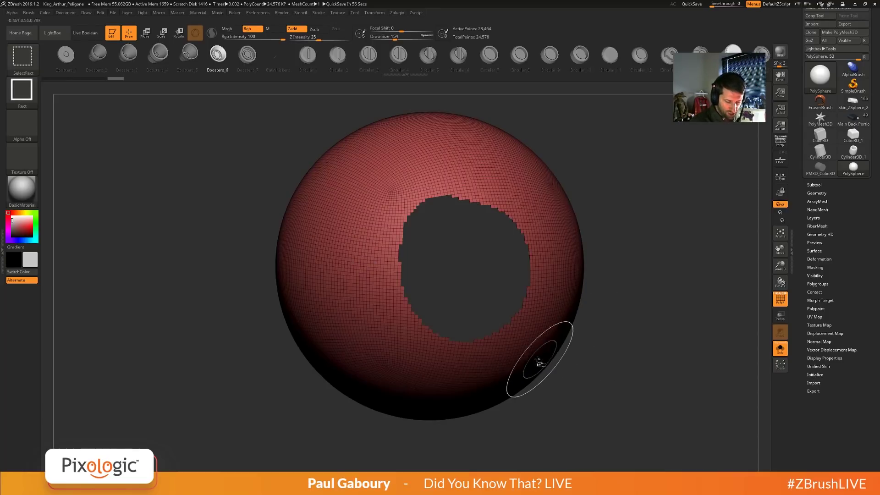
left_click_drag(538, 360, 559, 364, "ctrl+shift")
left_click(569, 366, "ctrl+shift")
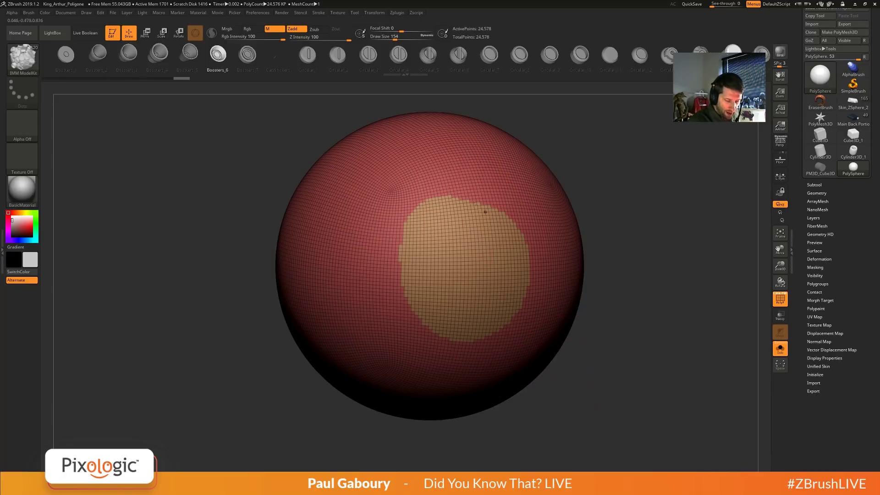
Isolate the sphere outside the round polygroup and open the Modify Topology options in the geometry settings.
key("ctrl+shift")
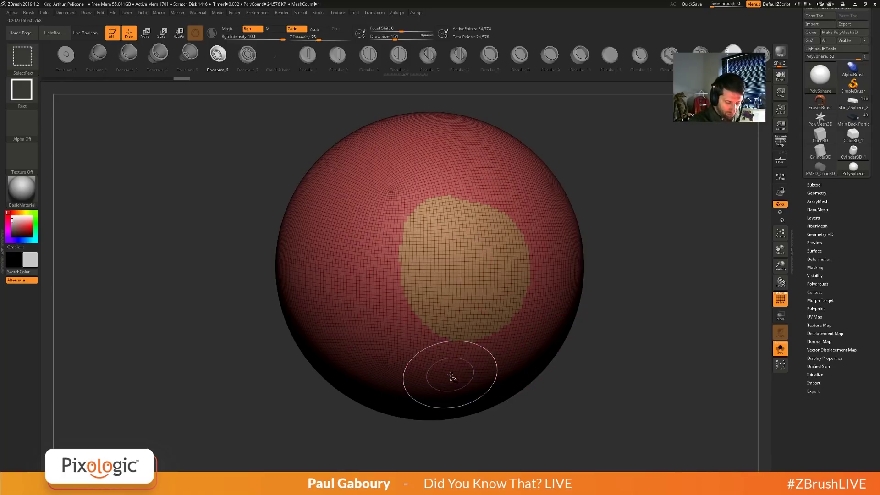
left_click(453, 378, "ctrl+shift")
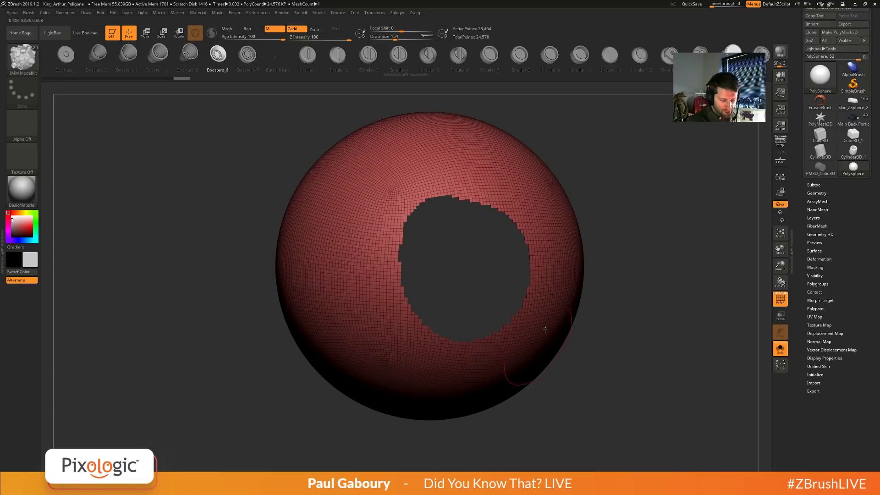
left_click(816, 193)
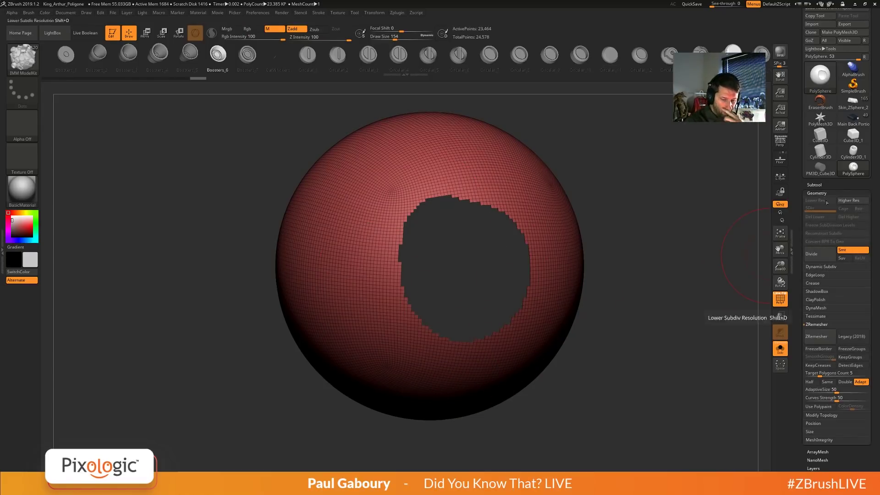
left_click(817, 323)
left_click(825, 333)
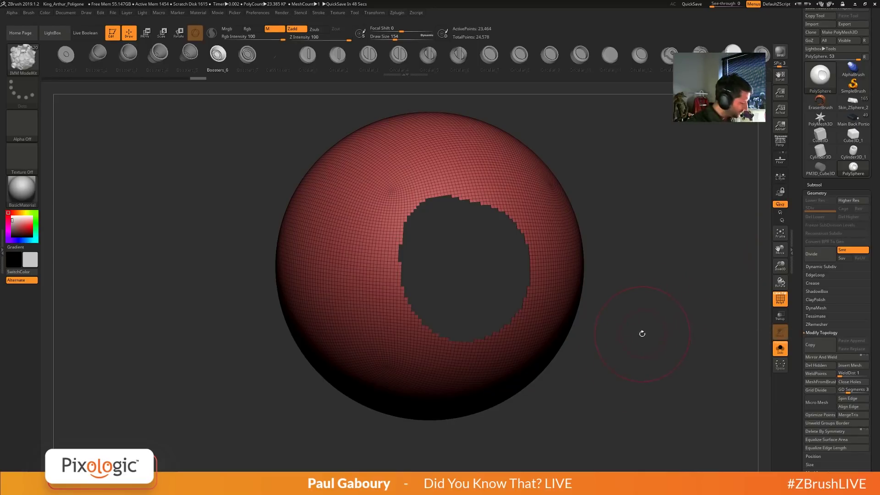
Unhide the whole sphere and mask a second round patch beside the first polygroup with draw size 112.
left_click(639, 339, "ctrl+shift")
left_click_drag(566, 346, 532, 329)
right_click_drag(535, 328, 512, 312, "alt")
key("s")
key("s")
mouse_move(512, 312)
left_mouse_down()
mouse_move(521, 312)
mouse_move(471, 257)
mouse_move(499, 280)
mouse_move(481, 314)
left_mouse_up()
Hide the sphere's unmasked points to isolate the second patch and unhide everything, doing this twice.
left_click(817, 192)
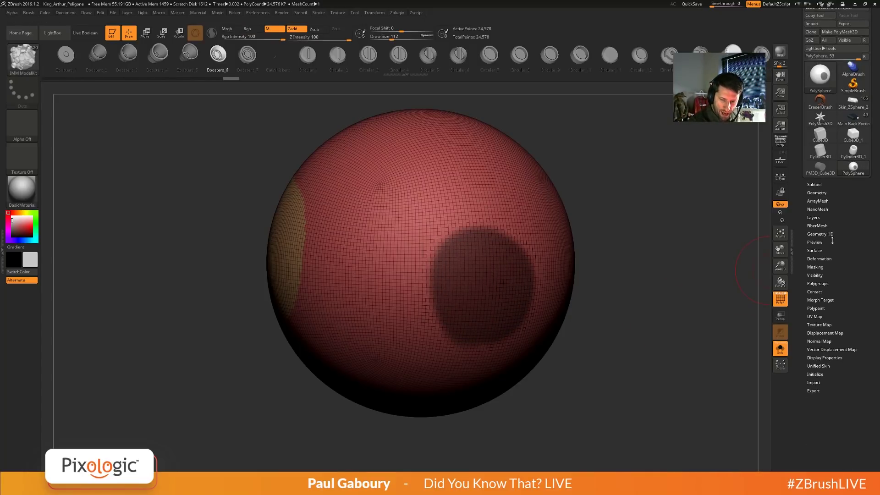
left_click(815, 275)
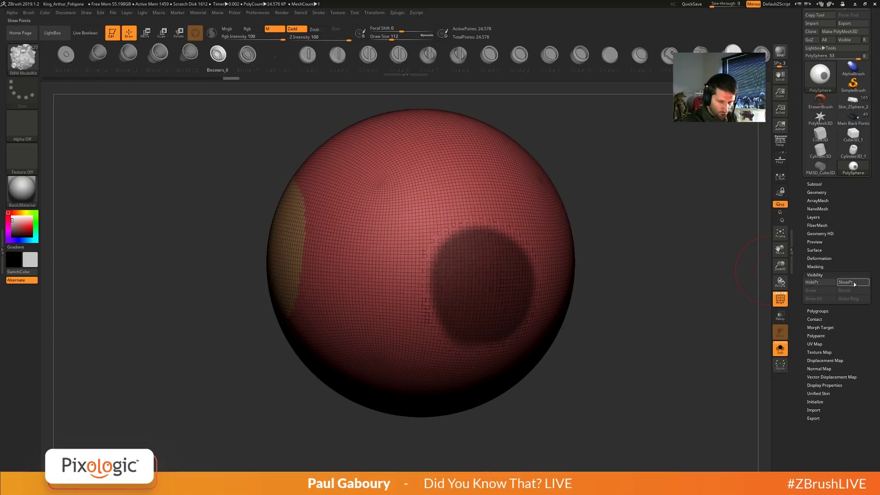
left_click(818, 284)
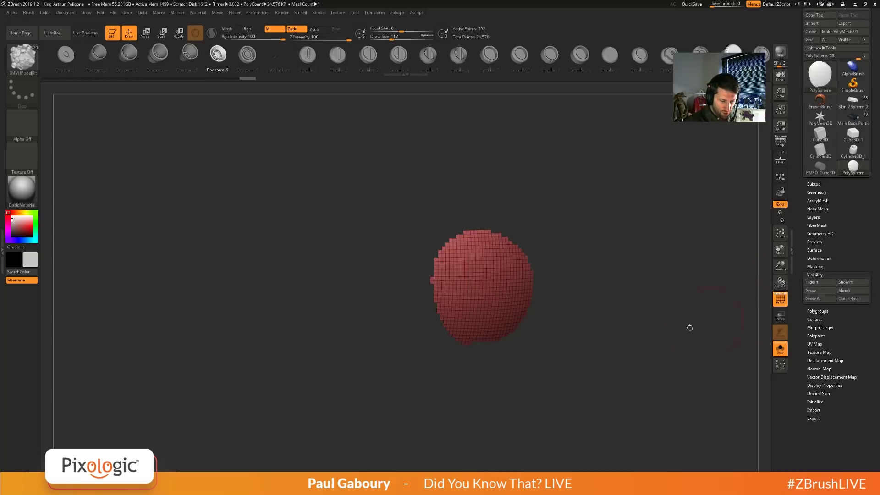
key("ctrl")
left_click(574, 370, "ctrl+shift")
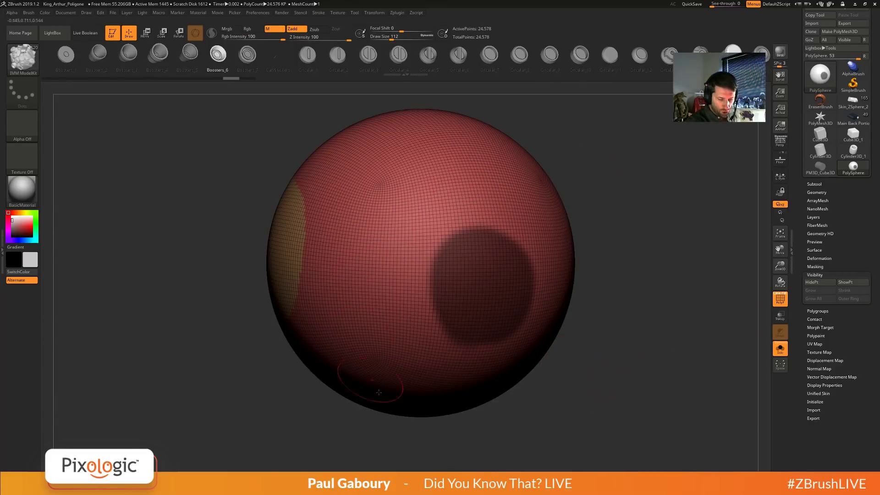
left_click(821, 285)
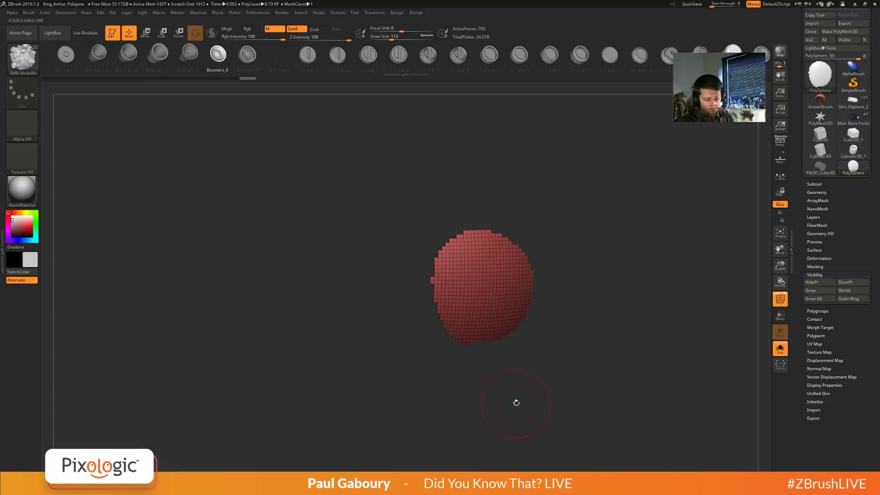
left_click(556, 374, "ctrl+shift")
Invert the sphere's mask and use HidePt to hide the second round patch.
left_click(572, 377, "ctrl")
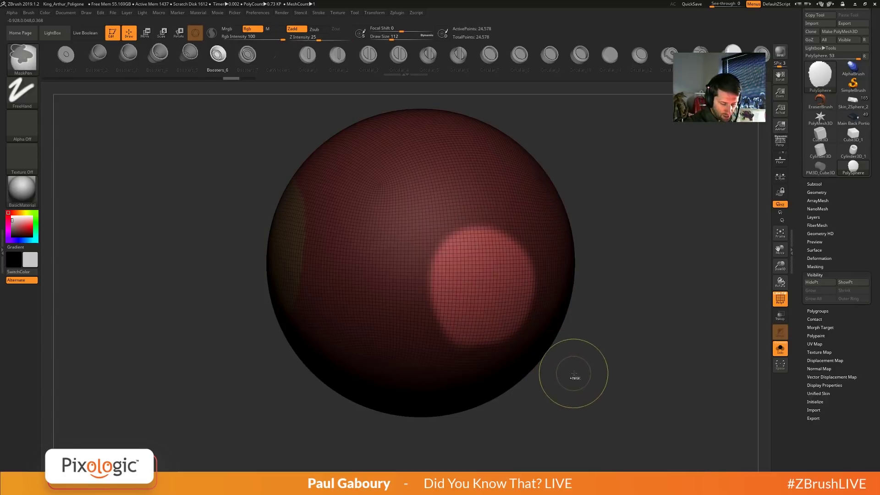
left_click(812, 281)
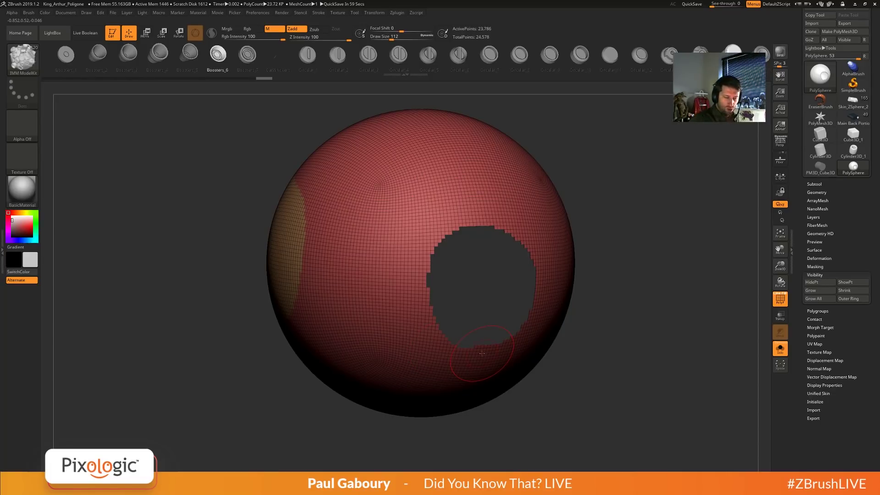
Look at the New Macro option and close the sphere's Visibility settings.
left_click(159, 13)
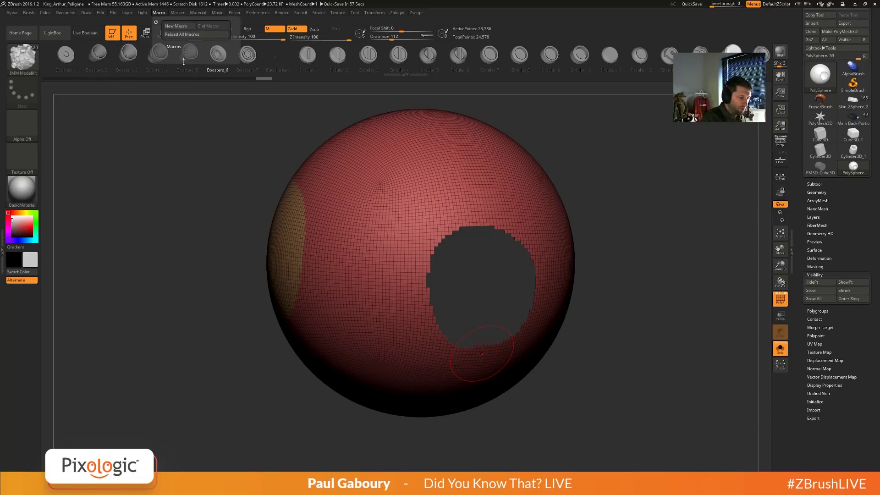
left_click(190, 27)
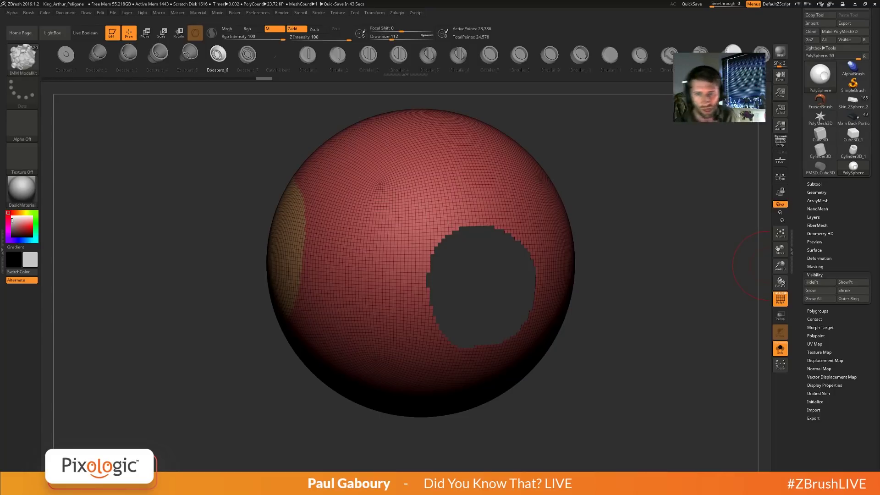
left_click_drag(636, 343, 648, 345)
left_click(818, 275)
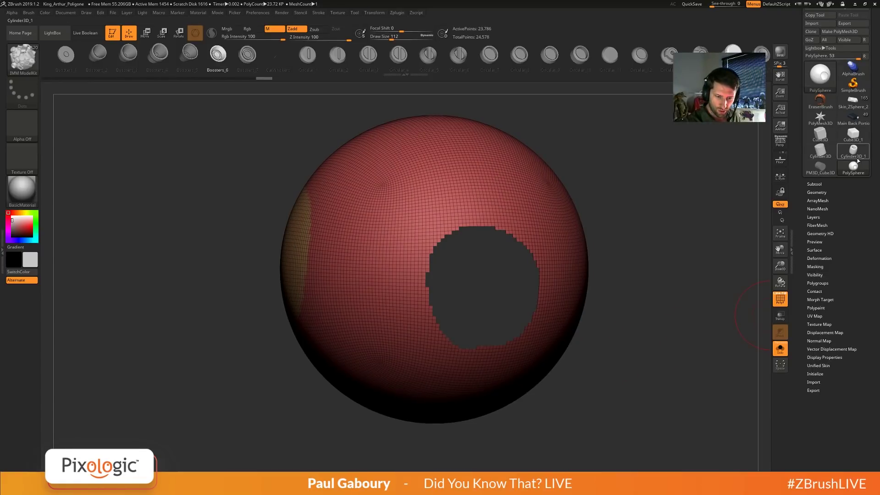
Switch from the sphere to the Cube3D primitive and convert it to a PolyMesh3D.
left_click(853, 134)
left_click(820, 134)
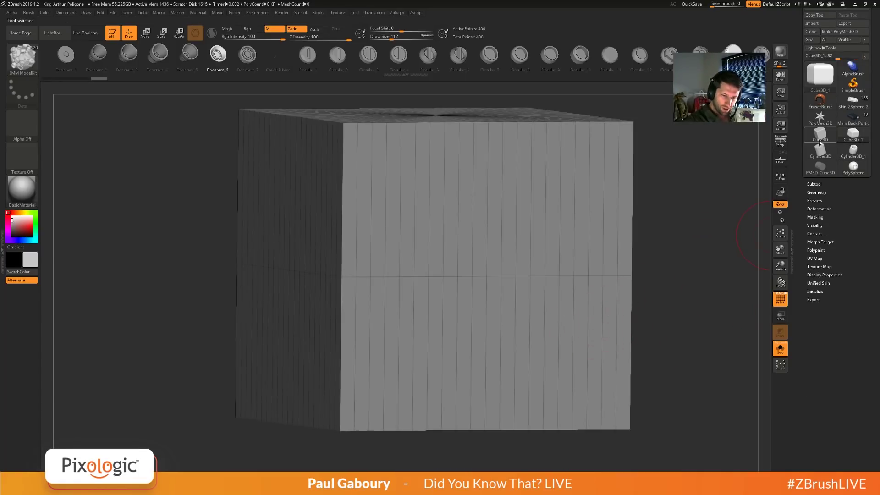
left_click_drag(623, 276, 609, 307)
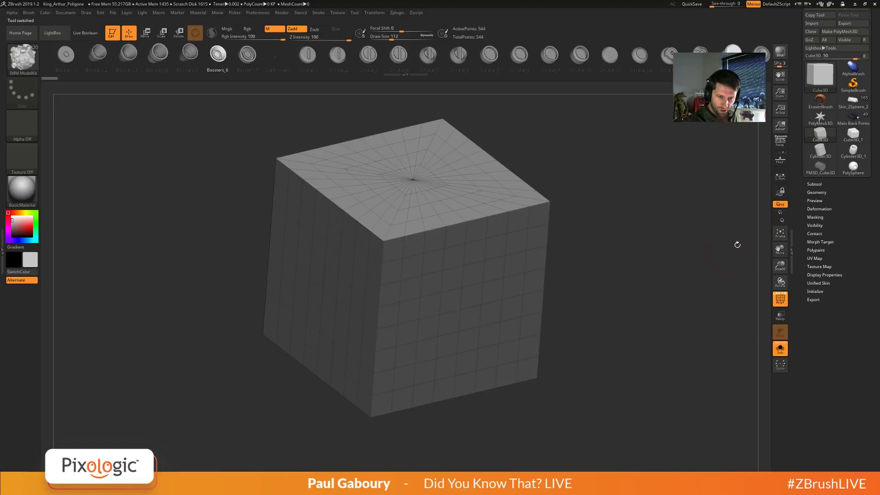
left_click(843, 32)
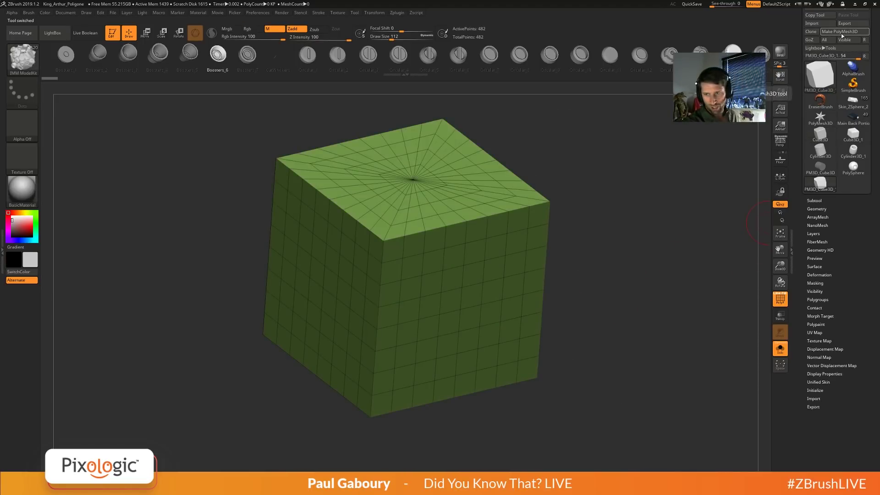
Open the cube's DynaMesh settings and set Blur to 0.
left_click(817, 208)
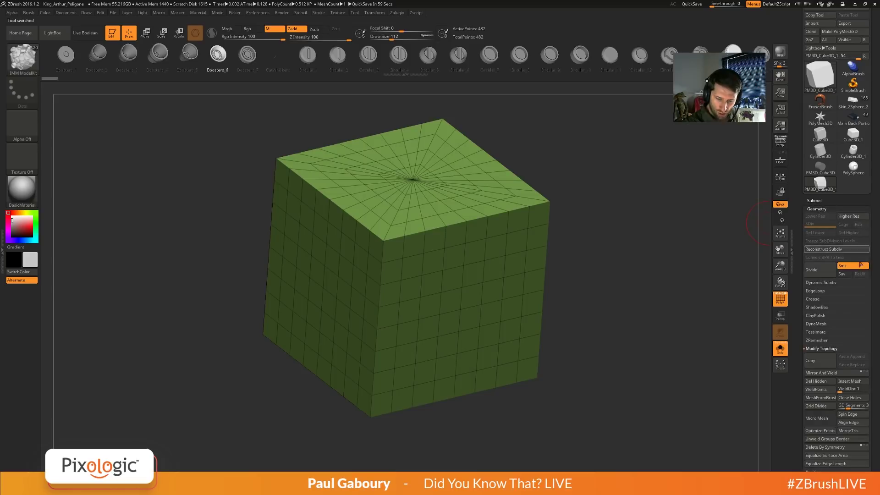
left_click_drag(875, 310, 874, 235)
left_click(820, 268)
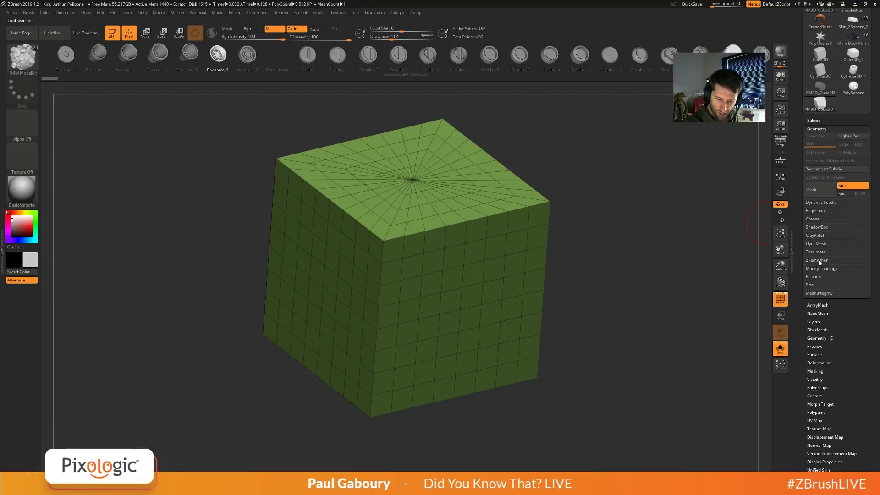
left_click(819, 244)
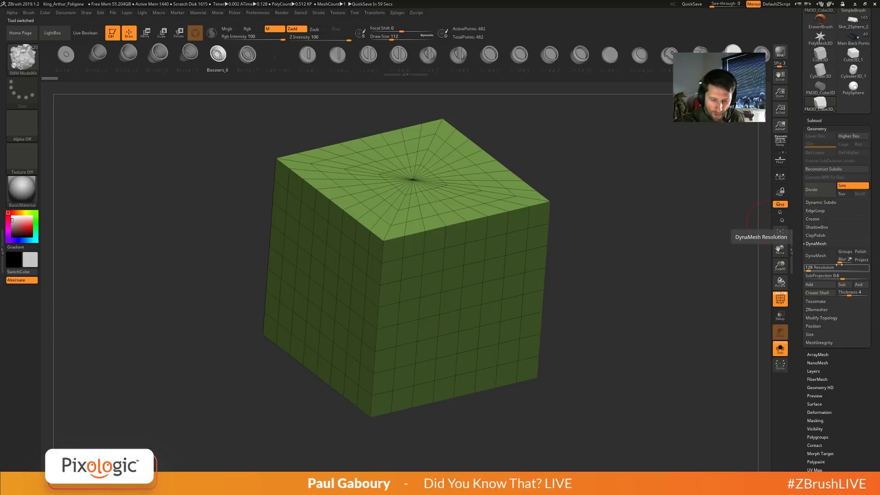
left_click_drag(843, 259, 855, 262)
key("BackSpace")
key("BackSpace")
key("BackSpace")
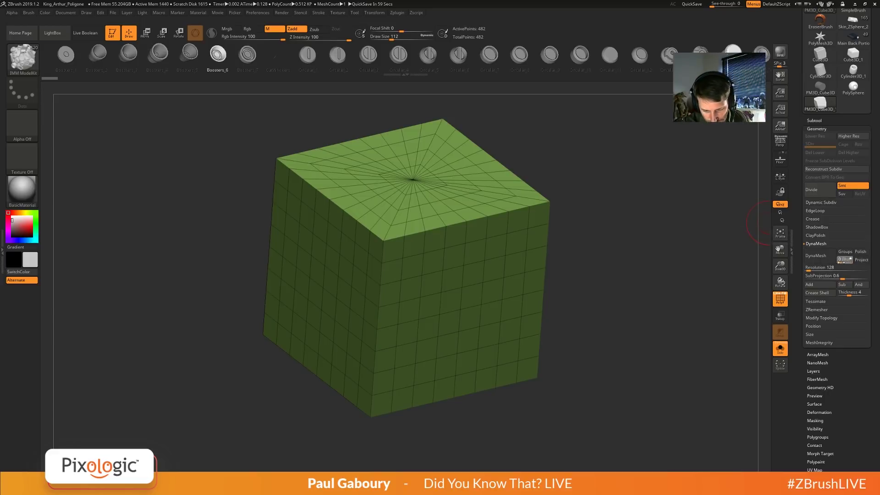
type("0")
key("Return")
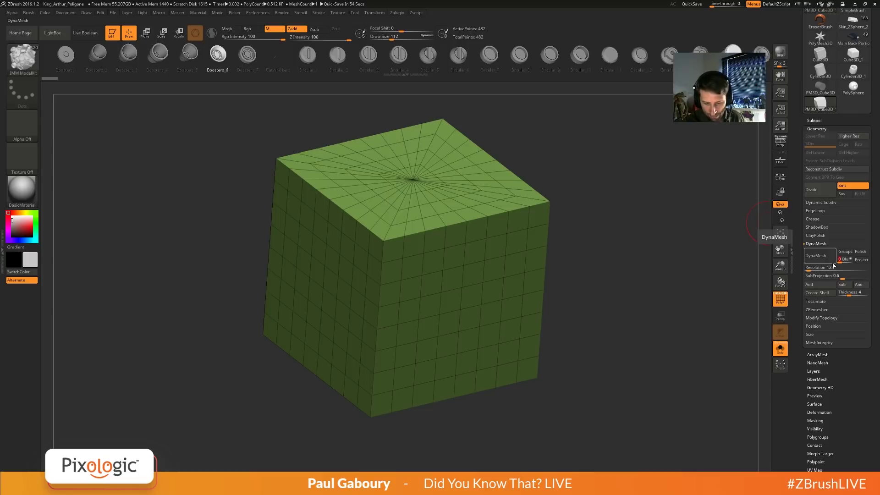
Try DynaMesh on the cube at a resolution of 128 and undo it.
left_click(825, 268)
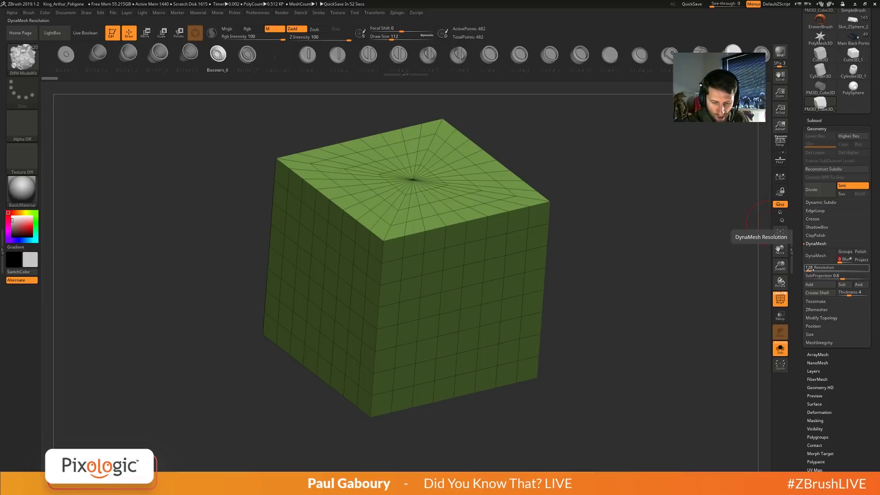
left_click(816, 255)
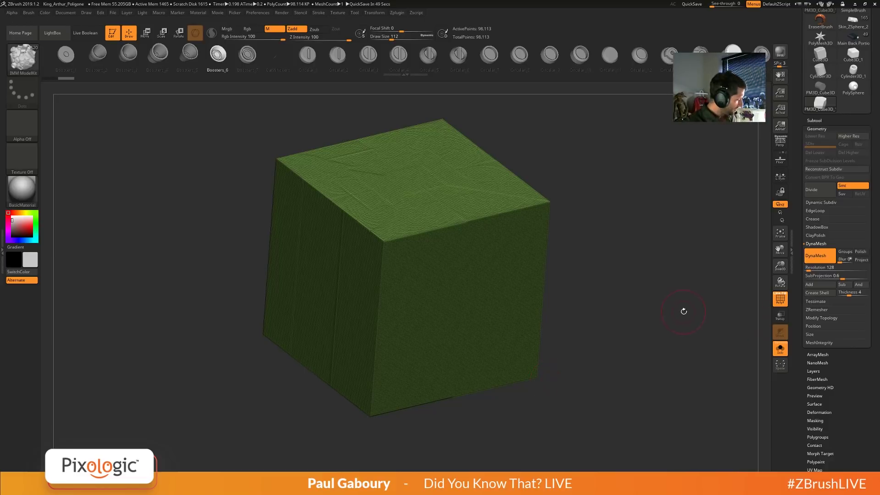
key("ctrl+z")
Set the DynaMesh resolution to 64 and apply DynaMesh to the cube.
left_click(808, 268)
type("104")
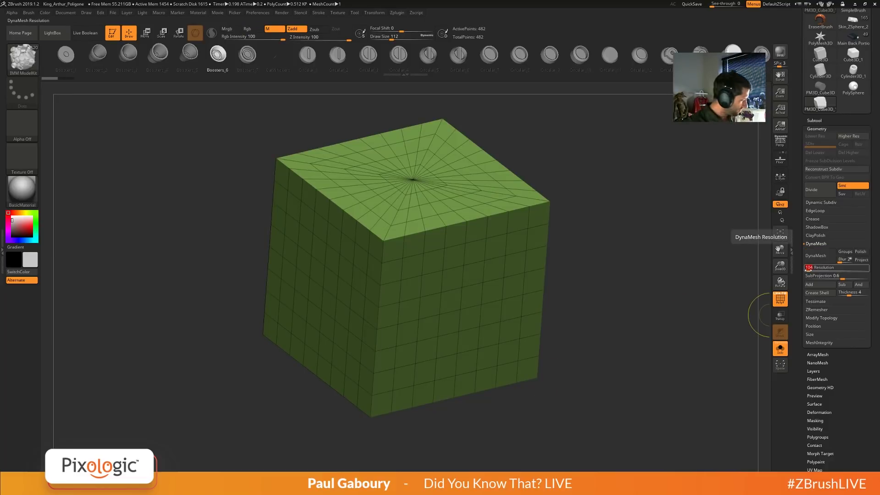
type("64")
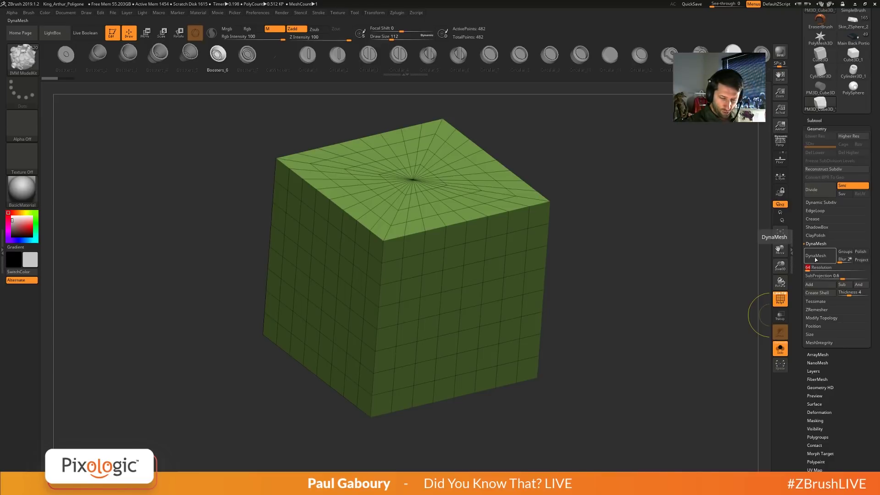
left_click(815, 257)
left_click_drag(643, 328, 578, 340)
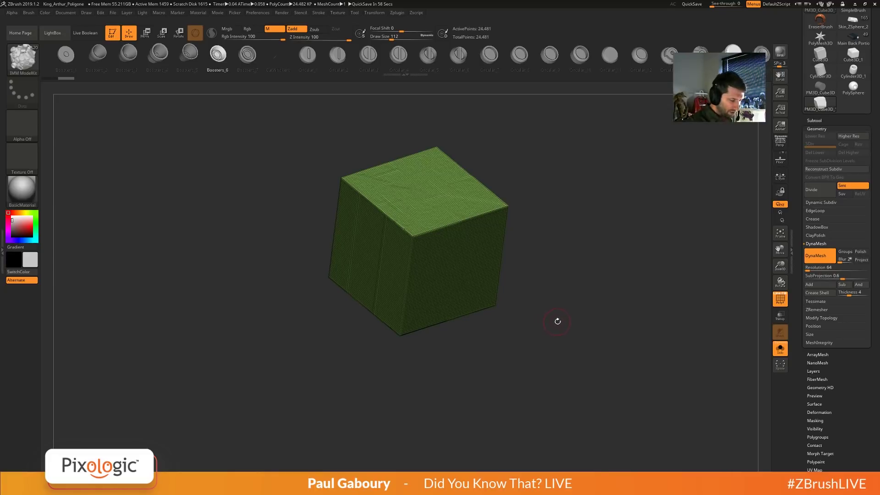
left_click_drag(556, 320, 565, 342)
right_click_drag(564, 342, 530, 326, "ctrl")
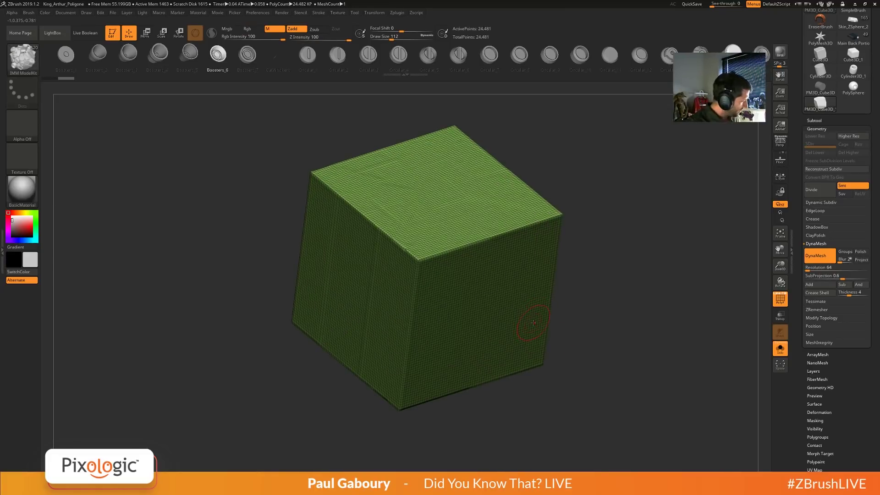
Scale the cube with the gizmo along separate axes into a wide, flat block and re-DynaMesh it.
key("w")
right_click_drag(596, 338, 543, 367, "ctrl")
left_click_drag(427, 290, 437, 321)
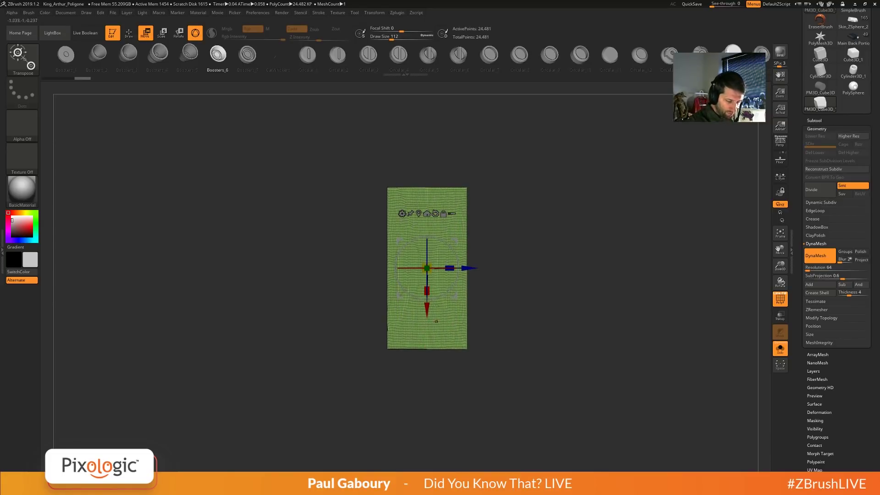
left_click_drag(450, 268, 493, 274)
left_click_drag(427, 291, 430, 300)
left_click_drag(429, 396, 512, 352)
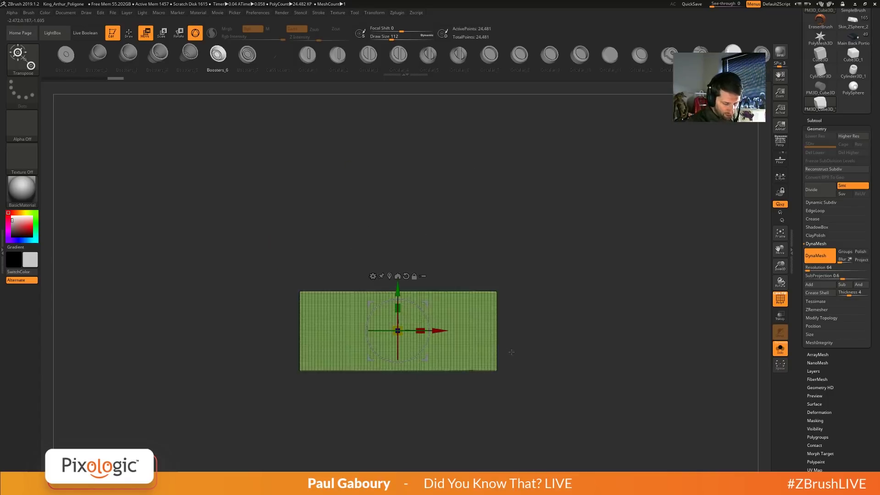
left_click_drag(398, 307, 400, 368)
key("f")
mouse_move(478, 363)
left_mouse_down("ctrl")
mouse_move(495, 406)
mouse_move(502, 381)
mouse_move(487, 376)
left_mouse_up("ctrl")
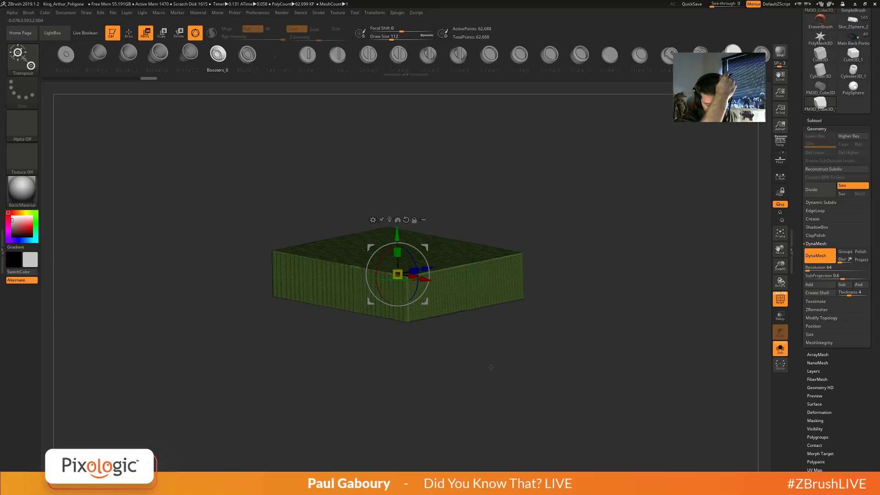
Return to draw mode and examine the remeshed block's surface and edges from several sides.
left_click_drag(490, 367, 543, 359, "shift")
key("q")
left_click_drag(462, 327, 481, 337, "alt")
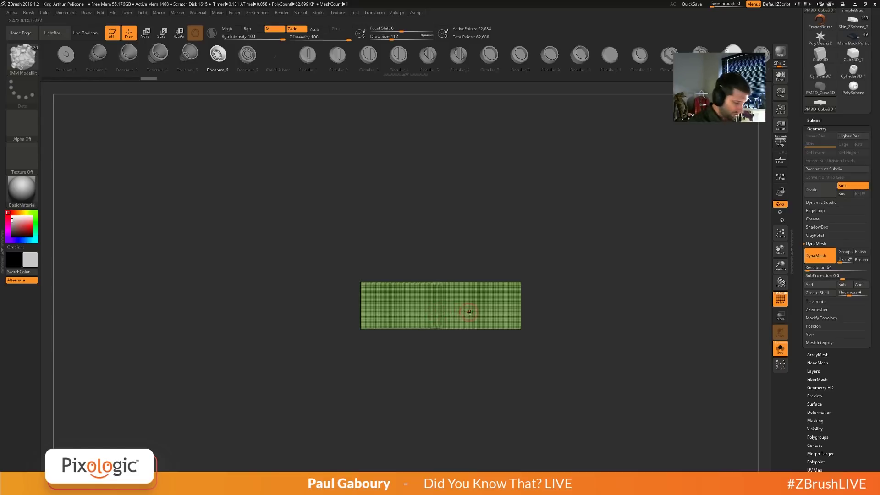
right_click_drag(514, 313, 491, 328)
right_click_drag(543, 311, 458, 336, "alt")
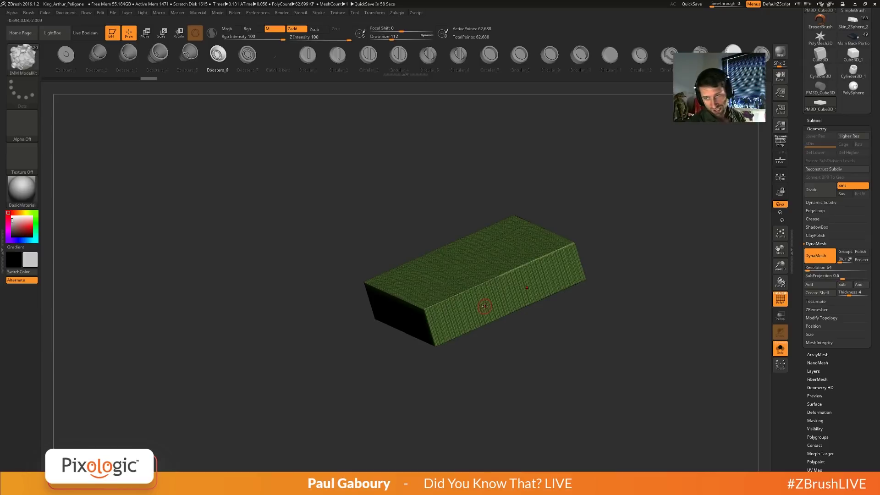
left_click_drag(506, 366, 457, 329)
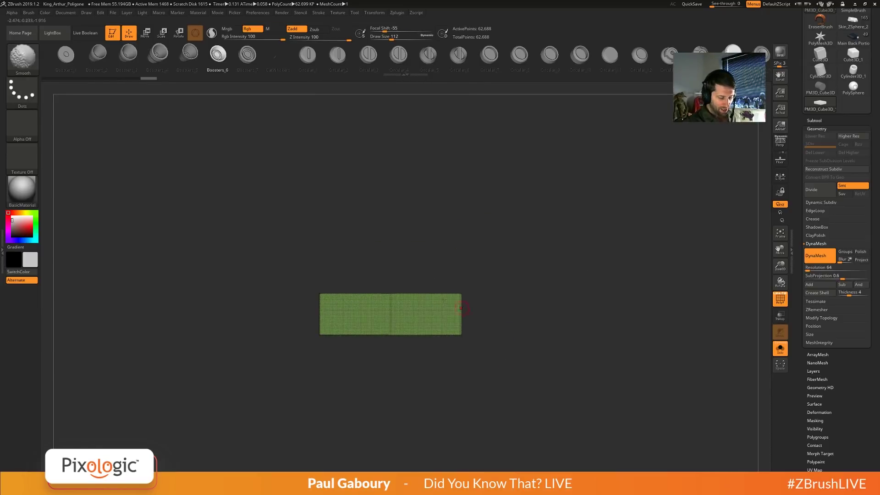
left_click_drag(477, 300, 464, 325)
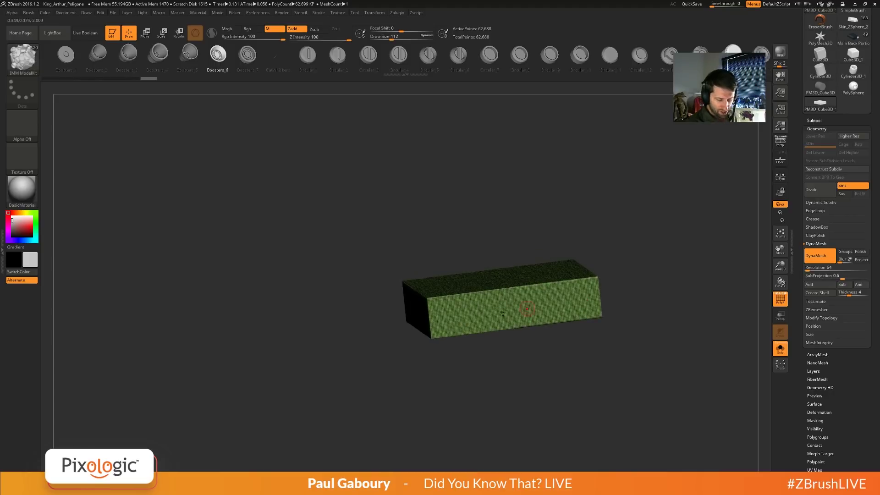
left_click_drag(659, 290, 579, 336)
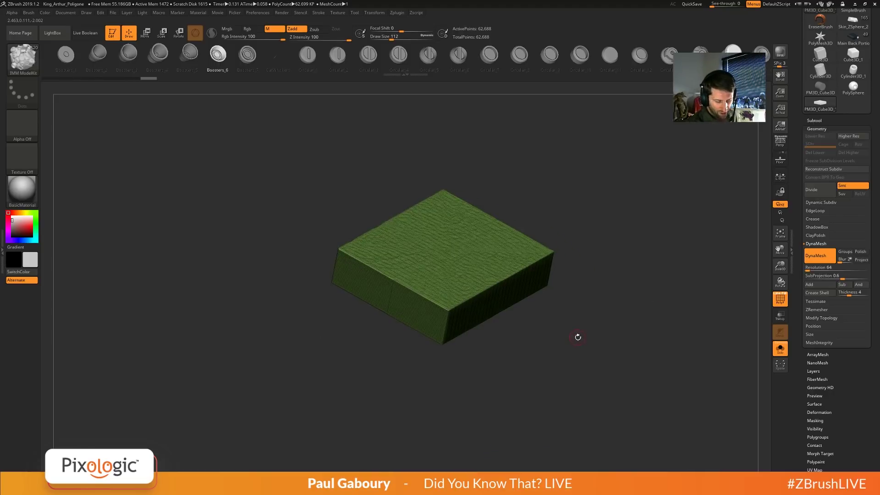
Show the floor grid and turn off the polyframe display on the block.
left_click(780, 159)
left_click_drag(545, 284, 568, 296)
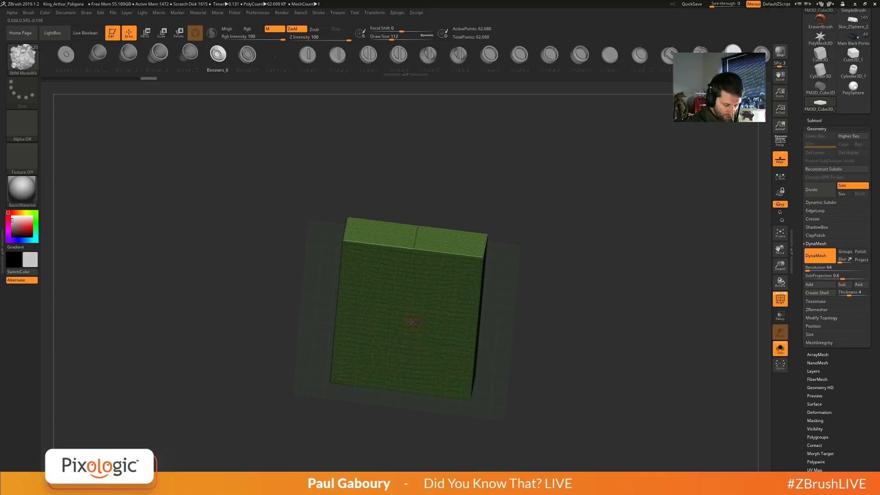
right_click_drag(412, 330, 424, 296, "alt")
right_click_drag(423, 297, 483, 356, "ctrl")
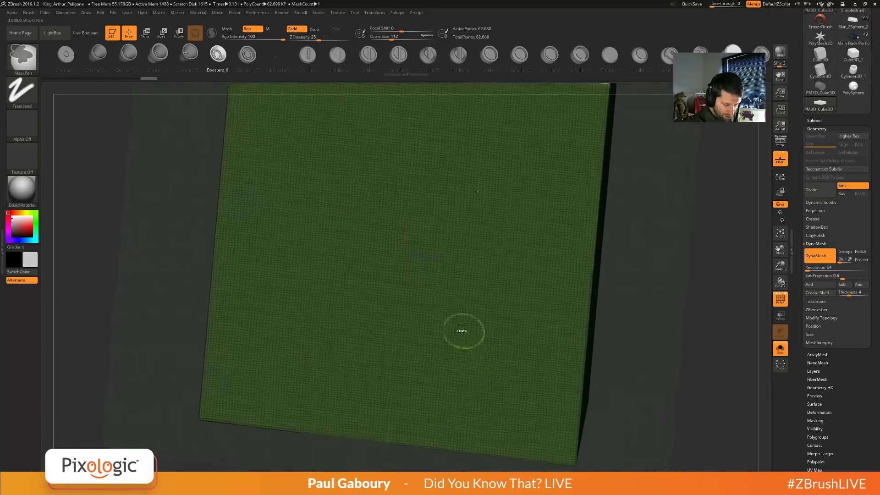
key("shift+f")
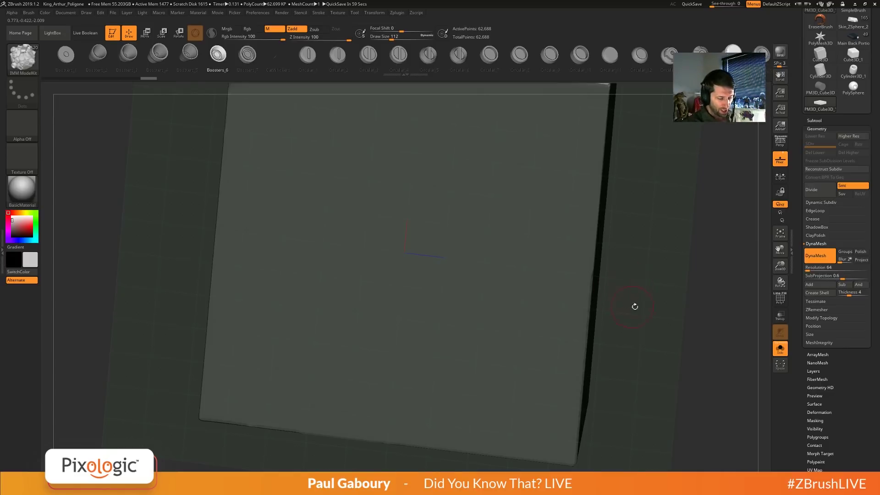
right_click_drag(638, 318, 563, 272, "ctrl")
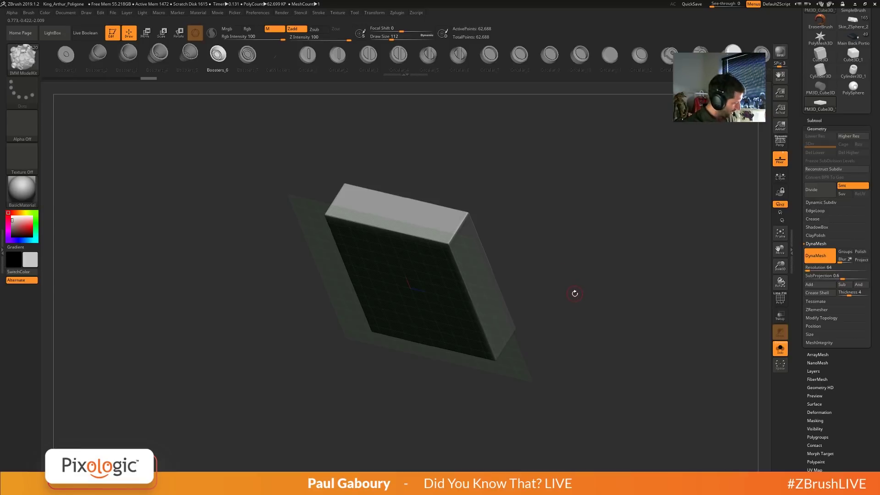
Move and scale the block with the gizmo so it sits on top of the floor grid, and return to draw mode.
key("w")
left_click_drag(568, 302, 548, 274)
left_click_drag(420, 252, 536, 417)
left_click_drag(523, 362, 525, 385)
left_click_drag(473, 252, 466, 237)
left_click_drag(513, 380, 542, 349)
left_click_drag(484, 247, 484, 242)
left_click_drag(461, 271, 456, 273)
mouse_move(523, 316)
left_mouse_down()
mouse_move(528, 348)
mouse_move(540, 318)
left_mouse_up()
key("q")
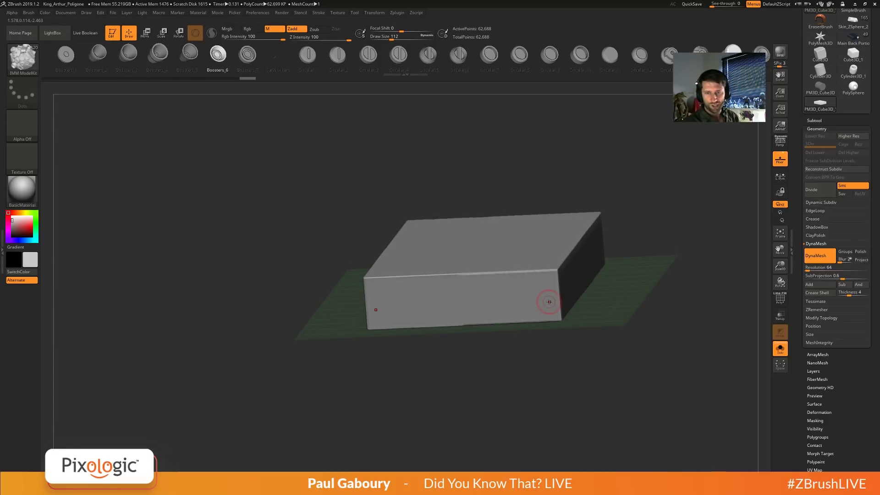
Turn off Solo mode and view the block at an angle from the front.
left_click(374, 13)
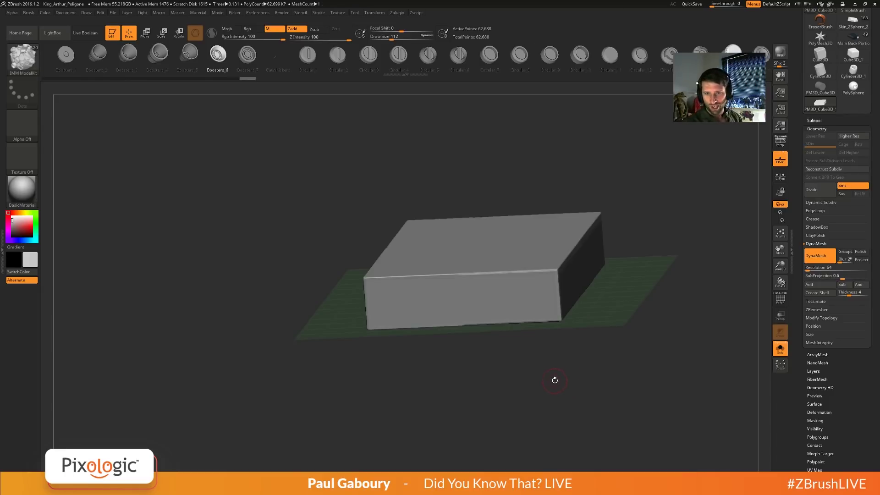
mouse_move(554, 379)
left_mouse_down()
mouse_move(541, 394)
mouse_move(539, 337)
left_mouse_up()
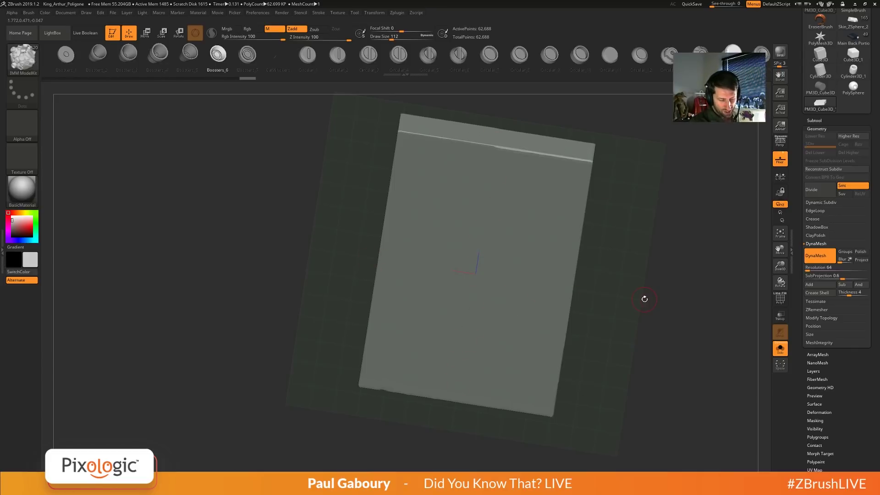
left_click_drag(644, 299, 520, 351)
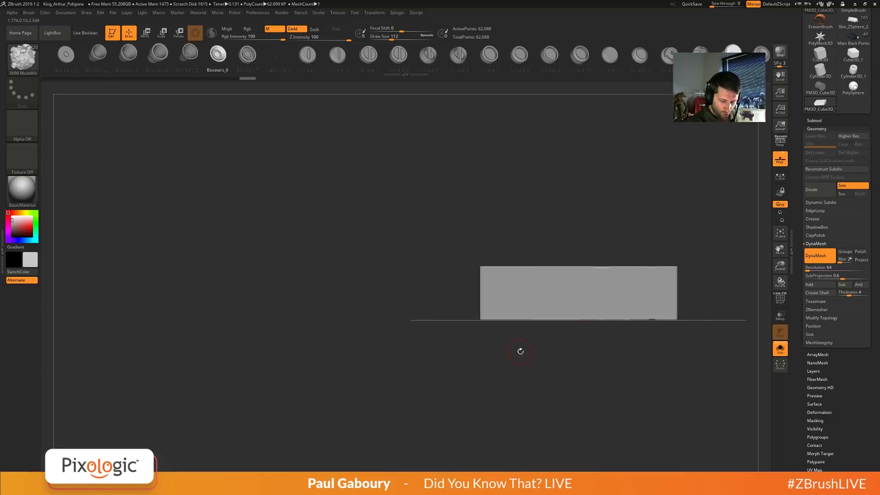
left_click(775, 353)
mouse_move(694, 356)
left_mouse_down("alt")
mouse_move(571, 339)
mouse_move(522, 289)
mouse_move(498, 298)
left_mouse_up("alt")
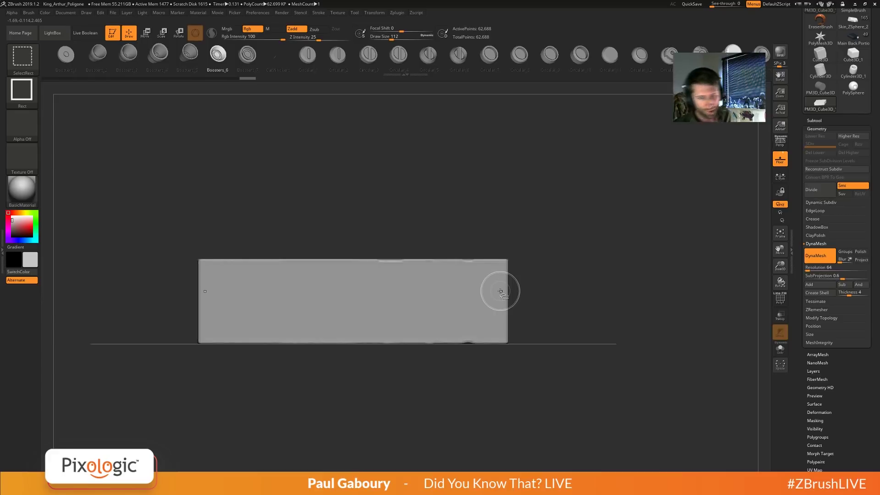
left_click(22, 59)
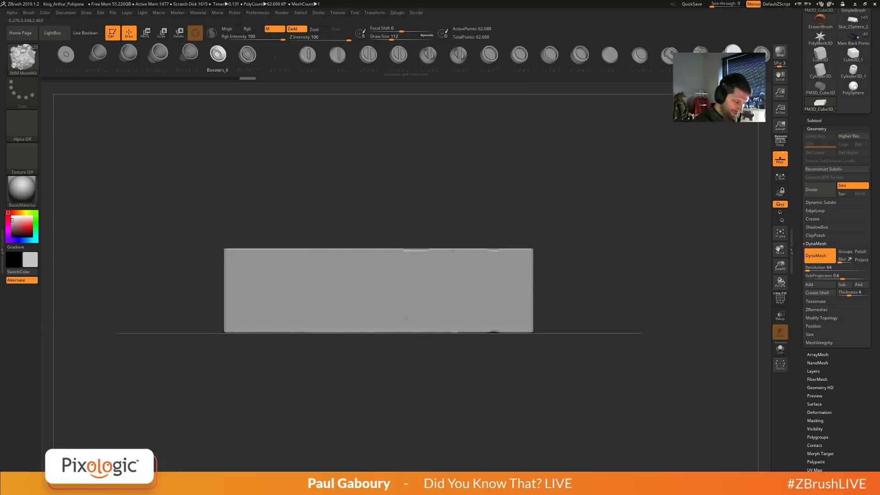
left_click_drag(403, 206, 417, 305)
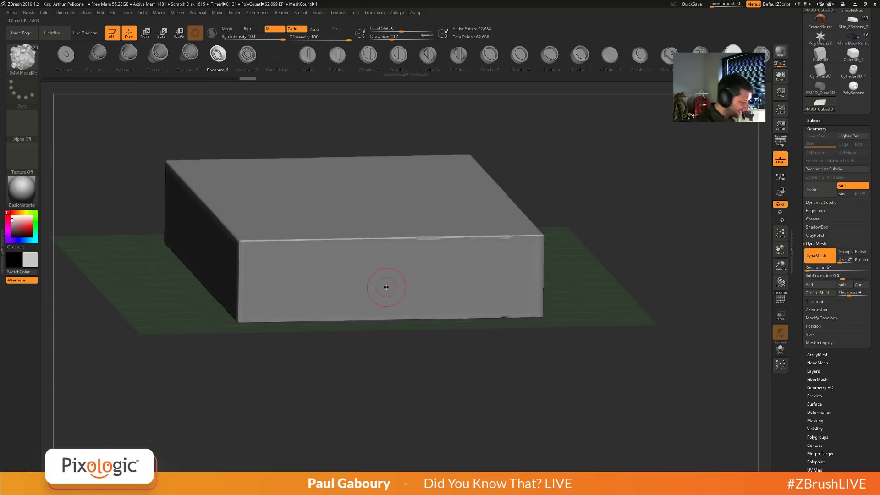
Choose the CurveTube brush and draw an S-shaped tube from the block's front face onto its upper face.
key("b")
key("c")
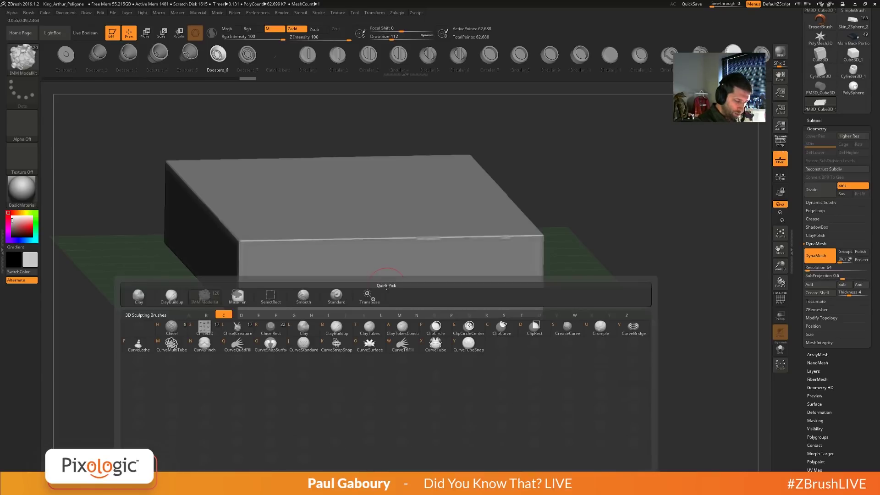
left_click(432, 348)
right_click_drag(325, 279, 316, 323, "alt")
left_click_drag(291, 315, 324, 310)
left_click_drag(373, 216, 373, 215)
right_click_drag(373, 216, 433, 234)
Try pulling the end of the S-shaped tube's curve away from the block and undo the edits.
mouse_move(433, 233)
left_mouse_down()
mouse_move(426, 215)
mouse_move(506, 188)
mouse_move(568, 202)
left_mouse_up()
key("ctrl+z")
key("ctrl+z")
key("ctrl+z")
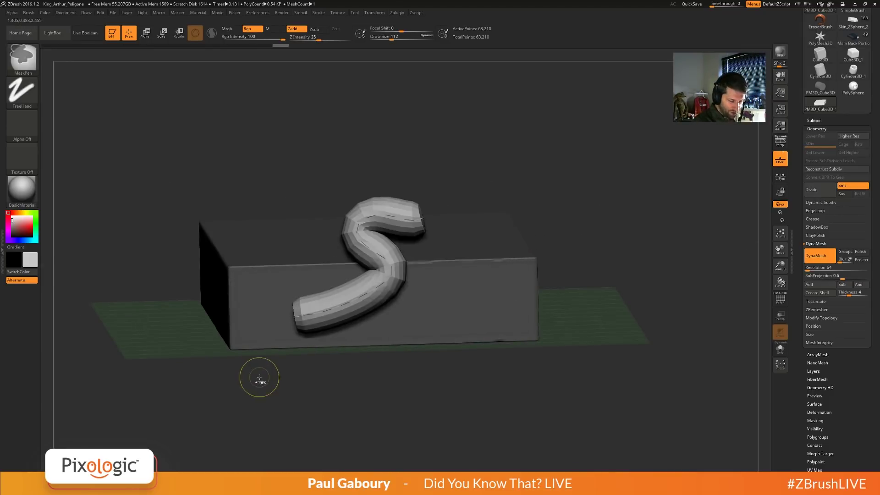
Enable Lock Start and Lock End in the stroke's curve settings.
left_click(320, 14)
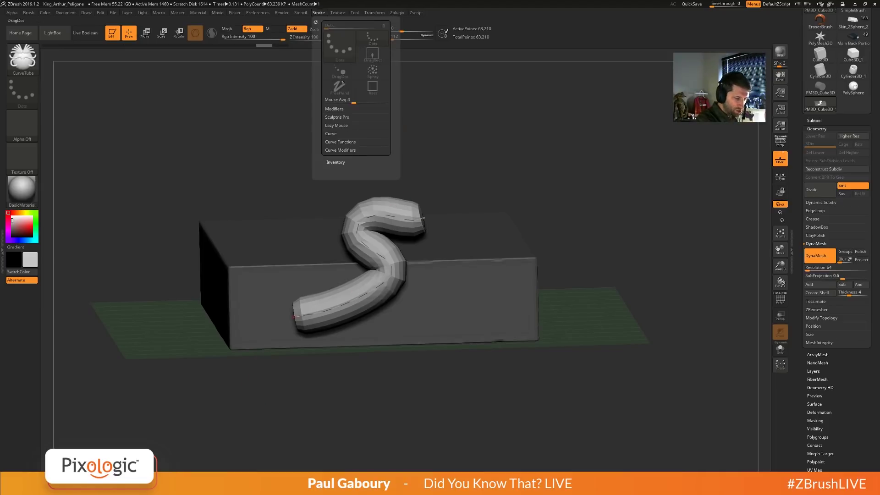
left_click(339, 133)
left_click(339, 166)
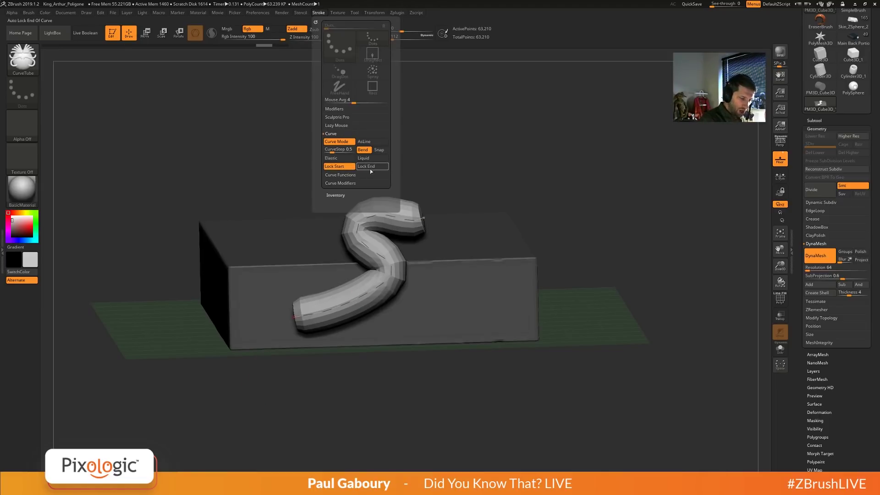
left_click(369, 168)
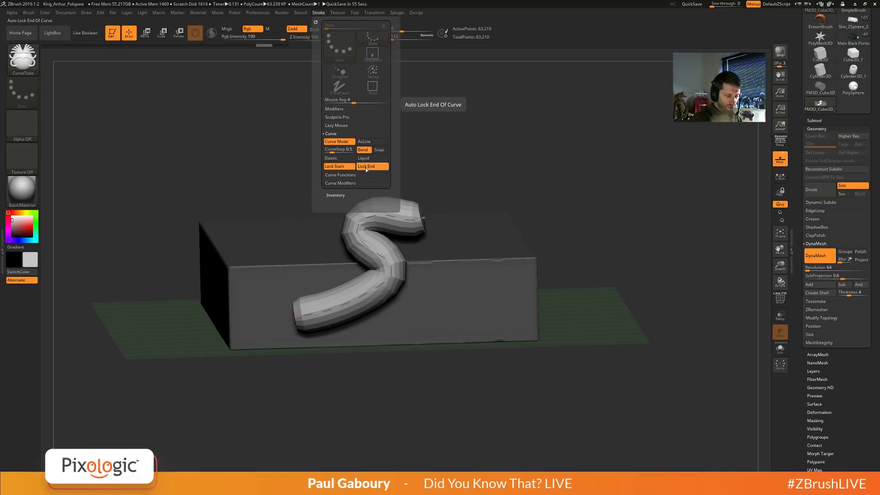
Try pulling both ends of the tube's curve to new places with the locks enabled, and undo the edits.
mouse_move(423, 218)
left_mouse_down()
mouse_move(462, 232)
mouse_move(733, 209)
left_mouse_up()
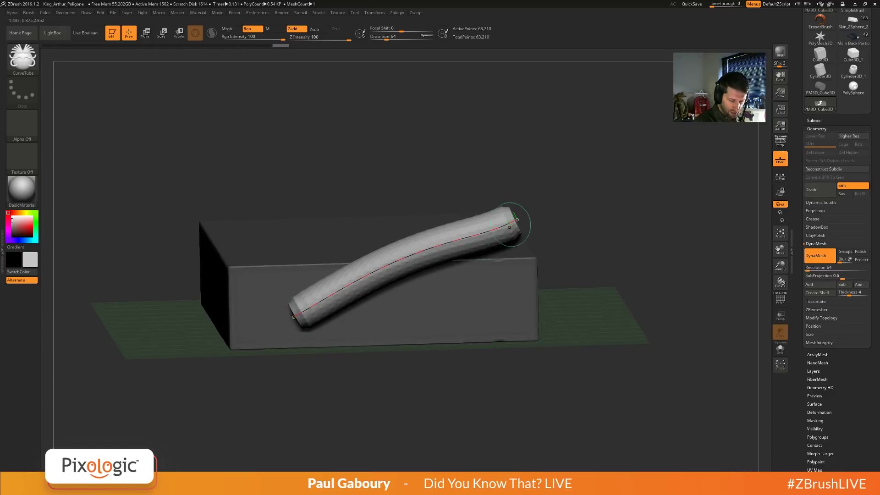
mouse_move(293, 317)
left_mouse_down()
mouse_move(320, 302)
mouse_move(626, 277)
mouse_move(448, 314)
mouse_move(403, 354)
mouse_move(492, 337)
left_mouse_up()
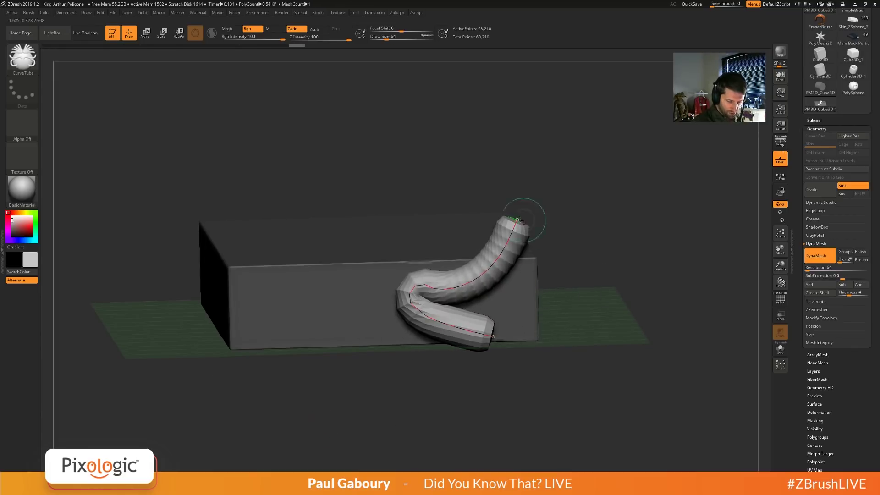
key("ctrl")
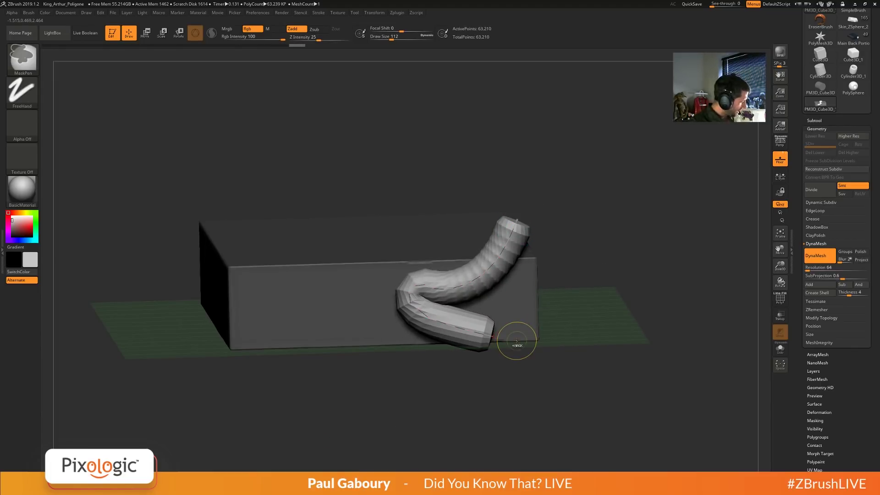
key("ctrl+z")
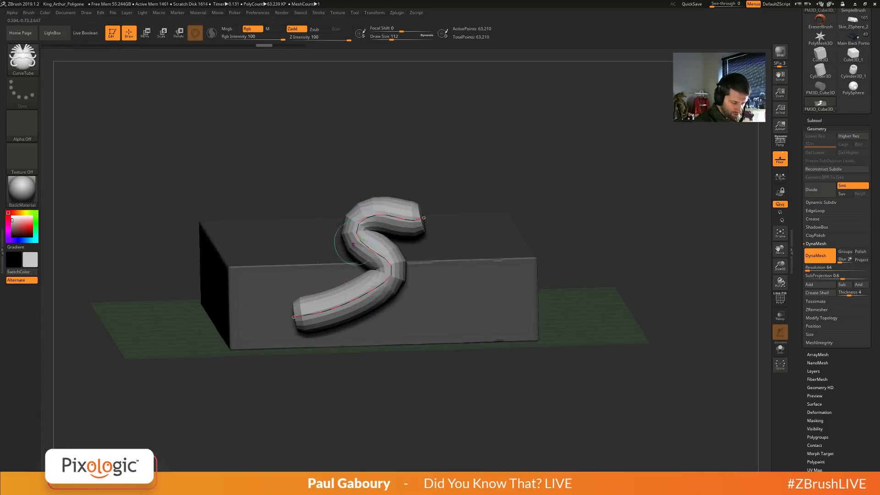
Toggle the Liquid curve option on and back off.
left_click(322, 13)
left_click(367, 159)
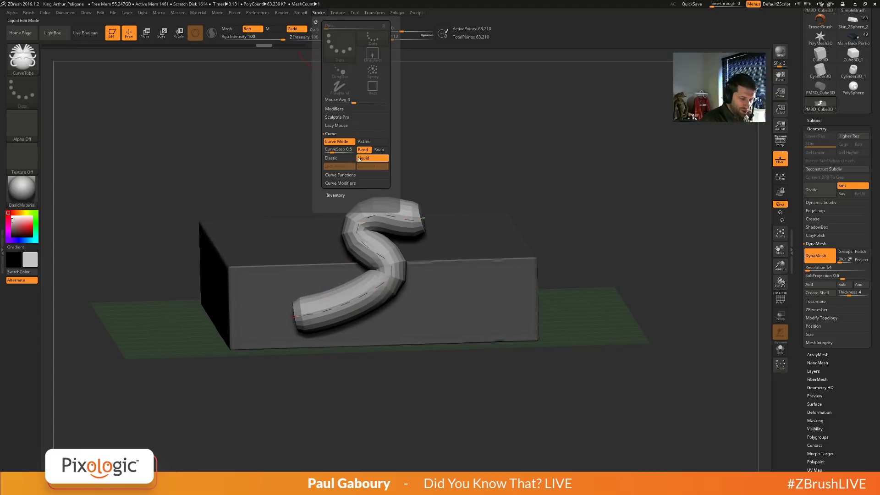
left_click(364, 158)
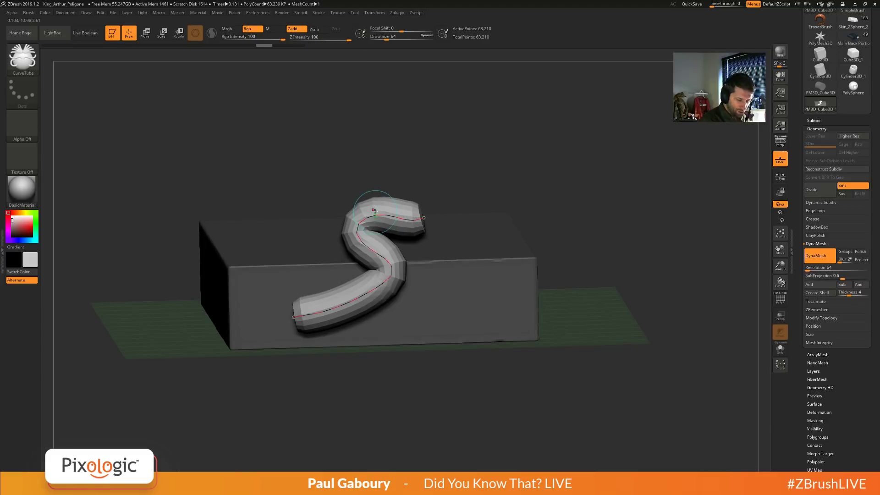
Bend the tube into an arch above the block by pulling its curve at the middle and the end.
mouse_move(374, 211)
left_mouse_down()
mouse_move(399, 197)
mouse_move(385, 183)
mouse_move(404, 195)
mouse_move(437, 260)
mouse_move(432, 215)
mouse_move(393, 220)
mouse_move(408, 168)
mouse_move(380, 183)
mouse_move(412, 202)
mouse_move(513, 201)
mouse_move(394, 198)
mouse_move(552, 193)
left_mouse_up()
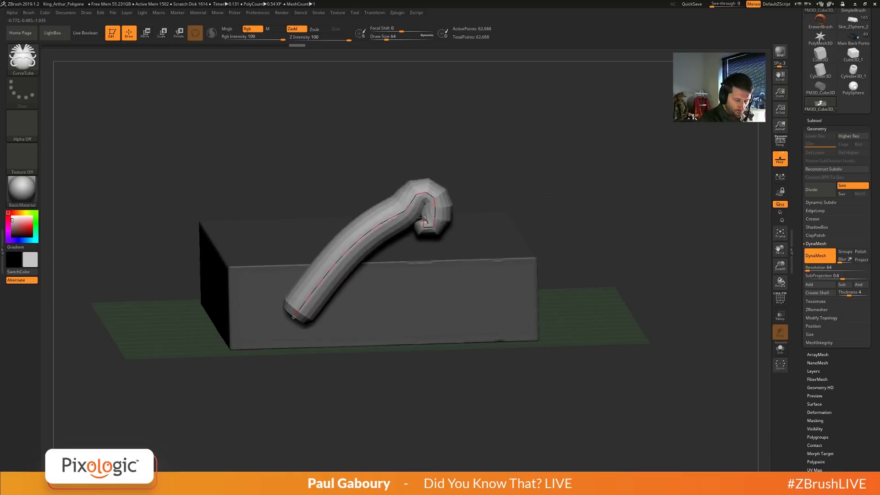
mouse_move(424, 219)
left_mouse_down()
mouse_move(399, 197)
mouse_move(406, 242)
mouse_move(428, 245)
mouse_move(416, 218)
left_mouse_up()
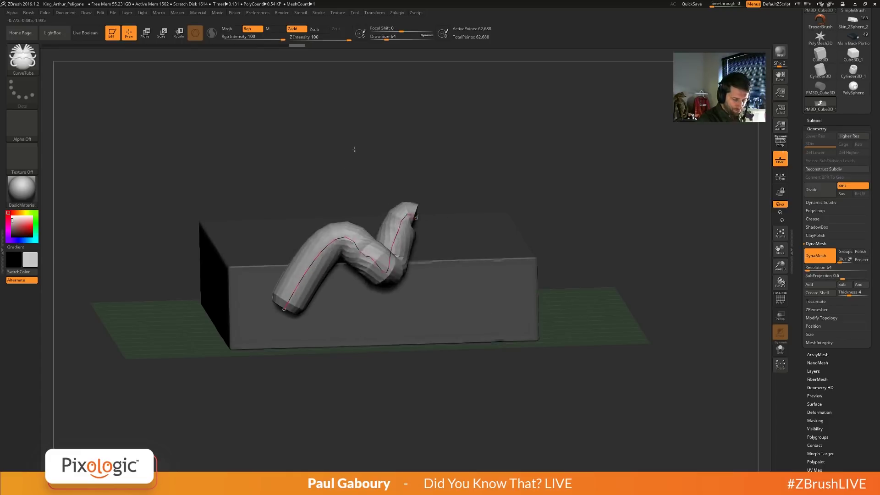
left_click_drag(354, 149, 389, 140)
left_click_drag(386, 246, 367, 163)
Enable the Liquid curve option and pull the peak of the tube's arch upward.
left_click(318, 13)
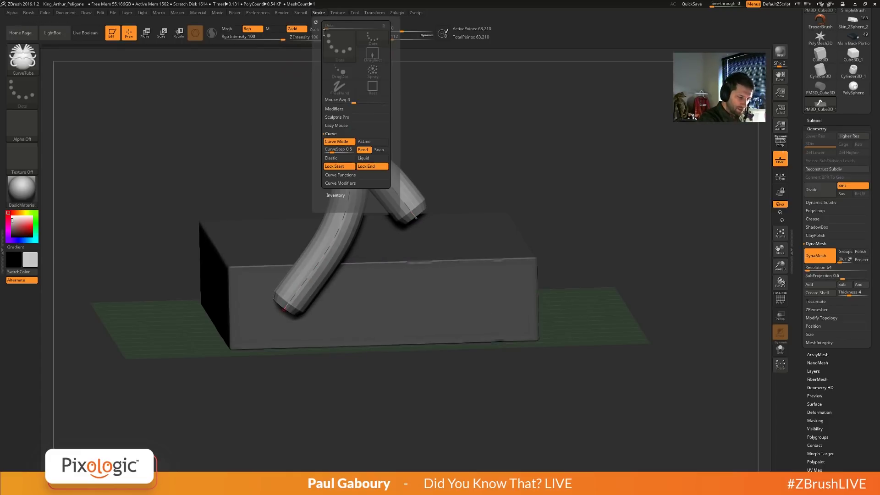
left_click(372, 158)
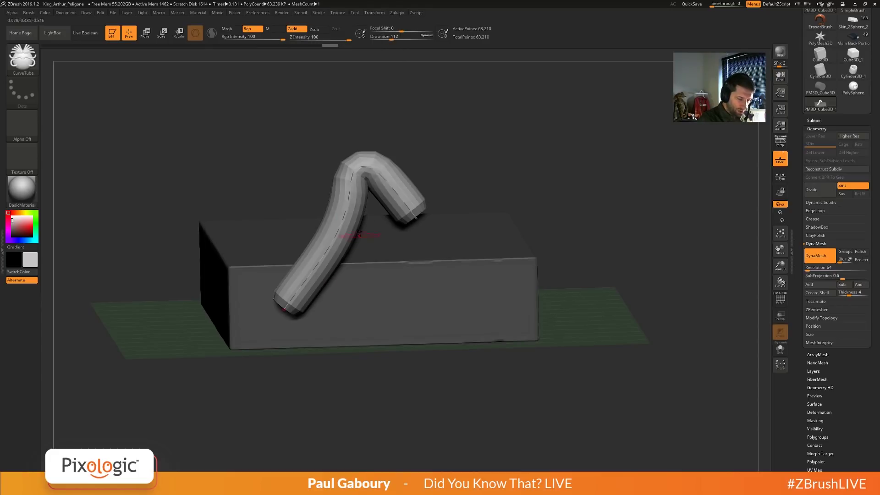
left_click_drag(363, 161, 359, 79)
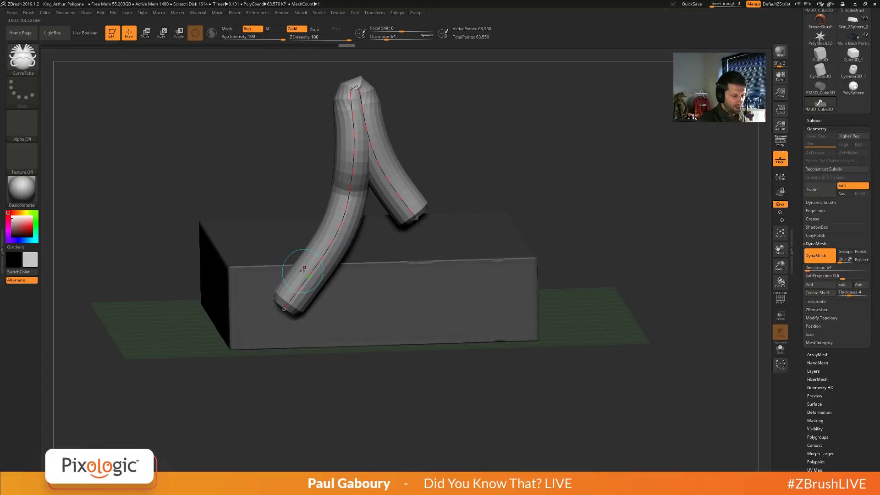
Stretch the tube's end away from the block, pull its middle into new bends, and rework the curve into a low arch.
left_click_drag(425, 216, 652, 170)
mouse_move(618, 218)
left_mouse_down()
mouse_move(541, 291)
mouse_move(532, 285)
mouse_move(541, 233)
left_mouse_up()
mouse_move(392, 169)
left_mouse_down()
mouse_move(404, 142)
mouse_move(503, 97)
left_mouse_up()
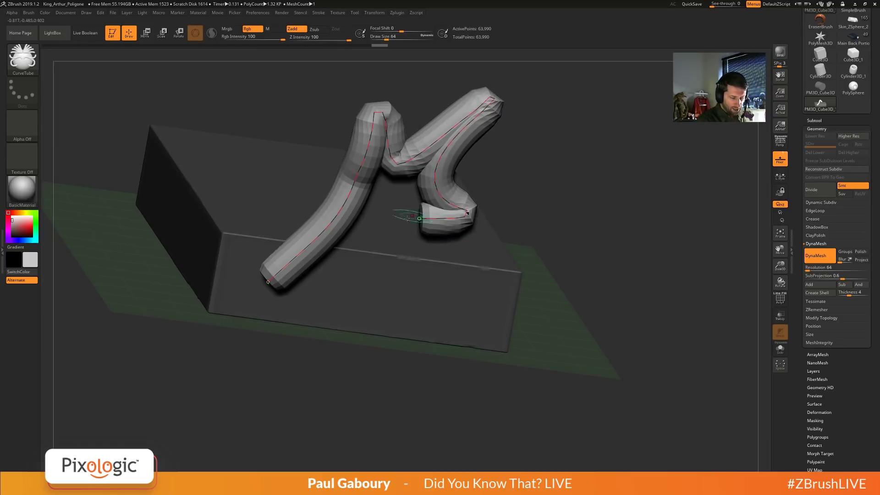
key("]")
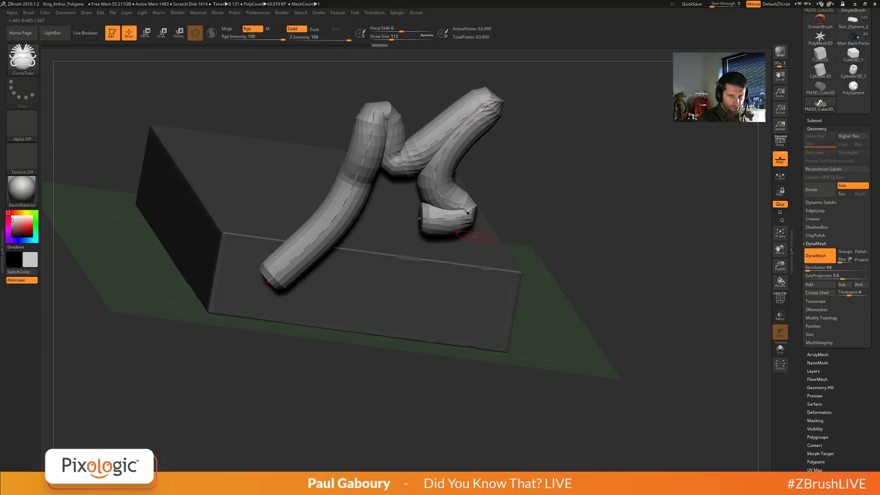
key("[")
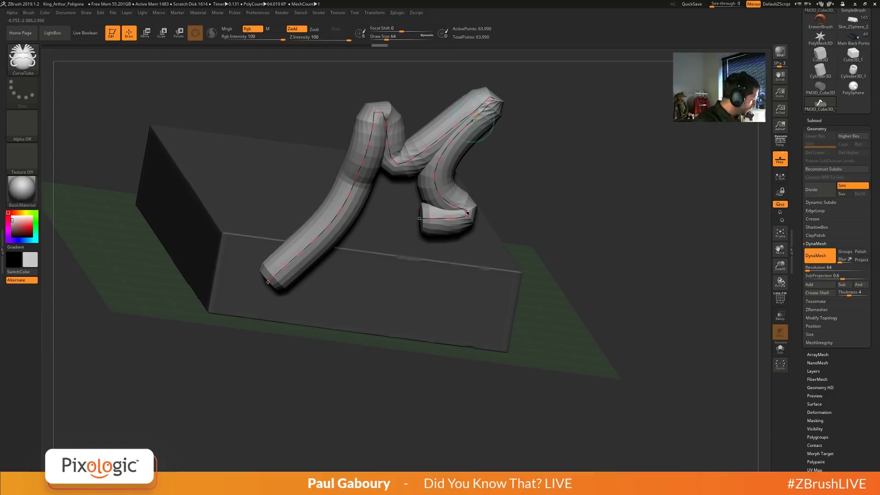
mouse_move(478, 116)
left_mouse_down()
mouse_move(369, 139)
mouse_move(380, 170)
mouse_move(398, 179)
mouse_move(314, 246)
mouse_move(373, 219)
mouse_move(408, 230)
left_mouse_up()
Switch to the IMM Curve brush, apply the Necklace Link mesh to the existing curve, and extend the curve's end past the block.
key("b")
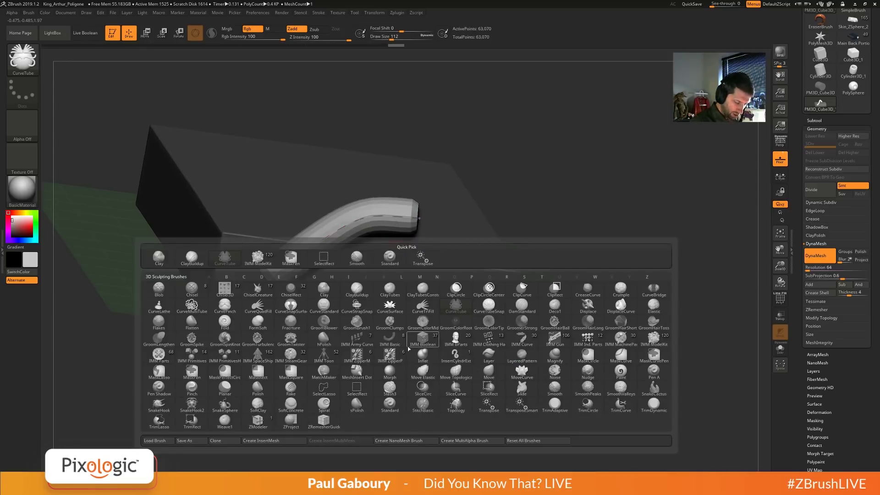
key("i")
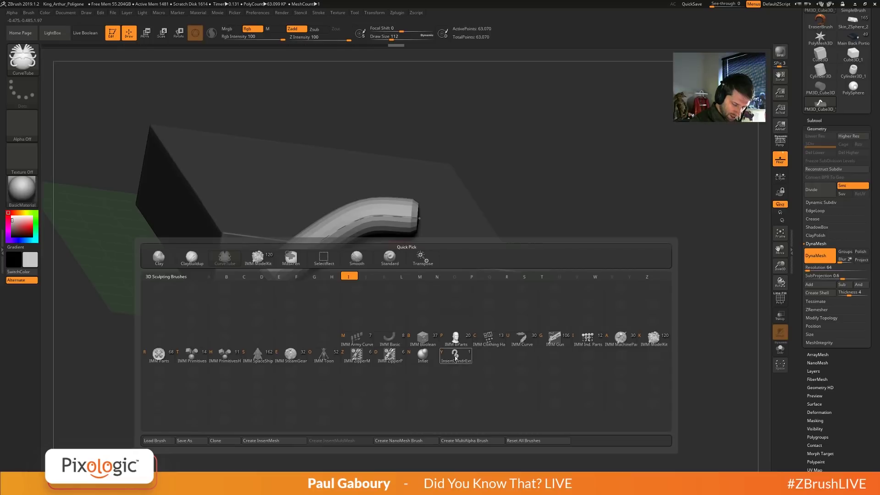
key("u")
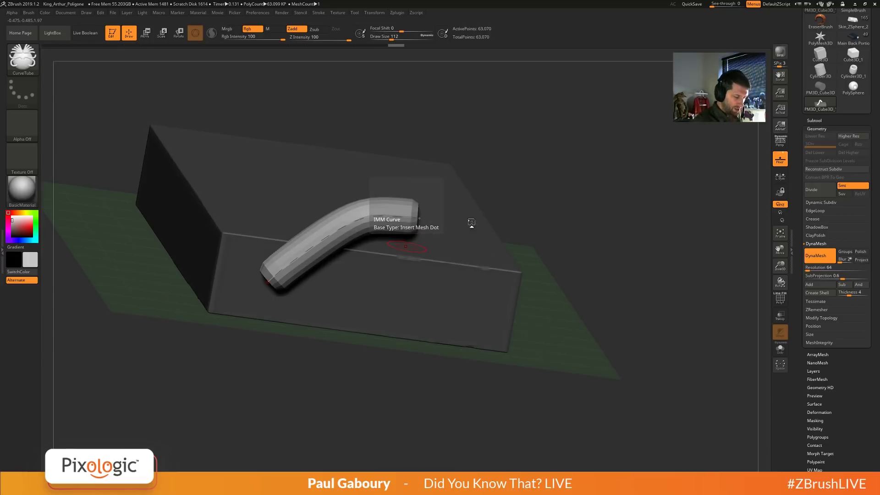
left_click(598, 56)
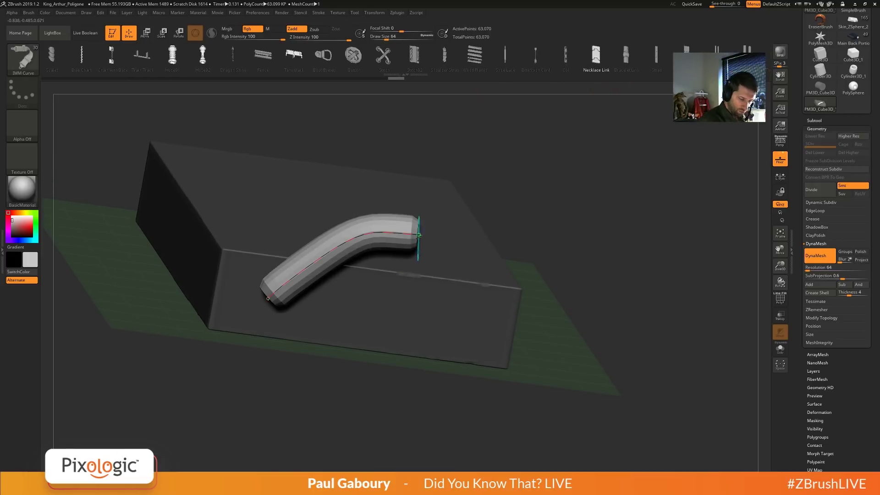
left_click_drag(419, 235, 608, 234)
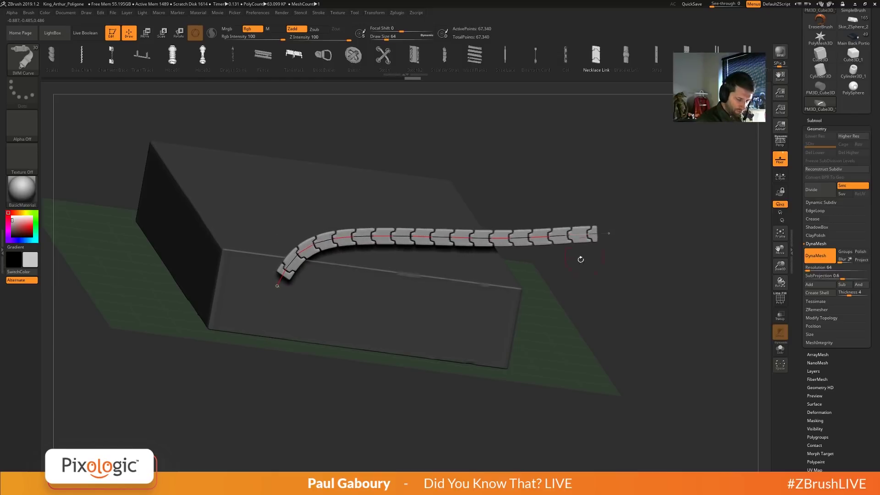
Enable the Liquid curve option and reshape the middle of the link chain with downward pulls at different draw sizes.
left_click(327, 13)
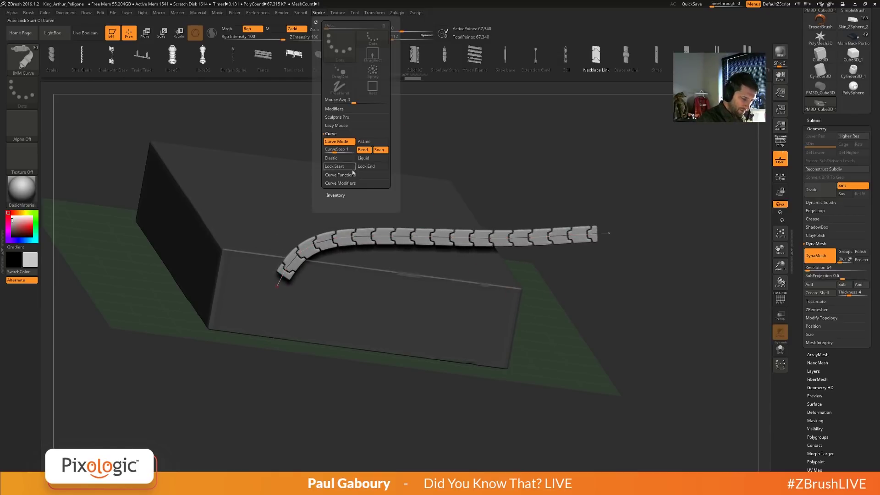
left_click(368, 158)
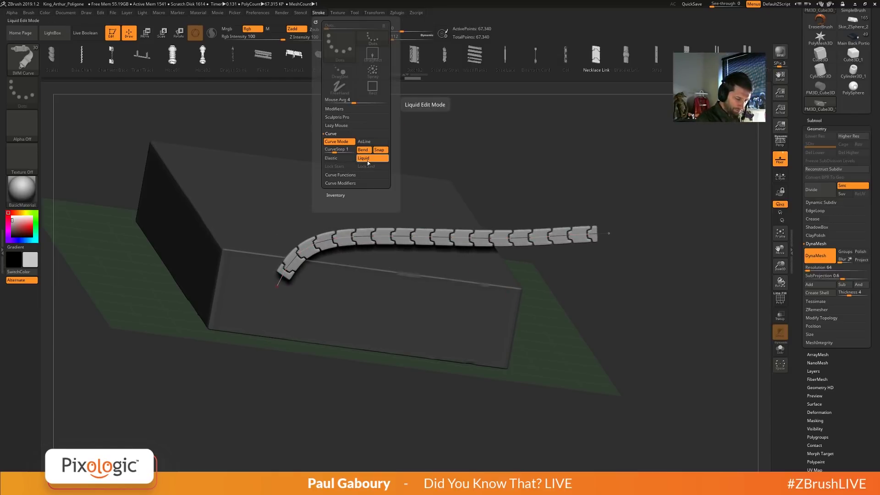
mouse_move(443, 238)
left_mouse_down()
mouse_move(437, 339)
mouse_move(457, 377)
left_mouse_up()
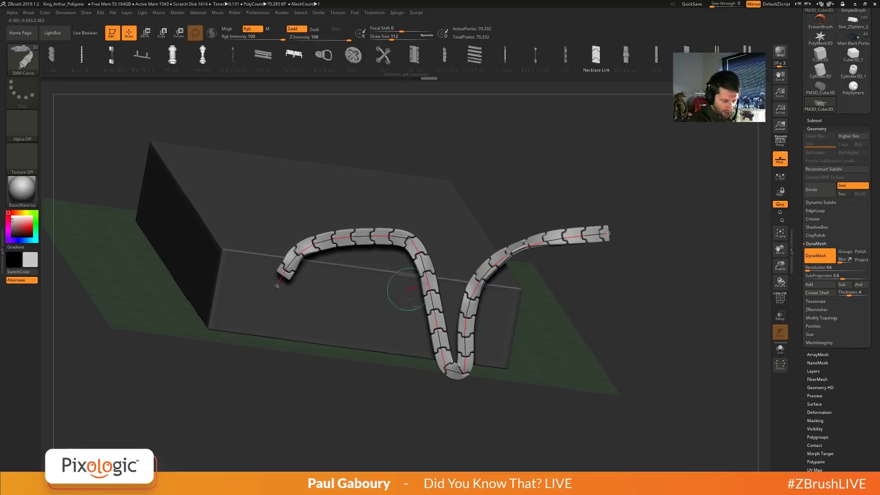
key("bracketright")
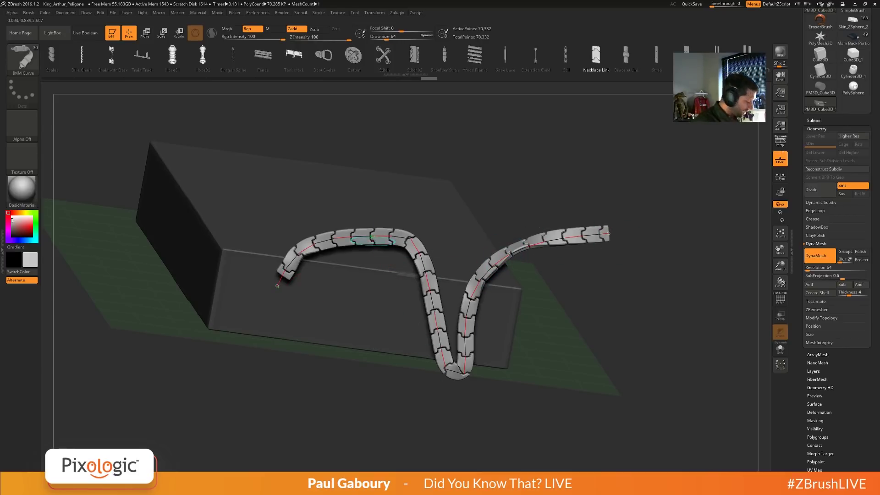
key("bracketleft")
left_click_drag(377, 235, 380, 251)
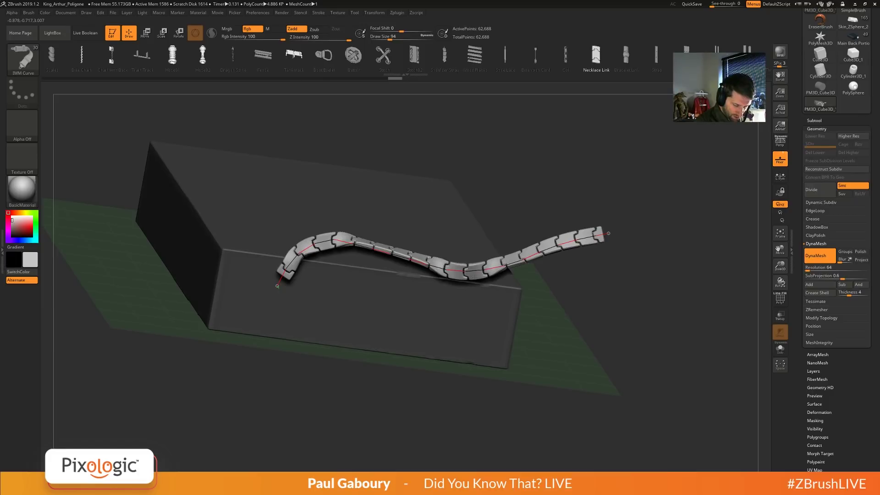
key("s")
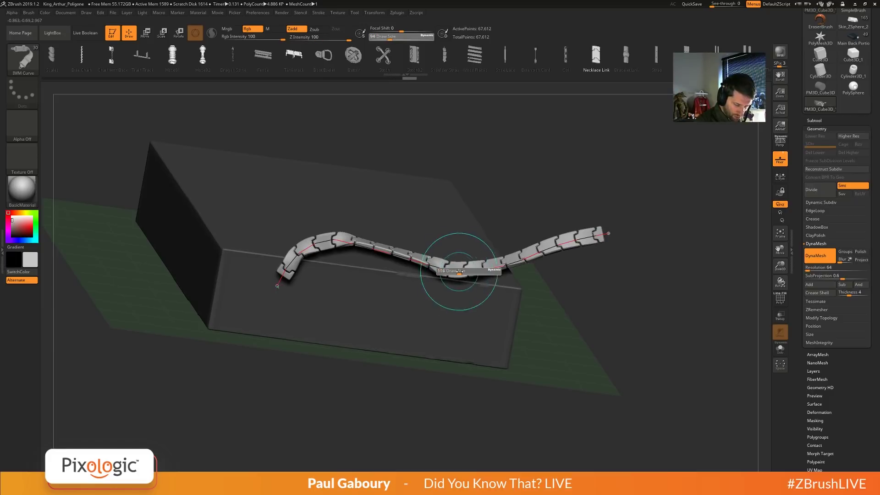
mouse_move(459, 271)
left_mouse_down()
mouse_move(469, 273)
mouse_move(304, 254)
left_mouse_up()
Undo the chain and tube edits back to the plain block.
key("ctrl+z")
key("ctrl+z")
key("ctrl+z")
key("ctrl+z")
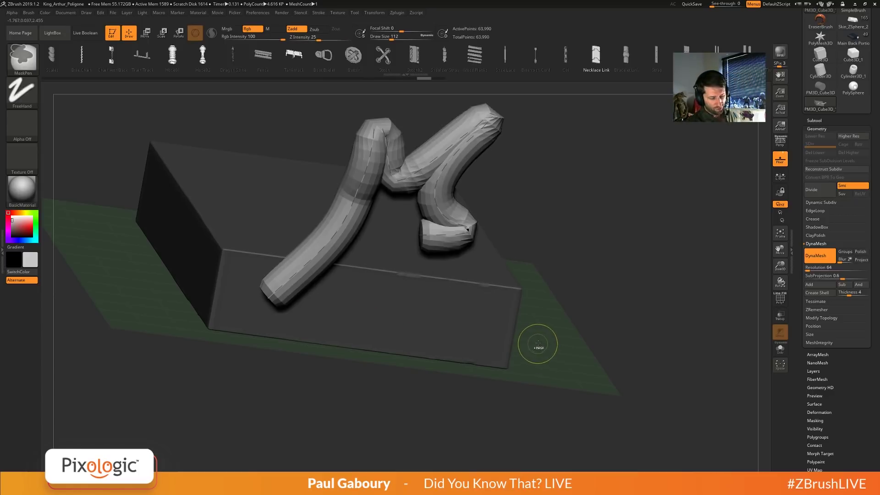
key("ctrl+z")
key("ctrl+z")
key("ctrl+z")
key("ctrl+z")
key("ctrl+z")
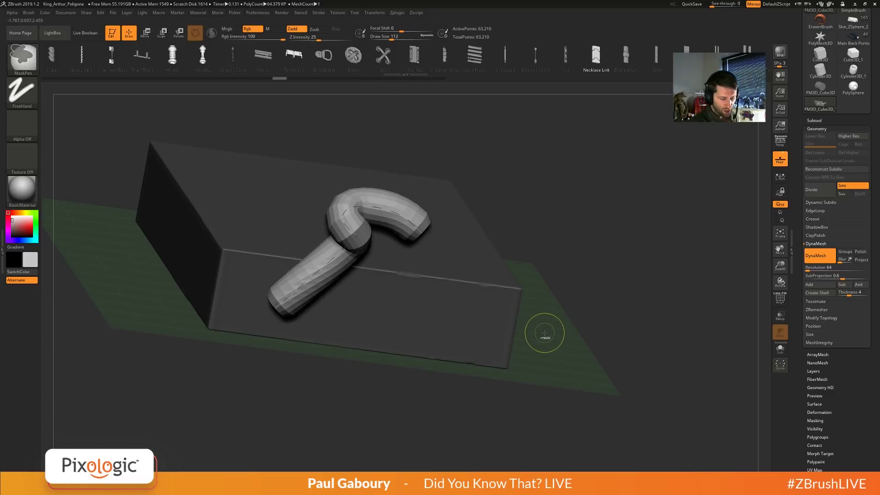
key("ctrl+z")
key("ctrl+z")
key("ctrl+z")
key("ctrl+z")
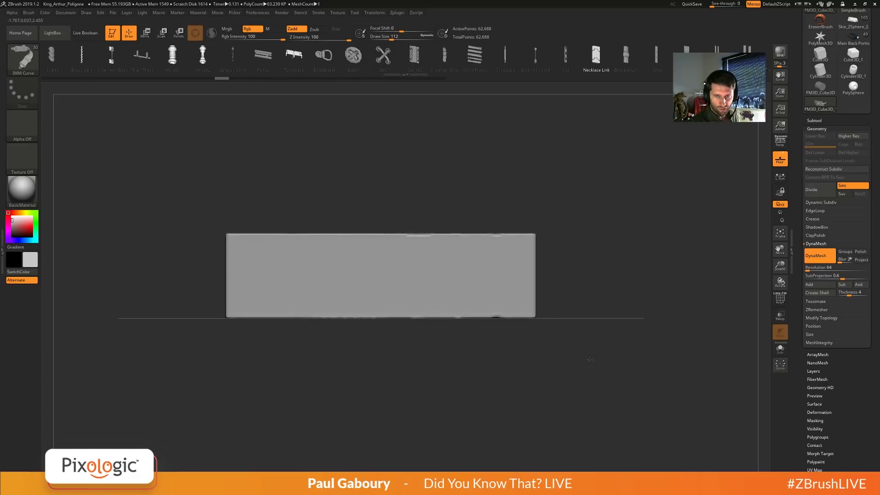
Set the brush draw size to 18.
key("s")
left_click_drag(604, 309, 602, 309)
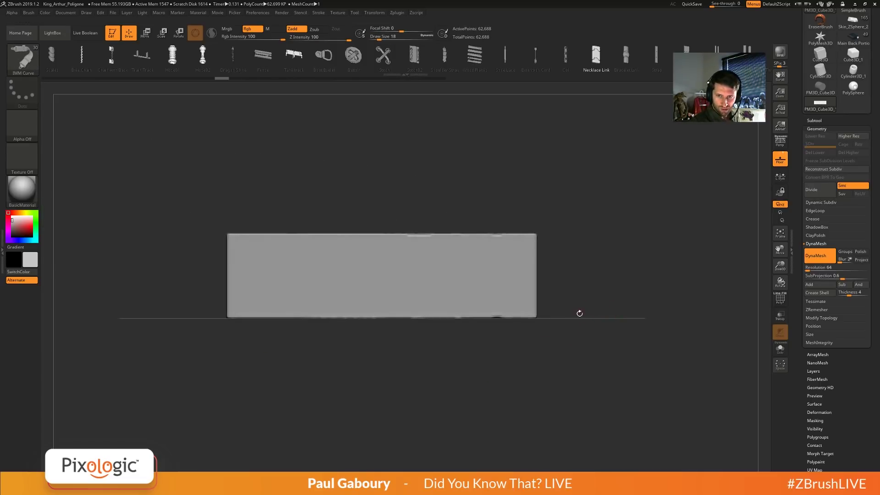
right_click_drag(579, 312, 607, 323, "alt")
mouse_move(515, 300)
right_mouse_down("ctrl")
mouse_move(473, 308)
mouse_move(450, 283)
mouse_move(442, 232)
mouse_move(447, 308)
mouse_move(433, 327)
right_mouse_up("ctrl")
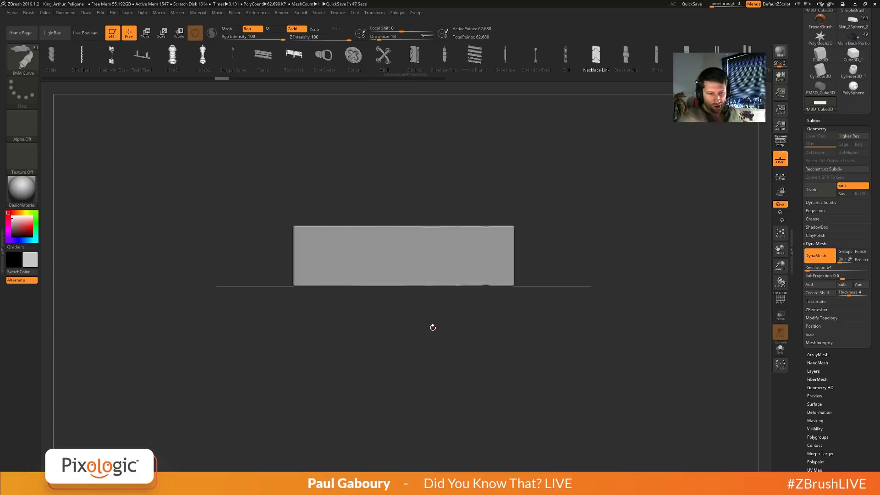
Load the Cube3D primitive, show its PolyFrame, and convert it to a PolyMesh3D.
left_click(830, 54)
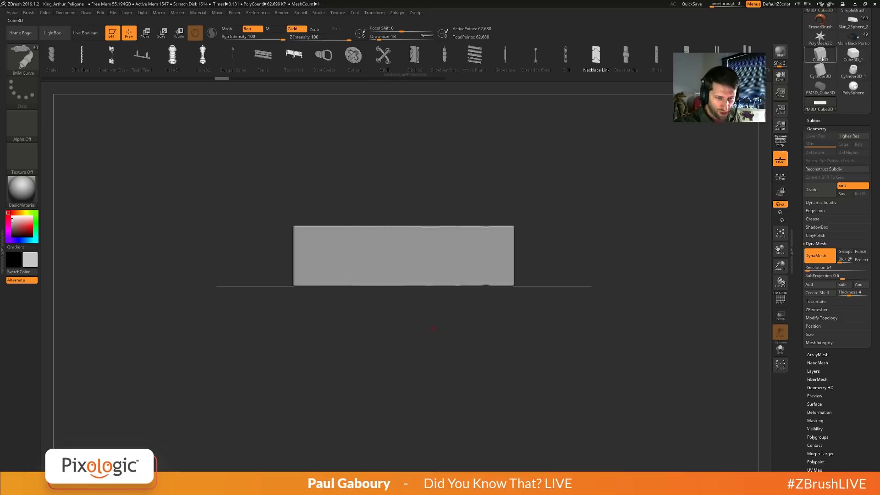
key("shift+f")
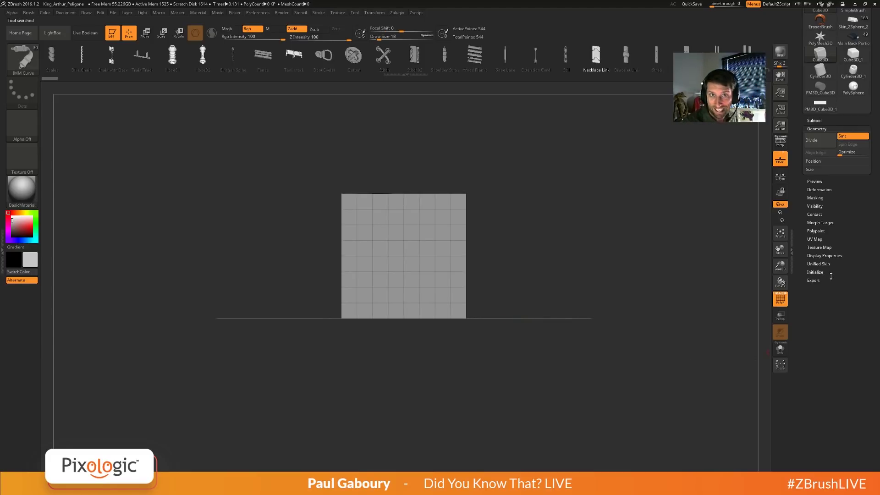
left_click_drag(831, 276, 840, 367)
left_click(843, 56)
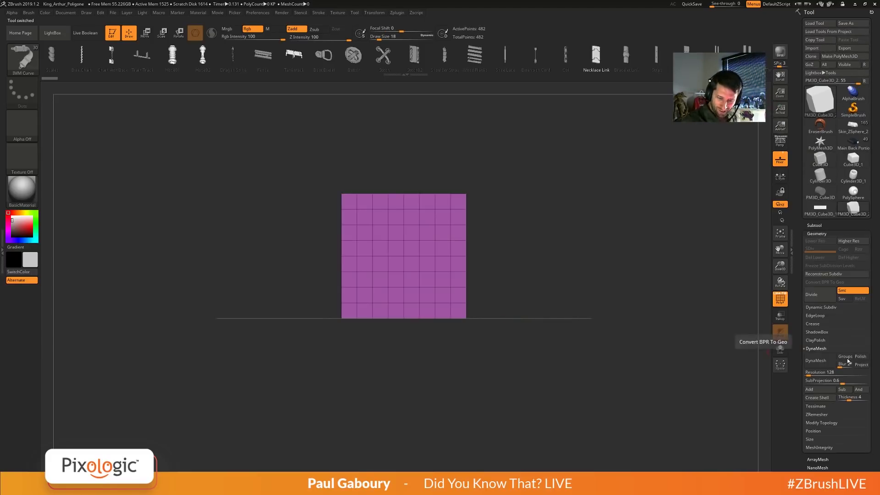
Initialize the mesh as a QCube with X, Y and Z resolution 1, and assign it a single polygroup.
left_click(819, 233)
left_click_drag(861, 382, 862, 317)
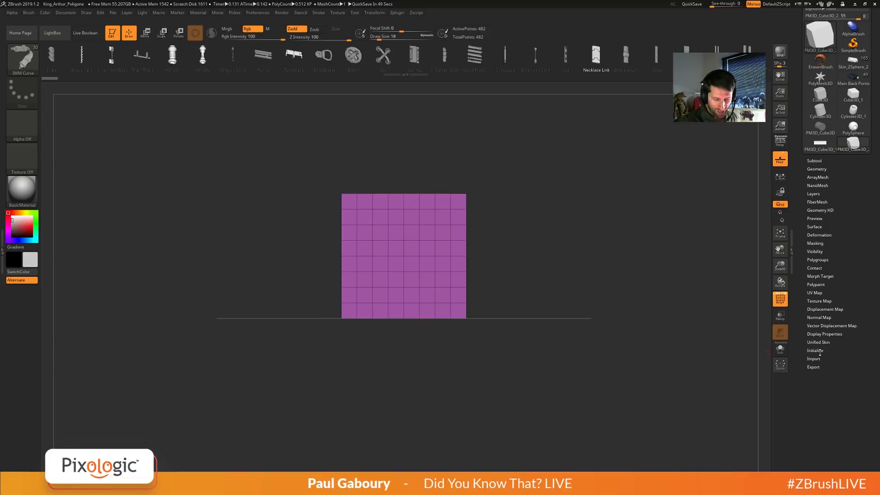
left_click(815, 350)
left_click(829, 374)
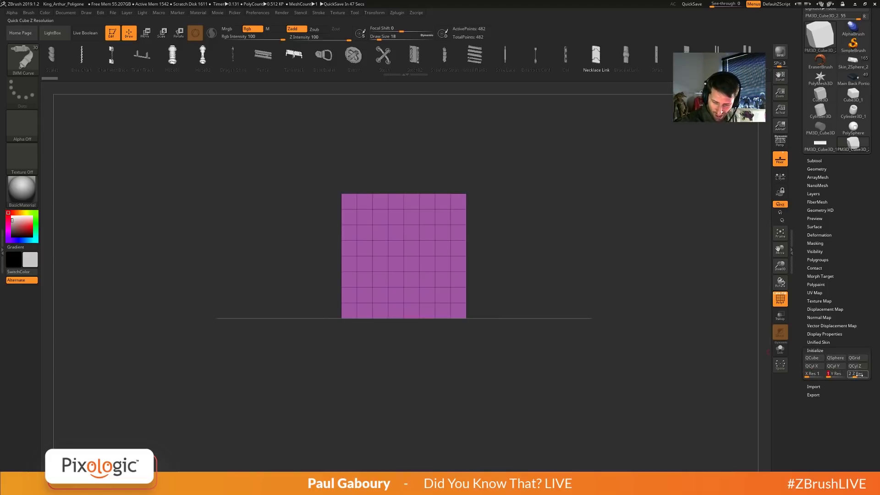
left_click(812, 358)
key("f")
left_click_drag(511, 338, 537, 351)
key("ctrl+w")
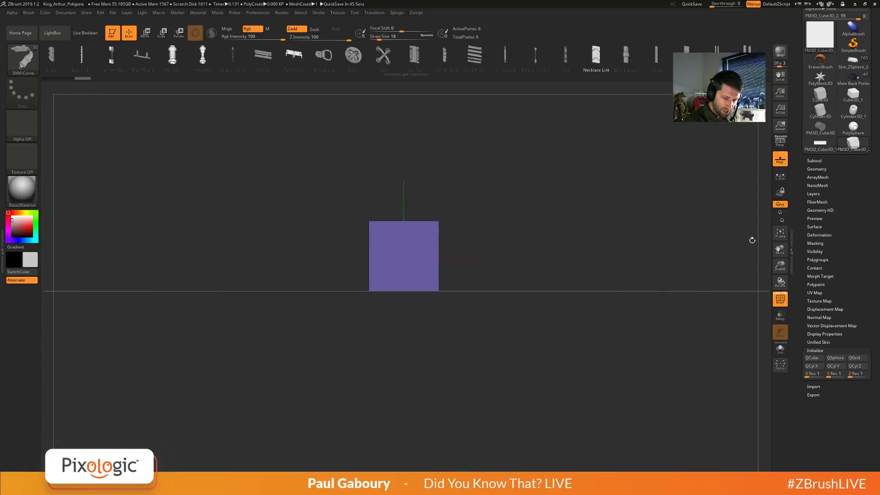
Hide the floor grid and insert two horizontal edge loops around the cube with the ZModeler brush.
left_click(779, 161)
right_click_drag(502, 307, 506, 320, "ctrl")
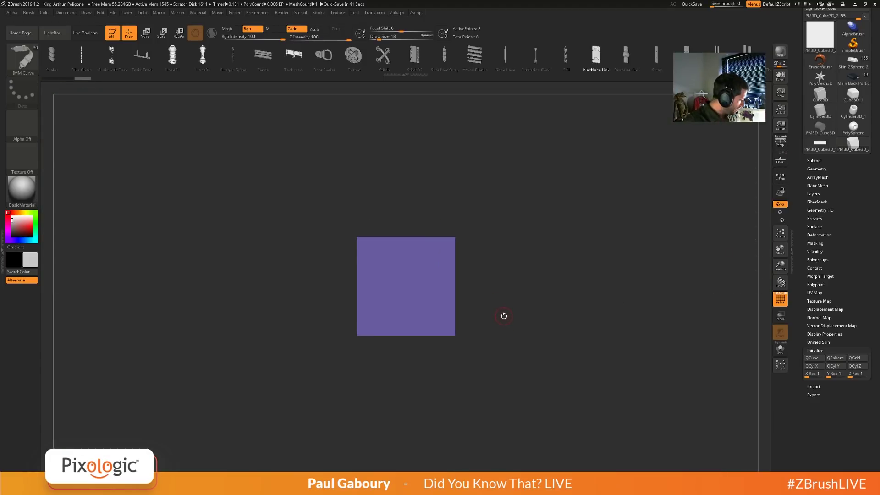
key("b")
key("z")
key("m")
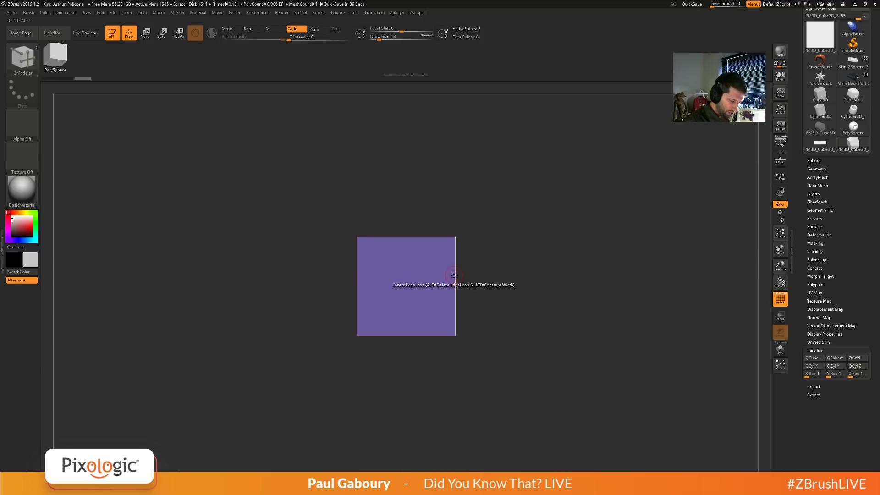
left_click(452, 271)
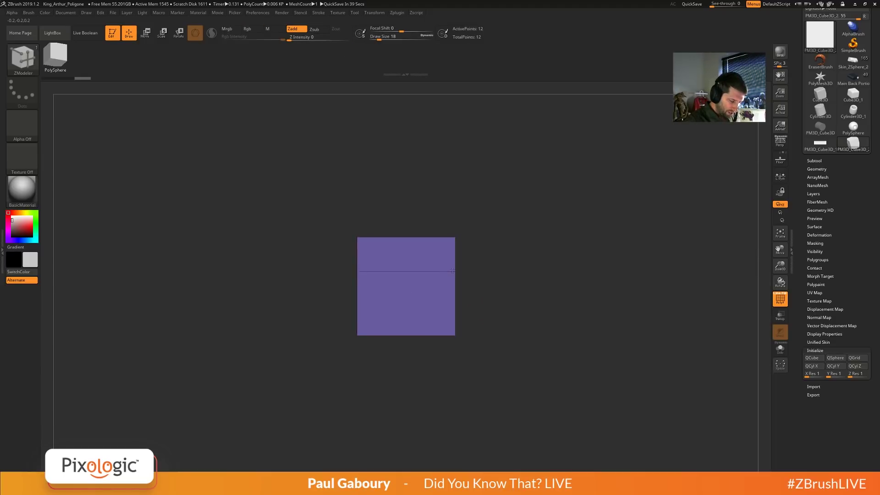
left_click(455, 306)
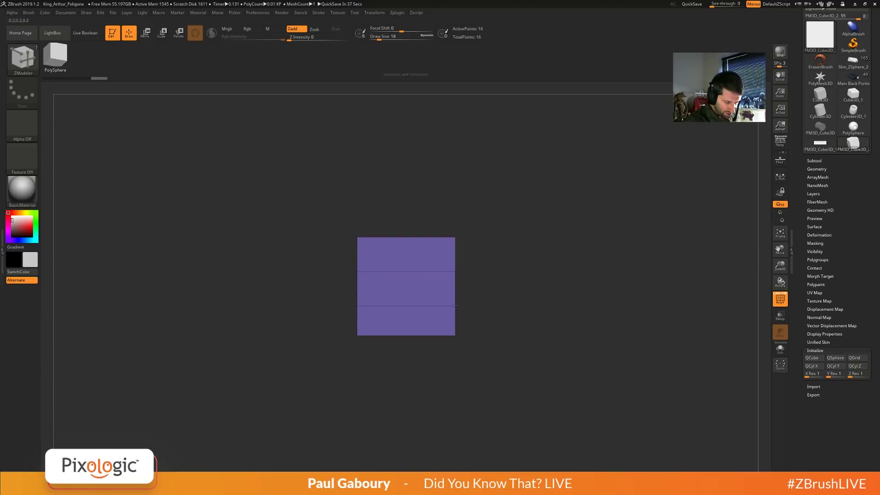
left_click_drag(477, 321, 708, 223)
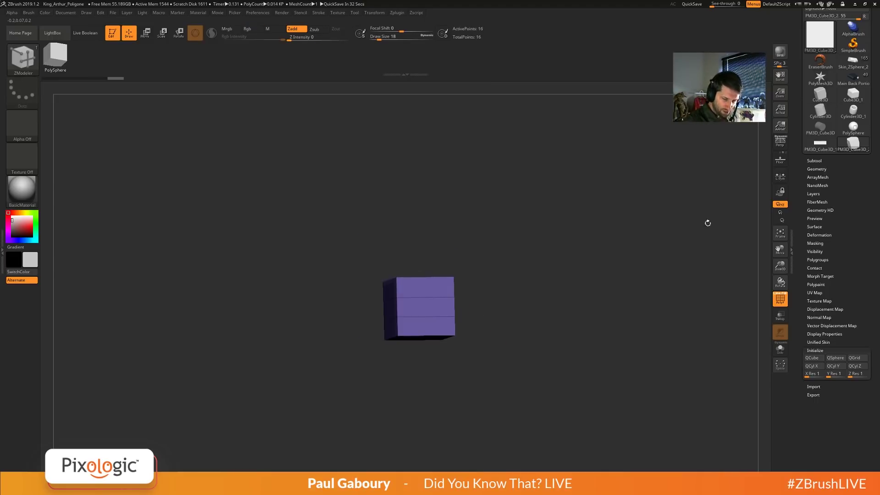
left_click(780, 159)
left_click_drag(596, 293, 566, 314)
left_click_drag(422, 372, 509, 338)
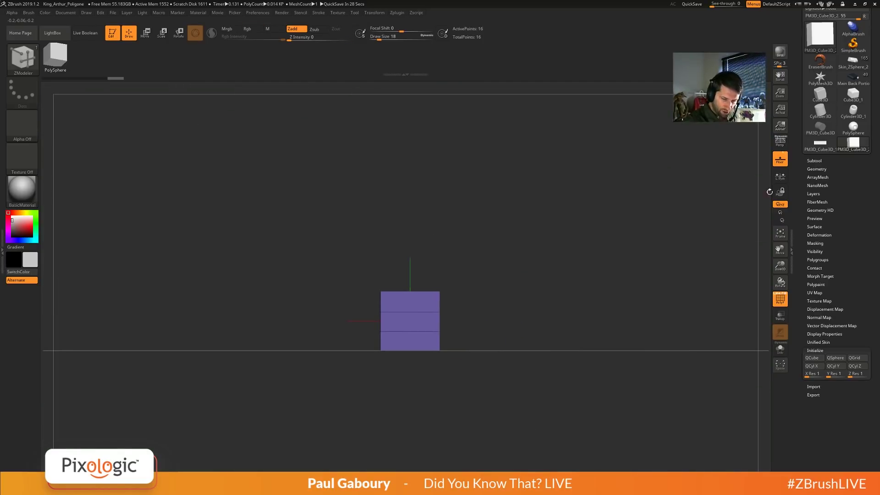
left_click(780, 159)
Mask the cube's two upper sections from a straight-on view and switch to the Move gizmo.
left_click_drag(585, 254, 393, 323)
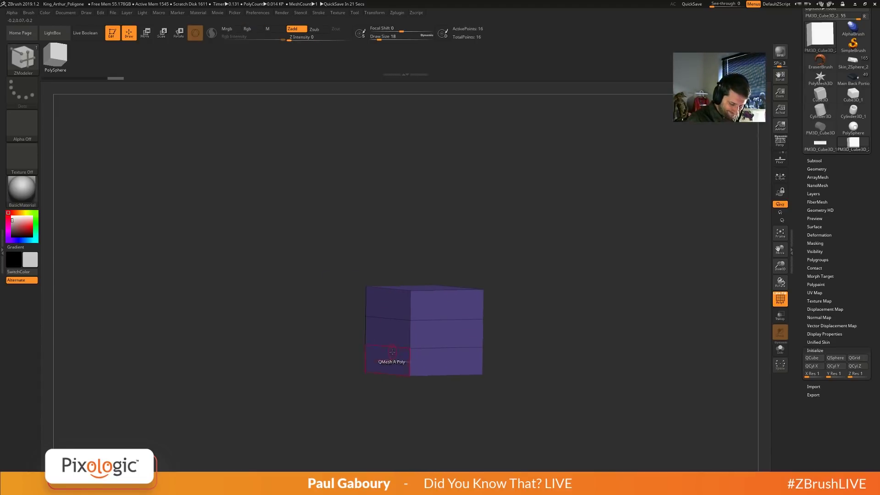
mouse_move(419, 403)
left_mouse_down("shift")
mouse_move(422, 411)
mouse_move(367, 365)
mouse_move(364, 386)
left_mouse_up("shift")
key("ctrl")
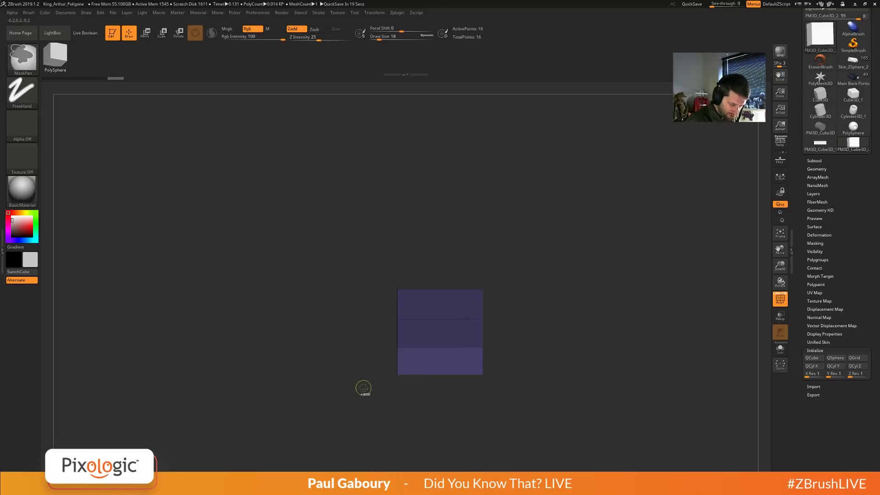
key("w")
left_click_drag(439, 332, 429, 286)
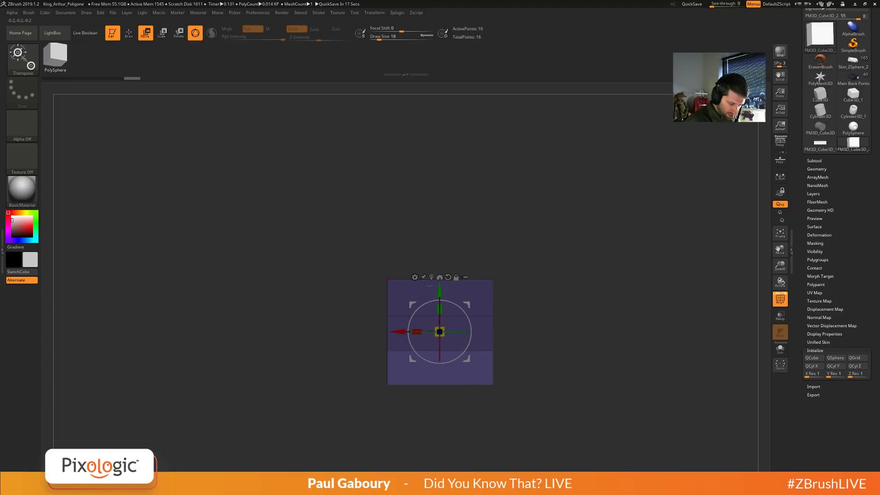
Taper the cube's unmasked bottom section inward on both sides with the gizmo, clear the mask, and return to Draw mode.
left_click_drag(402, 332, 379, 331, "alt")
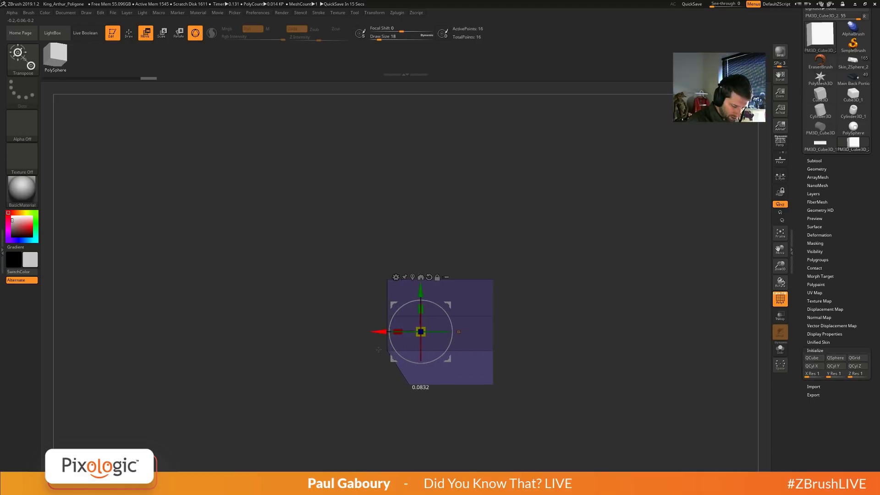
key("ctrl+z")
left_click_drag(397, 420, 406, 432, "ctrl")
left_click_drag(541, 442, 367, 367, "ctrl")
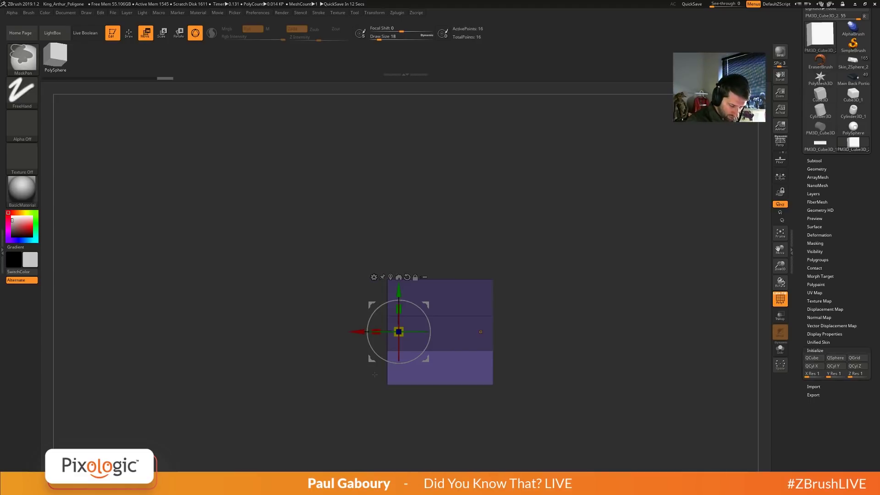
left_click_drag(354, 331, 373, 330)
left_click_drag(505, 397, 521, 401, "ctrl")
left_click_drag(522, 401, 511, 400)
key("q")
Insert a horizontal edge loop around the block just above the tapered bottom section with ZModeler.
mouse_move(511, 401)
right_mouse_down()
mouse_move(485, 398)
mouse_move(514, 385)
right_mouse_up()
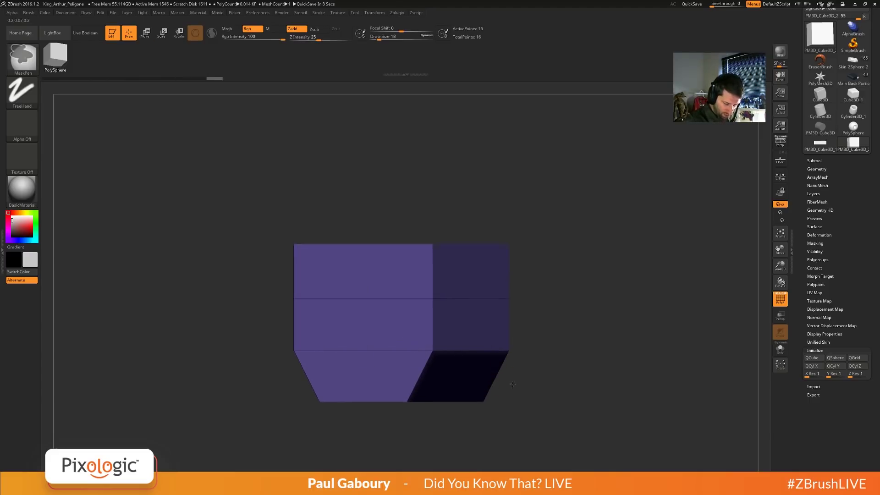
key("space")
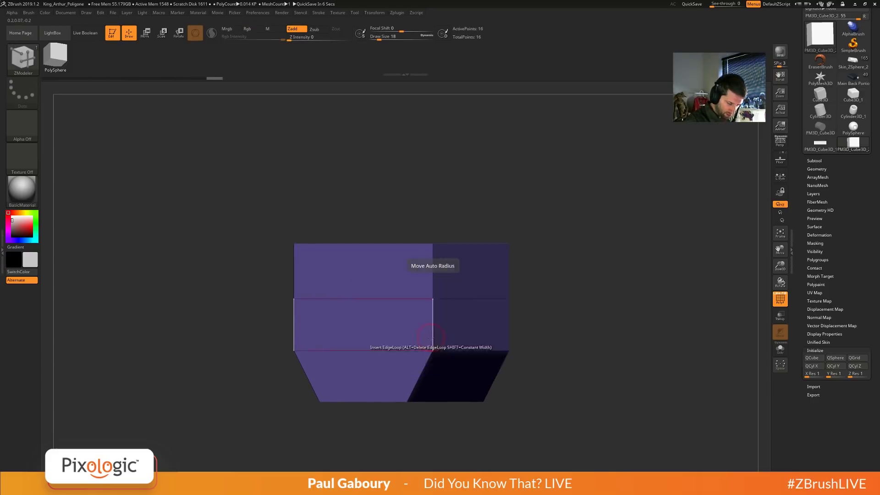
left_click(433, 339)
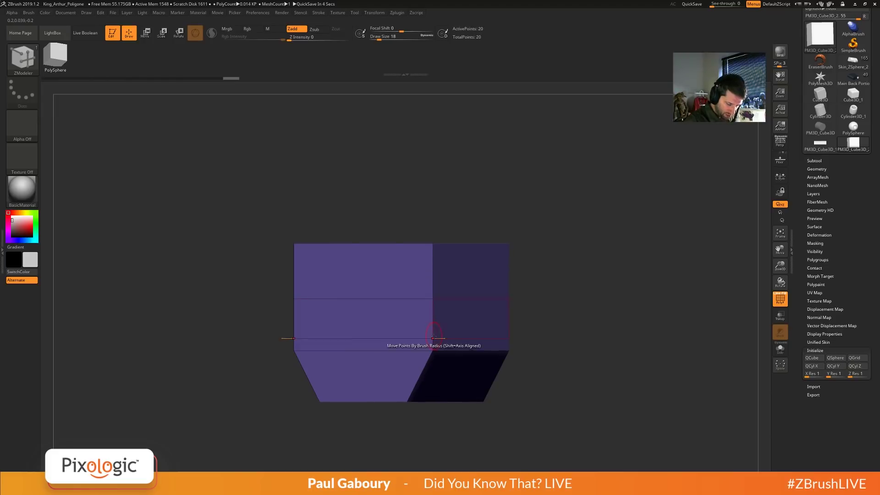
key("space")
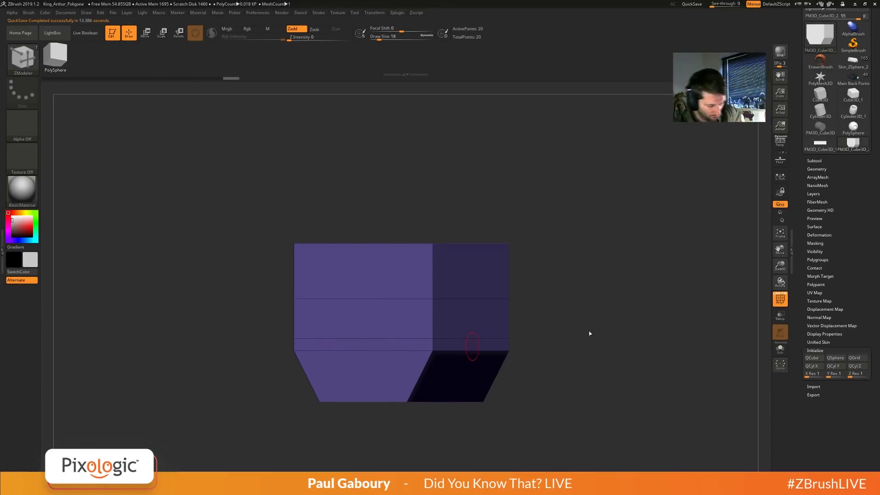
Set the QuickSave preferences to a Maximum Duration of 600 and a Rest Duration of 600.
left_click(260, 13)
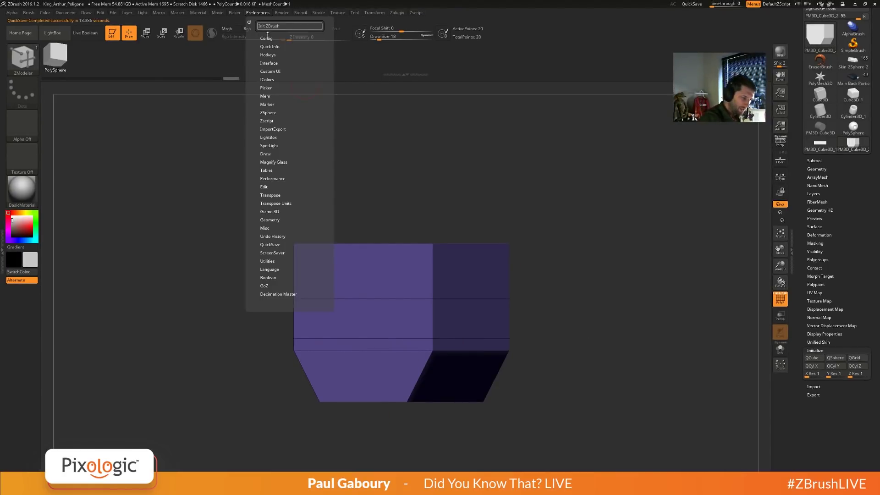
left_click(277, 245)
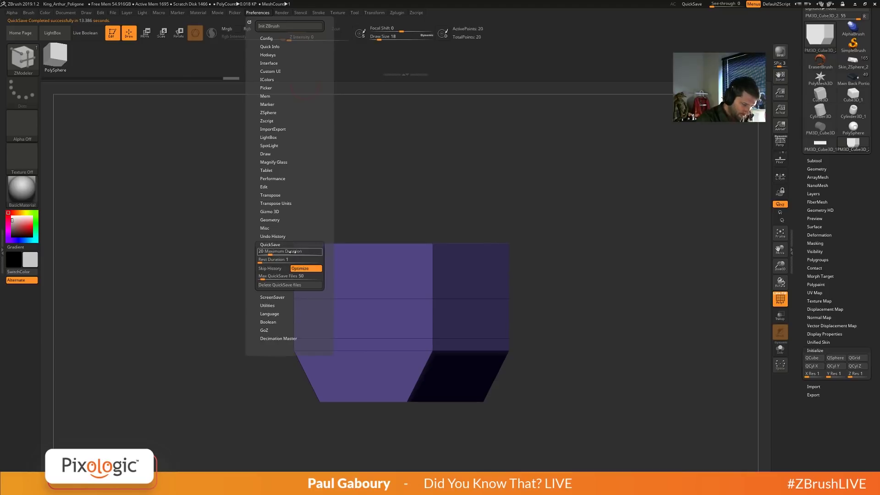
left_click_drag(294, 252, 326, 259)
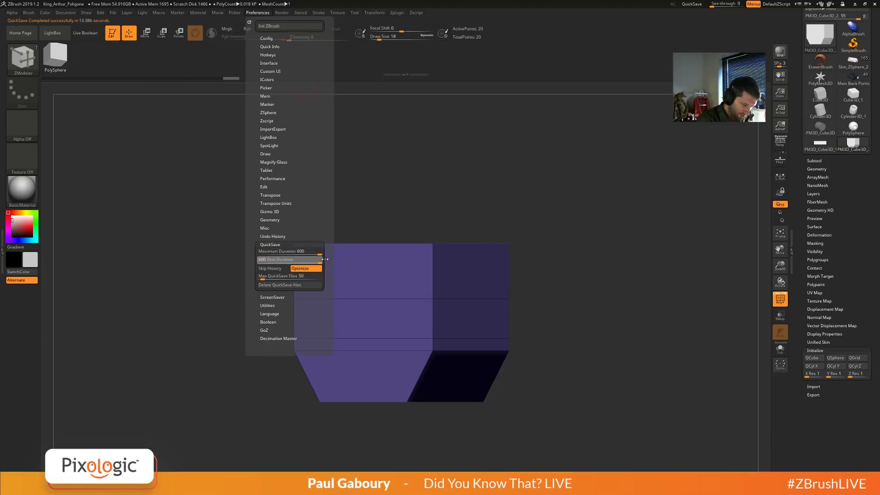
left_click(270, 244)
QMesh the block's side faces outward, set the polygon target to A Single Poly, and extrude the narrow lower strip on the sides.
left_click_drag(562, 369, 573, 377)
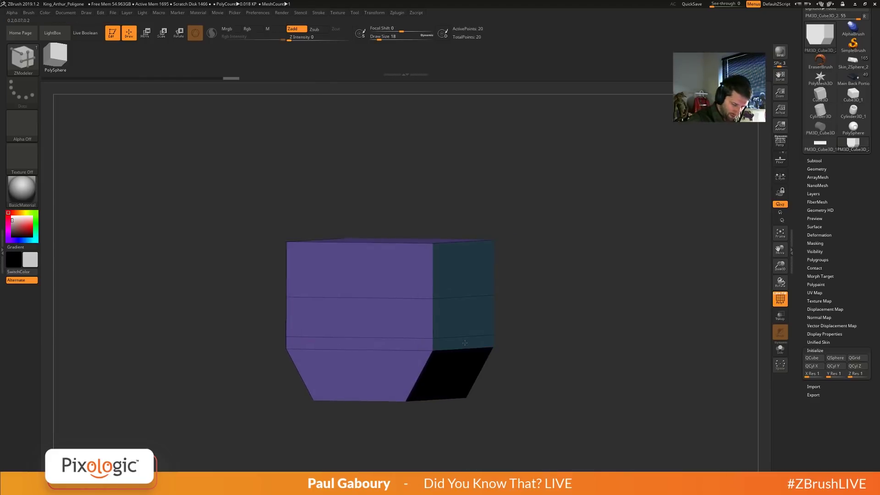
left_click_drag(465, 343, 477, 343)
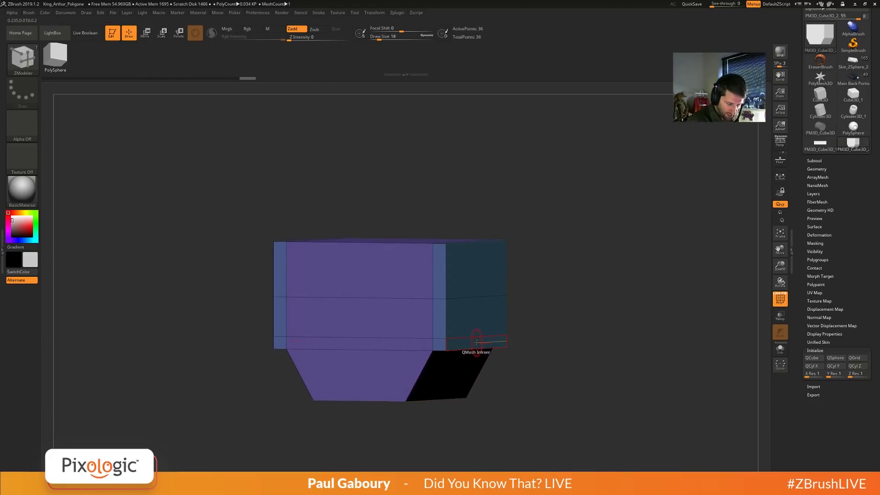
key("space")
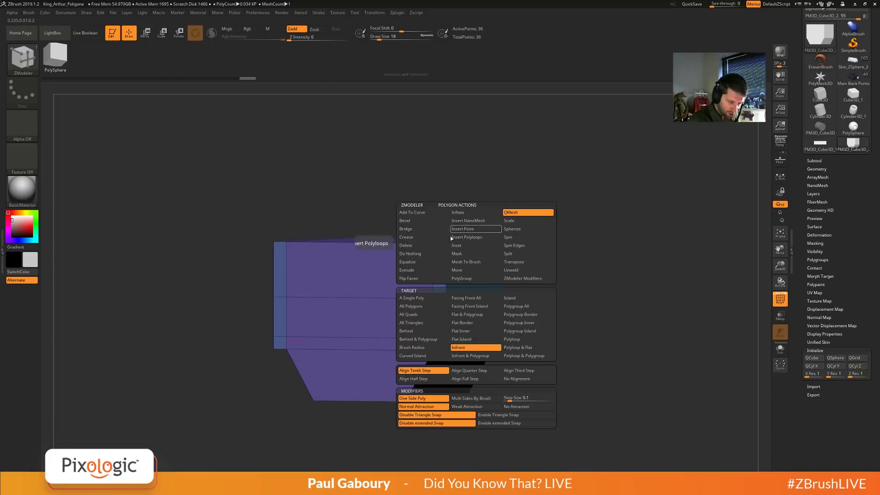
left_click(424, 300)
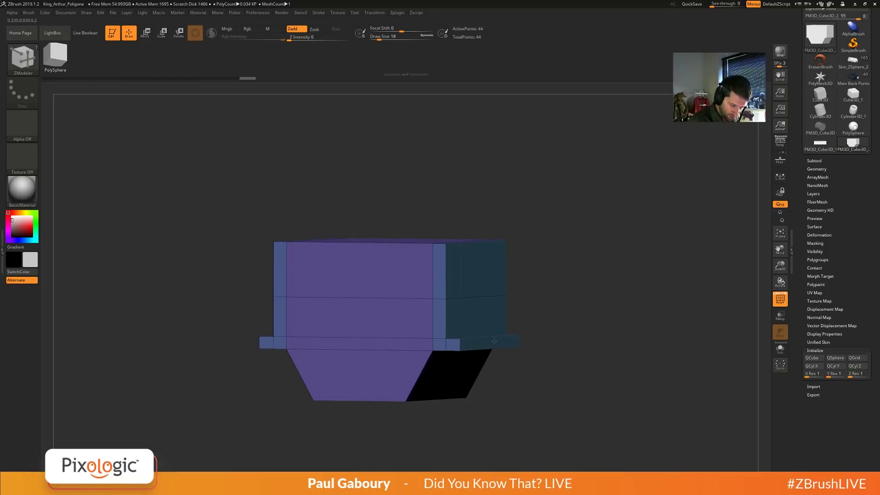
left_click_drag(488, 343, 485, 344)
Extrude the middle and upper side polygons outward with QMesh until they are flush with the lower strip.
left_click_drag(435, 410, 458, 403)
left_click_drag(530, 328, 513, 317)
left_click_drag(602, 345, 585, 346, "shift")
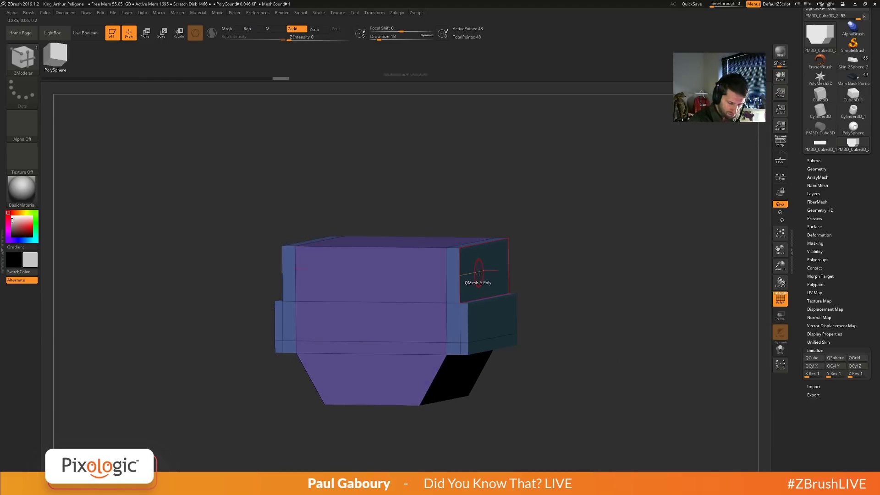
left_click_drag(498, 360, 489, 323)
left_click_drag(507, 243, 612, 301)
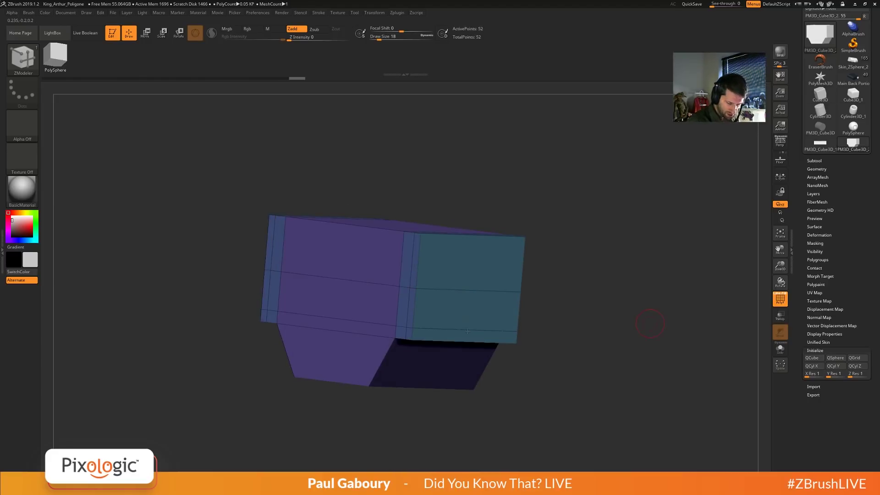
Angle the lower outer edges of the side blocks inward and assign the whole mesh a single polygroup.
key("ctrl+z")
left_click_drag(467, 330, 555, 389)
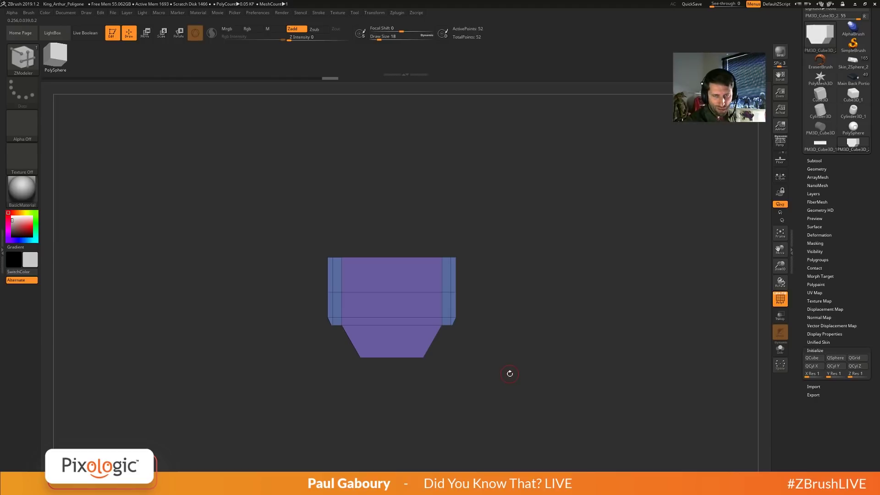
key("ctrl+w")
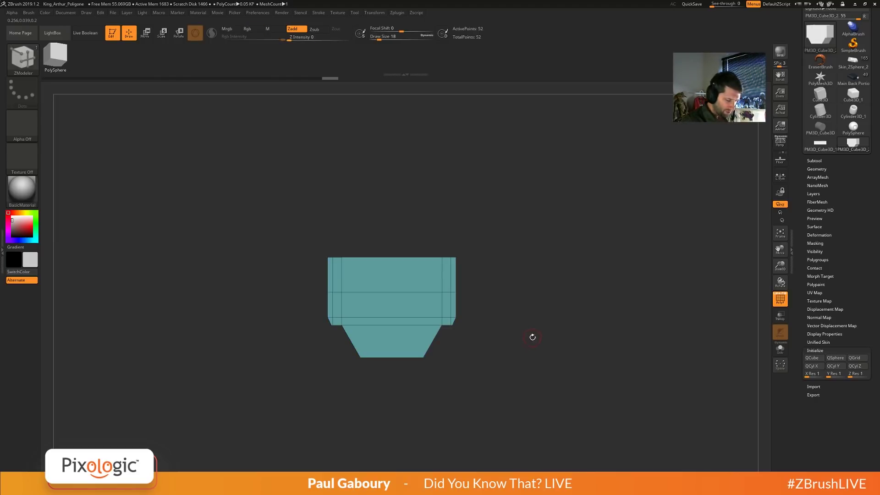
View the block from a perpendicular side and set the ZModeler edge Insert action's target to Multiple EdgeLoops.
left_click_drag(532, 337, 517, 367)
right_click_drag(516, 367, 519, 394, "alt")
right_click_drag(495, 352, 467, 336, "ctrl")
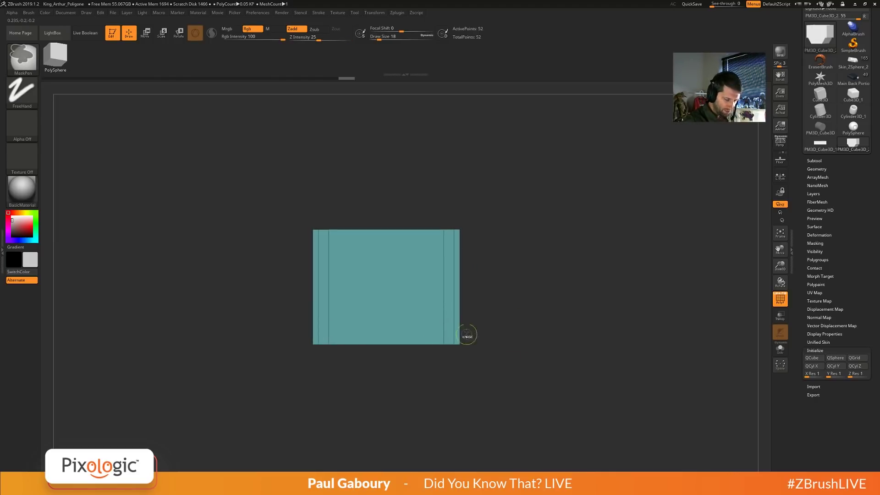
key("space")
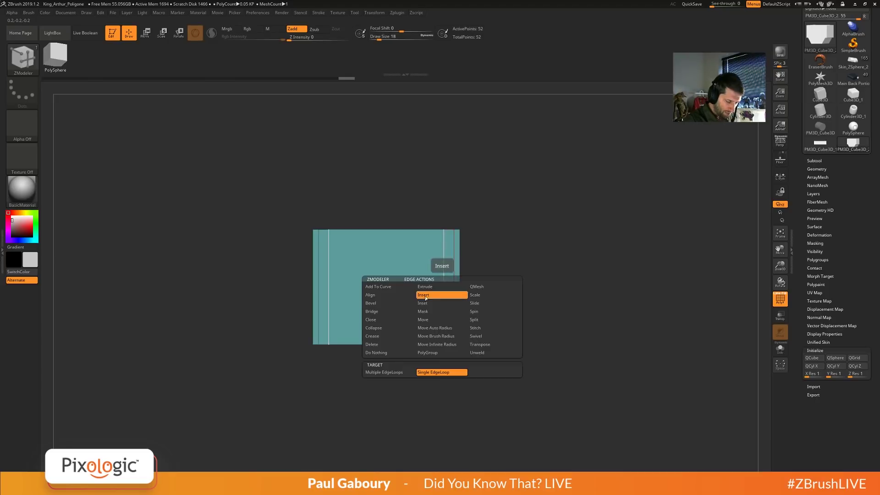
left_click(372, 336)
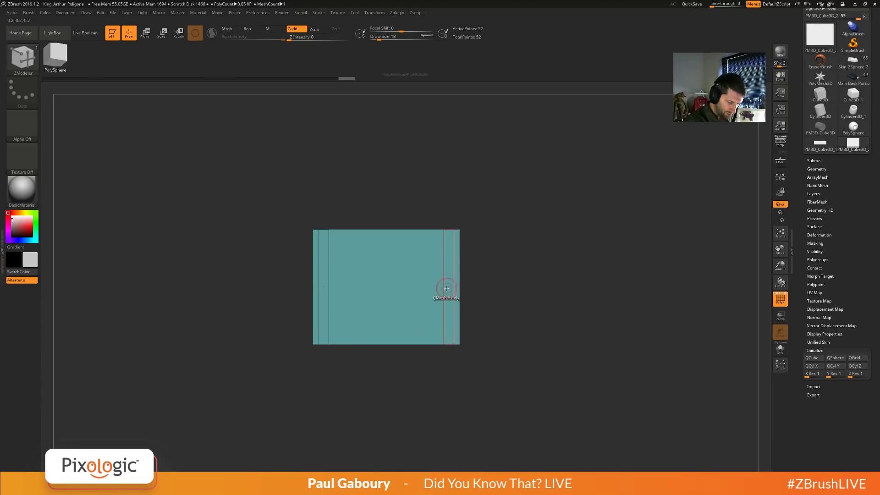
Try inserting three evenly spaced edge loops across the block and deleting the middle one.
left_click(447, 290)
left_click_drag(444, 272, 443, 276)
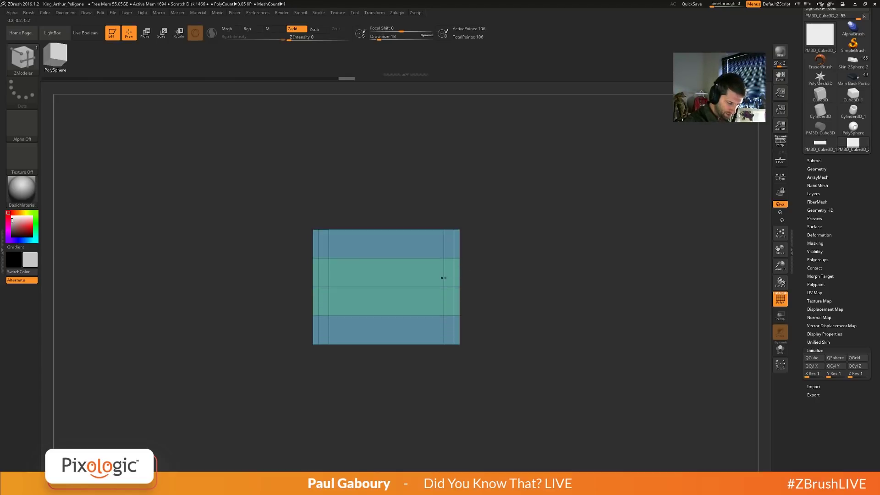
left_click(407, 287, "alt")
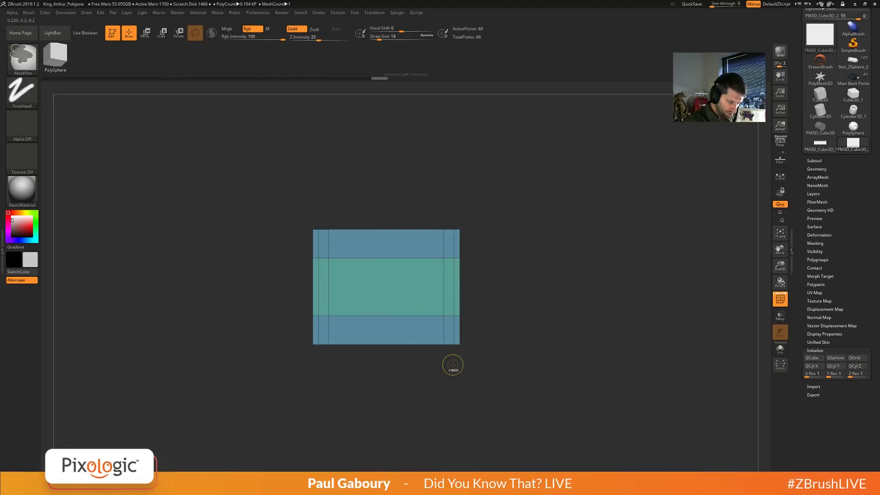
key("ctrl+z")
key("ctrl+z")
Insert two evenly spaced edge loops across the block, dividing its depth into three equal sections.
left_click_drag(444, 287, 443, 280)
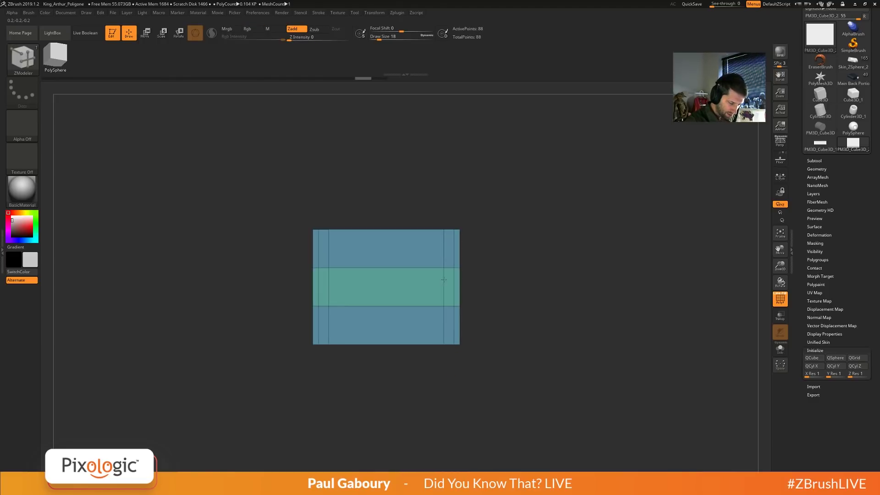
left_click_drag(494, 302, 505, 344)
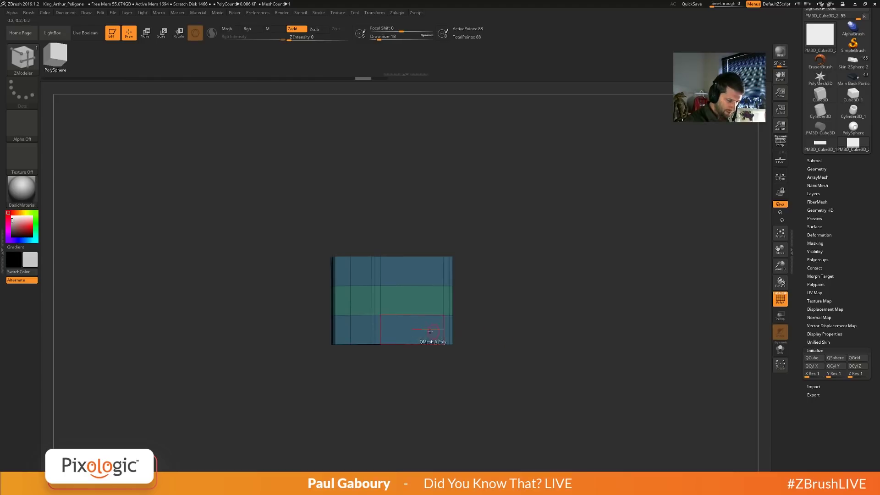
right_click_drag(430, 331, 428, 307)
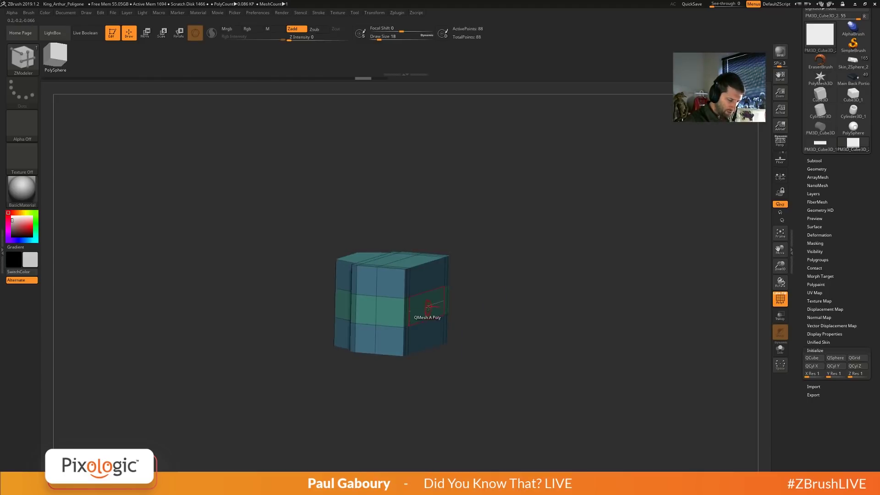
mouse_move(472, 344)
left_mouse_down()
mouse_move(510, 354)
mouse_move(463, 341)
left_mouse_up()
Isolate one end cap of the block, grow the visibility by one row, and assign the visible section its own polygroup.
mouse_move(318, 229)
left_mouse_down("ctrl+shift")
mouse_move(379, 257)
mouse_move(502, 275)
mouse_move(504, 344)
left_mouse_up("ctrl+shift")
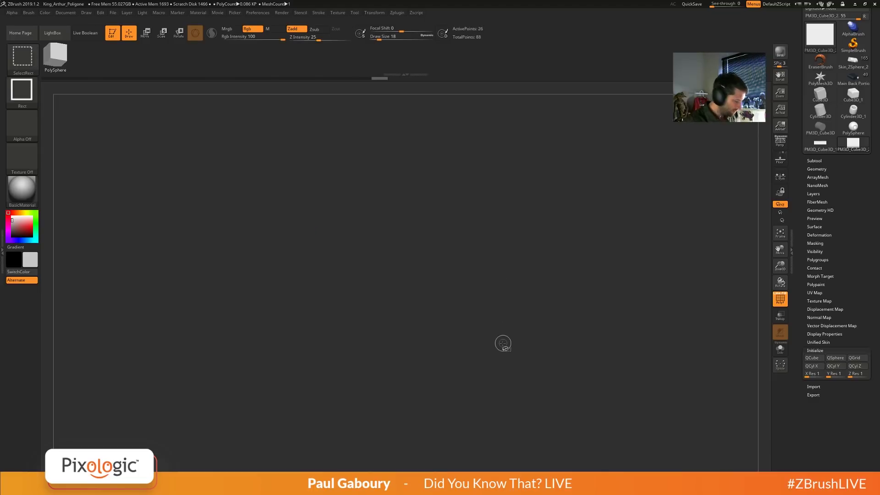
left_click(501, 338, "ctrl+shift")
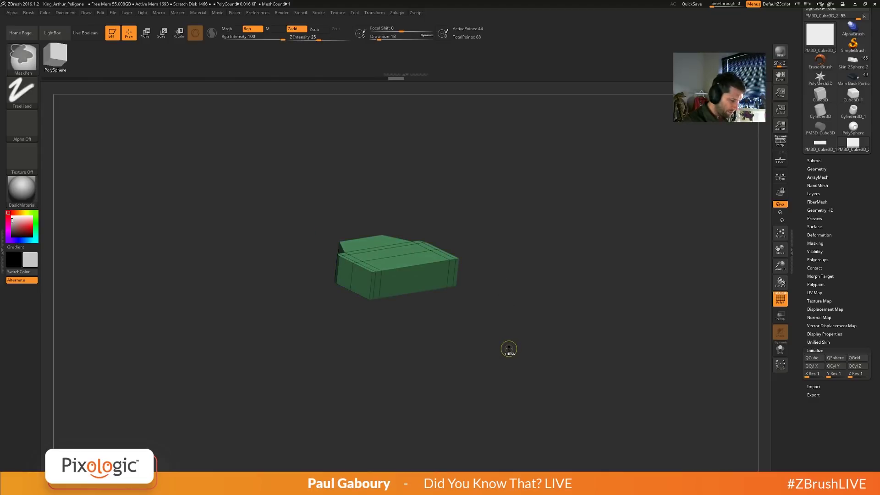
Isolate the block's opposite end cap, grow the visibility to include its side polygons, and assign them one polygroup.
mouse_move(508, 345)
left_mouse_down()
mouse_move(507, 358)
mouse_move(491, 355)
left_mouse_up()
mouse_move(494, 388)
left_mouse_down("ctrl+shift")
mouse_move(301, 331)
mouse_move(522, 342)
mouse_move(484, 397)
mouse_move(340, 347)
left_mouse_up("ctrl+shift")
left_click(517, 347, "ctrl+shift")
left_click_drag(288, 328, 531, 339)
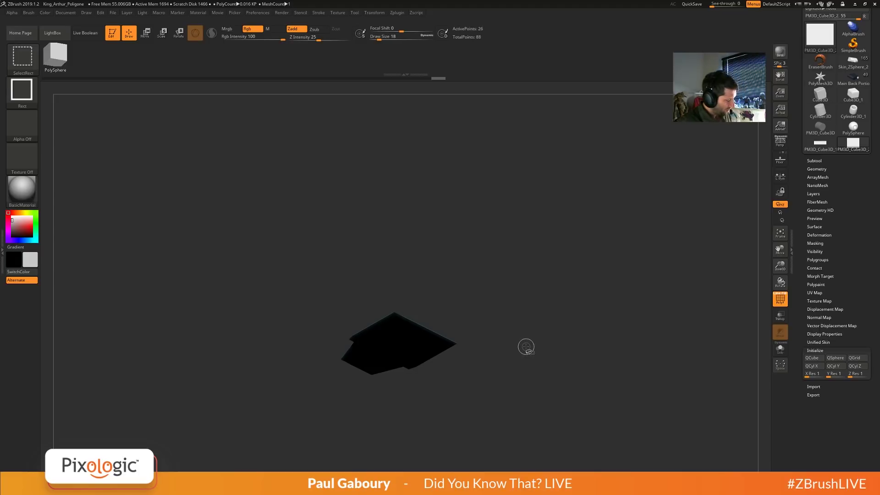
key("ctrl+shift+x")
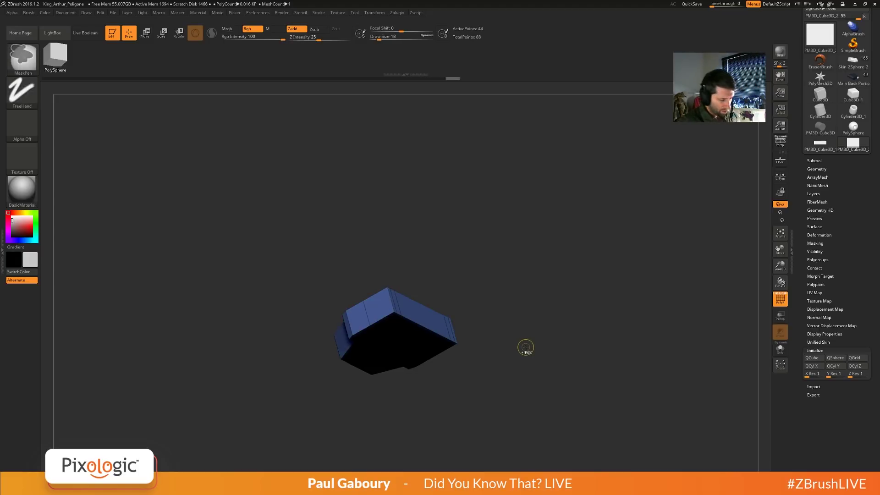
key("ctrl+w")
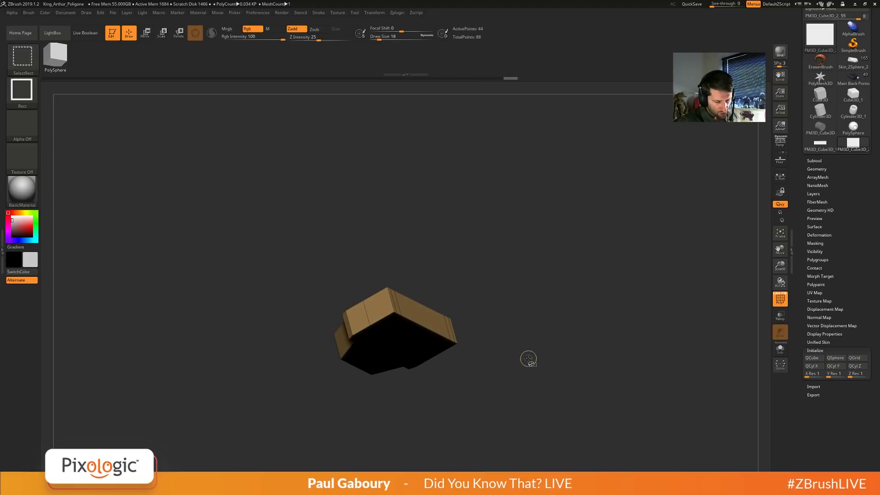
Isolate the end cap again, frame it straight on, and open the Visibility options containing the Grow command.
left_click(528, 359, "ctrl+shift")
left_click_drag(529, 360, 259, 334, "shift")
left_click_drag(442, 395, 461, 338)
key("f")
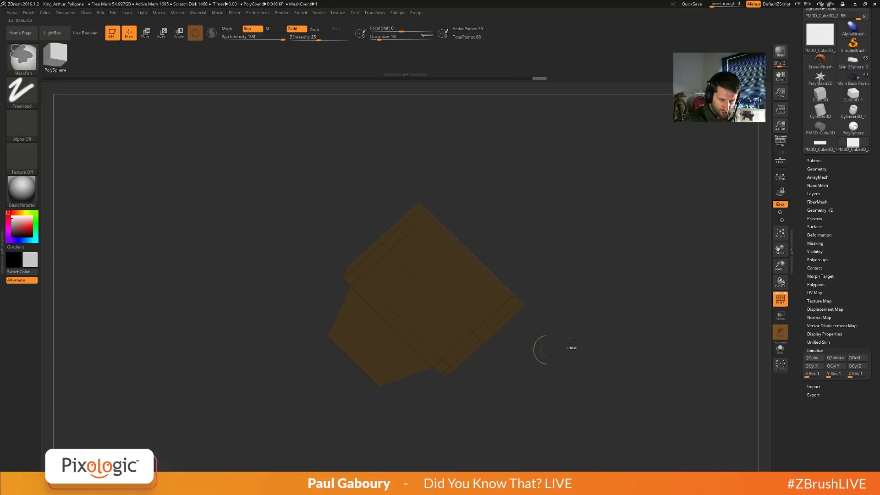
left_click(818, 252)
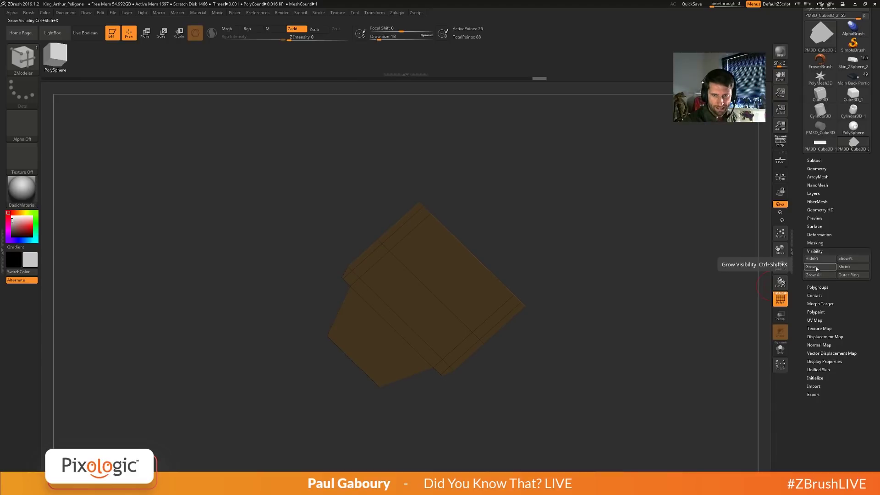
Restore the whole block's visibility and preview it with Dynamic Subdiv, choosing to always auto-activate it without asking again.
left_click(578, 347, "ctrl+shift")
left_click_drag(579, 347, 552, 342, "shift")
key("d")
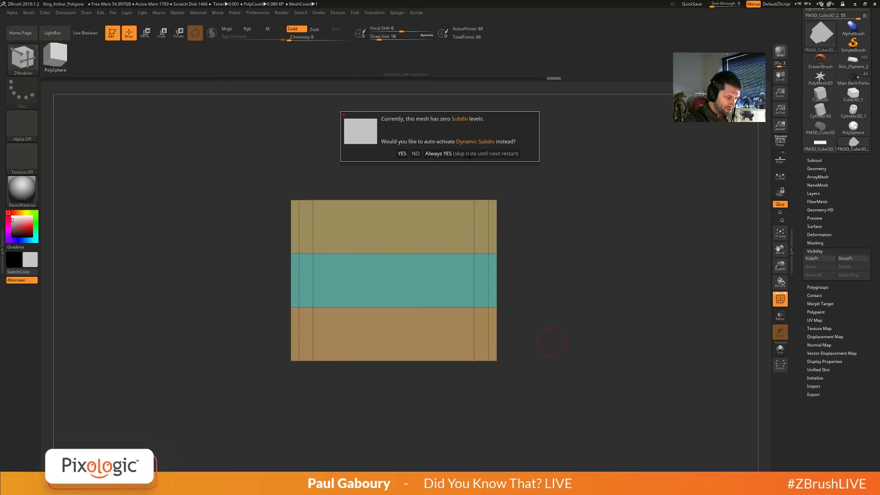
left_click(468, 155)
left_click_drag(530, 295, 541, 380)
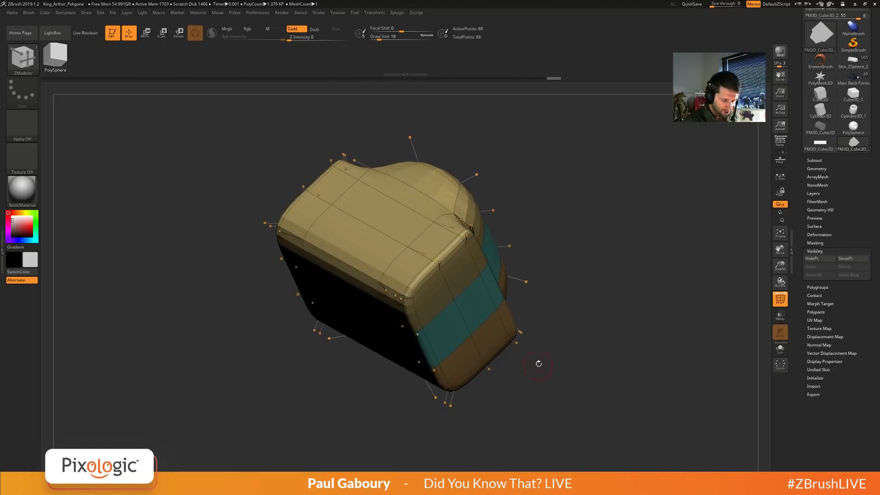
Crease the block's hard edges with a tolerance of 45, crease the complete edge loop beside the notch, and hide the polyframe.
left_click(817, 169)
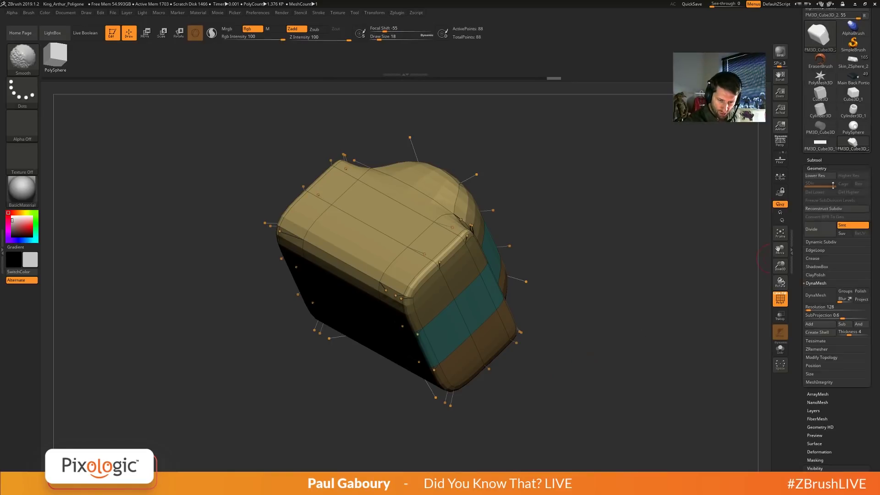
left_click(814, 259)
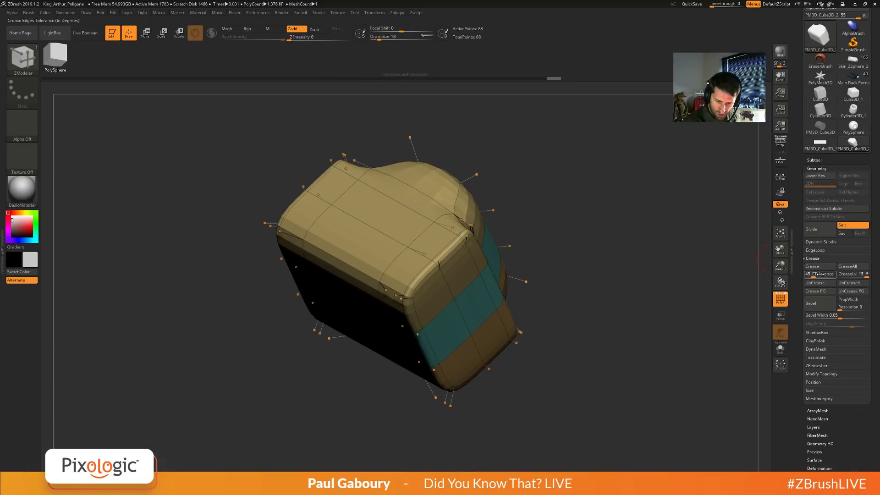
left_click_drag(591, 362, 532, 362)
key("space")
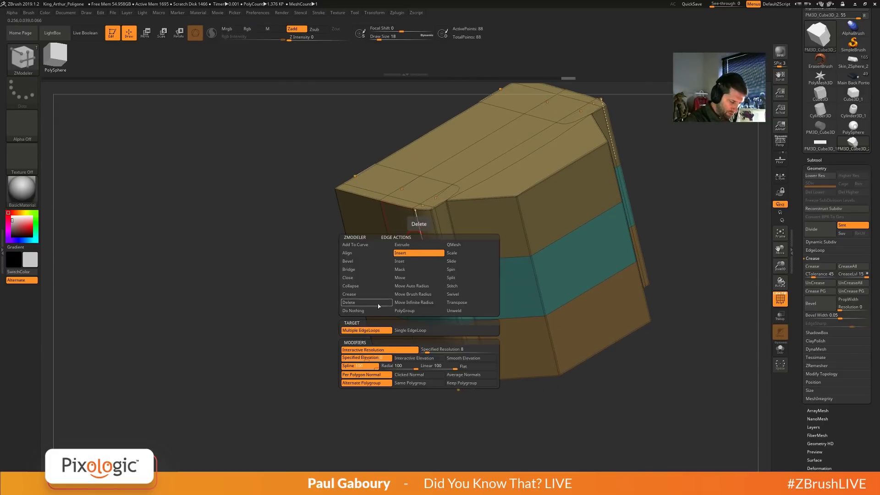
left_click(350, 294)
left_click(363, 334)
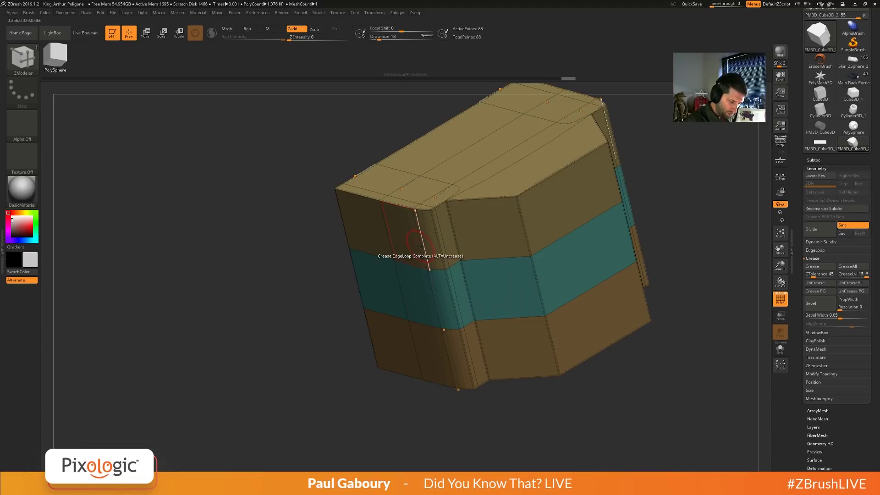
left_click(419, 245)
mouse_move(447, 289)
right_mouse_down("ctrl")
mouse_move(430, 275)
mouse_move(487, 329)
right_mouse_up("ctrl")
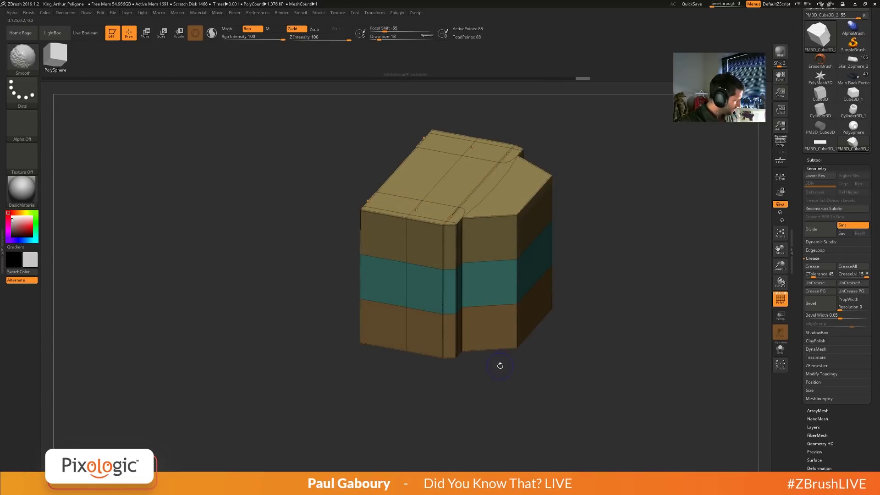
key("shift+f")
mouse_move(496, 371)
right_mouse_down()
mouse_move(491, 377)
mouse_move(485, 362)
mouse_move(501, 373)
mouse_move(487, 384)
right_mouse_up()
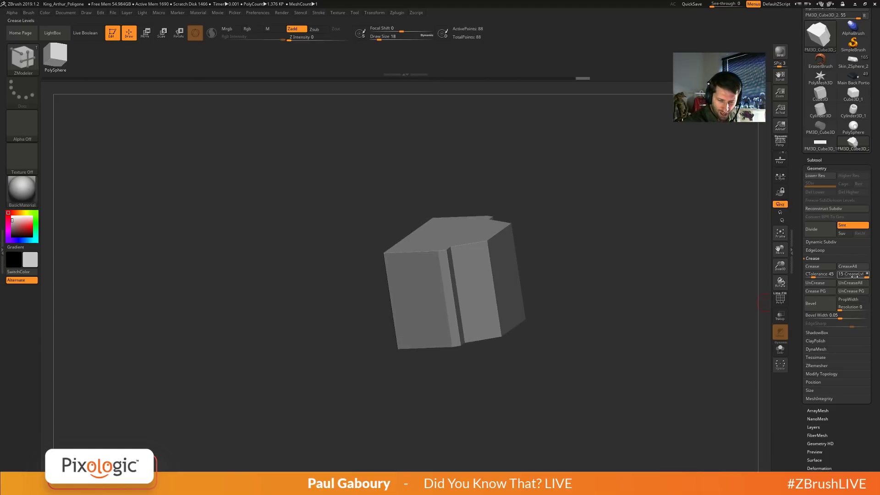
Set the crease level to 2 and raise the dynamic smooth subdivision level so the creased edges round off.
left_click_drag(856, 277, 843, 278)
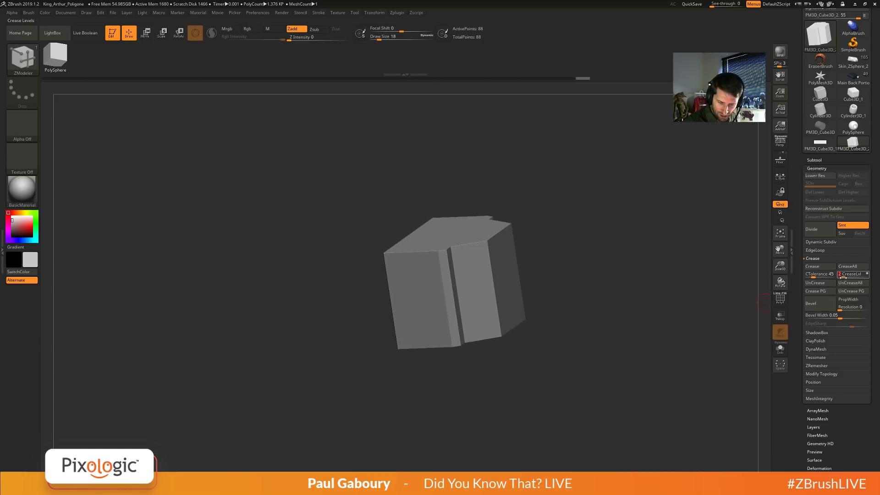
key("d")
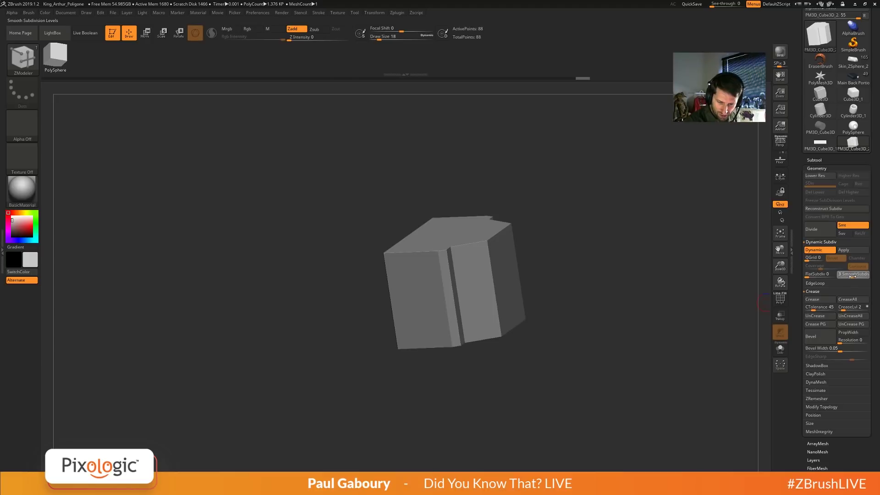
left_click(854, 276)
mouse_move(577, 343)
left_mouse_down()
mouse_move(582, 379)
mouse_move(548, 372)
mouse_move(571, 343)
mouse_move(579, 350)
mouse_move(523, 364)
mouse_move(521, 335)
mouse_move(524, 358)
mouse_move(511, 391)
mouse_move(524, 373)
left_mouse_up()
key("ctrl")
key("ctrl")
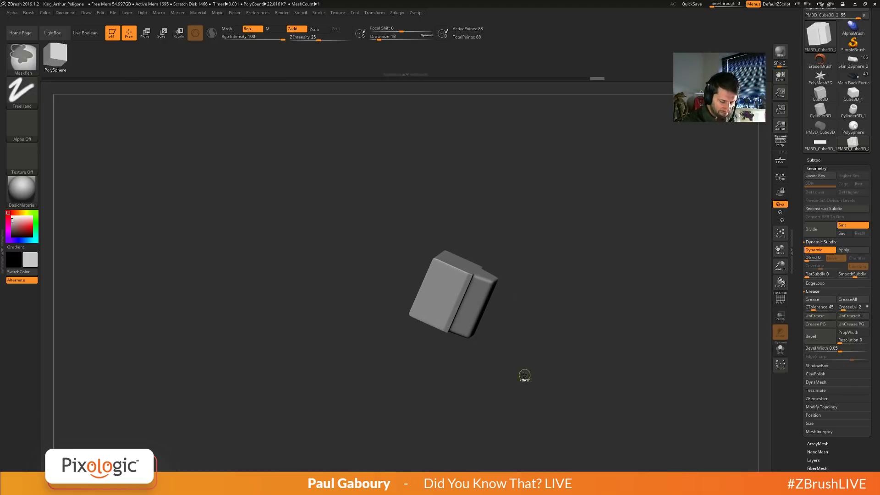
Show the polyframe again, switch off the dynamic subdivision preview, and view the block straight on.
key("shift+f")
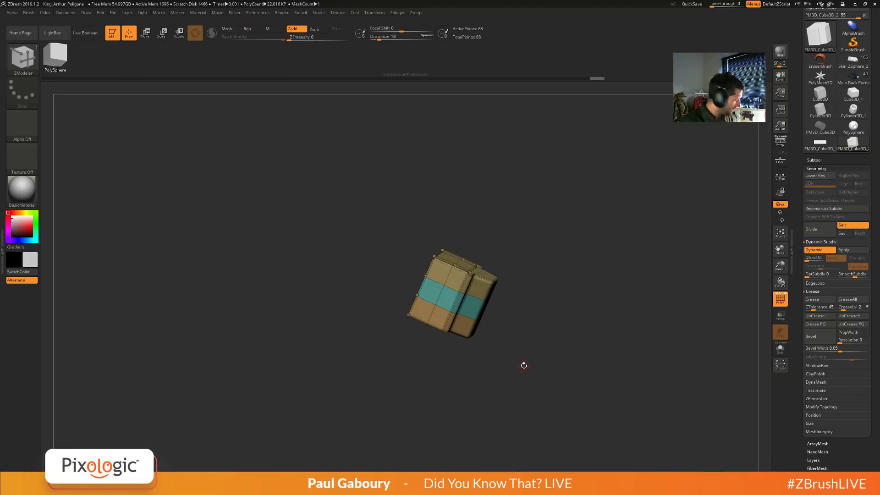
key("shift+d")
left_click_drag(523, 365, 541, 336)
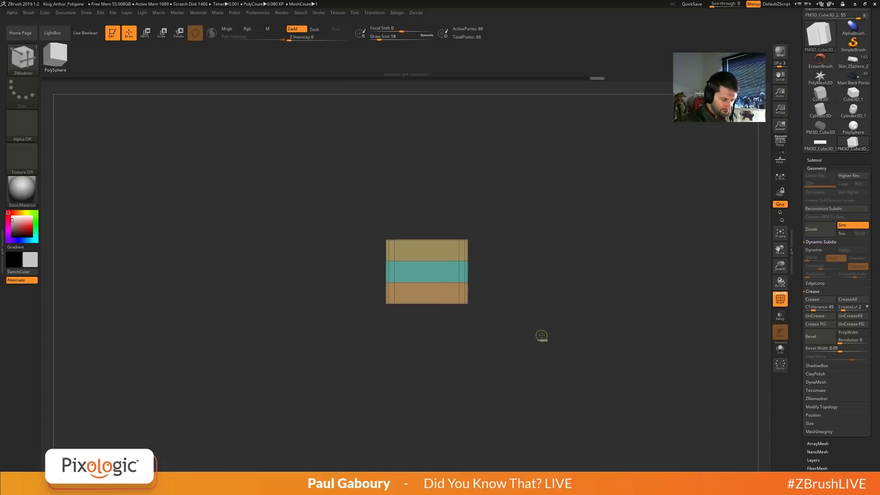
right_click_drag(541, 336, 580, 374, "ctrl")
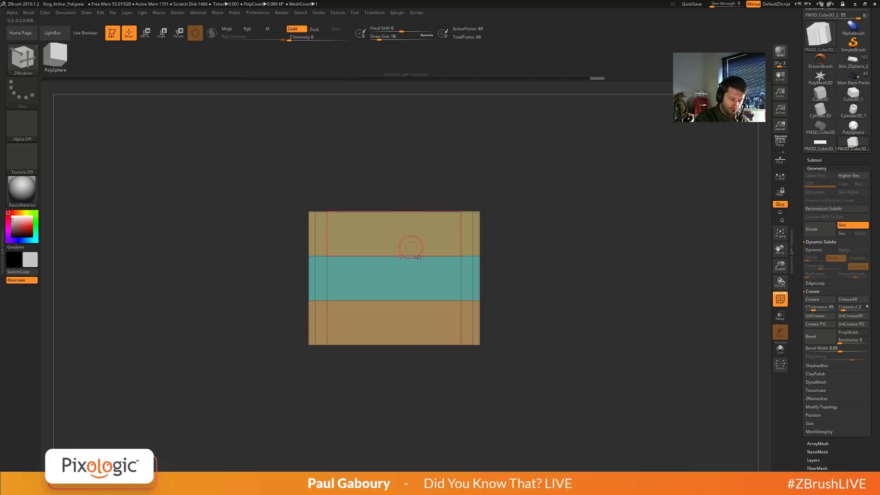
Examine the block's three grouped bands from the side and back, ending on a straight-on front view.
mouse_move(409, 248)
left_mouse_down()
mouse_move(576, 343)
mouse_move(432, 295)
left_mouse_up()
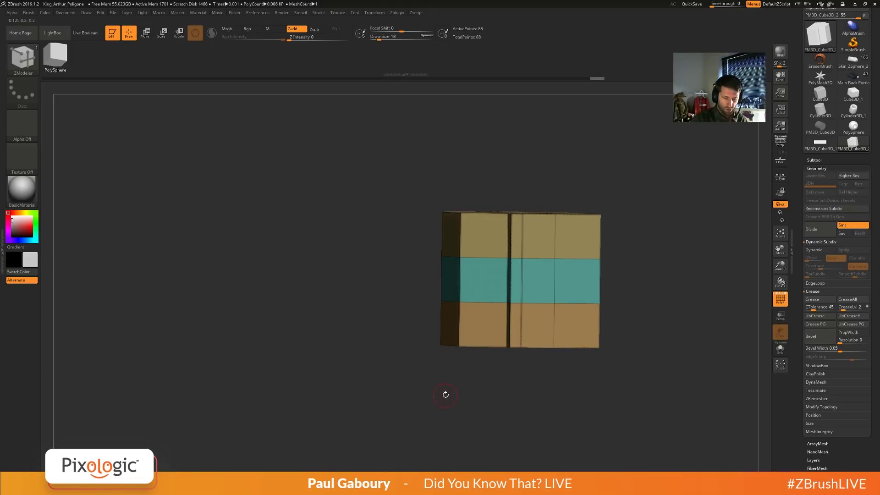
left_click_drag(531, 357, 548, 320)
left_click_drag(462, 407, 500, 359)
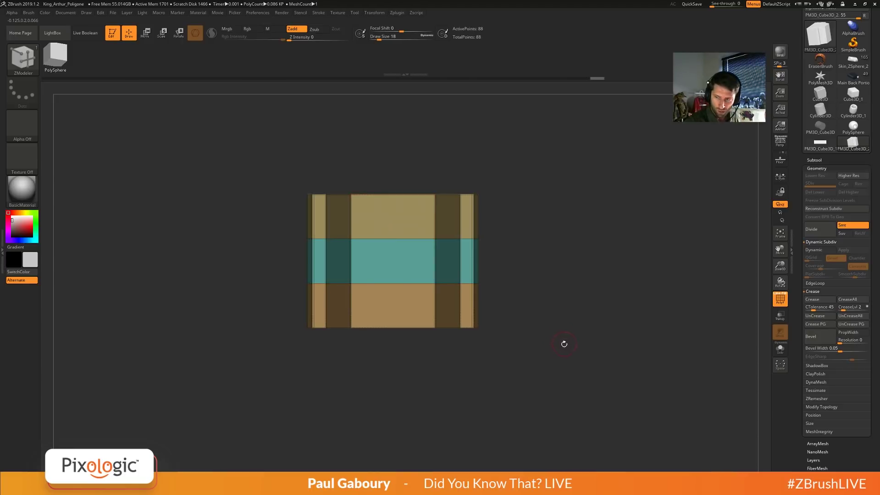
mouse_move(564, 344)
left_mouse_down()
mouse_move(407, 357)
mouse_move(572, 351)
left_mouse_up()
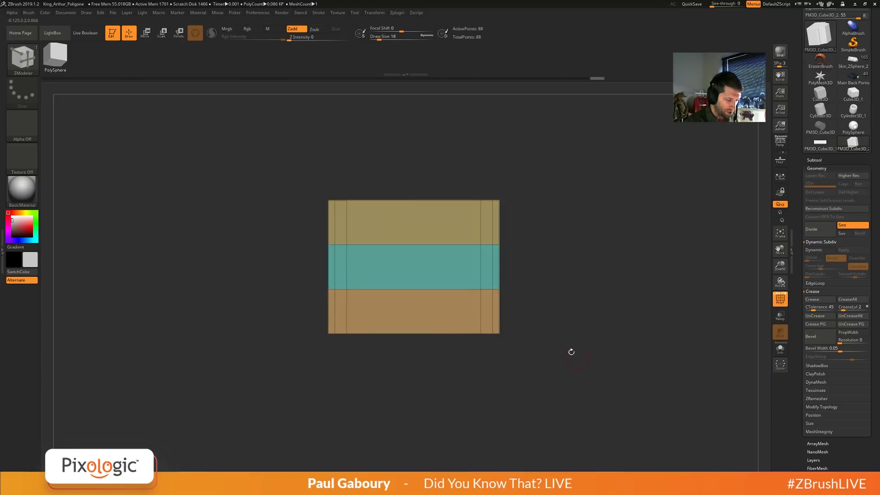
left_click_drag(521, 317, 490, 315, "alt")
right_click_drag(489, 315, 515, 315, "ctrl")
mouse_move(515, 315)
right_mouse_down("alt")
mouse_move(529, 325)
mouse_move(530, 309)
mouse_move(516, 300)
right_mouse_up("alt")
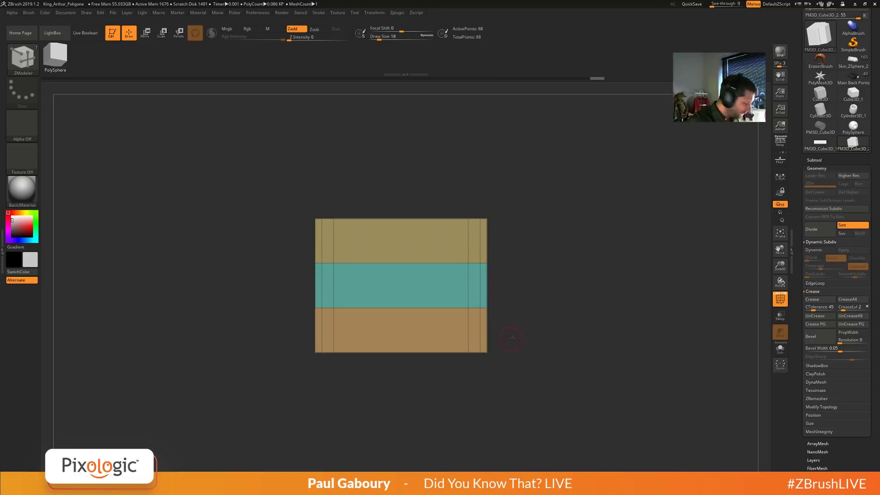
right_click_drag(511, 338, 535, 323, "ctrl")
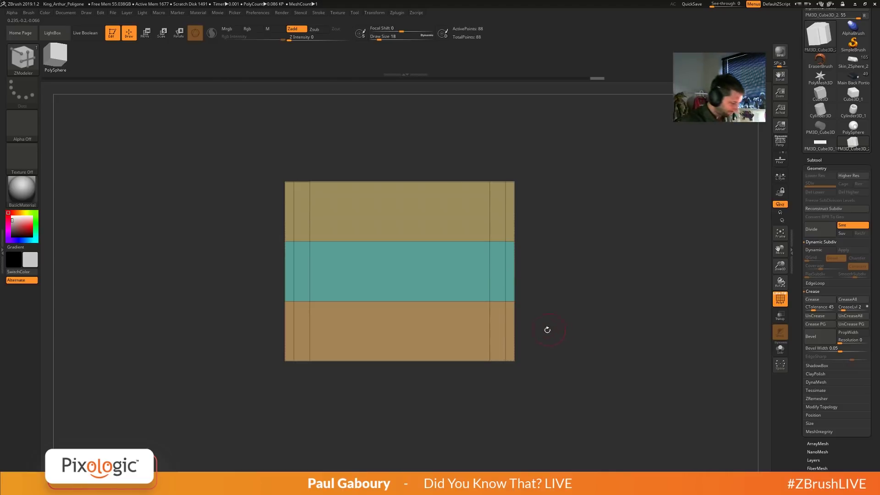
right_click_drag(545, 337, 558, 321, "alt")
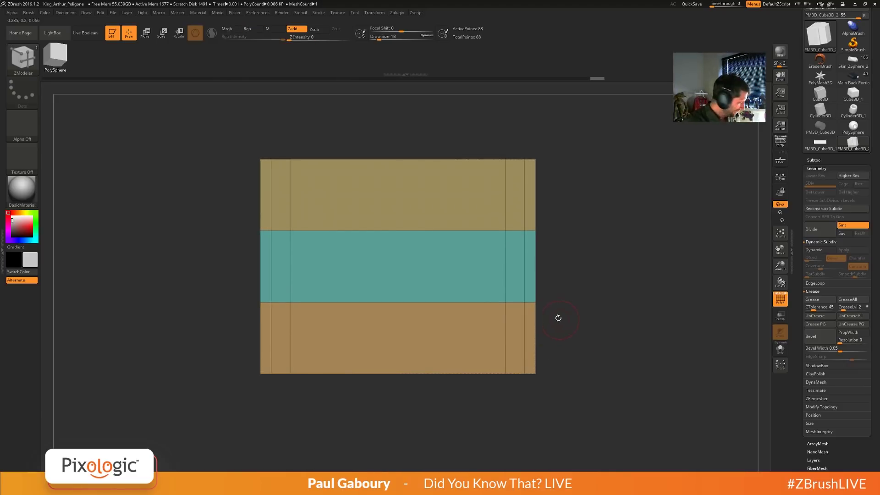
Create a new InsertMesh brush from the three-band block in its straight-on view.
key("b")
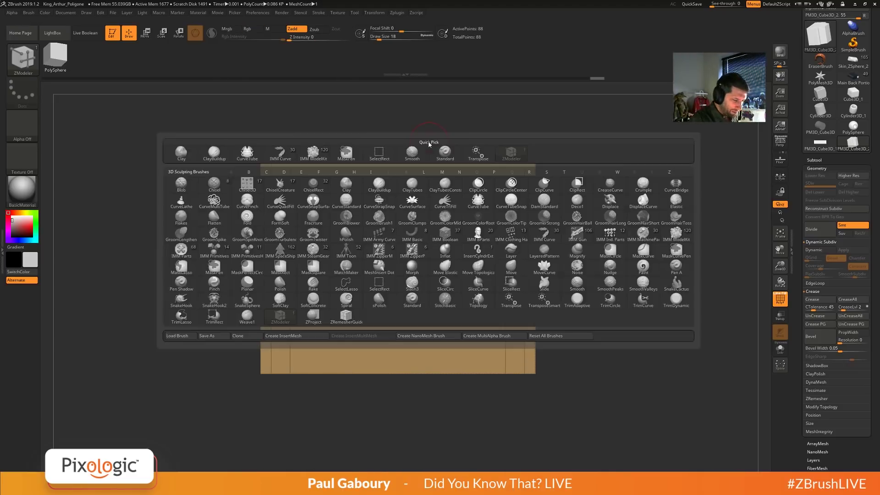
left_click(293, 337)
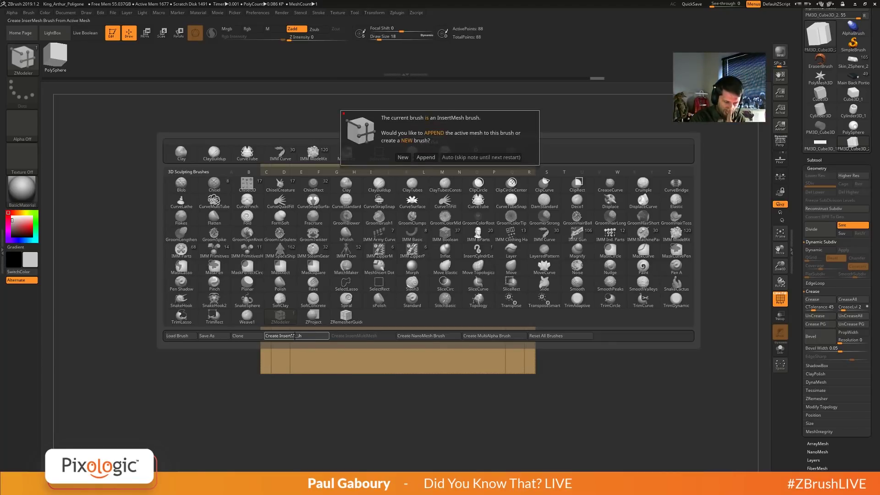
left_click(403, 158)
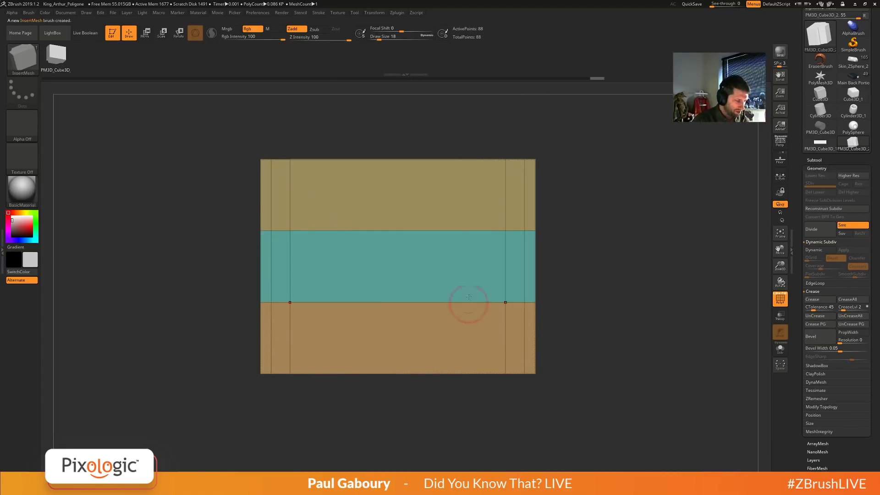
Try inserting small copies of the block onto its front face, preview them smoothed, and undo the insertion.
mouse_move(465, 304)
left_mouse_down()
mouse_move(434, 382)
mouse_move(511, 395)
left_mouse_up()
key("d")
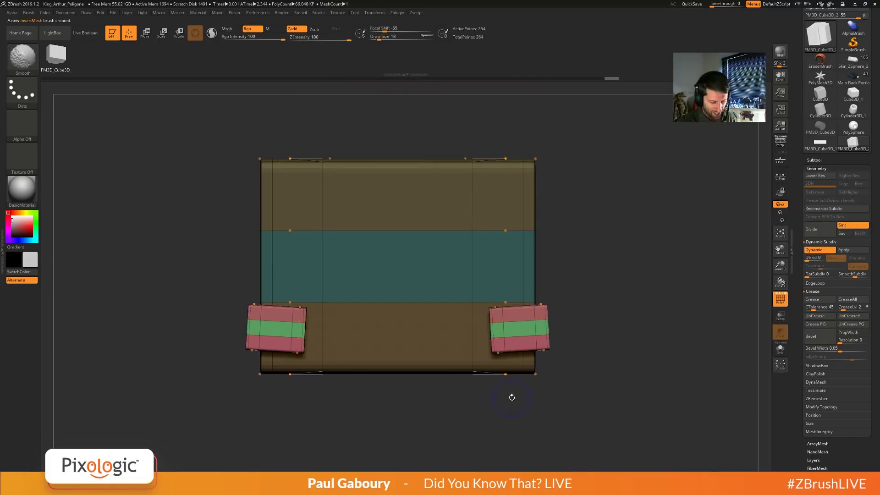
key("ctrl+z")
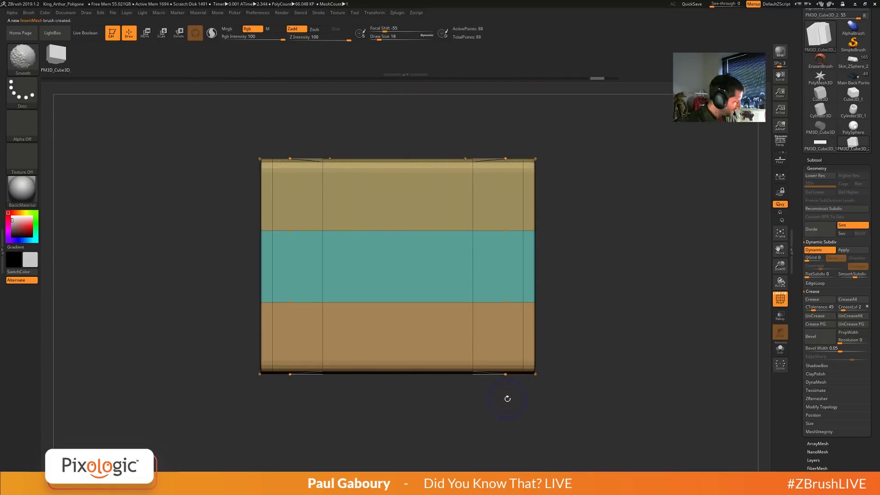
key("shift+d")
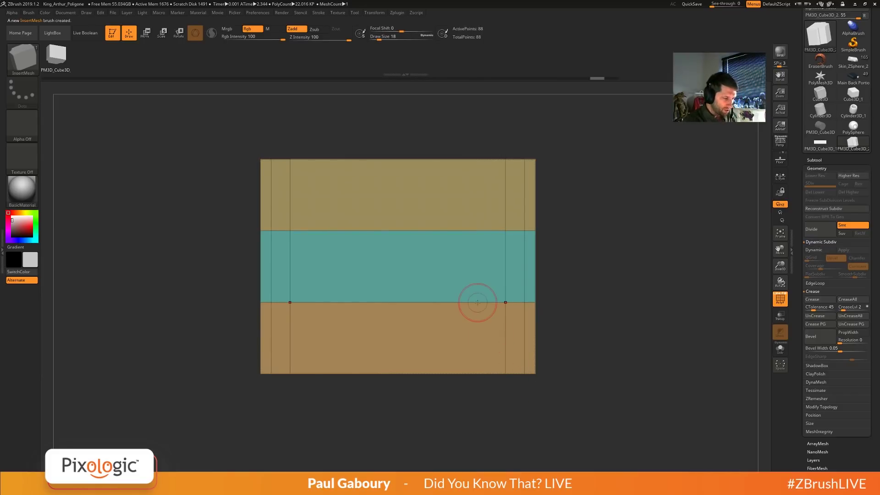
Enable Curve Mode for the InsertMesh brush, draw a hooked curve beside the block, and use a draw size of 256.
left_click(319, 13)
left_click(346, 142)
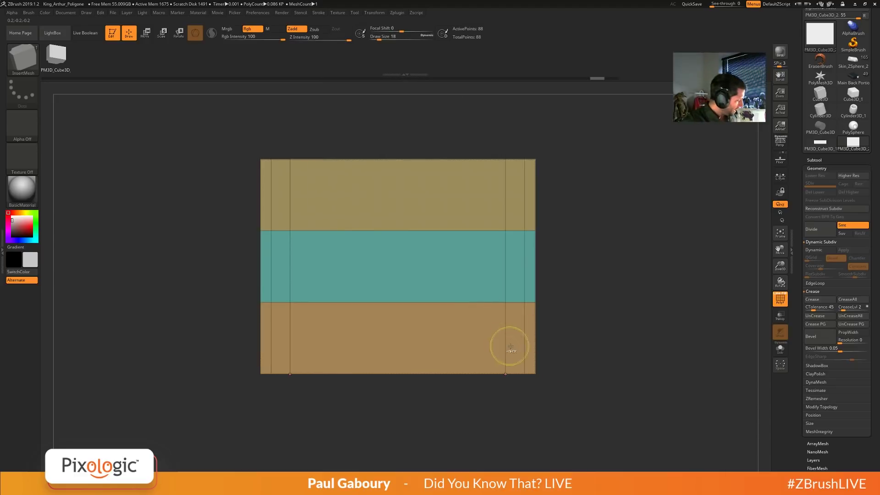
right_click_drag(509, 346, 465, 329, "ctrl")
right_click_drag(465, 329, 403, 358, "alt")
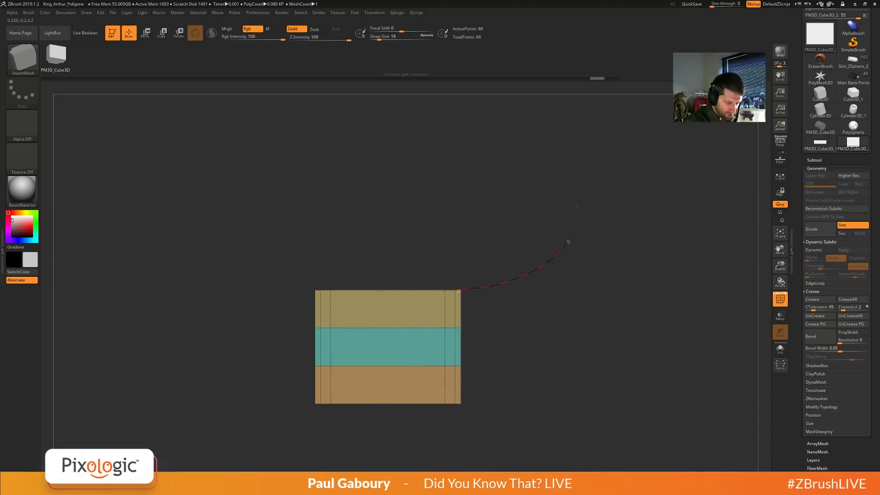
left_click_drag(576, 206, 446, 155)
left_click_drag(460, 292, 509, 383)
right_click_drag(536, 394, 514, 368)
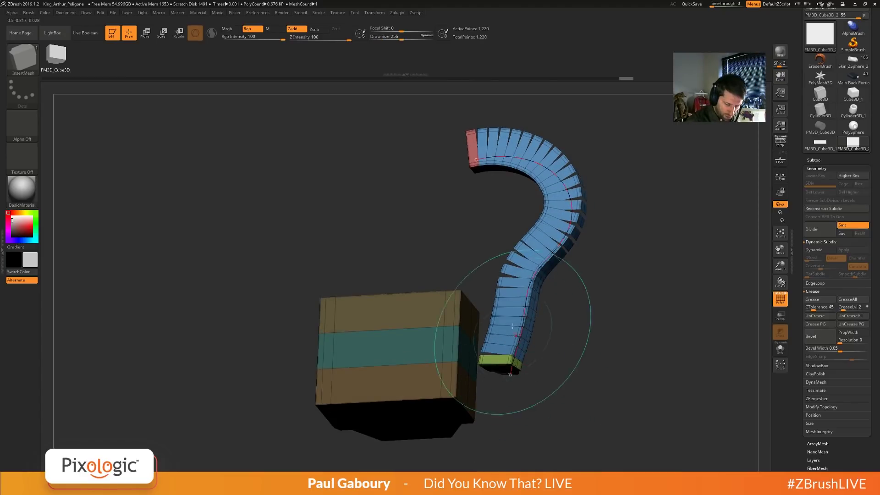
left_click(379, 38)
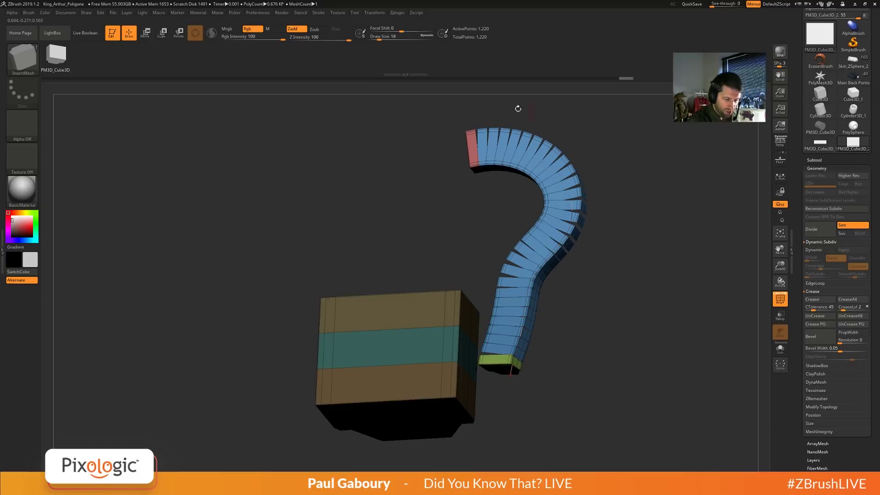
Turn on Weld Points in the InsertMesh brush's modifiers so the repeated curve segments join together.
left_click(30, 13)
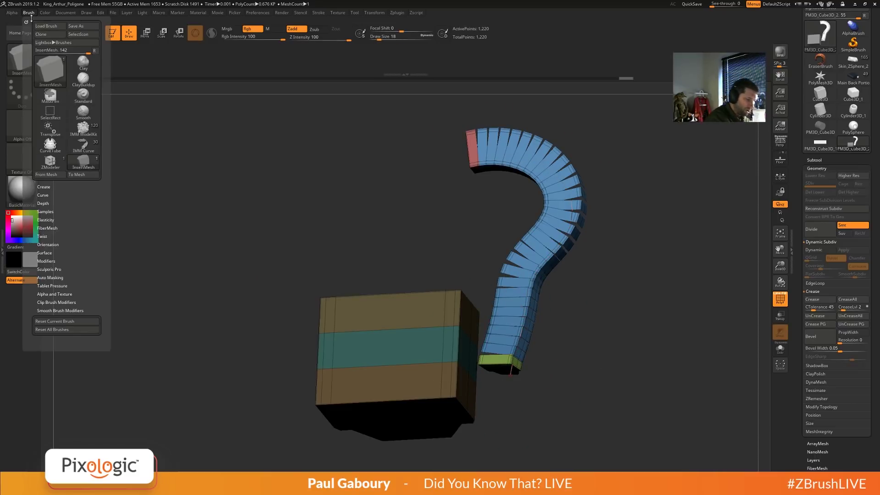
left_click(95, 50)
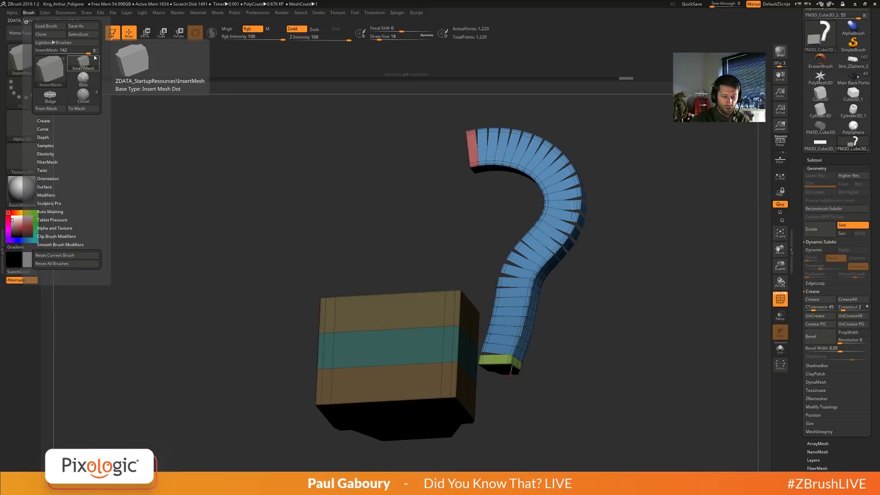
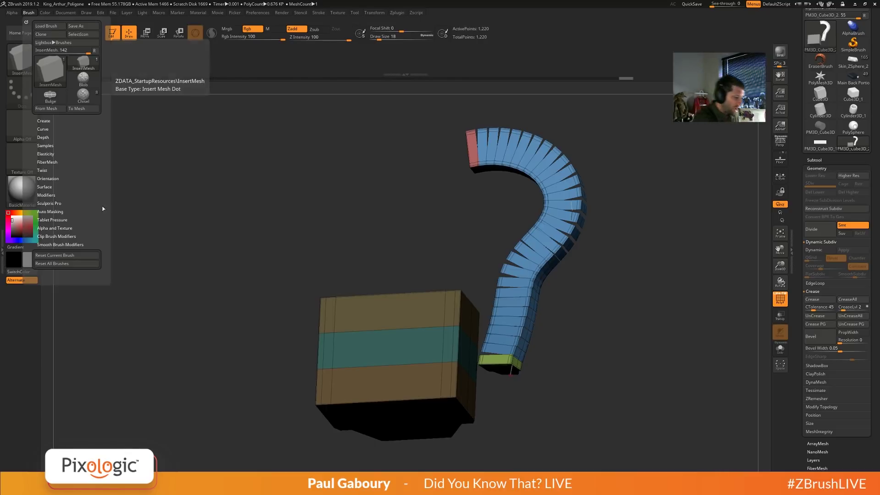
left_click(55, 195)
mouse_move(80, 244)
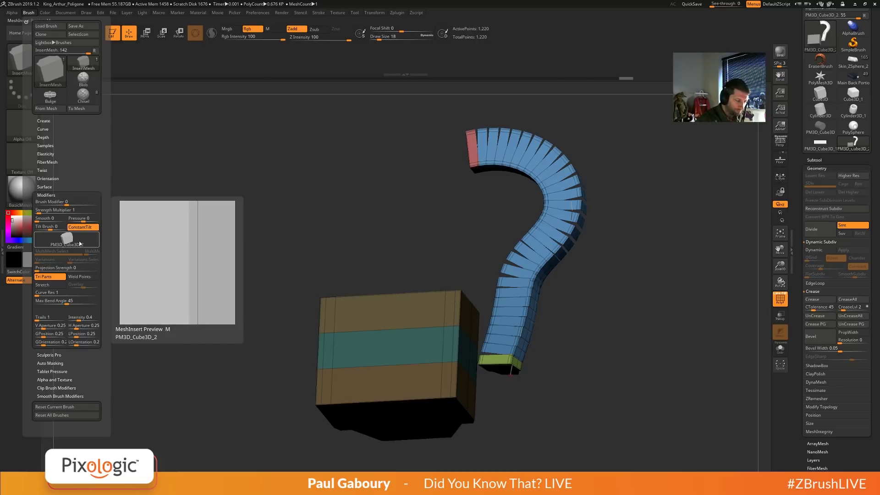
left_click(83, 277)
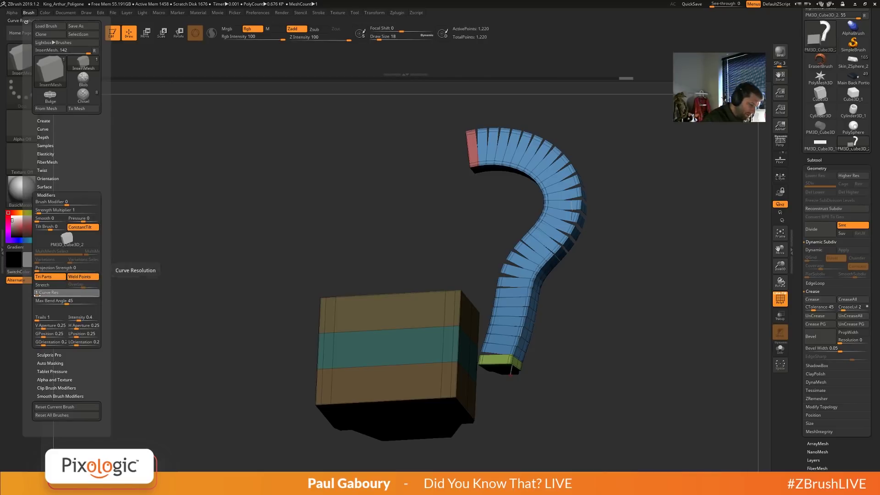
Set the InsertMesh brush's Curve Res to 3 and Max Bend Angle to 15, reshaping the curve above the block after each change.
left_click_drag(37, 295, 42, 296)
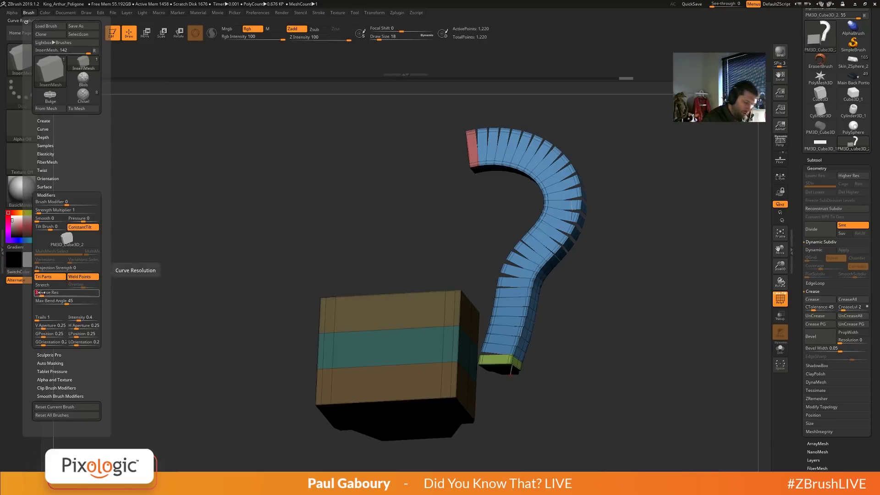
mouse_move(506, 362)
left_mouse_down()
mouse_move(522, 398)
mouse_move(570, 418)
mouse_move(673, 334)
mouse_move(662, 197)
mouse_move(545, 225)
mouse_move(586, 285)
mouse_move(534, 289)
mouse_move(419, 160)
mouse_move(604, 199)
mouse_move(591, 171)
mouse_move(536, 251)
mouse_move(523, 255)
mouse_move(509, 257)
mouse_move(593, 220)
mouse_move(527, 252)
mouse_move(483, 255)
mouse_move(506, 253)
mouse_move(502, 192)
mouse_move(501, 291)
mouse_move(559, 219)
mouse_move(650, 191)
left_mouse_up()
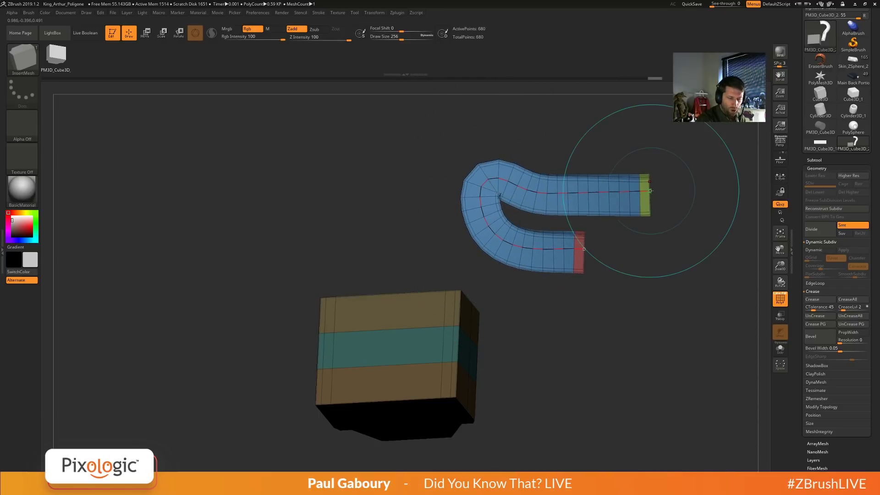
left_click(28, 12)
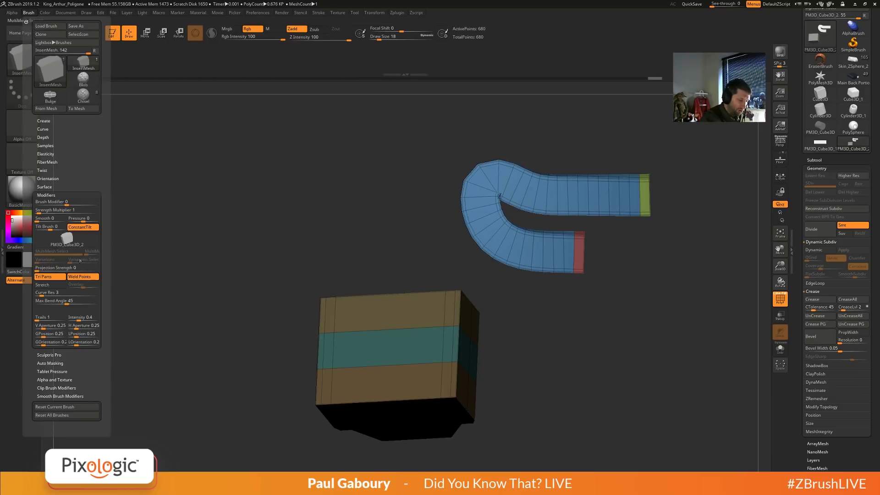
left_click_drag(68, 303, 56, 303)
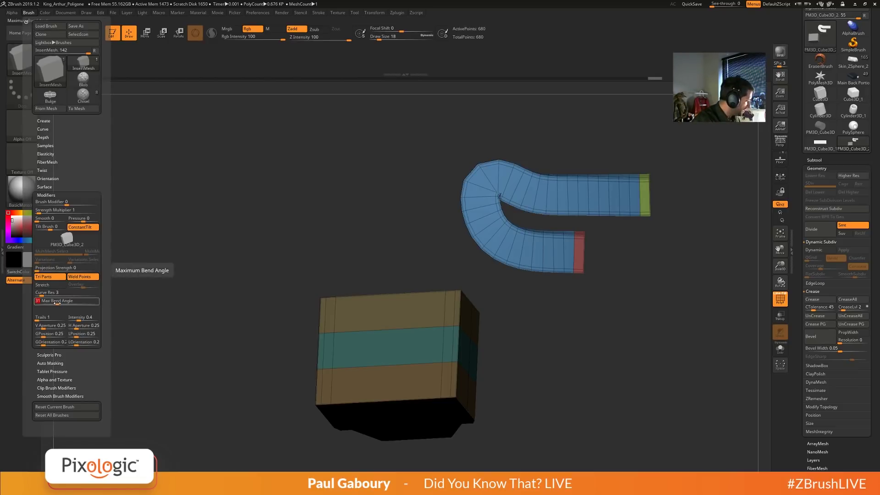
type("15")
key("Return")
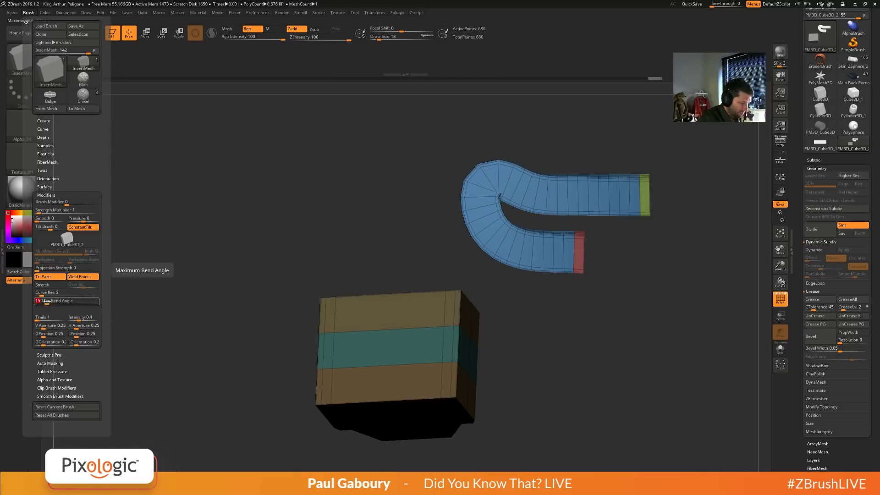
mouse_move(651, 195)
left_mouse_down()
mouse_move(614, 239)
mouse_move(545, 286)
mouse_move(513, 286)
left_mouse_up()
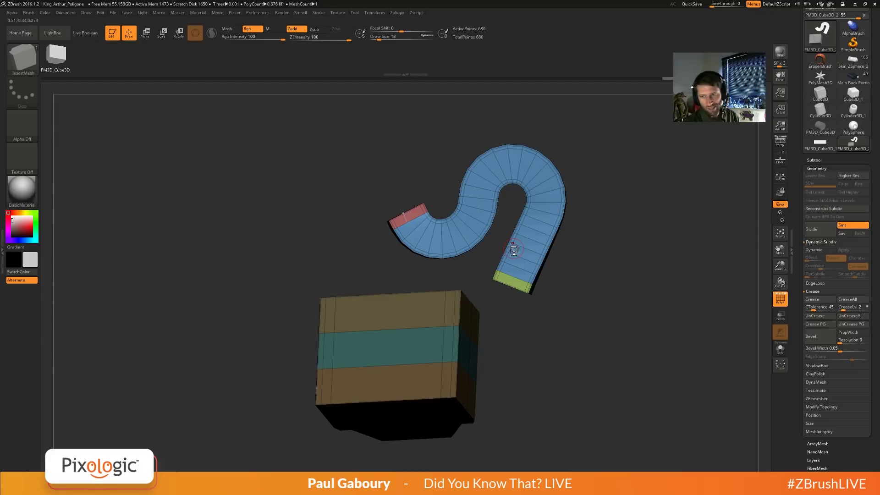
left_click_drag(528, 316, 536, 360)
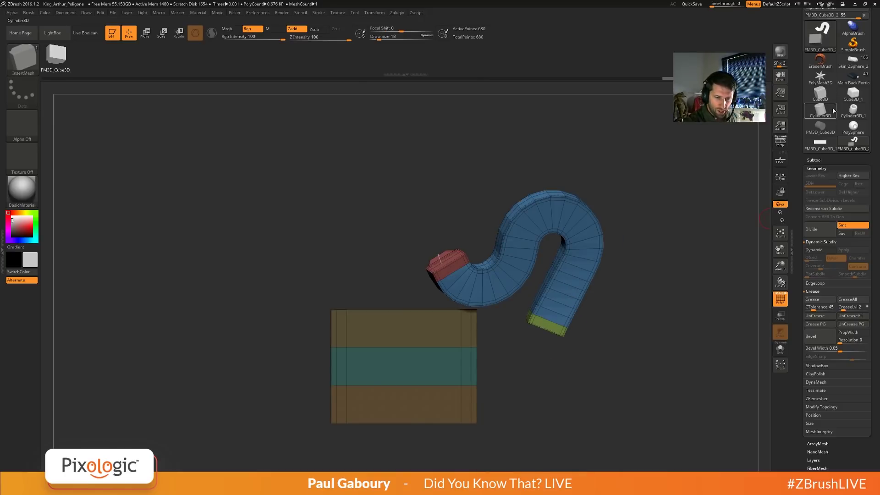
Replace the block and curve model with PolySphere.ZTL from the LightBox tools.
left_click(820, 98)
key("f")
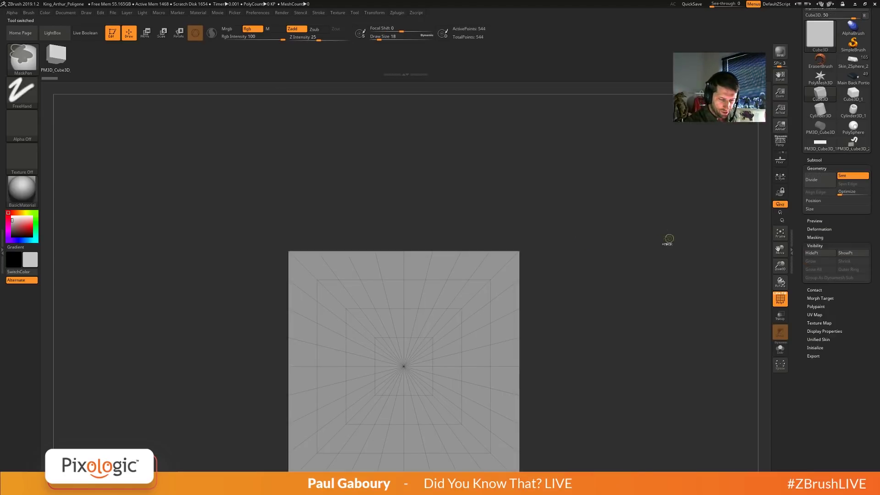
left_click_drag(634, 232, 635, 310, "shift")
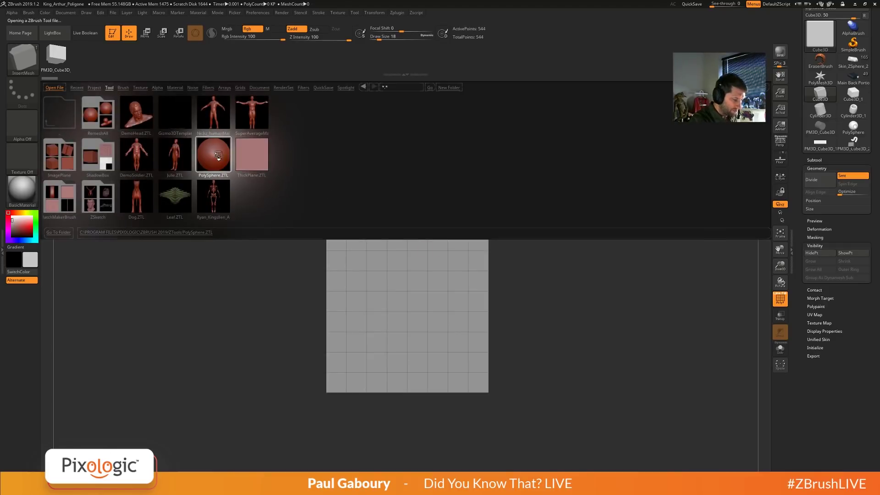
double_click(213, 154)
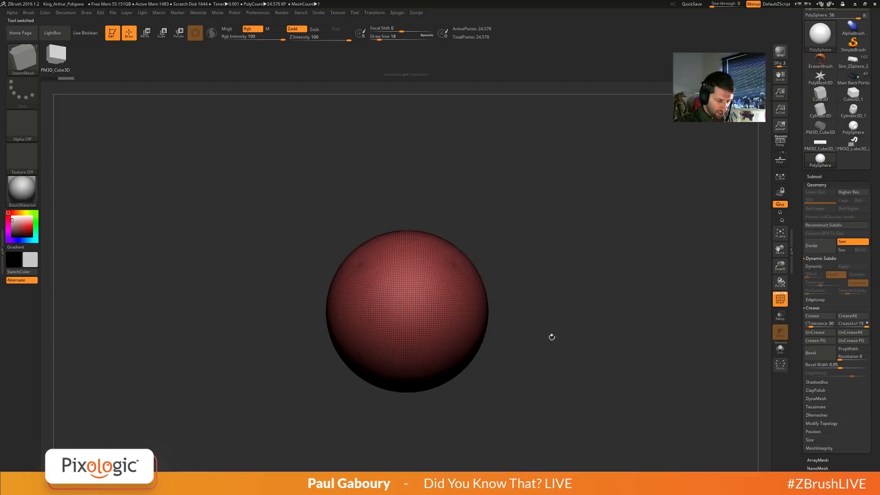
Split the sphere into polygroups with SliceCurve, making two parallel diagonal cuts and one cut crossing them.
key("ctrl+shift")
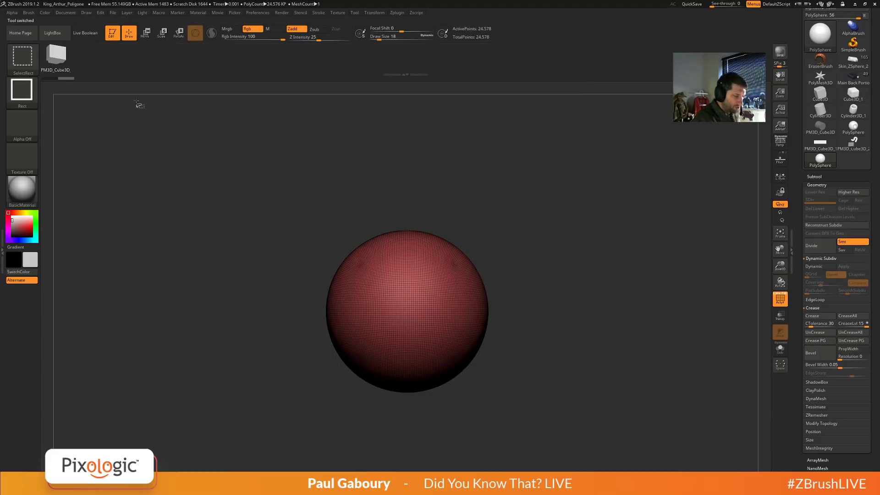
left_click(32, 65)
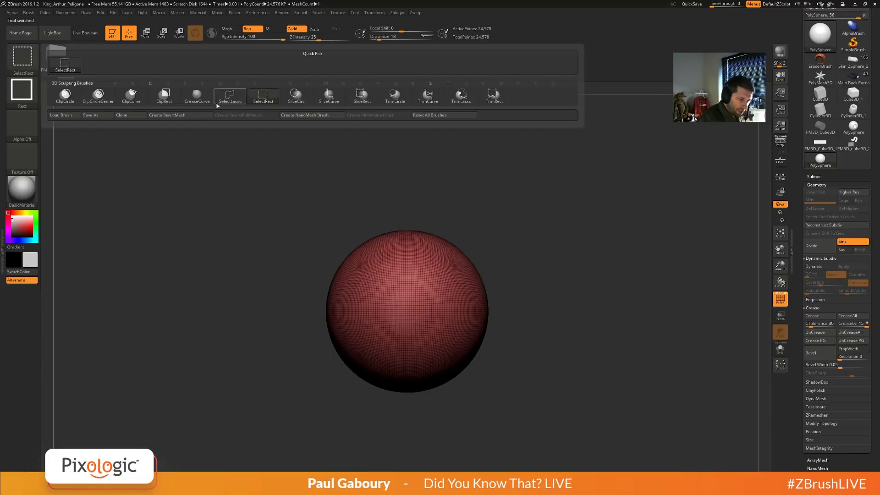
left_click(329, 100)
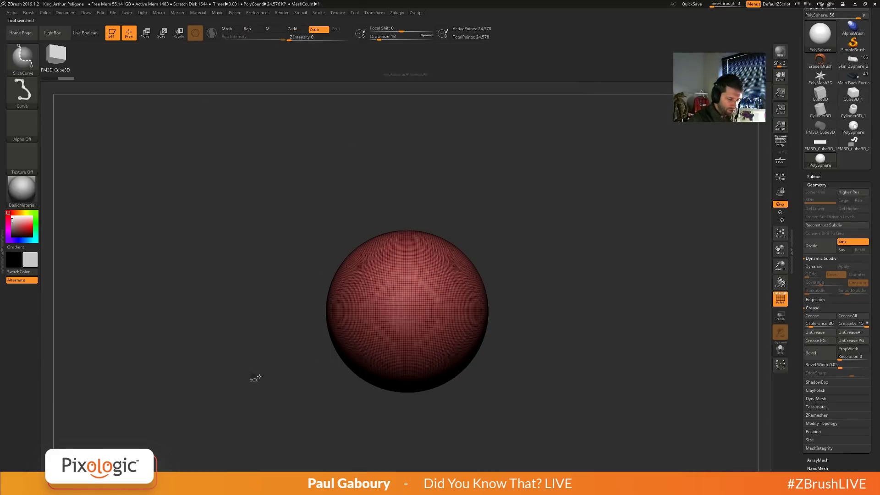
left_click_drag(253, 375, 603, 172, "ctrl+shift")
left_click_drag(317, 414, 603, 238, "ctrl+shift")
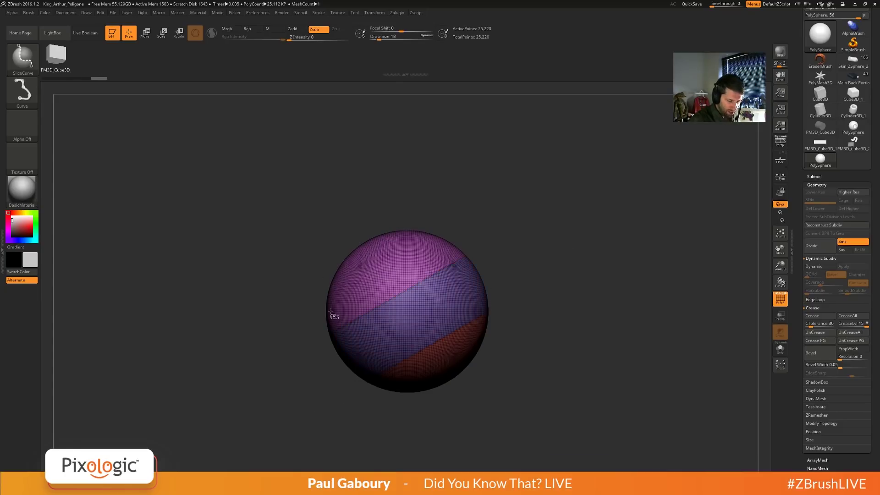
left_click_drag(316, 254, 549, 423, "ctrl+shift")
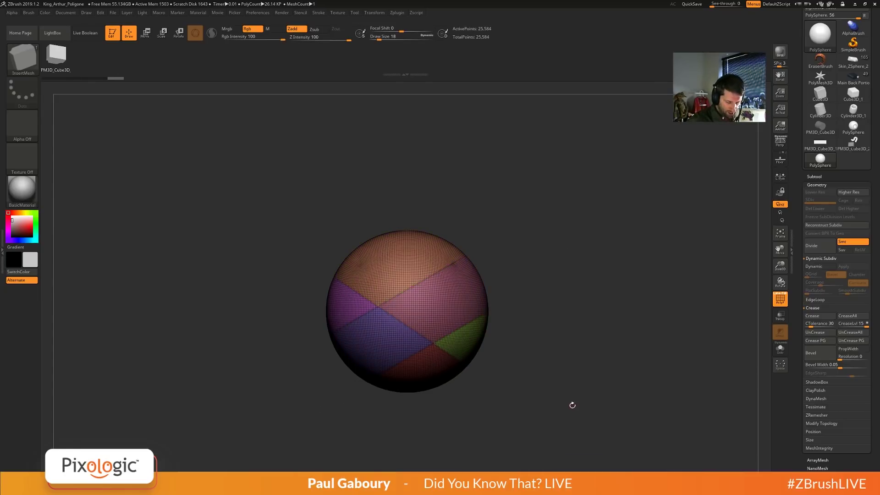
Draw an InsertMesh curve from the sphere's front out past its edge and inspect how the strip sits on the surface.
mouse_move(529, 363)
right_mouse_down("ctrl")
mouse_move(527, 375)
mouse_move(483, 399)
mouse_move(455, 379)
right_mouse_up("ctrl")
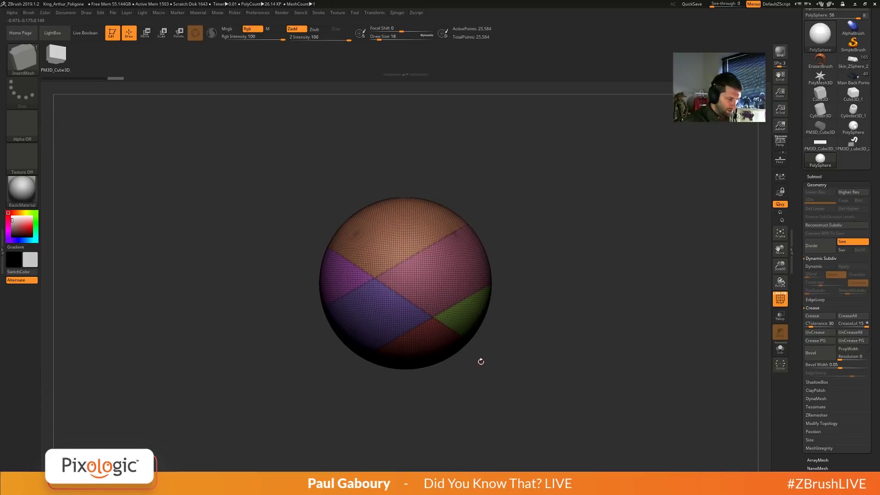
left_click_drag(432, 284, 534, 236)
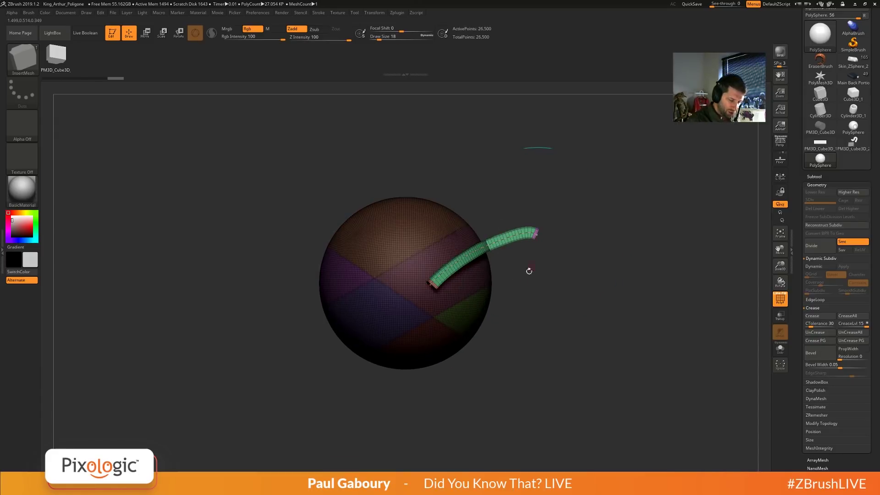
left_click_drag(514, 302, 495, 275)
mouse_move(488, 300)
right_mouse_down()
mouse_move(482, 274)
mouse_move(477, 328)
right_mouse_up()
mouse_move(441, 294)
right_mouse_down()
mouse_move(445, 308)
mouse_move(466, 289)
mouse_move(449, 283)
right_mouse_up()
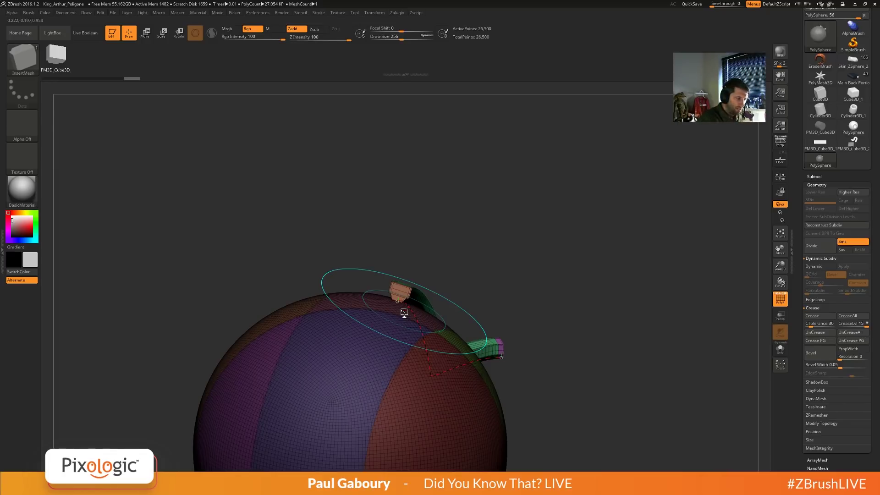
Set the brush's Imbed depth to 0 and update the curve strip on the sphere to check its height.
left_click(28, 13)
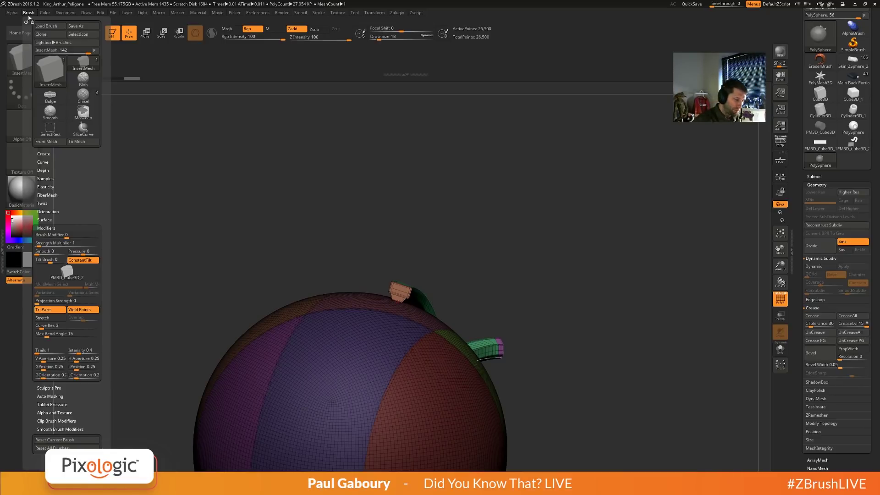
left_click(48, 170)
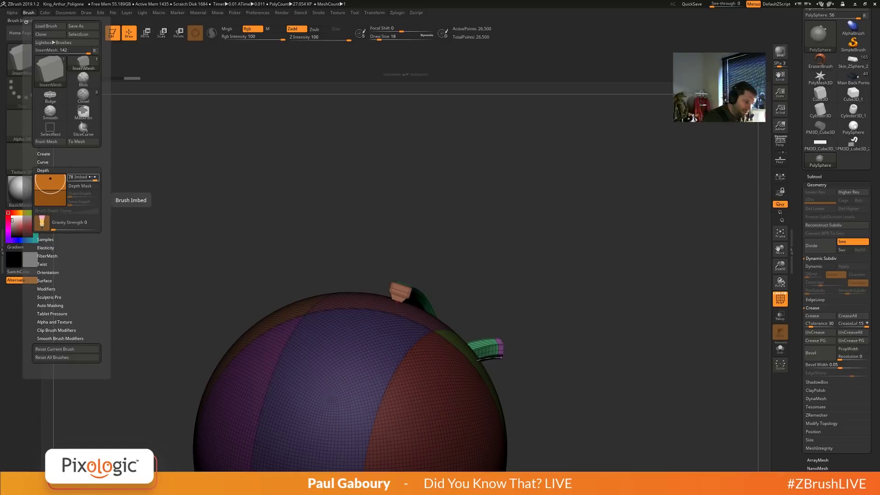
left_click_drag(87, 180, 83, 180)
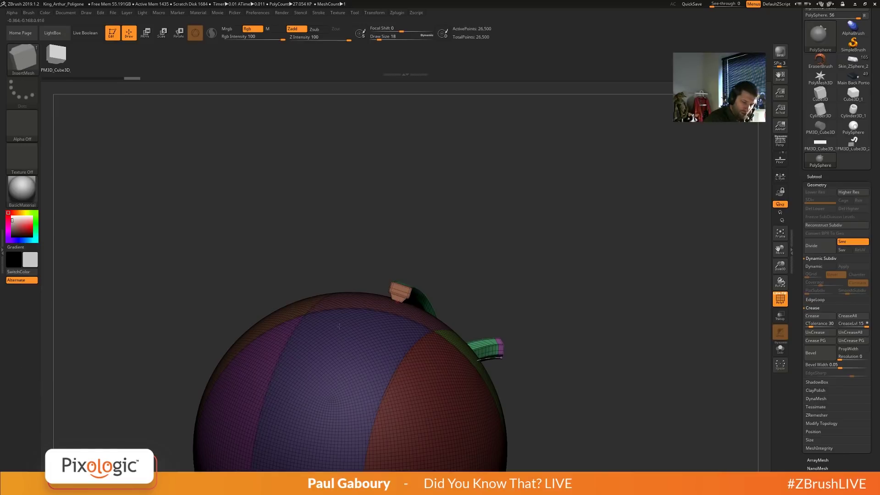
left_click_drag(506, 347, 519, 351)
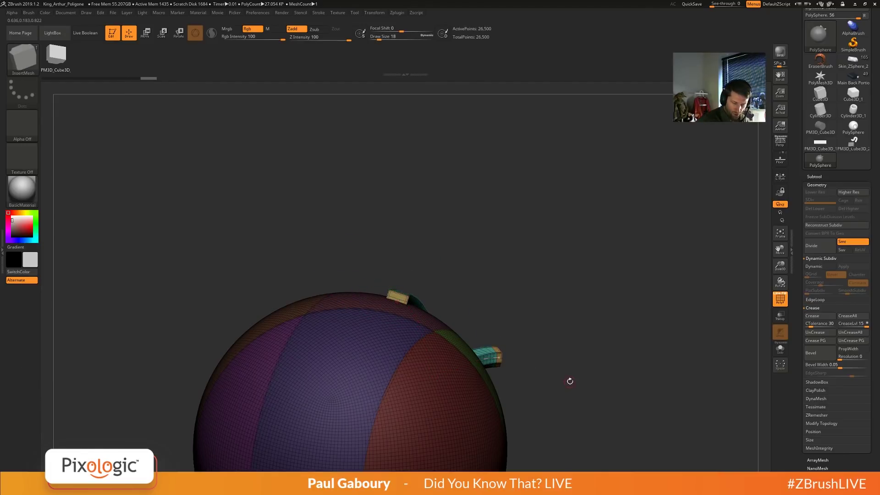
mouse_move(570, 380)
left_mouse_down()
mouse_move(561, 395)
mouse_move(568, 385)
mouse_move(534, 360)
left_mouse_up()
Set the brush's Imbed depth to -10 and check the strip from another angle.
left_click(30, 13)
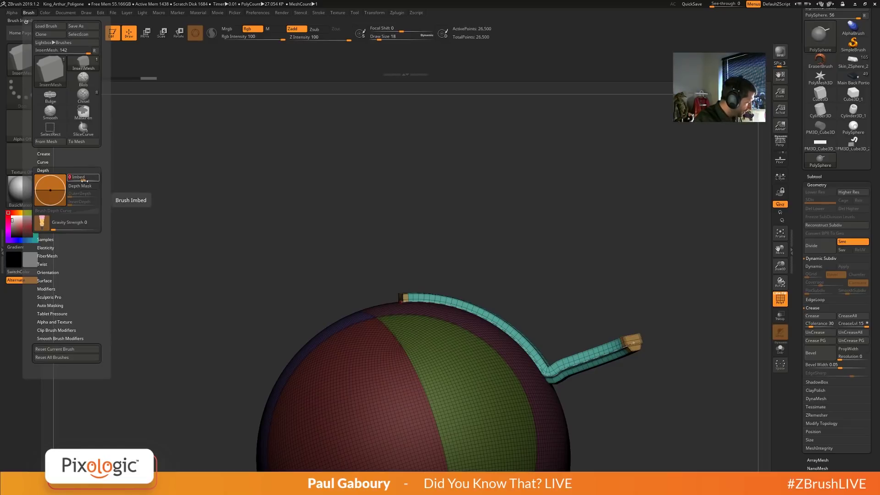
type("-10")
key("Return")
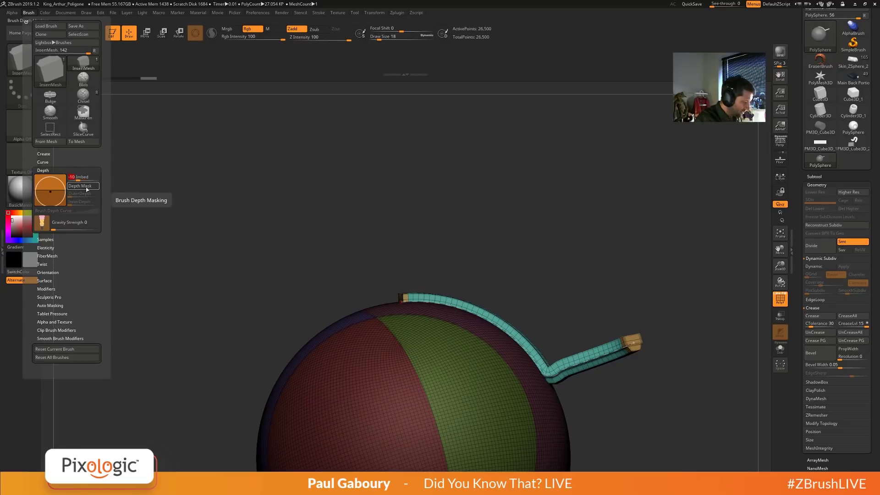
mouse_move(565, 304)
left_mouse_down()
mouse_move(578, 272)
mouse_move(592, 281)
left_mouse_up()
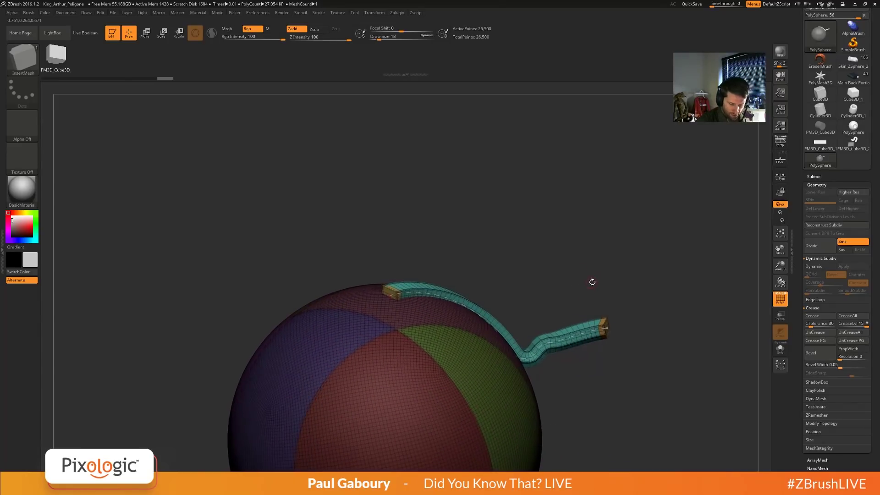
Undo the test strip, try an InsertMesh curve along the sphere's upper diagonal polygroup border, and undo that too.
mouse_move(625, 428)
right_mouse_down("ctrl")
mouse_move(566, 375)
mouse_move(549, 407)
right_mouse_up("ctrl")
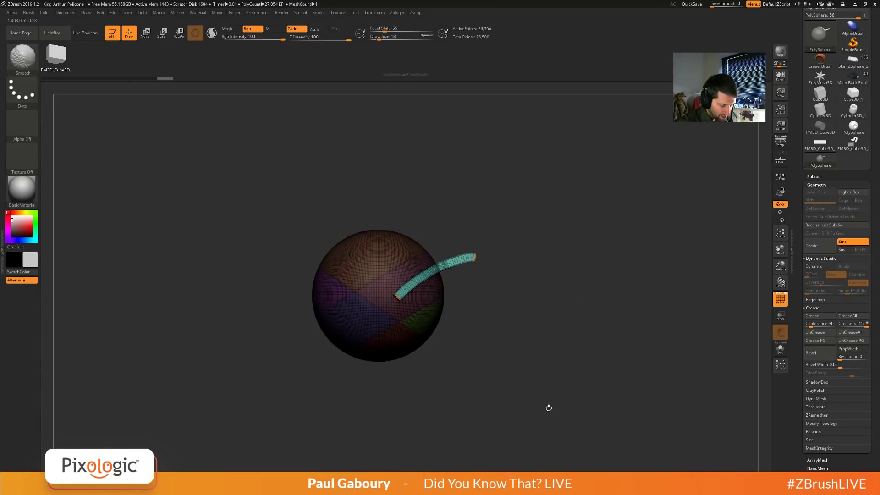
key("ctrl+z")
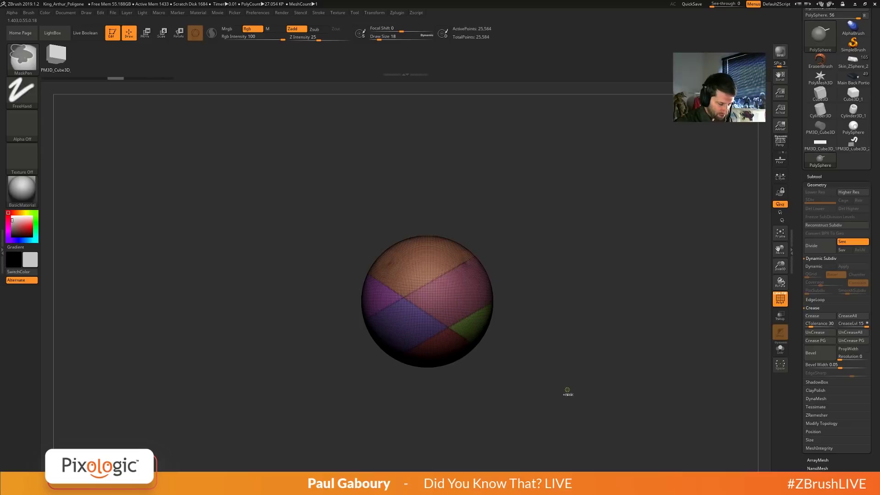
right_click_drag(545, 366, 565, 345, "ctrl")
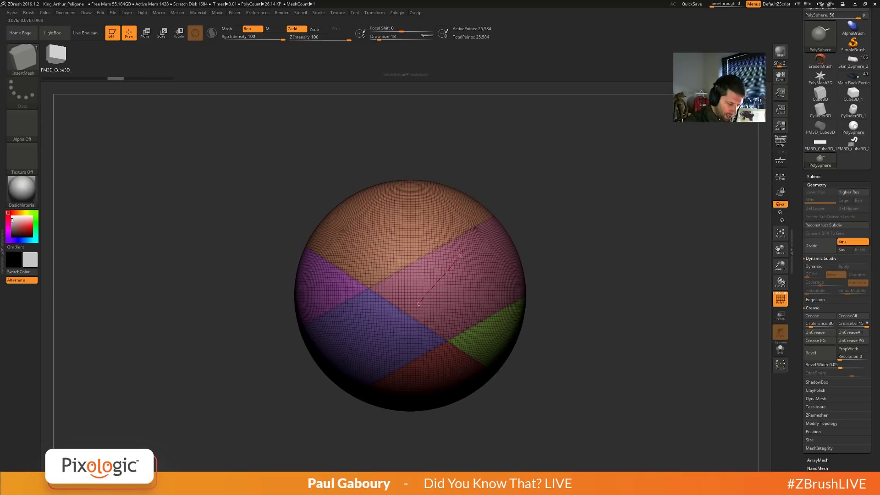
left_click_drag(372, 288, 499, 214)
right_click_drag(551, 265, 562, 285)
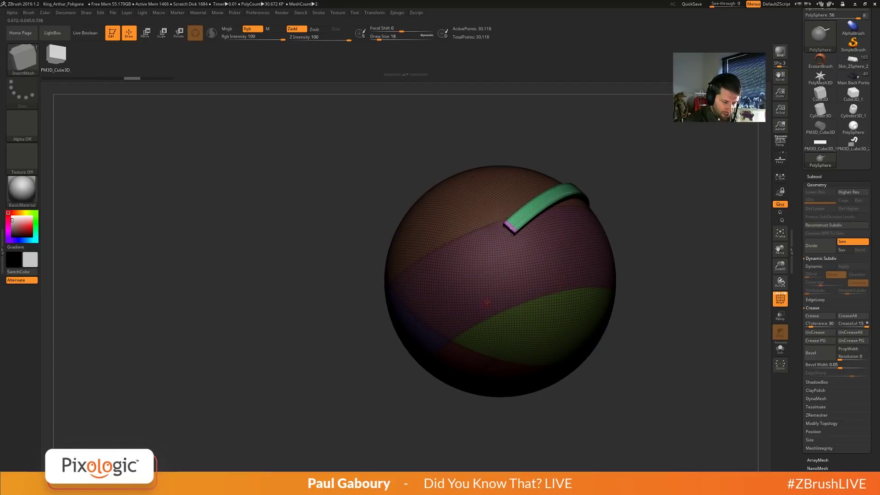
right_click_drag(497, 300, 551, 295)
key("ctrl+z")
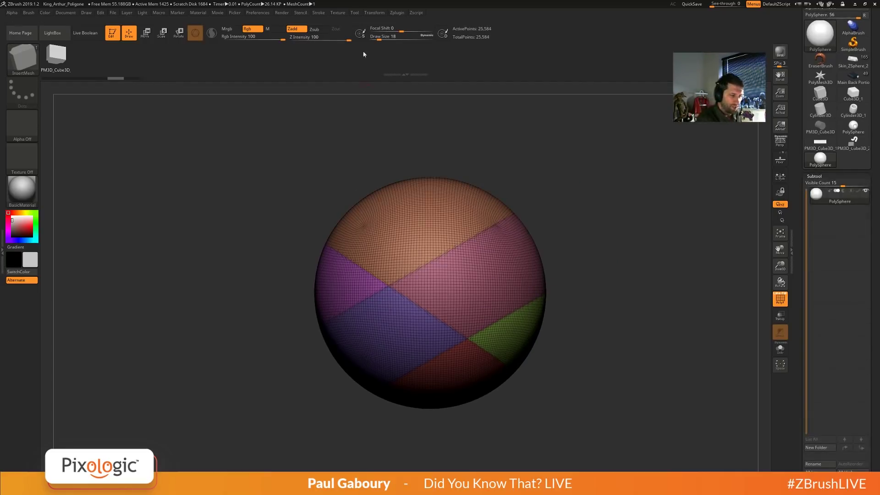
Frame the sphere with curves using only Polygroups, with Border and Creased edges off, and apply the InsertMesh strip to them.
left_click(320, 13)
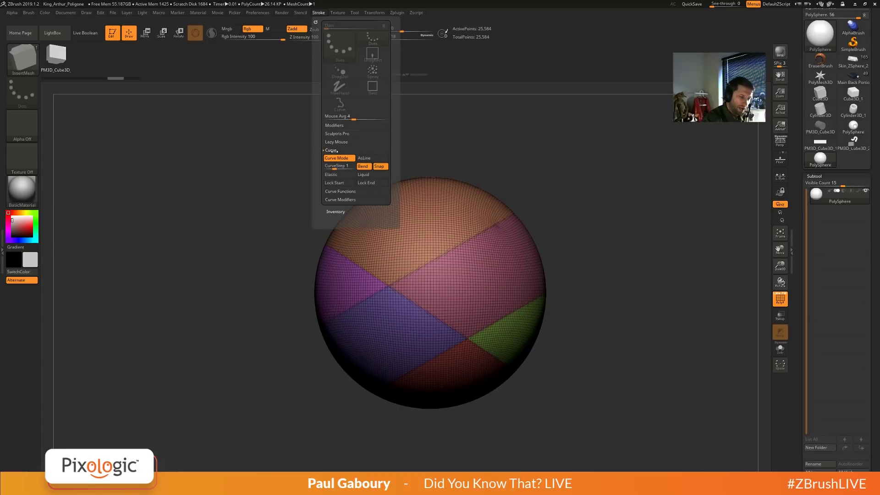
left_click(335, 150)
left_click(345, 158)
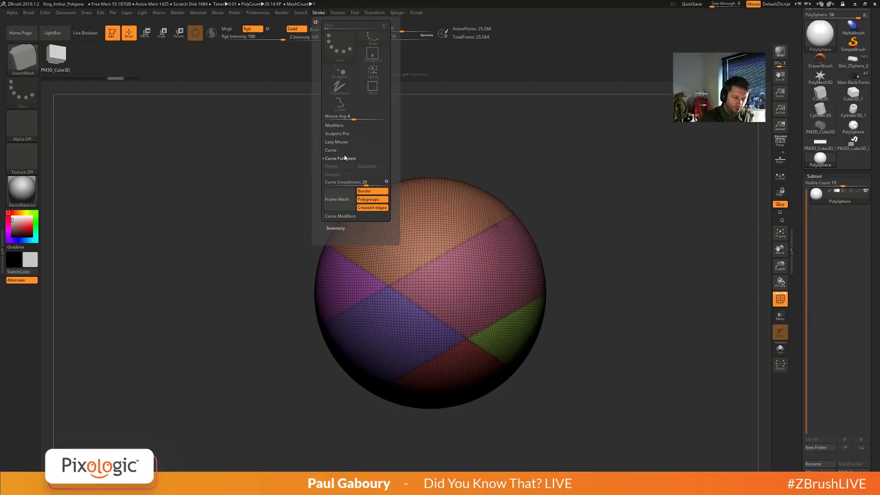
left_click(376, 208)
left_click(372, 191)
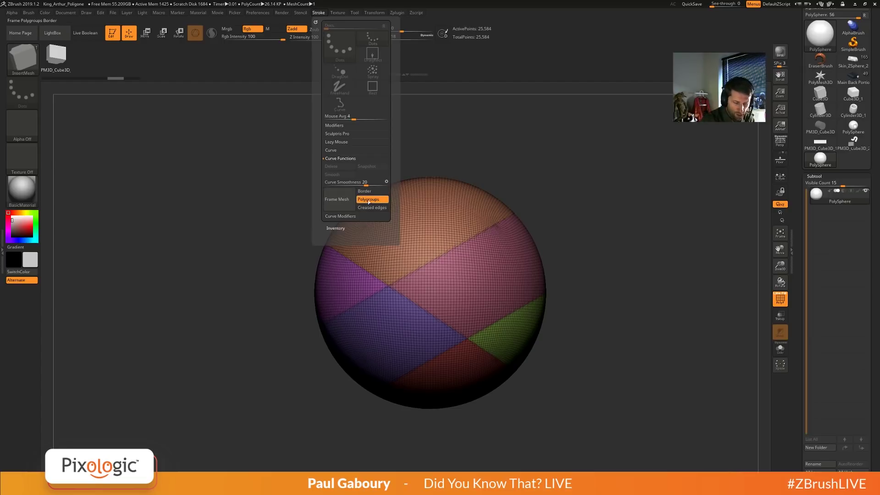
left_click(342, 204)
mouse_move(619, 324)
left_mouse_down()
mouse_move(512, 327)
mouse_move(614, 328)
left_mouse_up()
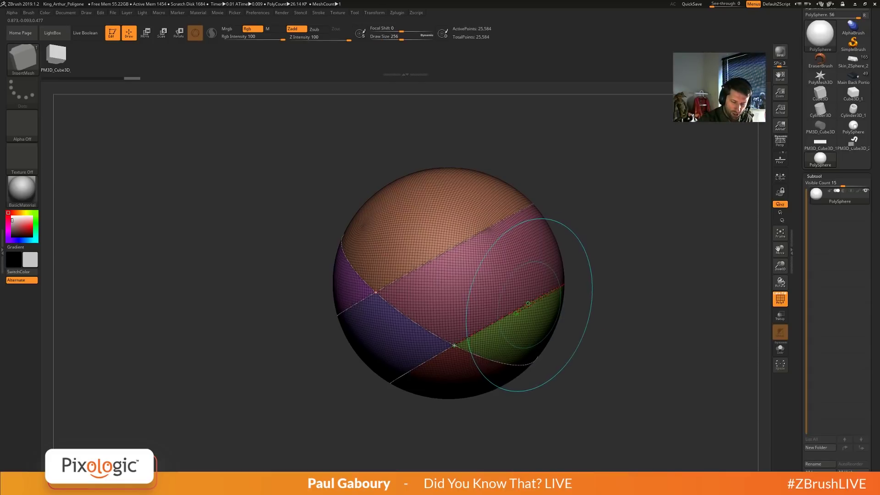
left_click(529, 304)
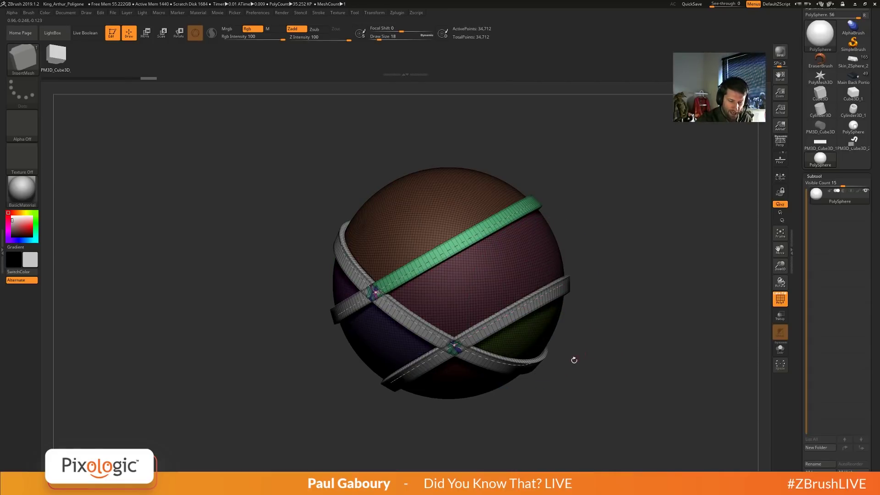
Check the strips around the sphere and clear the mask from the mesh.
mouse_move(572, 359)
left_mouse_down()
mouse_move(608, 347)
mouse_move(589, 341)
left_mouse_up()
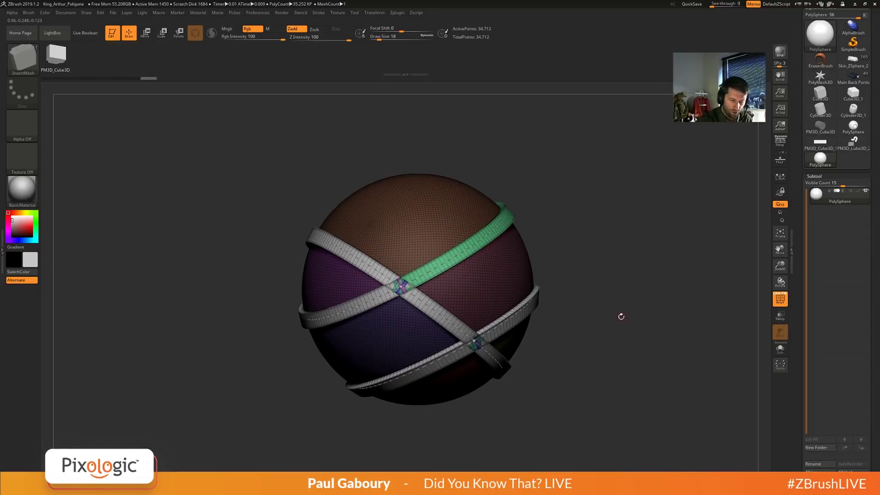
left_click_drag(621, 316, 622, 302)
mouse_move(606, 346)
left_mouse_down()
mouse_move(594, 349)
mouse_move(584, 319)
left_mouse_up()
key("ctrl")
left_click_drag(598, 357, 595, 344)
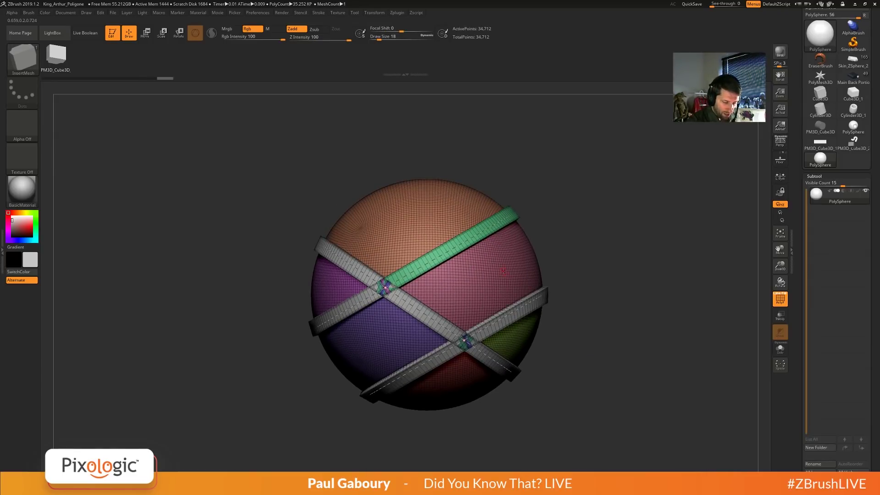
Hide all the inserted strips, leaving only the sphere's polygroups visible.
key("ctrl+shift")
left_click(468, 249, "ctrl+shift")
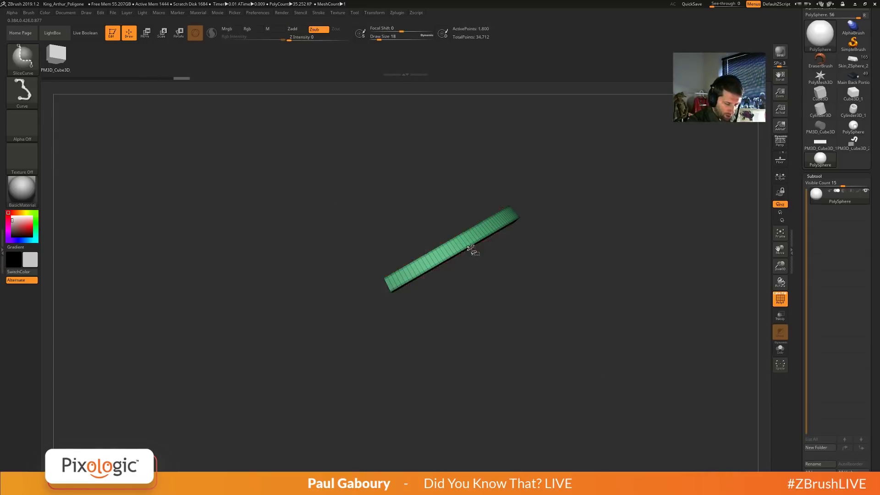
left_click(565, 245, "ctrl+shift")
left_click(499, 274, "ctrl+shift")
left_click(598, 342, "ctrl+shift")
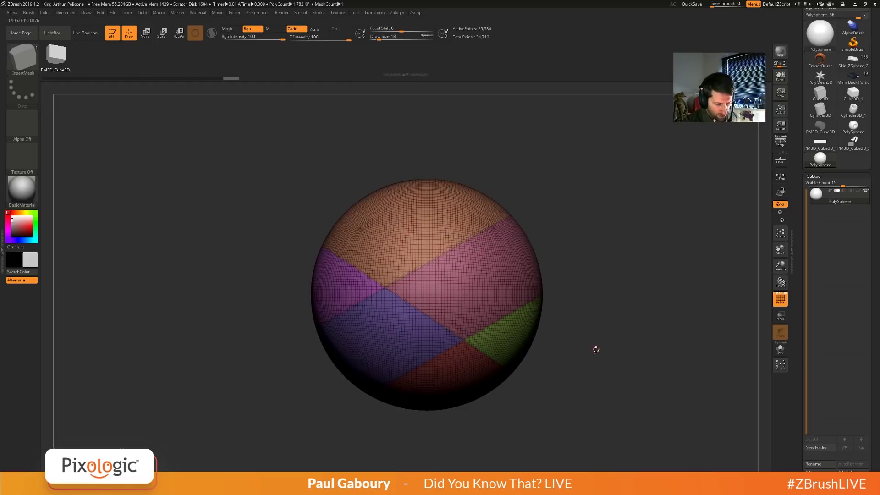
Split the hidden strips off into their own subtool with Split Hidden.
left_click_drag(595, 350, 567, 321, "alt")
left_click_drag(875, 401, 876, 356)
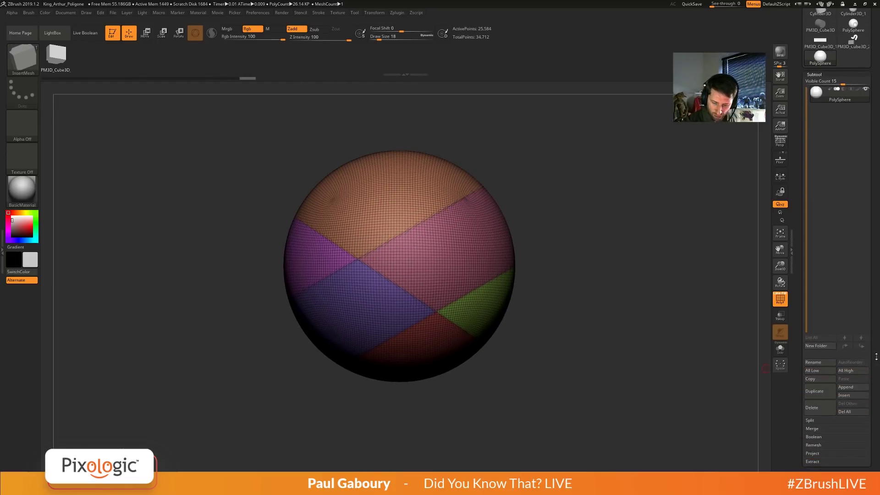
left_click(810, 420)
left_click(817, 428)
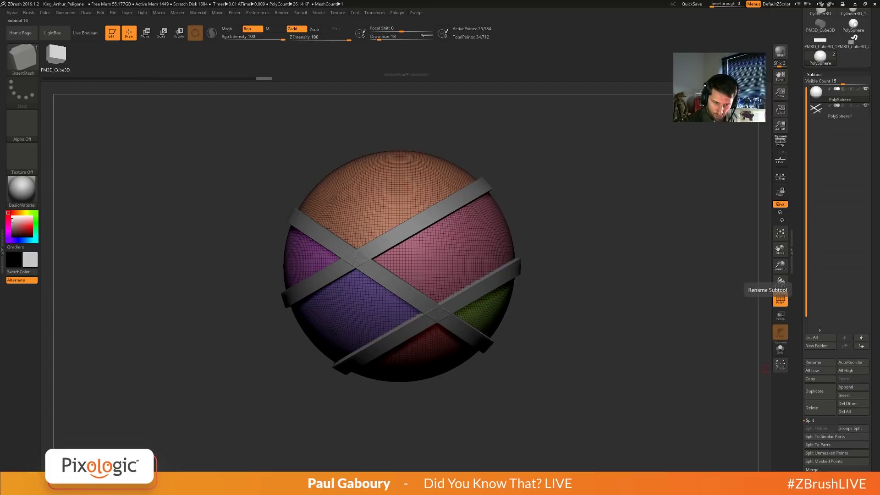
mouse_move(815, 97)
left_click(817, 114)
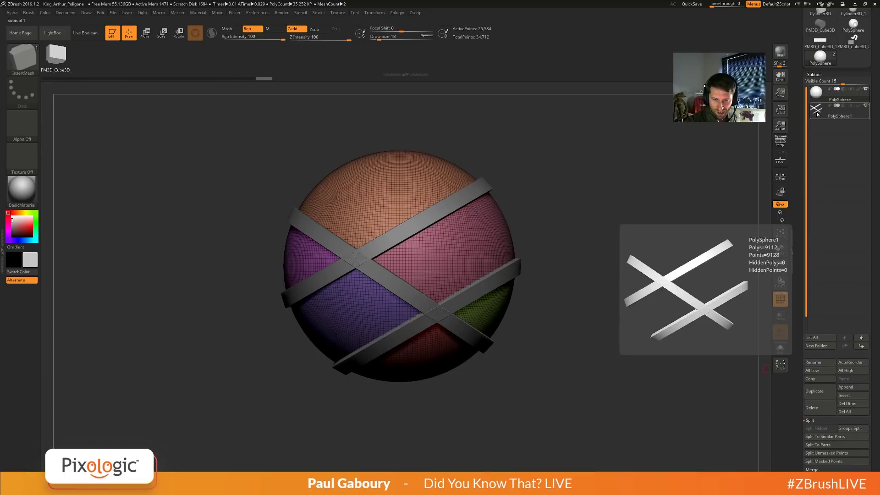
Subdivide both the sphere and the strips subtools, and turn off the polyframe display.
right_click_drag(490, 336, 564, 365, "ctrl")
key("ctrl+d")
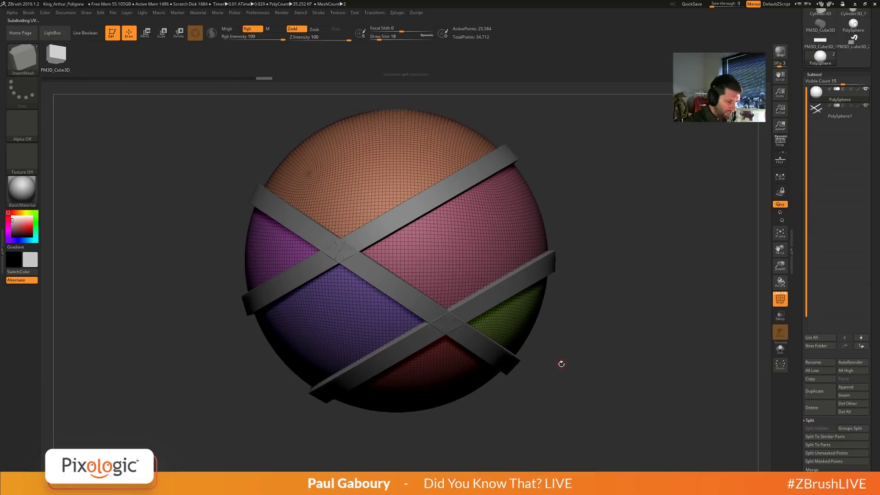
key("Down")
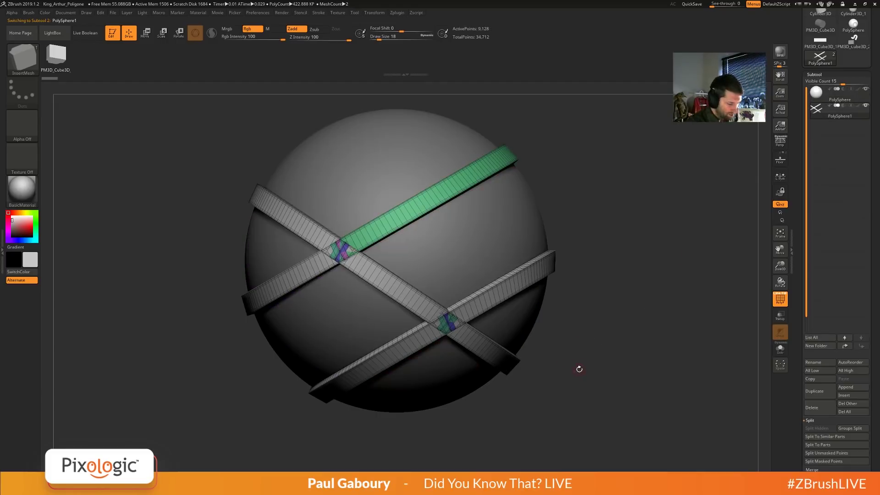
key("shift")
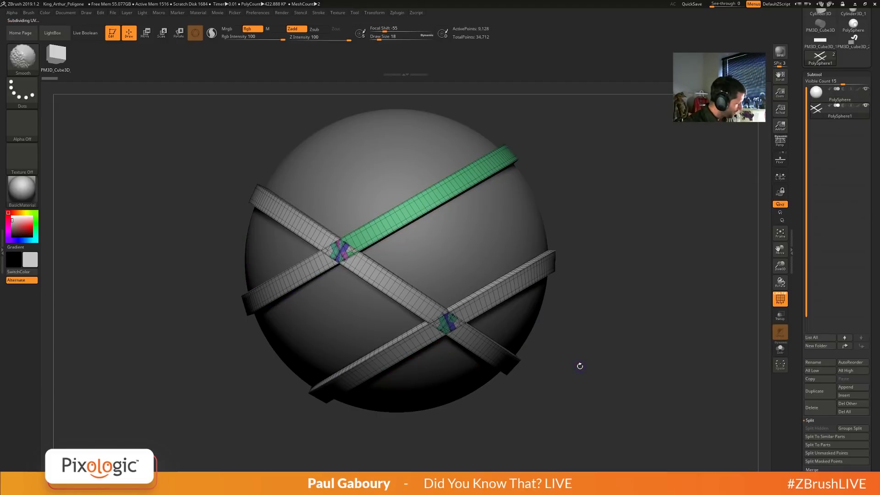
key("shift+f")
key("f")
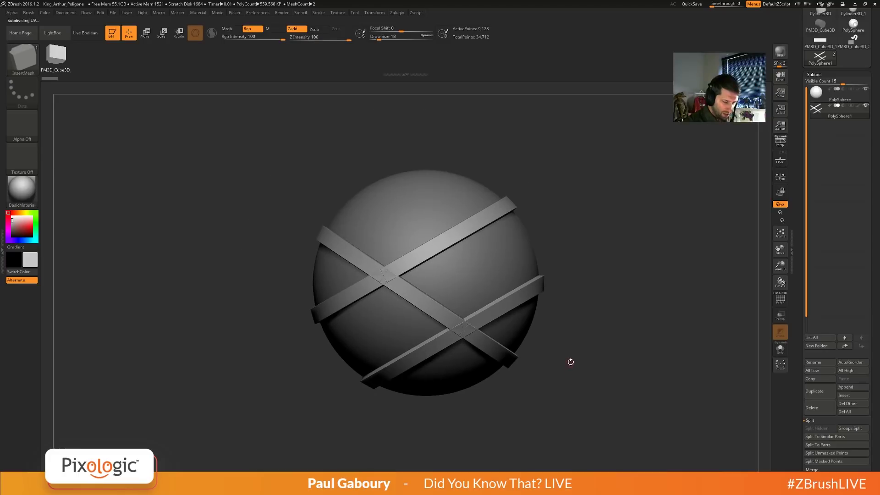
Enable Live Boolean and set the strips subtool to subtract from the sphere.
left_click(88, 34)
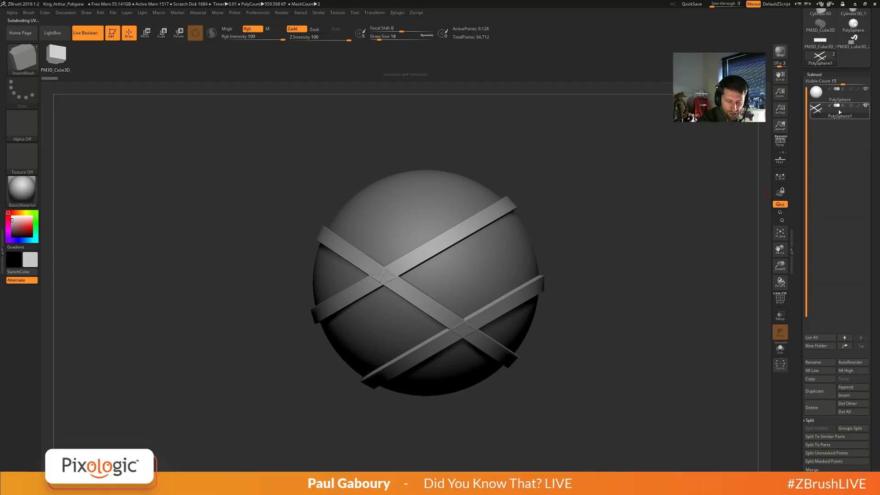
mouse_move(839, 111)
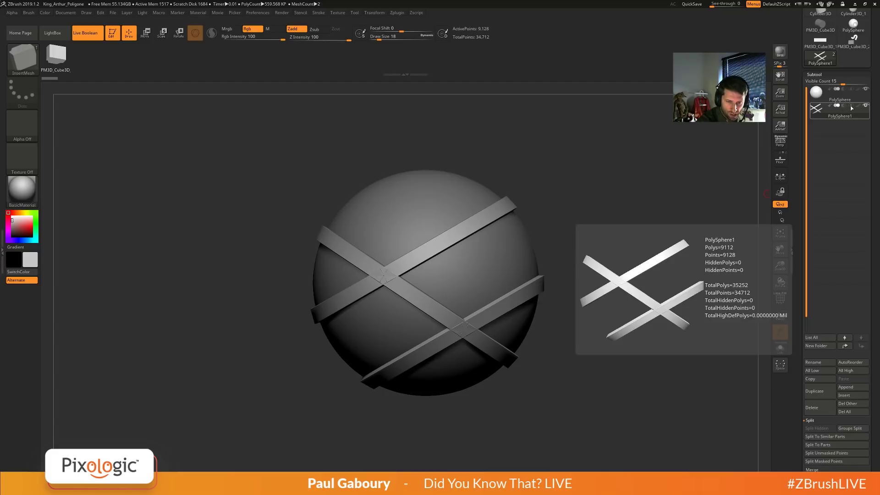
left_click(842, 106)
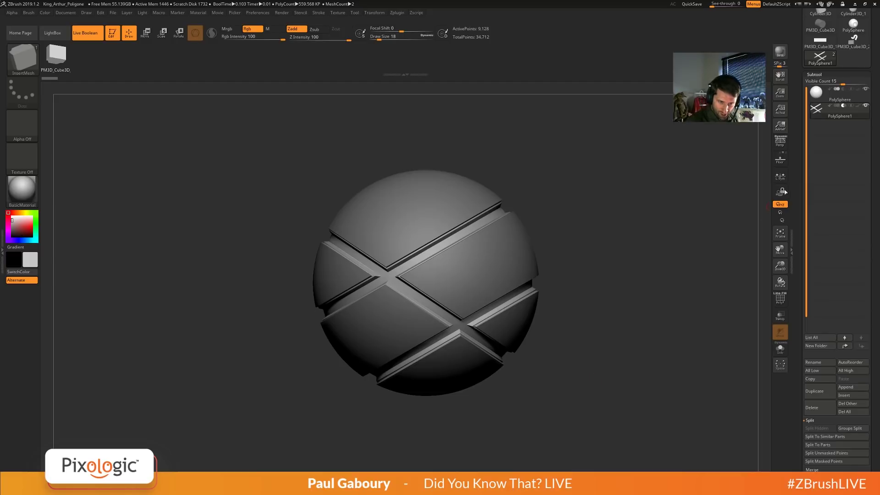
Set the sphere subtool as Start, and toggle the strips' visibility to compare the sphere with and without the cut.
mouse_move(829, 94)
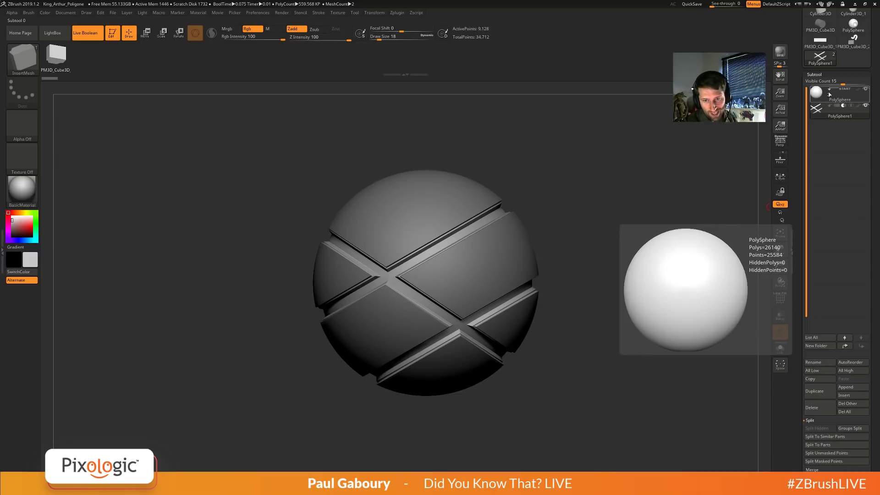
left_click_drag(538, 402, 573, 399)
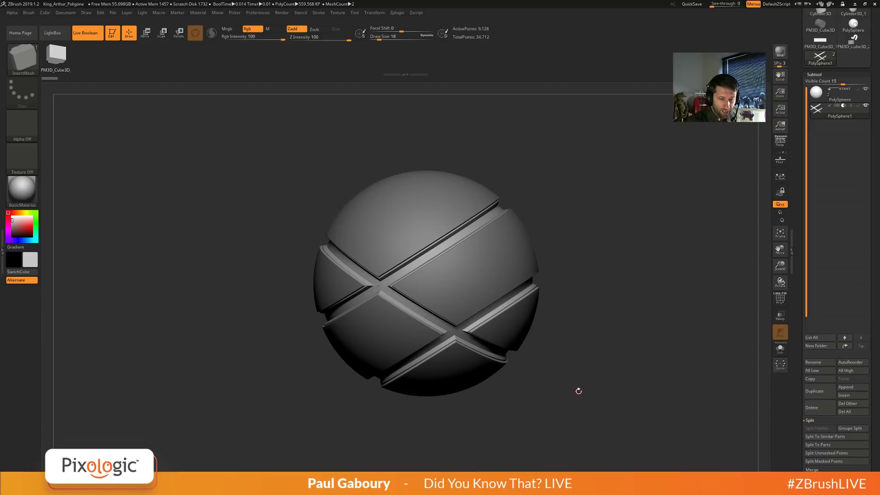
left_click(839, 94)
left_click(866, 105)
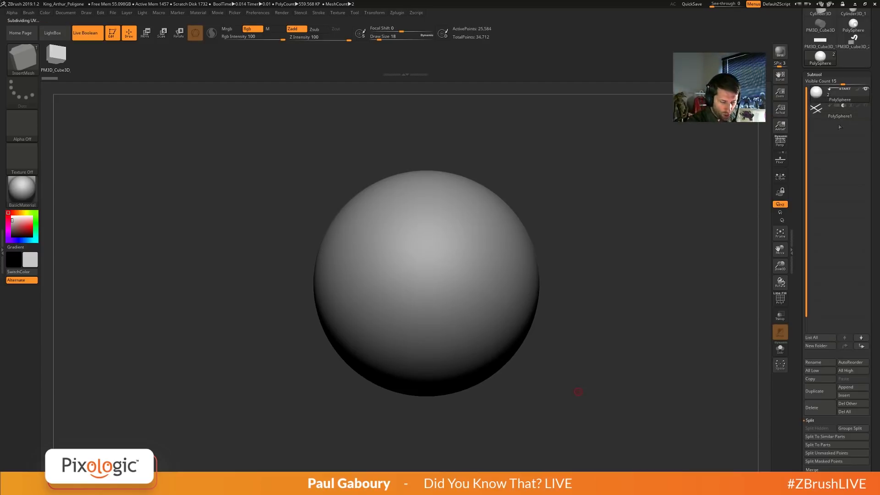
left_click(866, 106)
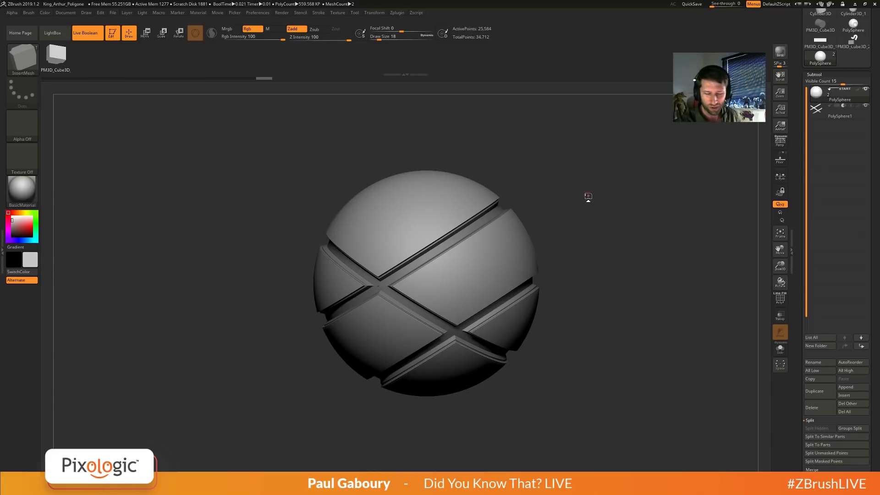
Switch the active tool to Cube3D_1 and turn on the polyframe display.
left_click_drag(814, 75, 815, 149)
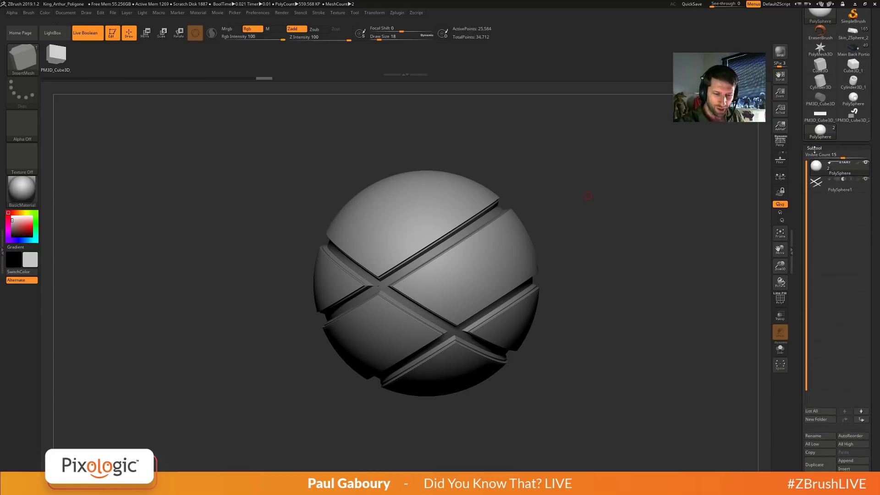
left_click(815, 148)
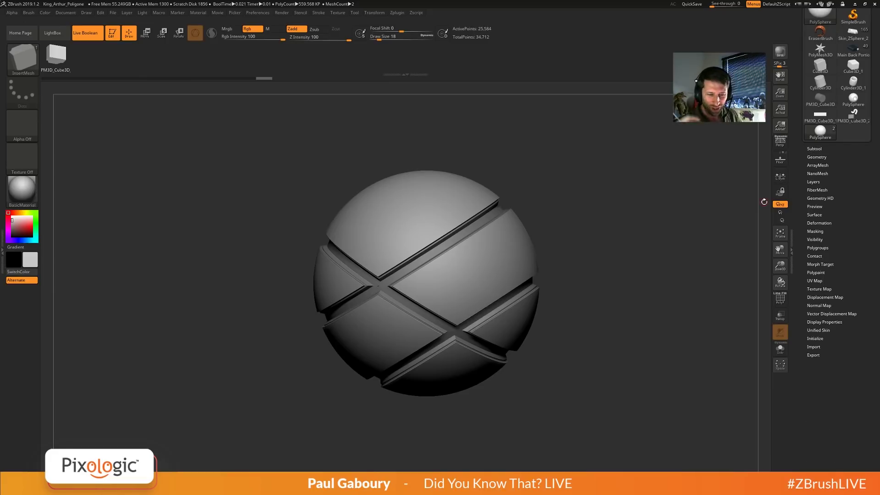
left_click(853, 66)
left_click_drag(568, 338, 576, 348)
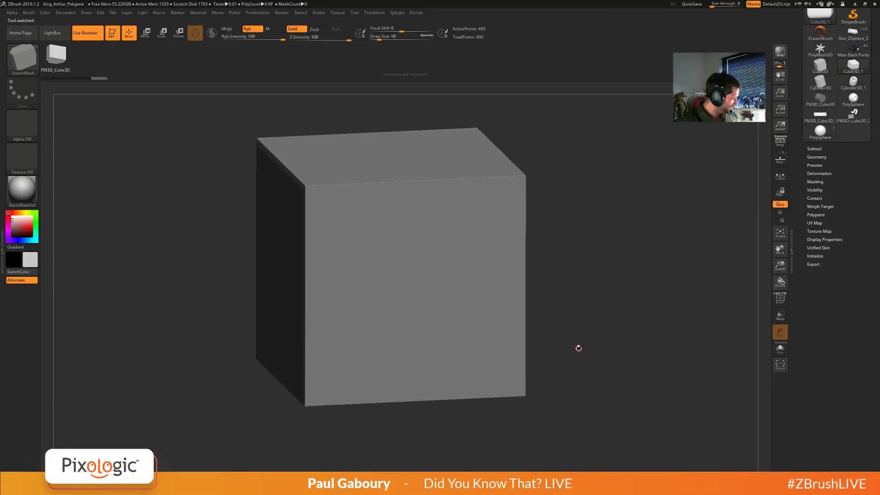
key("shift+f")
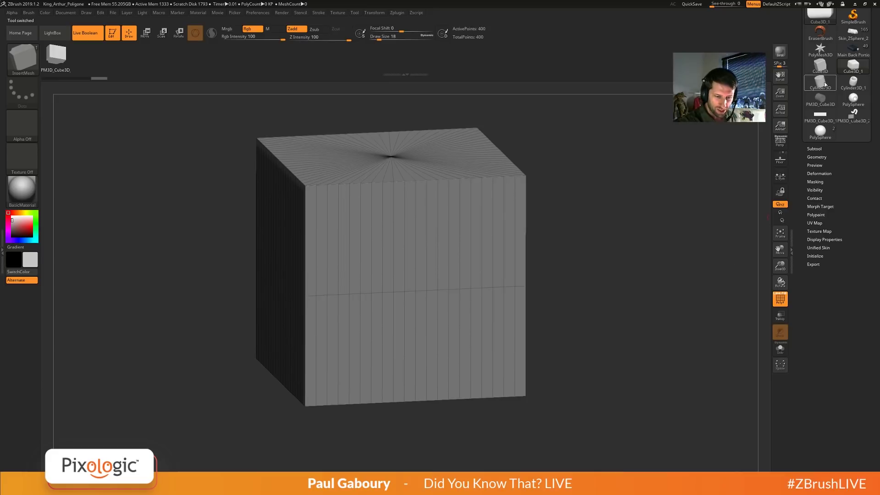
Switch the active tool to the flat box PM3D_Cube3D_1 and show the floor grid beneath it.
left_click_drag(850, 183, 852, 216)
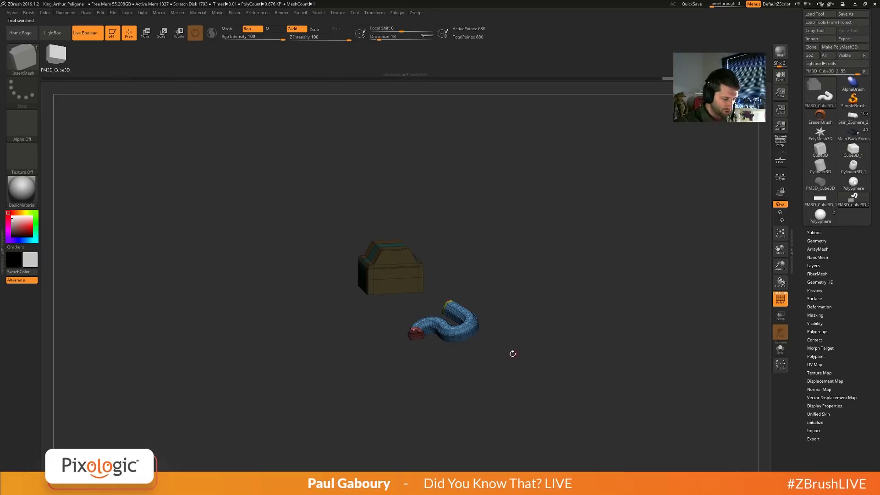
left_click(820, 198)
right_click_drag(541, 323, 568, 293, "ctrl")
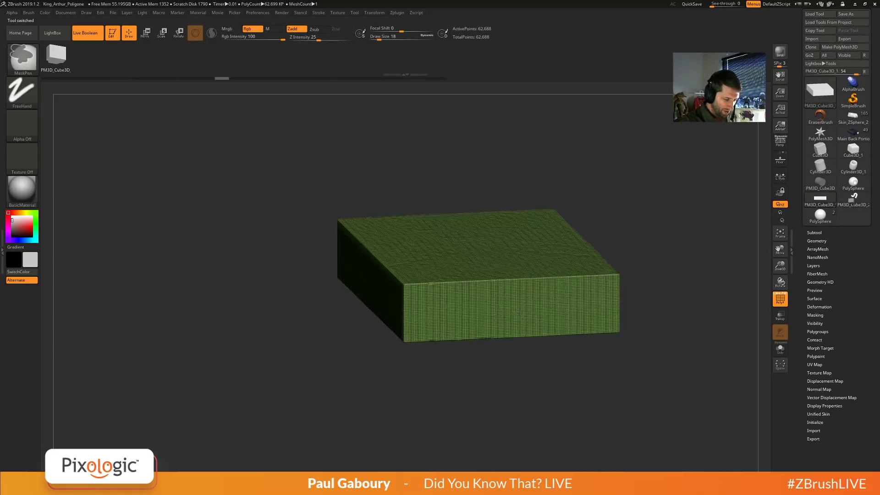
right_click_drag(650, 339, 682, 350, "shift")
right_click_drag(681, 350, 592, 349, "alt")
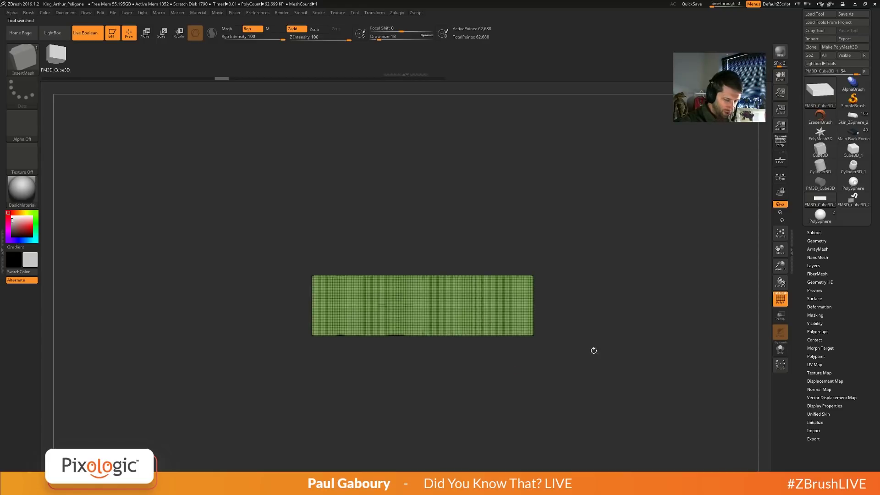
left_click(780, 159)
left_click_drag(594, 338, 550, 202)
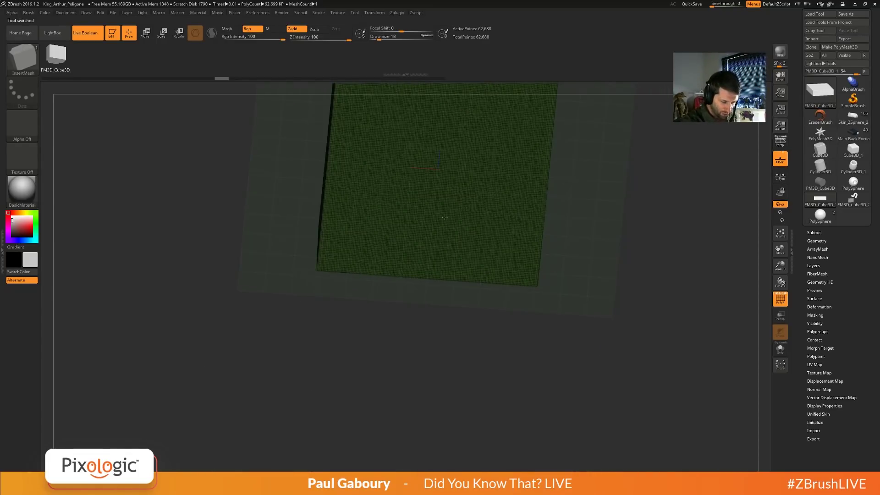
Show the block from the front without the floor grid, and choose the ClipCurve brush with a draw size of 101.
left_click_drag(444, 218, 726, 254)
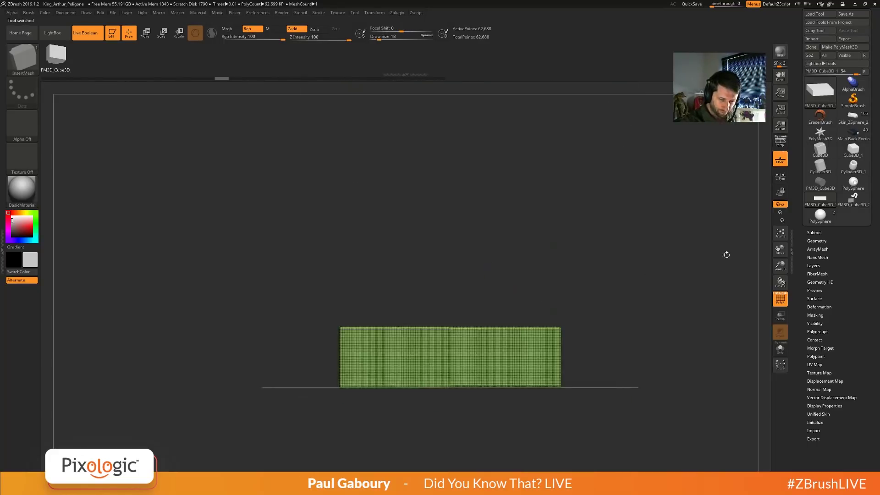
left_click(780, 159)
left_click(22, 58, "ctrl+shift")
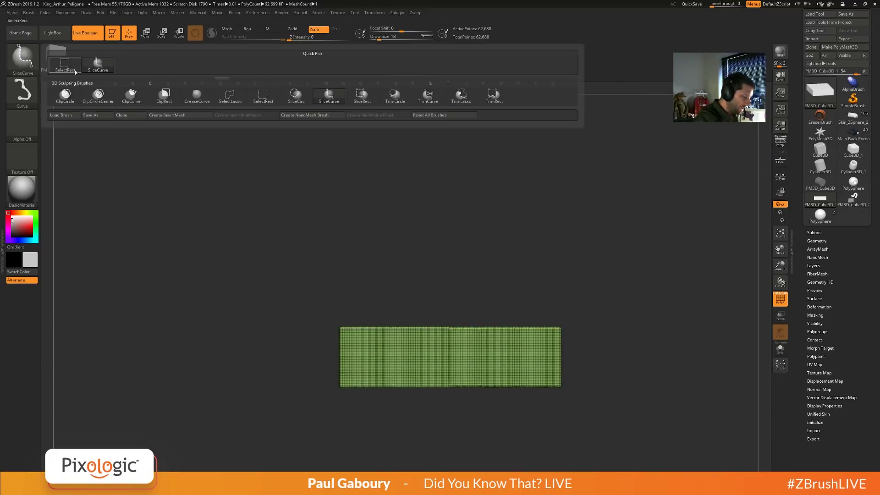
left_click(167, 115)
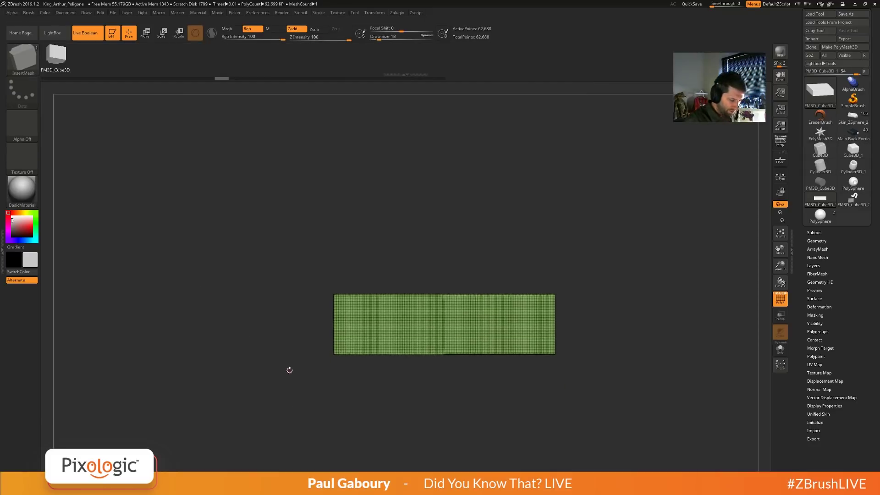
type("s101")
key("Return")
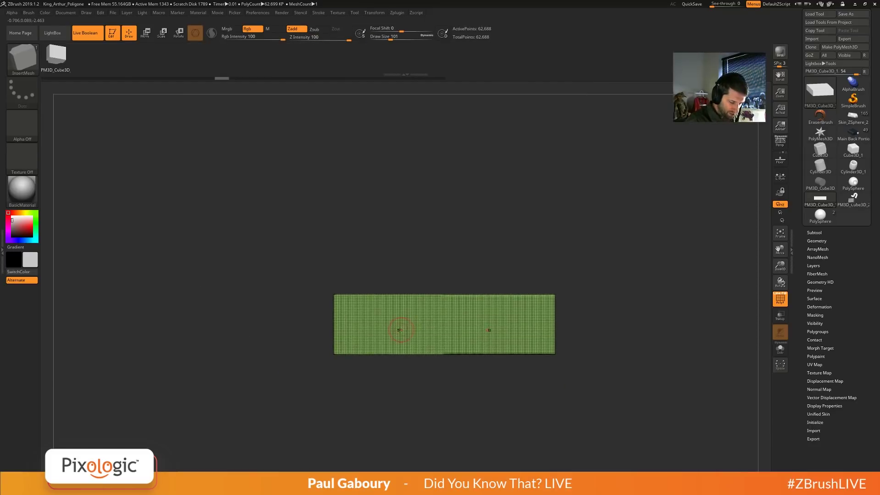
Try a symmetrical diagonal clip across the block's two upper corners, and undo it.
key("ctrl+shift")
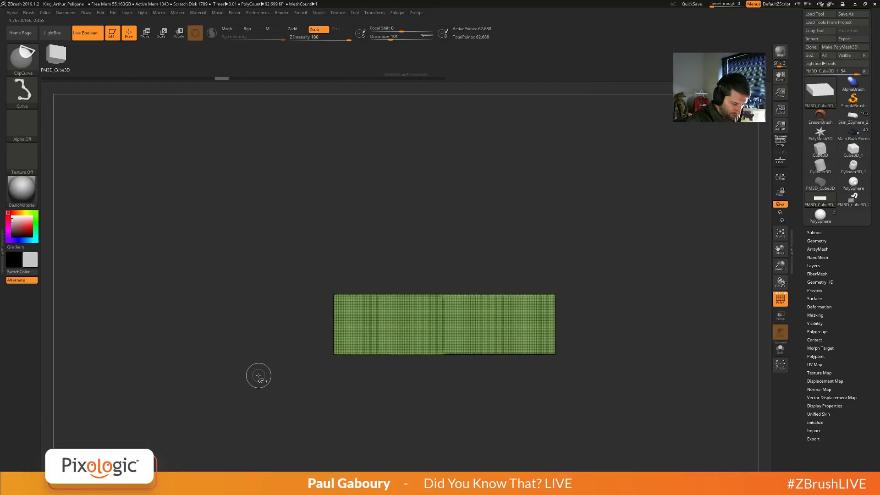
mouse_move(258, 376)
left_mouse_down("ctrl+shift")
mouse_move(526, 186)
mouse_move(364, 297)
mouse_move(394, 290)
mouse_move(417, 265)
mouse_move(495, 288)
mouse_move(536, 213)
mouse_move(361, 242)
mouse_move(442, 301)
mouse_move(395, 288)
mouse_move(449, 237)
mouse_move(414, 236)
mouse_move(413, 197)
mouse_move(489, 198)
mouse_move(479, 113)
left_mouse_up("ctrl+shift")
left_click_drag(449, 405, 460, 385)
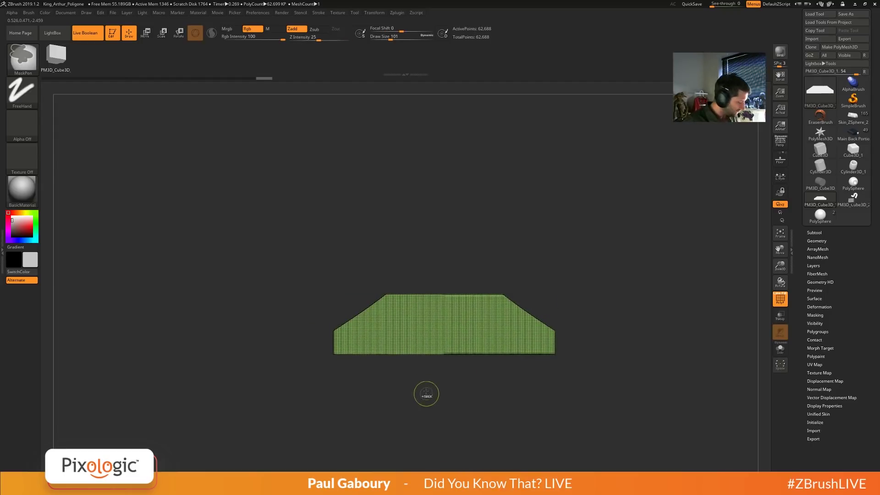
key("ctrl+z")
Clip the block's two upper side corners symmetrically with a diagonal ClipCurve cut.
left_click_drag(279, 356, 468, 226, "ctrl+shift")
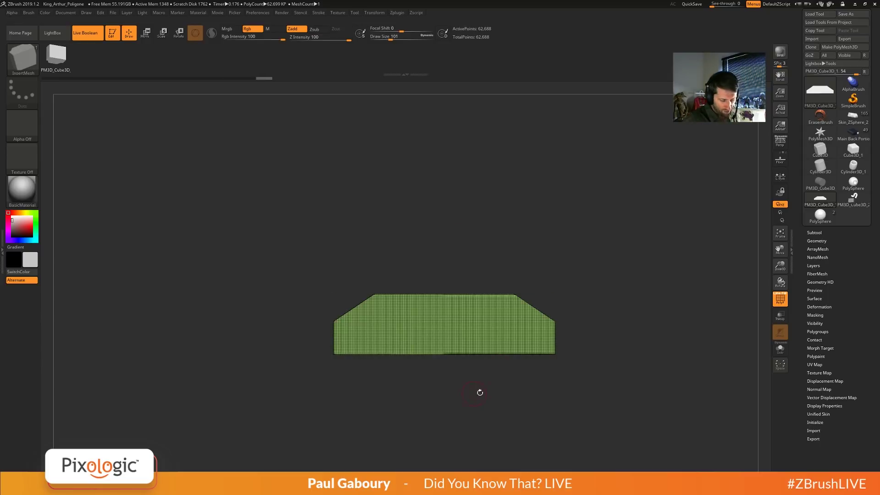
In side view, mask everything except the block's bottom strip, move that strip down about 0.48 units, and clear the mask.
left_click_drag(479, 390, 574, 405)
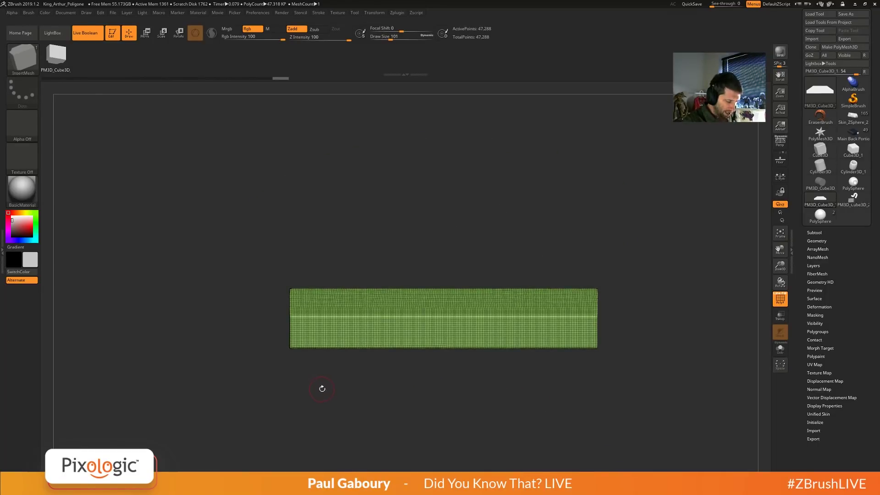
left_click_drag(651, 411, 260, 337, "ctrl")
left_click(259, 337, "ctrl")
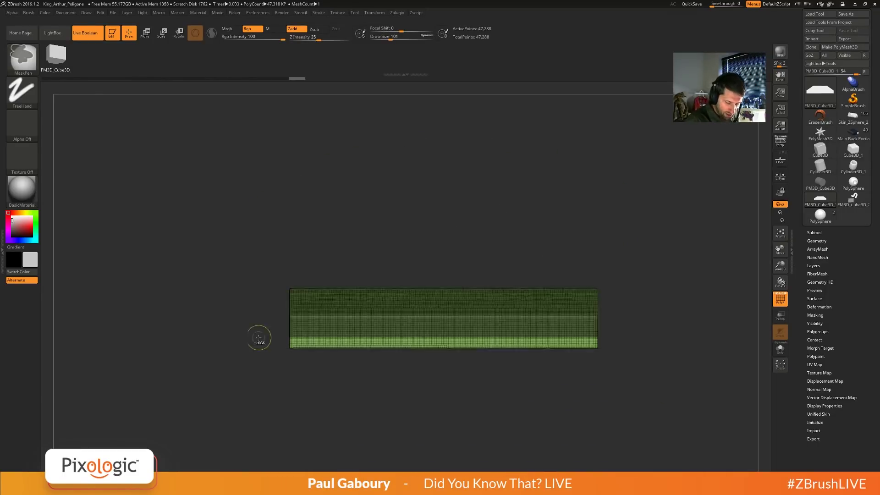
key("w")
left_click_drag(443, 279, 444, 307)
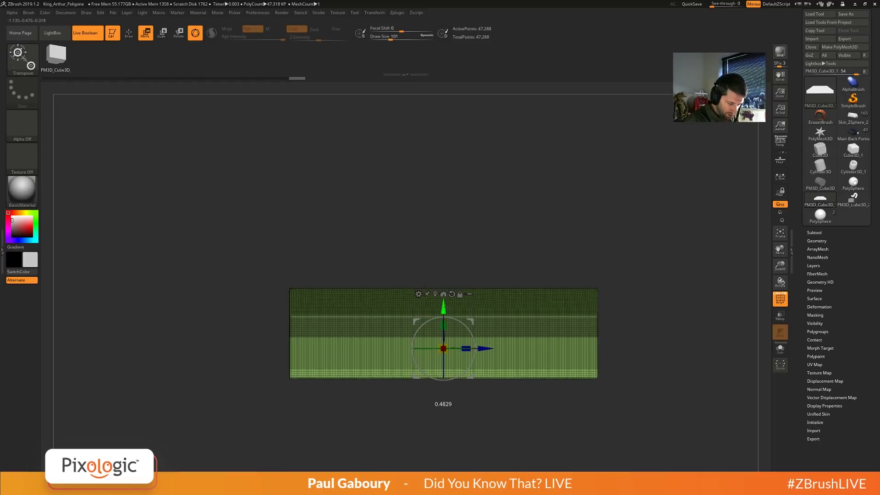
left_click_drag(653, 403, 646, 362, "ctrl")
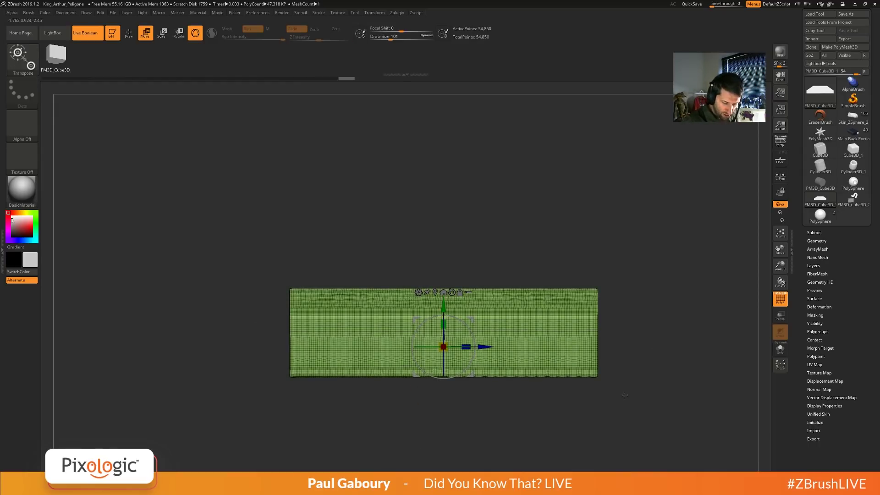
Clip a long slope from the middle of the block's top down to one end face, and remesh the block.
mouse_move(625, 396)
left_mouse_down("shift")
mouse_move(575, 408)
mouse_move(622, 407)
left_mouse_up("shift")
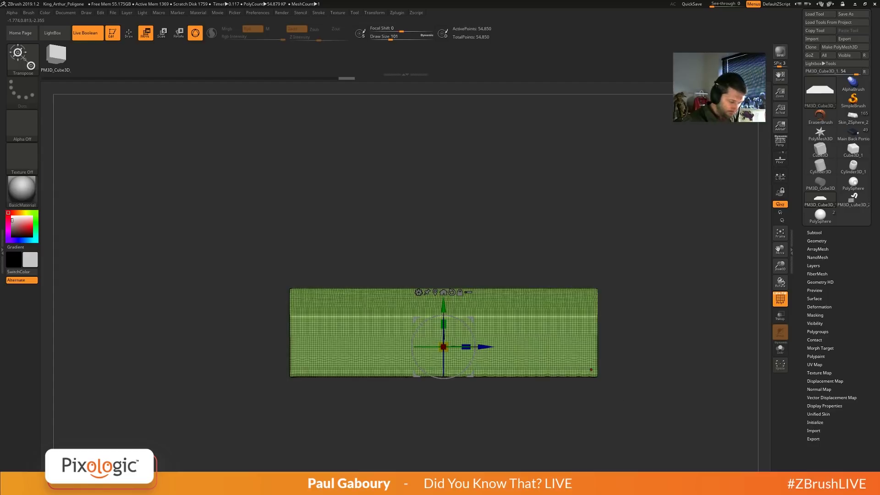
key("q")
mouse_move(430, 273)
left_mouse_down("ctrl+shift")
mouse_move(691, 365)
mouse_move(696, 376)
left_mouse_up("ctrl+shift")
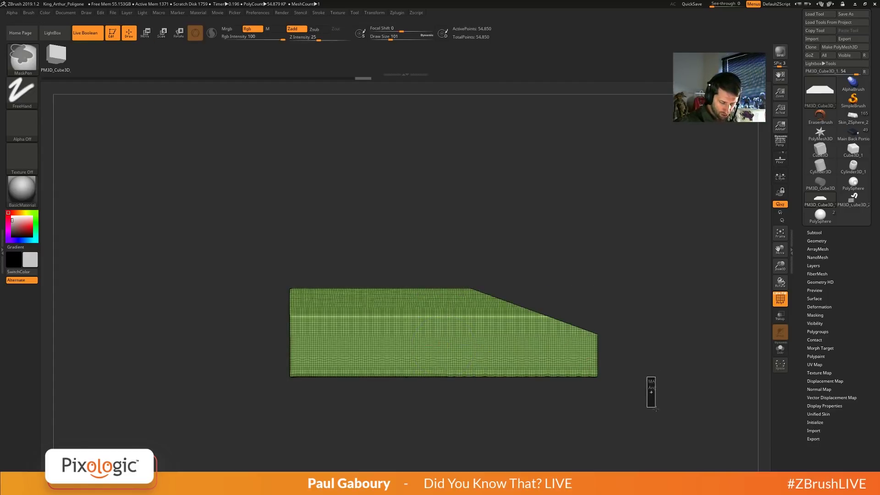
mouse_move(662, 400)
left_mouse_down()
mouse_move(614, 387)
mouse_move(599, 418)
mouse_move(605, 395)
left_mouse_up()
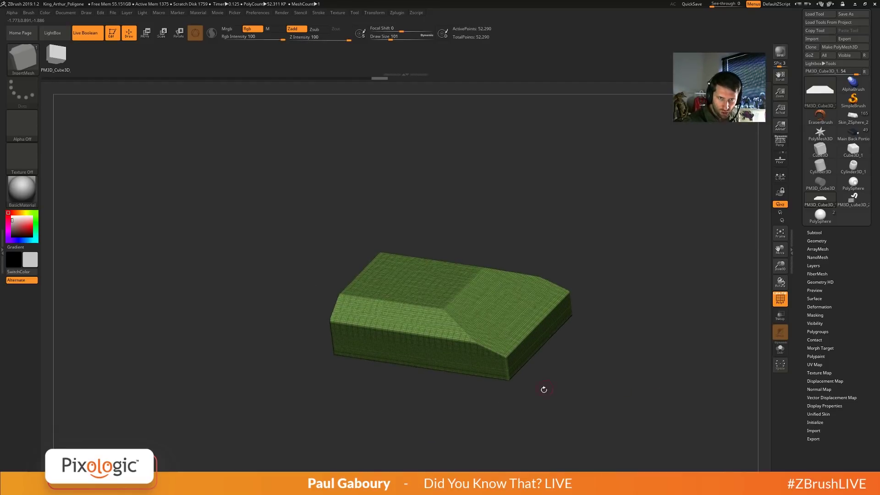
Examine the clipped block's bevelled faces and mesh density from an angled view and in close-up.
left_click_drag(543, 390, 548, 377, "shift")
left_click_drag(426, 355, 498, 404, "alt")
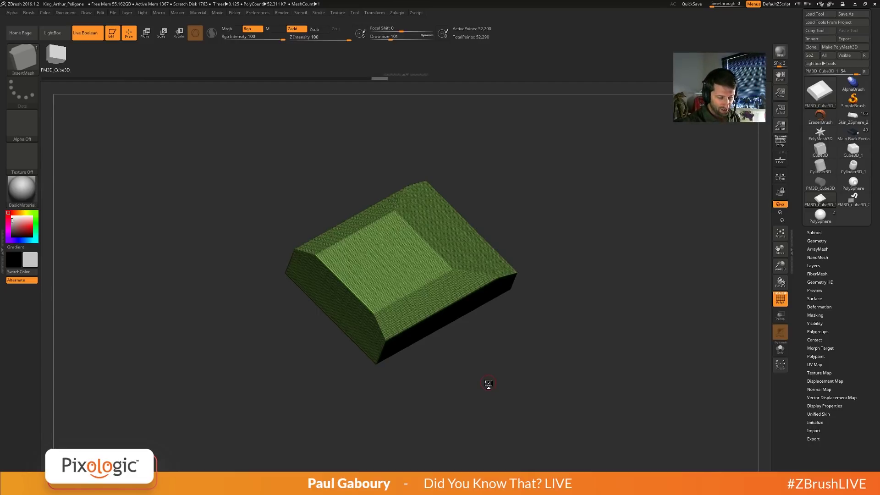
left_click_drag(521, 360, 527, 323)
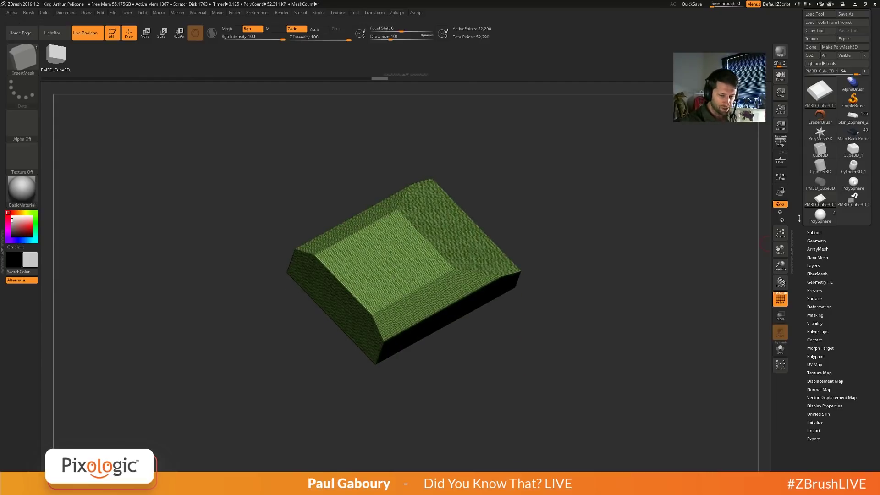
mouse_move(821, 197)
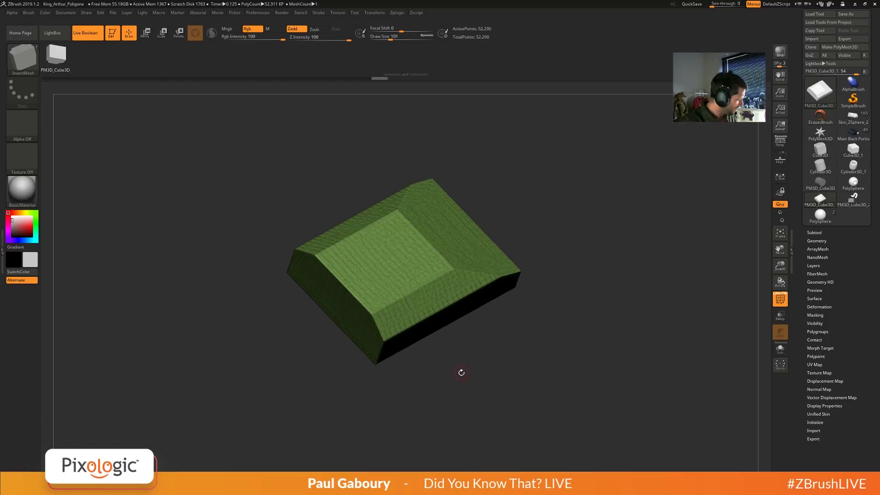
mouse_move(461, 372)
left_mouse_down("alt")
mouse_move(497, 363)
mouse_move(471, 308)
left_mouse_up("alt")
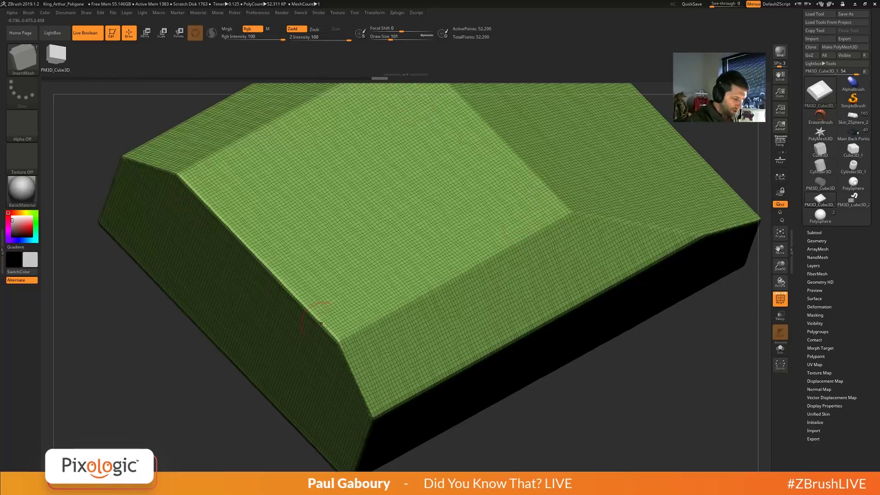
mouse_move(528, 405)
right_mouse_down("ctrl")
mouse_move(524, 386)
mouse_move(508, 386)
right_mouse_up("ctrl")
right_click_drag(508, 385, 489, 399, "alt")
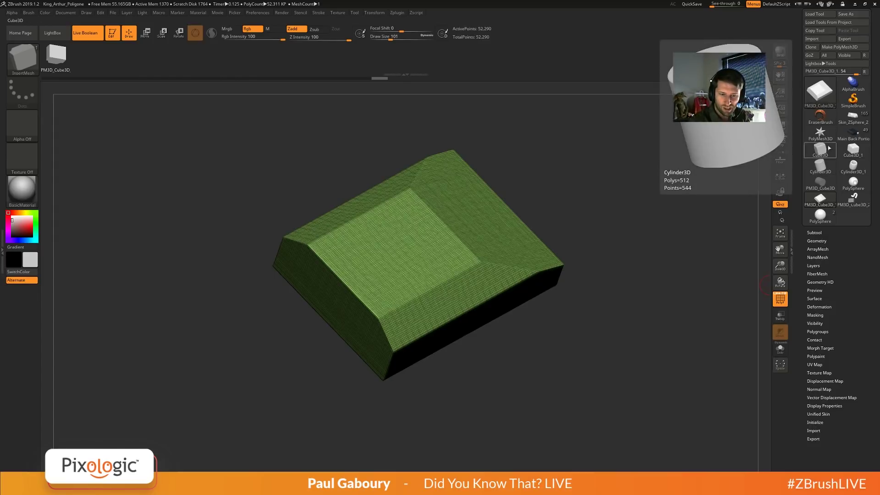
View the spaceship stored in the Main Back Portion tool and return to the clipped PM3D_Cube3D_1 block.
left_click(823, 92)
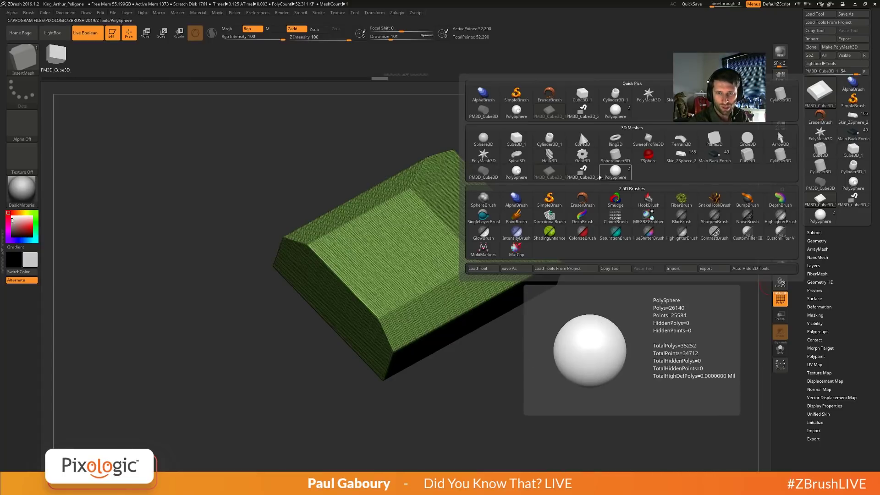
left_click(713, 157)
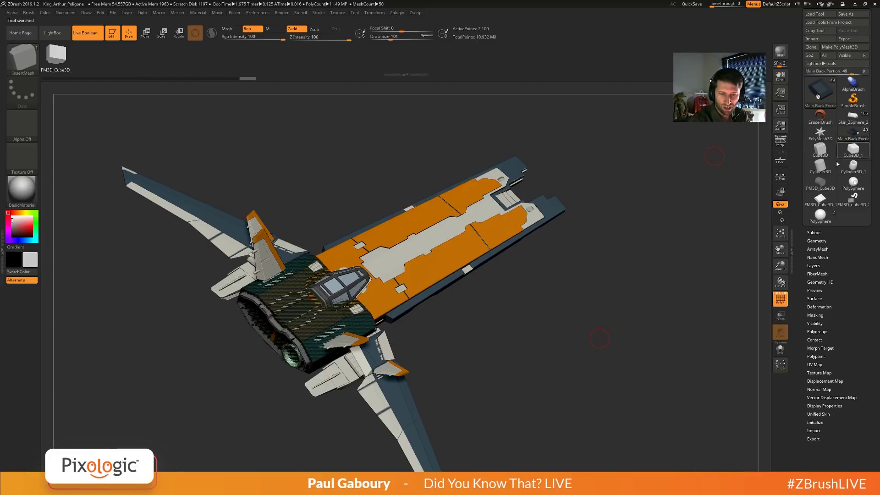
mouse_move(833, 156)
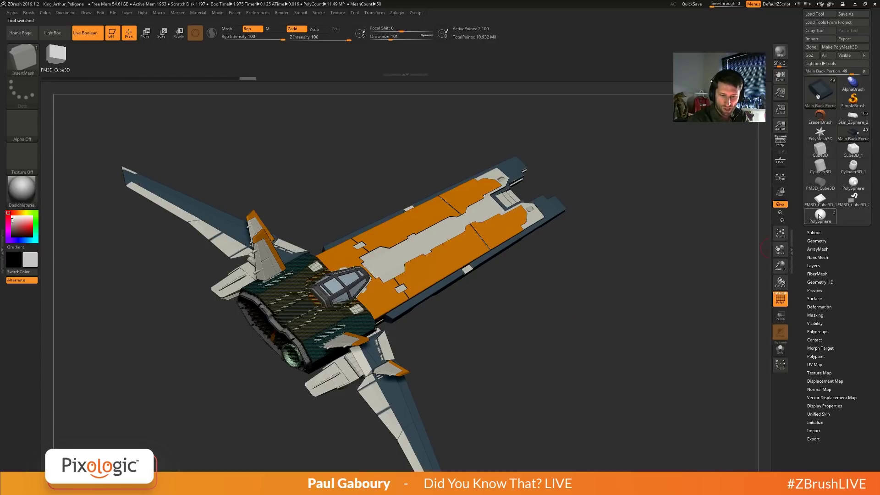
mouse_move(820, 201)
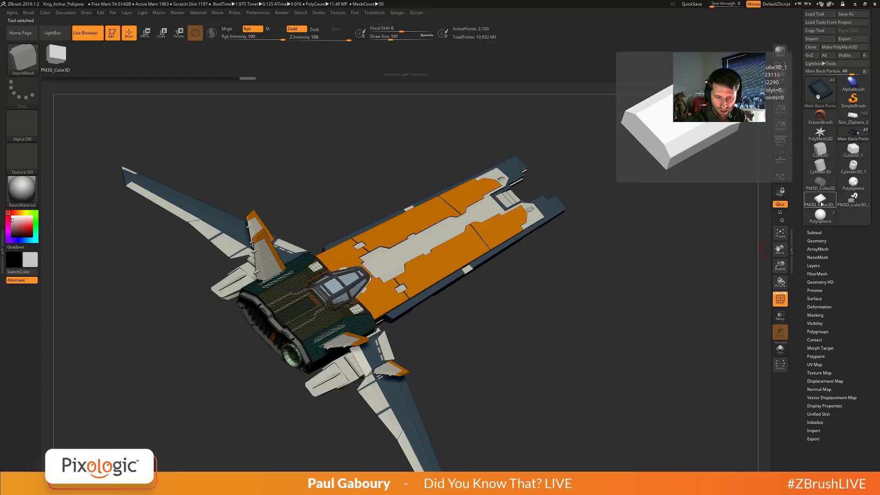
left_click(821, 201)
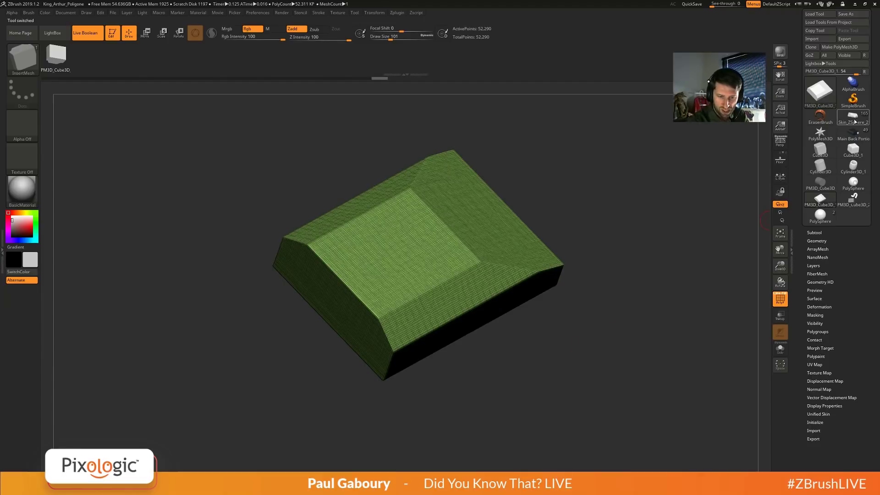
Switch to the Skin_ZSphere_2 robot model, turn it to a front view, and hide the polyframe.
left_click(853, 118)
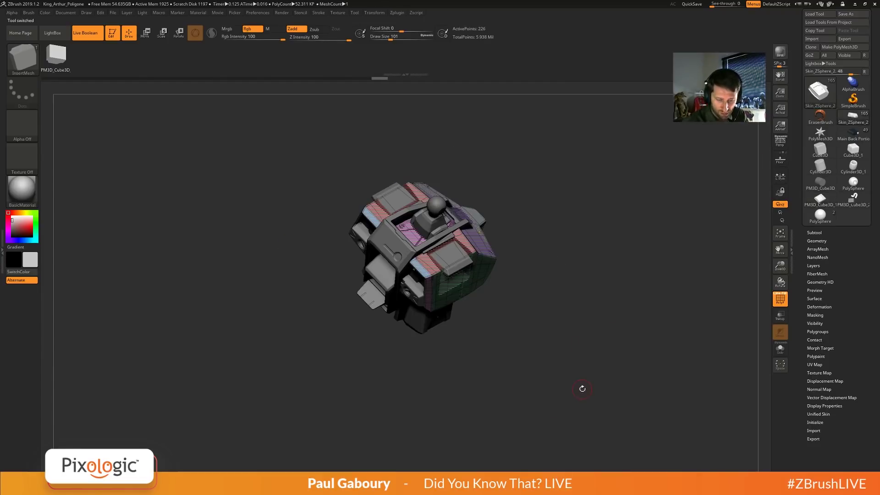
left_click_drag(564, 416, 552, 361)
key("shift+f")
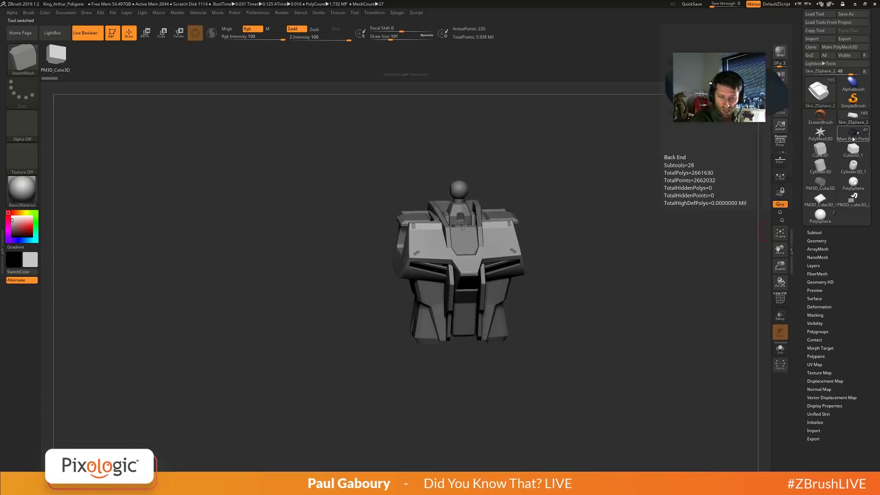
Reset the tool palette's list of recently used tools to its short configuration.
mouse_move(820, 200)
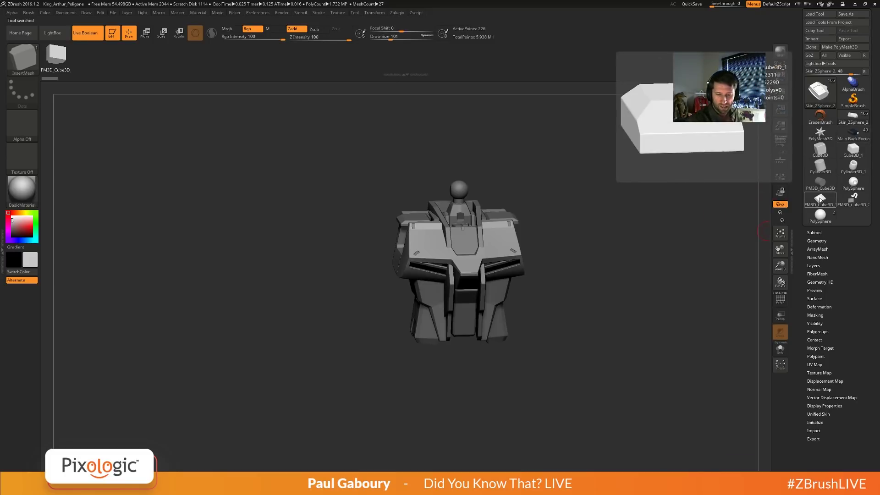
left_click(821, 92)
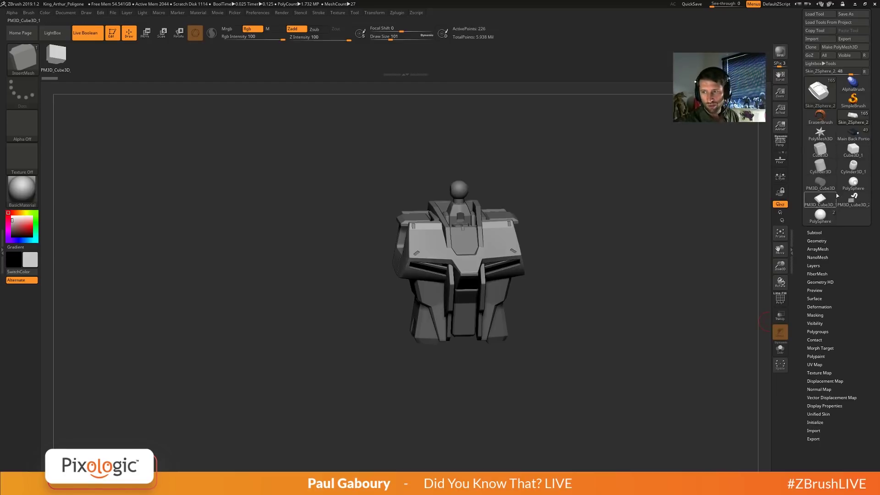
mouse_move(837, 197)
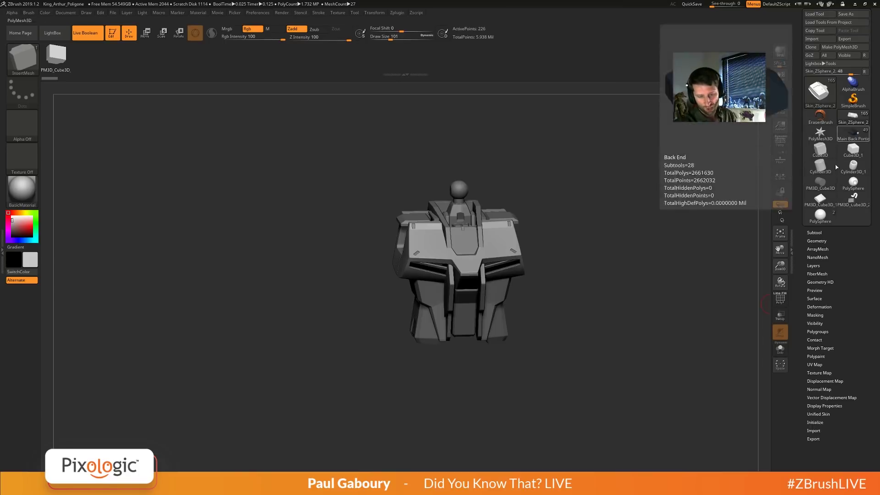
left_click(864, 72)
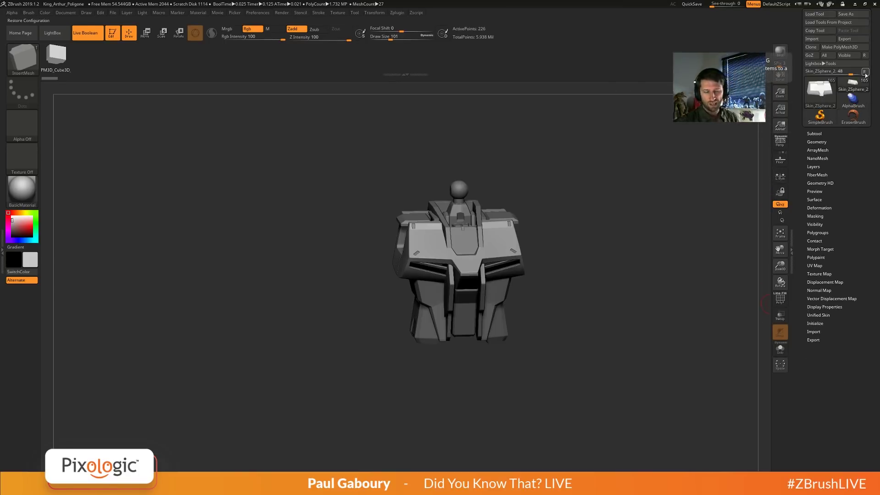
Look up the PM3D_Cube3D_1 block in the full list of 3D meshes.
left_click(821, 98)
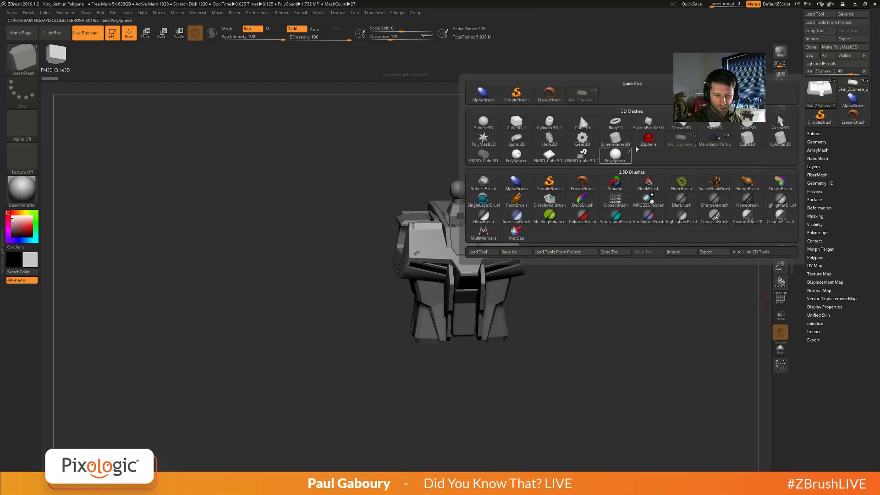
mouse_move(564, 157)
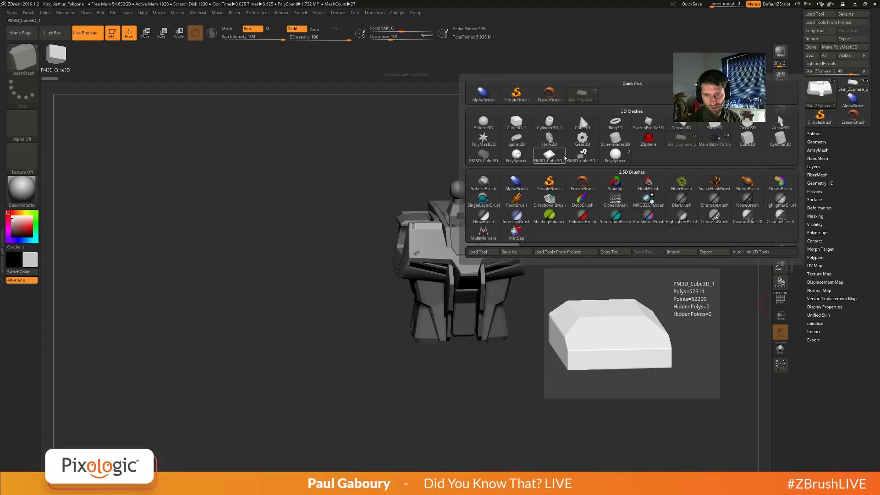
Inspect the robot torso from several angles and expand its Subtool list.
left_click_drag(455, 383, 501, 383)
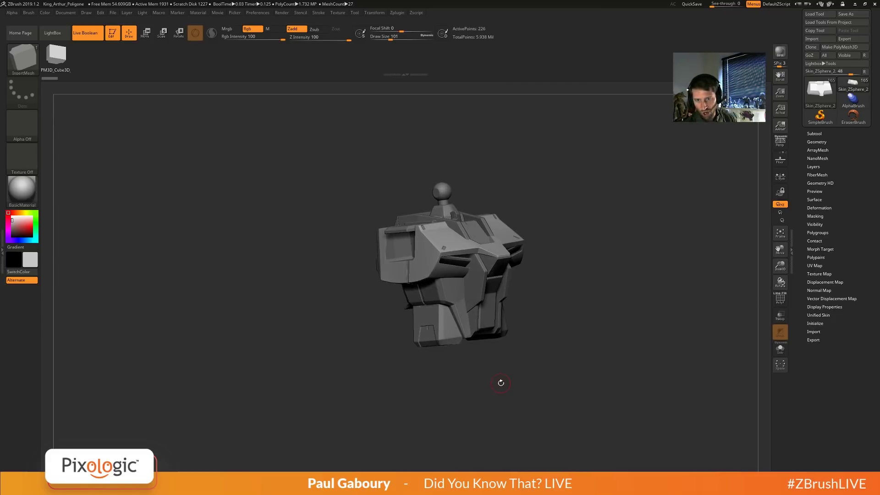
left_click_drag(545, 364, 588, 373)
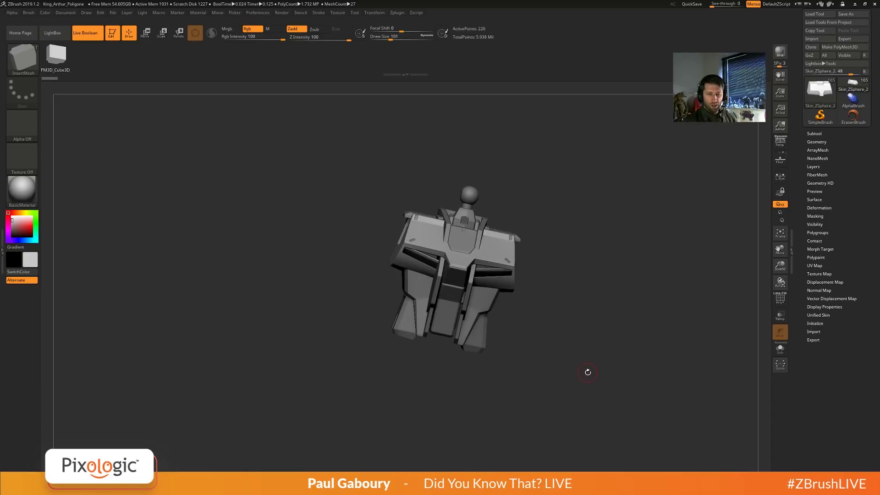
left_click(818, 133)
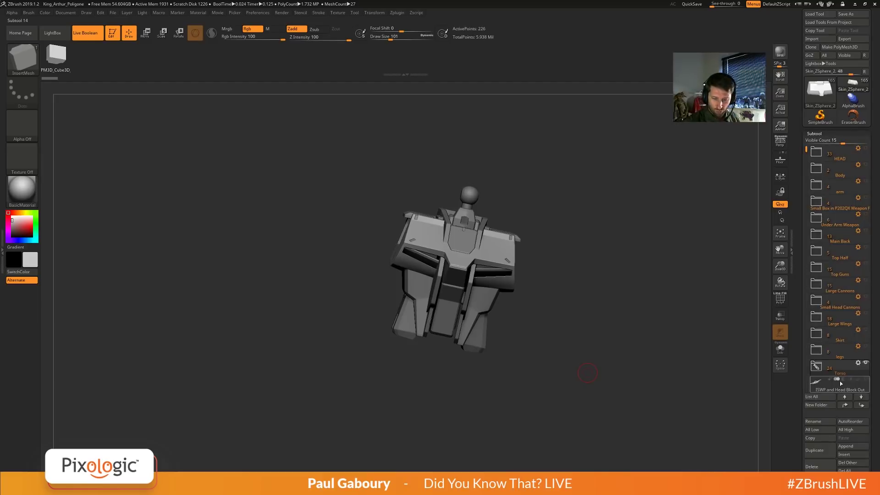
Switch to the PM3D_Cube3D_1 block, turn on its polyframe, and collapse the Subtool section.
mouse_move(830, 85)
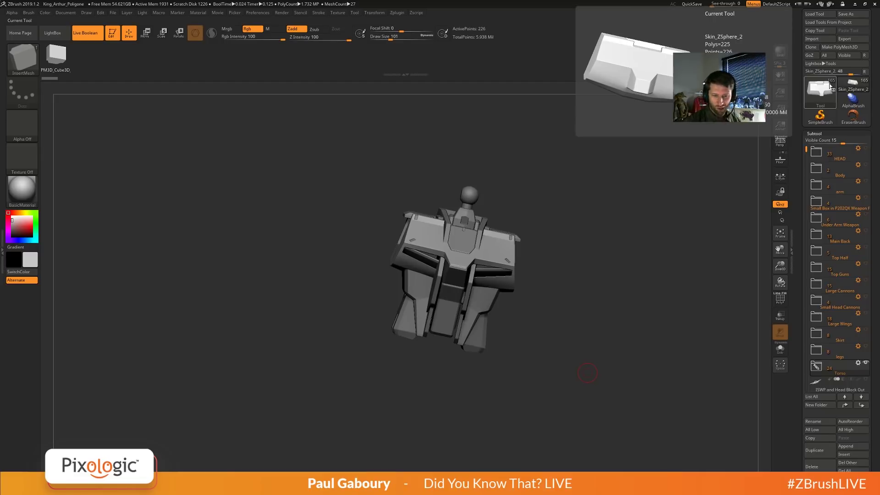
left_click(821, 105)
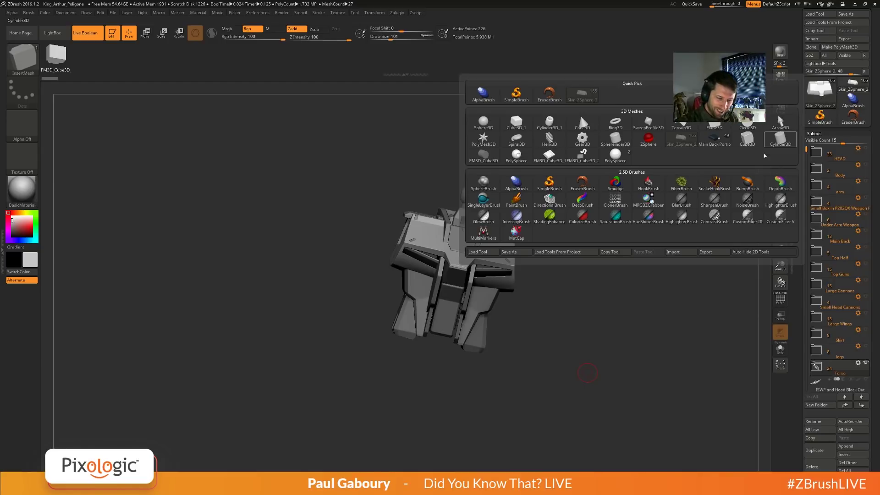
left_click(551, 159)
mouse_move(560, 376)
left_mouse_down()
mouse_move(557, 397)
mouse_move(572, 379)
mouse_move(552, 348)
mouse_move(537, 385)
mouse_move(536, 326)
left_mouse_up()
key("shift+f")
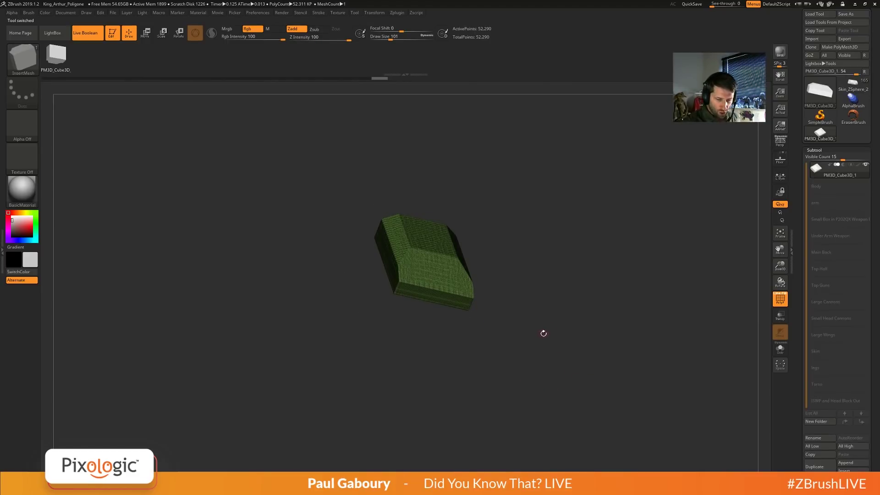
left_click(814, 150)
Try masking a rounded patch on the block's front slope and turning it into its own polygroup.
right_click_drag(589, 245, 525, 329, "ctrl")
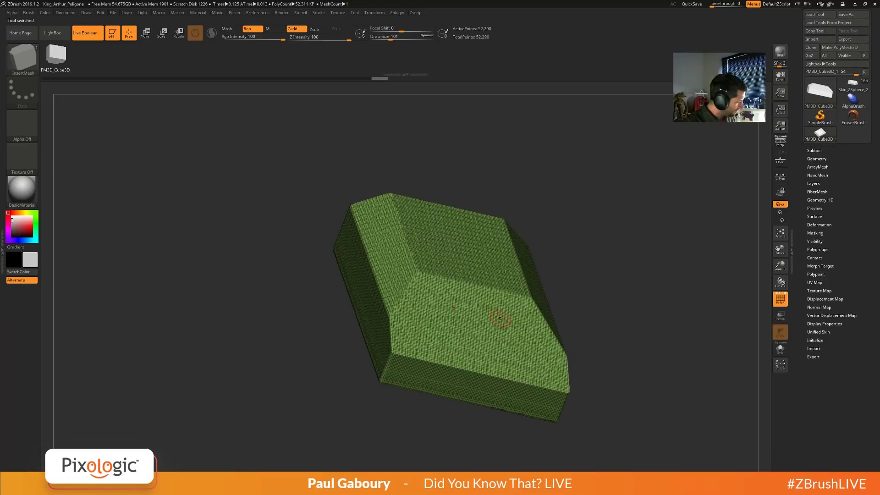
mouse_move(499, 320)
left_mouse_down("ctrl")
mouse_move(472, 330)
mouse_move(486, 343)
left_mouse_up("ctrl")
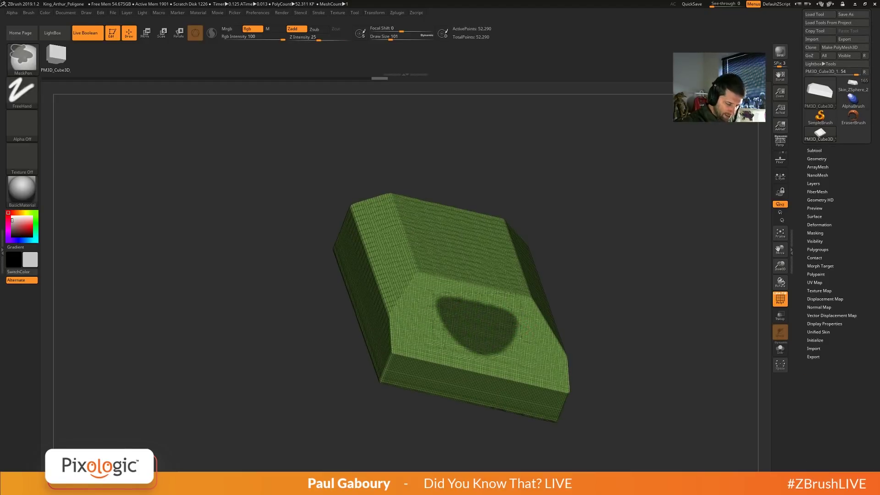
key("ctrl+w")
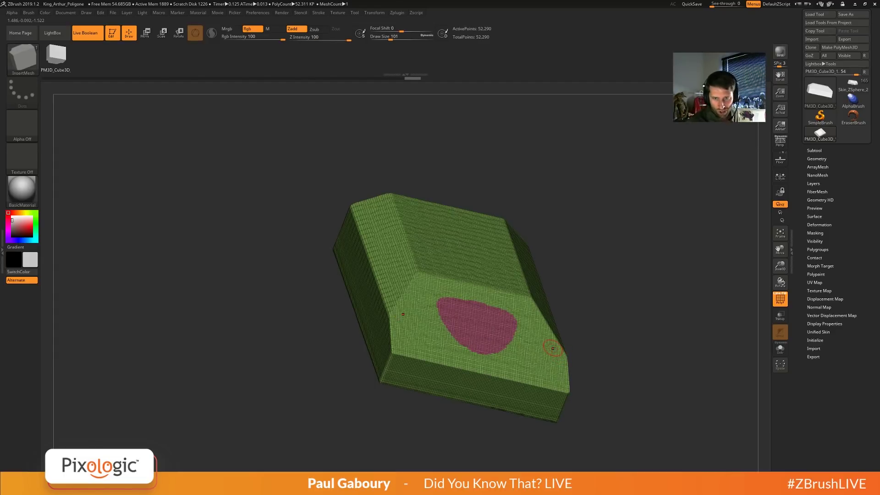
key("ctrl+z")
key("ctrl+z")
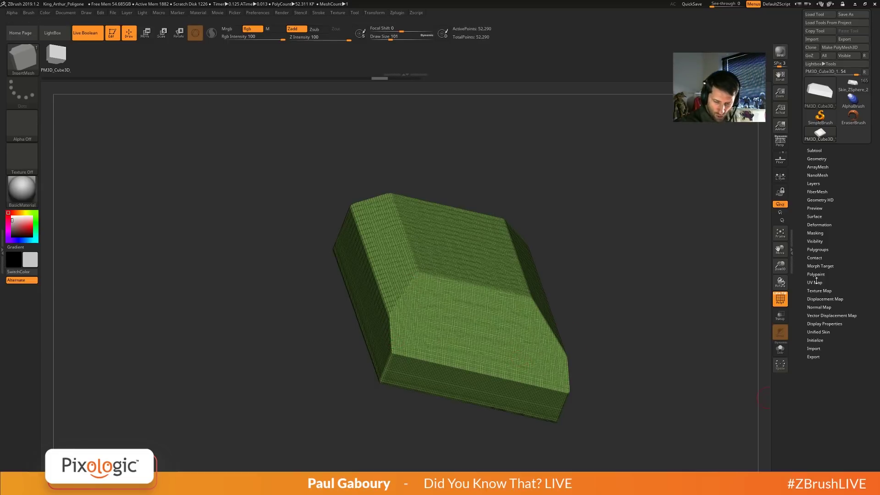
Set the maximum angle tolerance for Groups By Normals and split the block into polygroups by face direction.
left_click(817, 250)
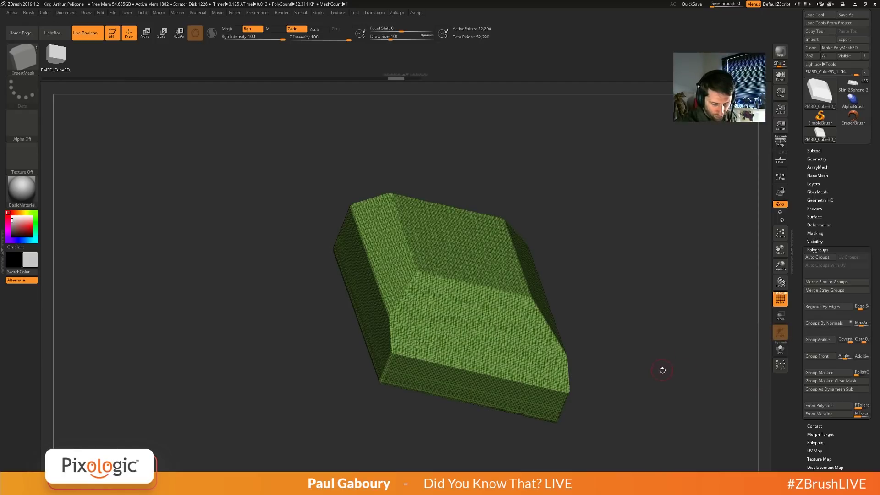
left_click(861, 325)
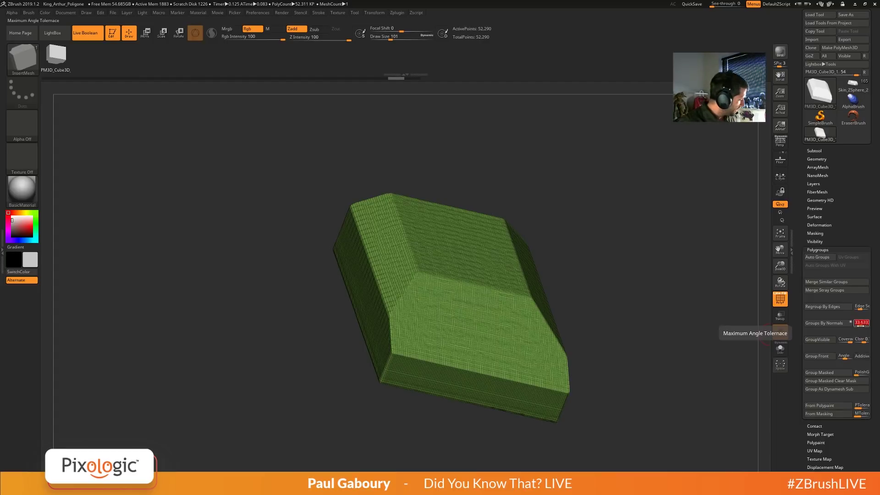
left_click(821, 323)
left_click_drag(597, 391, 589, 387)
Isolate the block's side and upper polygroups in turn, restoring the full mesh each time, to check how the faces were grouped.
left_click(416, 321, "ctrl+shift")
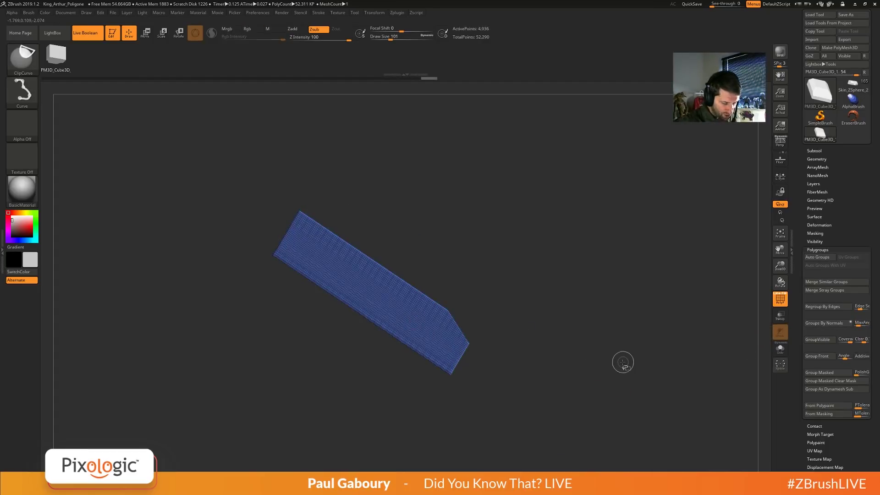
left_click(619, 362, "ctrl+shift")
left_click(410, 275, "ctrl+shift")
left_click_drag(538, 304, 633, 342)
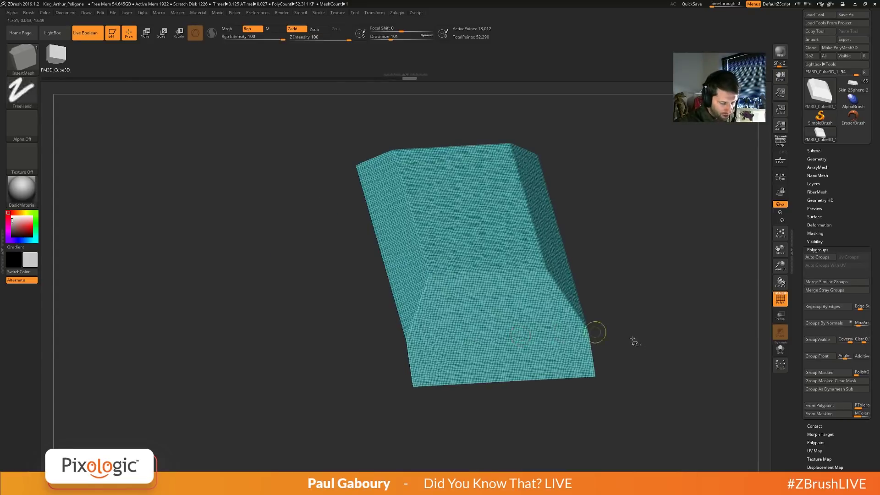
left_click(624, 353, "ctrl+shift")
left_click(587, 350, "ctrl+shift")
left_click(582, 373, "ctrl+shift")
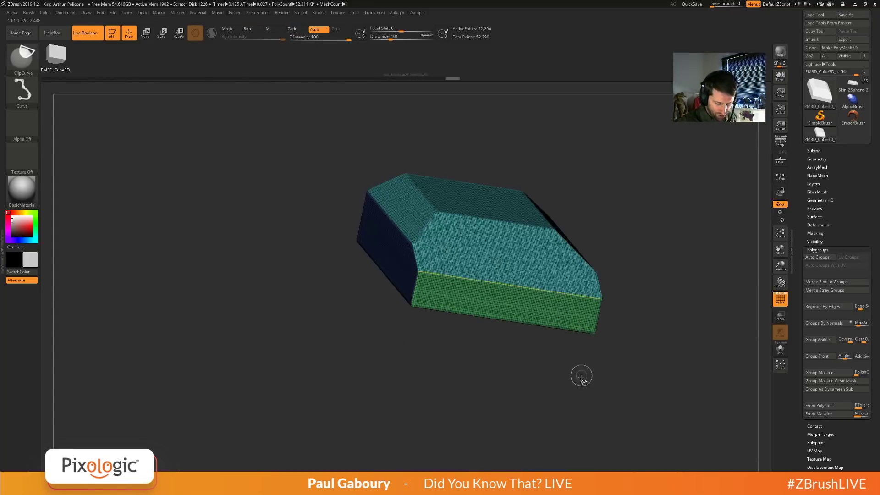
mouse_move(581, 373)
left_mouse_down()
mouse_move(568, 330)
mouse_move(534, 338)
mouse_move(563, 383)
mouse_move(623, 373)
left_mouse_up()
right_click_drag(623, 374, 619, 370, "ctrl")
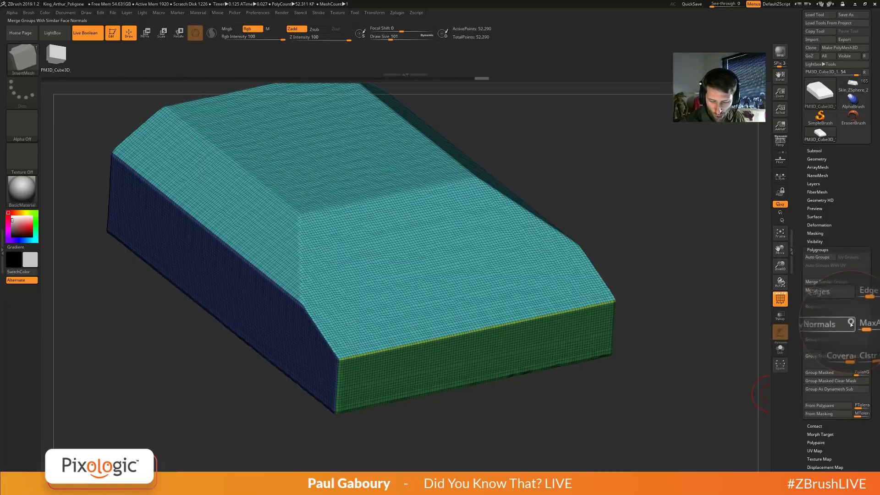
Rerun Groups By Normals in its other mode and isolate the flat top and the sloped faces in turn.
left_click(827, 325)
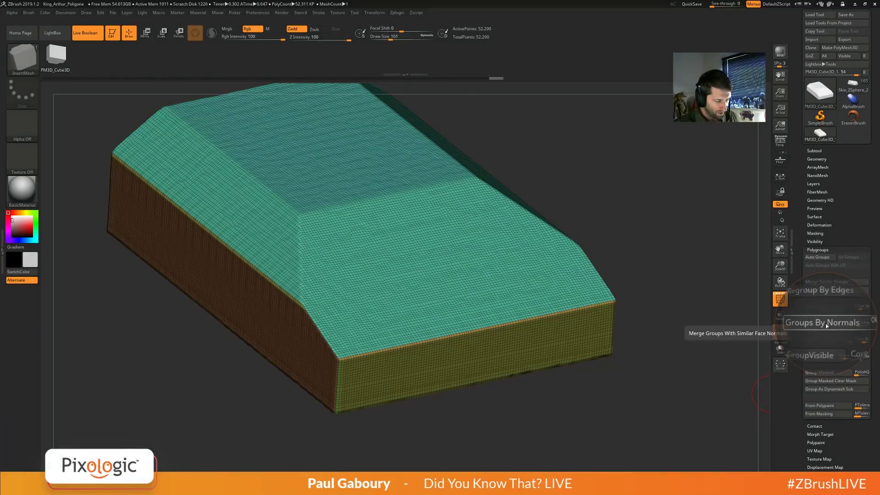
left_click(346, 147, "ctrl+shift")
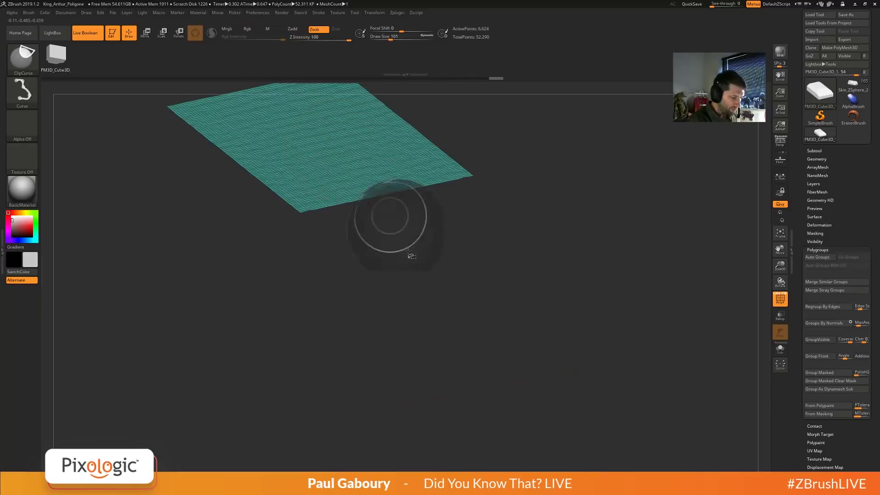
left_click(470, 389, "ctrl+shift")
left_click(437, 283, "ctrl+shift")
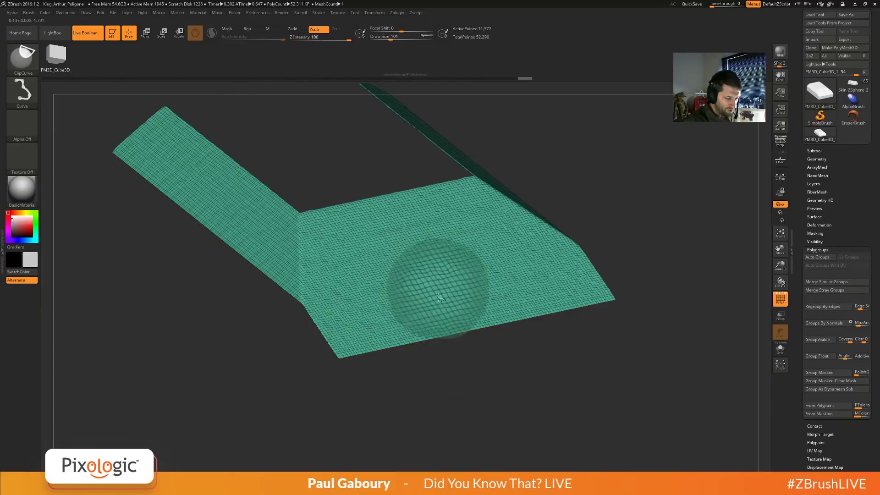
left_click(441, 406, "ctrl+shift")
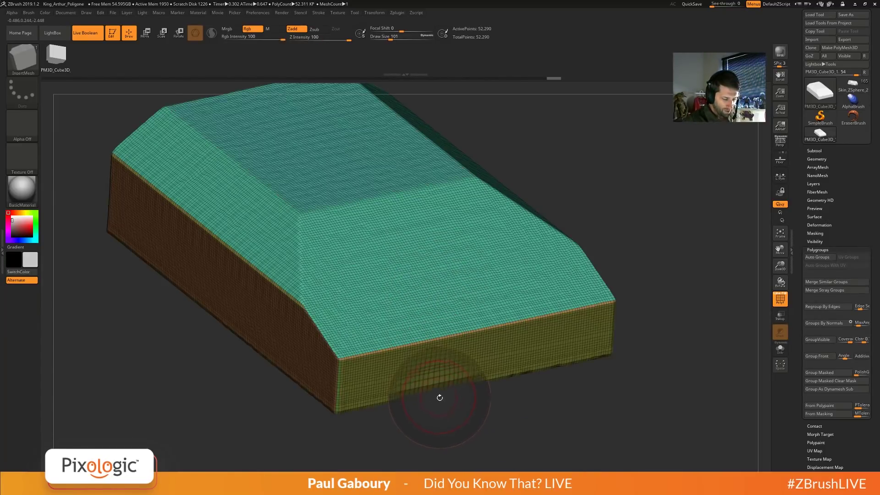
key("f")
right_click_drag(411, 382, 405, 379, "ctrl")
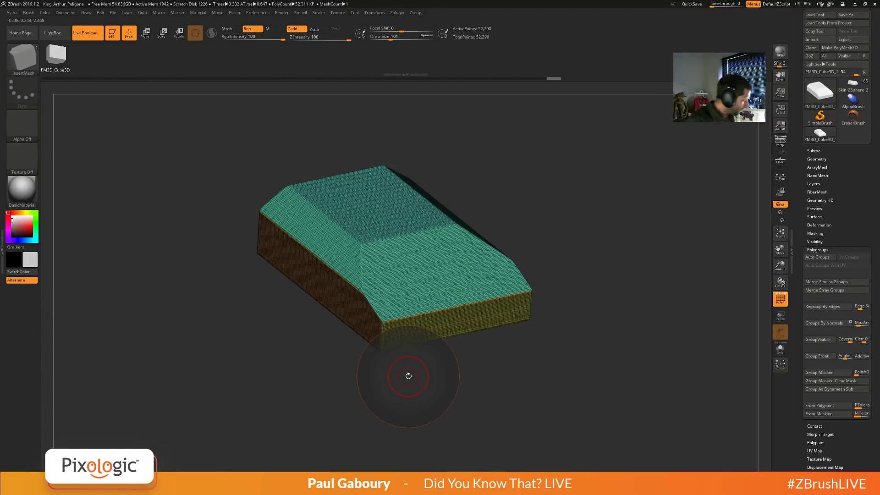
Undo the polygrouping and the earlier clip cuts back to the plain rectangular block.
key("shift")
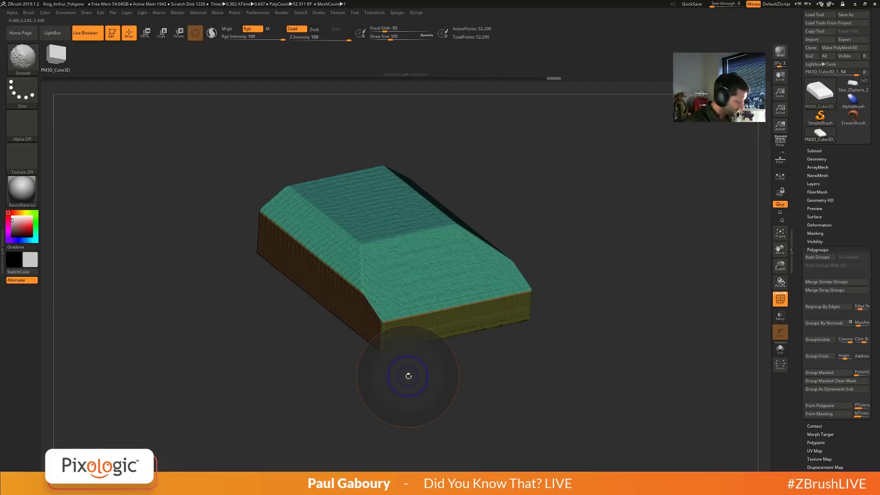
key("ctrl")
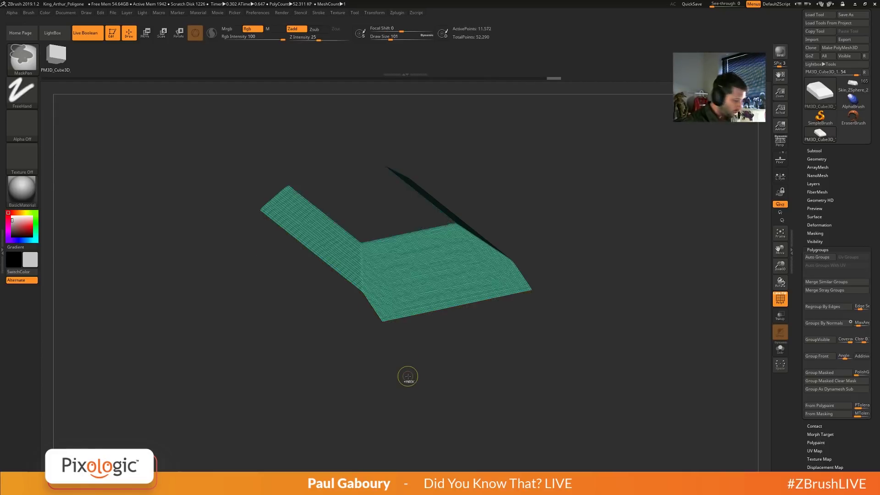
left_click(408, 376, "ctrl")
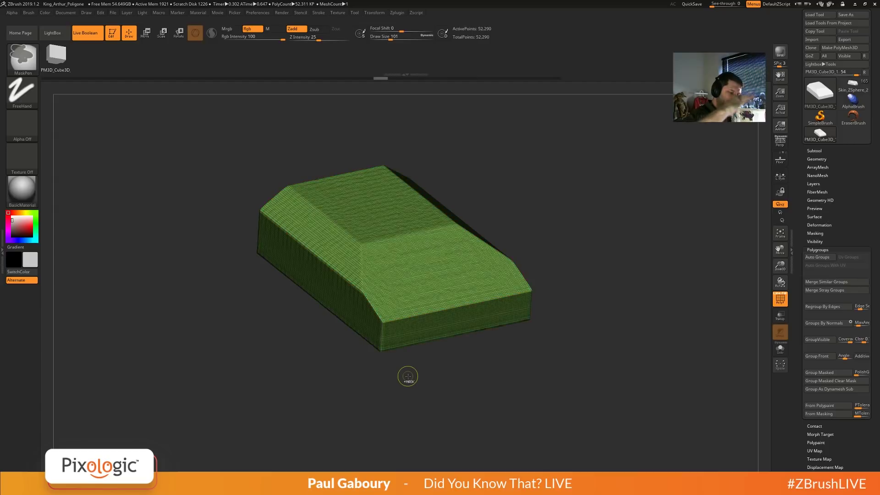
key("ctrl+z")
key("ctrl+z")
key("ctrl+z")
key("ctrl+z")
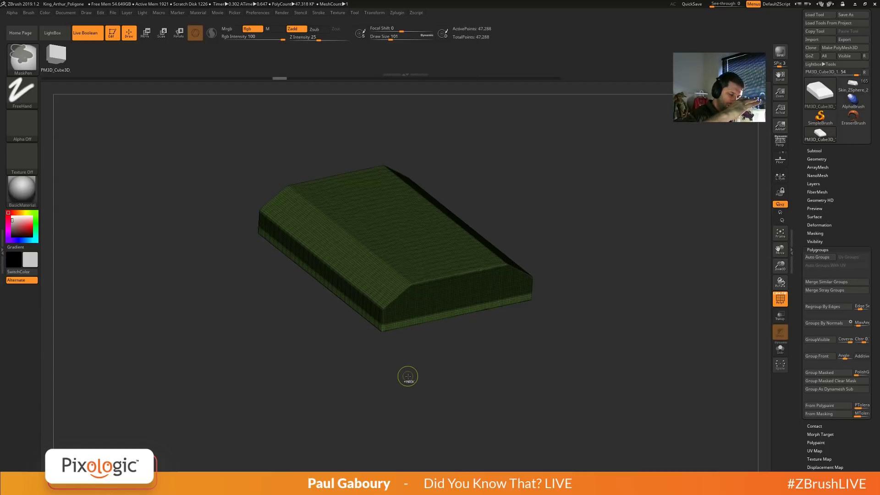
key("ctrl+z")
key("ctrl+z")
key("ctrl+z")
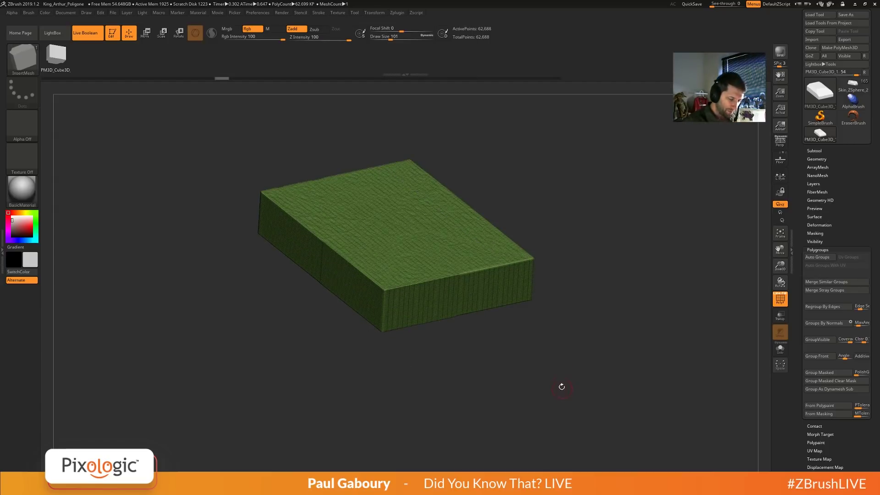
key("ctrl+z")
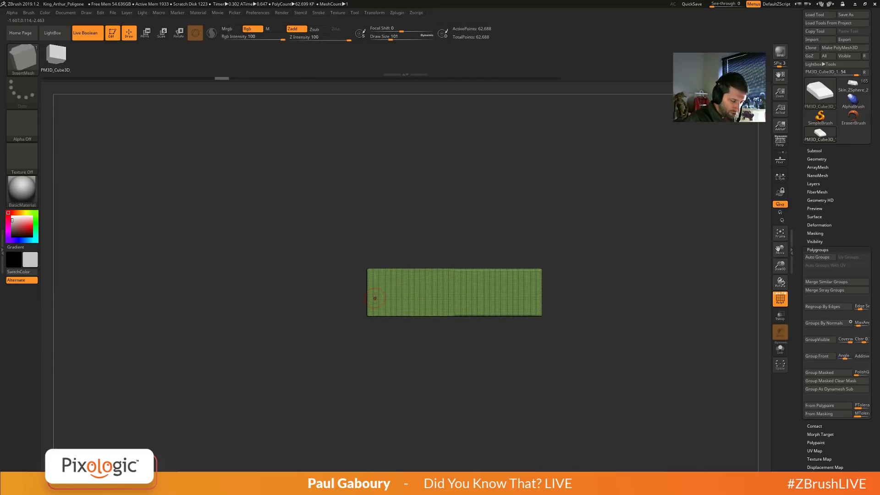
Try clipping both long upper edges of the block into symmetrical bevels without the clip brush's PolyGroup option.
left_click_drag(337, 317, 396, 264, "ctrl+shift")
left_click_drag(427, 363, 436, 367)
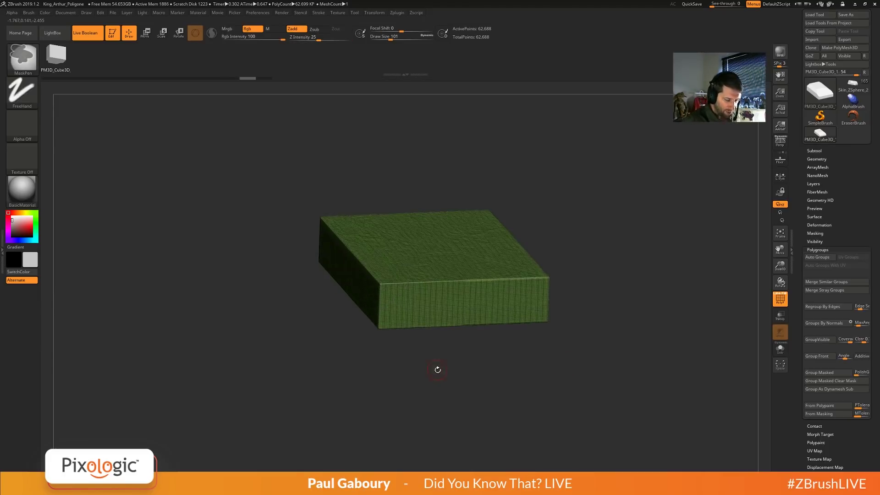
mouse_move(361, 320)
left_mouse_down("shift")
mouse_move(351, 323)
mouse_move(467, 228)
mouse_move(481, 234)
left_mouse_up("shift")
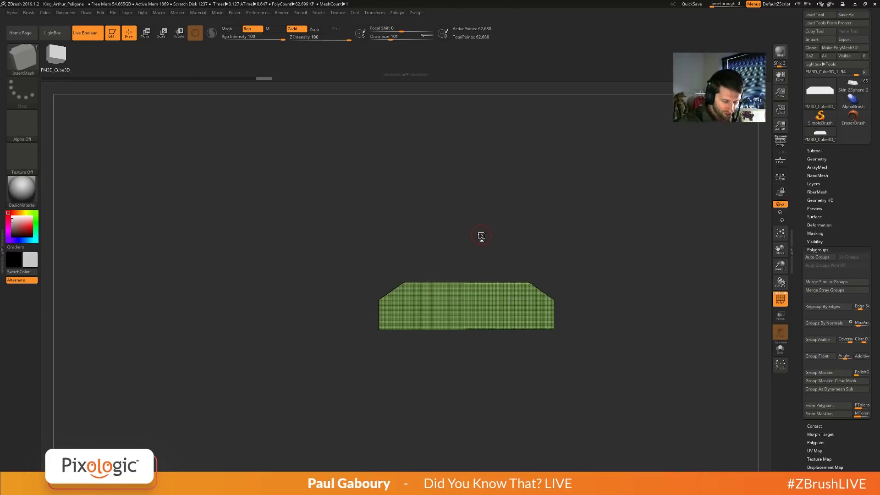
left_click_drag(481, 236, 599, 386)
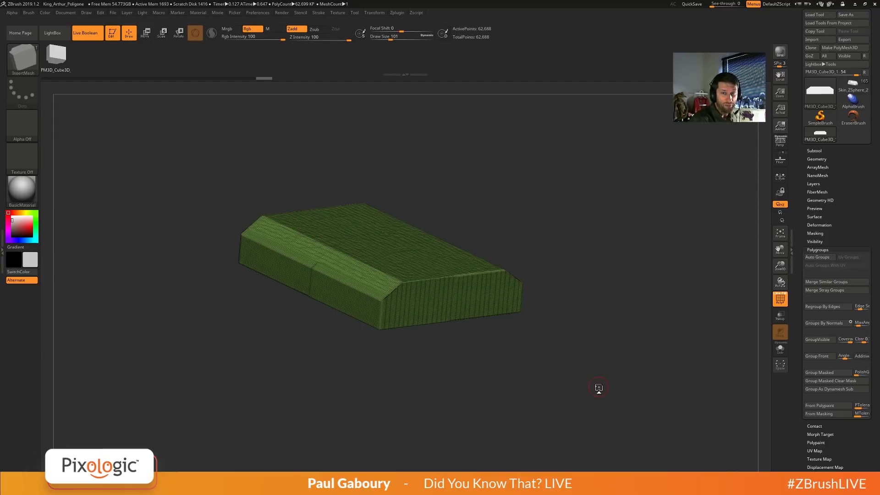
key("ctrl+z")
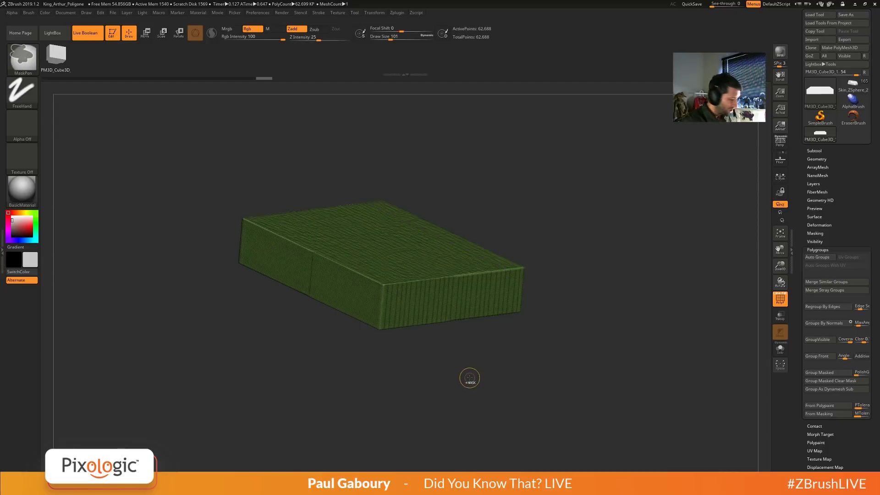
Enable the clip brush's PolyGroup option, clip both long upper edges into bevels, and isolate the new bevel polygroup to check it.
key("ctrl+shift+space")
left_click(466, 359)
left_click(474, 361)
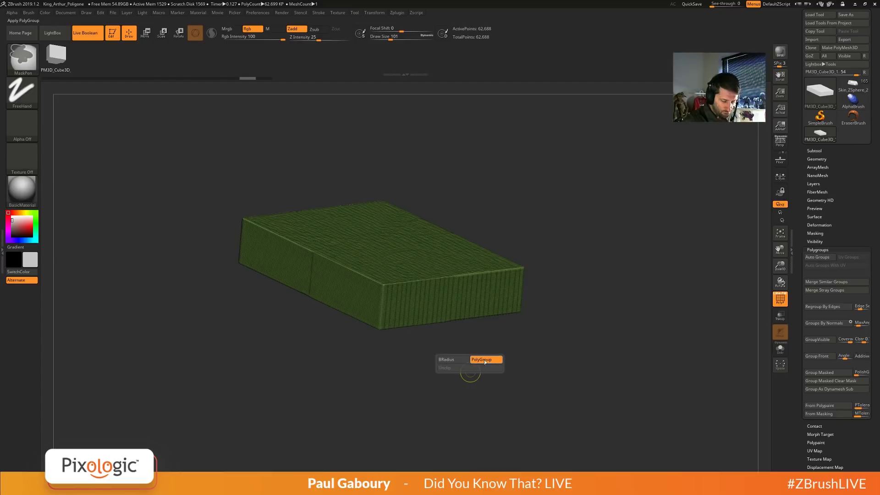
left_click_drag(468, 367, 388, 367, "shift")
mouse_move(340, 329)
left_mouse_down("ctrl+shift")
mouse_move(550, 193)
mouse_move(534, 196)
left_mouse_up("ctrl+shift")
left_click_drag(489, 352, 484, 355)
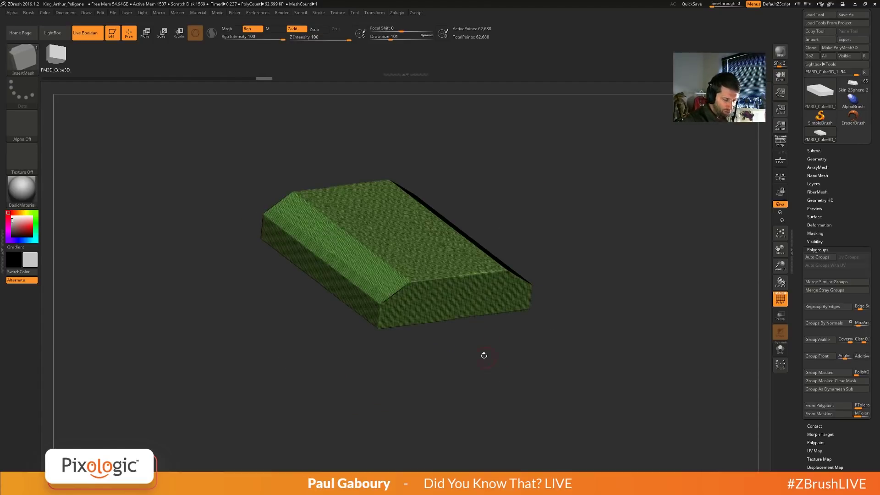
left_click(349, 249, "ctrl+shift")
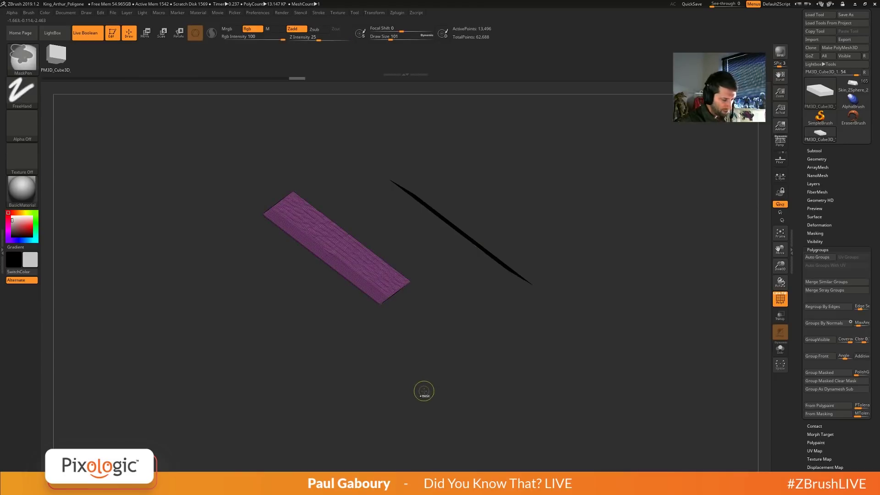
left_click(421, 393, "ctrl+shift")
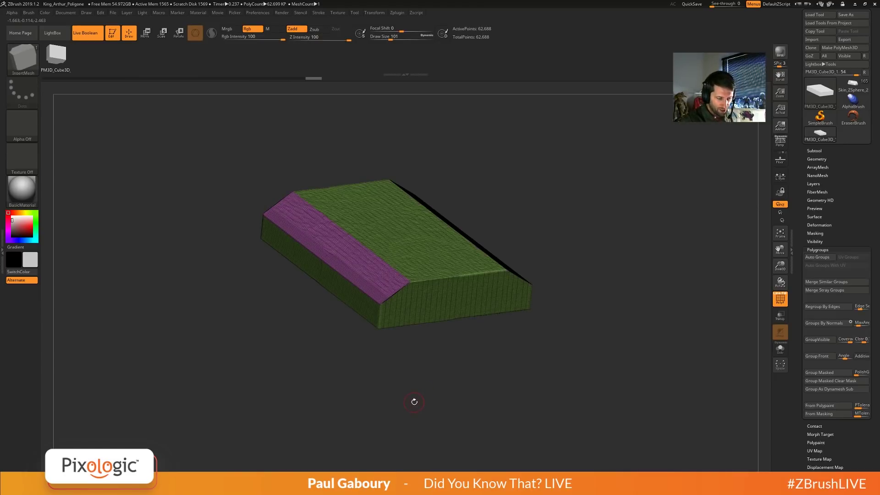
In side view, mask part of the block, move its base down with the gizmo to thicken it, and remesh it with DynaMesh.
left_click_drag(412, 400, 261, 316, "shift")
left_click_drag(518, 392, 273, 304, "ctrl")
left_click_drag(528, 374, 234, 307, "ctrl")
left_click(218, 352, "ctrl")
key("w")
left_click_drag(386, 273, 387, 304, "ctrl")
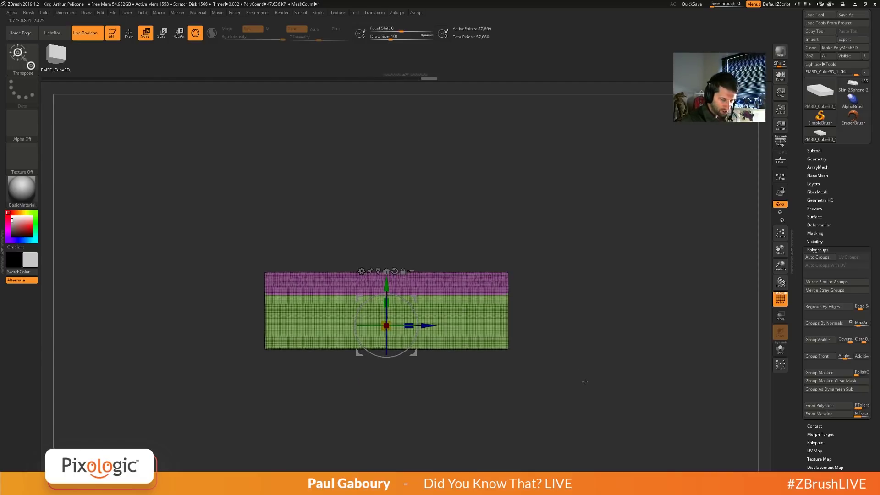
Clip a long front slope, a slanted top and both ends of the block with ClipCurve in side view, and remesh it.
key("q")
mouse_move(354, 252)
left_mouse_down("ctrl+shift")
mouse_move(623, 335)
mouse_move(619, 346)
mouse_move(628, 350)
mouse_move(565, 379)
left_mouse_up("ctrl+shift")
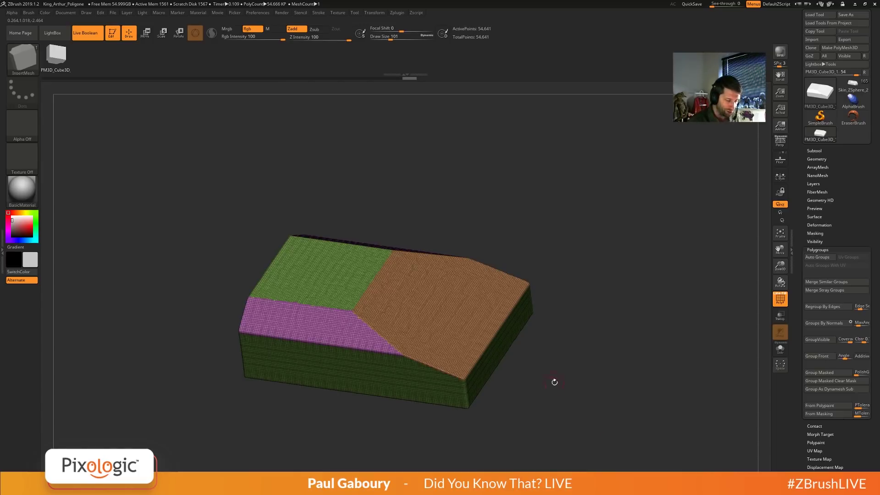
left_click_drag(547, 392, 543, 394, "shift")
mouse_move(176, 284)
left_mouse_down("ctrl+shift")
mouse_move(446, 261)
mouse_move(537, 273)
mouse_move(578, 316)
mouse_move(563, 366)
left_mouse_up("ctrl+shift")
left_click_drag(502, 243, 500, 428, "ctrl+shift")
left_click_drag(267, 398, 264, 206, "ctrl+shift")
left_click_drag(560, 334, 587, 419, "ctrl")
left_click_drag(583, 389, 554, 392)
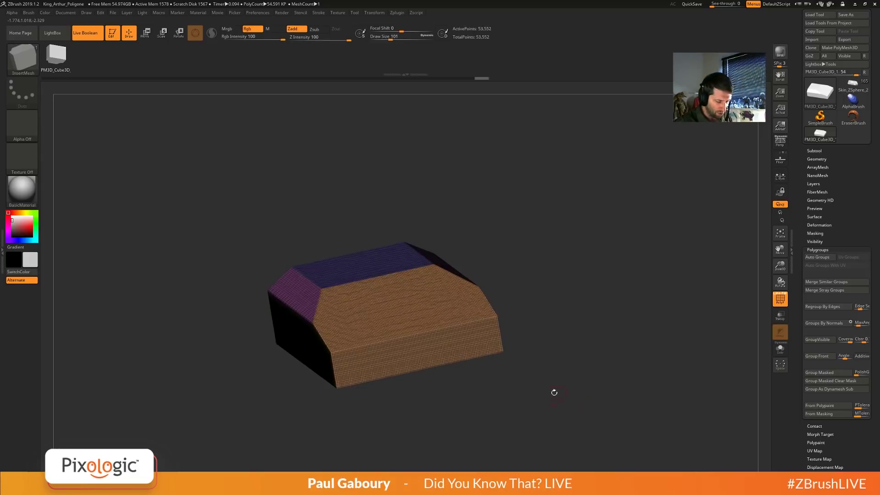
Isolate the polygroups of the clipped block one after another, including its front end and long side, to examine the face grouping.
left_click(450, 356, "ctrl+shift")
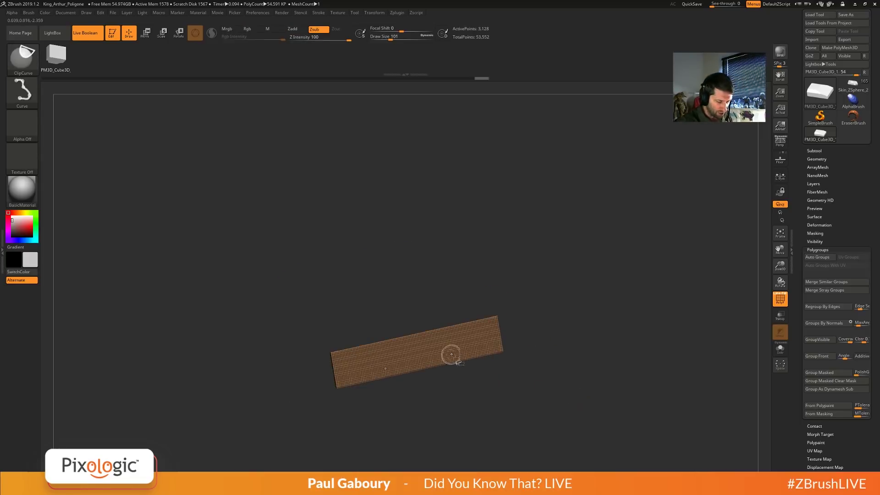
left_click(515, 413, "ctrl+shift")
left_click_drag(514, 412, 453, 394)
left_click(435, 386, "ctrl+shift")
left_click(478, 450, "ctrl+shift")
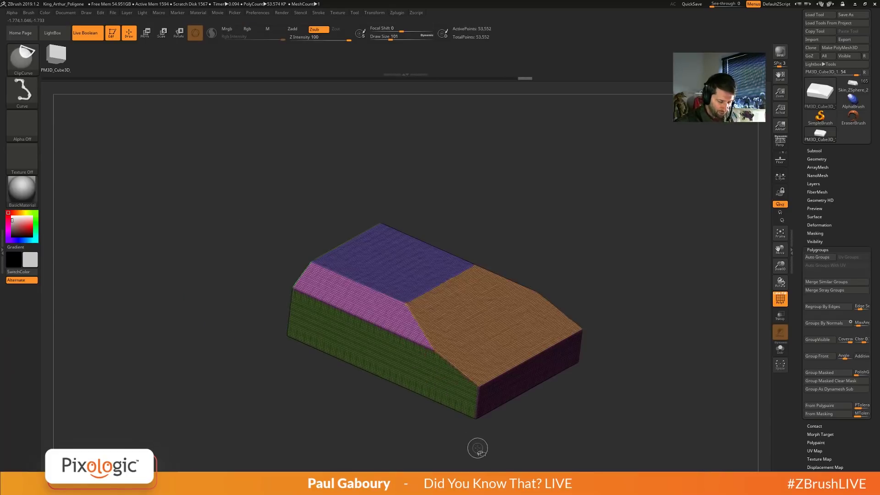
left_click_drag(479, 449, 415, 423)
left_click(415, 423, "ctrl+shift")
left_click(415, 423, "ctrl+shift")
right_click_drag(415, 424, 443, 368, "alt")
left_click_drag(562, 353, 570, 379, "shift")
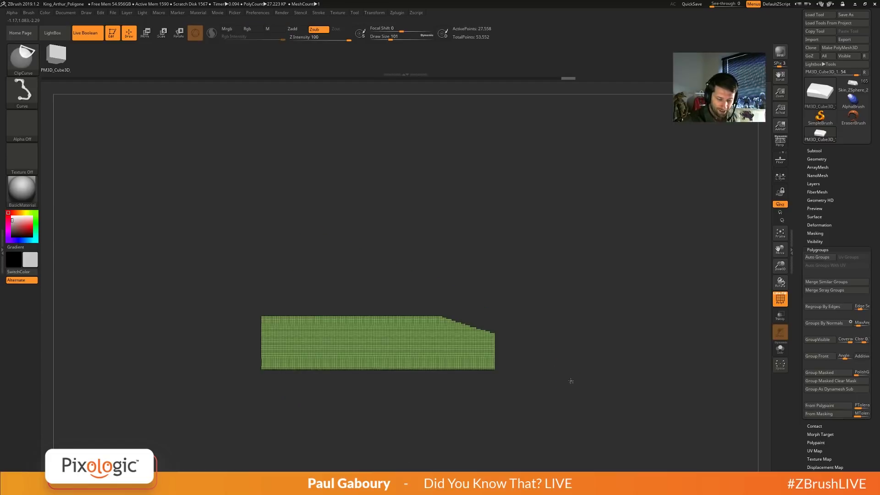
Clip the block's underside straight with ClipCurve in side view, and isolate the end face's polygroup to check it.
left_click(637, 375, "ctrl+shift")
left_click_drag(624, 370, 158, 369, "ctrl+shift")
mouse_move(495, 452)
left_mouse_down()
mouse_move(566, 364)
mouse_move(557, 367)
left_mouse_up()
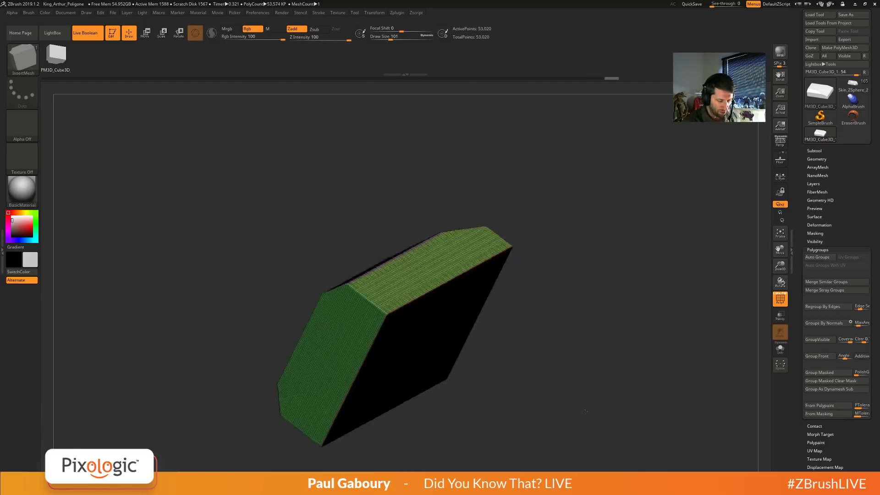
left_click(336, 345, "ctrl+shift")
left_click(559, 345, "ctrl+shift")
left_click_drag(562, 347, 519, 305)
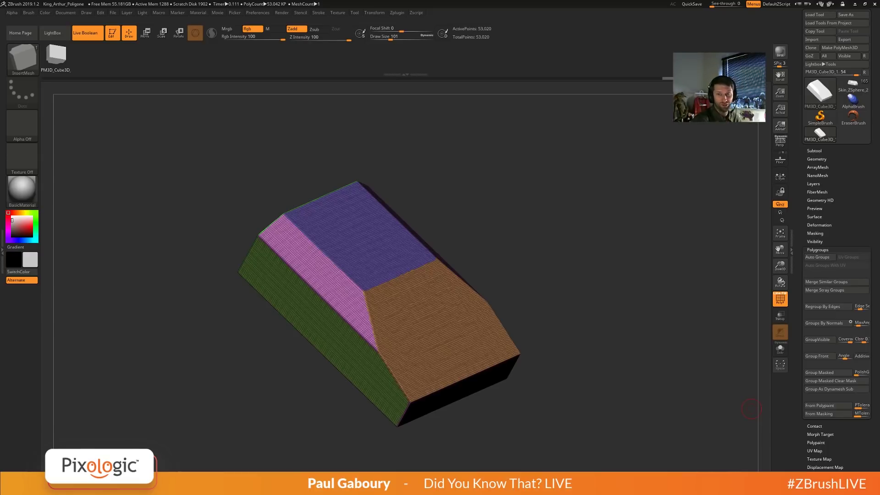
Look up the clip brush's PolyGroup option in the quick brush settings and in the Clip Brush Modifiers.
left_click_drag(587, 366, 578, 334)
key("ctrl+space")
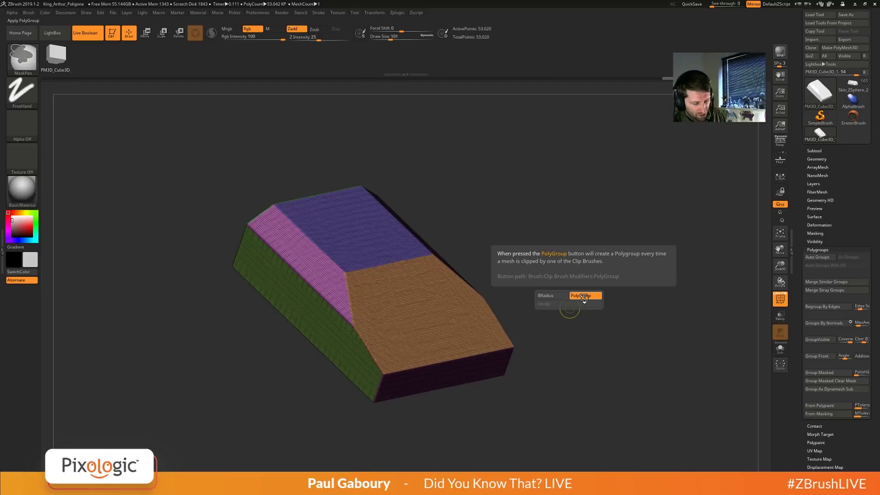
left_click(28, 13)
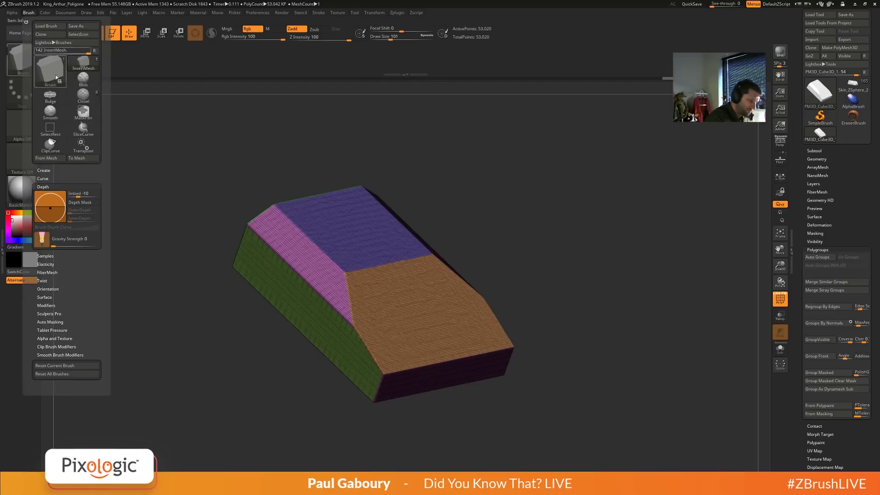
left_click(69, 347)
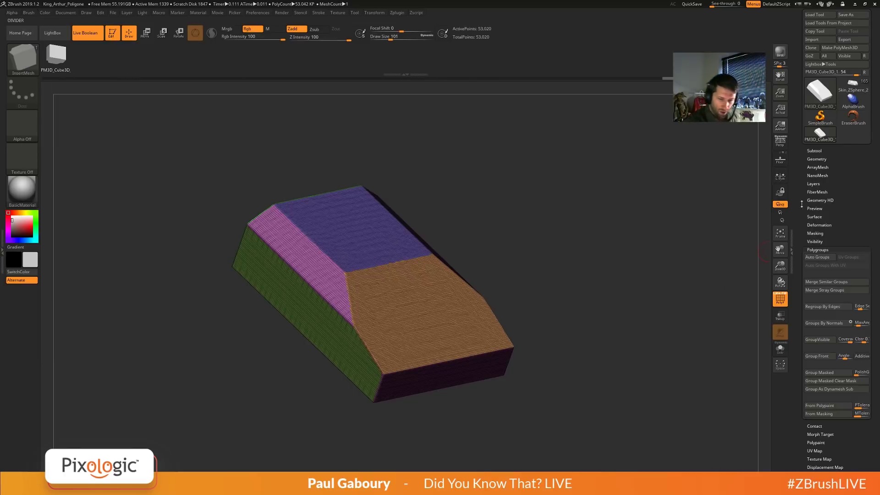
Duplicate the block subtool, select the original PM3D_Cube3D_1, and hide the PM3D_Cube3D_2 copy.
left_click(814, 150)
left_click(815, 467)
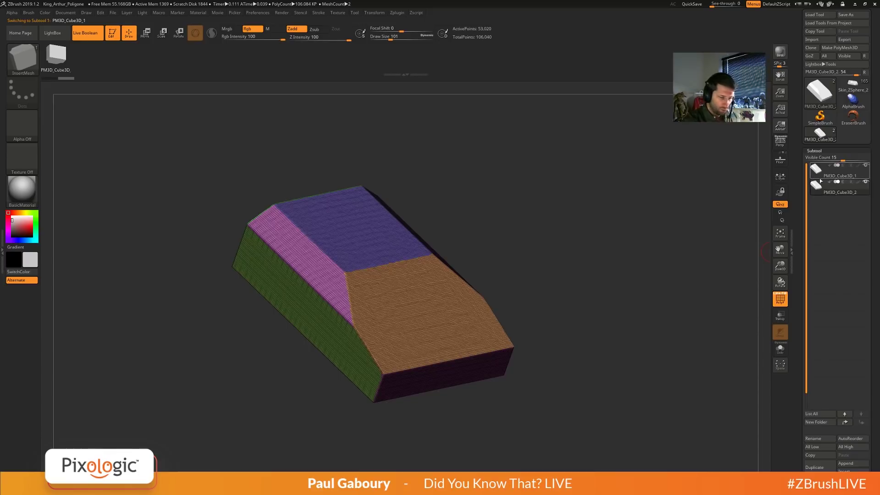
left_click(832, 172)
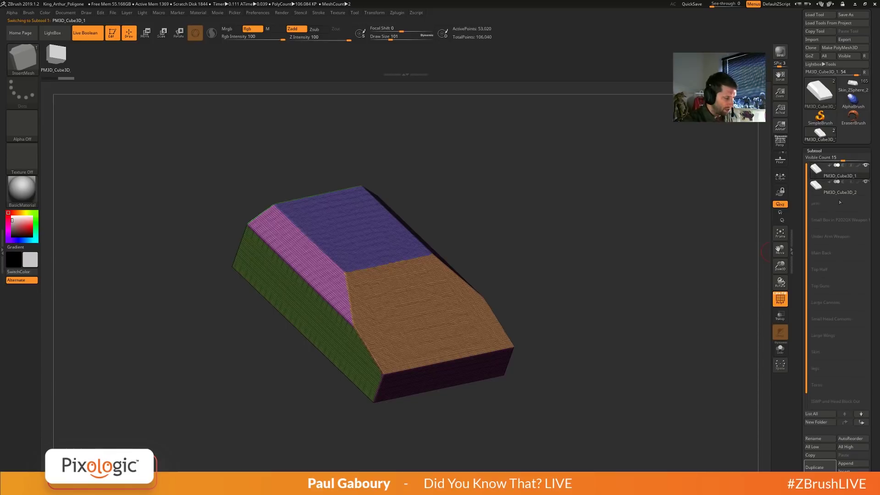
left_click(865, 182)
Step the original block back through its undo history to the plain, unclipped single-polygroup block.
left_click_drag(543, 406, 544, 404, "ctrl")
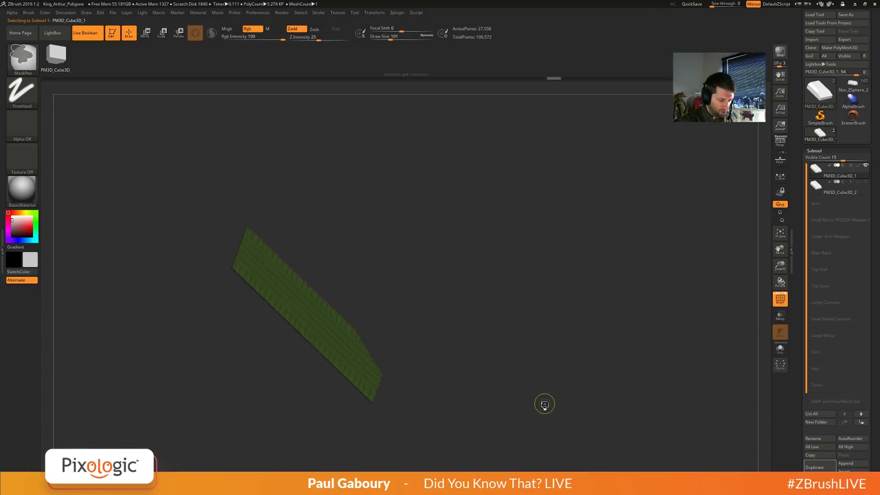
key("ctrl+z")
key("ctrl+z")
key("ctrl+z")
key("ctrl+z")
key("ctrl+z")
key("ctrl+z")
key("ctrl+z")
key("ctrl+z")
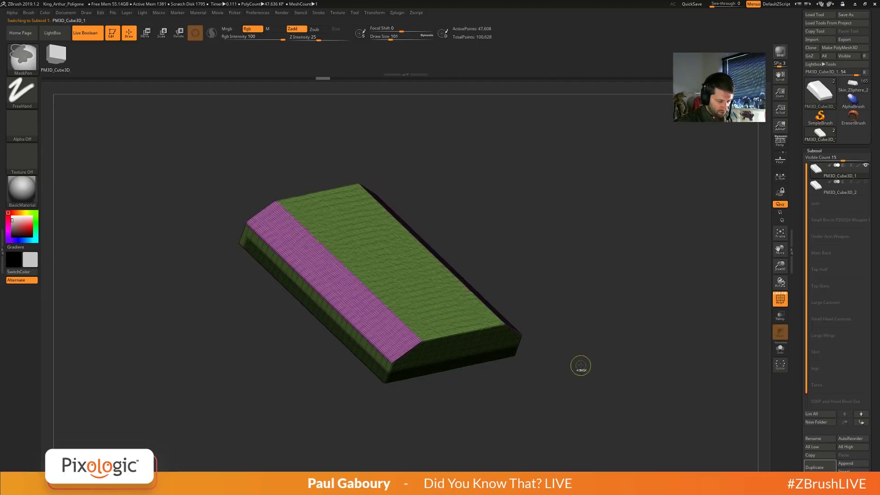
left_click_drag(579, 365, 578, 367, "ctrl")
key("ctrl+z")
key("ctrl+z")
key("ctrl+z")
key("ctrl+z")
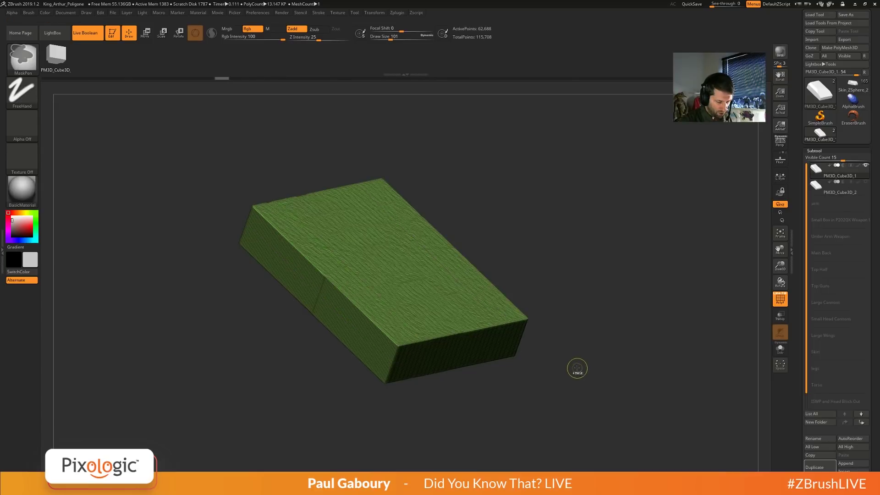
Mask the block's upper part, discard the newer undo history, move the base down with the gizmo, and remesh it with DynaMesh.
left_click_drag(546, 384, 278, 310, "ctrl+alt")
left_click(280, 337)
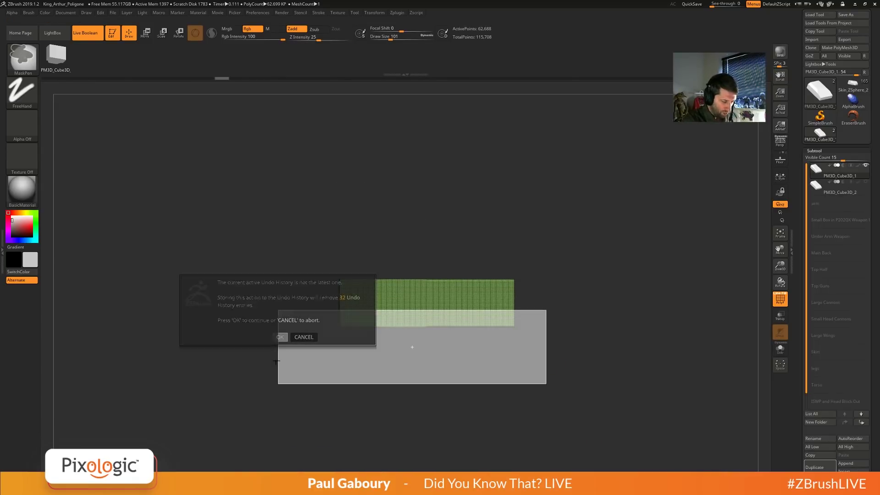
key("w")
left_click_drag(426, 255, 429, 292)
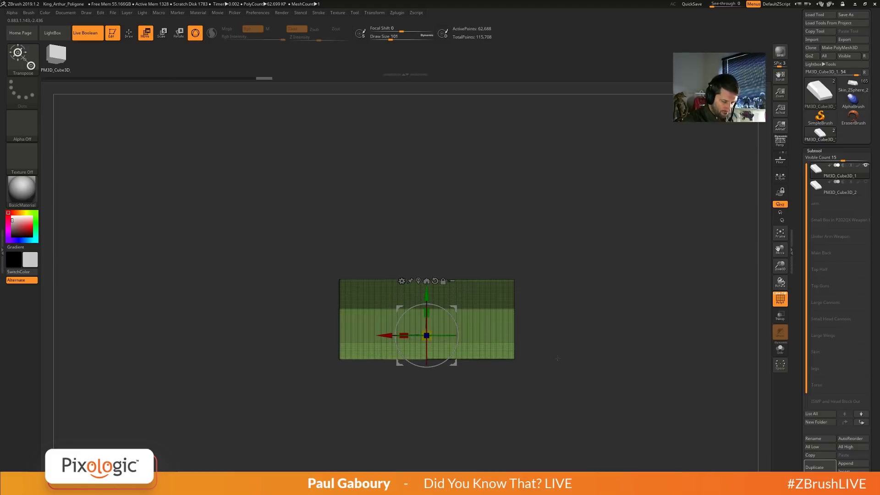
left_click_drag(558, 358, 641, 389, "ctrl")
left_click_drag(602, 380, 613, 418, "ctrl")
left_click_drag(601, 409, 621, 386)
key("q")
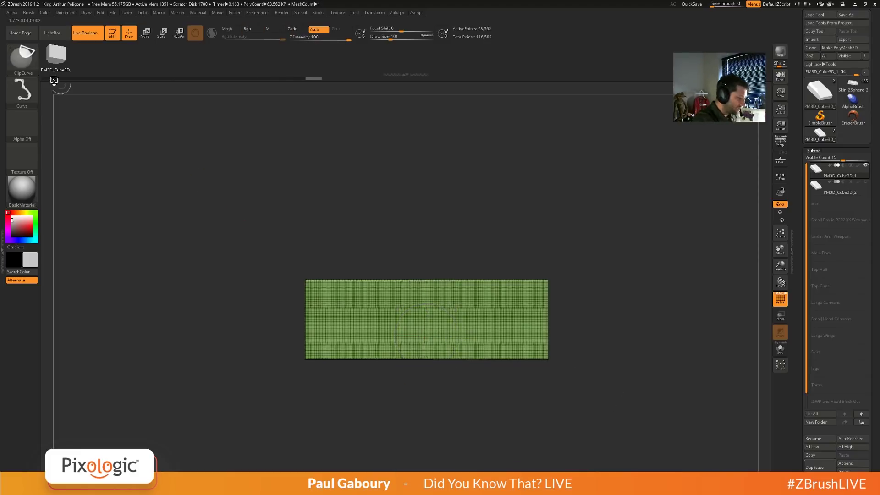
Enable the clip brush's BRadius option together with PolyGroup and try two ClipCurve cuts across the block, viewed without polyframe.
left_click(23, 60, "ctrl+shift")
left_click(462, 95, "ctrl+shift")
key("ctrl+shift+space")
left_click(411, 367, "ctrl+shift")
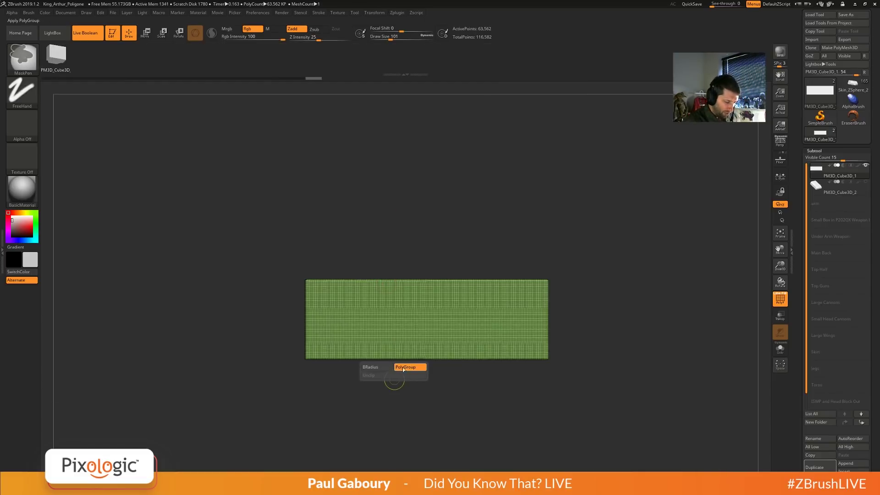
left_click(376, 367, "ctrl+shift")
left_click_drag(243, 311, 568, 256, "ctrl+shift")
mouse_move(422, 317)
right_mouse_down()
mouse_move(471, 347)
mouse_move(466, 383)
mouse_move(483, 399)
mouse_move(469, 352)
right_mouse_up()
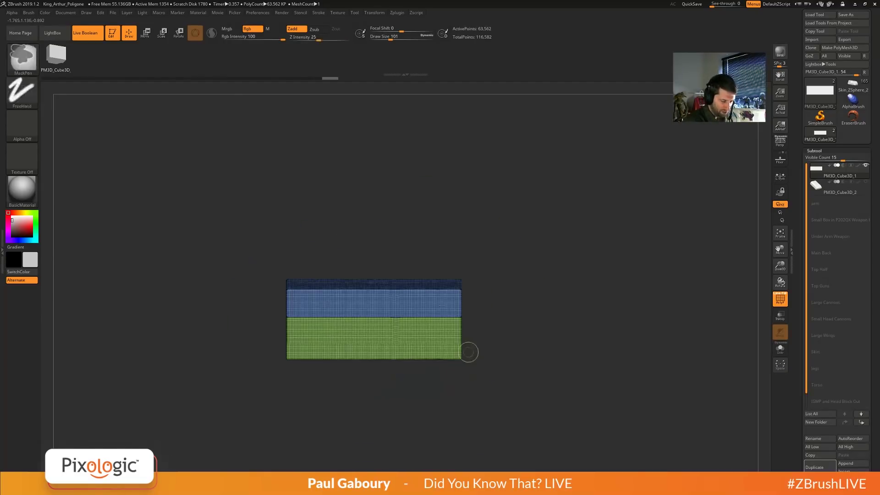
left_click_drag(403, 244, 509, 447, "ctrl+shift")
mouse_move(509, 447)
right_mouse_down()
mouse_move(548, 383)
mouse_move(522, 408)
mouse_move(532, 410)
mouse_move(527, 391)
mouse_move(519, 403)
right_mouse_up()
key("ctrl")
key("shift+f")
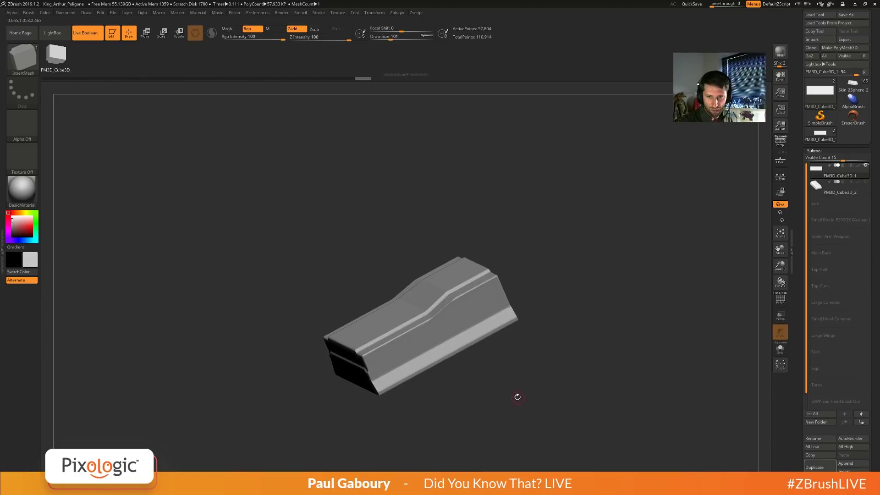
Turn off the clip brush's BRadius option, undo both band clips, and show the polyframe again.
key("ctrl+shift+space")
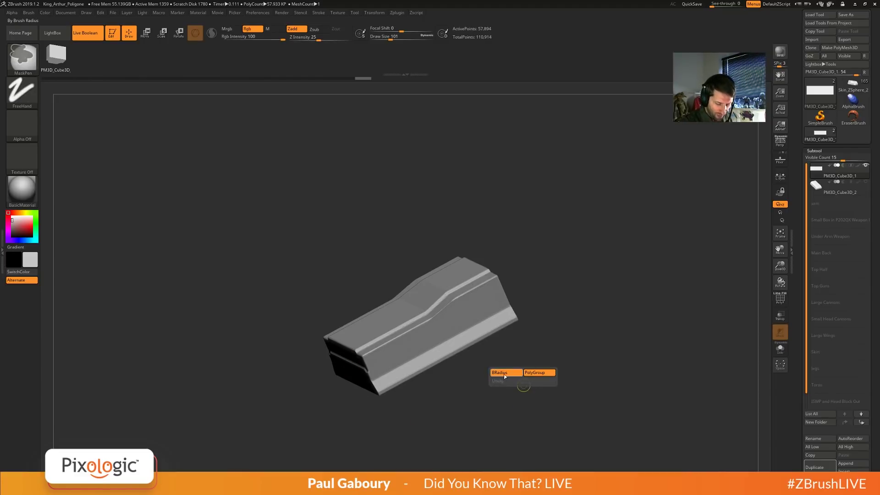
left_click(508, 374)
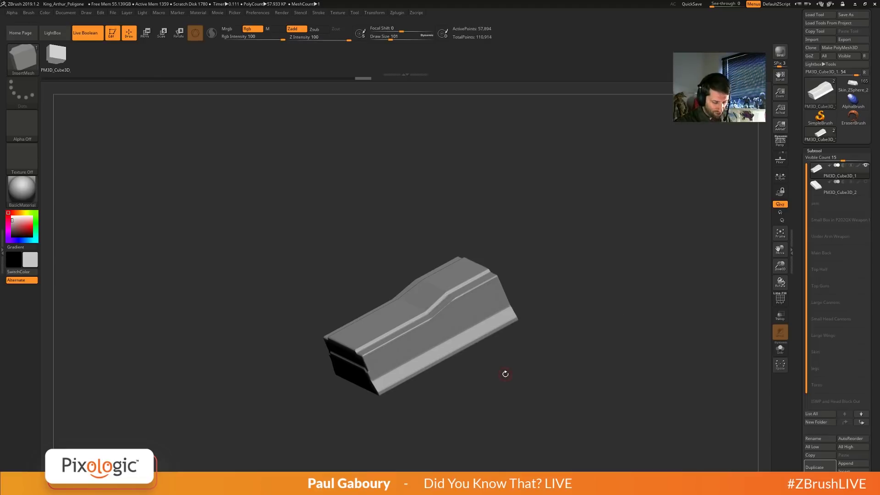
key("ctrl+z")
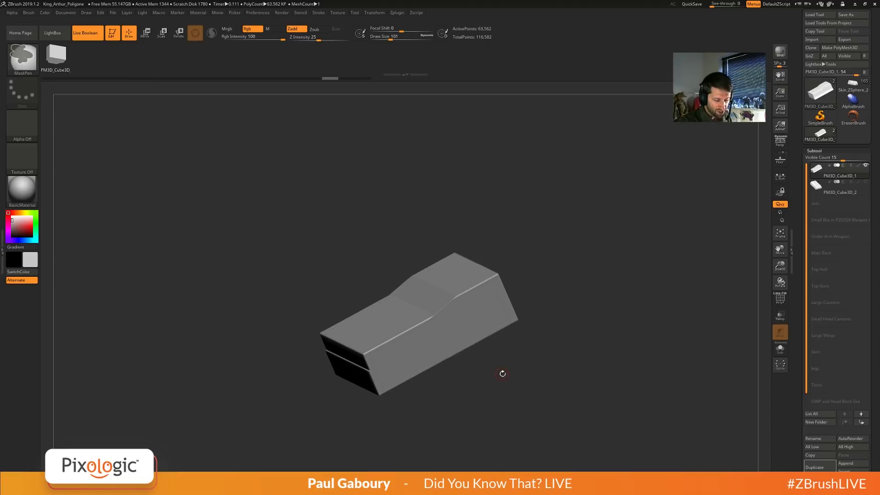
key("ctrl+z")
mouse_move(523, 377)
left_mouse_down()
mouse_move(532, 369)
mouse_move(493, 393)
left_mouse_up()
key("shift+f")
right_click_drag(493, 393, 511, 411, "shift")
right_click_drag(522, 357, 471, 323, "alt")
key("shift+p")
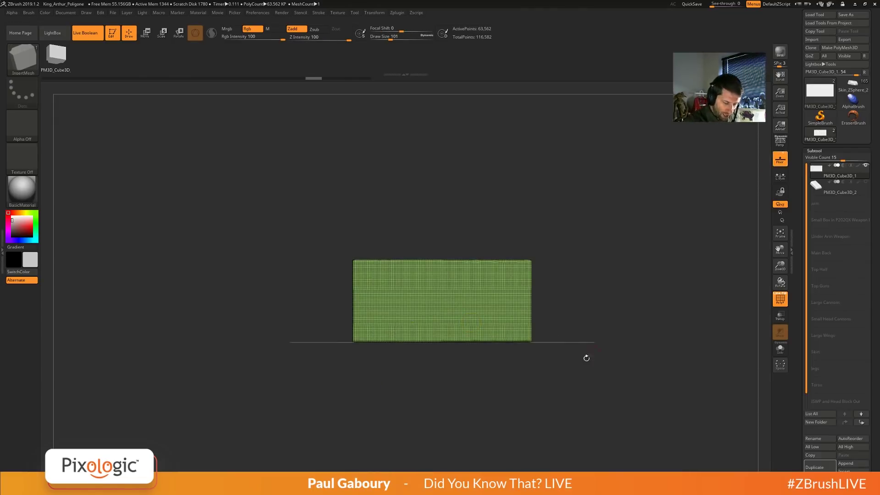
left_click_drag(586, 355, 534, 318)
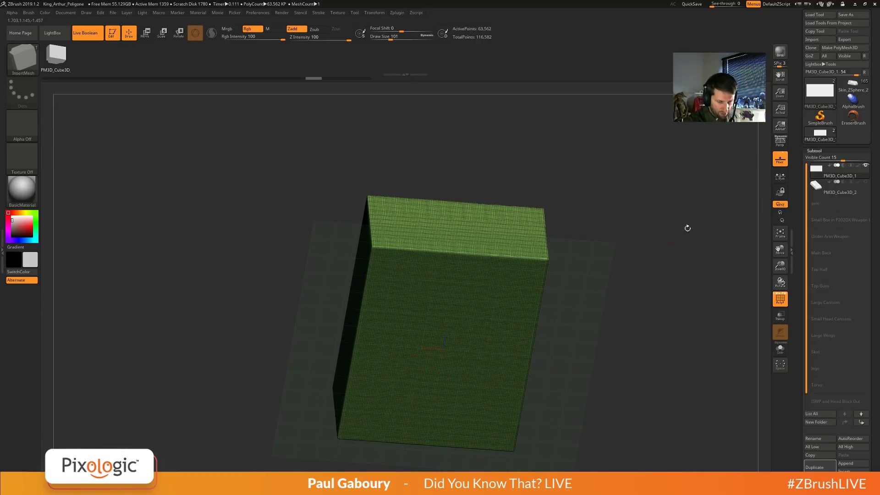
left_click(780, 159)
Choose the TrimCurve brush and make a trial bevel cut along one long upper edge of the block.
left_click_drag(660, 273, 652, 308, "shift")
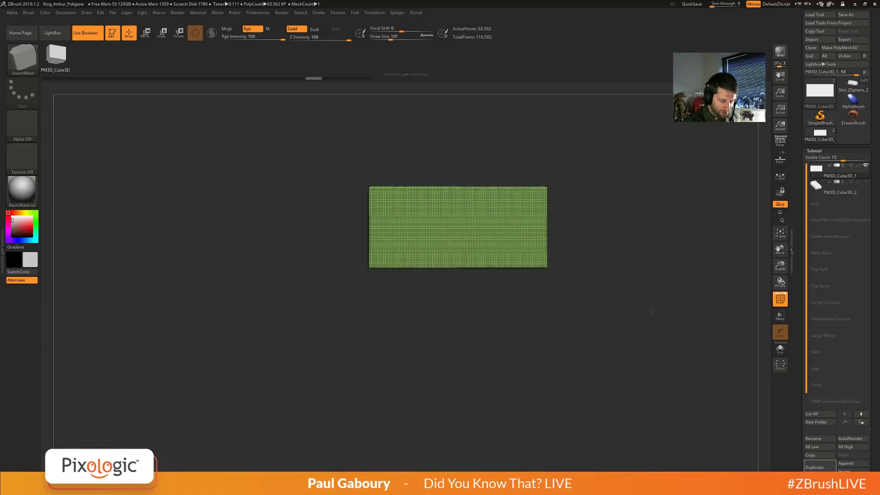
left_click(22, 59)
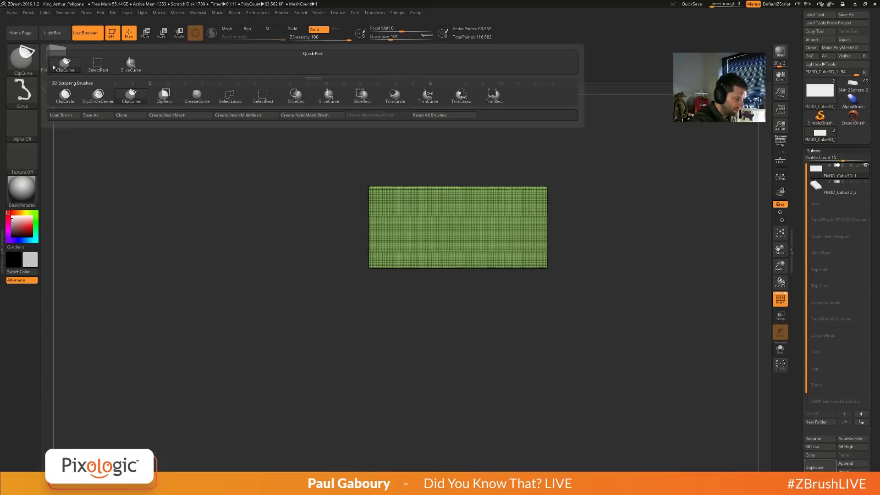
left_click(421, 102)
left_click_drag(430, 165, 411, 236, "alt")
mouse_move(375, 273)
left_mouse_down("ctrl+shift")
mouse_move(265, 334)
mouse_move(499, 214)
mouse_move(492, 216)
left_mouse_up("ctrl+shift")
left_click_drag(509, 360, 511, 393)
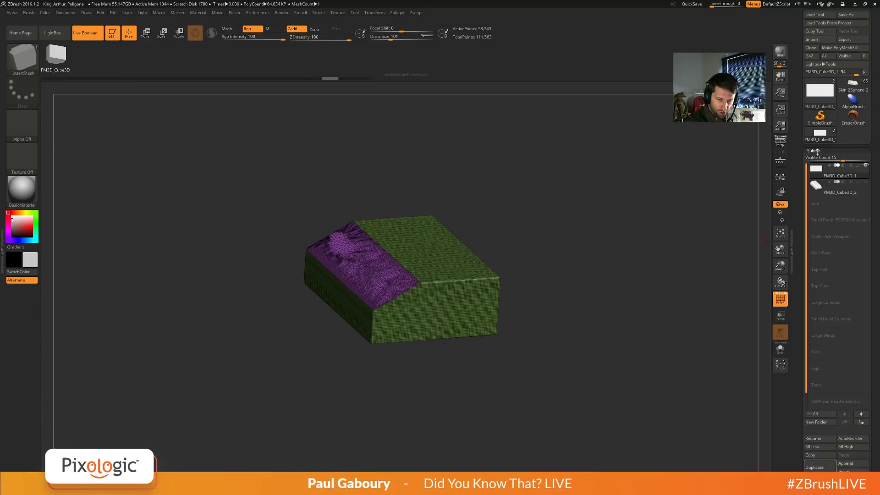
Redo the TrimCurve bevel on the long upper edge and copy it to the opposite side with Mirror And Weld.
left_click(814, 150)
left_click(817, 159)
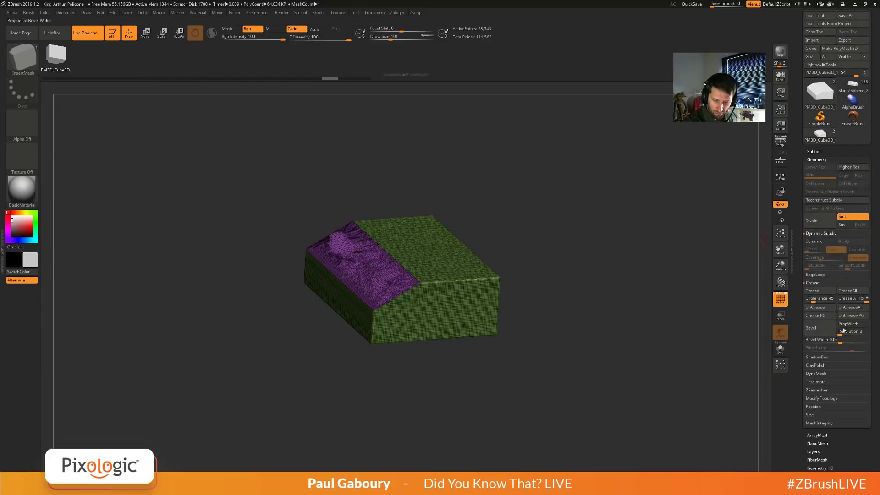
left_click(822, 398)
left_click(814, 333)
mouse_move(545, 367)
left_mouse_down()
mouse_move(527, 378)
mouse_move(528, 388)
mouse_move(526, 374)
left_mouse_up()
left_click_drag(309, 339, 458, 239, "ctrl+shift")
left_click_drag(469, 360, 513, 394)
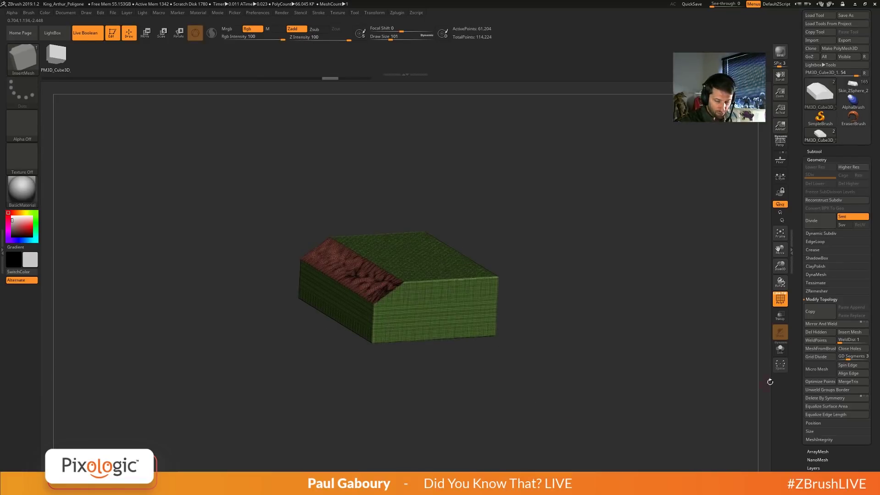
left_click(838, 324)
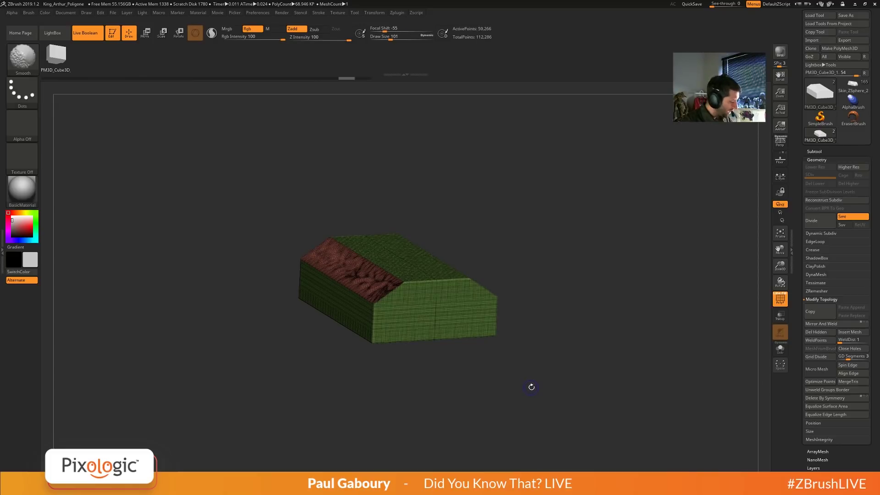
Hide the polyframe, isolate the polygroup of the two trimmed bevels to inspect them, and show the whole block again.
key("shift+f")
left_click_drag(507, 367, 406, 369, "ctrl+shift")
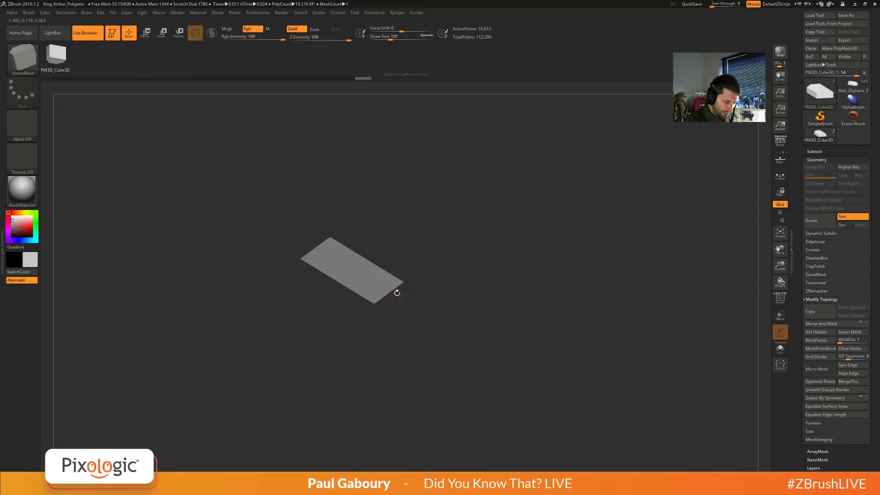
left_click_drag(295, 255, 383, 310)
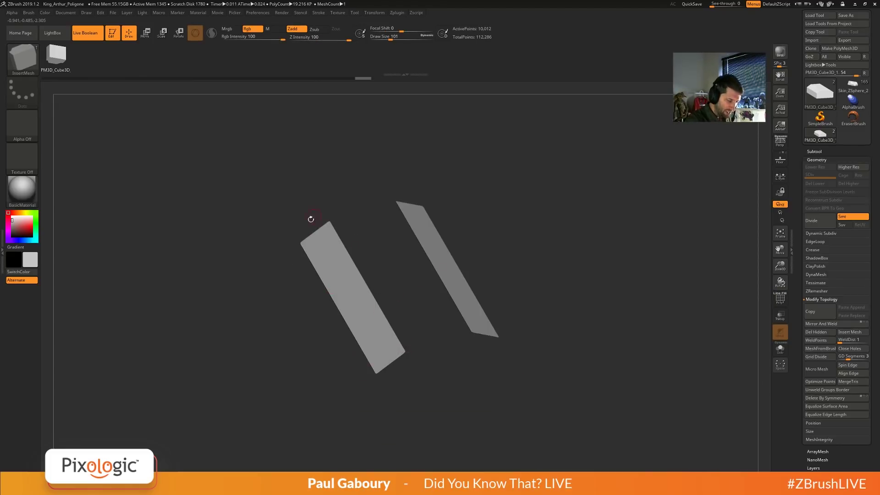
key("ctrl")
key("ctrl+z")
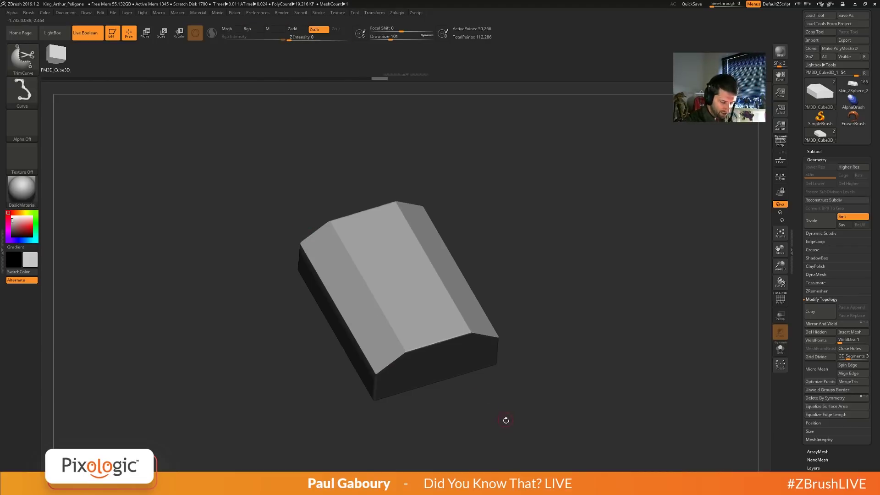
In side view, use TrimCurve to level the block's top, cut a long front slope, and trim the front end.
left_click_drag(504, 418, 501, 391, "shift")
left_click_drag(295, 244, 570, 247, "ctrl+shift")
left_click_drag(474, 294, 526, 299)
mouse_move(376, 223)
left_mouse_down("ctrl+shift")
mouse_move(595, 332)
mouse_move(561, 353)
mouse_move(550, 348)
left_mouse_up("ctrl+shift")
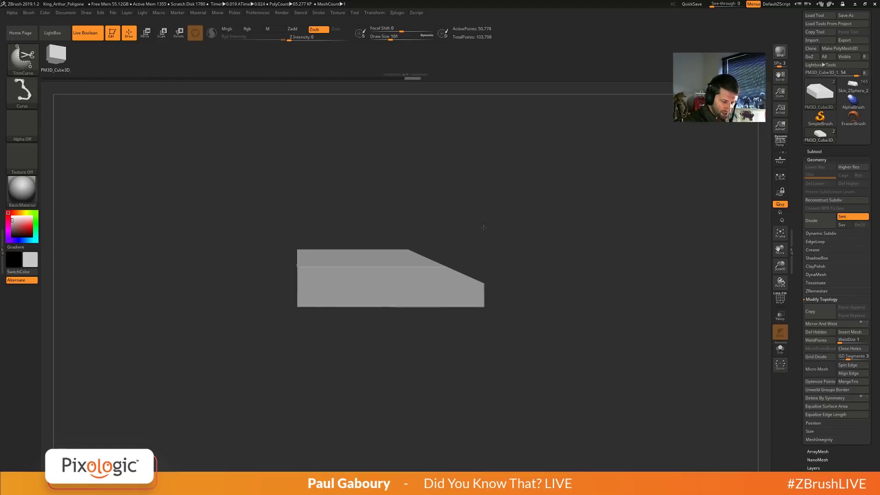
left_click_drag(485, 227, 475, 384, "ctrl+shift")
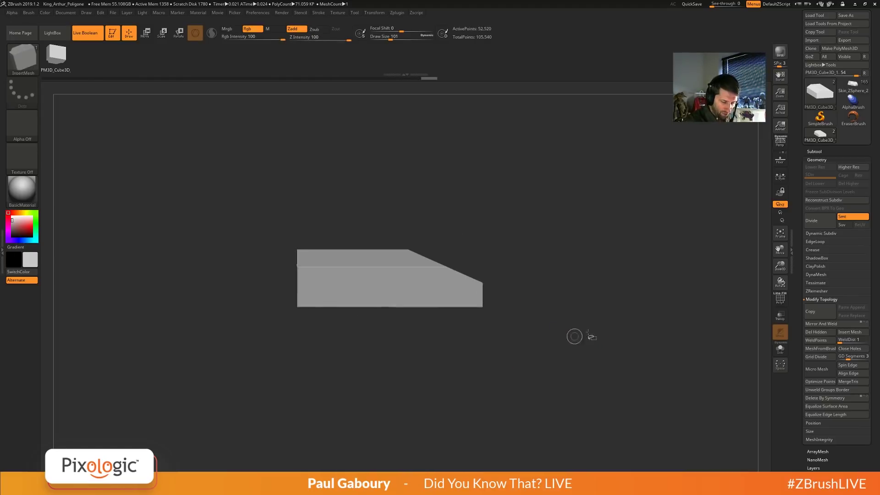
Trim the block's underside flat with TrimCurve in side view and check the cut faces with and without the polyframe.
left_click_drag(610, 305, 220, 308, "ctrl+shift")
mouse_move(308, 392)
left_mouse_down("ctrl+shift")
mouse_move(296, 169)
mouse_move(480, 405)
mouse_move(454, 350)
mouse_move(461, 321)
mouse_move(458, 351)
mouse_move(432, 295)
mouse_move(470, 377)
mouse_move(458, 370)
left_mouse_up("ctrl+shift")
key("shift+f")
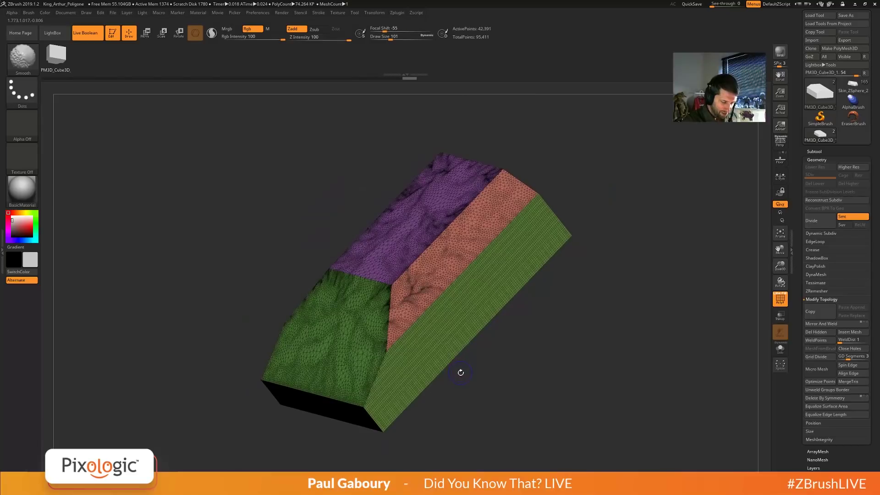
key("shift+f")
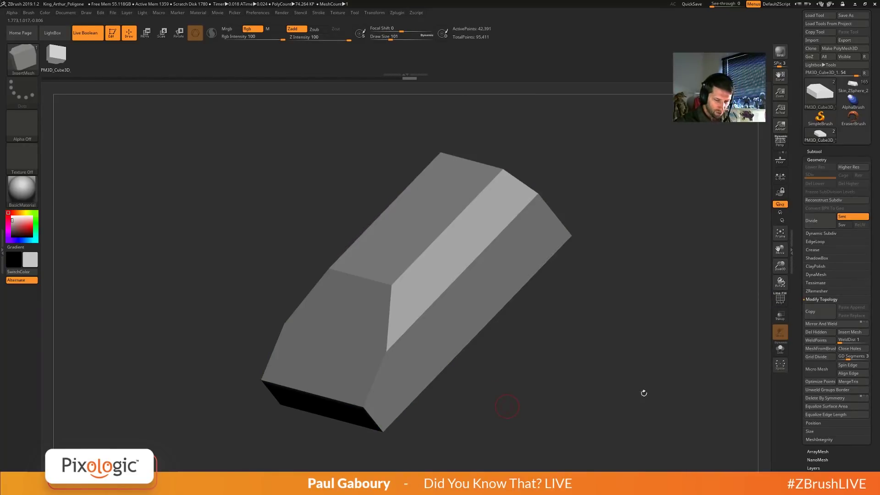
Switch back and forth between the subtools PM3D_Cube3D_1 and PM3D_Cube3D_2 to compare their edges, ending on PM3D_Cube3D_2.
left_click(814, 152)
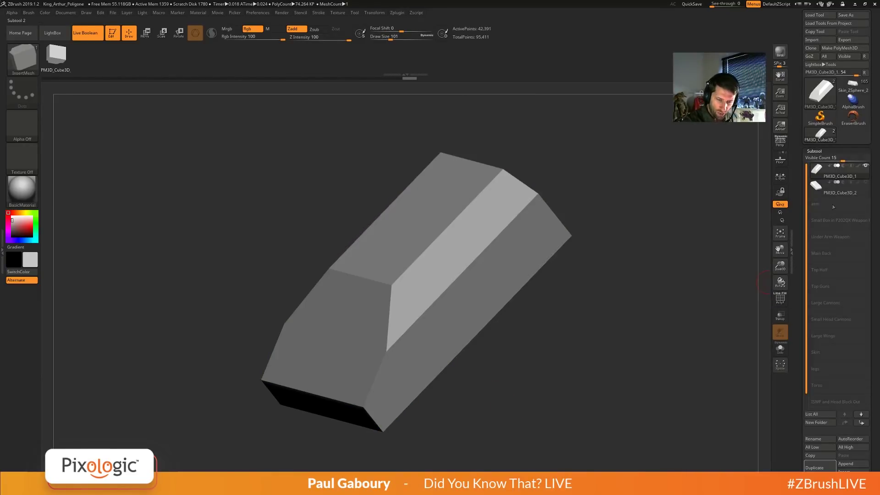
left_click(865, 166)
key("Down")
key("Up")
key("Down")
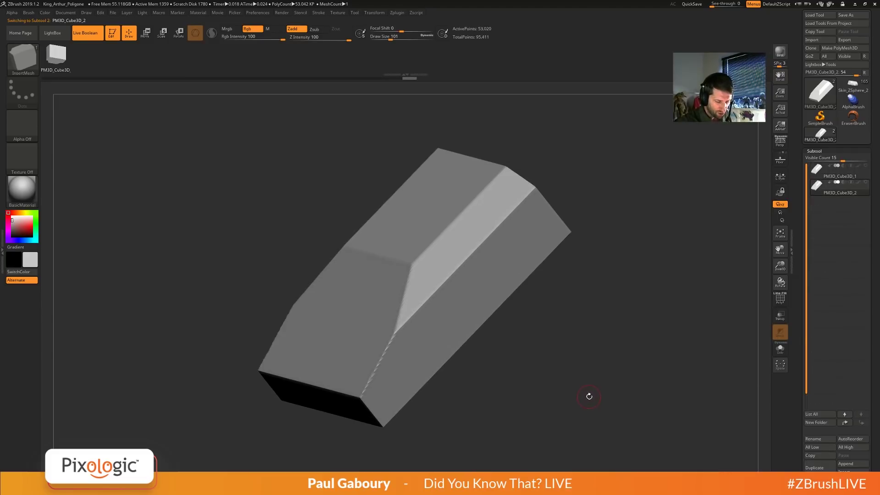
key("Up")
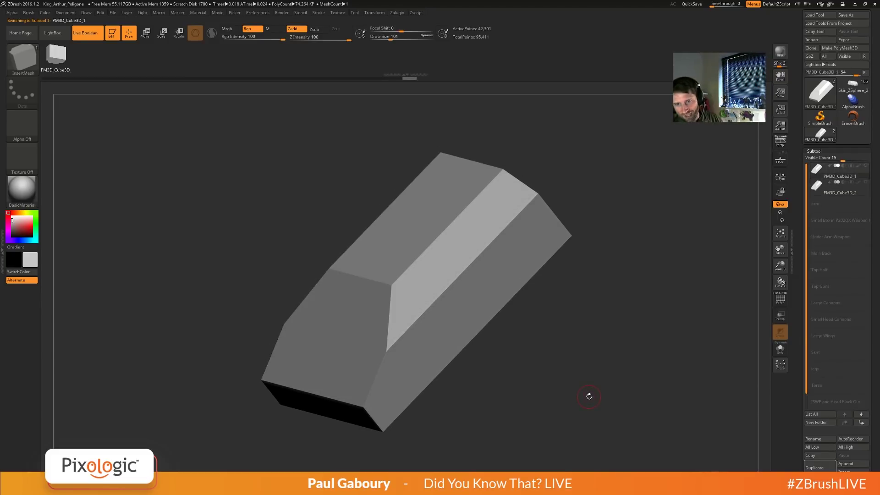
key("Down")
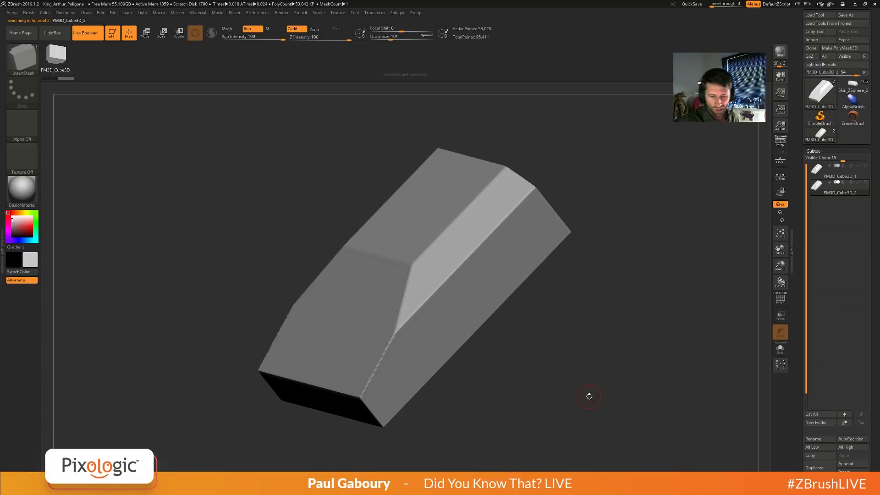
Try ZRemesher on PM3D_Cube3D_2 with FreezeGroups and KeepGroups off and the polyframe shown.
left_click(820, 151)
left_click(811, 159)
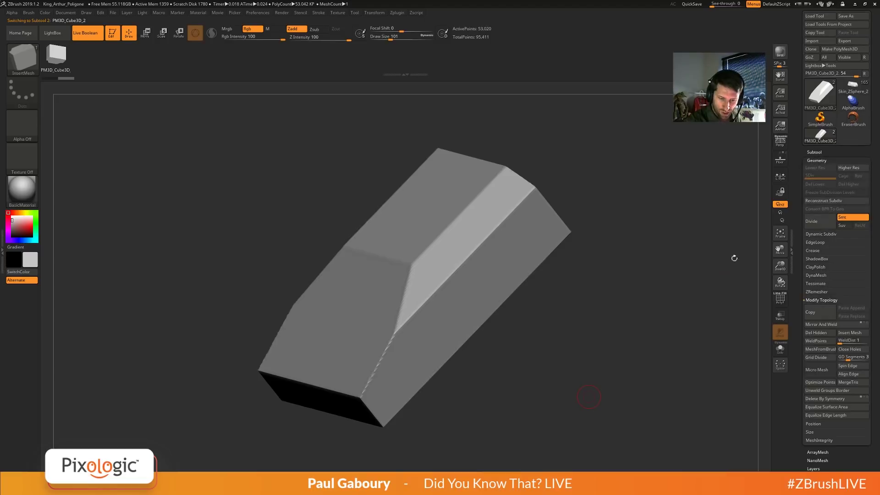
left_click(818, 292)
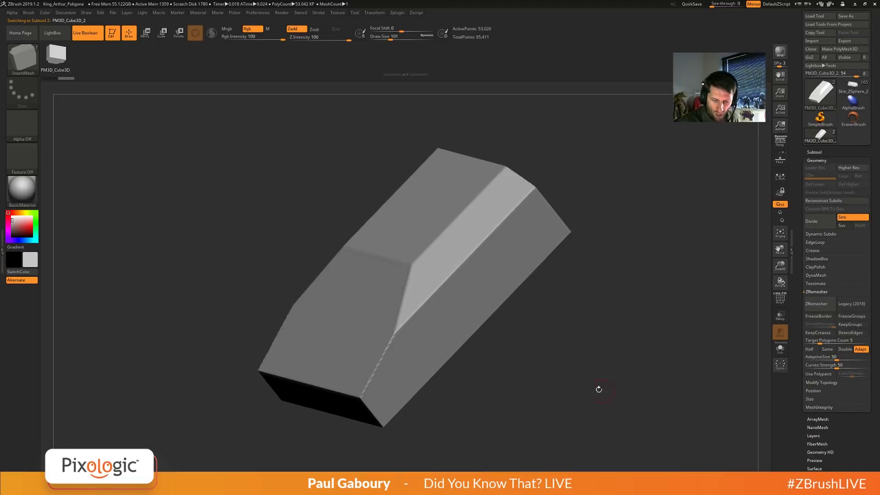
left_click_drag(532, 365, 414, 354, "alt")
key("shift+f")
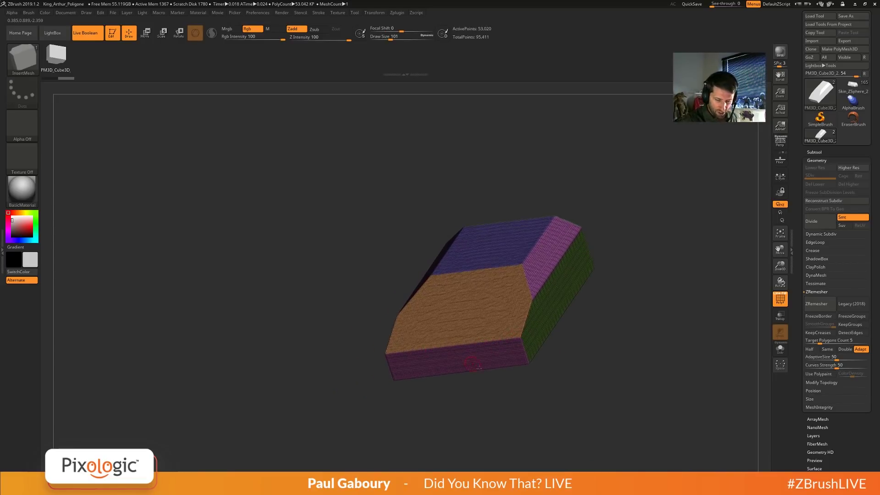
left_click(823, 305)
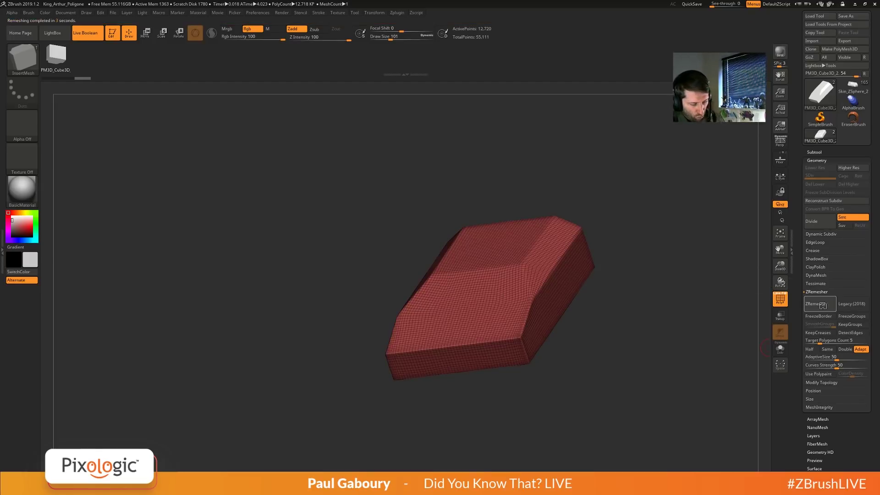
Inspect the remeshed block's edges without the polyframe, undo the remesh, and show the polygroups again.
left_click_drag(581, 399, 585, 399)
key("shift+f")
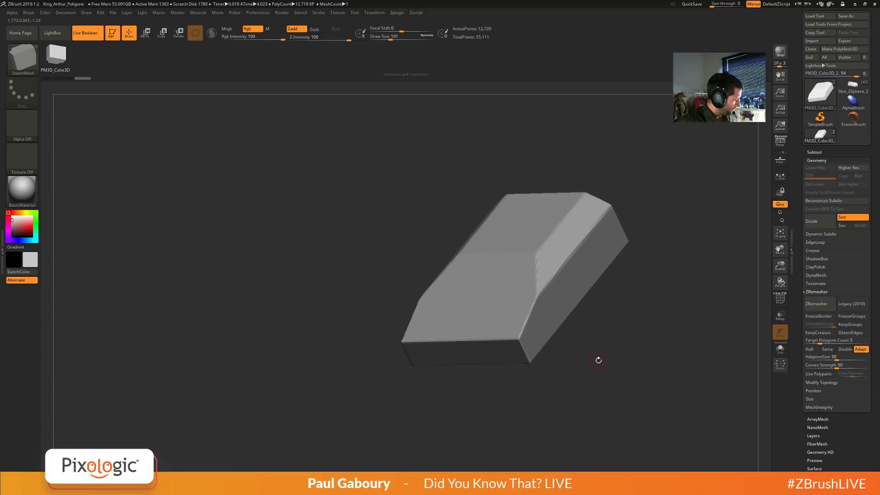
key("ctrl+d")
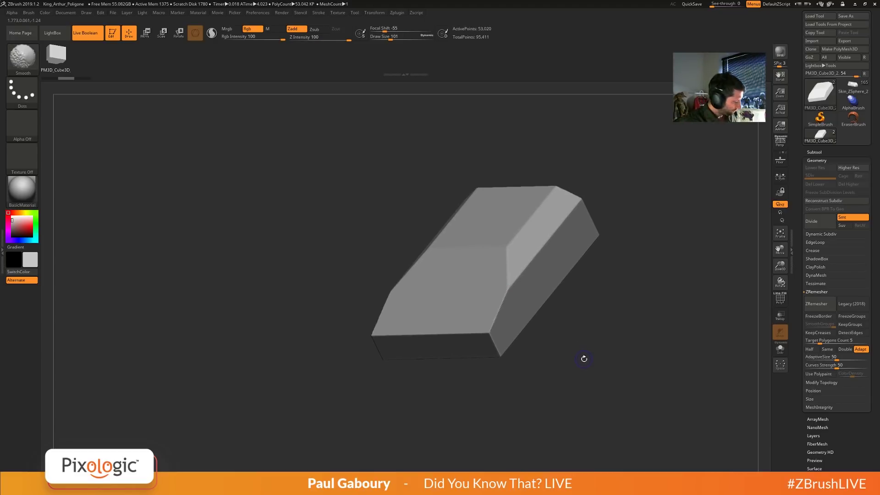
key("shift+f")
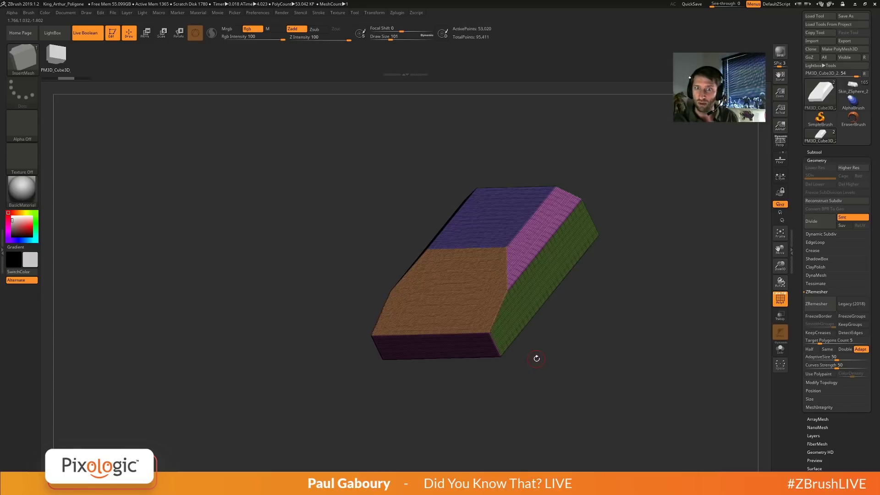
Try ZRemesher with FreezeGroups on and KeepGroups off, inspect the resulting edge flow, and undo the remesh.
left_click(858, 317)
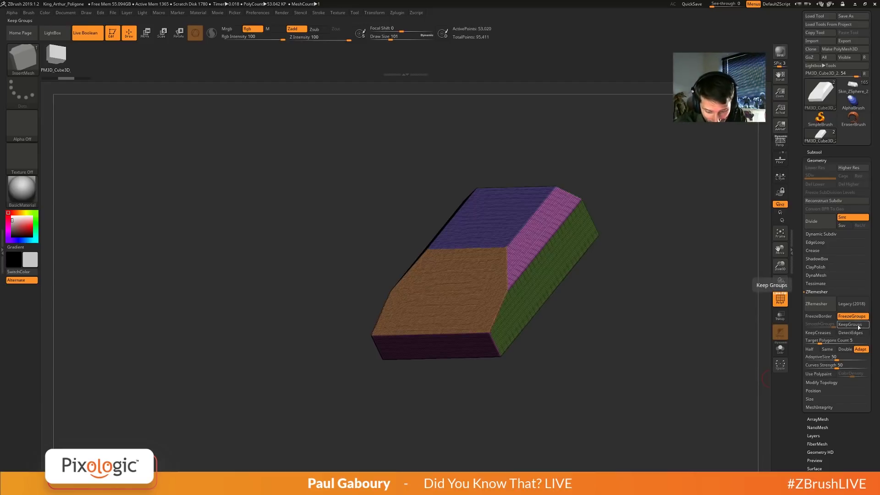
left_click(859, 326)
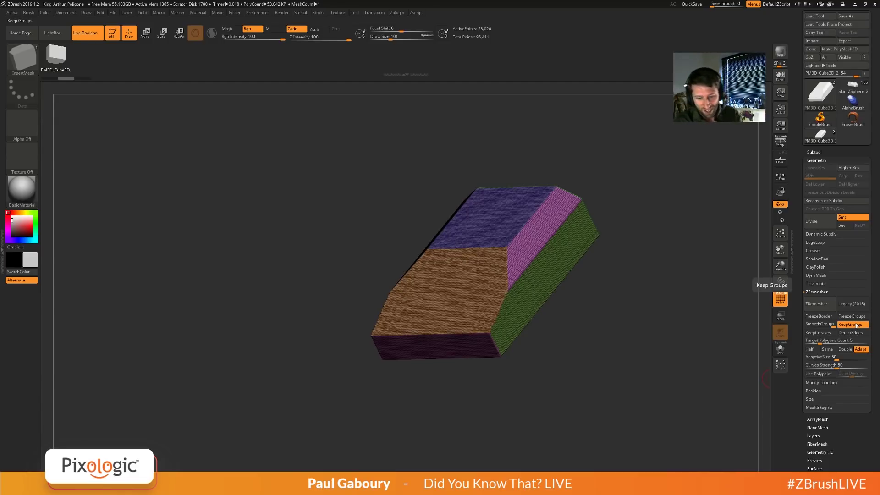
left_click(852, 317)
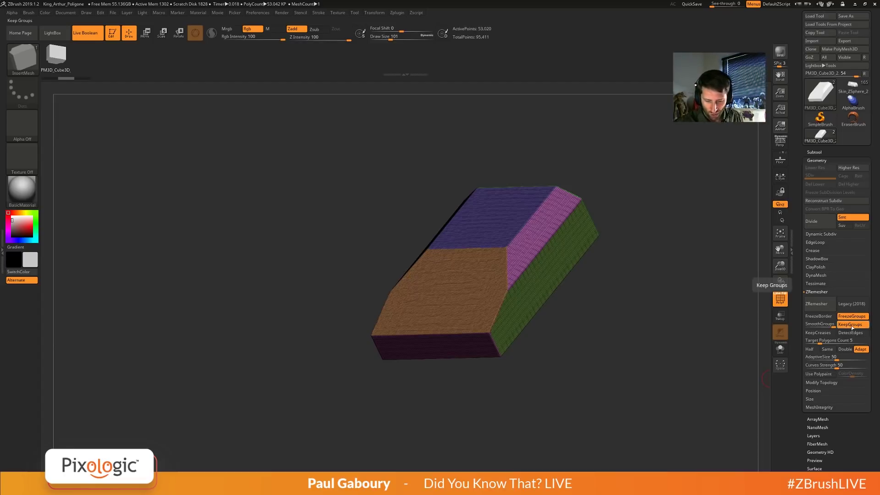
left_click(849, 324)
left_click(820, 307)
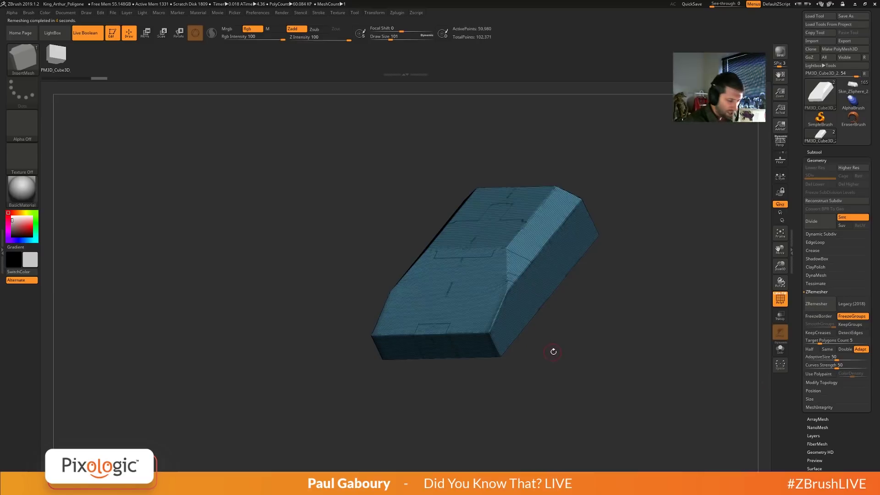
mouse_move(550, 347)
right_mouse_down("alt")
mouse_move(503, 315)
mouse_move(541, 338)
right_mouse_up("alt")
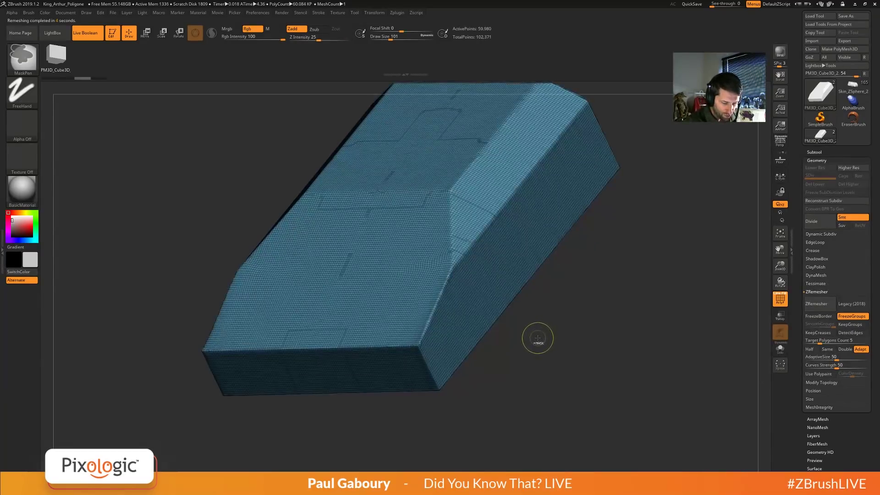
key("ctrl+z")
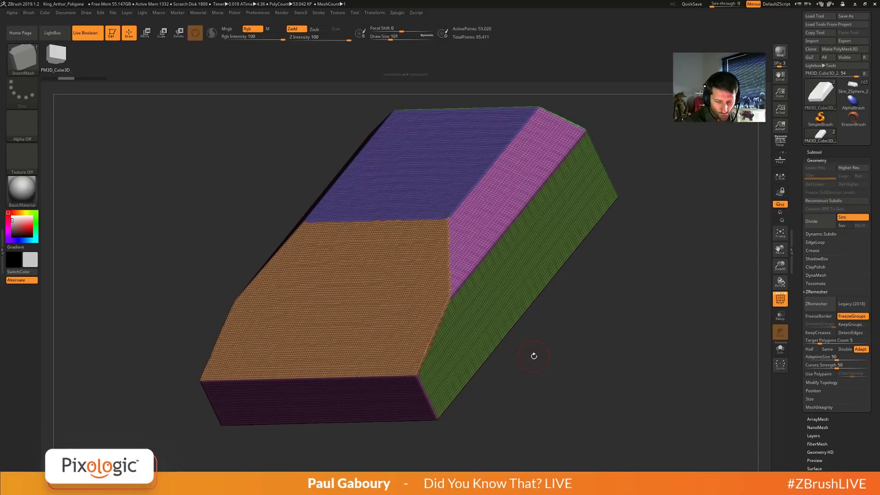
Isolate the side bevel polygroup and the top polygroup to examine their borders, and show the whole block again.
left_click(491, 220, "ctrl+shift")
left_click_drag(520, 369, 531, 383, "alt")
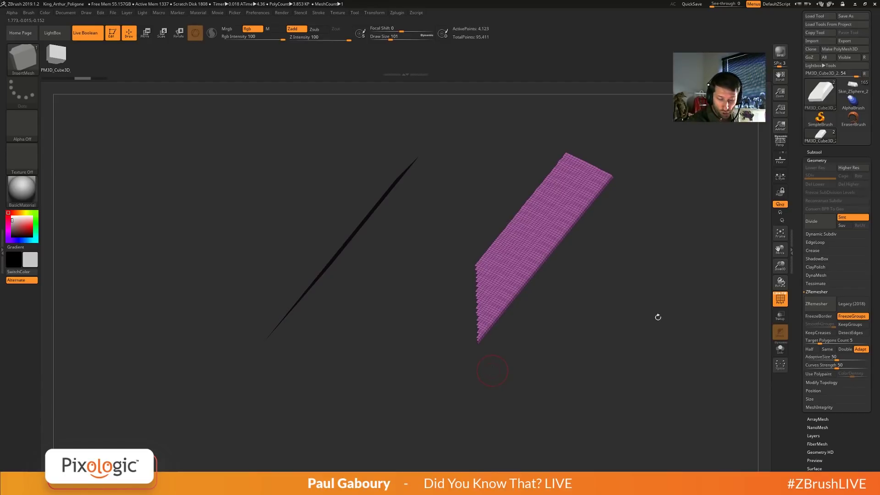
key("ctrl+shift")
key("ctrl+z")
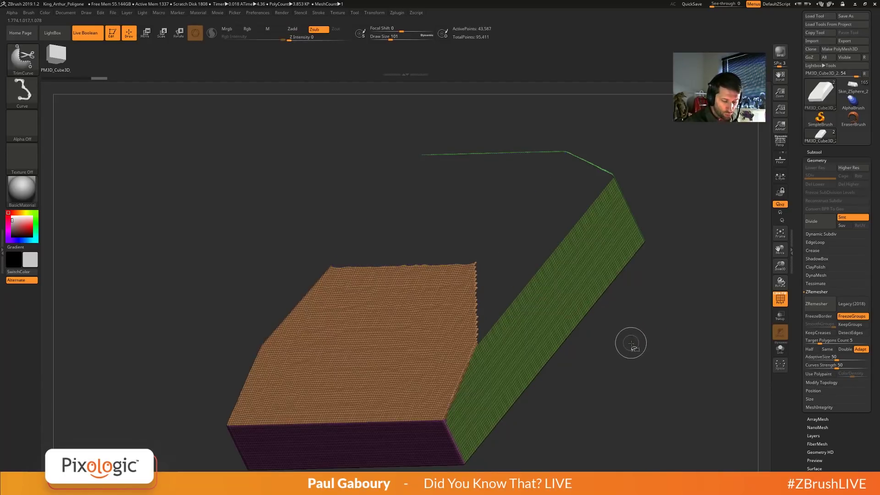
key("ctrl+shift+z")
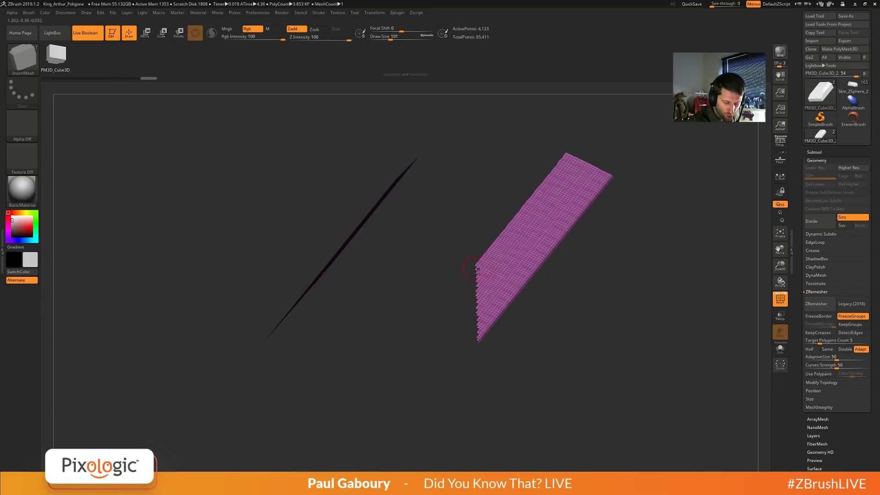
left_click(587, 362, "ctrl+shift")
left_click(478, 244, "ctrl+shift")
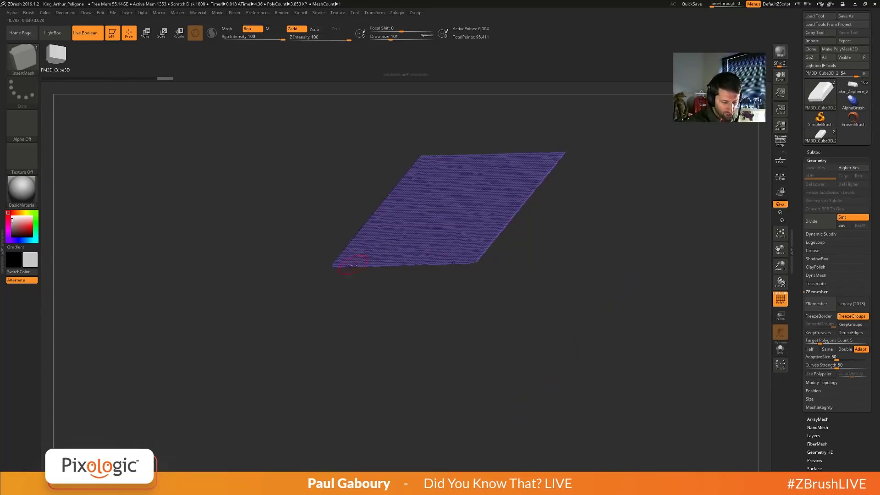
left_click(635, 378, "ctrl+shift")
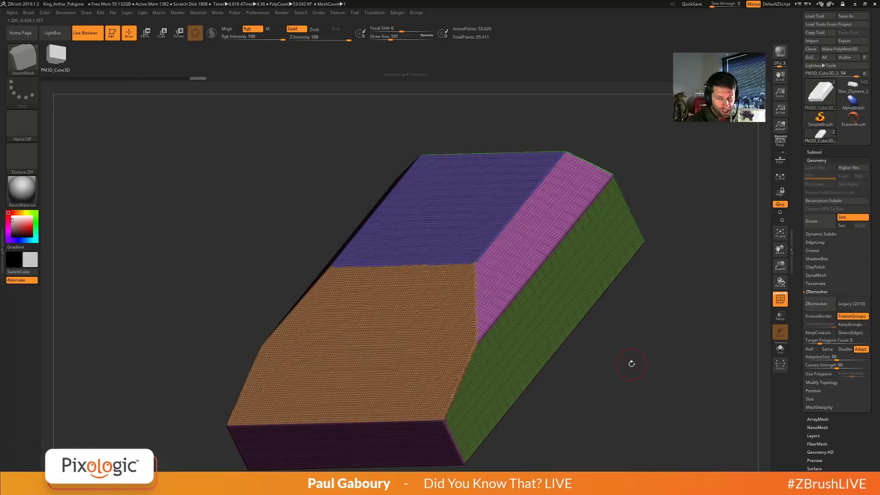
Repeat the FreezeGroups remesh while viewing the block's front and top, and undo it.
left_click_drag(630, 364, 700, 342)
left_click(816, 304)
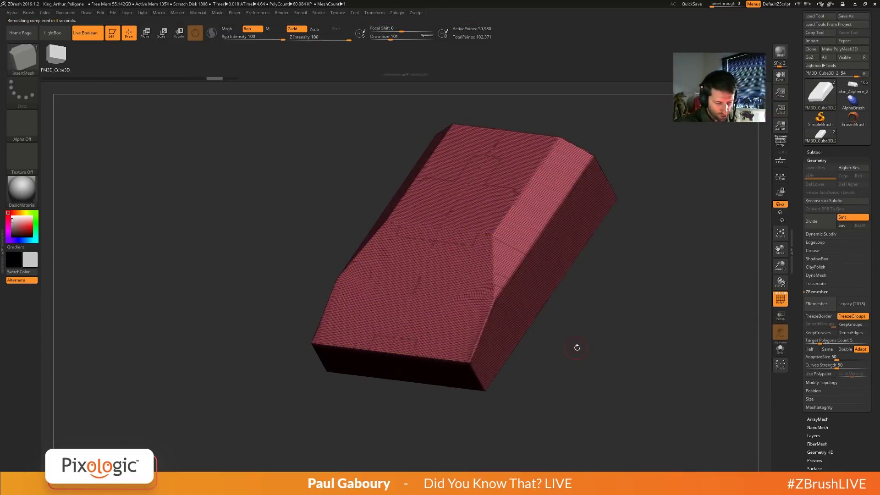
key("ctrl+z")
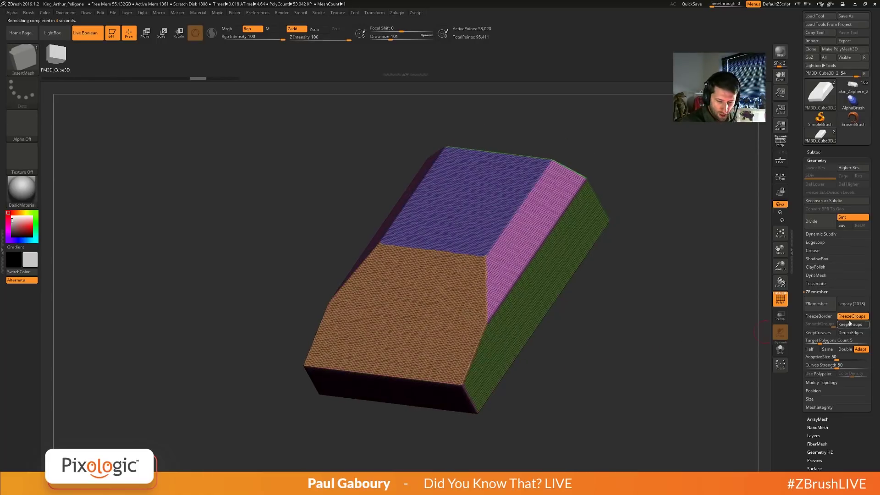
Replace FreezeGroups with KeepGroups, try ZRemesher, inspect the corners at the block's rear end, and undo the remesh.
left_click(851, 316)
left_click(851, 325)
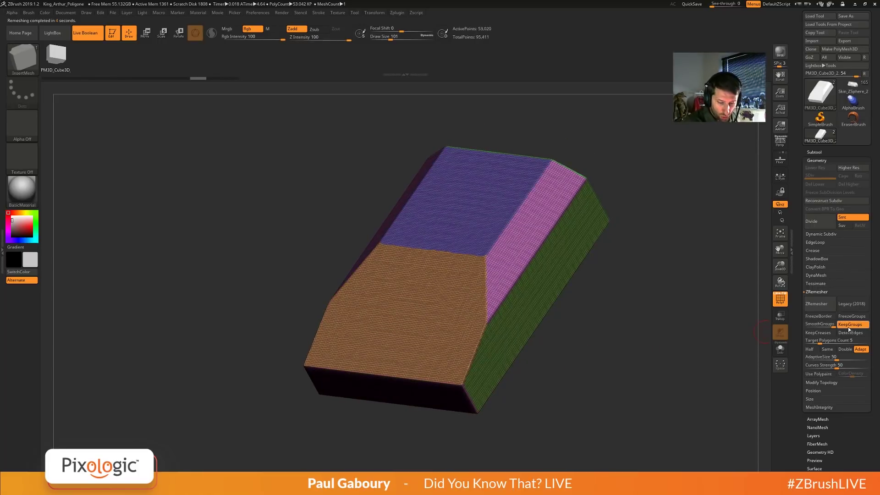
left_click(822, 304)
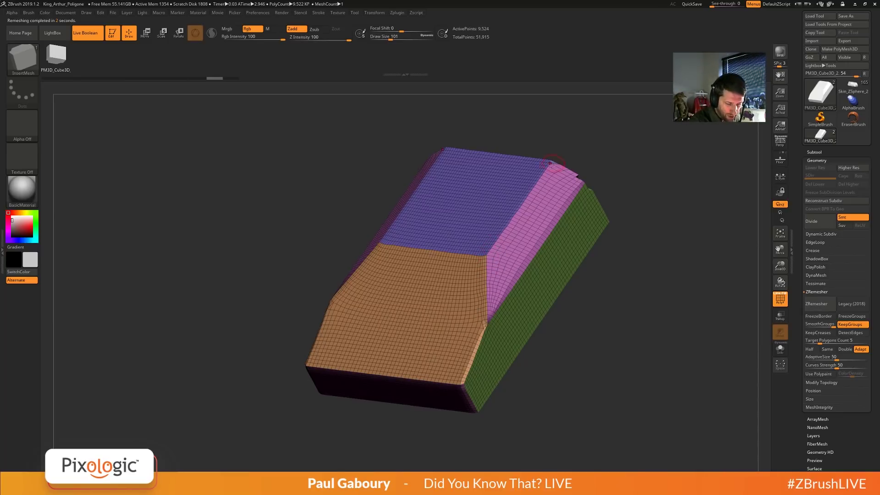
left_click_drag(588, 313, 567, 314)
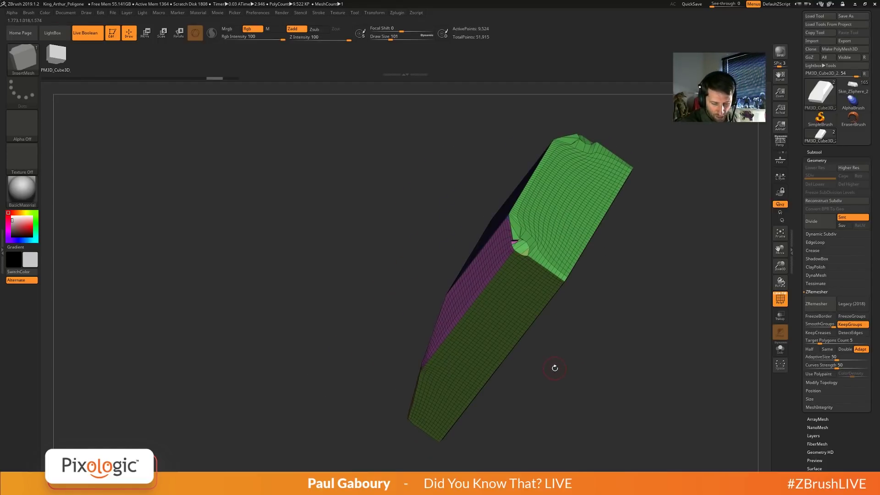
left_click_drag(555, 368, 593, 246, "alt")
key("ctrl+z")
Isolate the rear end polygroup, examine its bevelled corner up close, and show the whole block again.
left_click(605, 275, "ctrl+shift")
left_click_drag(625, 324, 564, 309, "alt")
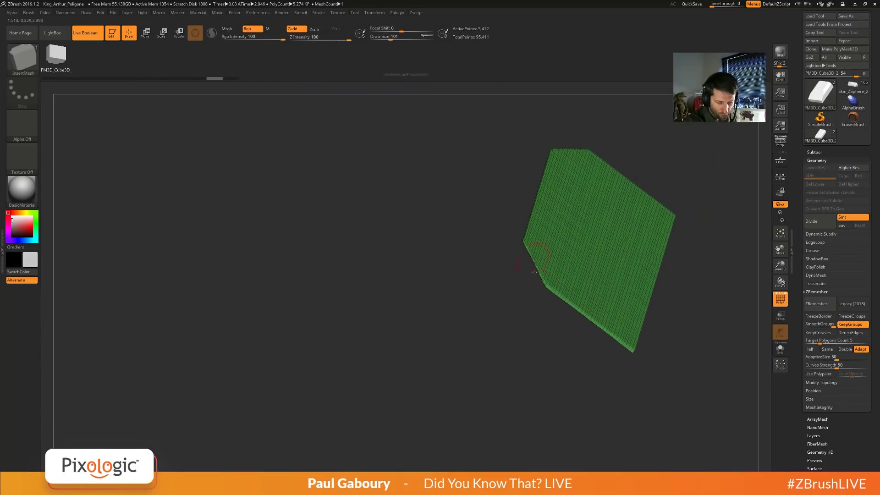
left_click_drag(617, 360, 501, 294, "alt")
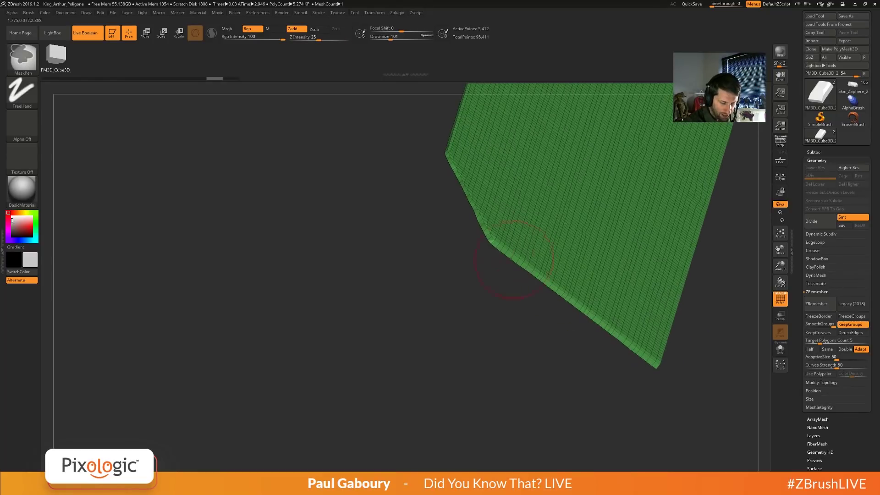
left_click(691, 383, "ctrl+shift")
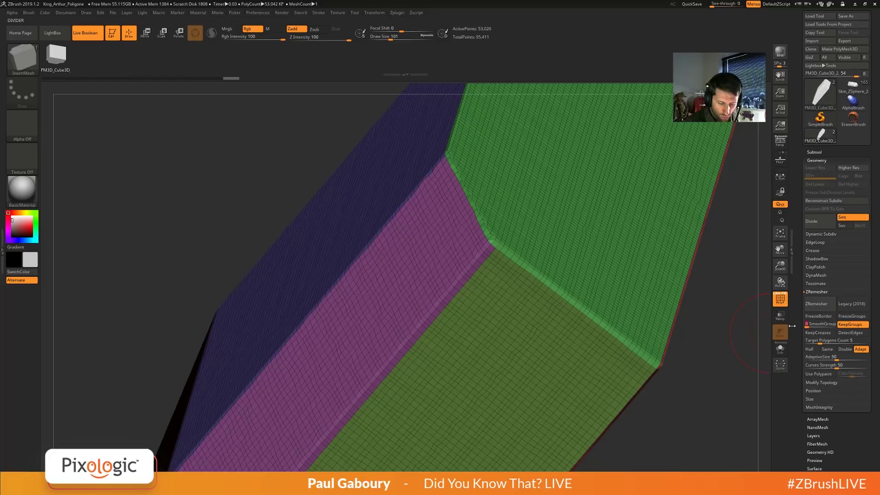
Set SmoothGroups to 0, run ZRemesher with KeepGroups on, and leave a canvas snapshot of the result beside the block.
left_click_drag(687, 376, 495, 311)
left_click(820, 304)
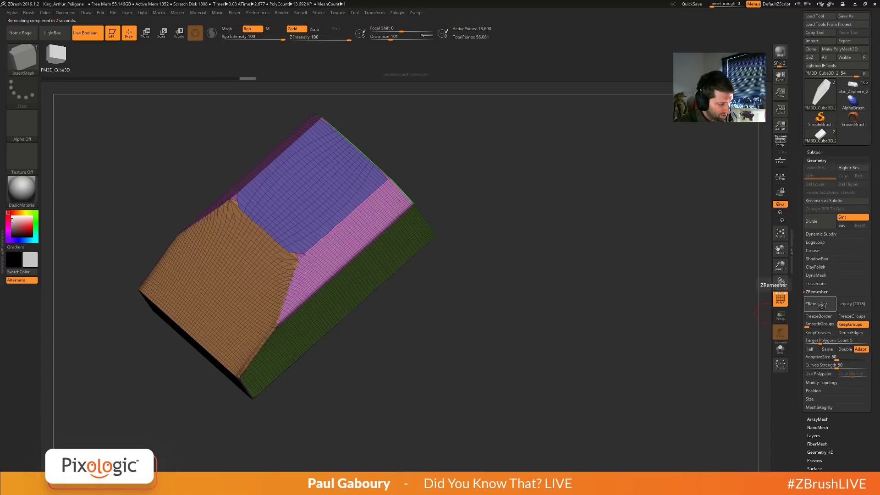
key("shift")
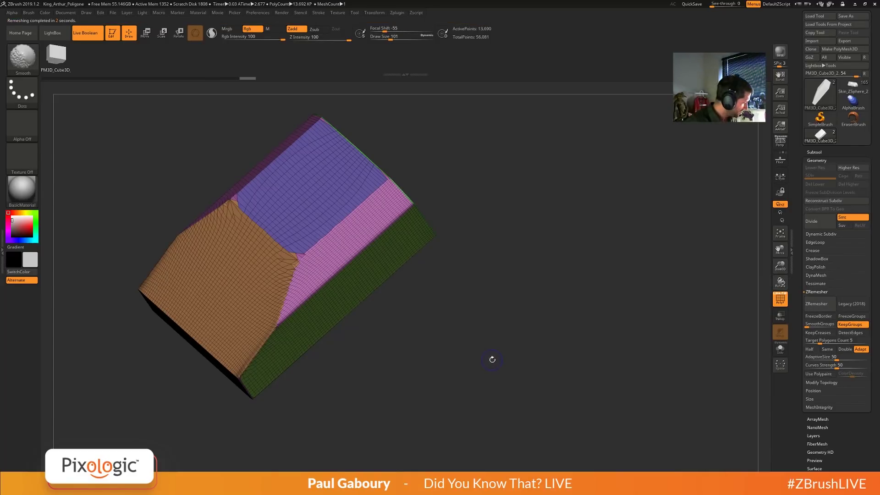
left_click_drag(490, 363, 627, 293)
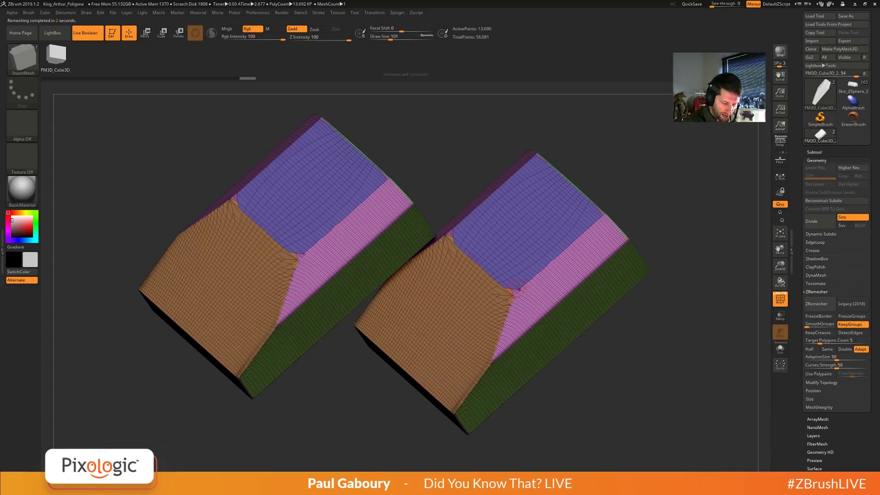
Undo the remesh, rerun ZRemesher with SmoothGroups at 1, leave a canvas snapshot of that result, and revert the block again.
left_click_drag(502, 299, 475, 378)
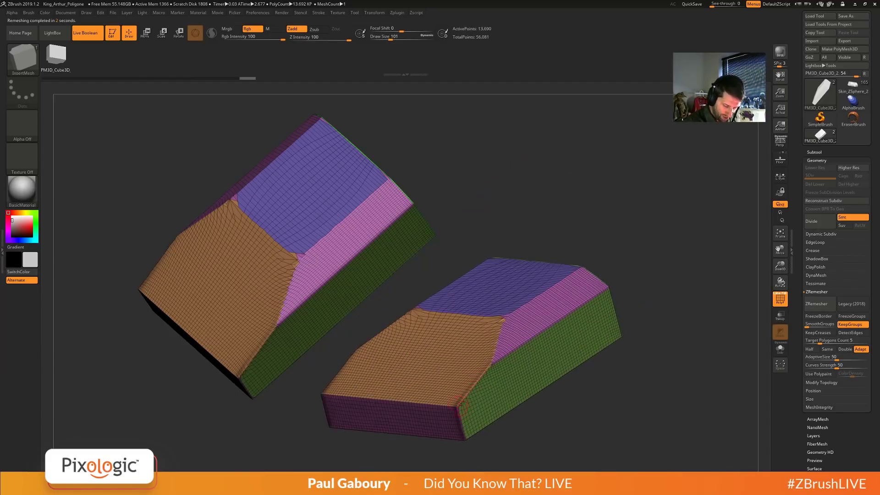
key("ctrl+z")
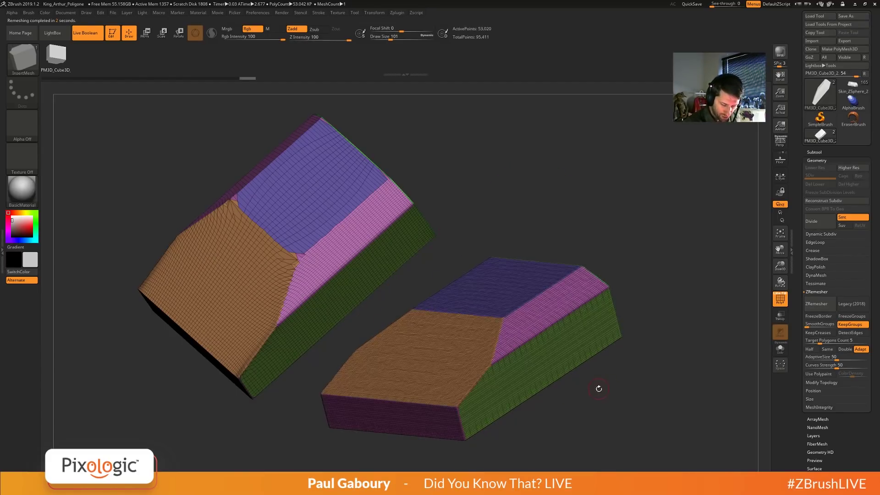
left_click(820, 306)
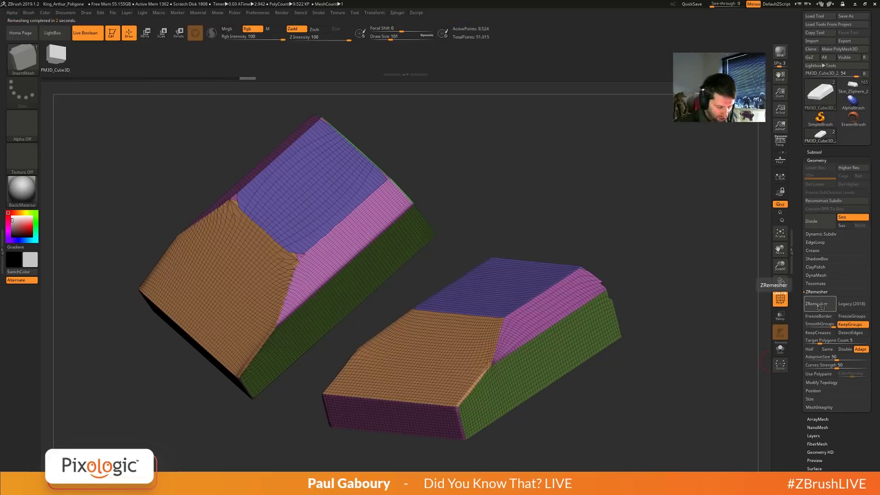
left_click_drag(522, 414, 563, 342, "alt")
key("shift+s")
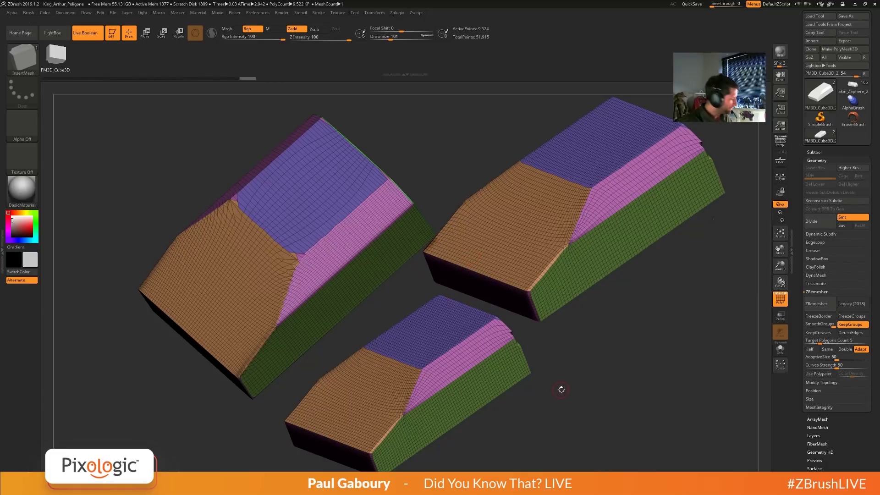
key("ctrl+z")
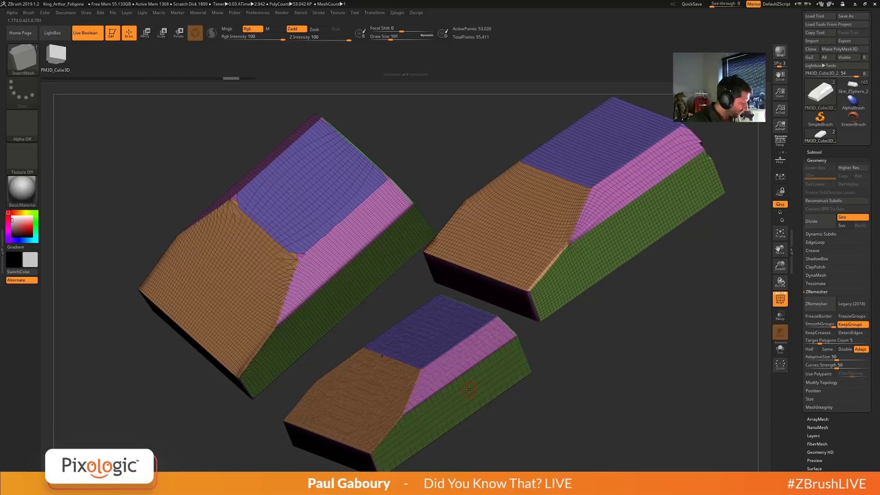
Switch to the trimmed block, show its polyframe, enable KeepGroups with SmoothGroups at 0, and run ZRemesher.
left_click(468, 393, "alt")
key("shift+f")
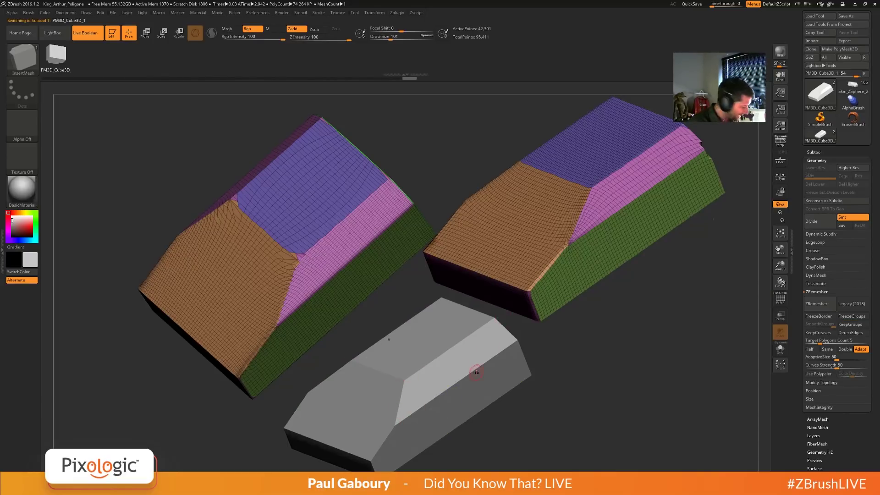
key("shift+f")
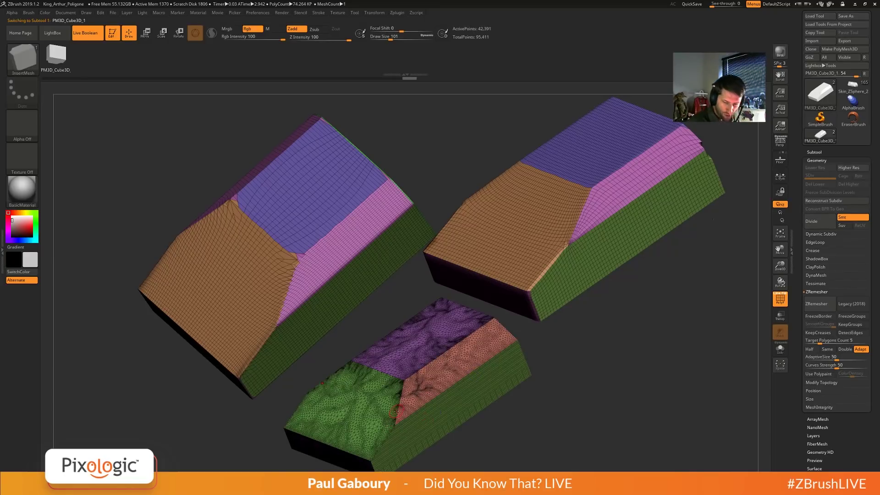
left_click(850, 324)
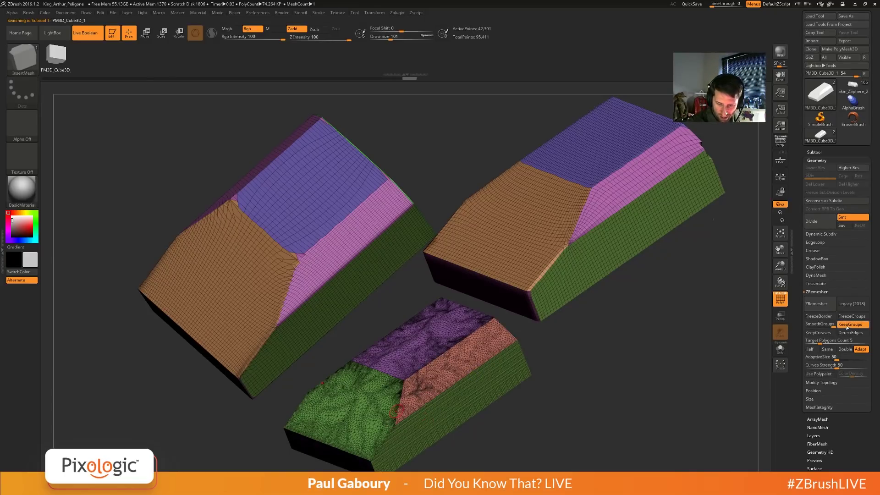
left_click_drag(833, 326, 803, 326)
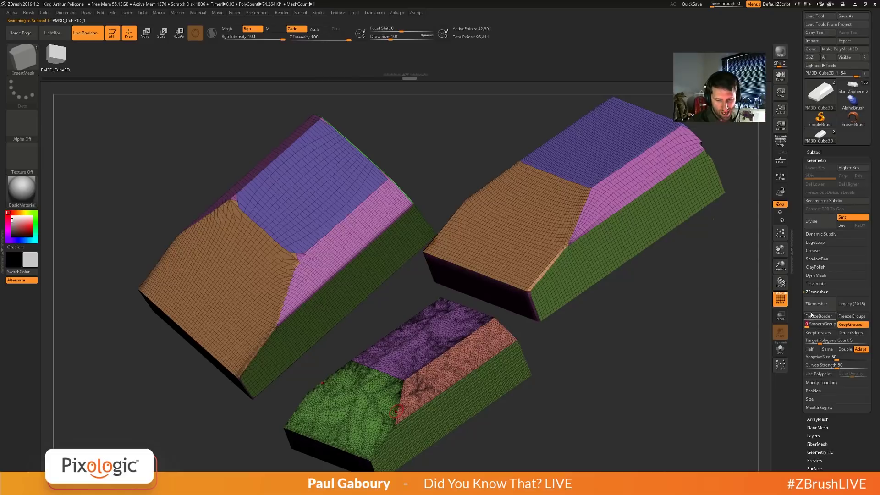
left_click(815, 304)
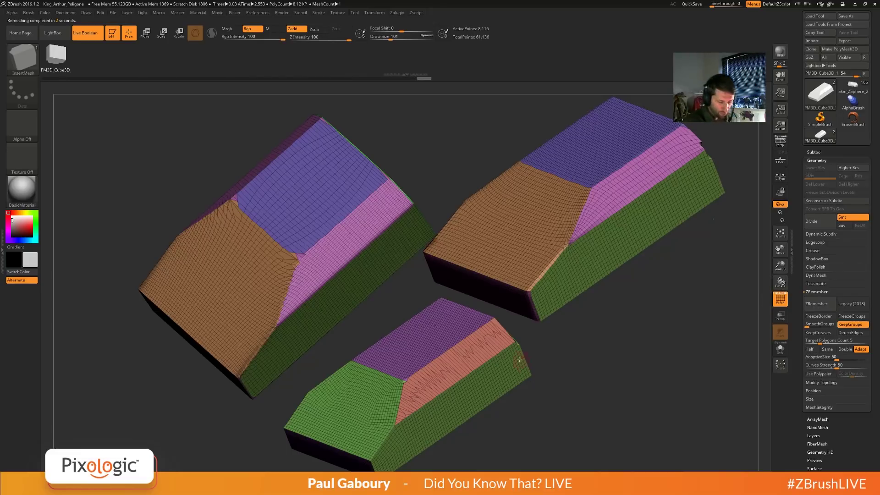
Inspect the trimmed block's remeshed polygroup borders up close and undo the remesh.
mouse_move(557, 389)
left_mouse_down()
mouse_move(604, 387)
mouse_move(513, 381)
mouse_move(473, 417)
mouse_move(483, 417)
left_mouse_up()
left_click_drag(458, 463, 446, 428)
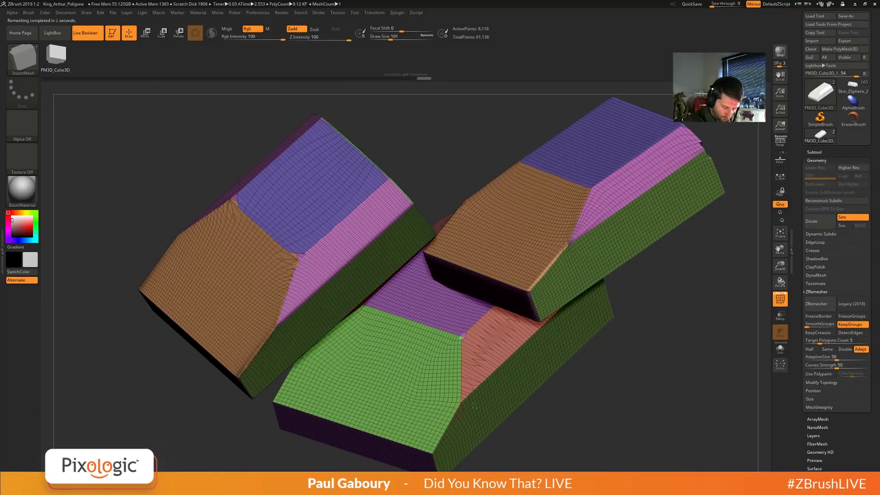
right_click_drag(474, 405, 454, 449, "alt")
right_click_drag(521, 409, 500, 413, "ctrl")
key("ctrl+z")
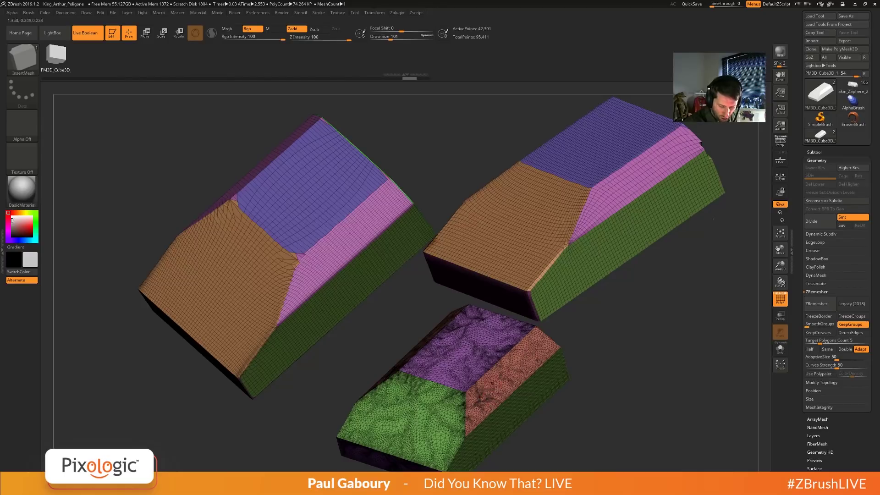
Set SmoothGroups to 1, try ZRemesher on the trimmed block, and undo the result.
right_click_drag(513, 367, 499, 373, "ctrl")
mouse_move(508, 420)
right_mouse_down("ctrl")
mouse_move(465, 369)
mouse_move(438, 430)
mouse_move(519, 386)
mouse_move(536, 389)
mouse_move(542, 405)
right_mouse_up("ctrl")
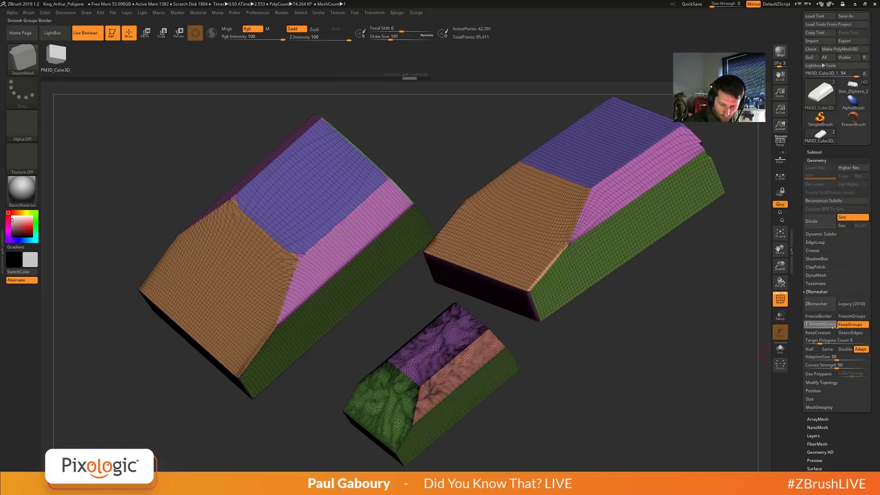
left_click(819, 307)
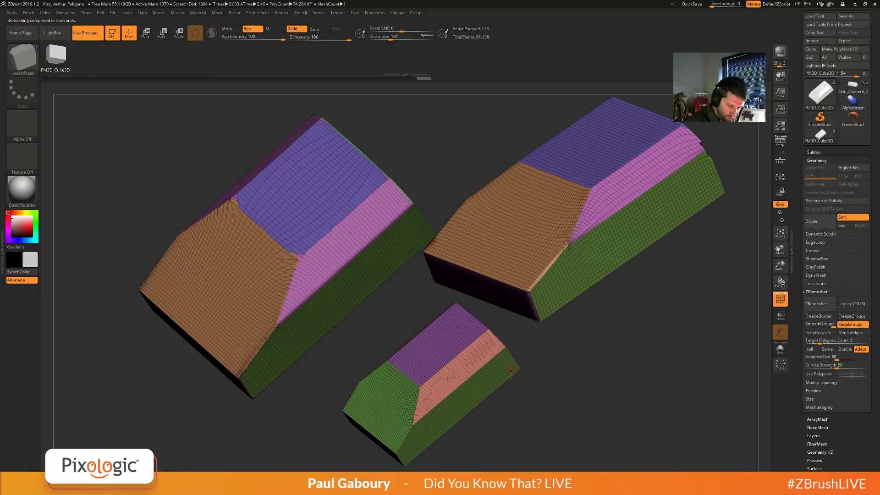
left_click_drag(512, 375, 494, 407)
key("ctrl+z")
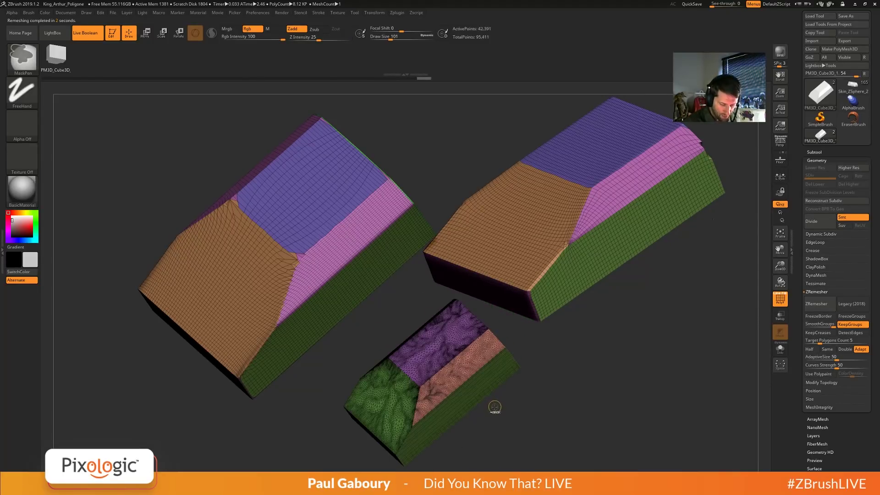
key("ctrl+z")
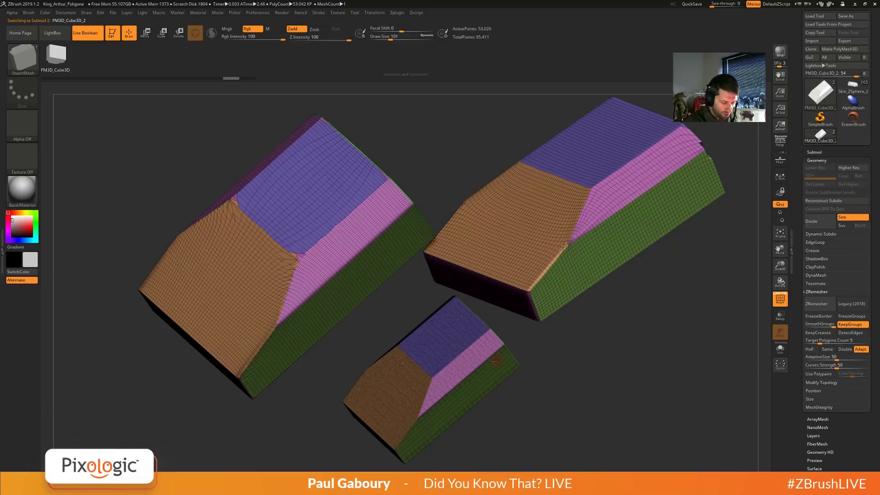
Apply Polish By Groups at 100 to the clipped block and inspect its polygroup edges up close.
right_click_drag(459, 385, 465, 391, "ctrl")
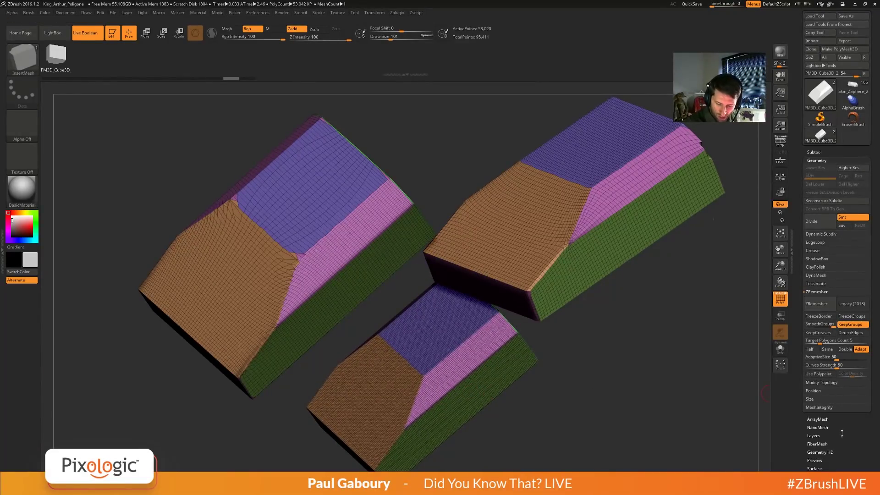
scroll(847, 383, "down", 5)
left_click(819, 318)
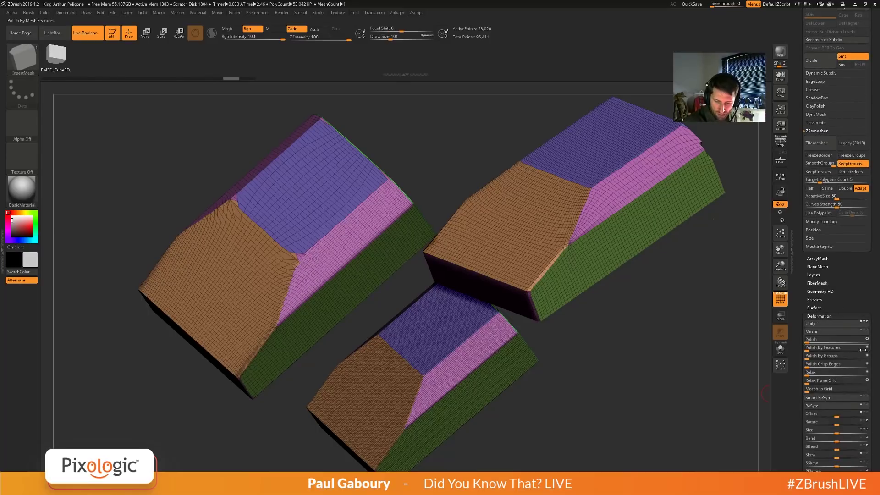
scroll(873, 344, "down", 1)
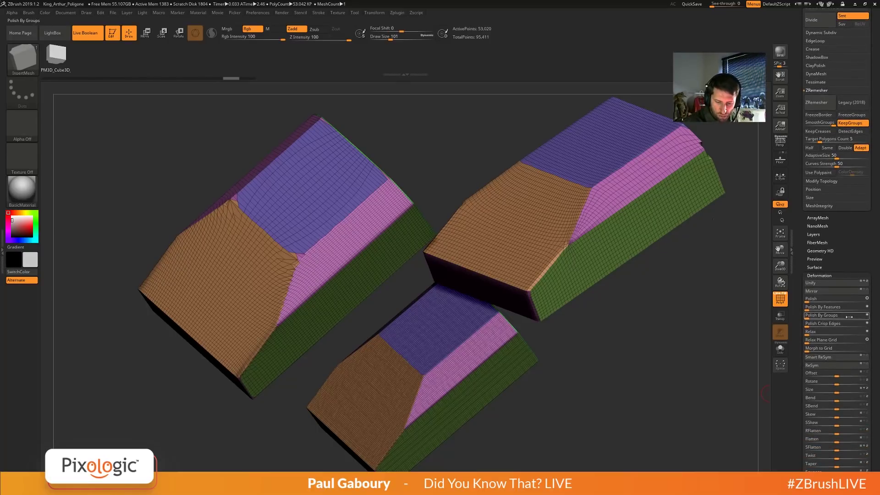
left_click_drag(849, 316, 868, 317)
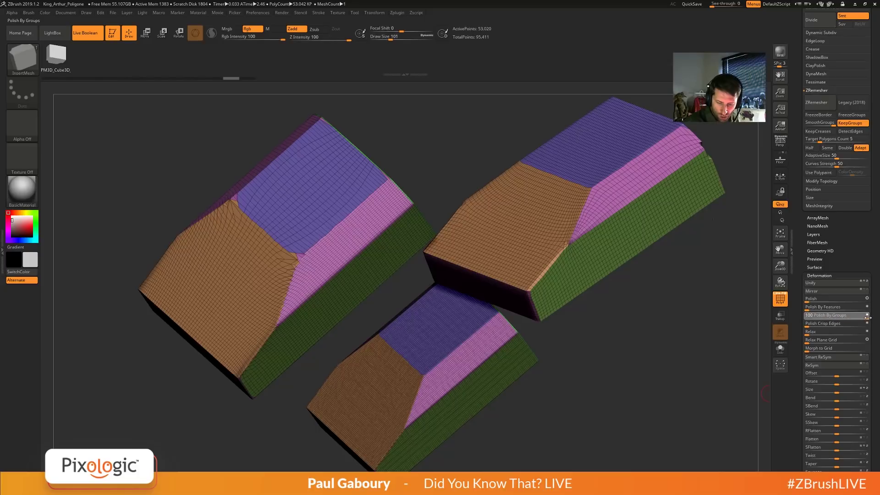
right_click_drag(465, 395, 419, 385, "ctrl")
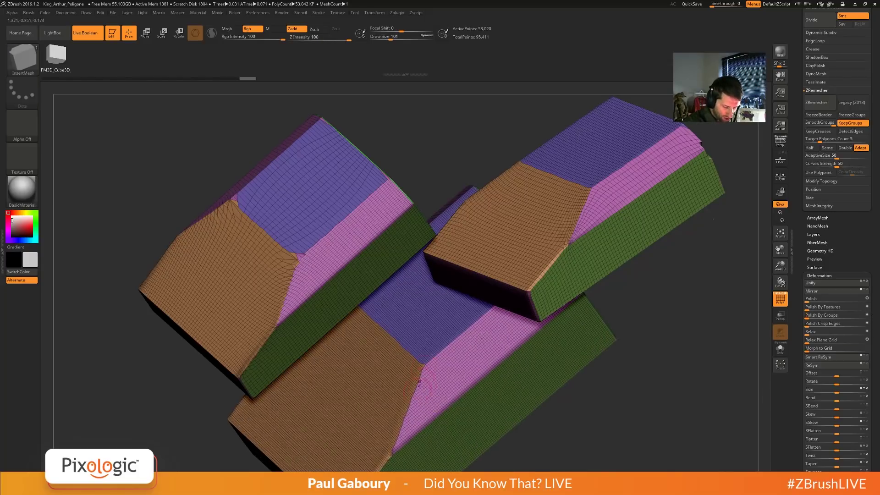
right_click_drag(526, 364, 484, 424, "alt")
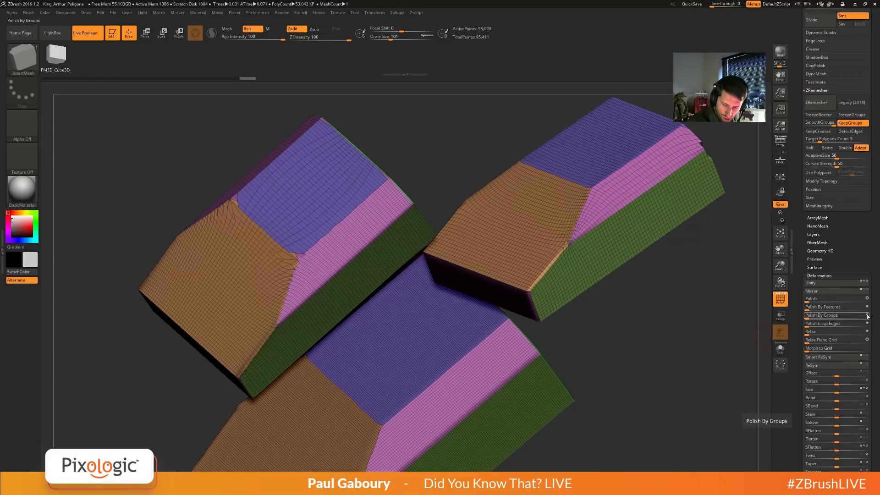
Apply Polish By Groups repeatedly to the clipped block, hiding the polyframe and checking its side profile.
left_click_drag(807, 318, 870, 318)
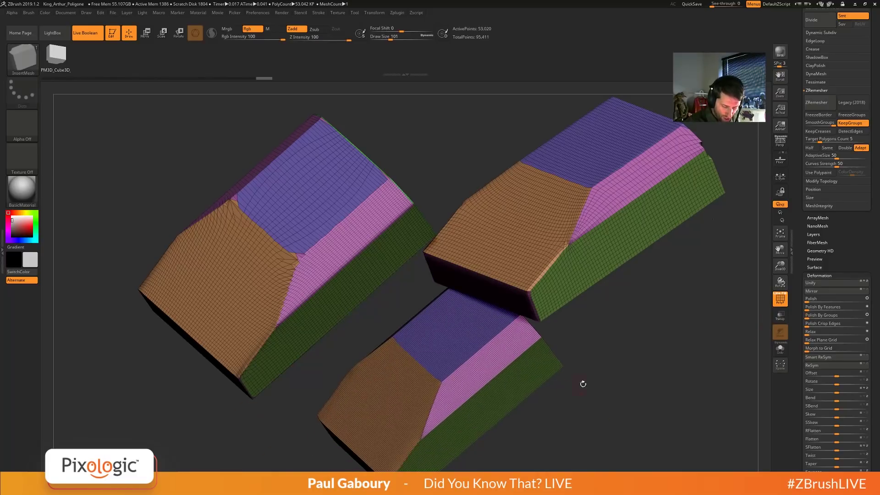
left_click_drag(867, 316, 868, 316)
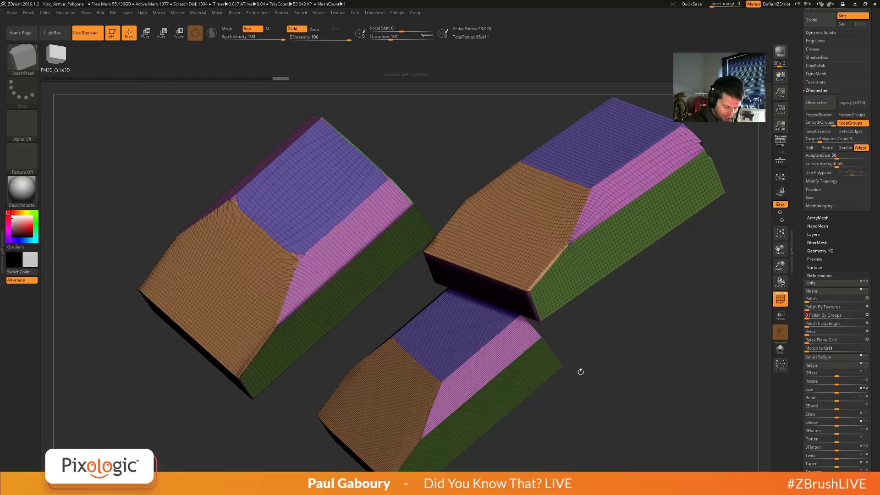
key("shift+f")
right_click_drag(429, 433, 434, 400)
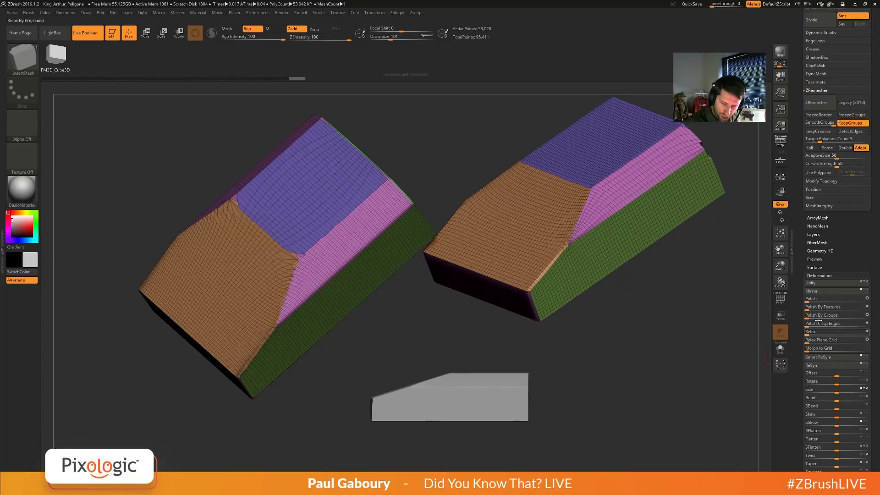
left_click_drag(855, 316, 861, 316)
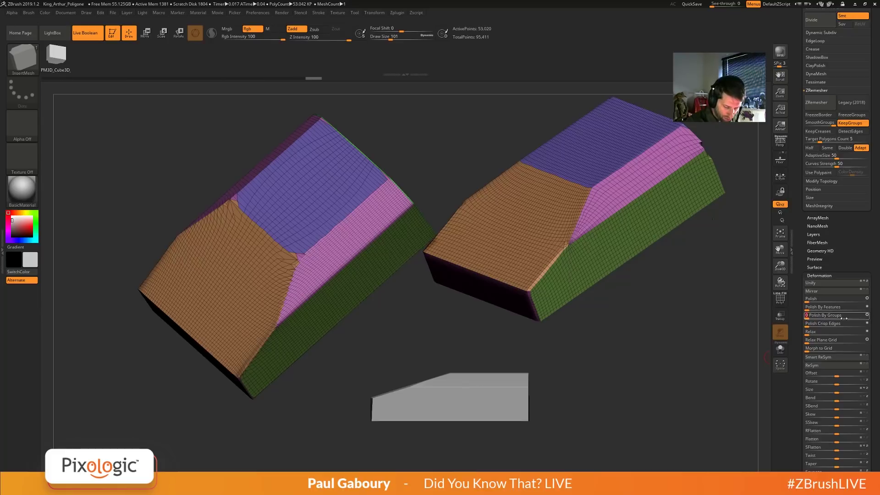
mouse_move(446, 442)
right_mouse_down()
mouse_move(460, 431)
mouse_move(442, 404)
mouse_move(418, 422)
right_mouse_up()
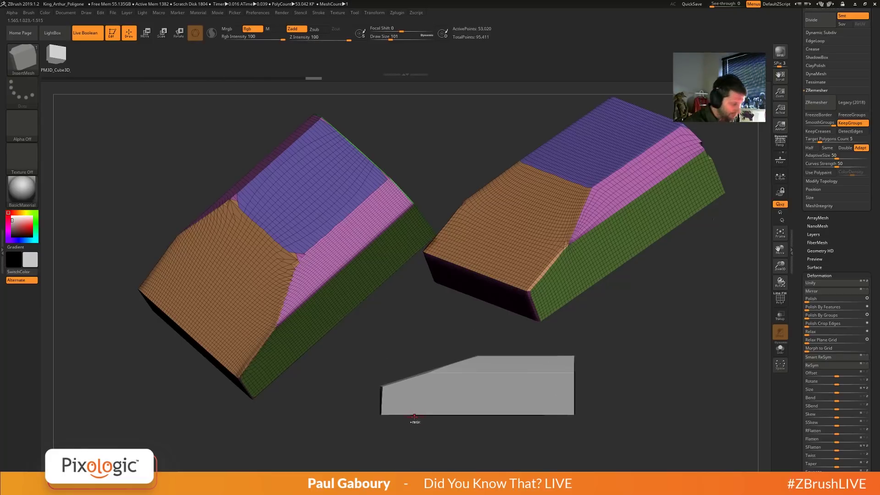
Clip the block's low end straight with ClipCurve in side view, and try Polish By Groups before undoing it.
left_click(23, 59, "ctrl+shift")
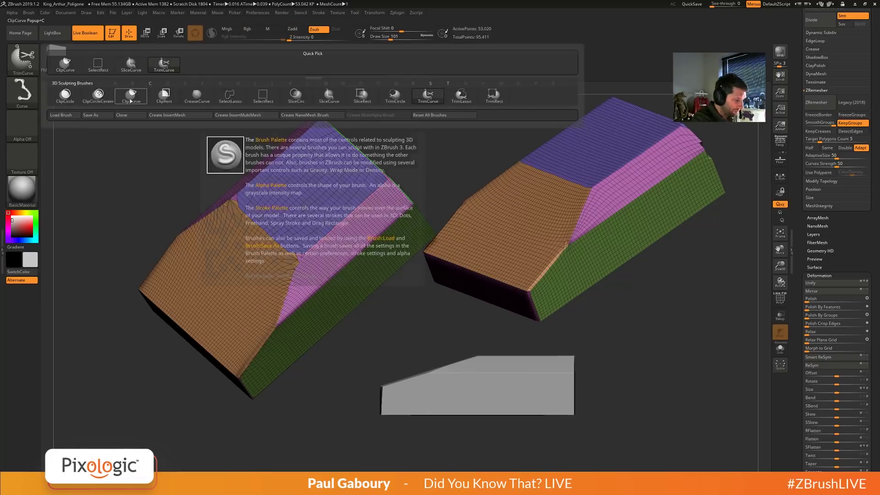
left_click(131, 95, "ctrl+shift")
left_click_drag(378, 448, 379, 403, "ctrl+shift")
left_click_drag(385, 334, 385, 332)
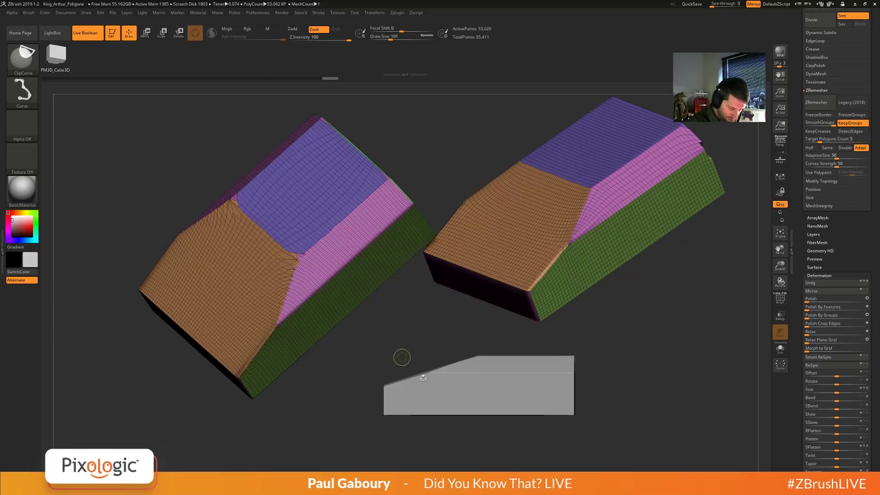
left_click_drag(821, 316, 877, 317)
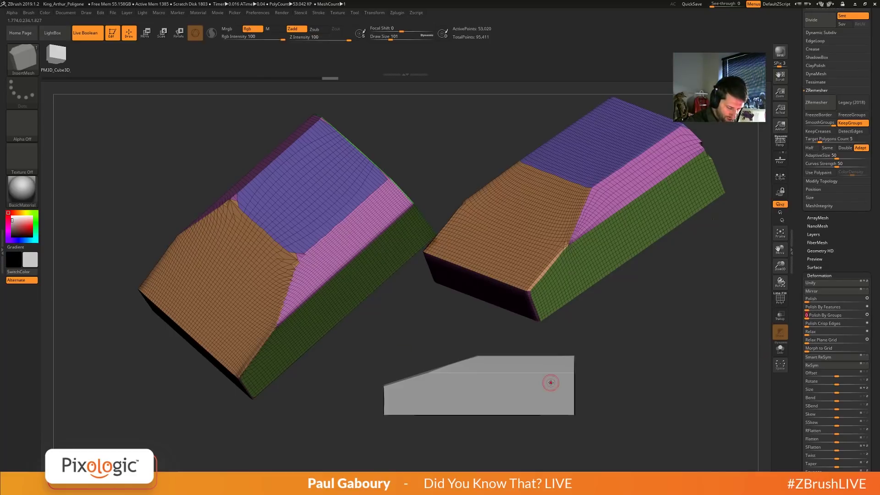
key("ctrl+z")
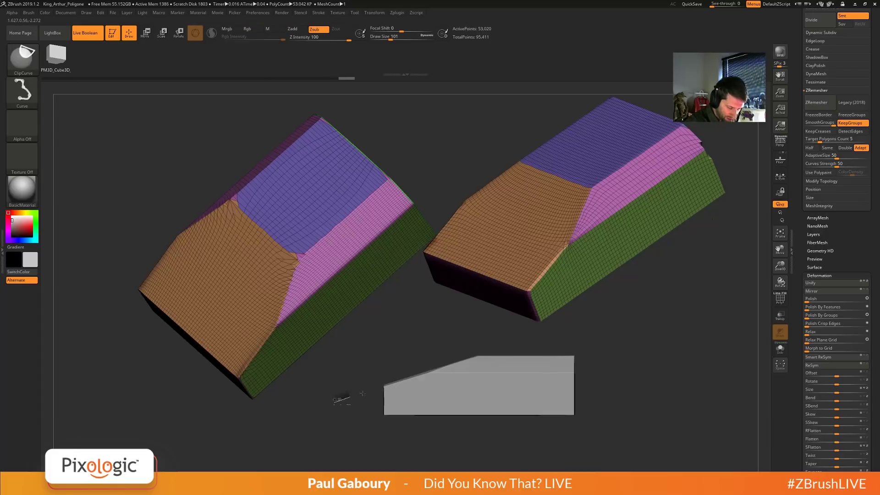
Clip the block's underside along a slightly slanted line, apply Polish By Groups, and inspect its edges with the polyframe shown.
mouse_move(334, 402)
left_mouse_down("ctrl+shift")
mouse_move(520, 350)
mouse_move(527, 338)
mouse_move(537, 352)
mouse_move(636, 393)
left_mouse_up("ctrl+shift")
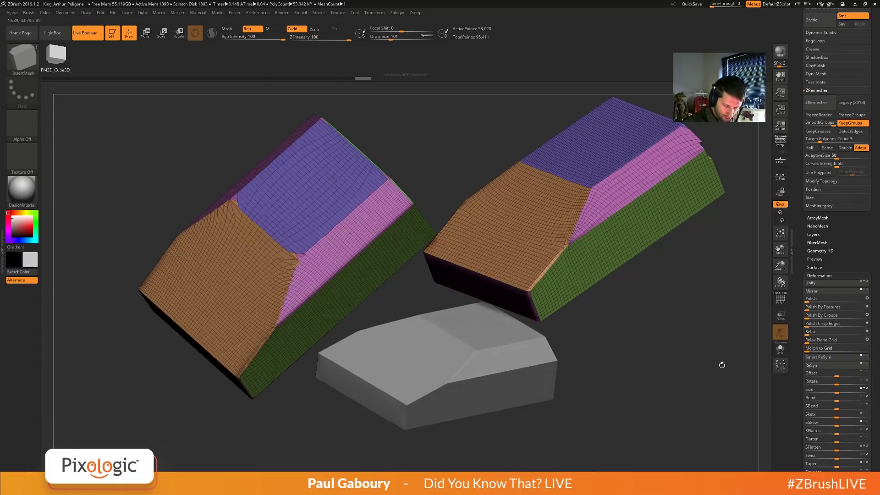
left_click_drag(858, 315, 862, 316)
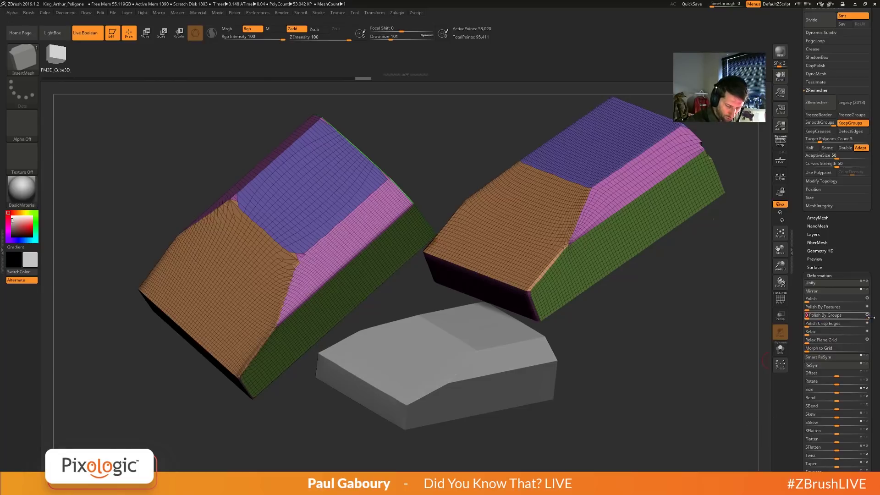
left_click_drag(555, 440, 550, 416)
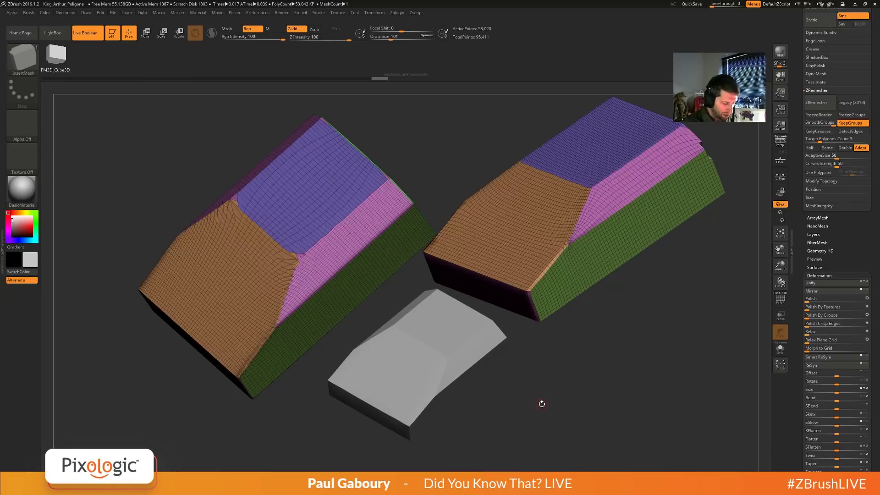
key("shift+f")
right_click_drag(540, 403, 451, 429, "ctrl")
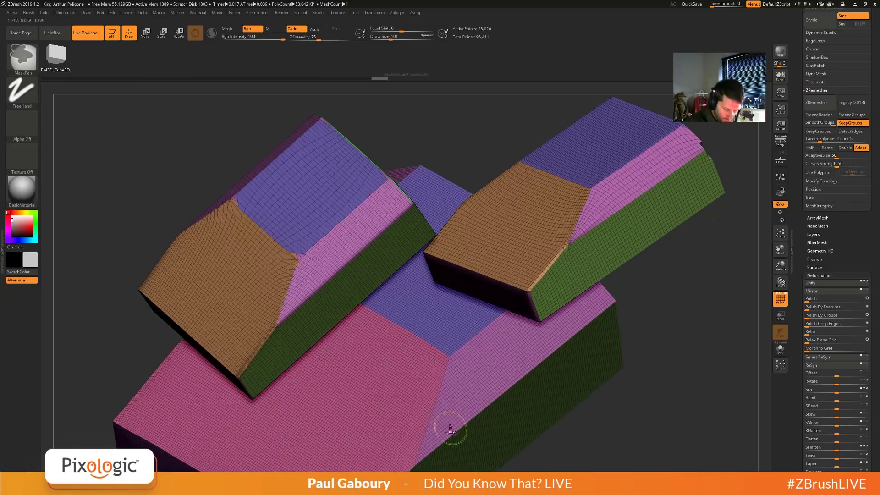
Try ZRemesher on the clipped block with KeepGroups on and inspect its end corner up close.
mouse_move(496, 377)
right_mouse_down("ctrl")
mouse_move(500, 394)
mouse_move(508, 374)
right_mouse_up("ctrl")
left_click_drag(834, 241, 833, 294)
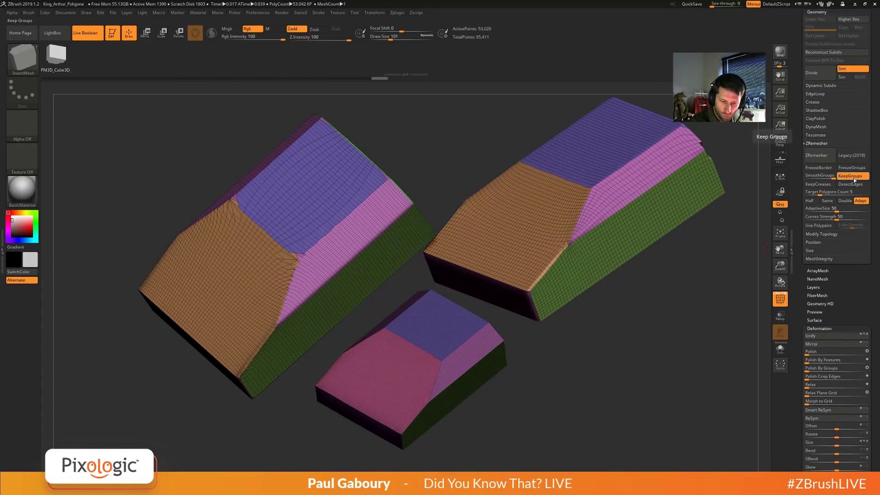
left_click(821, 158)
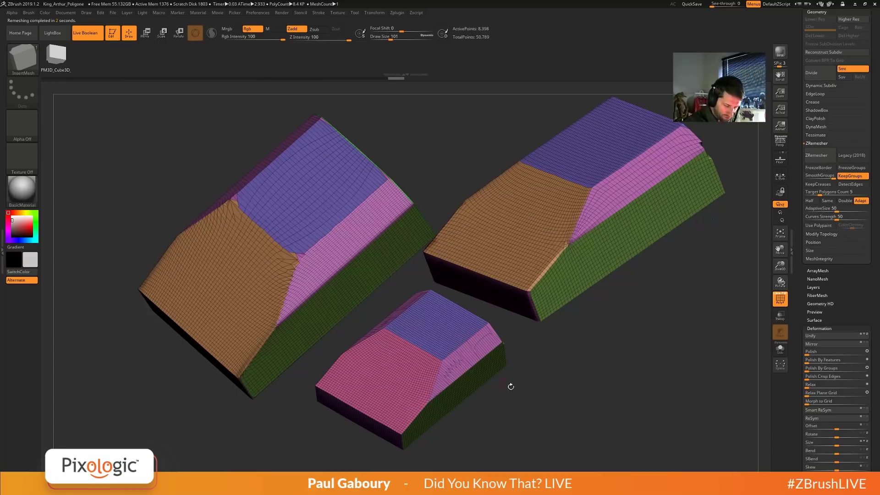
mouse_move(510, 386)
left_mouse_down()
mouse_move(457, 389)
mouse_move(461, 412)
left_mouse_up()
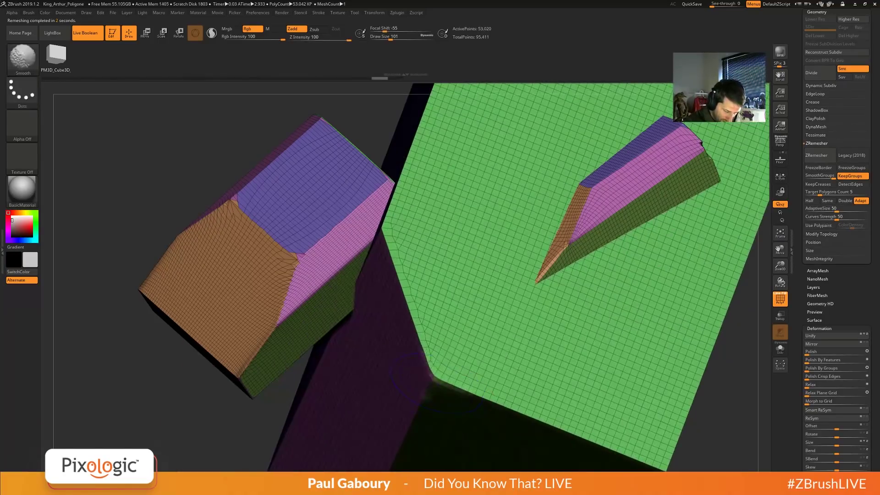
Try smoothing the polygroup borders around the block's end corner, compare before and after in the history, and undo the smoothing.
mouse_move(436, 382)
left_mouse_down("shift")
mouse_move(412, 293)
mouse_move(486, 394)
mouse_move(403, 256)
mouse_move(541, 414)
left_mouse_up("shift")
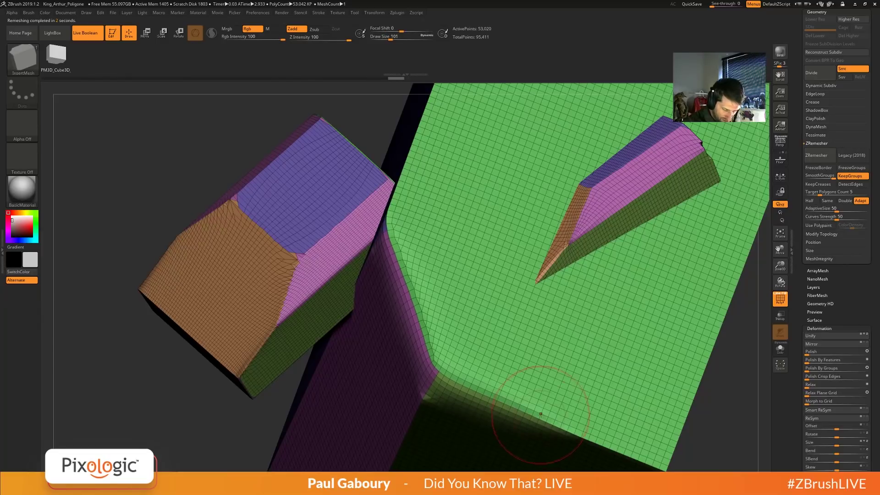
key("ctrl+z")
key("ctrl+z")
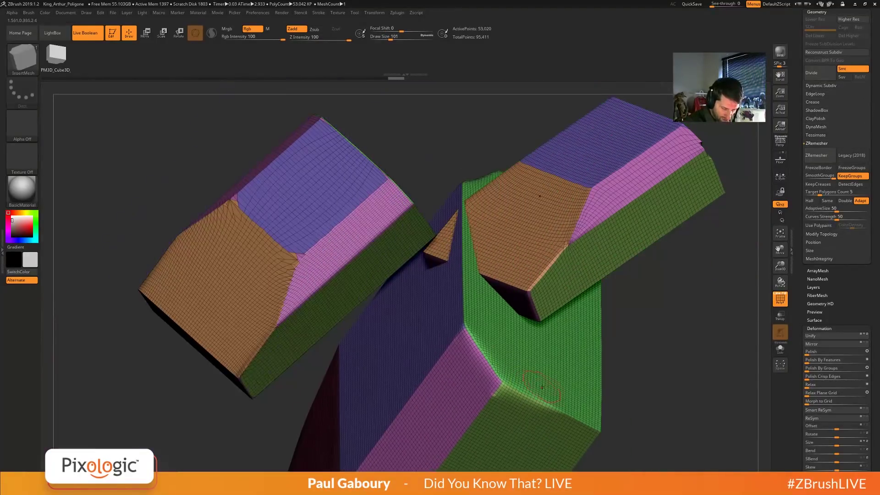
key("ctrl+shift+z")
key("ctrl+shift+z")
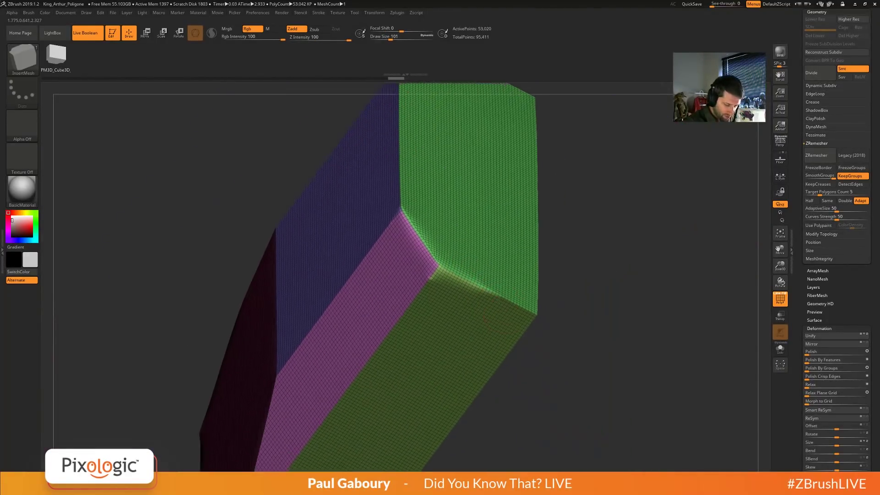
key("ctrl+z")
key("ctrl+z")
key("ctrl+z")
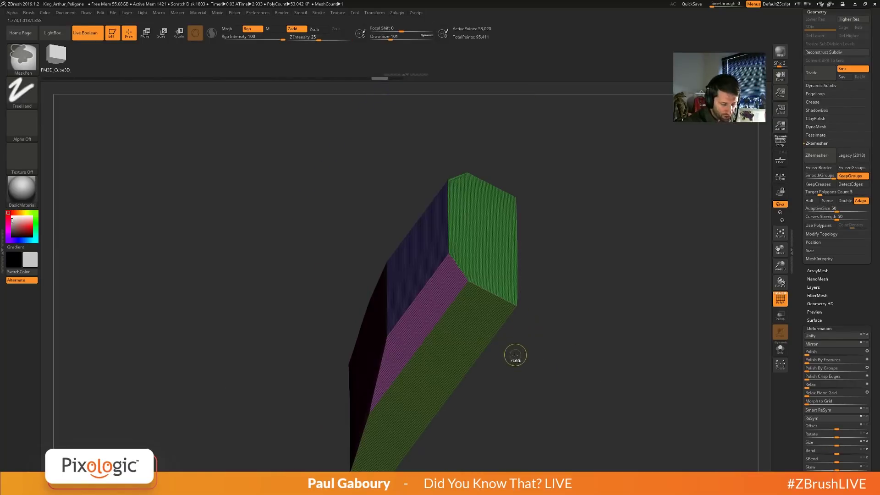
key("ctrl+z")
key("ctrl+z")
key("ctrl+z")
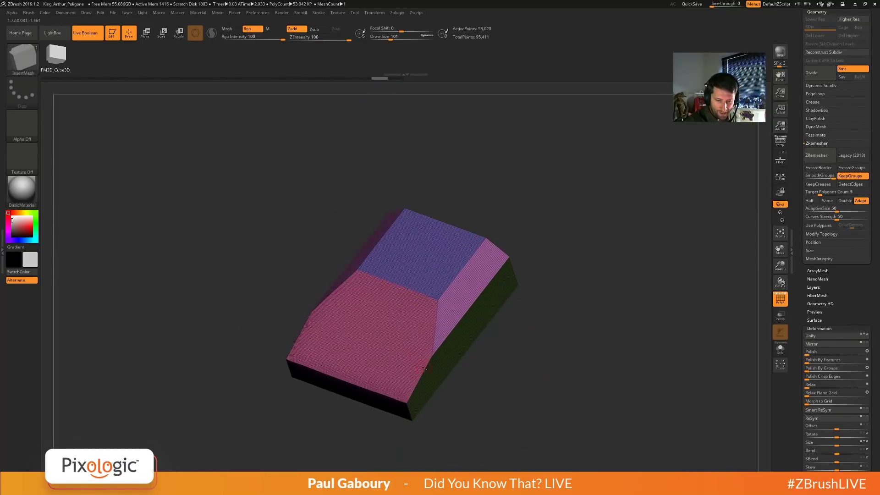
Try ZRemesher with KeepGroups off and DetectEdges on, inspect the edge flow from several angles, and undo the remesh.
left_click(850, 176)
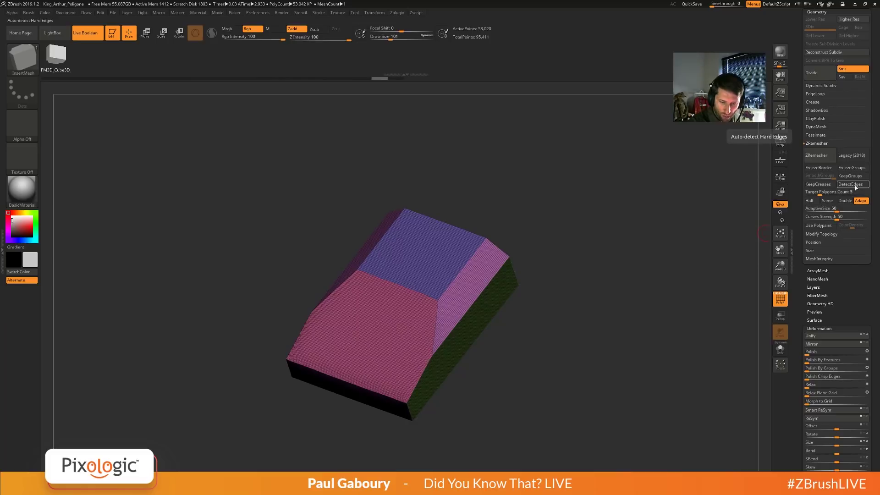
left_click(853, 185)
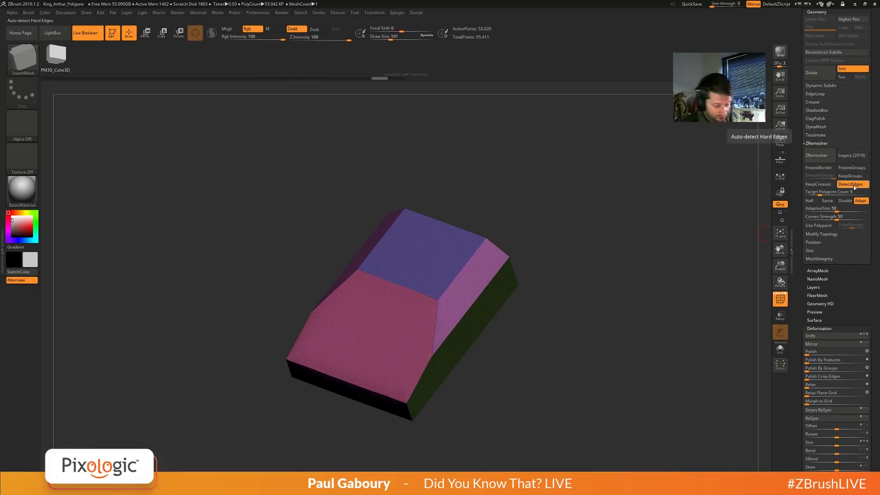
left_click(821, 157)
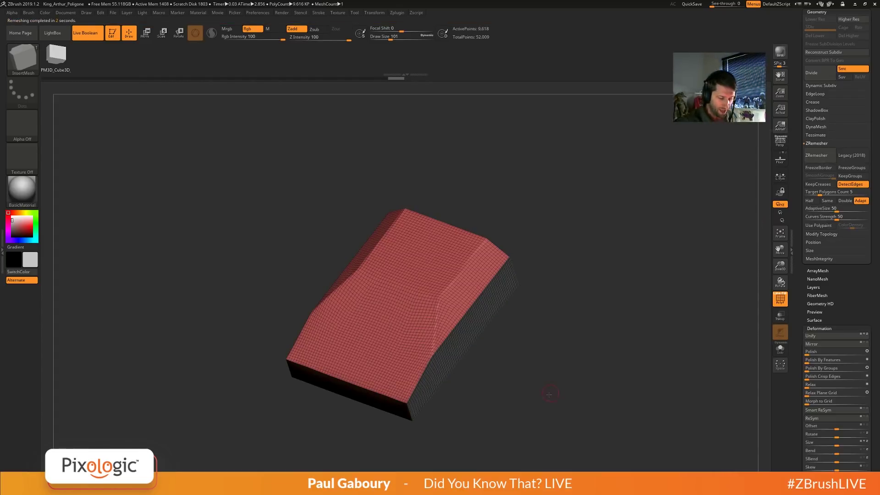
mouse_move(548, 395)
left_mouse_down()
mouse_move(522, 385)
mouse_move(536, 400)
left_mouse_up()
right_click_drag(498, 278, 514, 278, "ctrl")
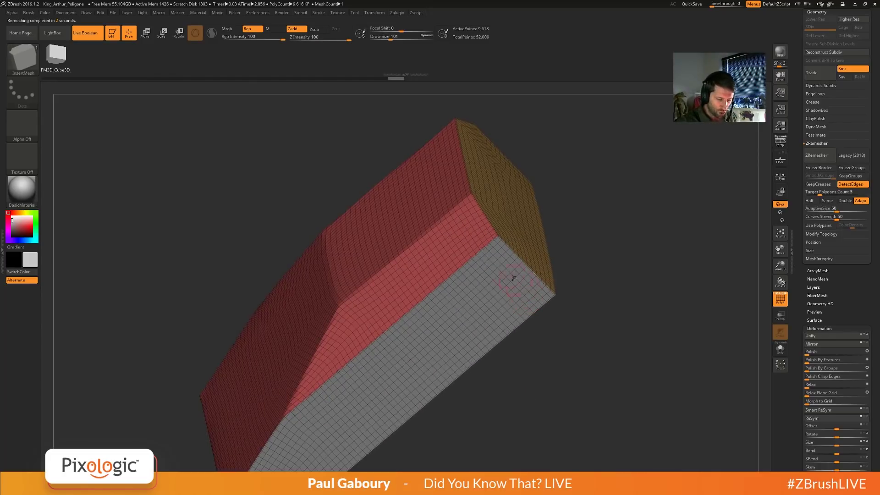
left_click_drag(328, 323, 362, 373)
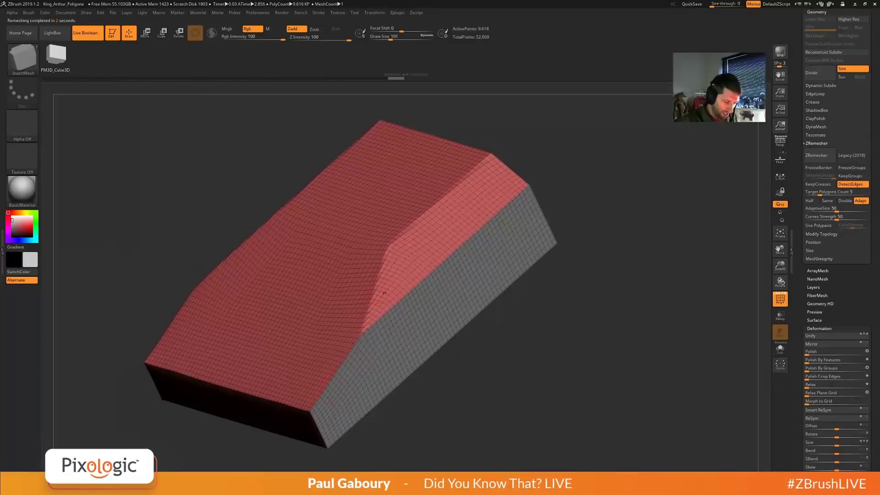
key("ctrl+z")
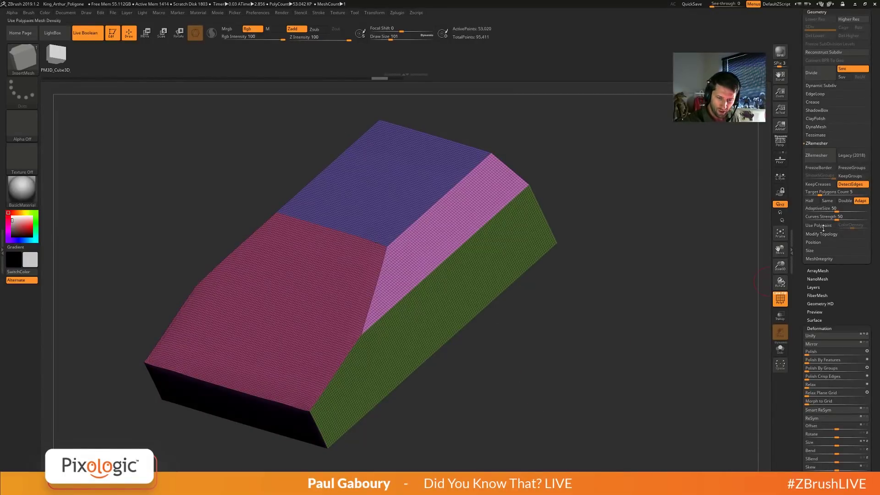
Enable KeepGroups alongside DetectEdges, run ZRemesher to compare the beveled side, and undo the remesh.
left_click(852, 177)
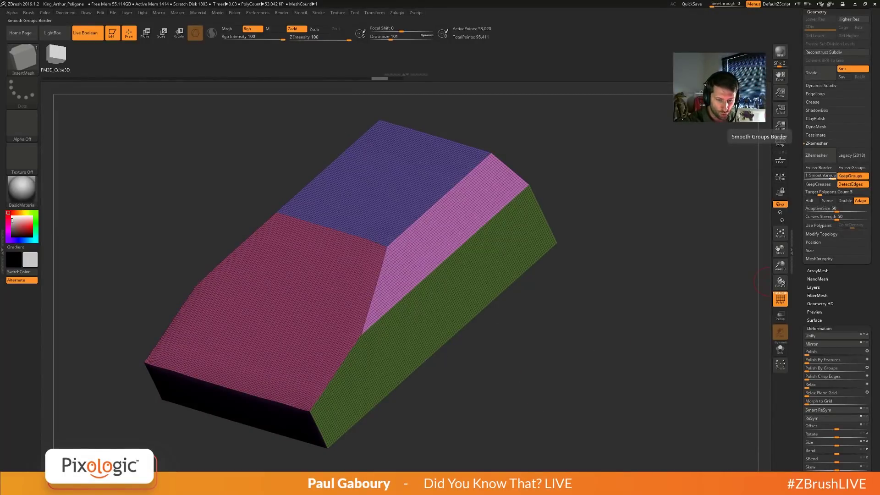
left_click(818, 158)
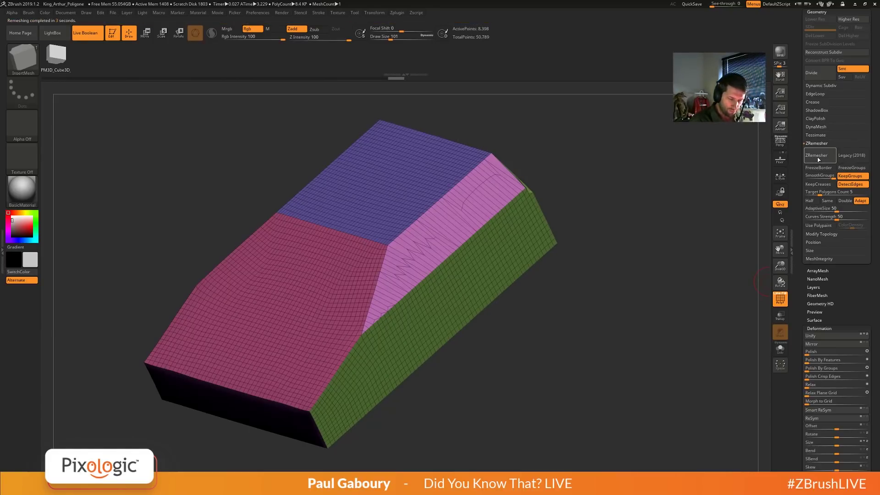
left_click_drag(566, 313, 554, 314)
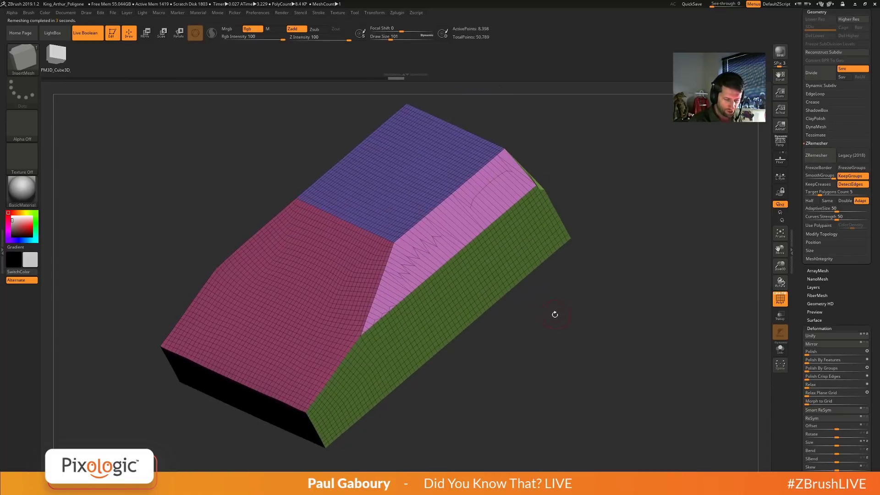
key("ctrl+d")
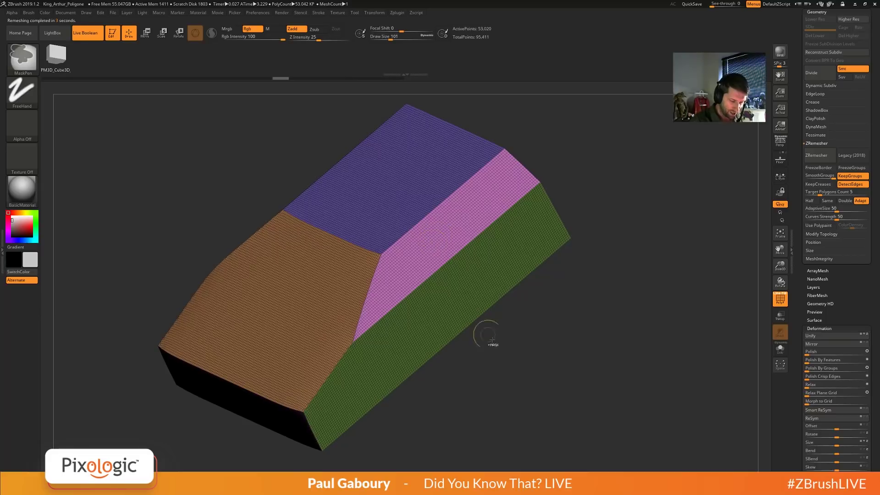
Clip the block's beveled side along a slanted line with ClipCurve in end view, update its DynaMesh, and apply Polish By Groups at 100.
right_click_drag(486, 334, 481, 345, "ctrl")
left_click_drag(482, 345, 506, 330, "shift")
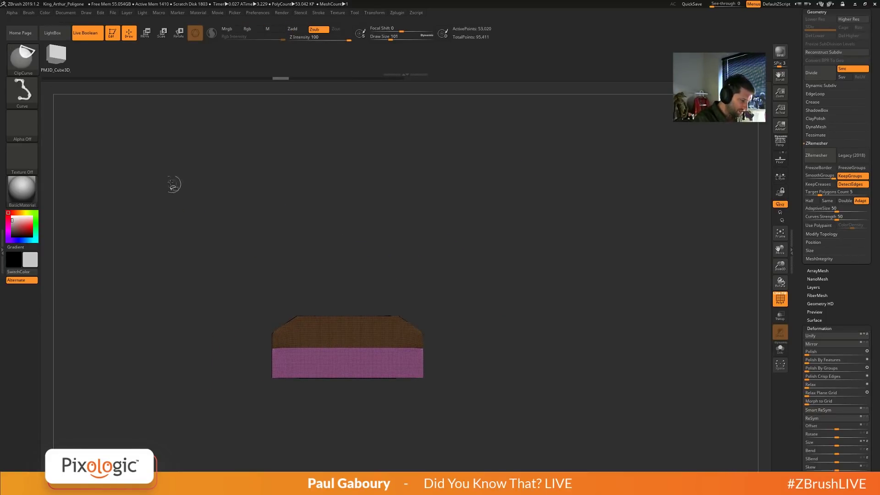
key("ctrl+shift+space")
mouse_move(229, 362)
left_mouse_down("ctrl+shift")
mouse_move(354, 258)
mouse_move(360, 268)
left_mouse_up("ctrl+shift")
mouse_move(408, 289)
left_mouse_down()
mouse_move(460, 321)
mouse_move(442, 314)
mouse_move(536, 304)
left_mouse_up()
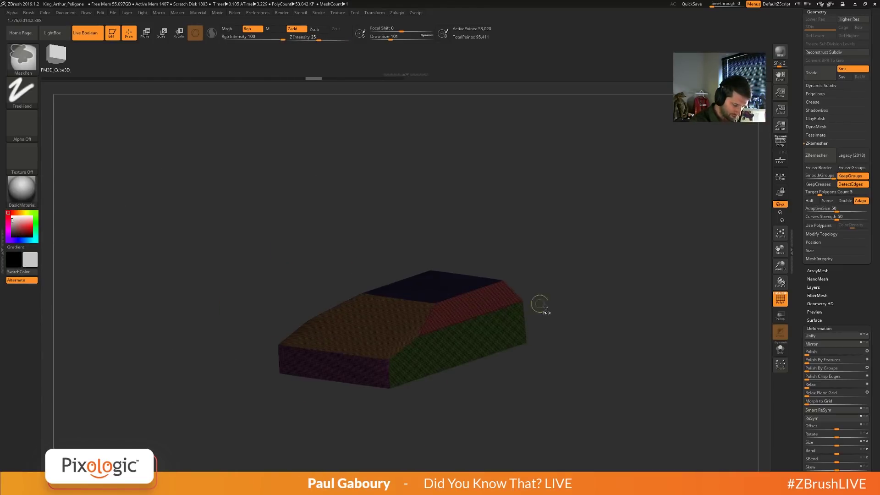
left_click_drag(603, 369, 565, 365)
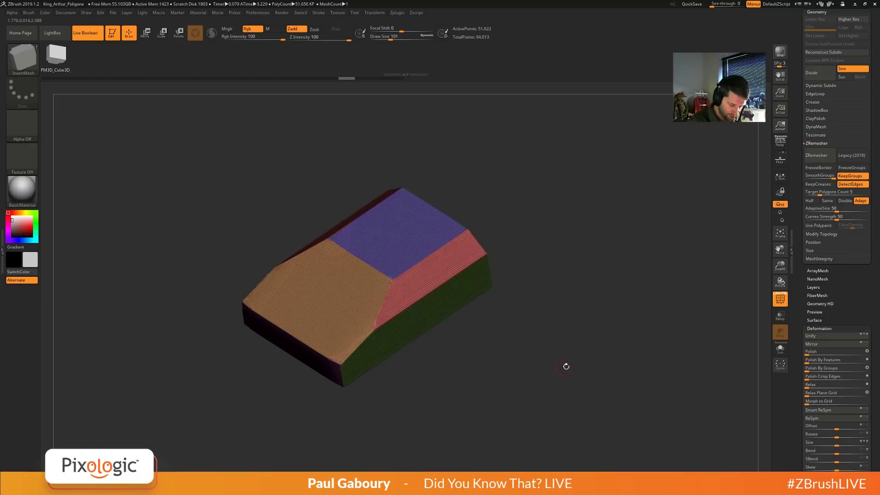
left_click(847, 369)
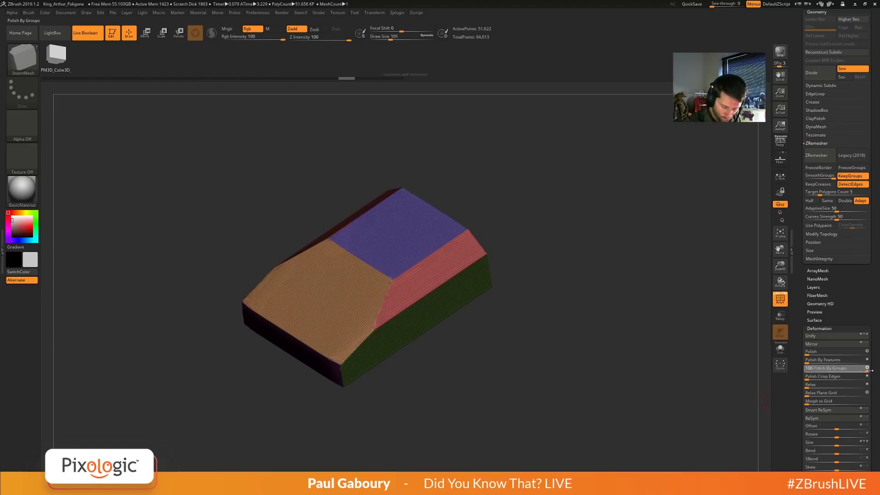
left_click_drag(866, 370, 867, 369)
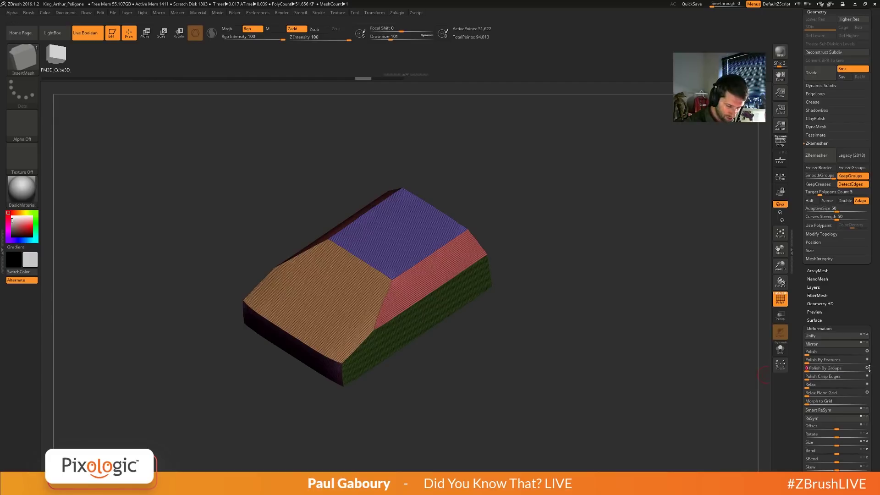
Try ZRemesher on the newly clipped and polished block with KeepGroups and DetectEdges on, and undo it after inspecting.
left_click(817, 160)
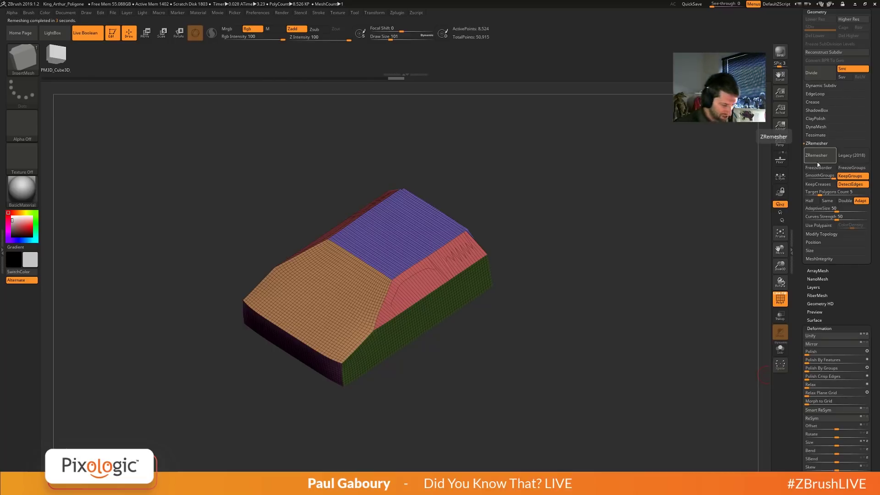
left_click_drag(457, 365, 556, 412)
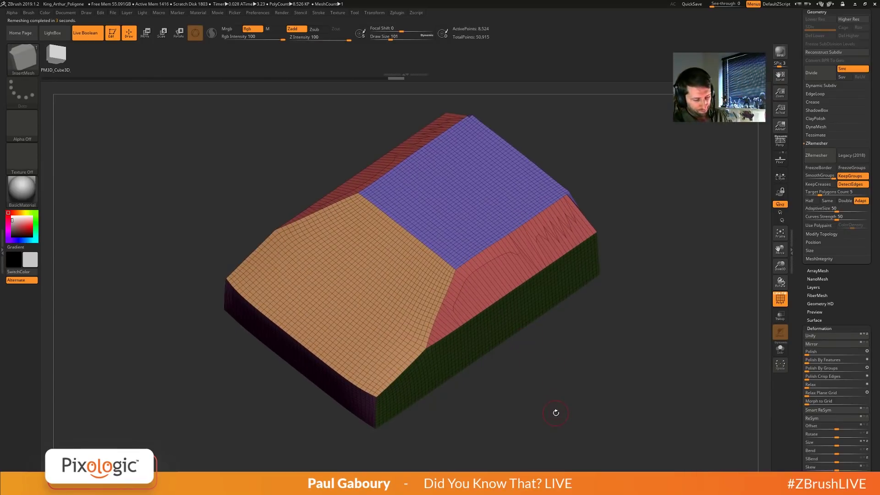
key("ctrl+d")
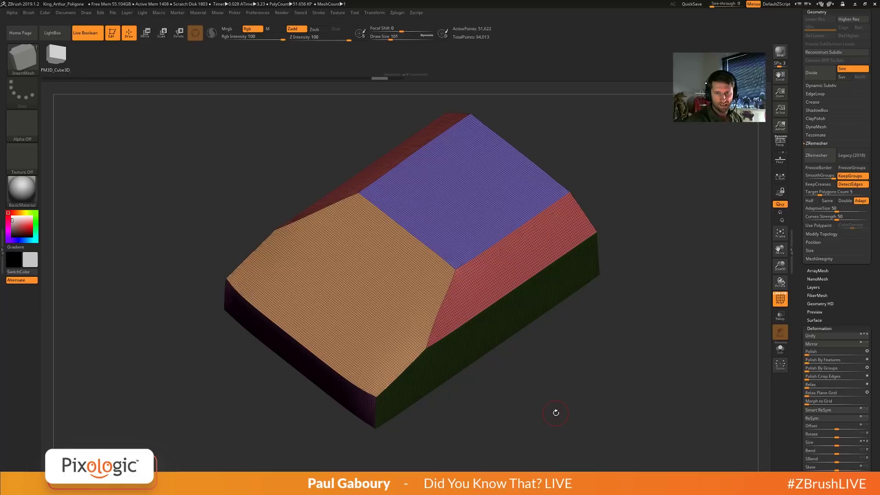
Turn off KeepGroups and merge the whole block into a single polygroup.
left_click(850, 176)
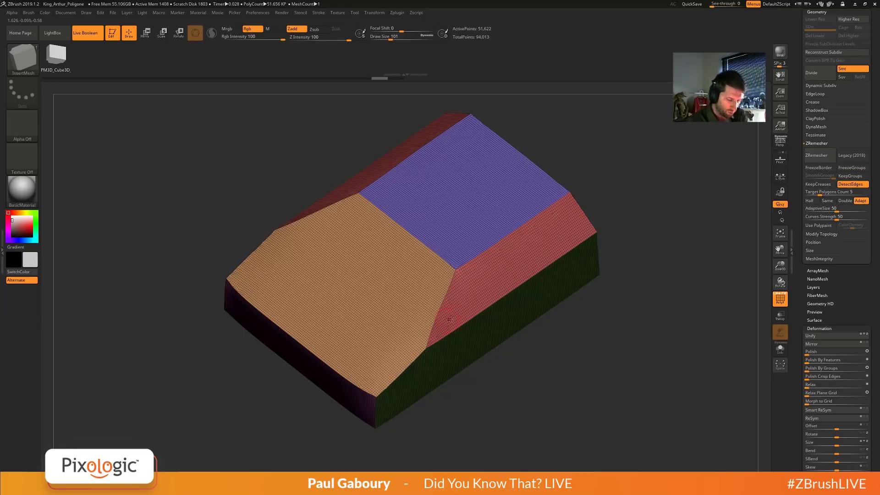
key("shift+f")
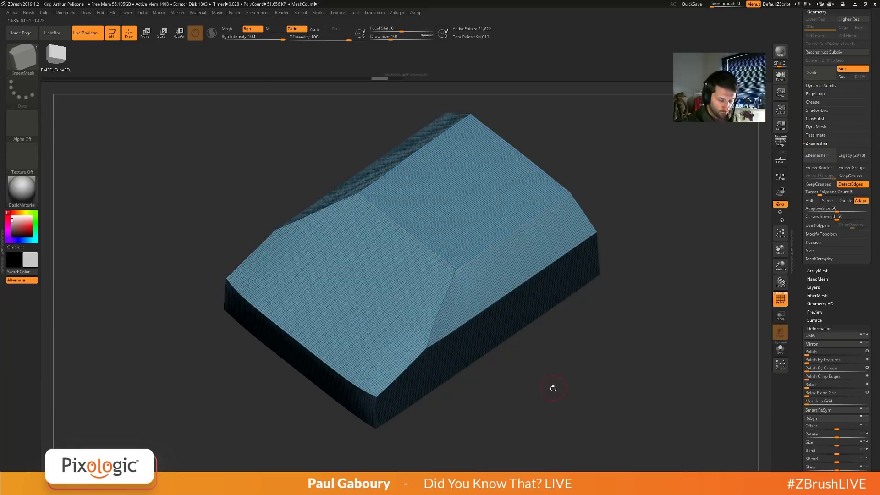
left_click_drag(552, 385, 545, 356)
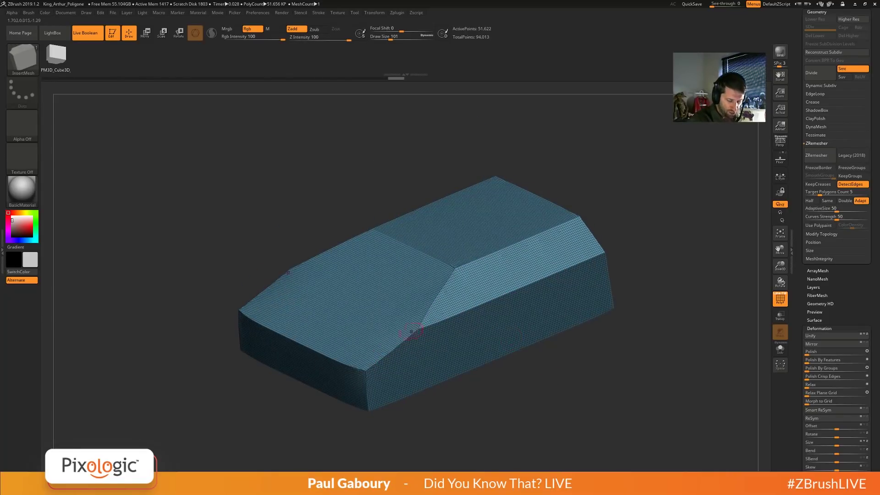
Run ZRemesher on the single-group block with only DetectEdges, check its edges without the polyframe, and undo the remesh.
left_click(819, 156)
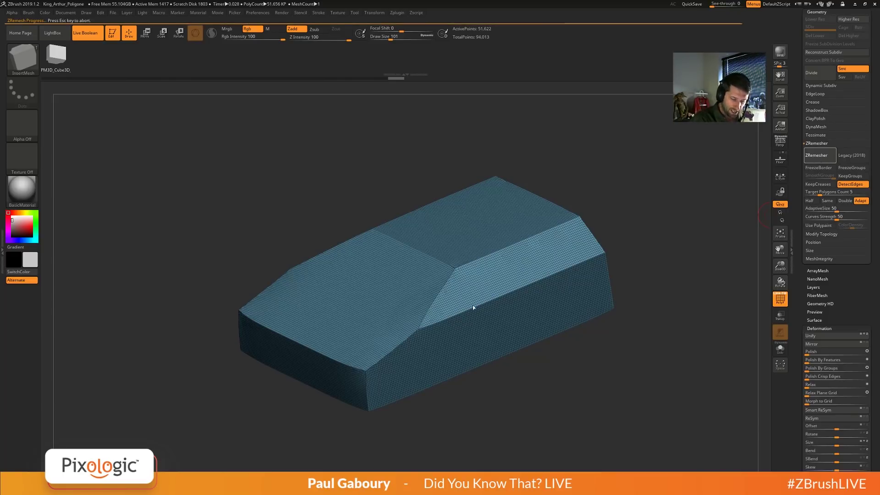
right_click_drag(394, 379, 391, 354, "alt")
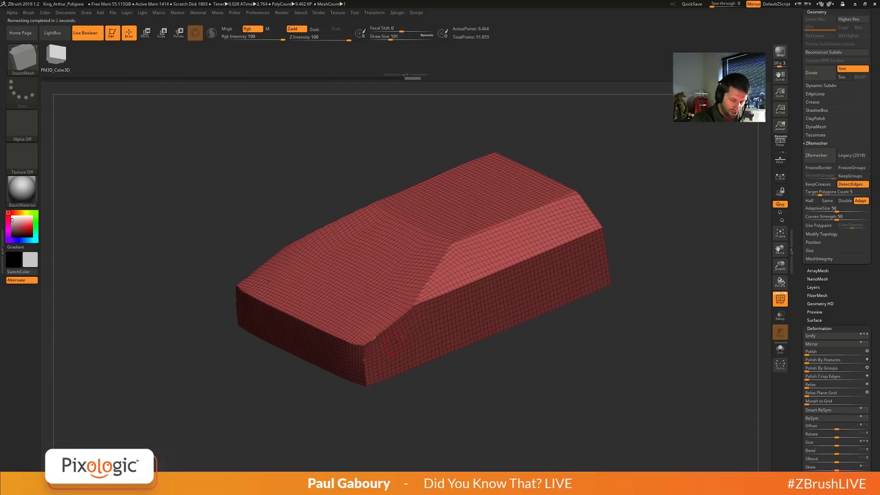
key("shift+f")
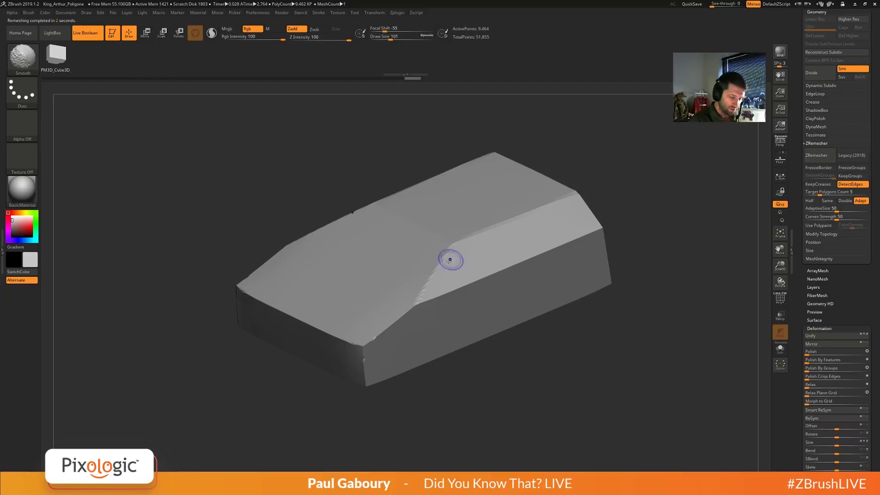
key("shift+f")
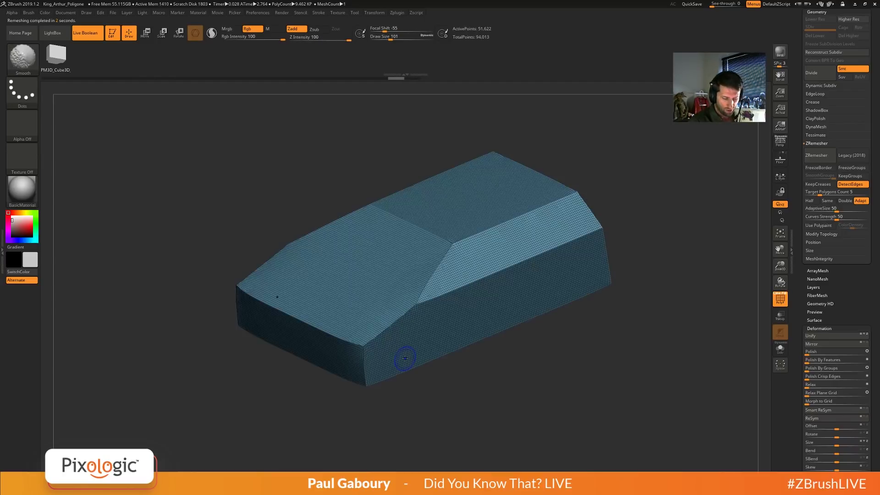
Turn KeepGroups on and DetectEdges off, and undo the merge to restore the block's separate polygroups.
left_click(851, 177)
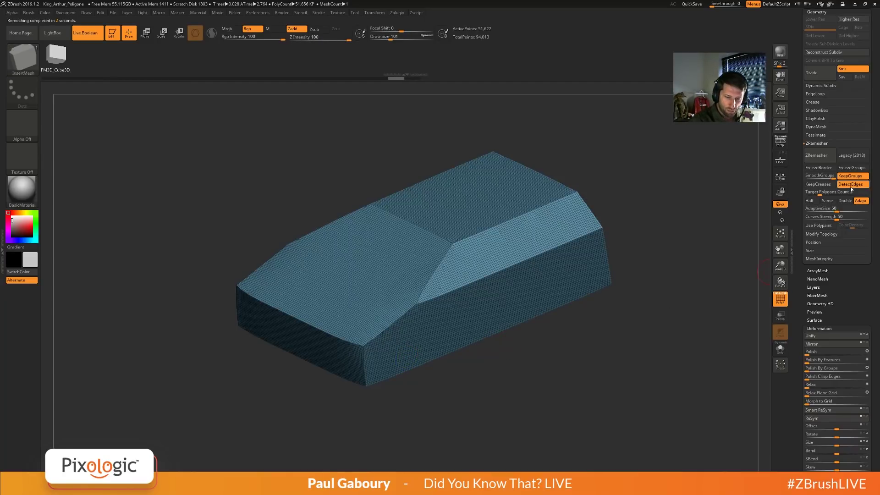
left_click(851, 184)
key("ctrl+w")
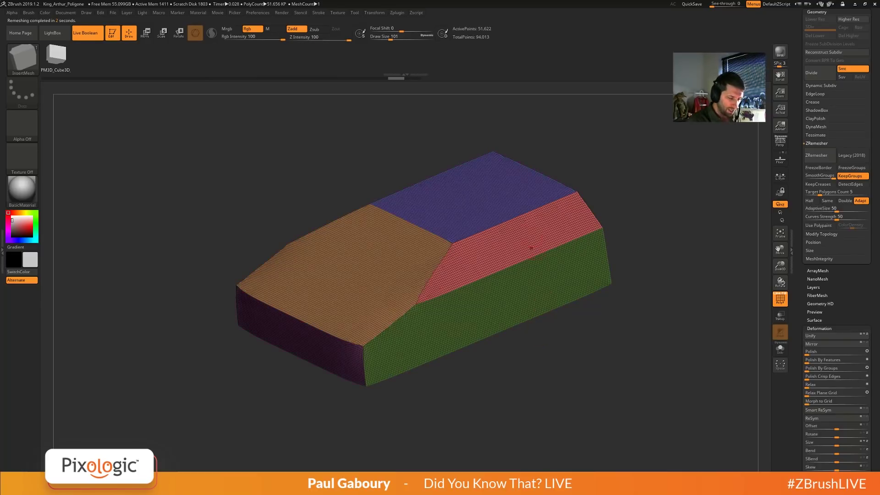
Isolate the red side and orange front polygroups in turn to inspect their borders, and show the whole block again.
left_click(507, 244, "ctrl+shift")
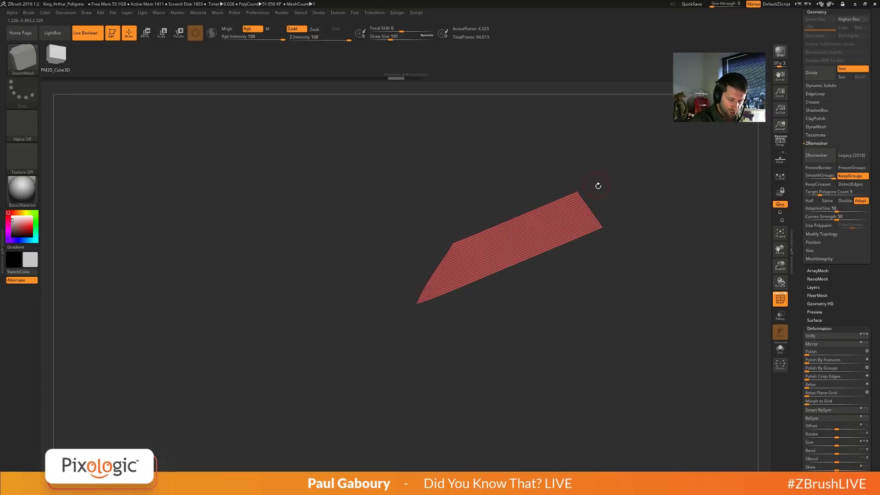
left_click(494, 353, "ctrl+shift")
left_click(370, 335, "ctrl+shift")
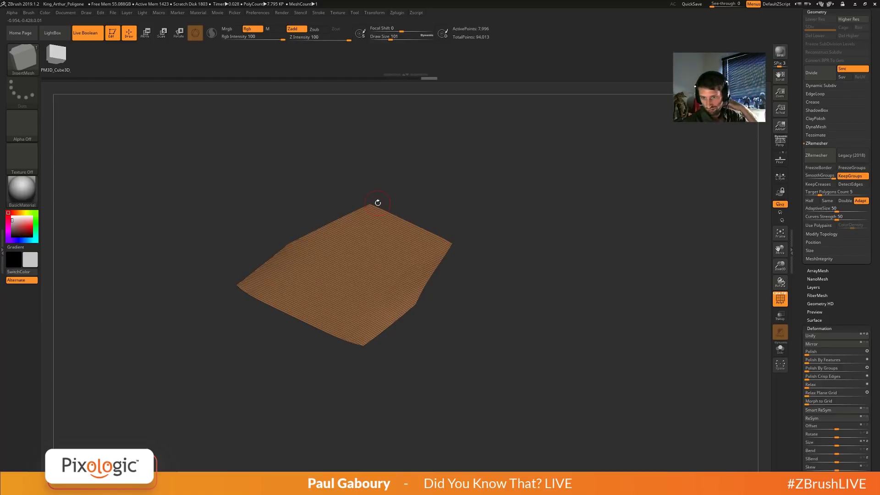
left_click_drag(522, 370, 496, 407)
left_click(502, 379, "ctrl+shift")
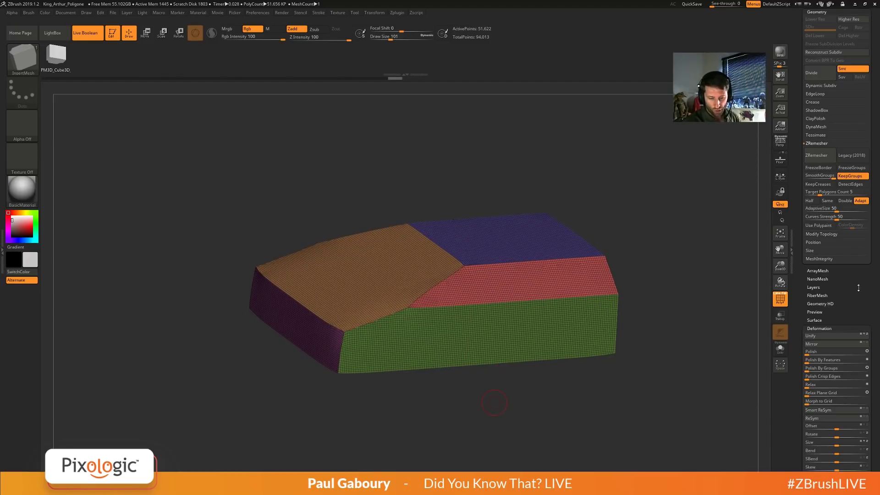
Switch to the Main Back Portion tool, isolate its block with Solo, and center it in view with the polyframe shown.
left_click_drag(858, 287, 870, 365)
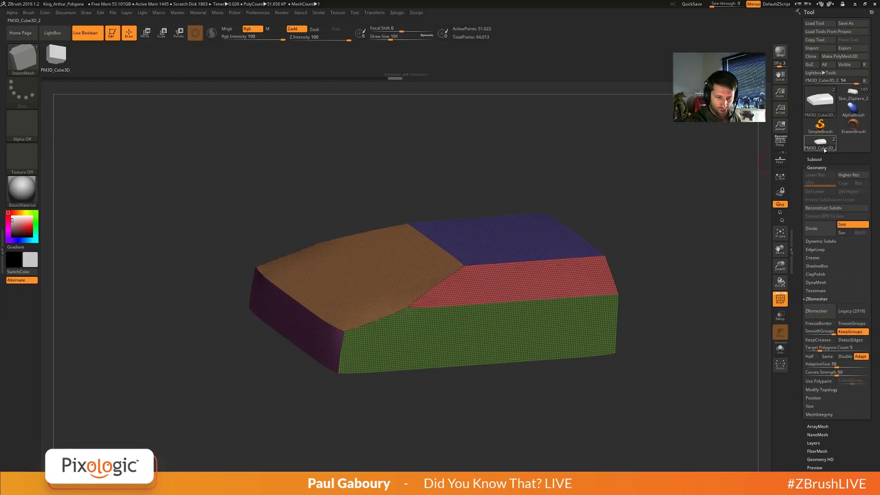
left_click(819, 110)
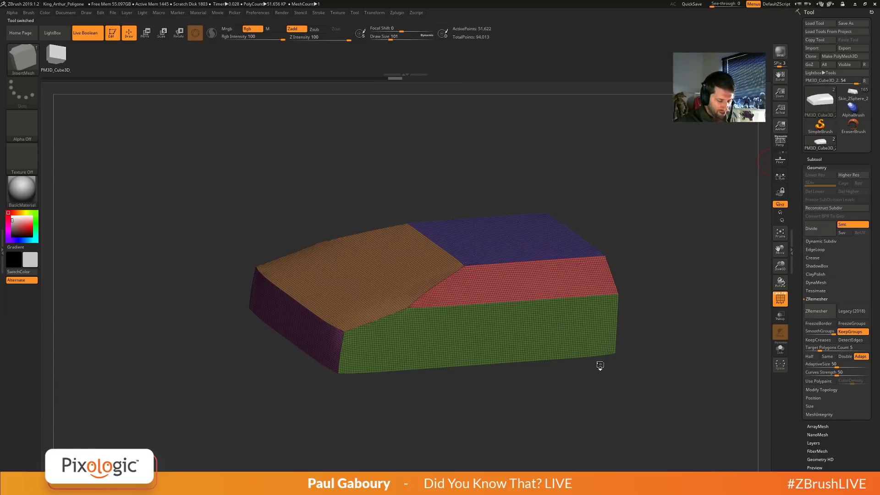
left_click(781, 350)
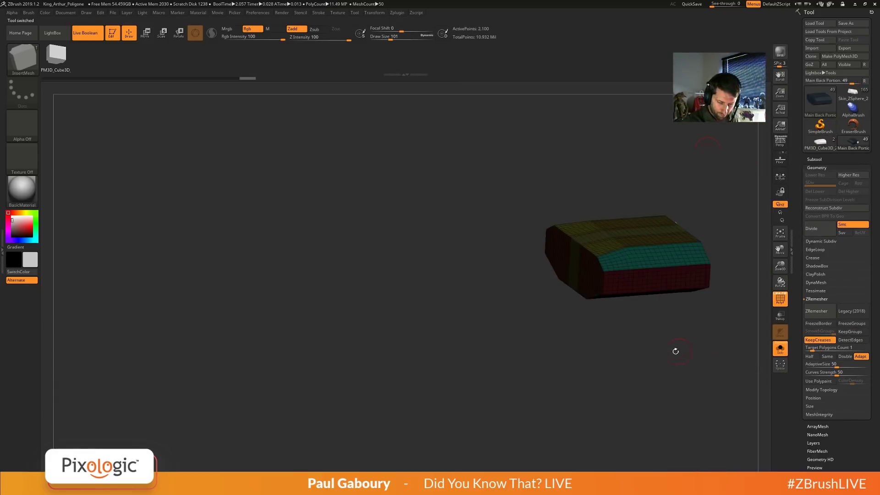
left_click_drag(676, 351, 462, 350, "alt")
key("shift+f")
key("shift+f")
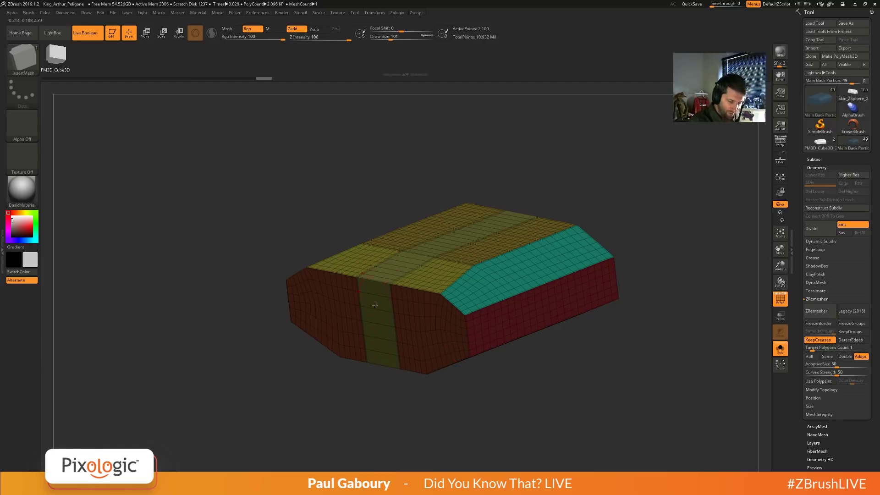
Bring up the transform gizmo on the block and look through its transform types, including Extender.
left_click_drag(373, 371, 412, 360)
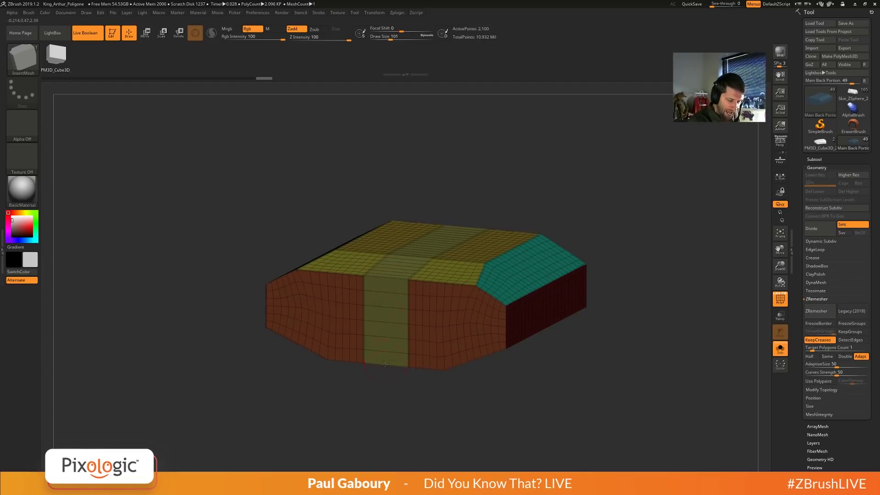
left_click_drag(386, 330, 506, 342)
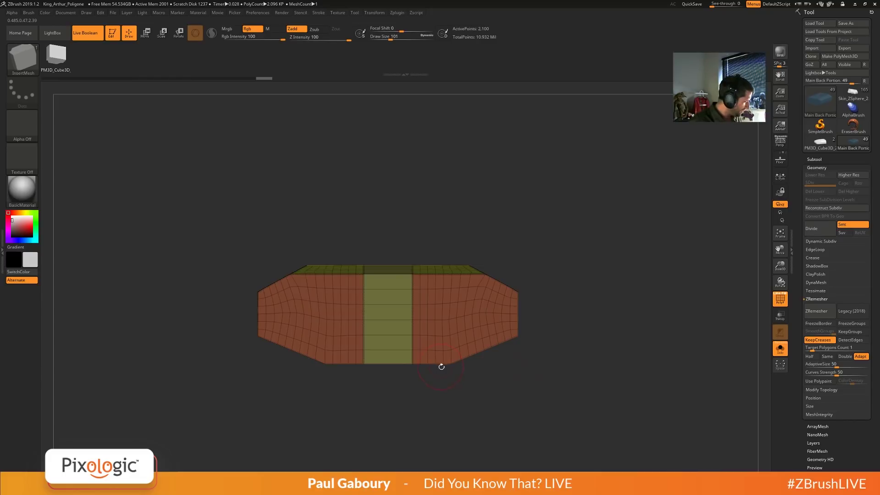
key("w")
left_click(285, 253)
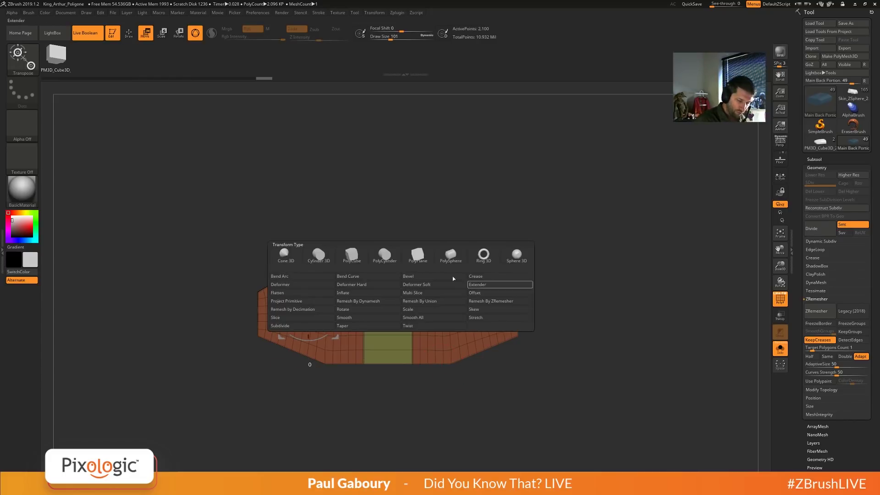
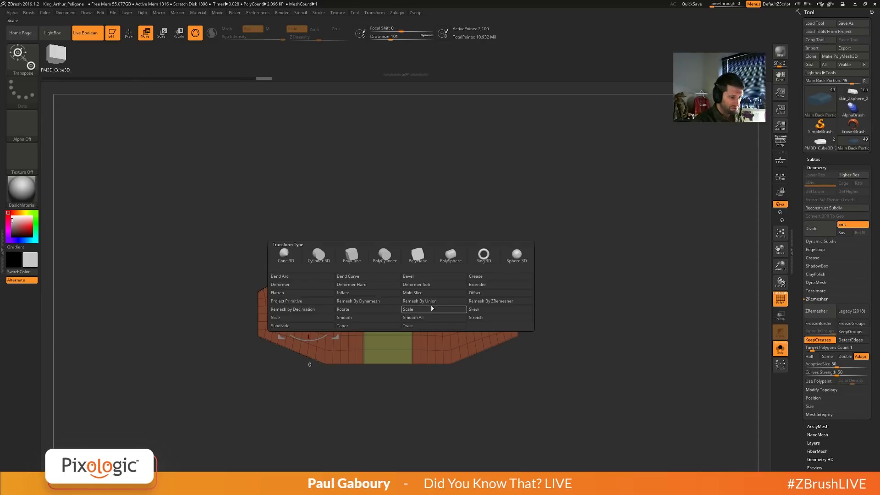
left_click(483, 285)
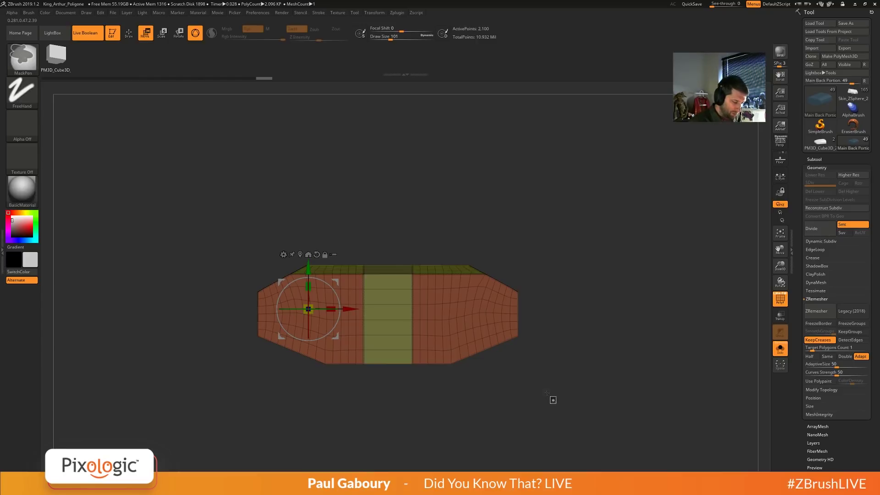
Narrow the block's middle strip by masking one half and moving the other half inward, and center the gizmo on the strip.
mouse_move(556, 403)
left_mouse_down("ctrl")
mouse_move(395, 202)
mouse_move(409, 205)
left_mouse_up("ctrl")
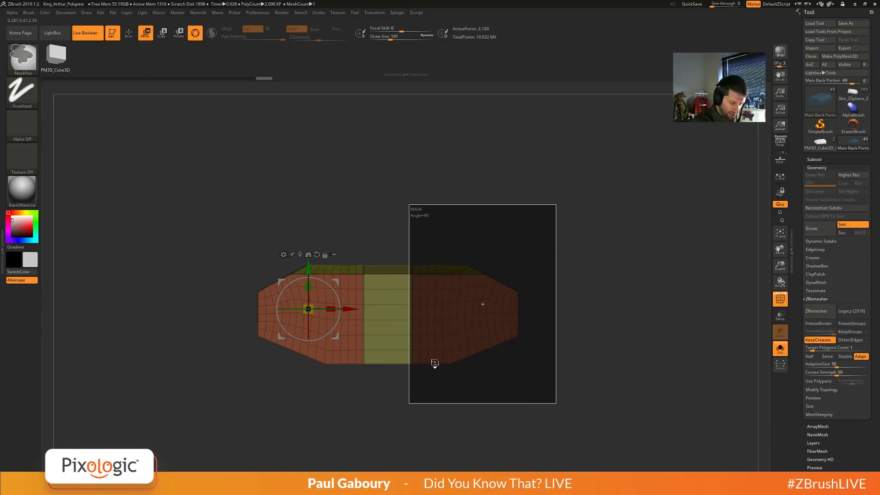
left_click(423, 413, "ctrl")
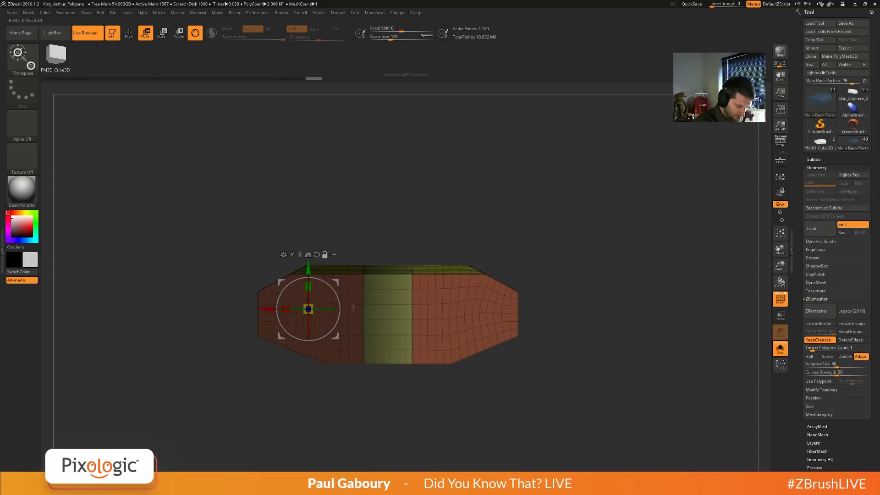
left_click_drag(348, 309, 464, 392)
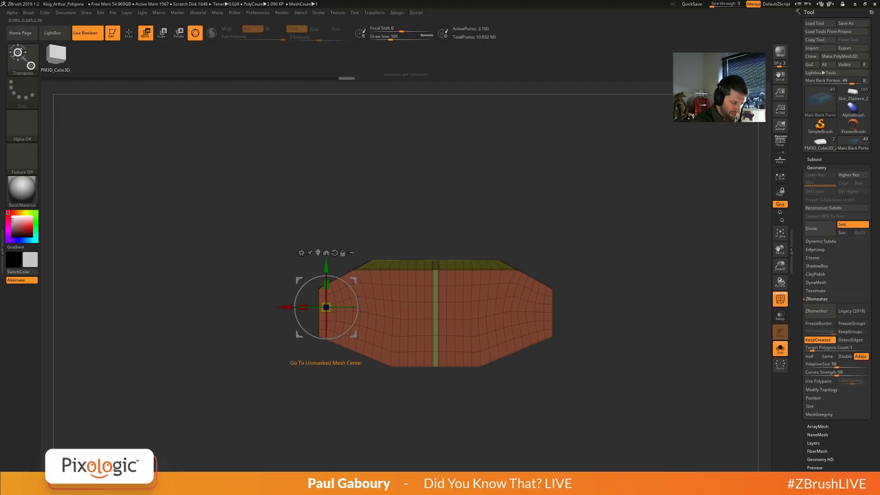
left_click(435, 313)
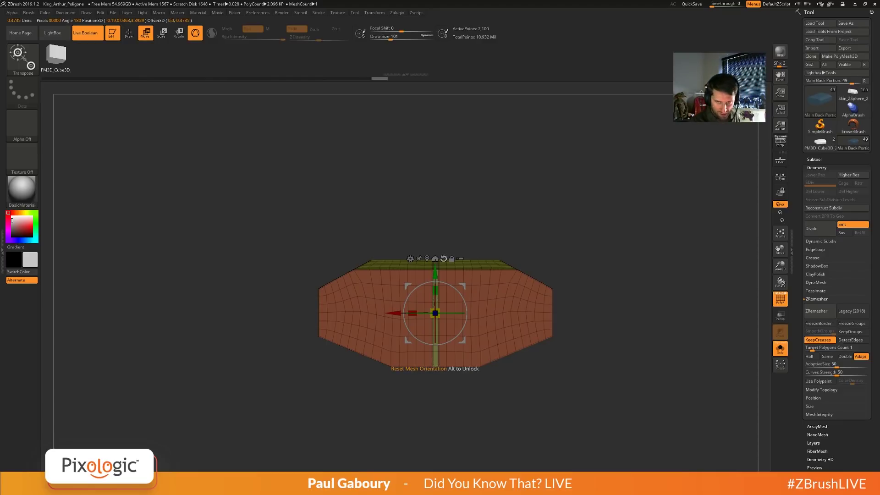
Apply the Extender deformer and stretch the block through its middle, both sideways and vertically.
left_click_drag(557, 369, 545, 343)
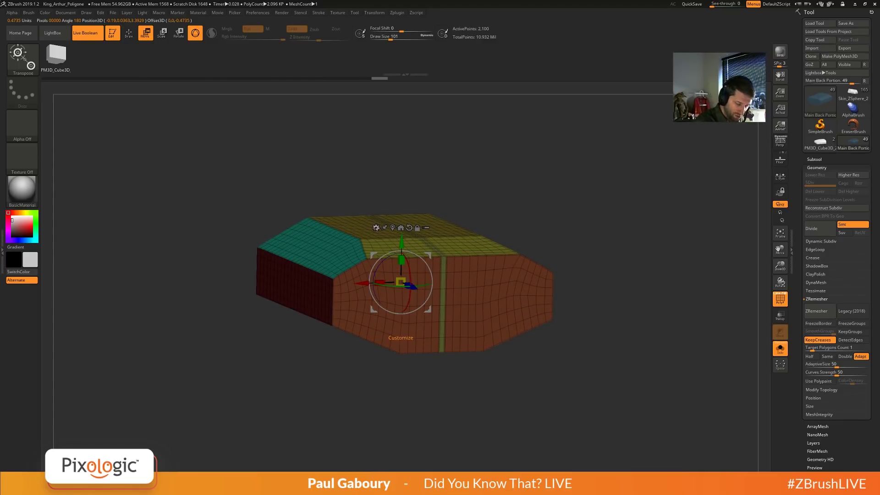
left_click(376, 228)
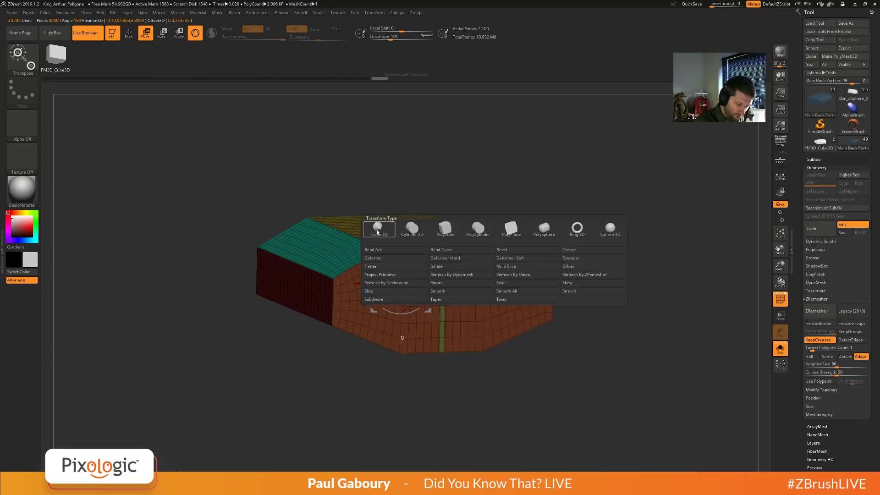
left_click(591, 262)
left_click_drag(541, 387, 518, 385, "shift")
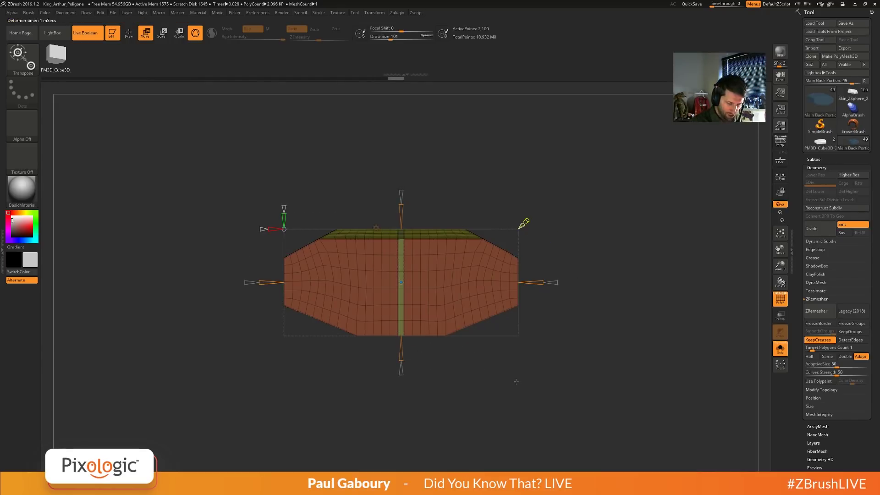
mouse_move(541, 282)
left_mouse_down()
mouse_move(578, 287)
mouse_move(547, 286)
mouse_move(554, 285)
left_mouse_up()
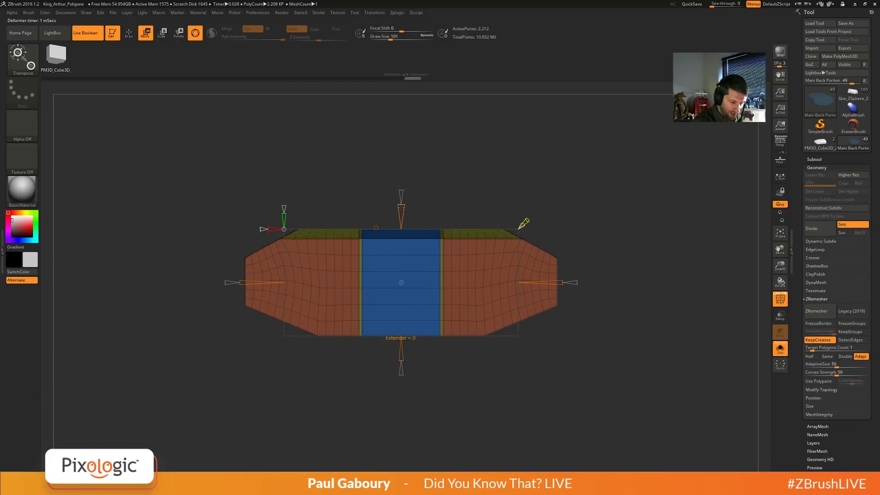
left_click_drag(401, 205, 401, 185)
left_click_drag(348, 403, 515, 389)
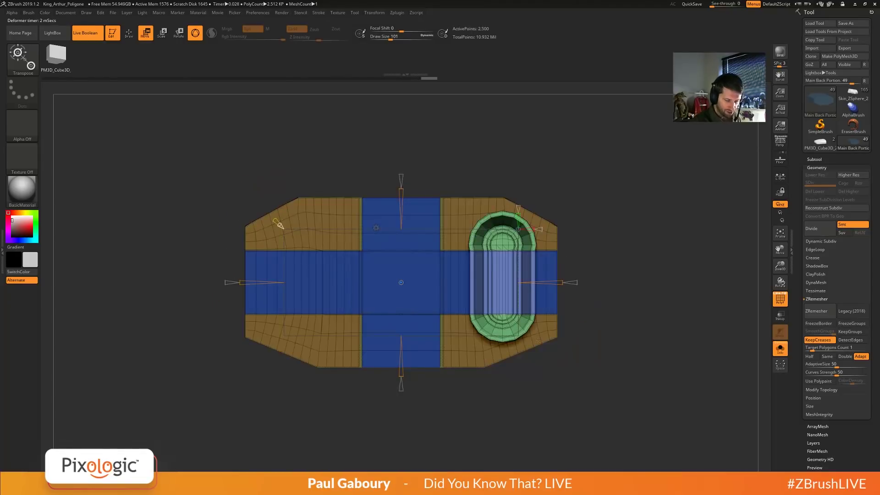
Check the stretched block without the polyframe, and undo the vertical and sideways Extender stretches.
key("shift+f")
mouse_move(572, 403)
right_mouse_down("ctrl")
mouse_move(542, 384)
mouse_move(498, 387)
right_mouse_up("ctrl")
key("shift+f")
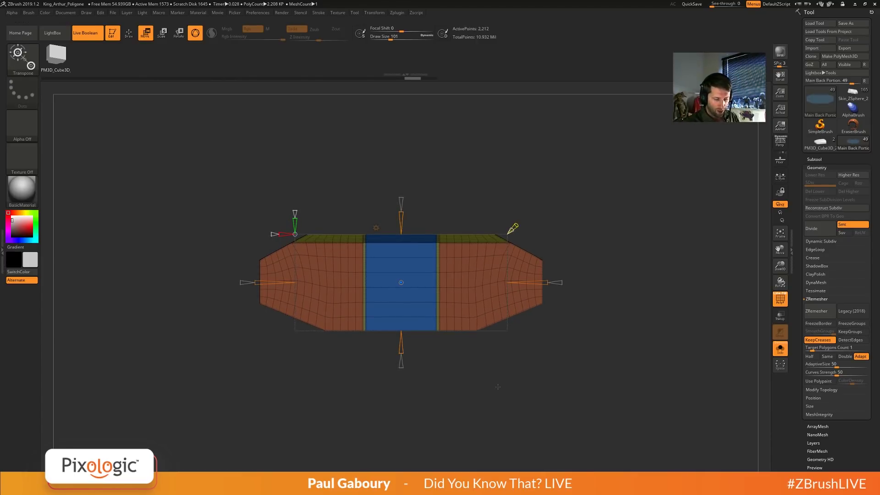
right_click_drag(458, 346, 424, 367)
key("ctrl+z")
Leave the Extender deformer and return the block to the standard Gizmo 3D.
left_click(376, 227)
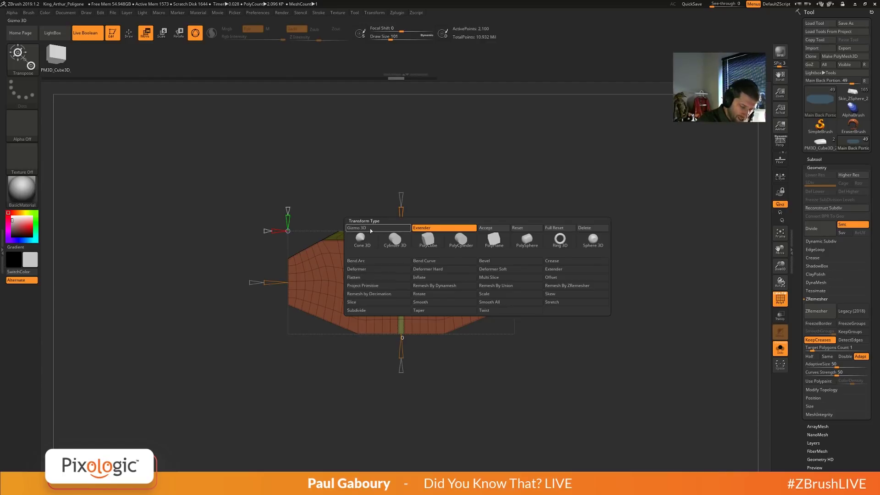
left_click(370, 229)
left_click_drag(355, 383, 361, 382)
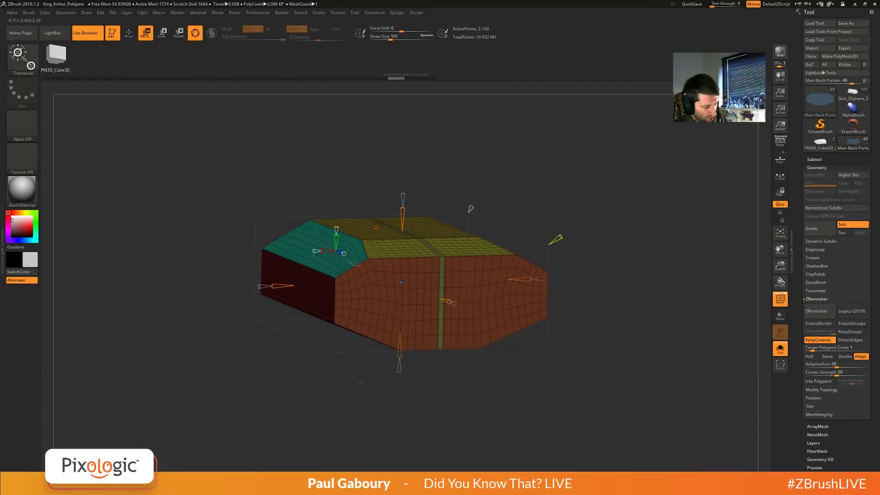
key("w")
key("w")
key("w")
key("w")
key("w")
key("w")
key("w")
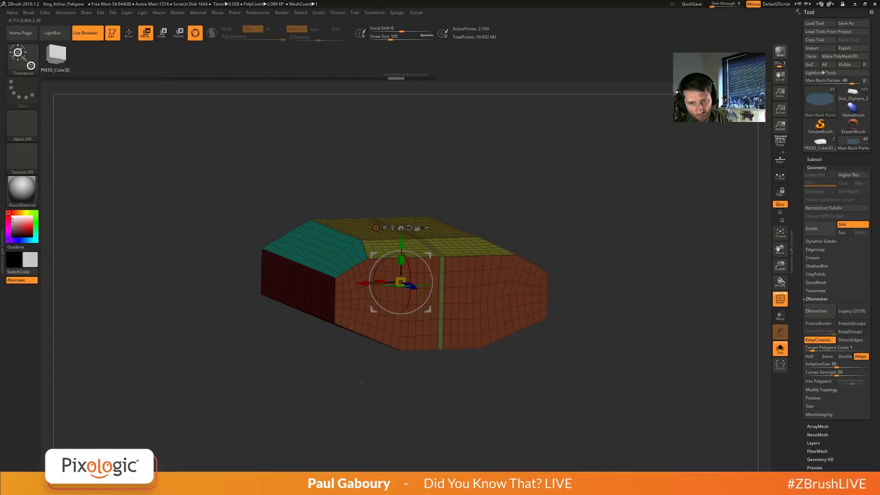
key("w")
key("w")
key("w")
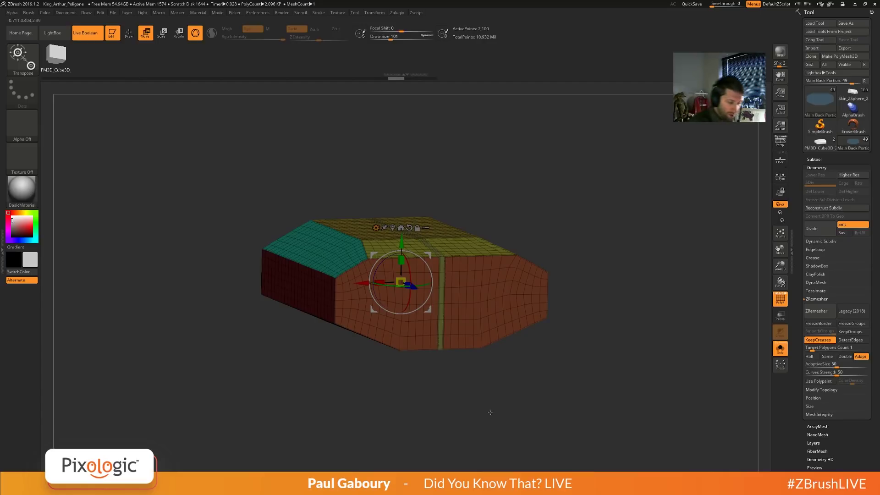
Try rotating only the gizmo to different angles on the block's front face, and restore its upright orientation.
left_click_drag(490, 412, 435, 286, "shift")
key("alt")
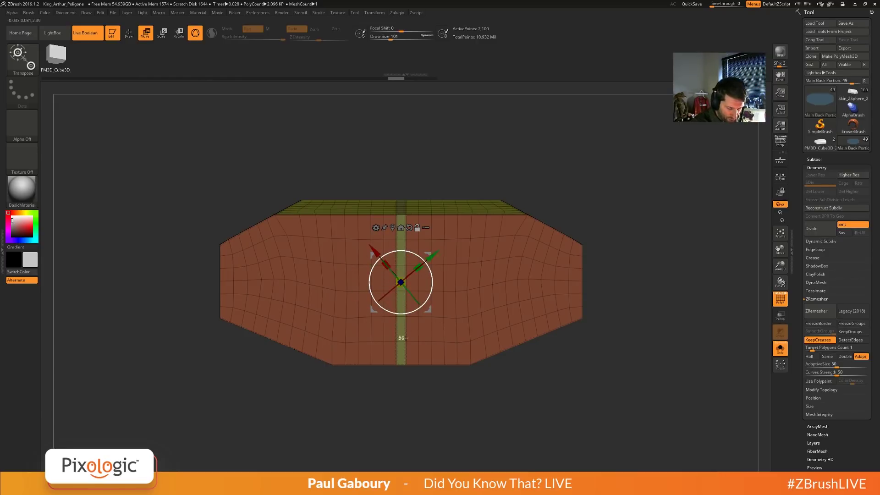
left_click_drag(445, 313, 417, 227)
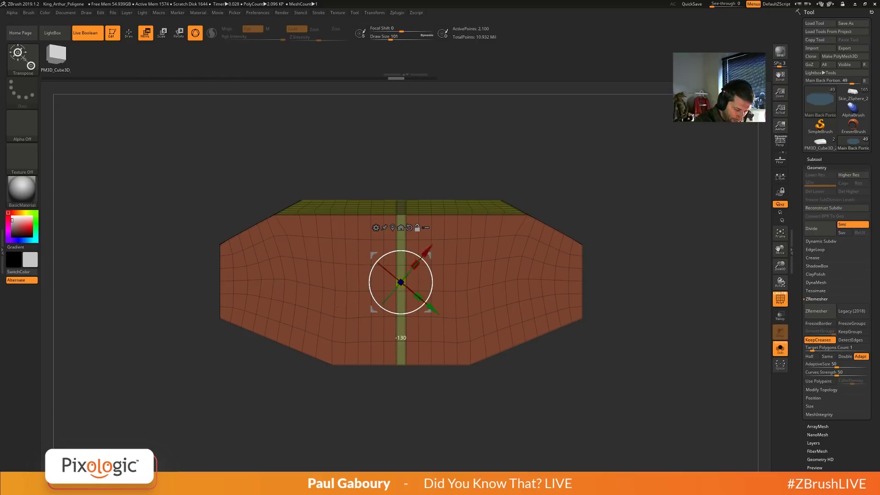
left_click_drag(436, 379, 496, 396)
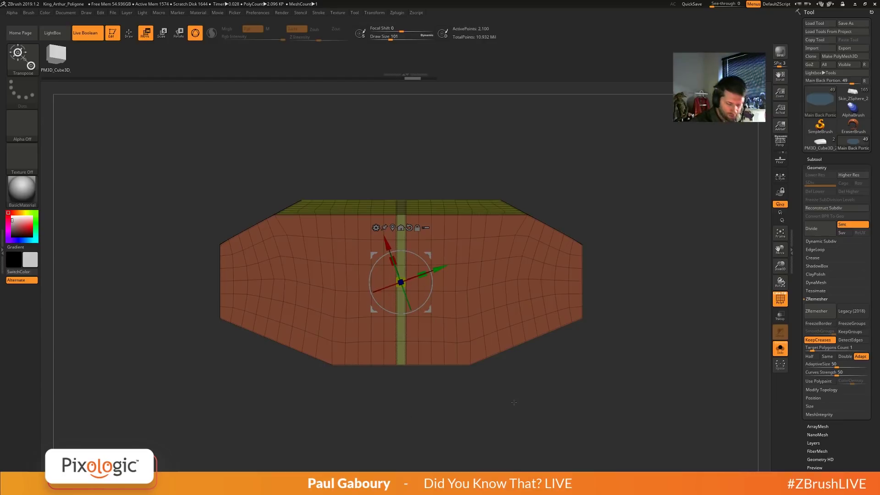
key("ctrl")
key("ctrl+z")
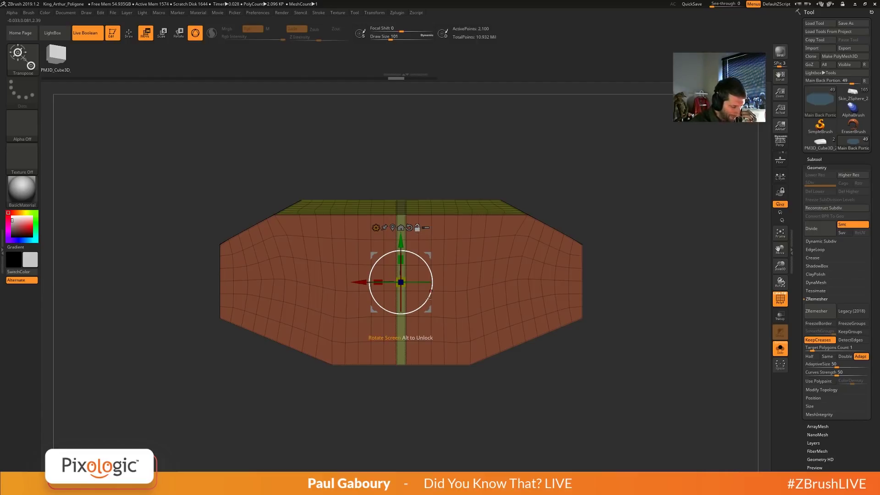
Relocate the gizmo to several spots on the front face, and return it to the center of the middle strip.
left_click(547, 300, "alt")
left_click(336, 246, "alt")
left_click(477, 337, "alt")
left_click(310, 321, "alt")
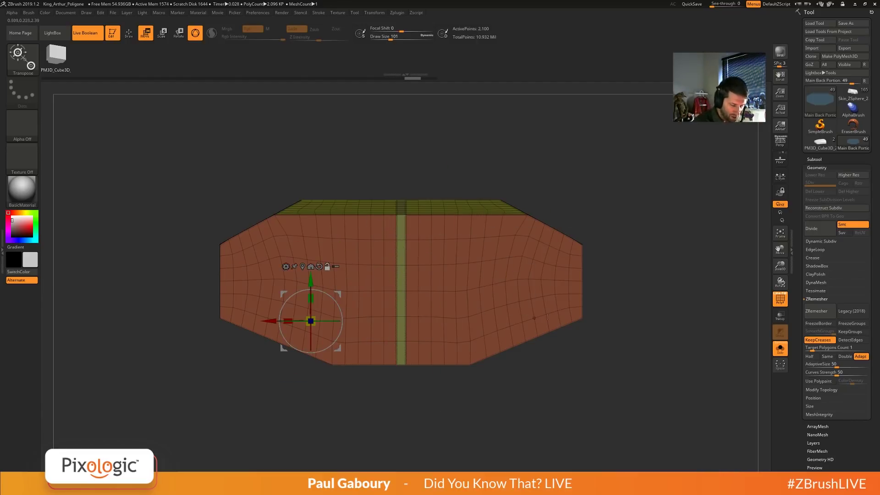
left_click(400, 282, "alt")
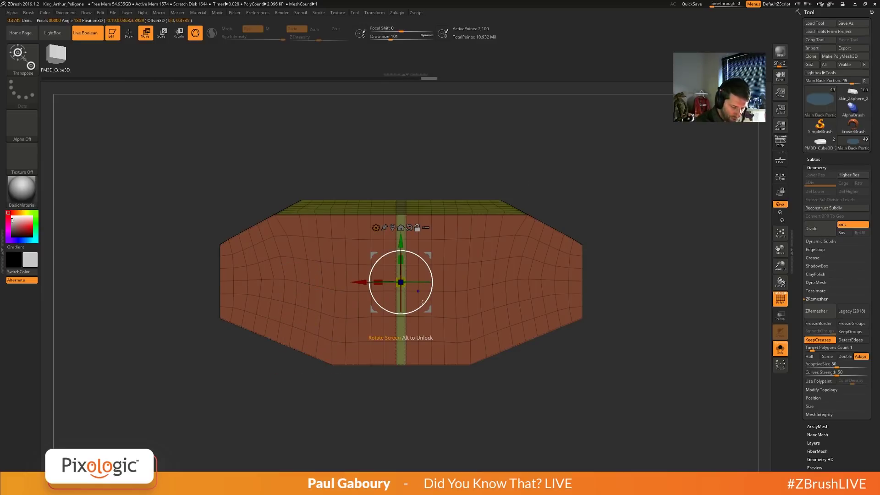
Rotate only the gizmo to a diagonal of about 45 degrees and apply the Extender deformer in that orientation.
left_click_drag(424, 303, 434, 281)
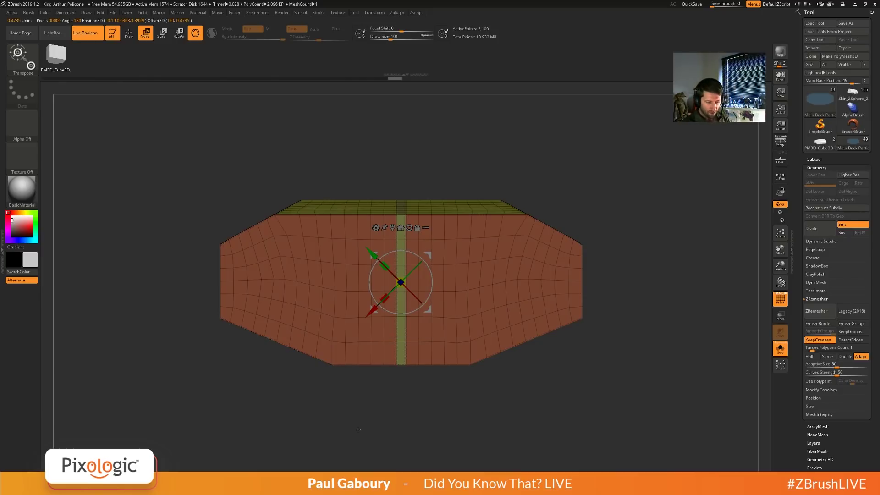
left_click(376, 227)
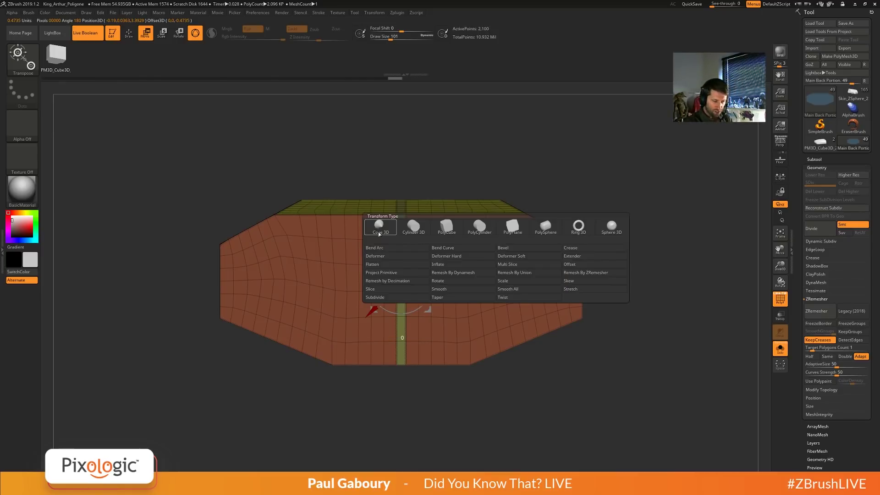
left_click(591, 261)
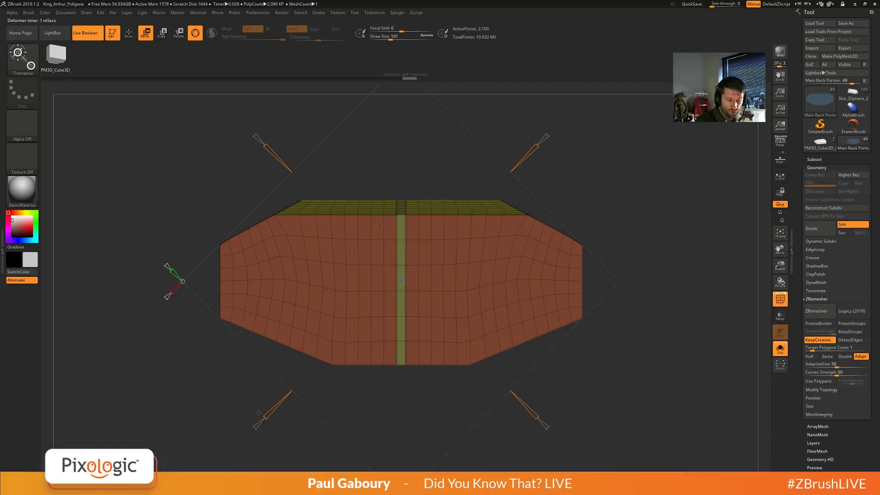
Try extending the block along the gizmo's diagonal with a corner Extender handle, and view the stretched shape without the wireframe.
right_click_drag(595, 222, 491, 340, "ctrl")
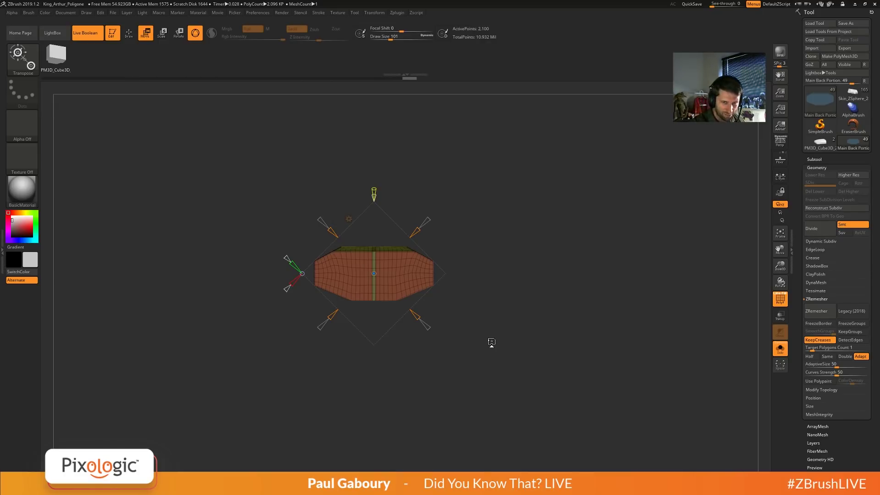
left_click_drag(495, 258, 510, 271)
left_click_drag(416, 231, 465, 178)
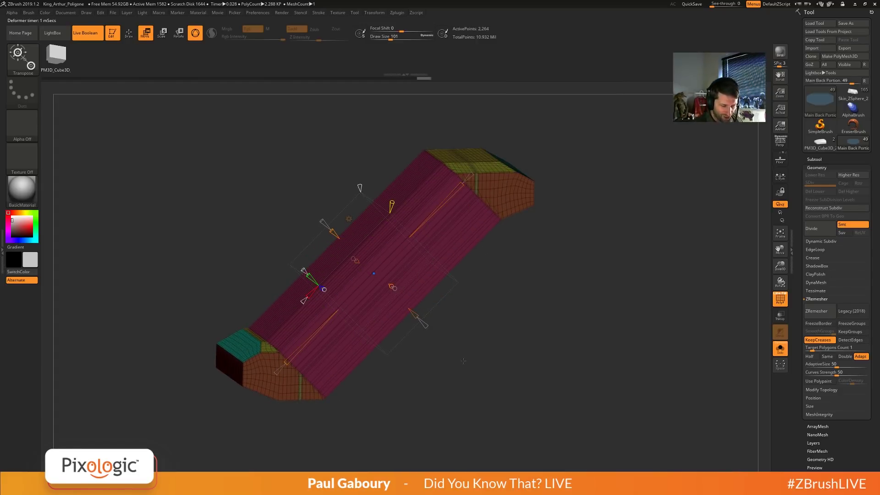
left_click_drag(463, 366, 467, 397, "shift")
key("shift+f")
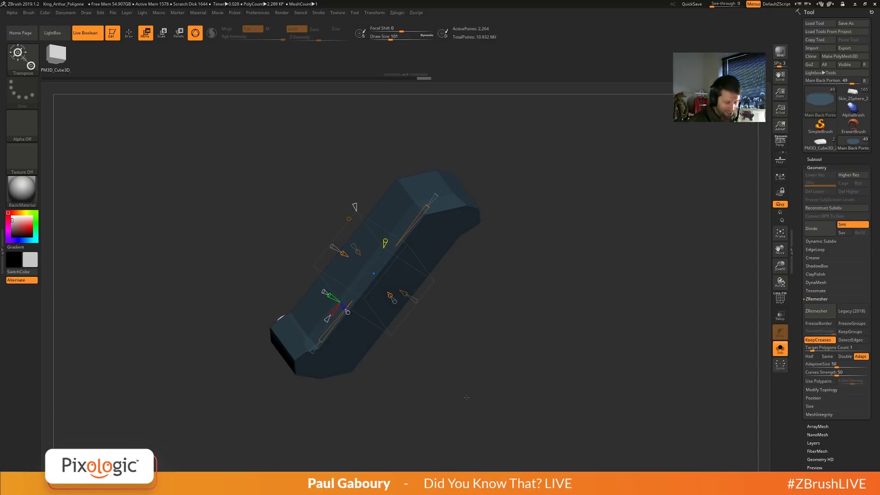
key("q")
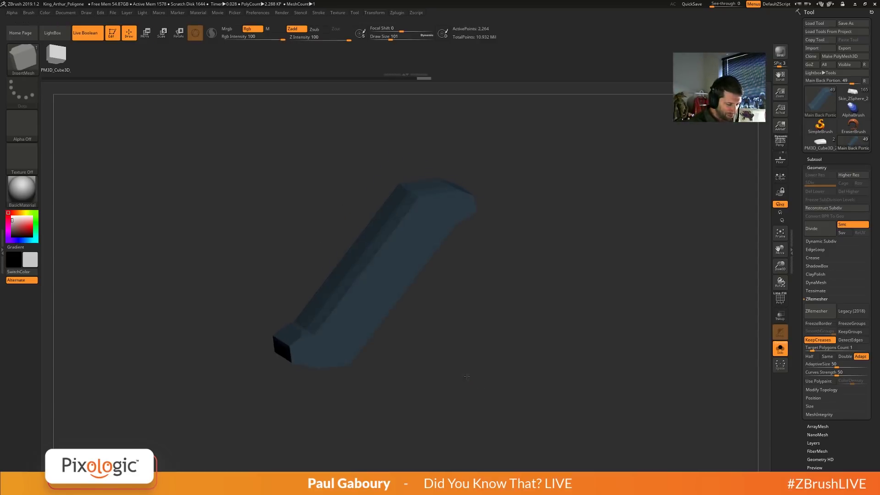
Undo the diagonal extension of the block and check its original shape.
key("ctrl")
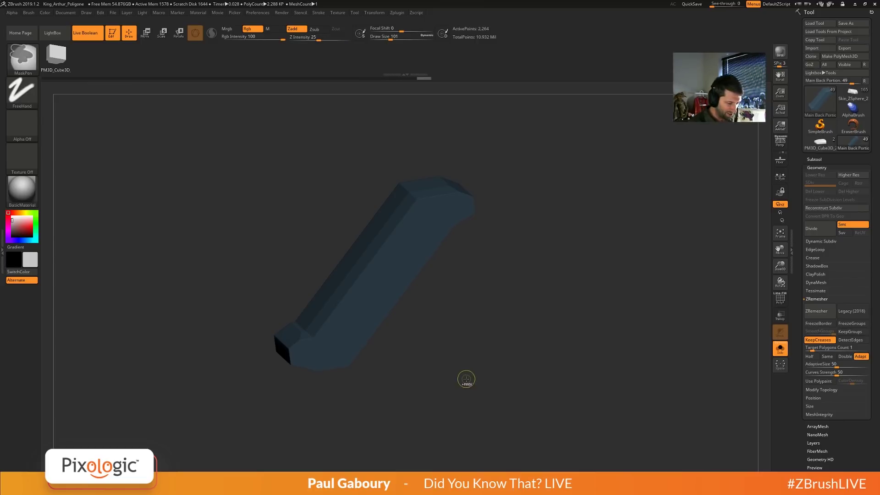
key("ctrl+z")
key("ctrl+z")
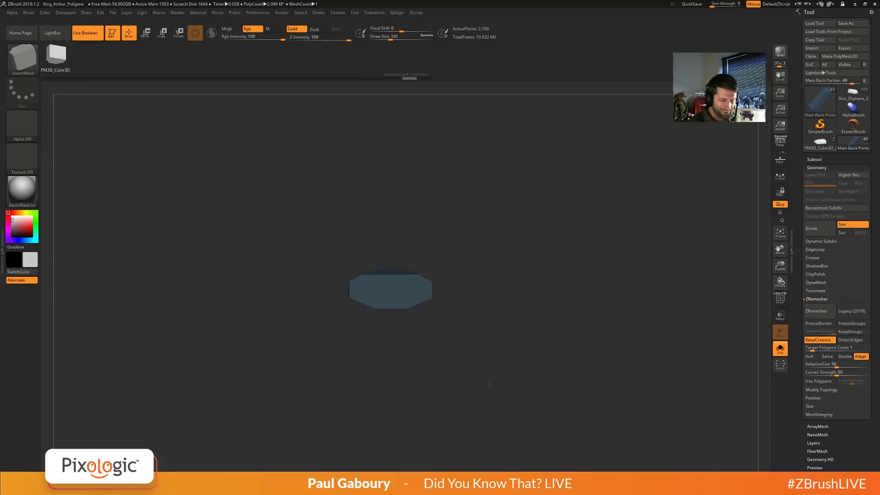
mouse_move(488, 383)
left_mouse_down()
mouse_move(473, 351)
mouse_move(489, 367)
left_mouse_up()
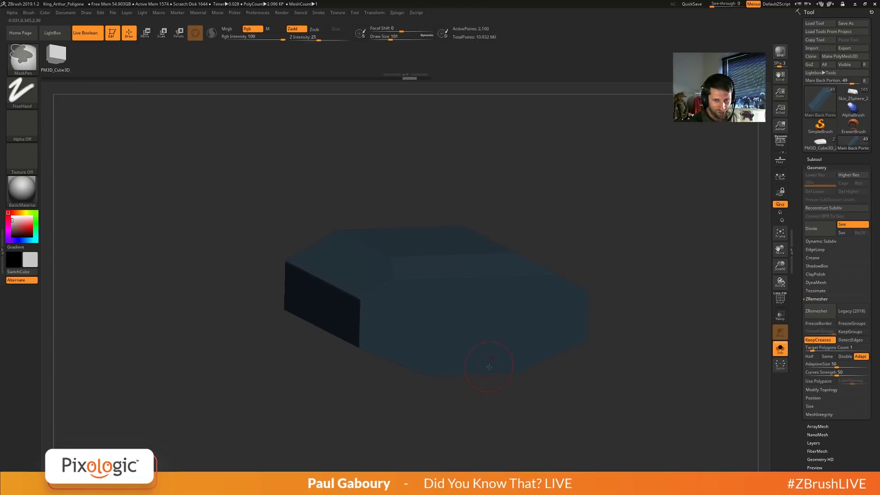
key("ctrl")
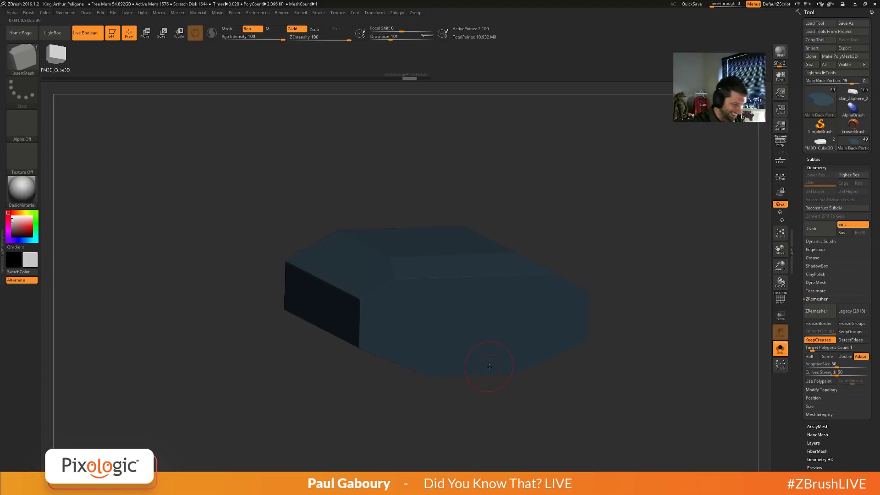
Choose the IMM Primitives brush with its Insert Cylinder mesh, and draw a small cylinder on the block's front face.
key("w")
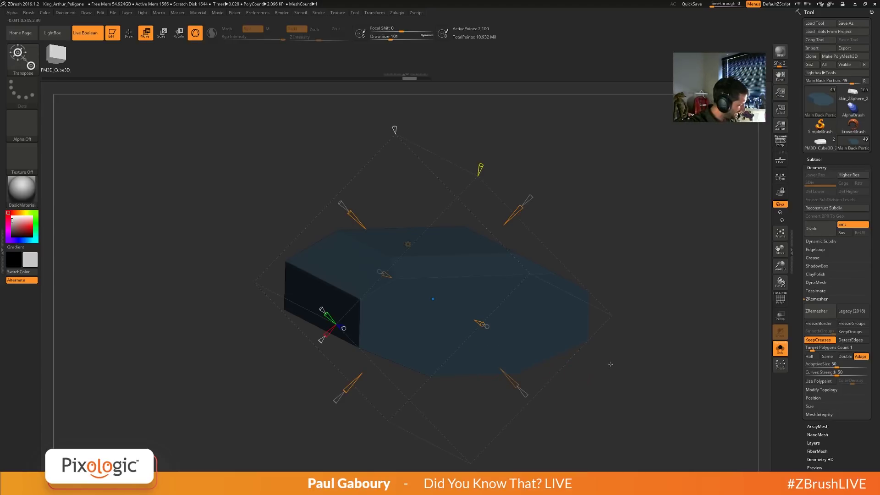
key("q")
key("b")
key("i")
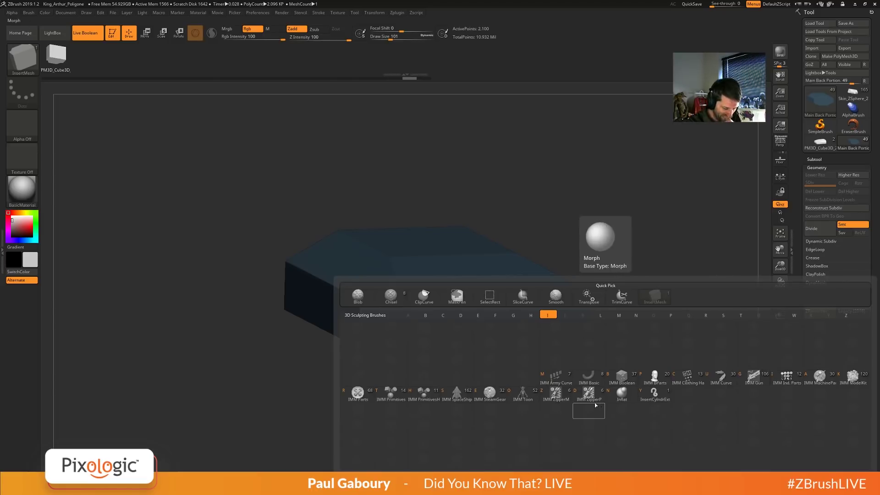
left_click(391, 393)
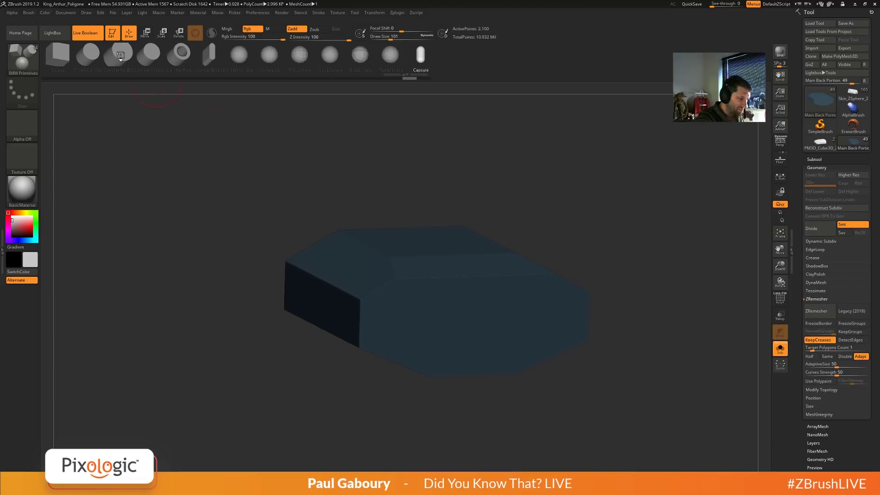
left_click(121, 56)
left_click_drag(544, 280, 568, 312)
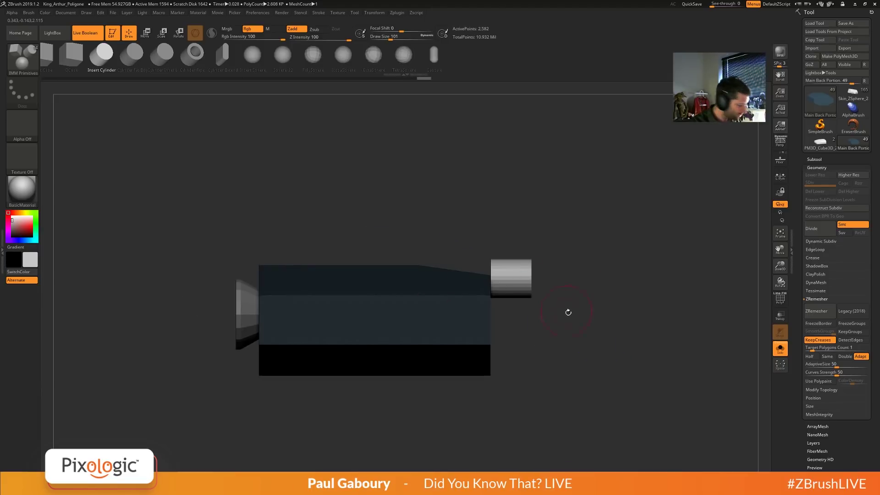
Raise the inserted cylinder above the block and rotate it to a diagonal angle, with the polygroup wireframe displayed.
key("w")
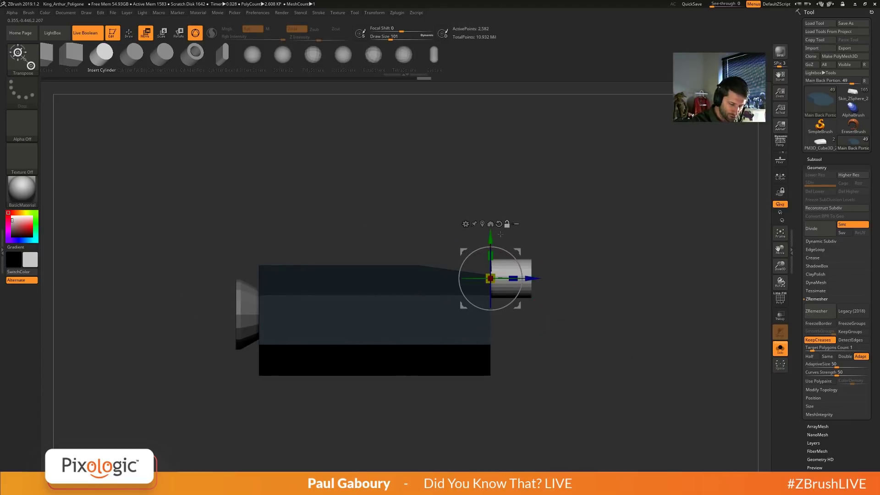
left_click_drag(500, 234, 500, 163)
left_click_drag(543, 205, 567, 291)
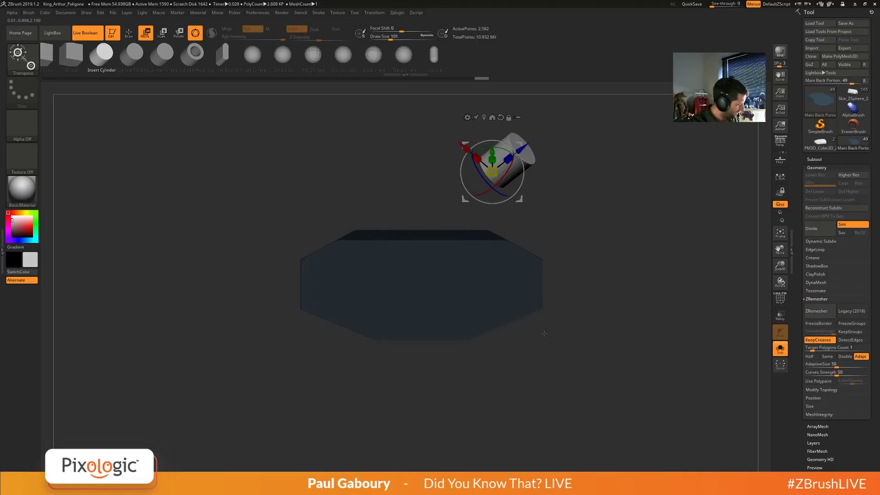
key("shift+f")
left_click_drag(544, 333, 533, 417)
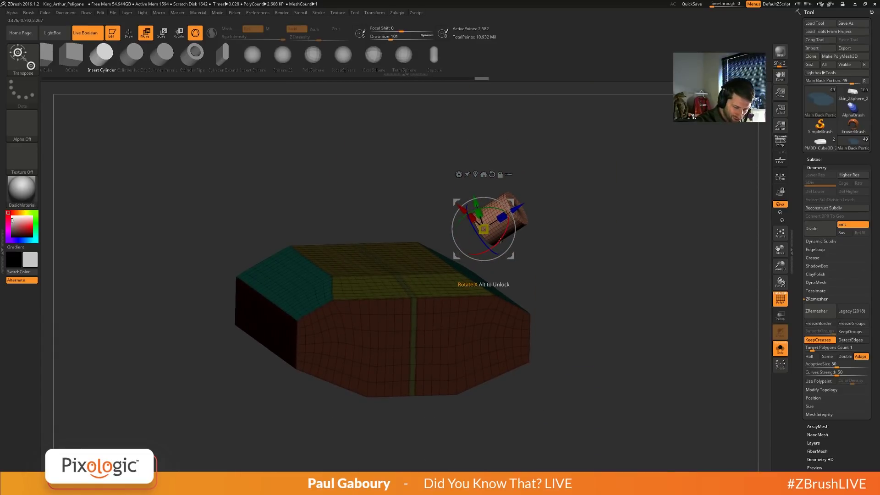
left_click_drag(500, 241, 495, 245)
Mask the block so that only the tilted cylinder can be moved.
key("q")
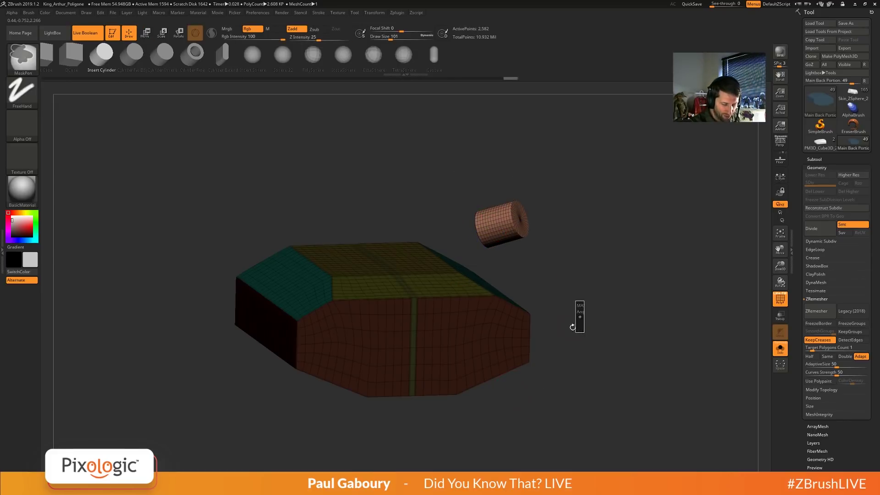
left_click_drag(579, 314, 478, 237, "shift")
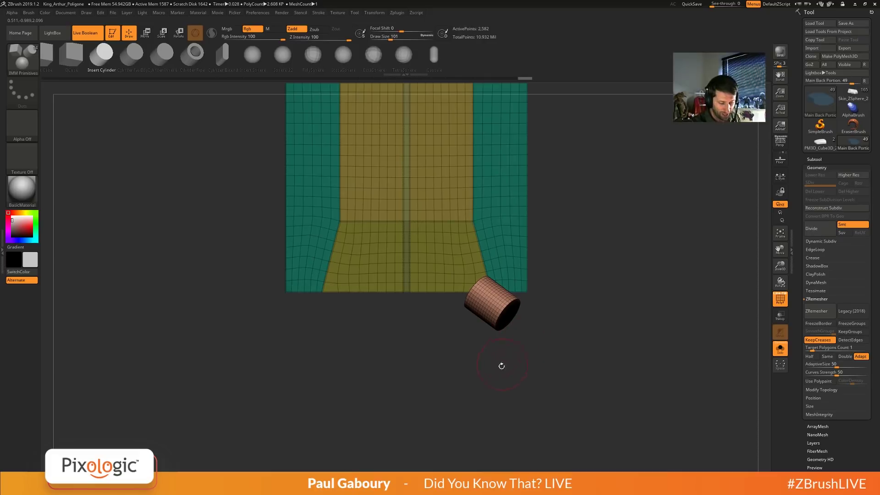
mouse_move(492, 382)
left_mouse_down()
mouse_move(521, 300)
mouse_move(549, 323)
mouse_move(507, 337)
mouse_move(524, 345)
mouse_move(514, 298)
left_mouse_up()
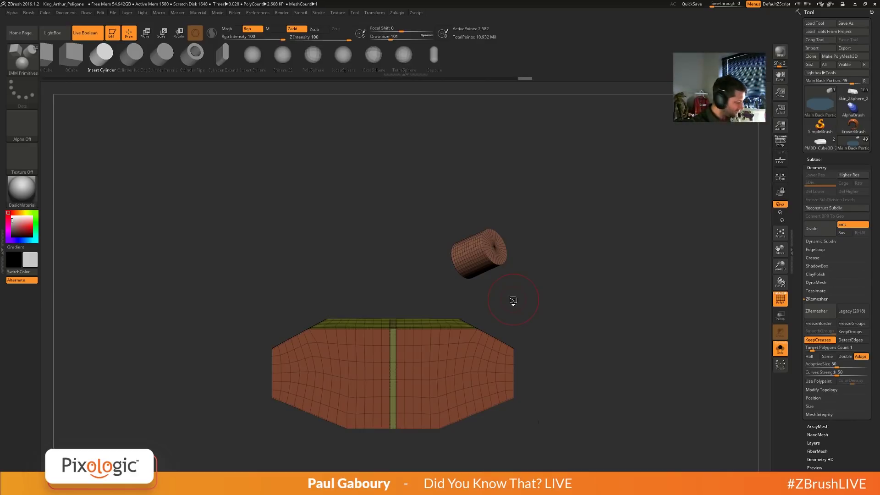
key("w")
left_click_drag(467, 221, 467, 297, "alt")
key("ctrl+z")
left_click_drag(529, 320, 411, 197, "ctrl")
Lower the cylinder and push it back against the teal bevel at the block's front corner.
left_click_drag(477, 217, 476, 307)
left_click_drag(568, 325, 549, 412)
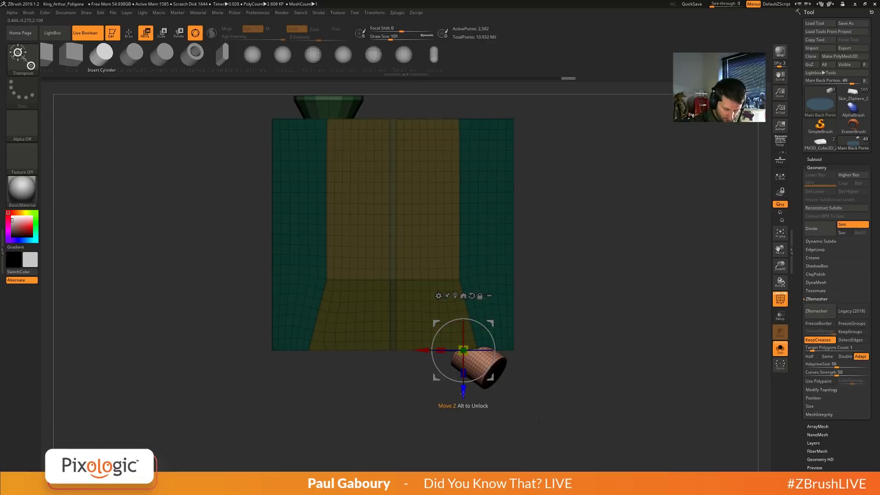
left_click_drag(463, 392, 463, 342)
left_click_drag(548, 342, 615, 344)
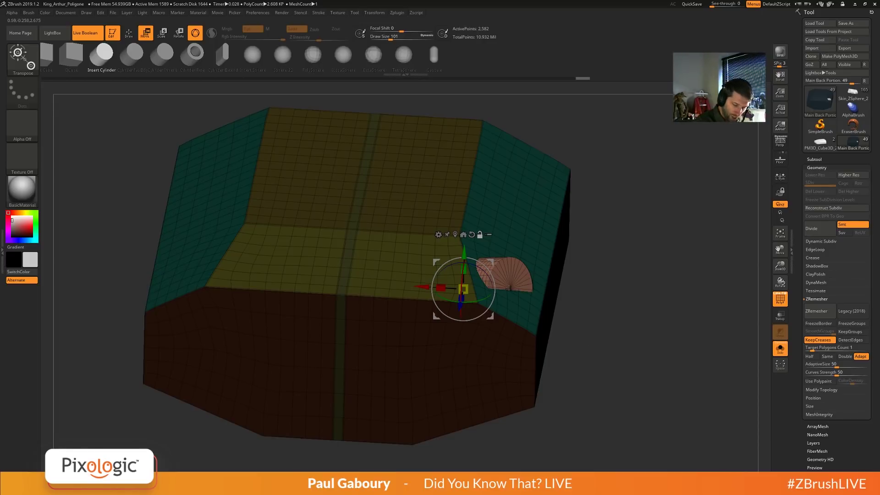
Align the gizmo to the cylinder's outer end cap and adjust the cylinder along that orientation.
left_click(510, 288, "alt")
left_click_drag(591, 356, 535, 315)
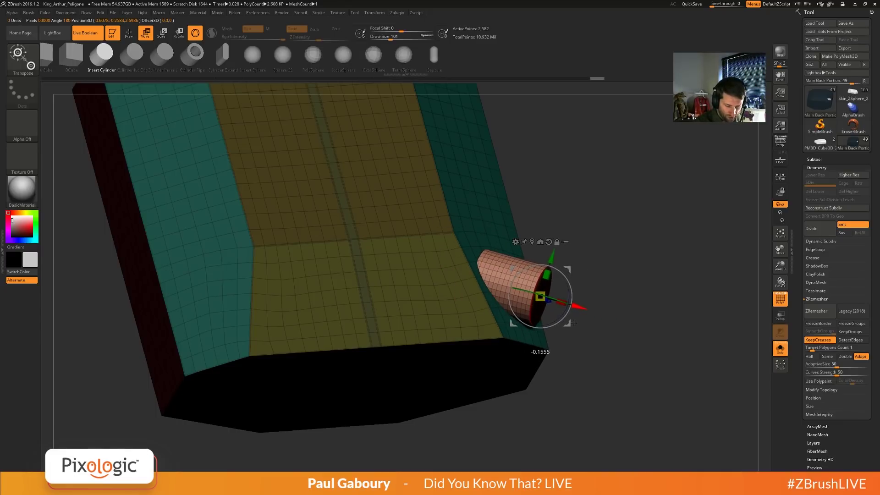
left_click_drag(706, 358, 548, 322)
mouse_move(630, 351)
right_mouse_down("ctrl")
mouse_move(642, 337)
mouse_move(576, 366)
mouse_move(611, 368)
mouse_move(572, 361)
mouse_move(590, 365)
right_mouse_up("ctrl")
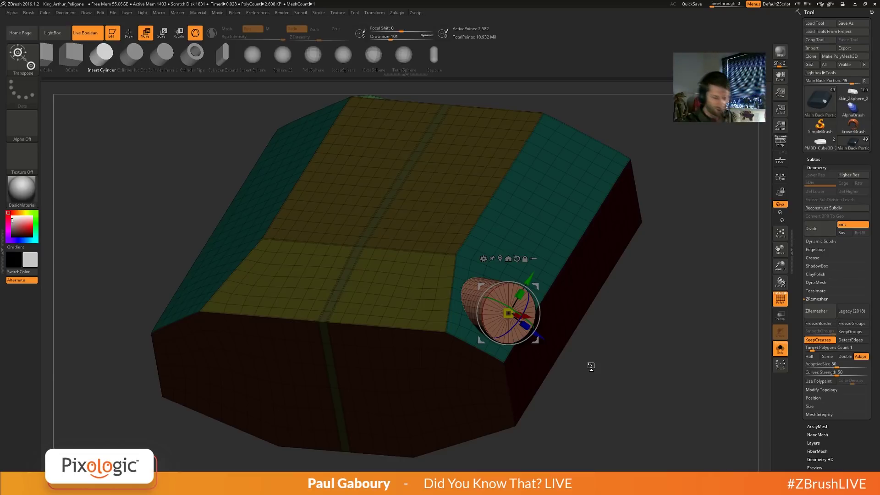
right_click_drag(588, 402, 606, 346, "alt")
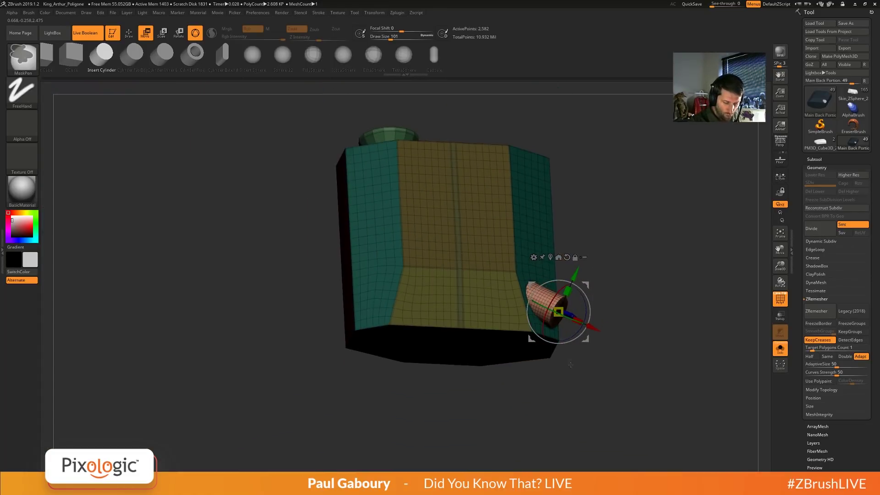
Apply the Deformer to the cylinder and examine its control-point lattice with the wireframe hidden.
left_click(534, 257)
left_click(541, 299)
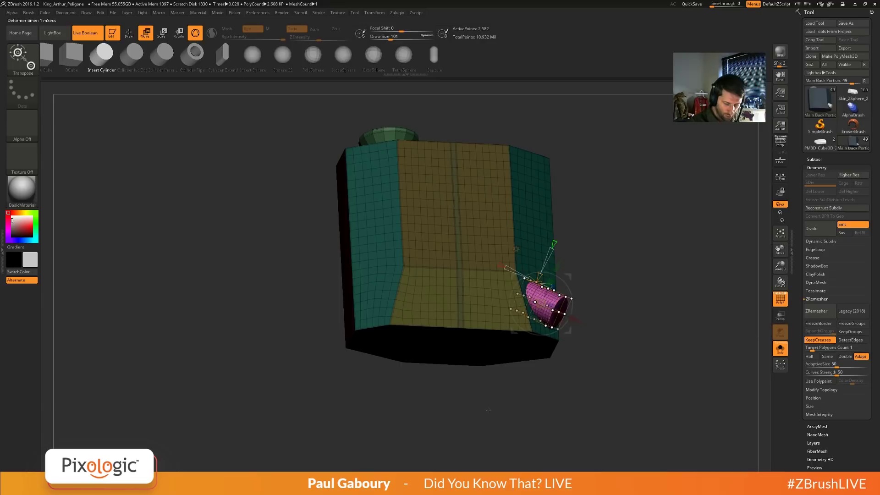
right_click_drag(488, 409, 458, 399, "ctrl")
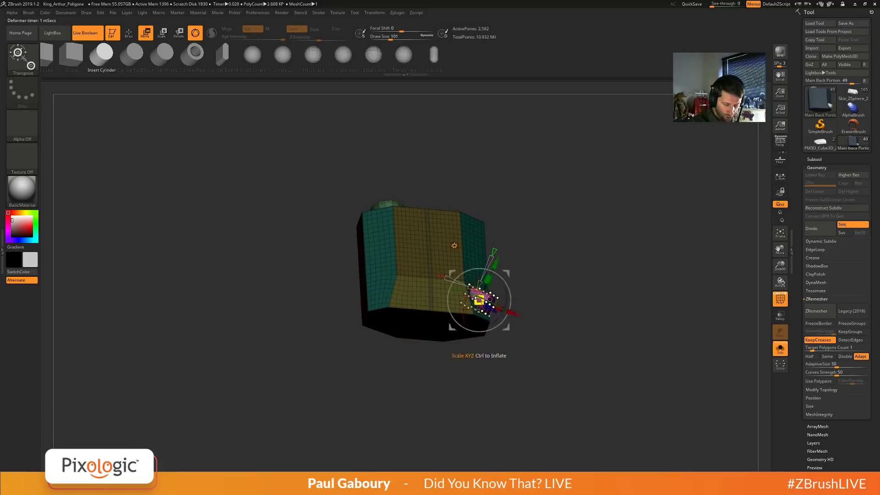
right_click_drag(480, 345, 597, 406, "ctrl")
mouse_move(597, 406)
right_mouse_down("ctrl")
mouse_move(599, 375)
mouse_move(587, 373)
right_mouse_up("ctrl")
key("shift+f")
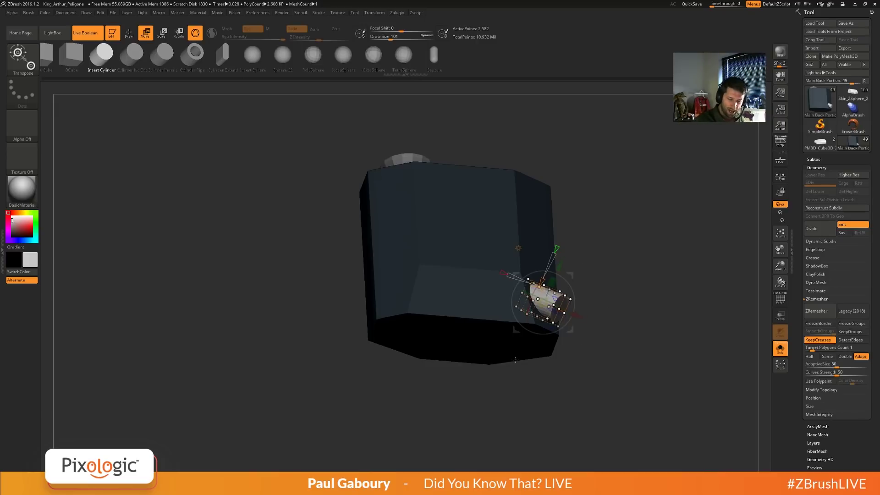
right_click_drag(586, 373, 596, 405, "alt")
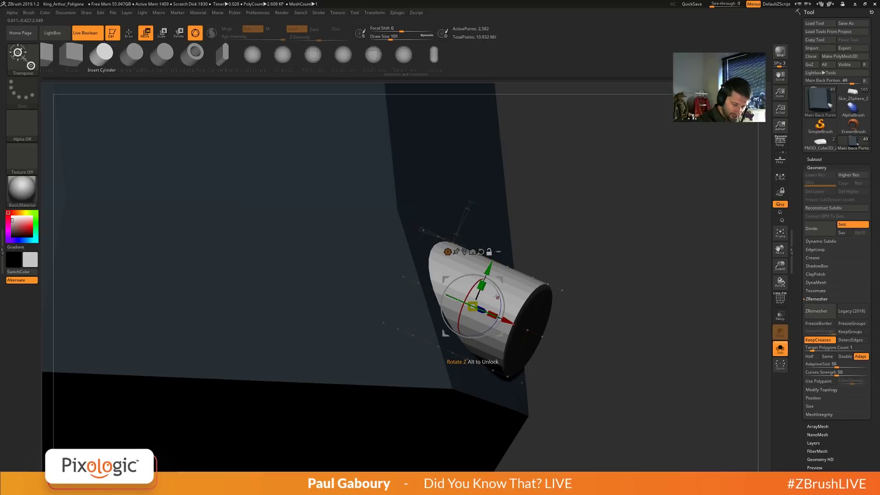
Reapply the Deformer to the cylinder using the adjusted gizmo orientation, and show the polygroup wireframe again.
left_click_drag(497, 297, 495, 291)
left_click(448, 251)
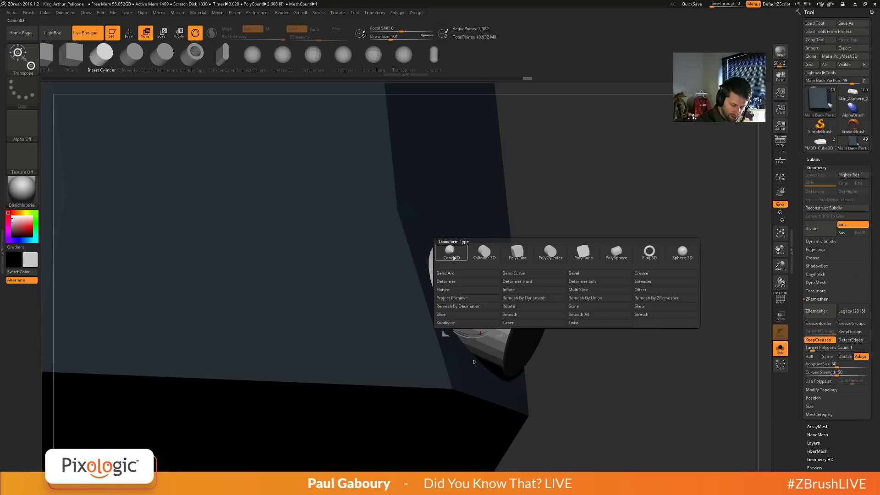
left_click(470, 285)
mouse_move(565, 390)
right_mouse_down("ctrl")
mouse_move(561, 355)
mouse_move(519, 327)
mouse_move(551, 386)
right_mouse_up("ctrl")
key("q")
key("shift+f")
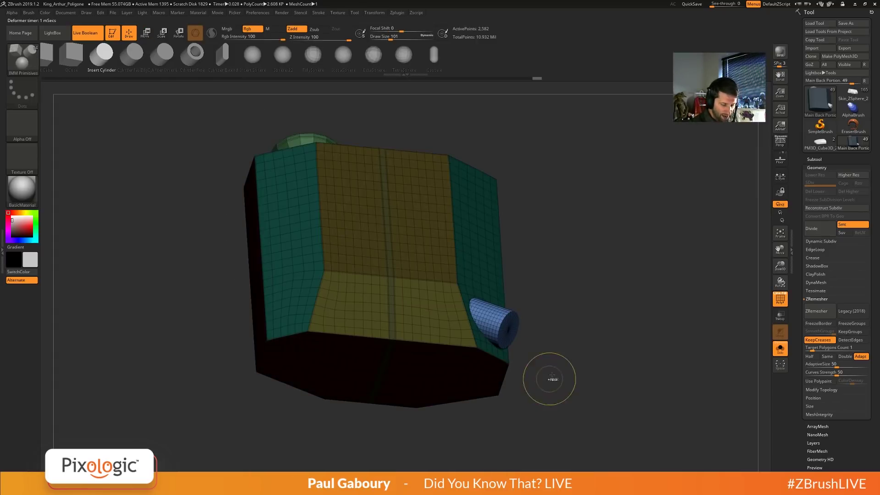
Clear the mask from the block and switch from the Deformer lattice to the standard gizmo in Scale mode.
left_click_drag(569, 373, 565, 401, "ctrl")
right_click_drag(564, 401, 534, 372)
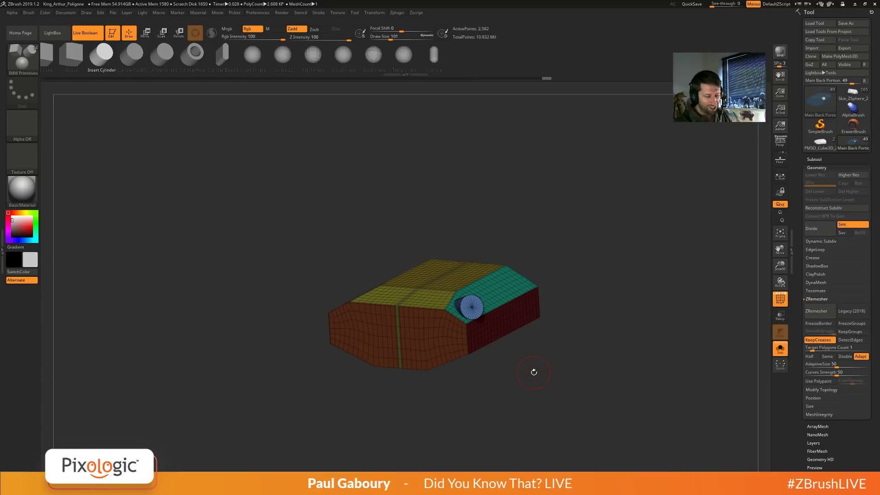
key("w")
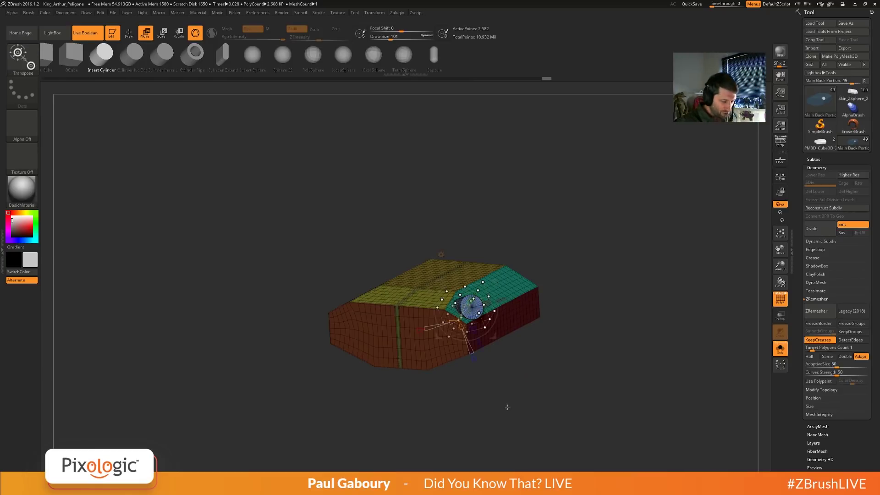
left_click_drag(508, 407, 533, 392, "shift")
key("e")
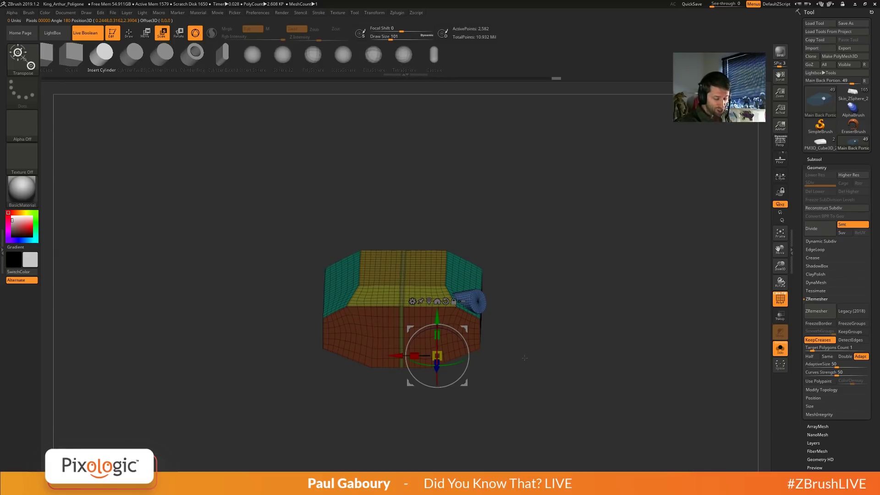
Mask everything except the cylinder and place the gizmo on its outer end cap, aligned to the cylinder.
left_click_drag(524, 357, 578, 360)
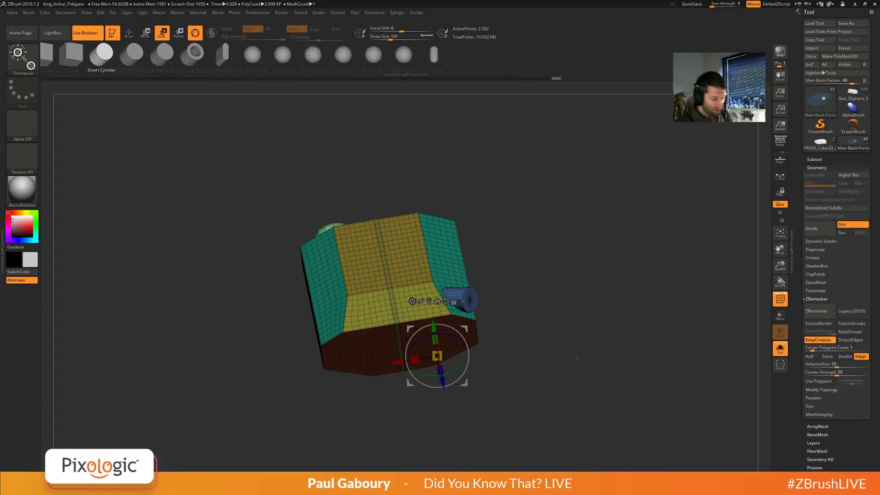
right_click_drag(535, 366, 534, 339, "alt")
right_click_drag(533, 340, 560, 395, "ctrl")
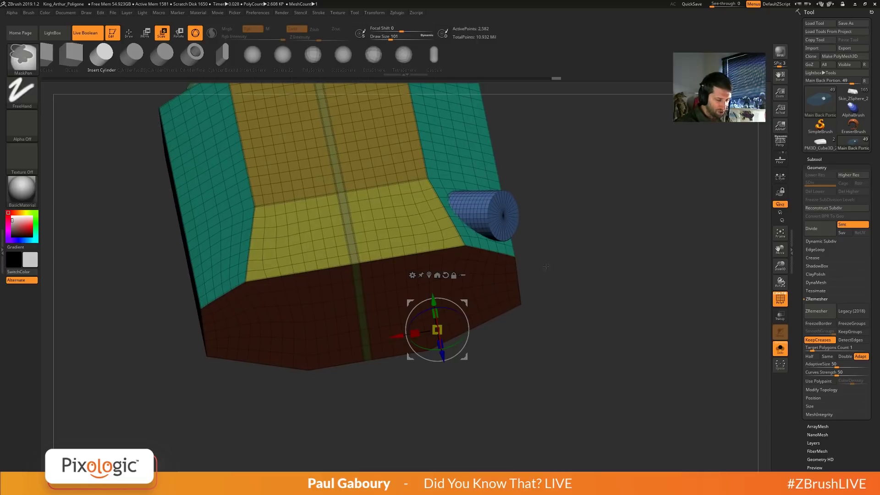
left_click(503, 215, "ctrl")
right_click_drag(587, 273, 577, 333, "alt")
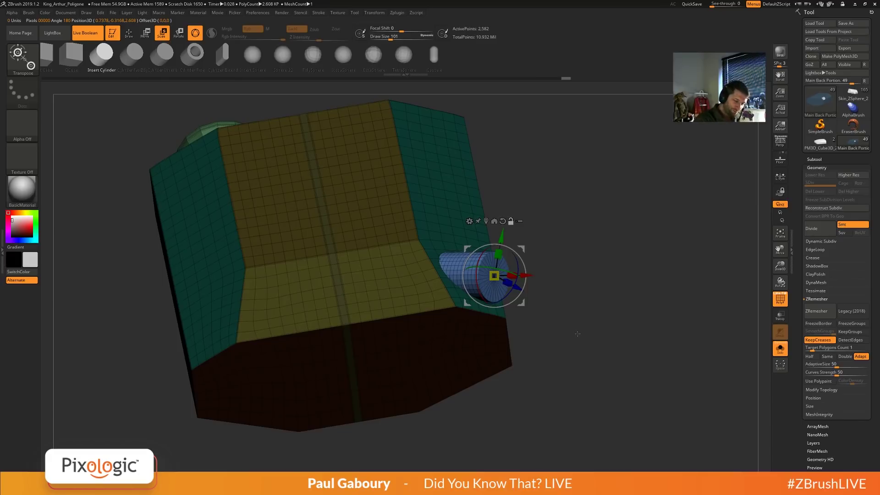
Reposition the gizmo at several points on the cylinder's curved side, settling it on the upper surface between its two ends.
right_click_drag(576, 379, 583, 379, "alt")
left_click_drag(617, 377, 572, 361)
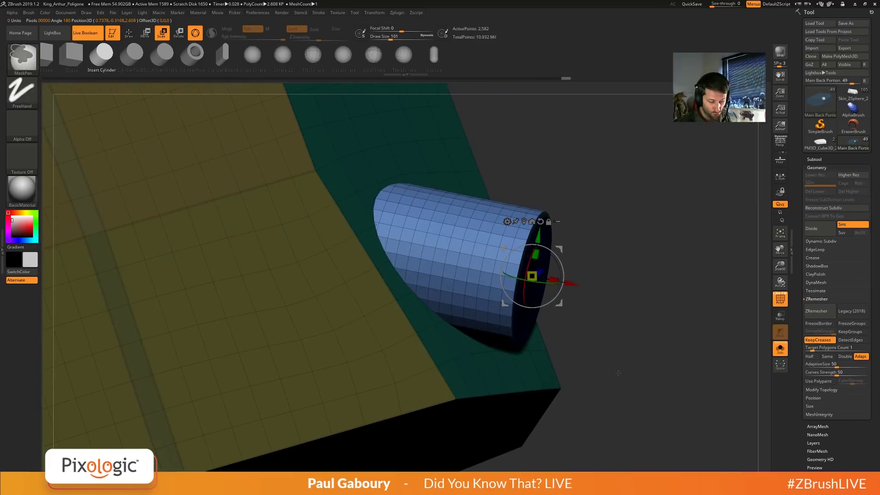
left_click(420, 260)
left_click_drag(420, 260, 471, 243, "alt")
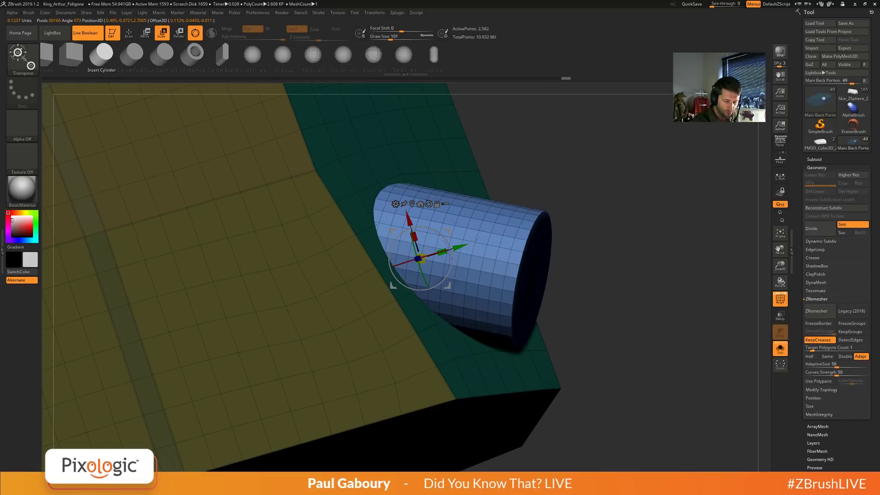
left_click_drag(481, 249, 509, 217, "alt")
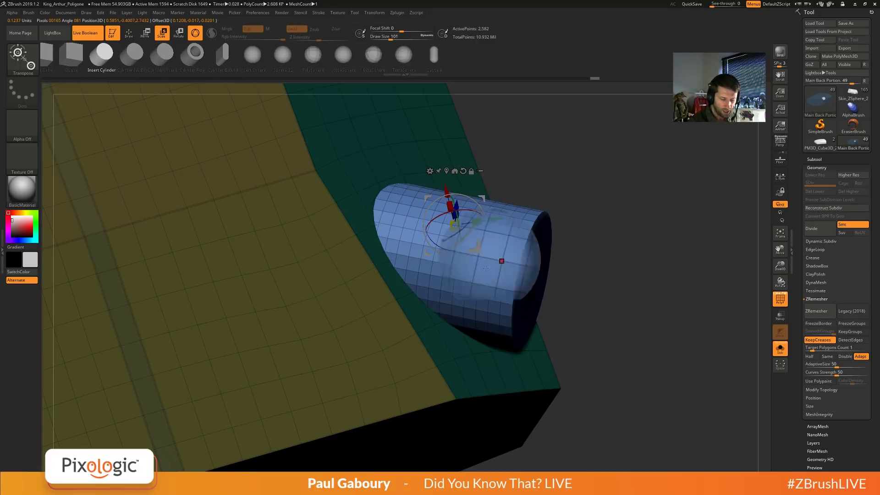
key("alt")
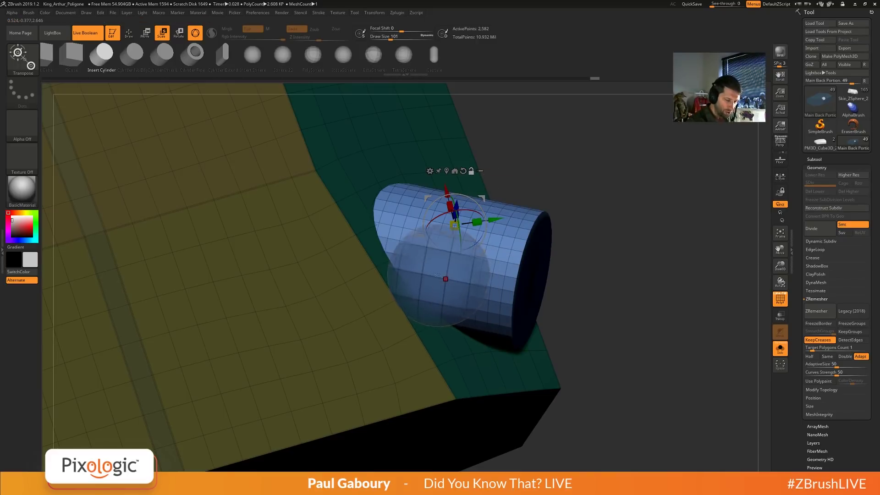
left_click(429, 274)
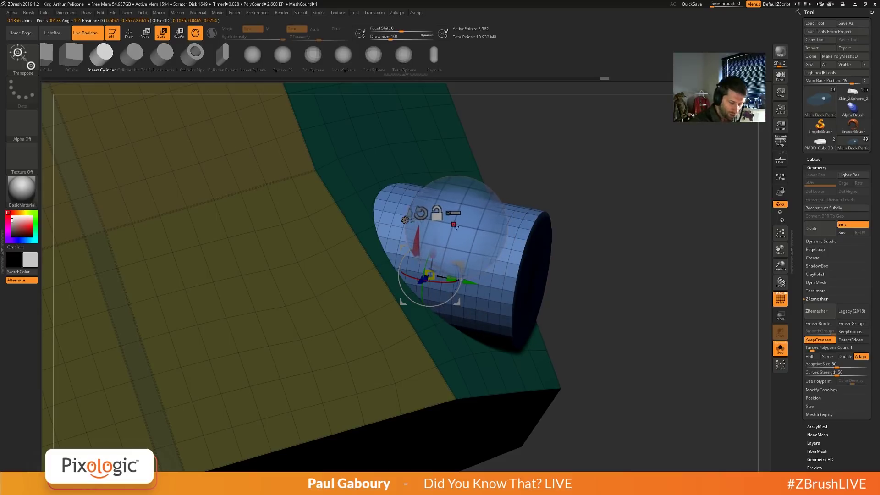
left_click(455, 225)
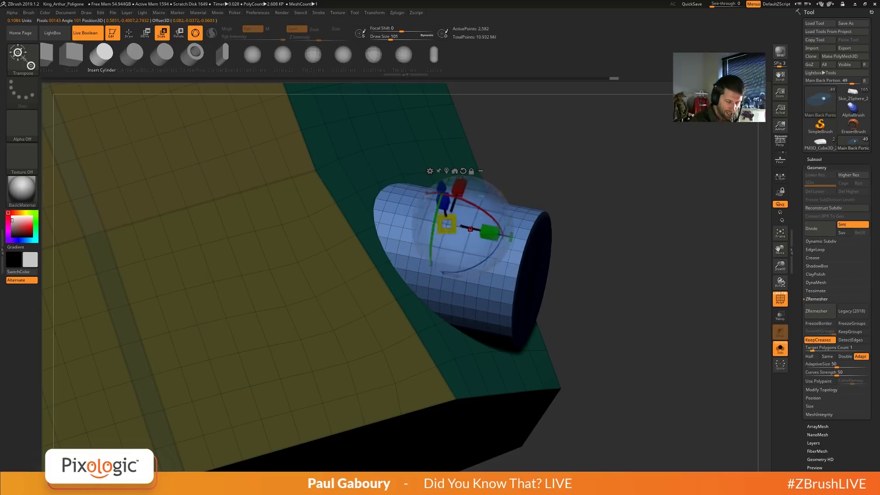
Apply the Extender at the side-mounted gizmo and stretch the cylinder apart across its width.
mouse_move(647, 363)
right_mouse_down("ctrl")
mouse_move(574, 324)
mouse_move(559, 332)
mouse_move(551, 363)
mouse_move(596, 333)
right_mouse_up("ctrl")
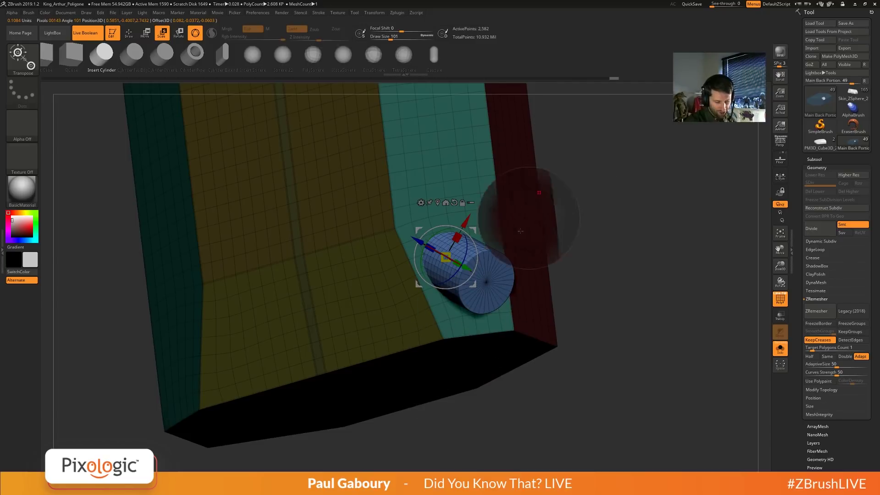
left_click_drag(492, 284, 459, 323)
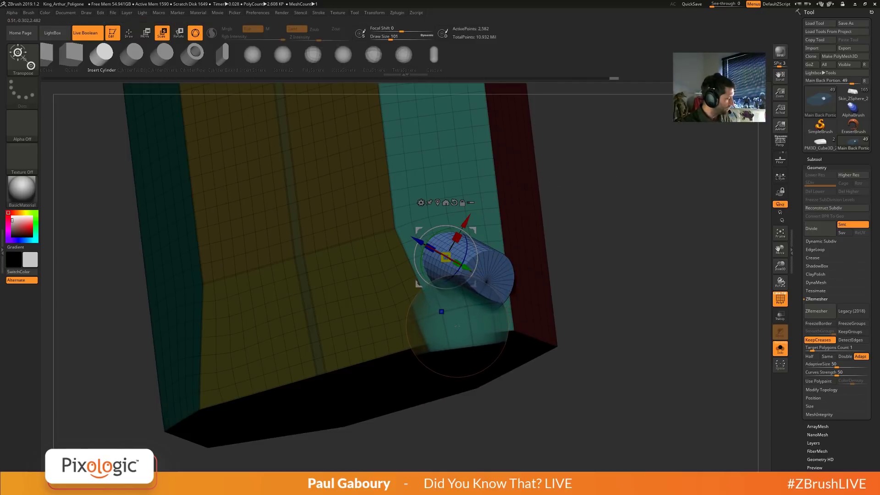
key("ctrl+z")
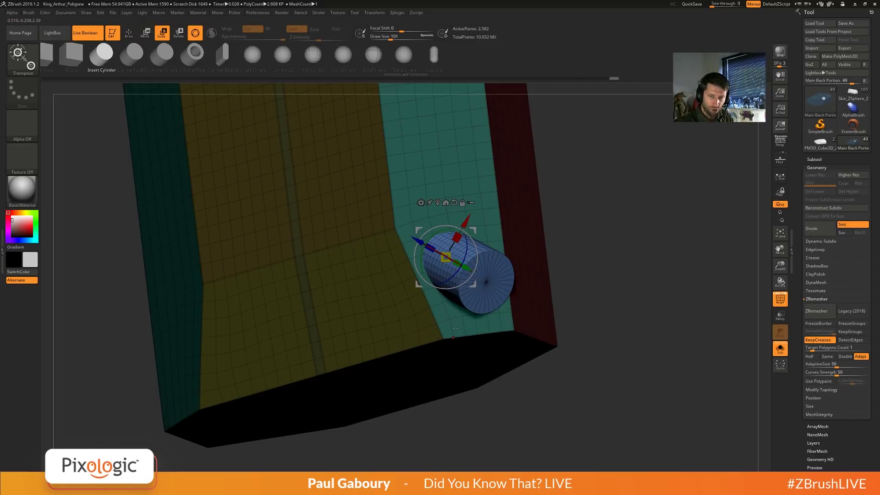
left_click(421, 203)
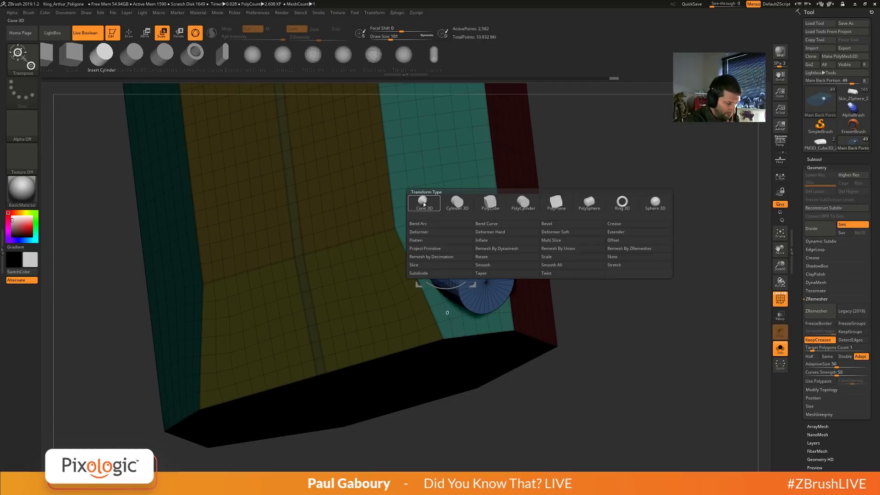
left_click(636, 232)
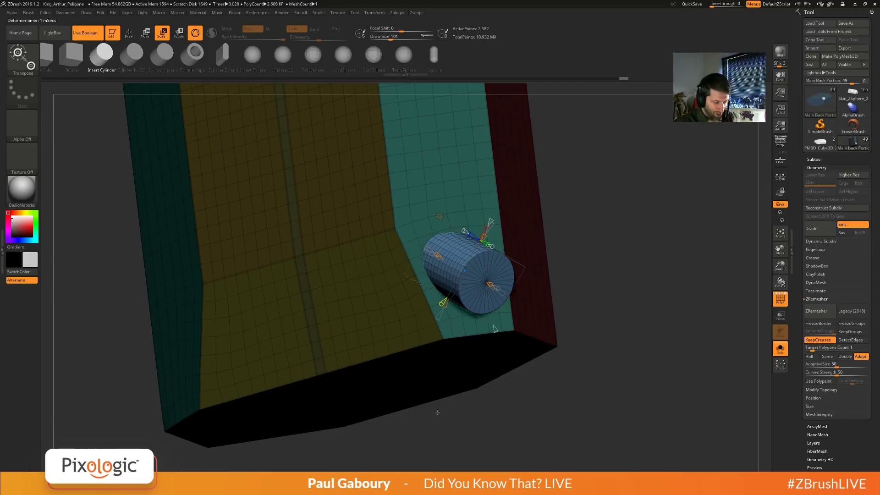
left_click_drag(561, 326, 500, 215)
right_click_drag(504, 229, 596, 345)
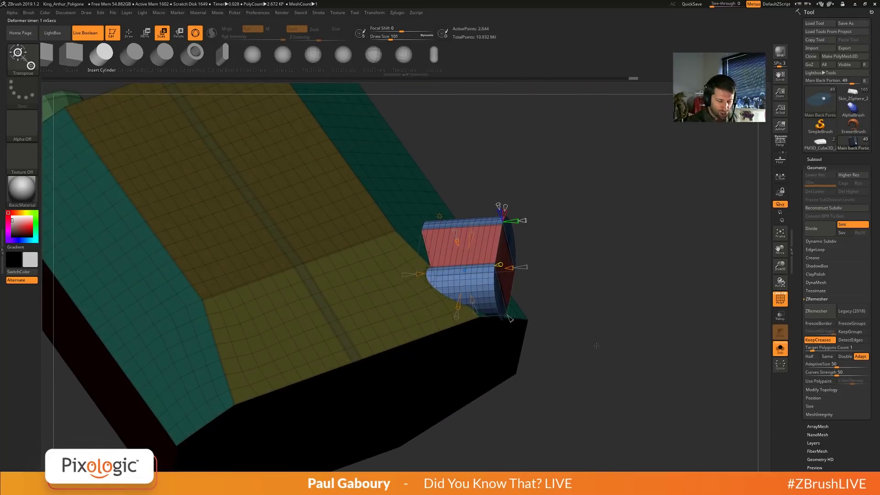
Move the extended cylinder along its length into the block and up along the side panel.
key("w")
right_click_drag(516, 286, 595, 349)
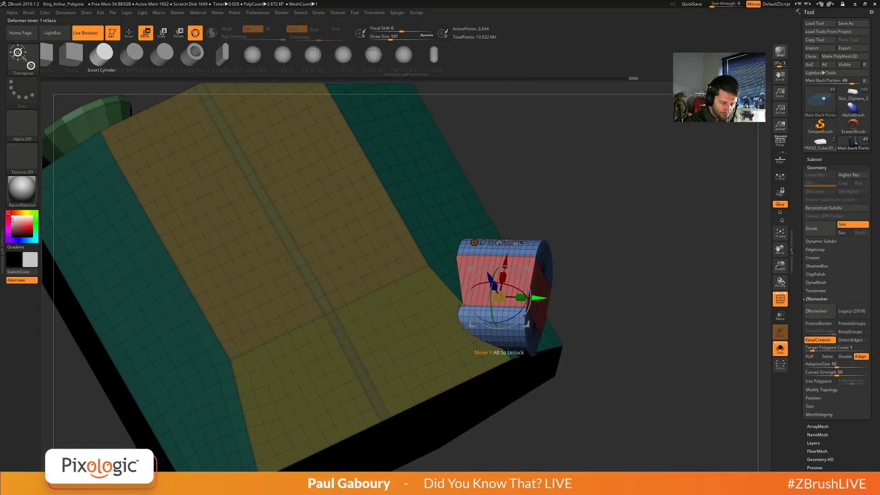
left_click_drag(537, 299, 505, 300)
right_click_drag(533, 317, 517, 300)
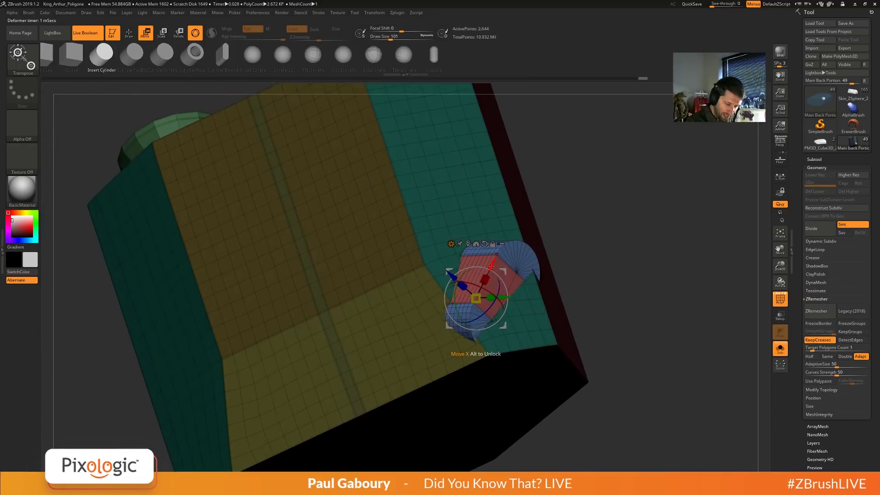
left_click_drag(491, 266, 503, 241)
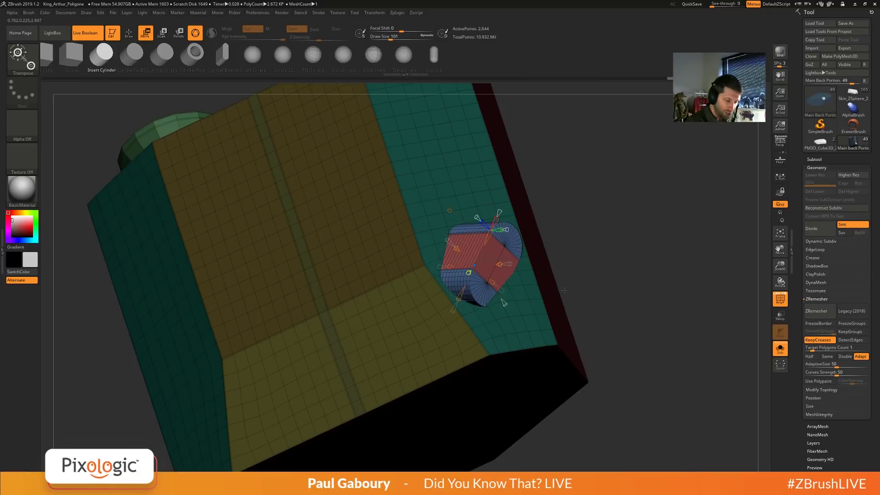
Reshape the stretched cylinder into a tapered form with the Extender handles and return to Draw mode.
right_click_drag(564, 290, 557, 294)
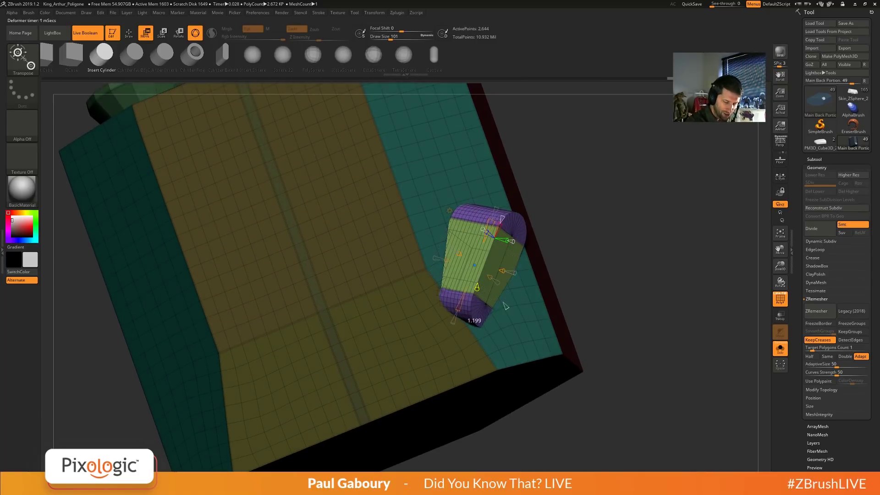
left_click_drag(488, 233, 491, 217)
mouse_move(581, 306)
right_mouse_down()
mouse_move(569, 304)
mouse_move(576, 299)
mouse_move(605, 383)
mouse_move(557, 345)
mouse_move(565, 340)
mouse_move(568, 352)
mouse_move(546, 353)
mouse_move(550, 387)
mouse_move(589, 412)
right_mouse_up()
key("q")
Clear the mask, check the tapered shape with the wireframe hidden, and show the polygroup wireframe again.
key("shift+f")
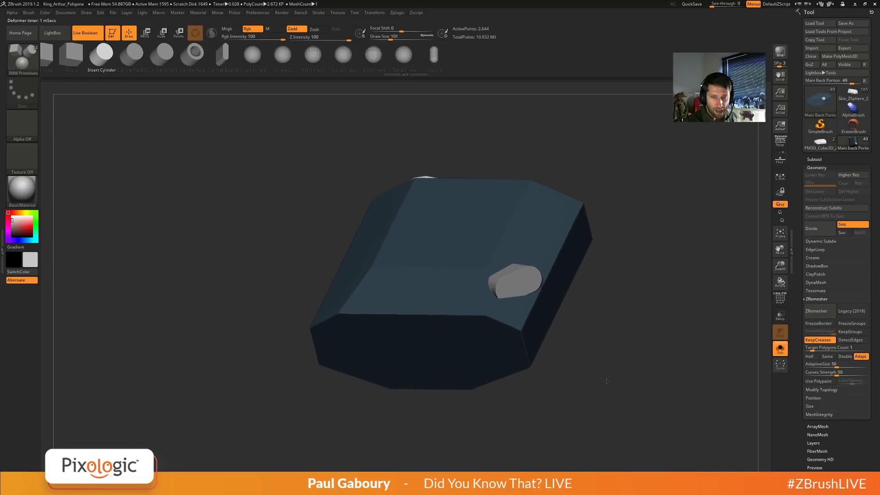
left_click_drag(611, 357, 623, 404, "ctrl")
right_click_drag(599, 387, 603, 393)
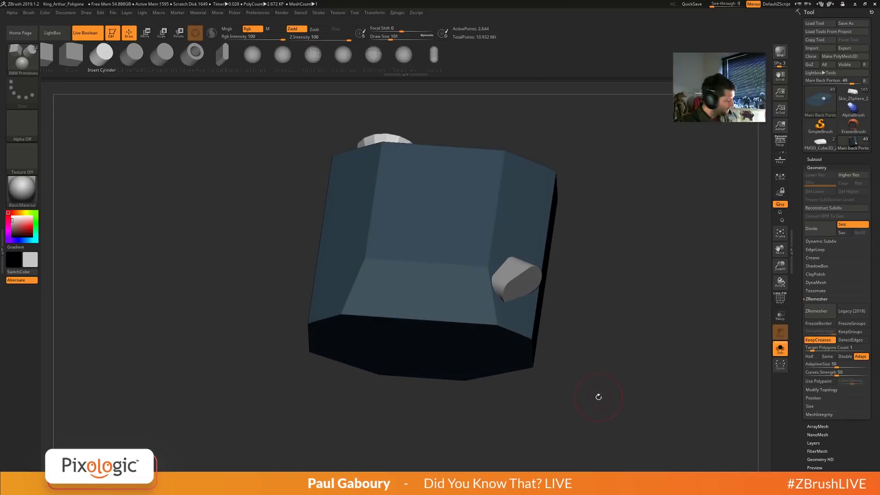
key("shift+f")
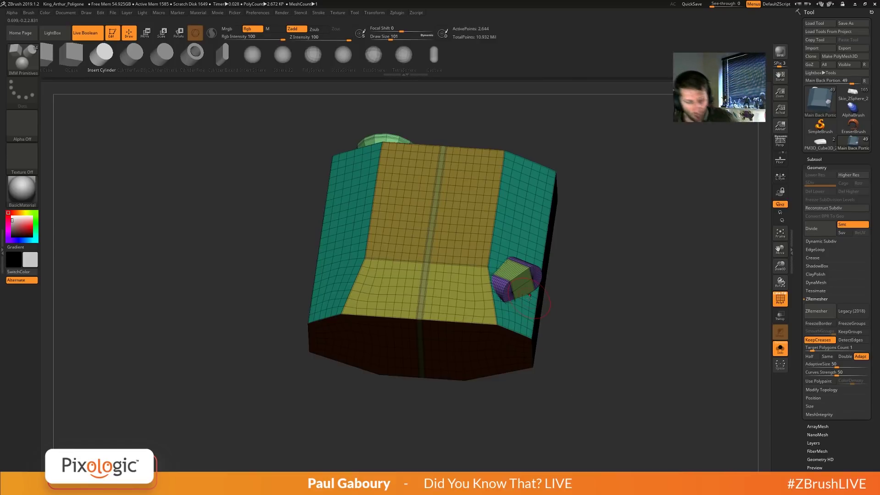
scroll(495, 315, "up", 5)
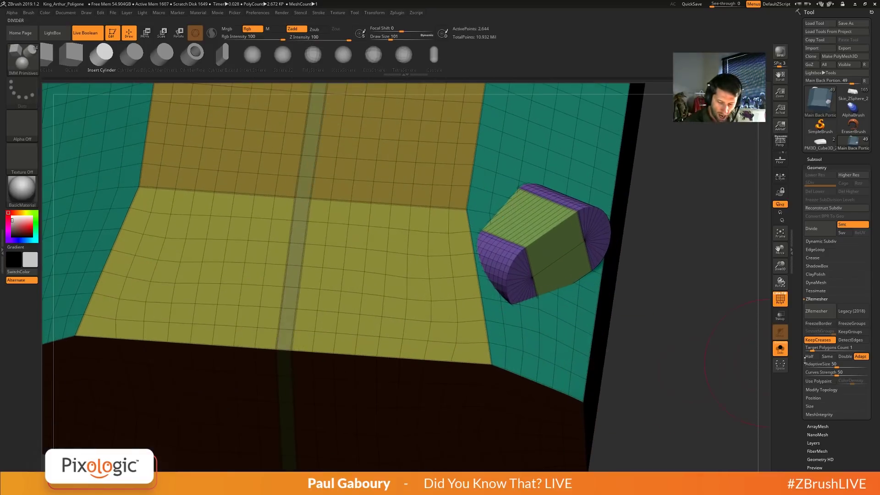
Turn off KeepCreases in the ZRemesher settings and leave KeepGroups off.
left_click(818, 340)
left_click(852, 331)
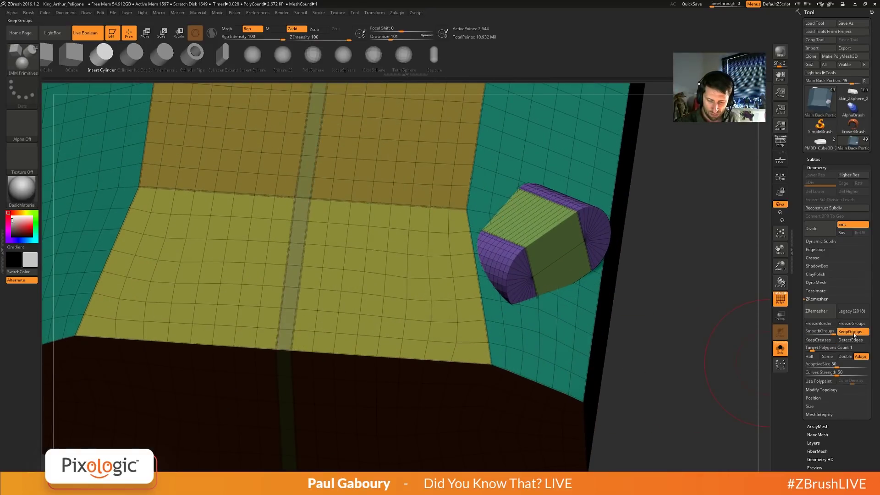
left_click(853, 334)
left_click(851, 336)
left_click(849, 337)
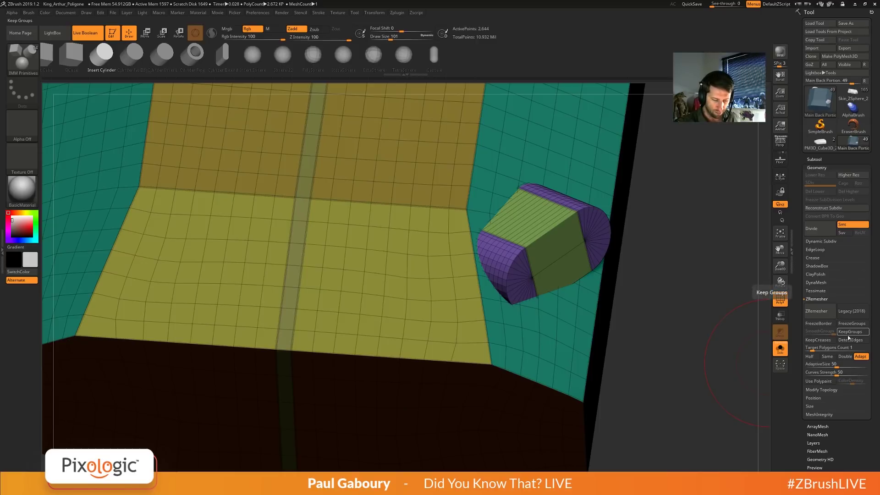
Give the tapered cylinder's flat end cap one new polygroup with the ZModeler PolyGroup action targeting Flat Island.
key("b")
key("z")
key("m")
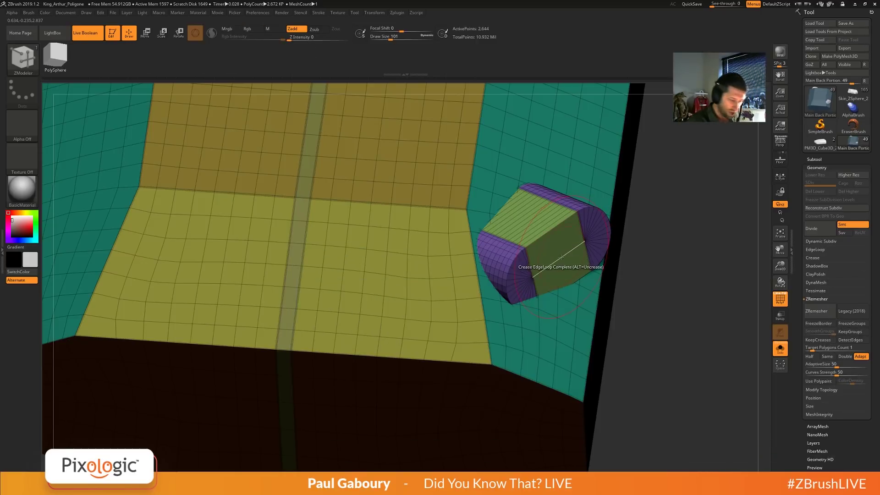
key("space")
left_click(540, 278)
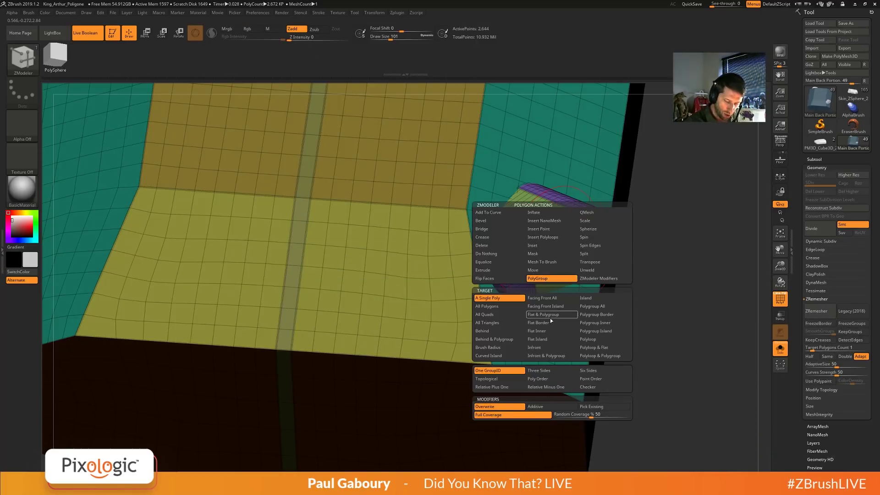
left_click(548, 340)
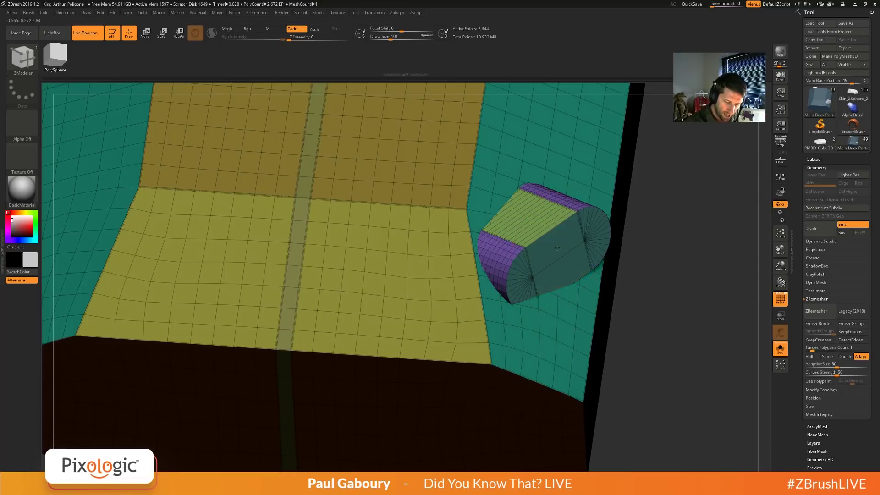
left_click(556, 249)
left_click(557, 249)
left_click(557, 249)
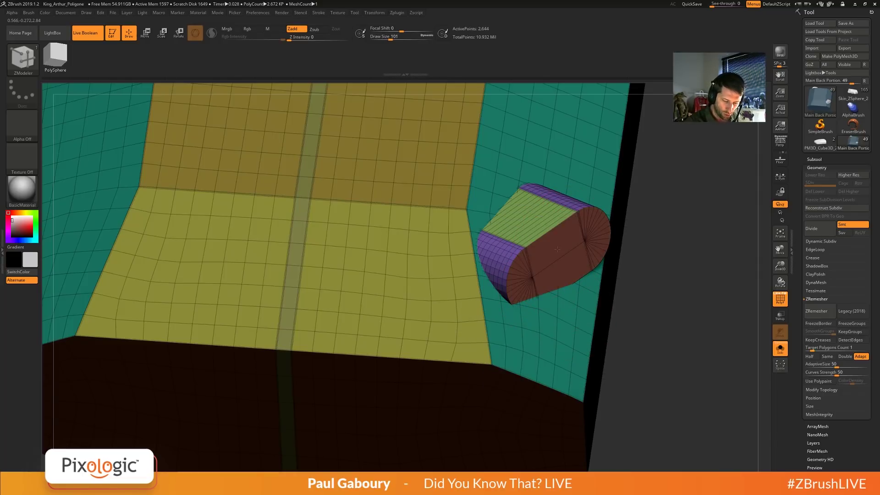
Isolate the tapered cylinder's side surfaces, merge them into a single polygroup, and show the whole model again.
left_click(557, 204, "ctrl+shift")
key("ctrl+w")
key("ctrl+w")
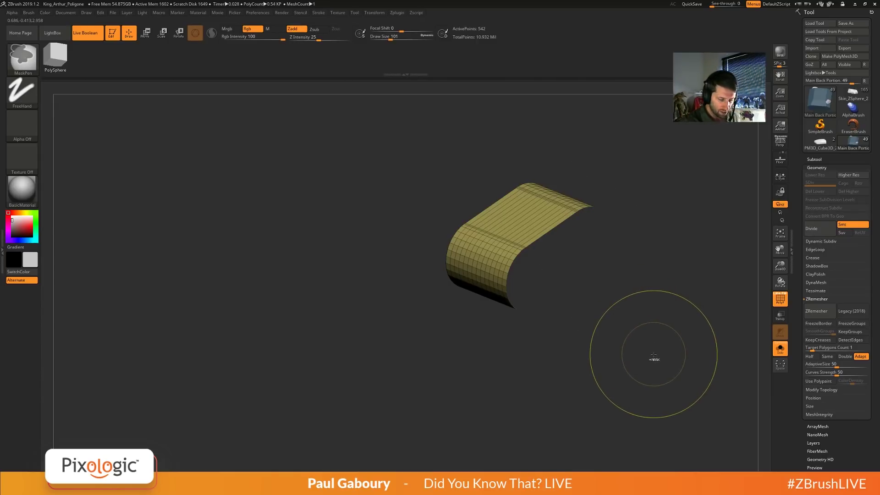
left_click(656, 356, "ctrl+shift")
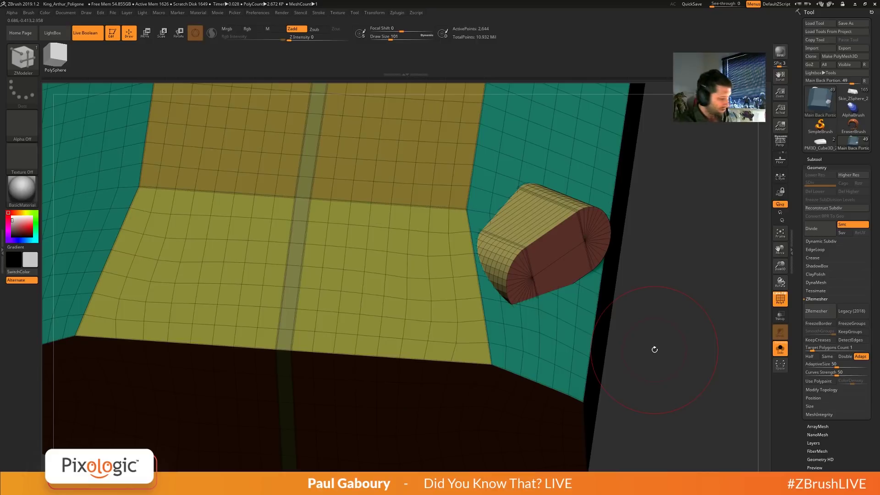
Subdivide the mesh once and crease its edges along the polygroup borders.
key("ctrl+d")
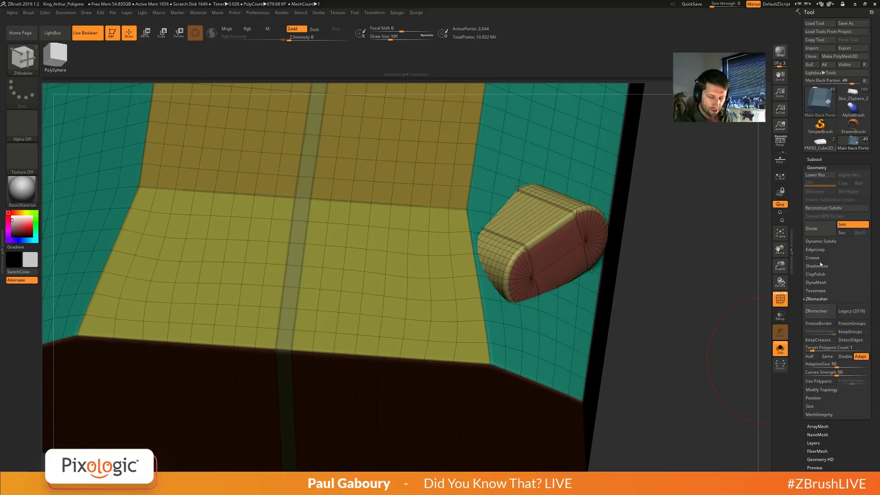
left_click(812, 258)
left_click(812, 290)
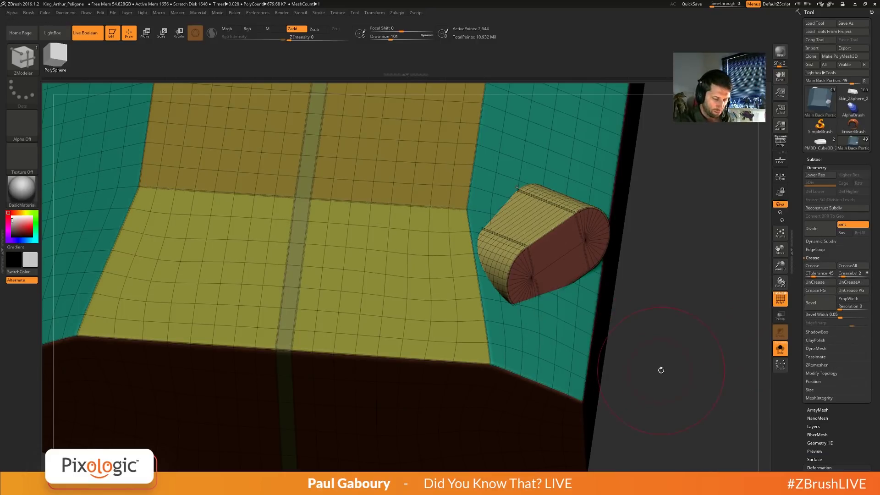
Examine the creased block and tapered cylinder with the wireframe hidden and shown.
mouse_move(660, 370)
right_mouse_down("ctrl")
mouse_move(633, 345)
mouse_move(625, 374)
mouse_move(616, 324)
right_mouse_up("ctrl")
key("shift+f")
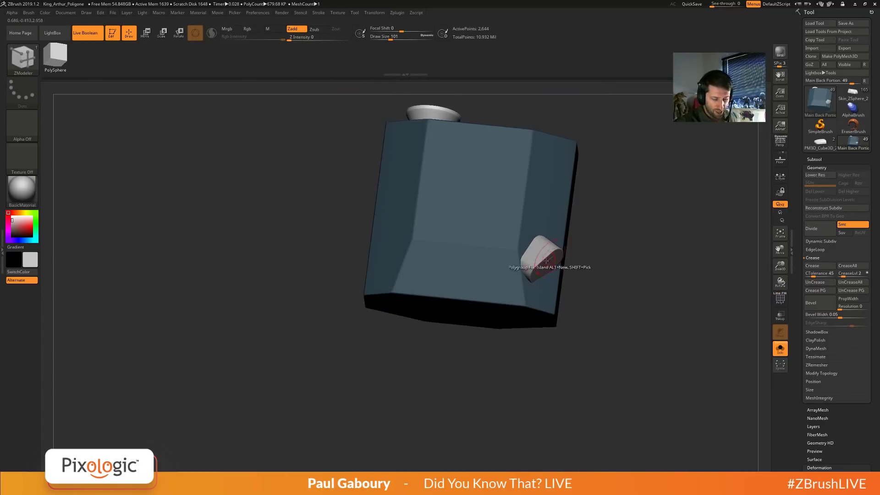
key("ctrl")
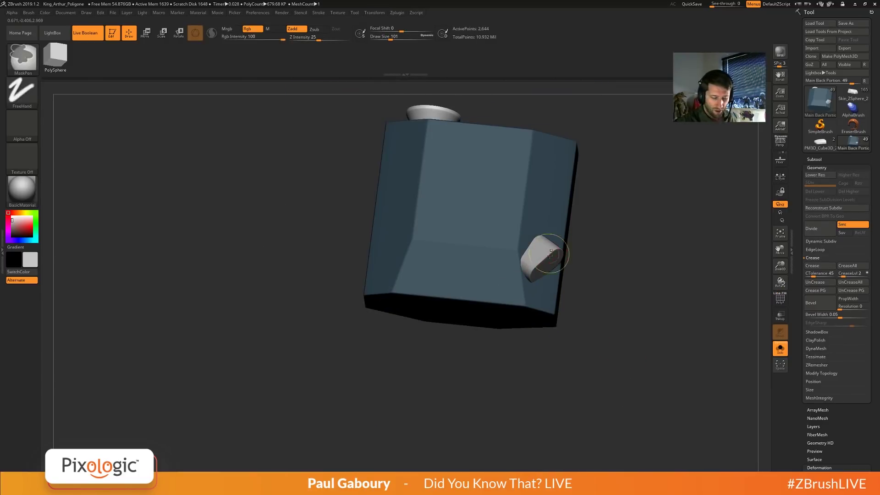
right_click_drag(550, 255, 601, 297, "ctrl")
key("shift+f")
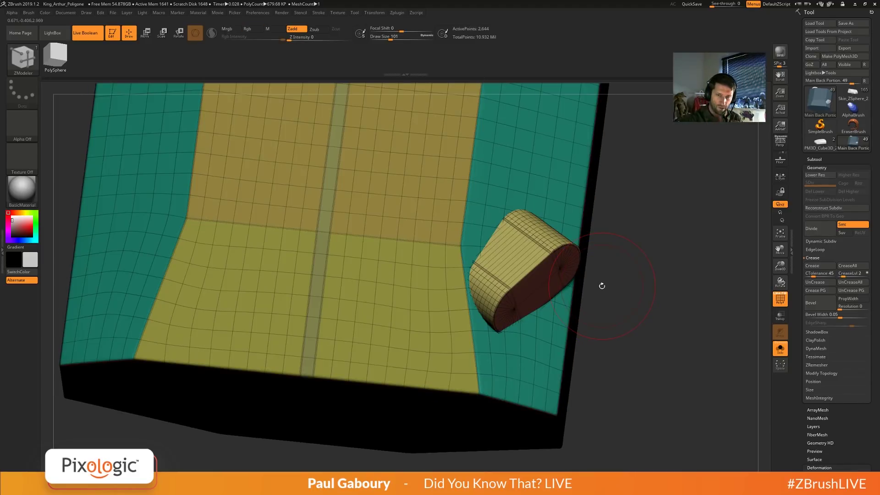
right_click_drag(632, 353, 617, 331)
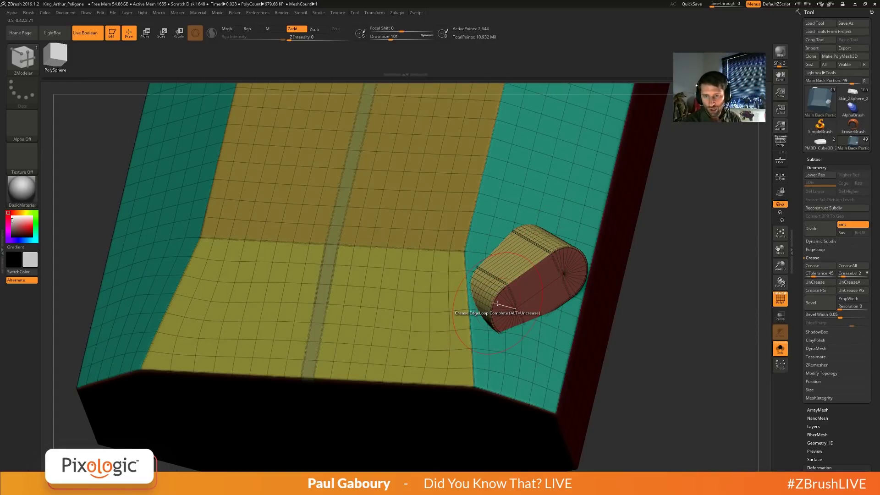
Set ZRemesher to use FreezeGroups, with KeepGroups switched off.
left_click(824, 258)
left_click(819, 300)
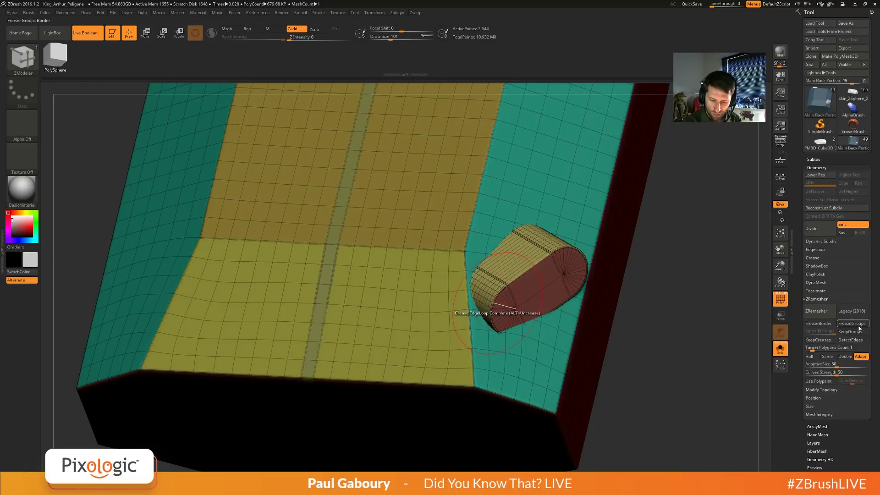
left_click(854, 335)
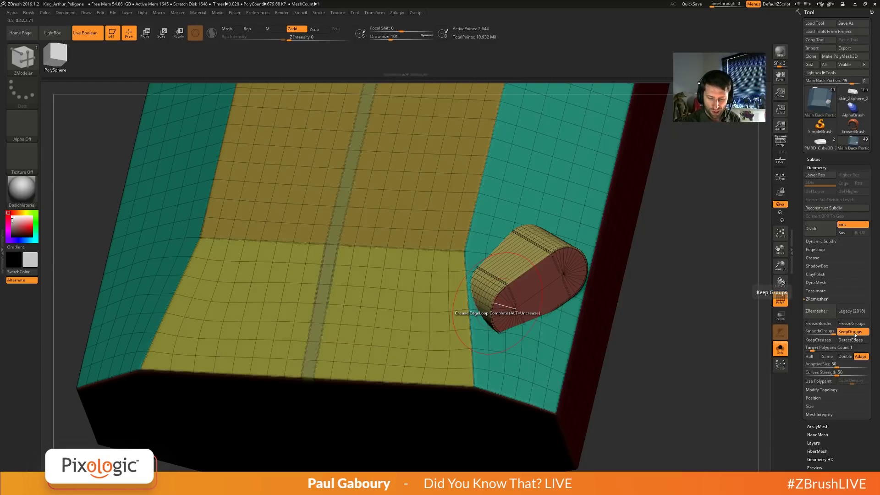
left_click(855, 334)
left_click(855, 334)
left_click(855, 334)
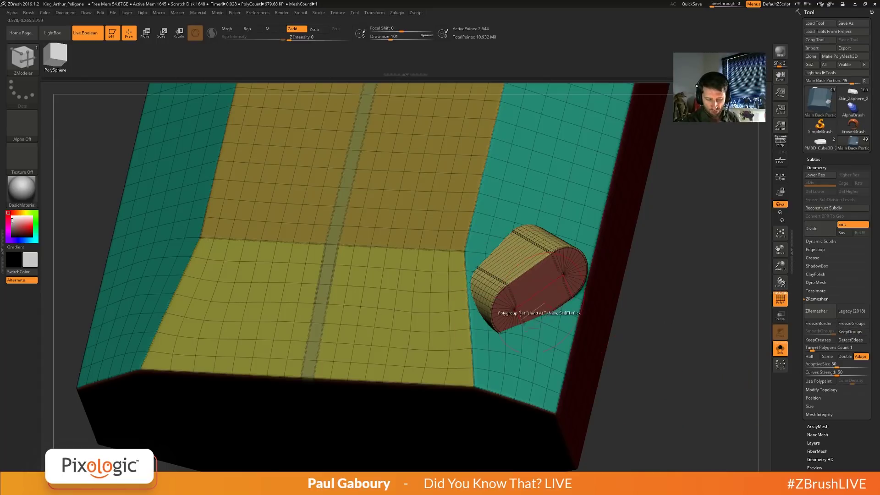
left_click(852, 323)
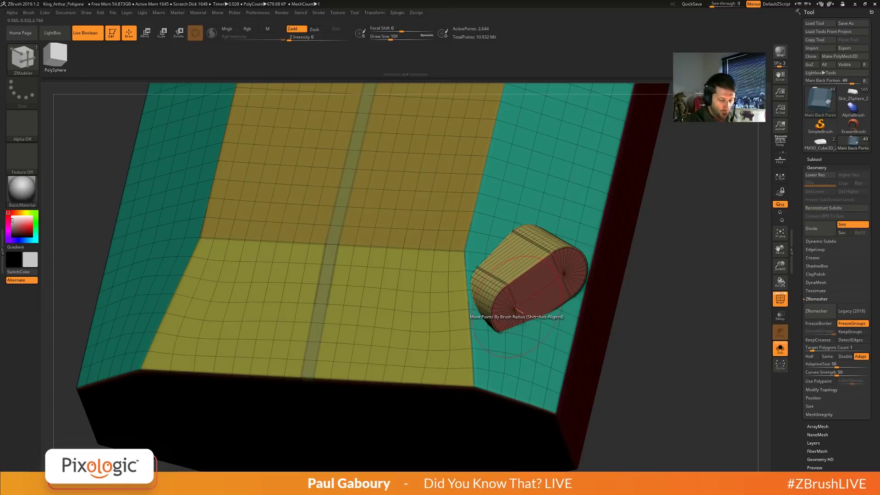
Isolate the whole tapered cylinder and split the hidden block geometry off into a separate subtool.
left_click(526, 291, "ctrl+shift")
left_click_drag(608, 344, 516, 348)
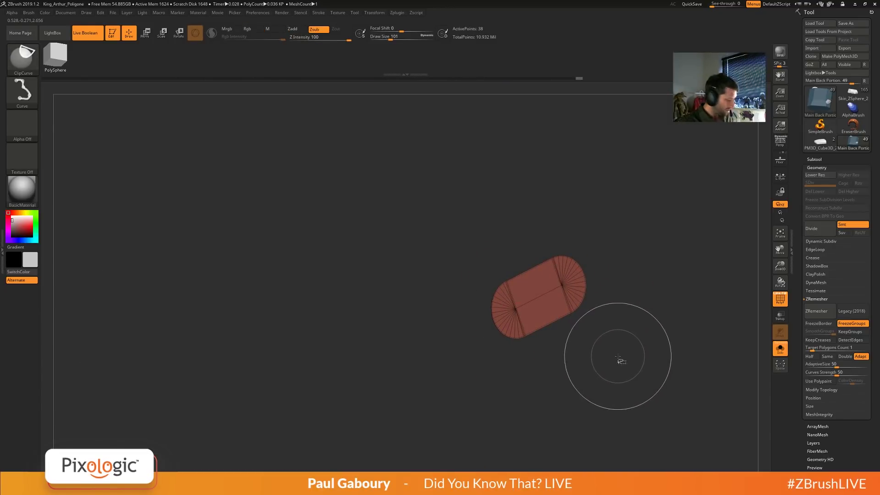
left_click(621, 357, "ctrl+shift")
left_click(813, 159)
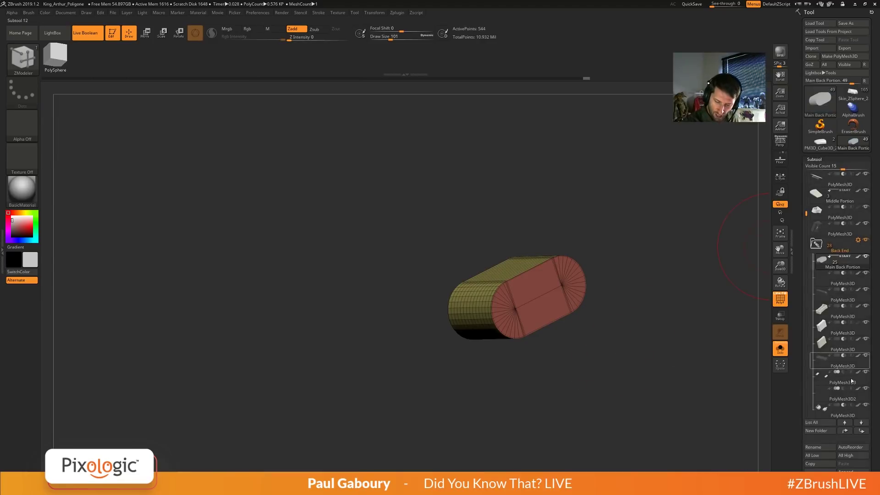
scroll(873, 330, "down", 5)
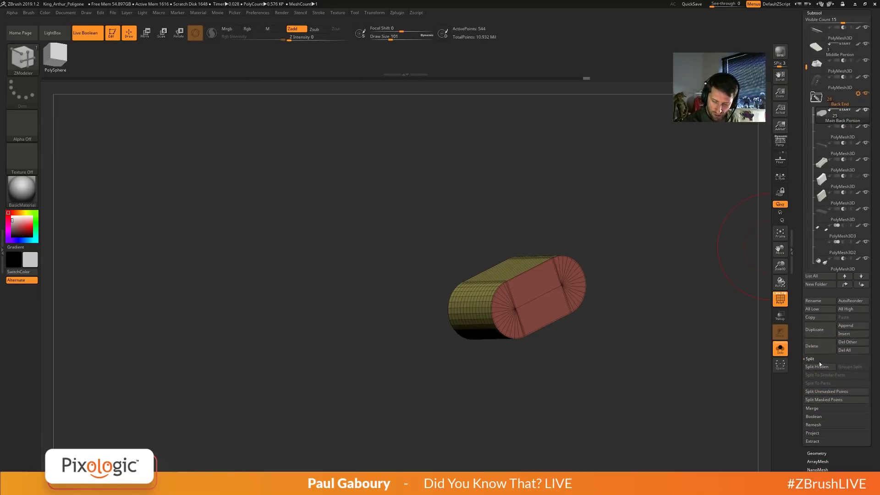
left_click(820, 383)
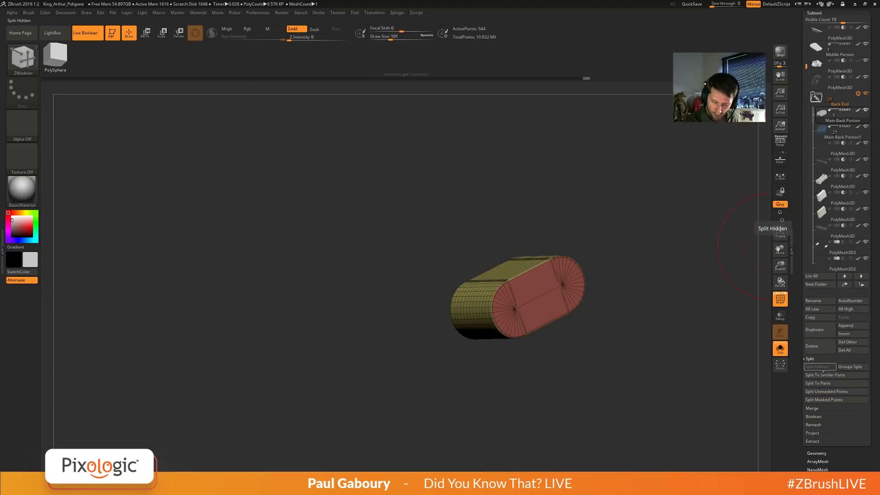
Apply Dynamic Subdiv to the separated cylinder, turning its smoothing into real subdivision levels.
left_click(820, 453)
left_click(824, 95)
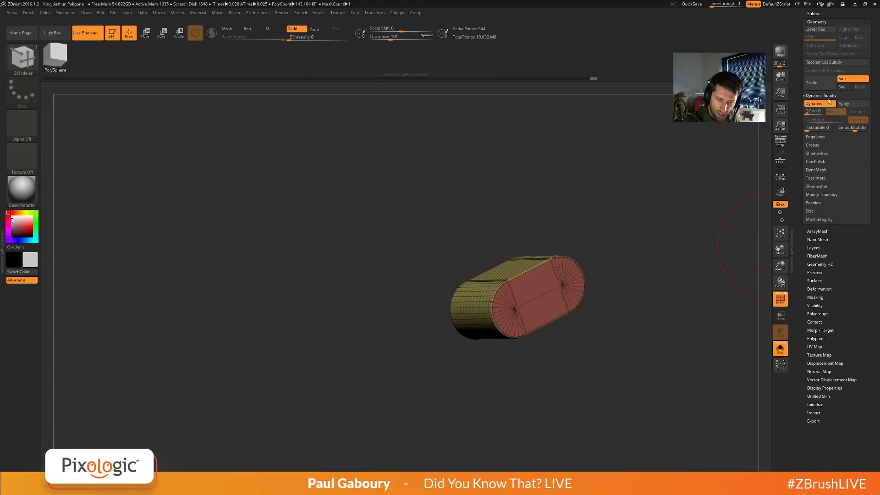
left_click(851, 104)
mouse_move(697, 212)
left_mouse_down()
mouse_move(568, 334)
mouse_move(571, 346)
left_mouse_up()
key("f")
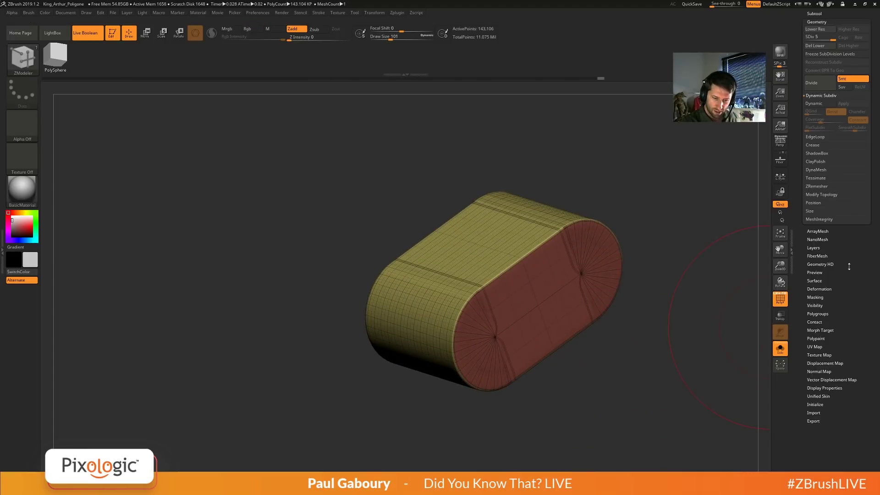
ZRemesh the subdivided cylinder with FreezeGroups and inspect the topology along its end cap border.
left_click_drag(845, 180, 845, 325)
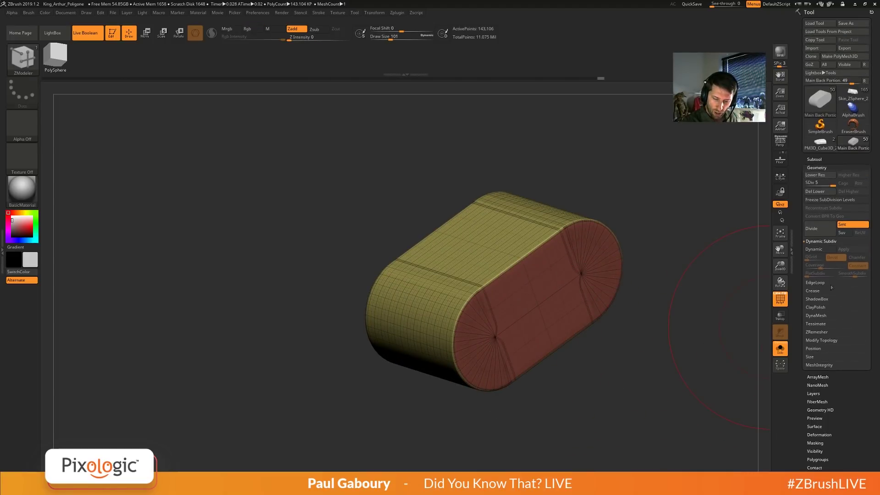
left_click(817, 332)
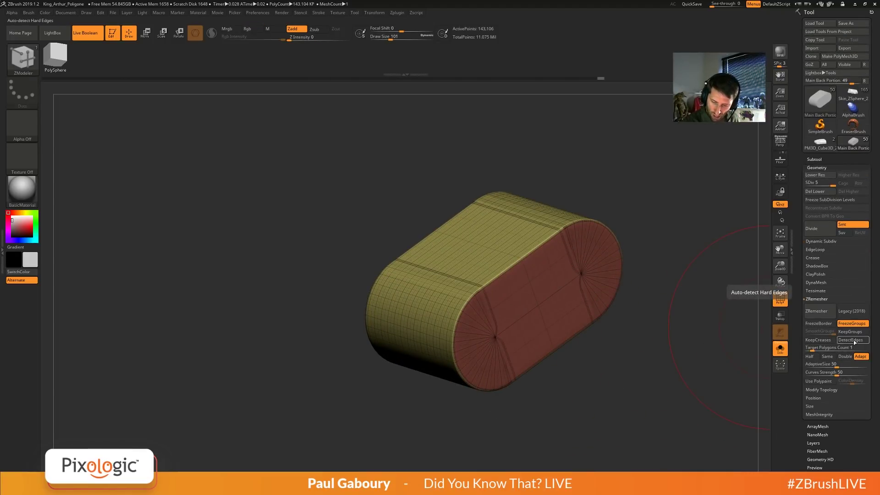
left_click(821, 316)
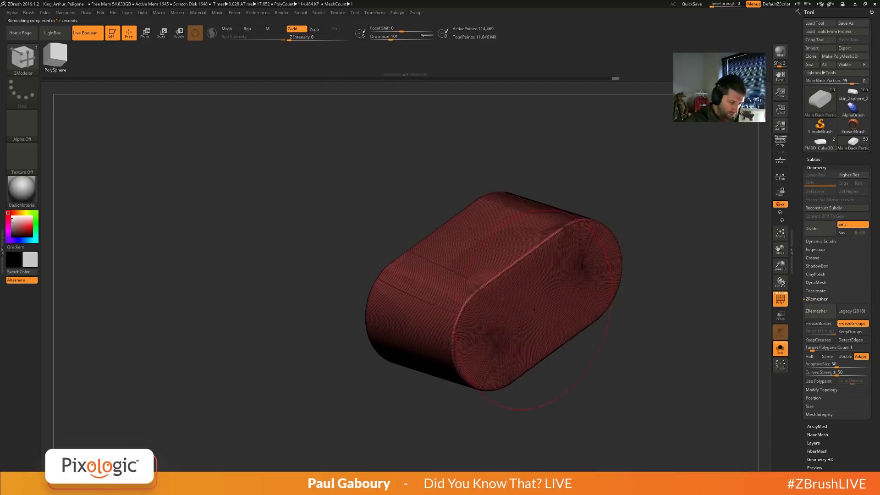
mouse_move(534, 310)
right_mouse_down("ctrl")
mouse_move(474, 313)
mouse_move(440, 290)
right_mouse_up("ctrl")
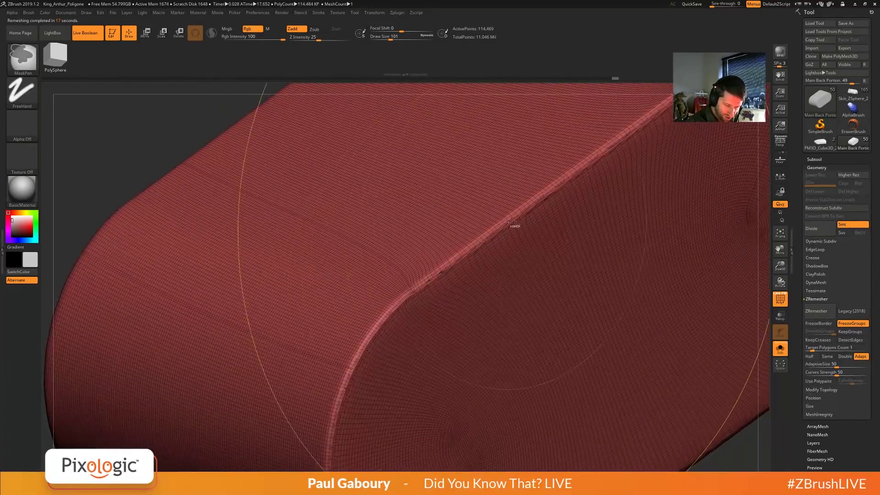
right_click_drag(506, 399, 518, 328, "alt")
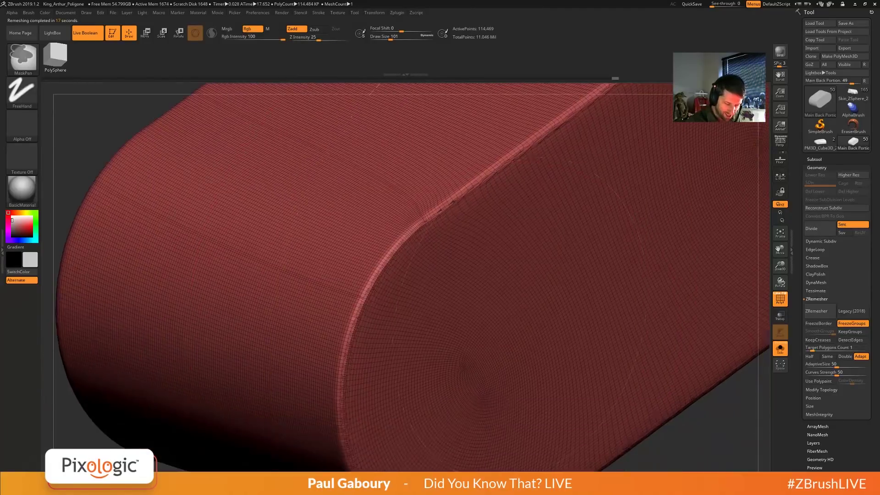
Snapshot the FreezeGroups remesh onto the canvas and move the live cylinder beside it for comparison.
key("f")
key("shift")
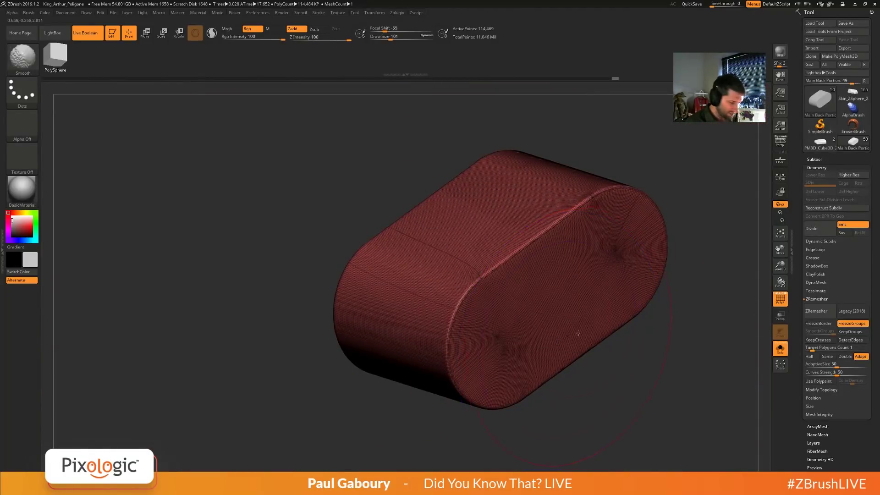
mouse_move(578, 334)
left_mouse_down()
mouse_move(378, 311)
mouse_move(290, 284)
left_mouse_up()
key("ctrl")
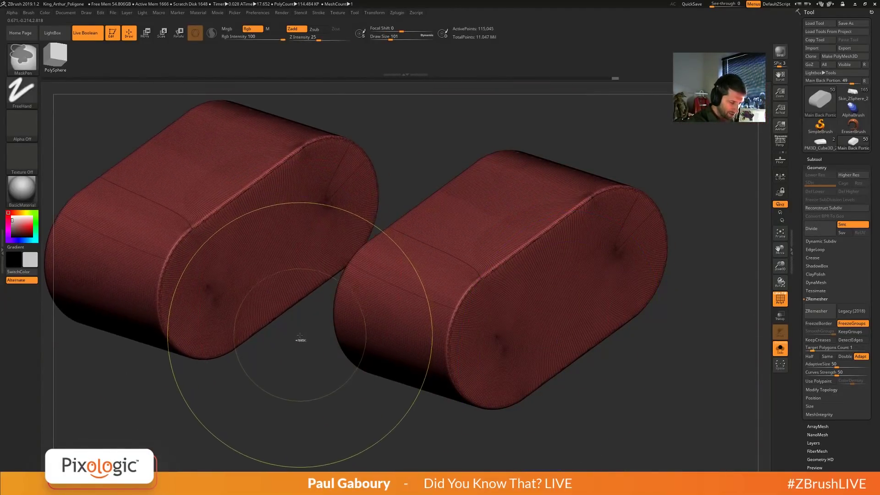
Undo the FreezeGroups remesh and ZRemesh the cylinder with KeepGroups instead.
key("ctrl+z")
key("ctrl+z")
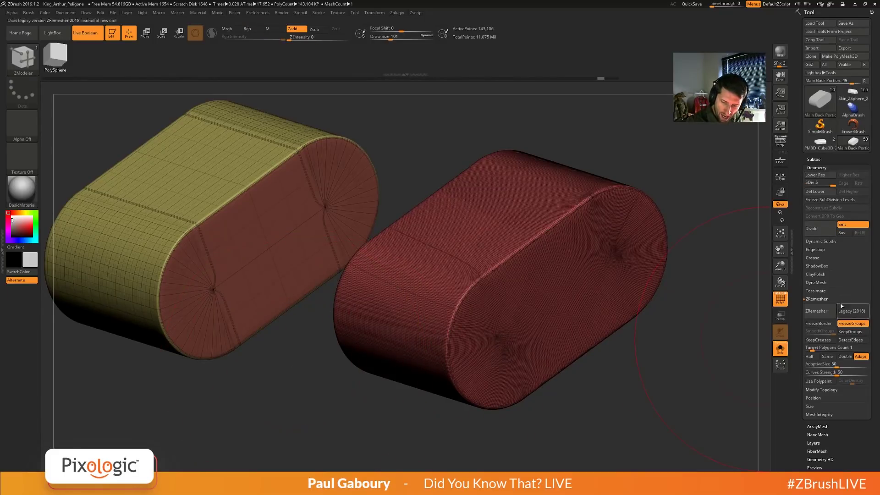
left_click(854, 332)
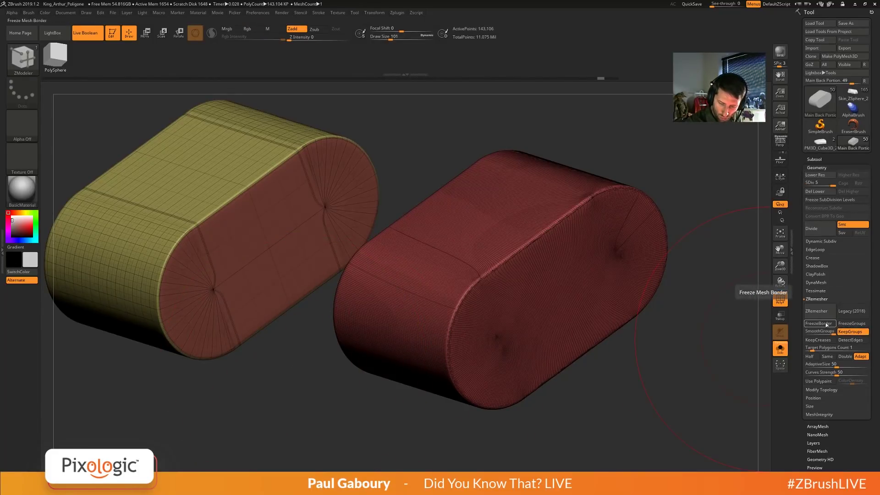
left_click(818, 314)
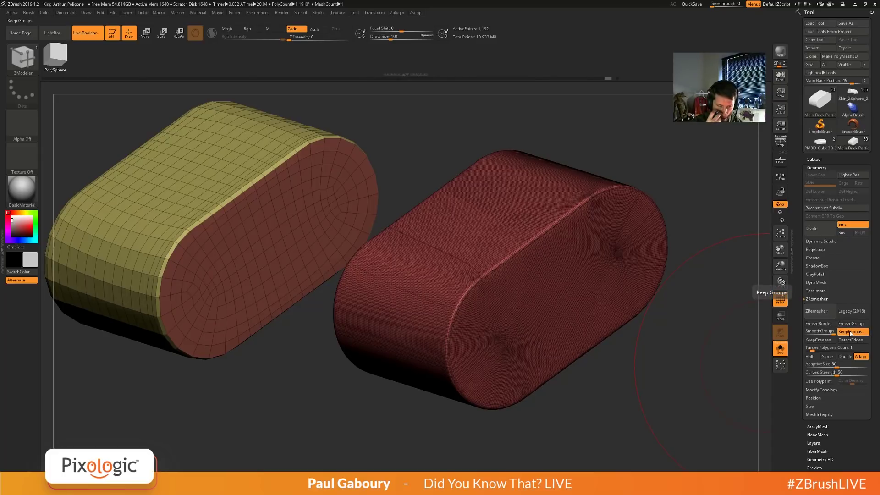
Open the collection of available 3D meshes and tools.
left_click(820, 100)
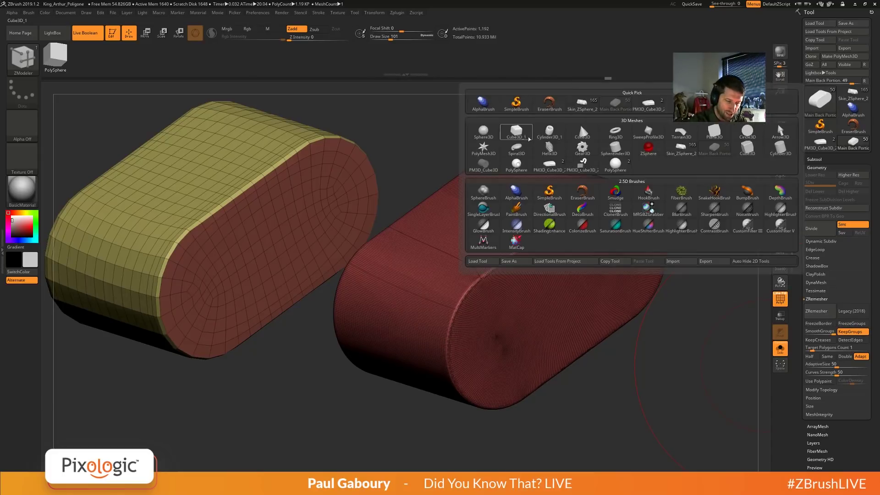
Clear the canvas and bring in a framed Cylinder3D primitive in place of the previous model.
left_click(550, 132)
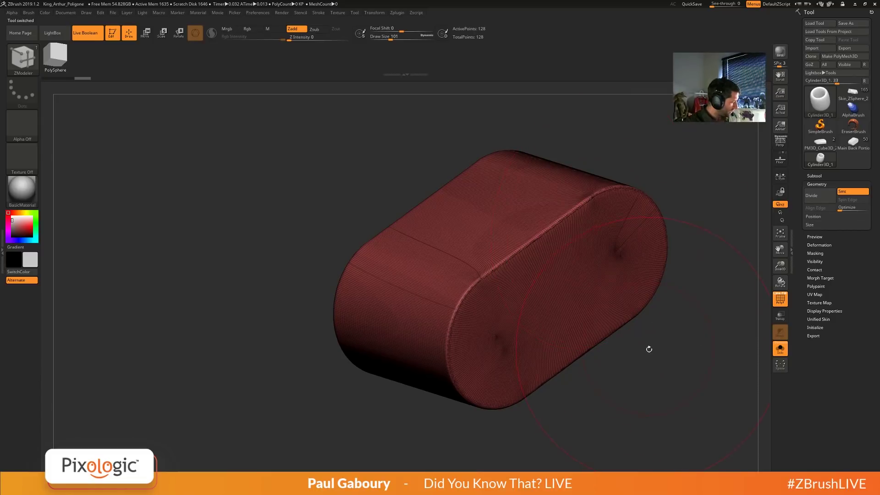
key("ctrl+n")
key("f")
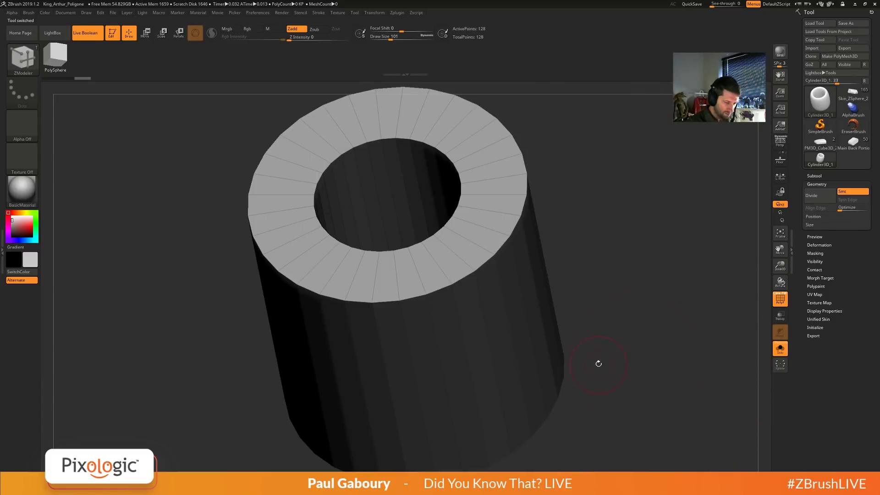
right_click_drag(598, 362, 624, 311, "ctrl")
Initialize the cylinder with VDivide 22 and Inner Radius 0, and convert it to a PolyMesh3D.
left_click(818, 327)
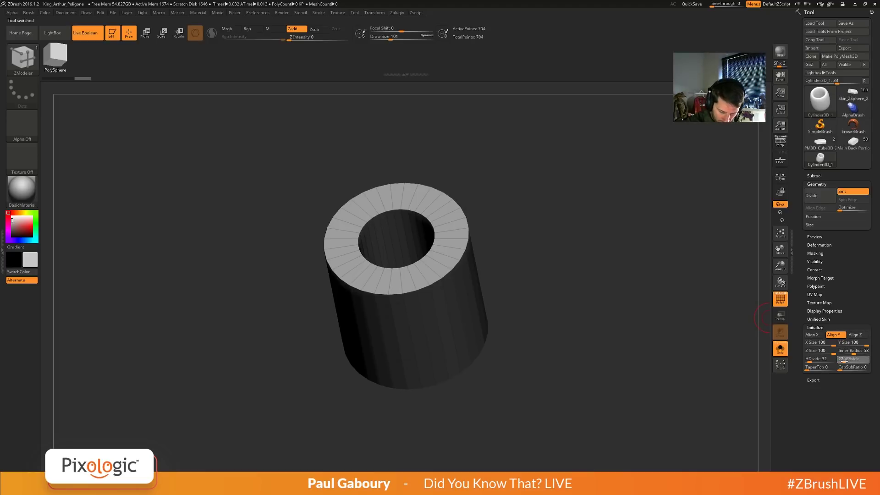
left_click(844, 361)
left_click_drag(849, 350, 840, 354)
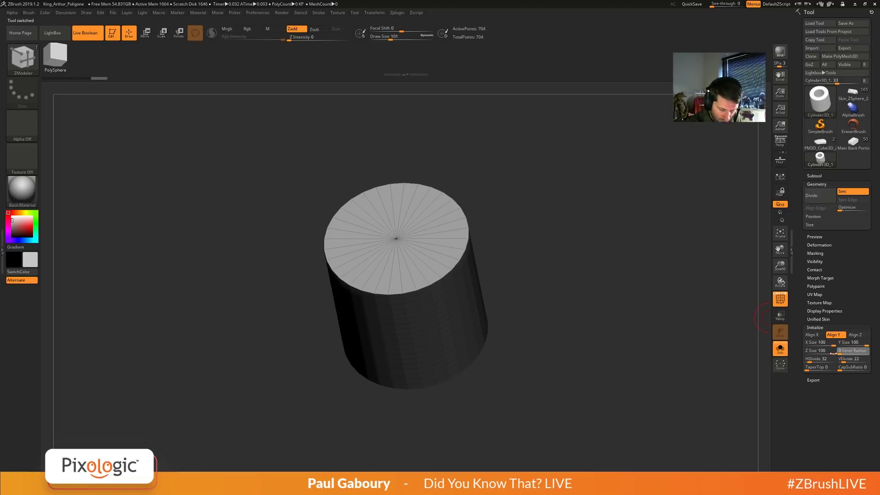
left_click(839, 56)
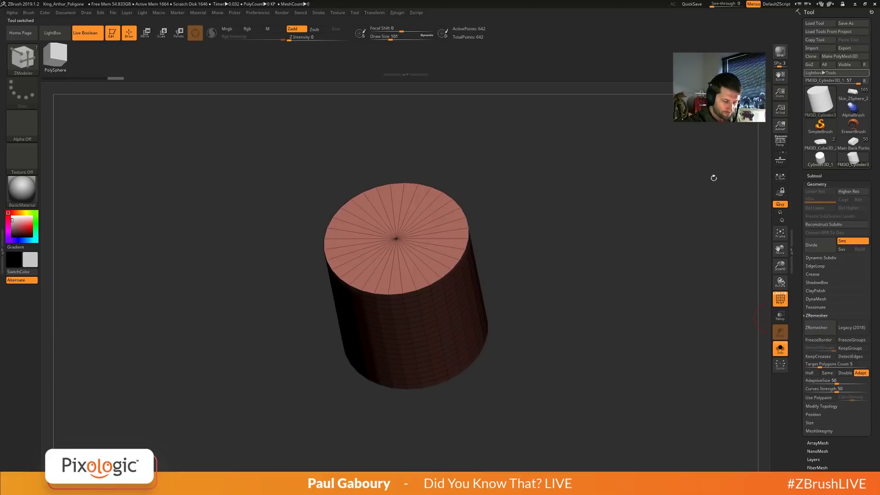
left_click_drag(714, 178, 752, 335)
Assign separate polygroups to the cylinder's caps and side with Groups By Normals, and hide the wireframe lines.
left_click(821, 185)
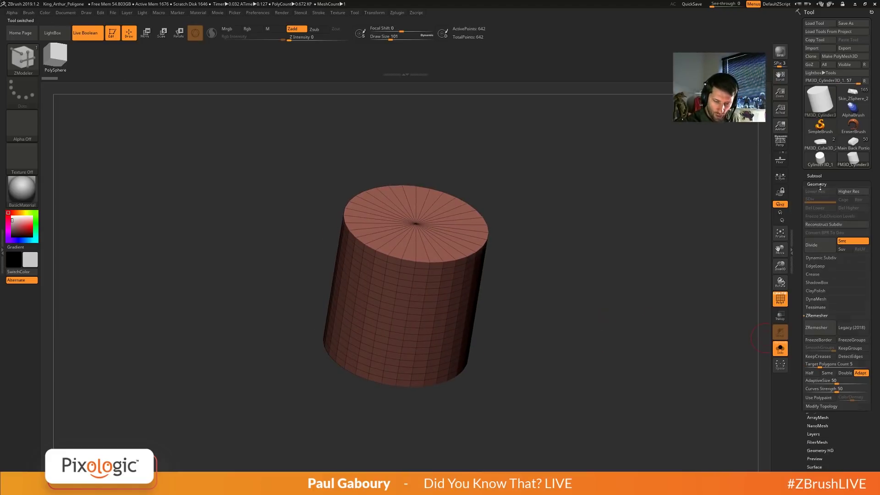
left_click(818, 275, "shift")
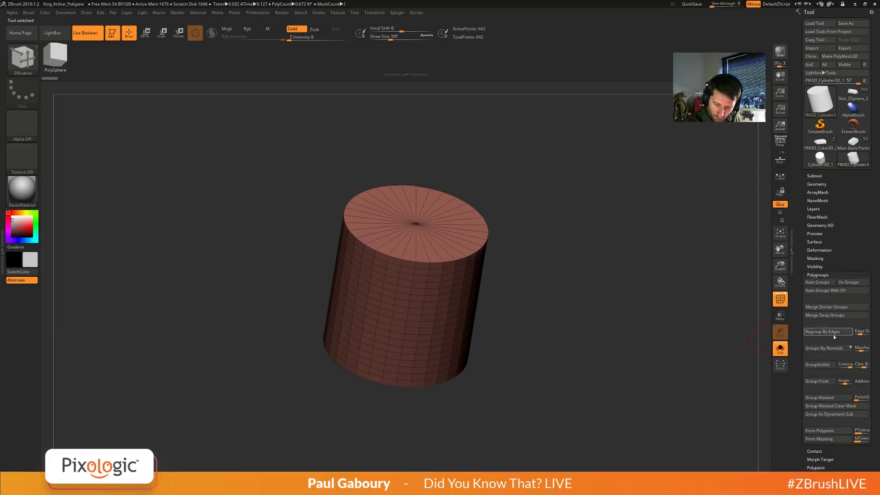
left_click(831, 350)
left_click_drag(663, 376, 597, 375)
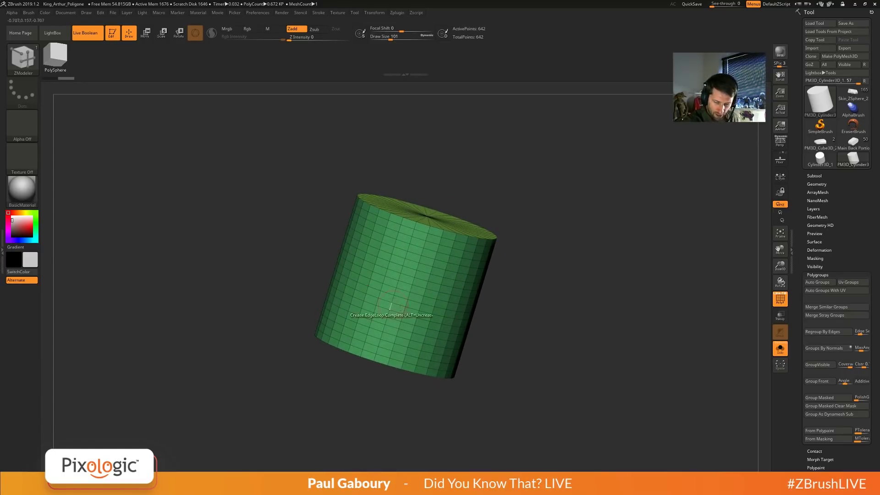
left_click(780, 298)
mouse_move(565, 344)
left_mouse_down()
mouse_move(567, 320)
mouse_move(567, 344)
mouse_move(567, 321)
mouse_move(568, 343)
mouse_move(569, 330)
left_mouse_up()
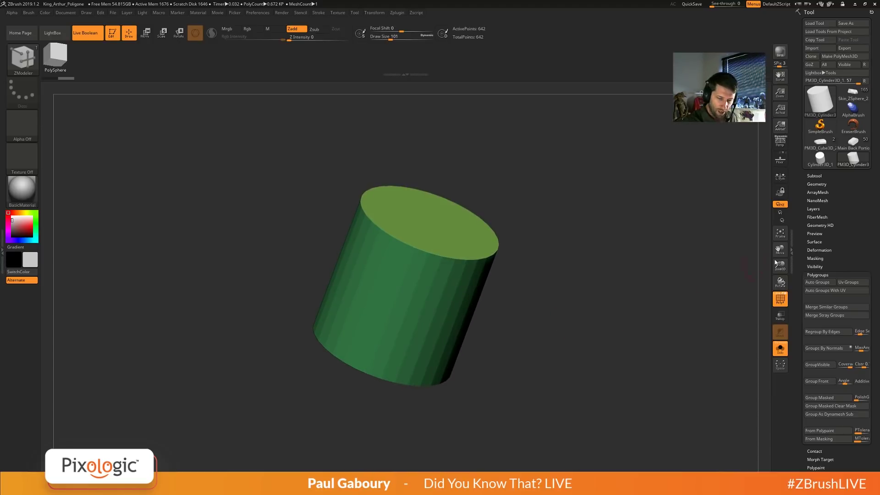
Crease the cylinder's hard edges with a tolerance of 45 and subdivide the mesh to level 4.
left_click(821, 185, "shift")
left_click(817, 275, "shift")
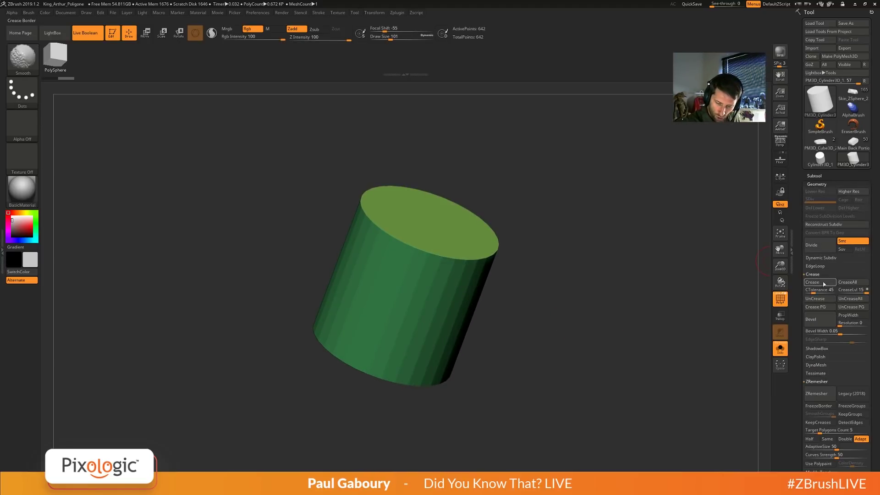
left_click(820, 282)
key("ctrl+d")
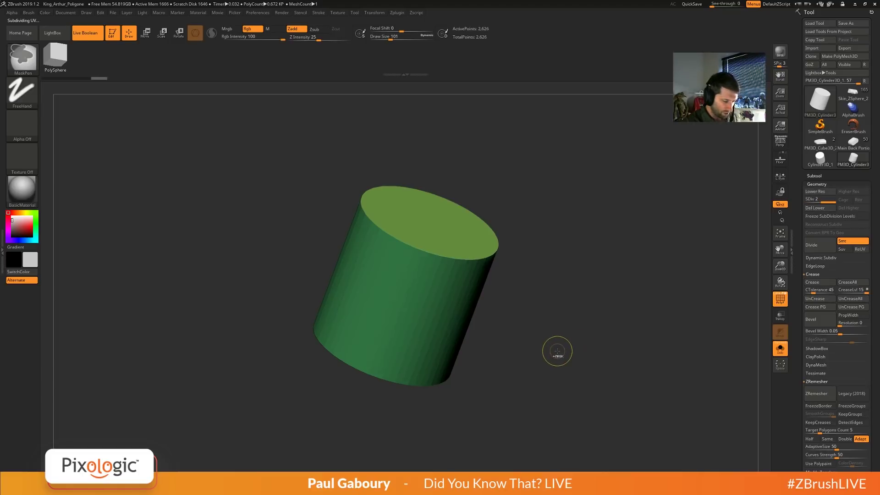
key("ctrl+d")
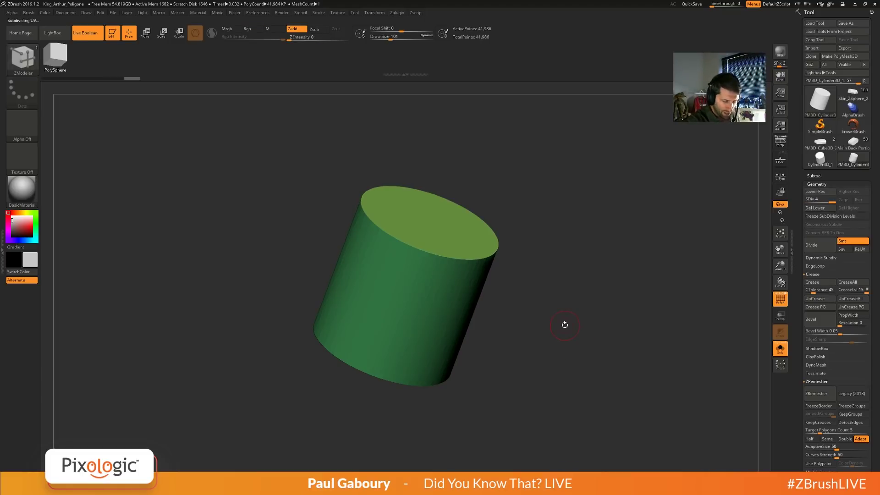
mouse_move(552, 343)
left_mouse_down()
mouse_move(553, 289)
mouse_move(552, 346)
mouse_move(537, 335)
left_mouse_up()
Delete the cylinder's lower subdivision levels and show the polyframe with its wireframe lines.
left_click(819, 209)
key("shift+f")
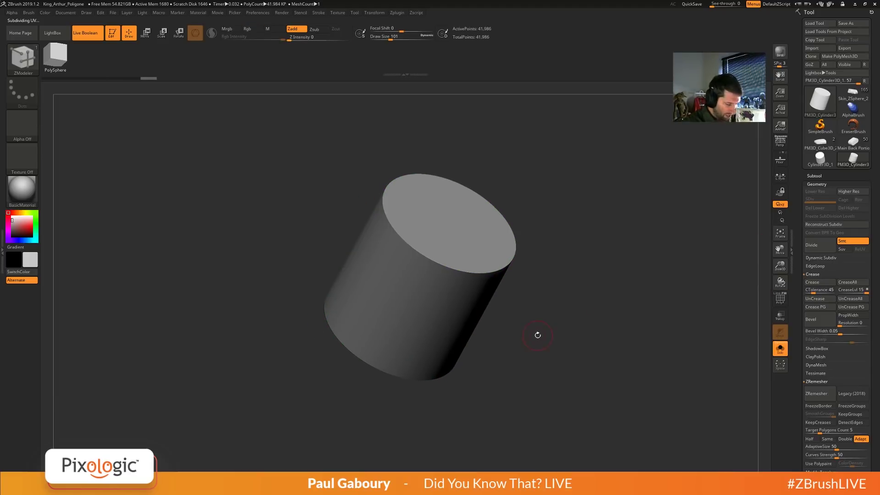
key("shift+f")
left_click(786, 300)
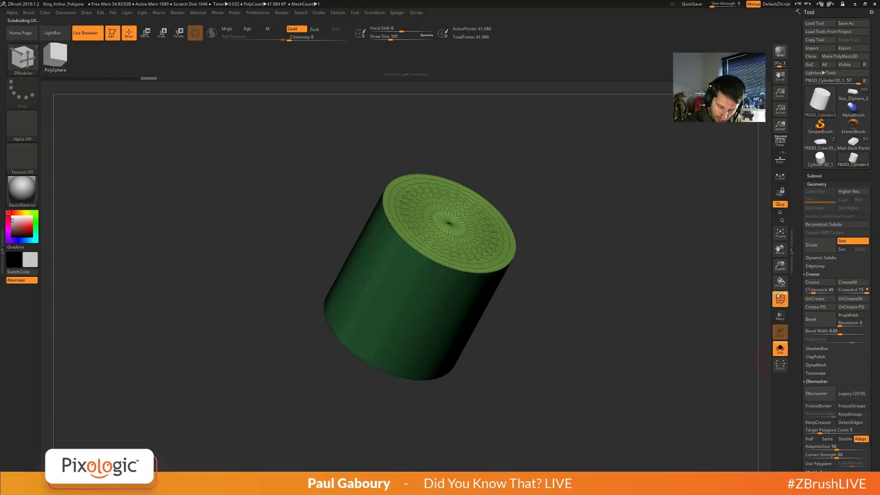
left_click_drag(518, 294, 514, 277, "alt")
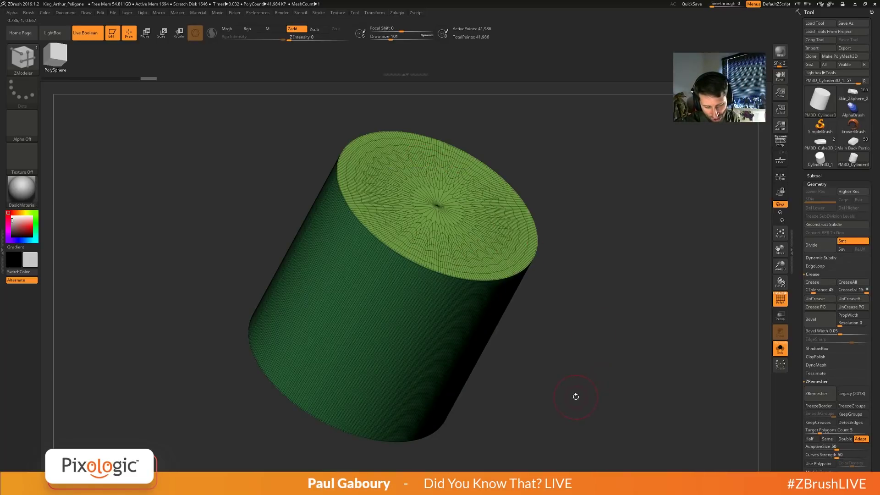
Enable FreezeBorder for ZRemesher and isolate the polygroup of the cylinder's top cap.
left_click(813, 274)
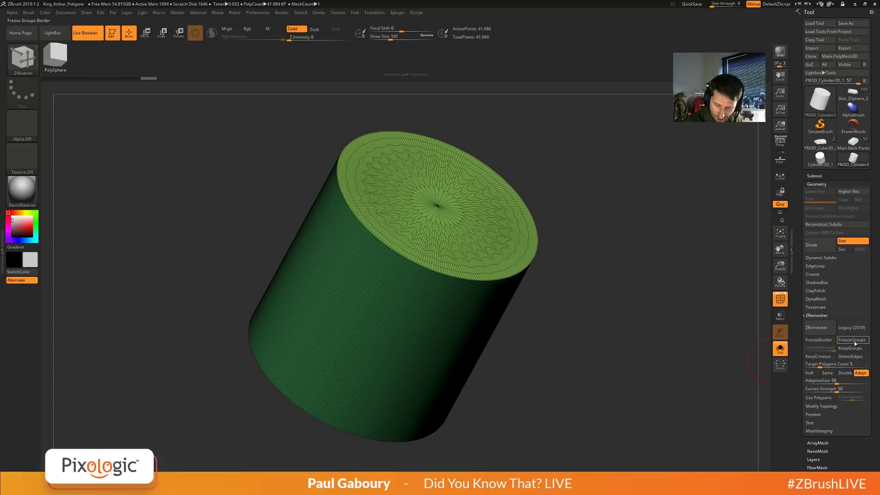
left_click(818, 341)
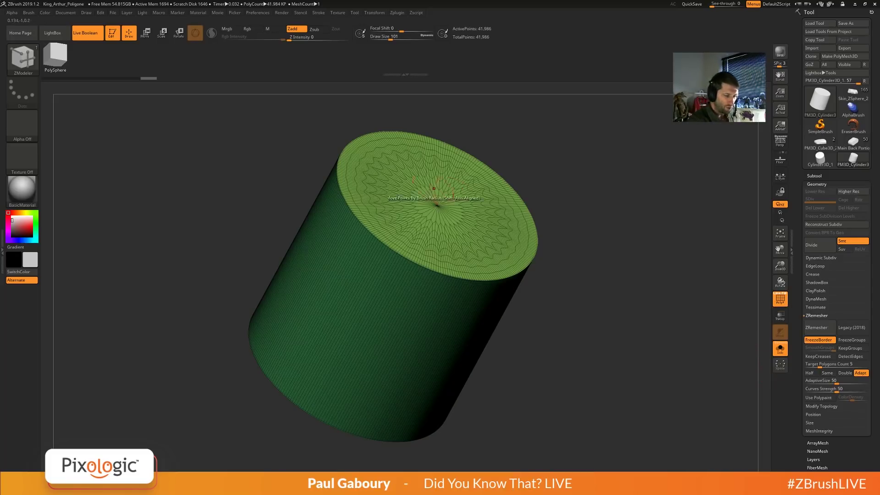
left_click(439, 206, "ctrl+shift")
left_click_drag(553, 339, 561, 405, "alt")
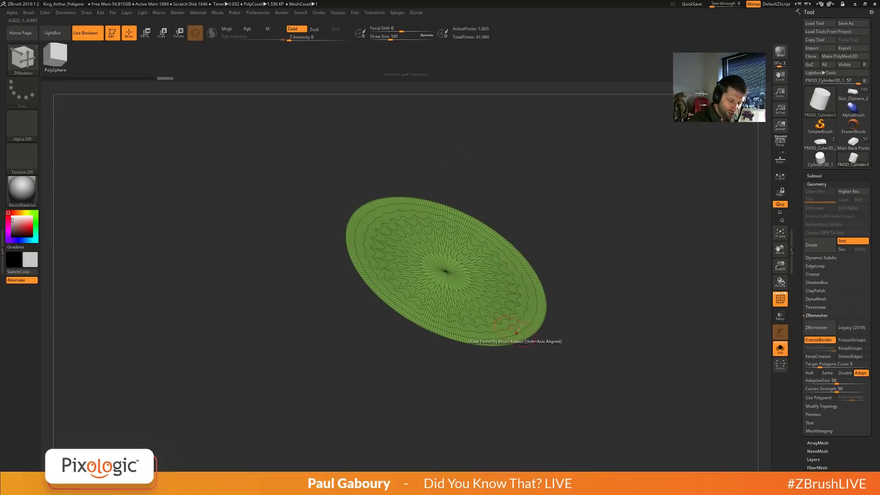
left_click_drag(492, 356, 474, 359)
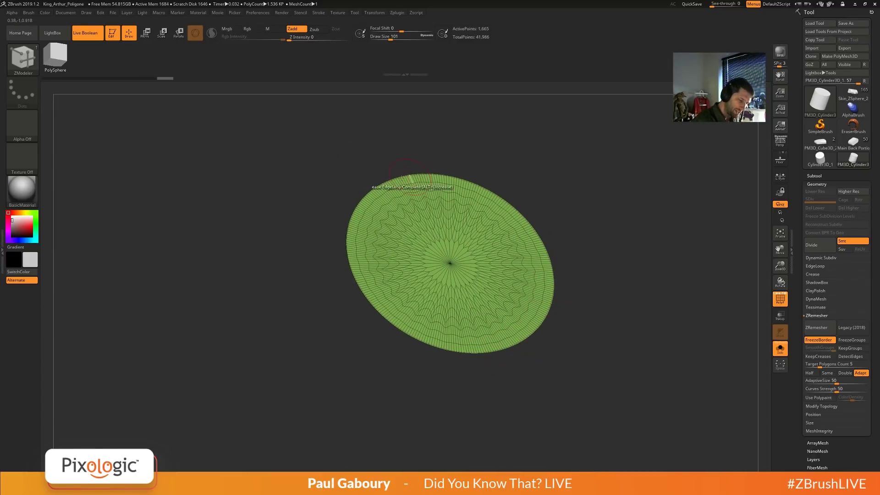
Try ZRemesher on the isolated cap with FreezeBorder on, inspect its seam with the side, and undo the remesh.
left_click(808, 331)
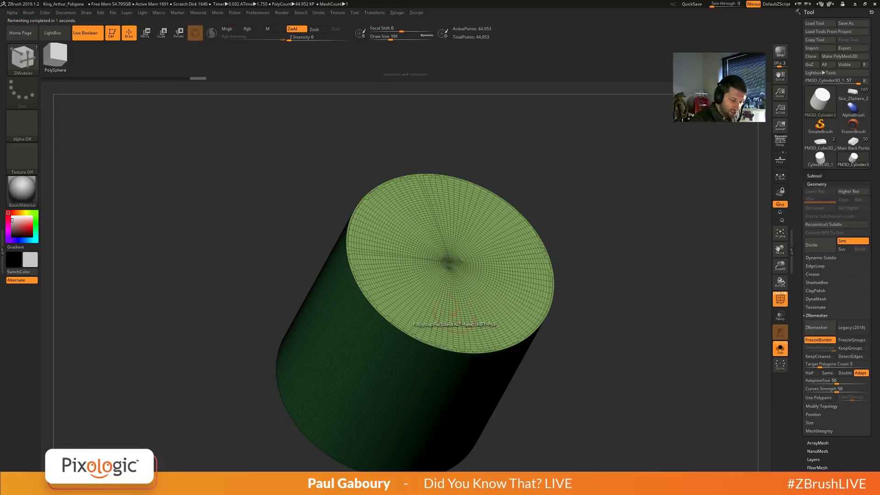
mouse_move(385, 306)
right_mouse_down("ctrl")
mouse_move(412, 358)
mouse_move(428, 360)
mouse_move(401, 365)
right_mouse_up("ctrl")
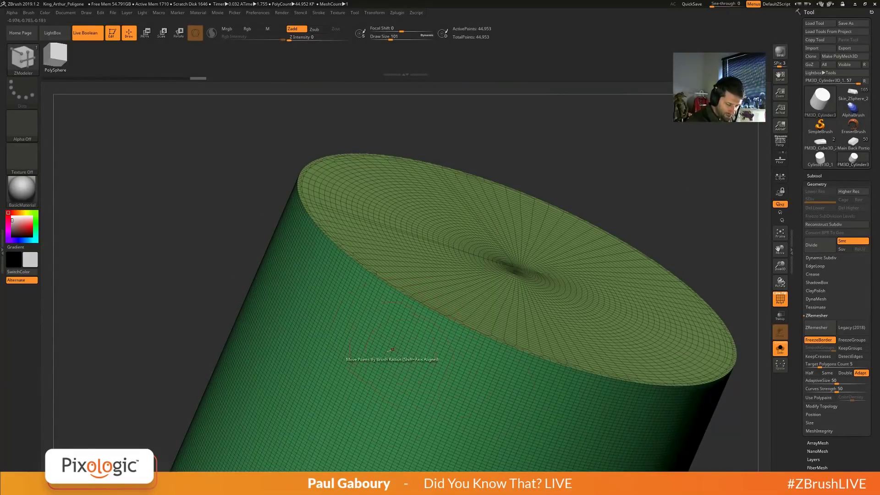
right_click_drag(449, 346, 402, 444, "ctrl")
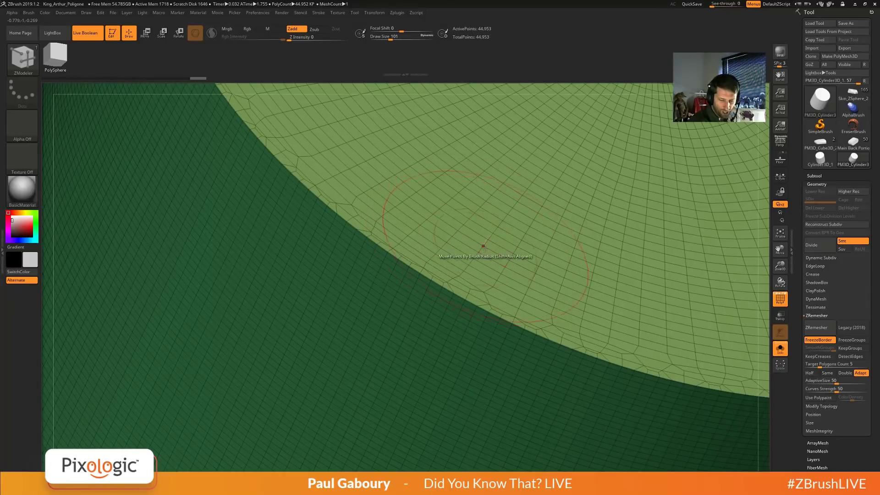
right_click_drag(481, 254, 337, 170, "ctrl")
key("ctrl+z")
Try remeshing the isolated cap again with FreezeBorder on and smooth the rim where it meets the side.
right_click_drag(632, 343, 589, 372, "alt")
left_click(821, 331)
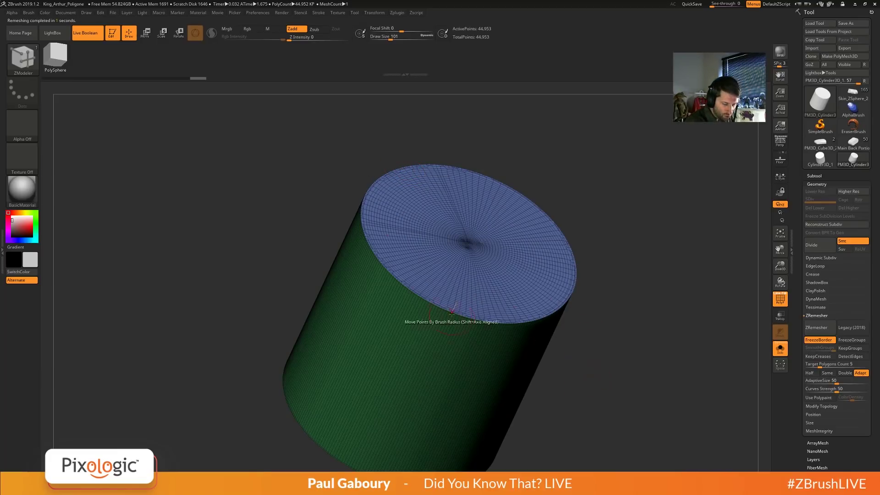
mouse_move(502, 324)
left_mouse_down("shift")
mouse_move(449, 314)
mouse_move(381, 267)
left_mouse_up("shift")
right_click_drag(444, 313, 504, 349, "ctrl")
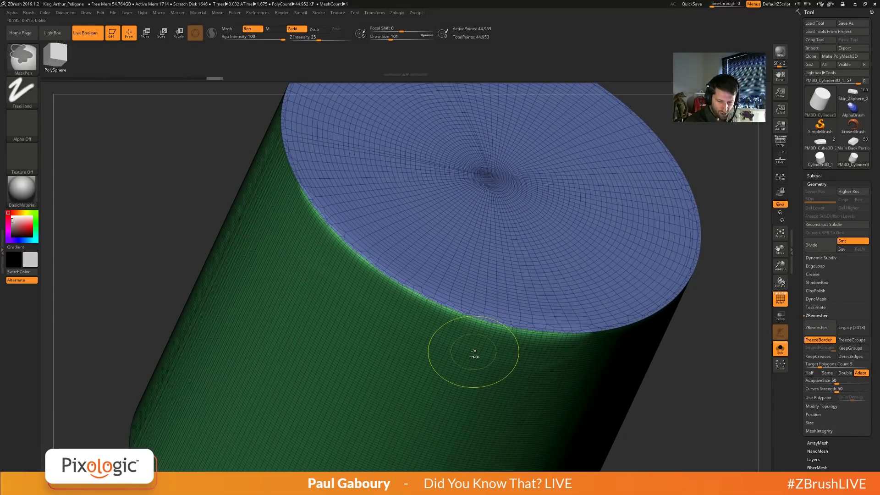
mouse_move(473, 352)
right_mouse_down("ctrl")
mouse_move(628, 373)
mouse_move(603, 365)
right_mouse_up("ctrl")
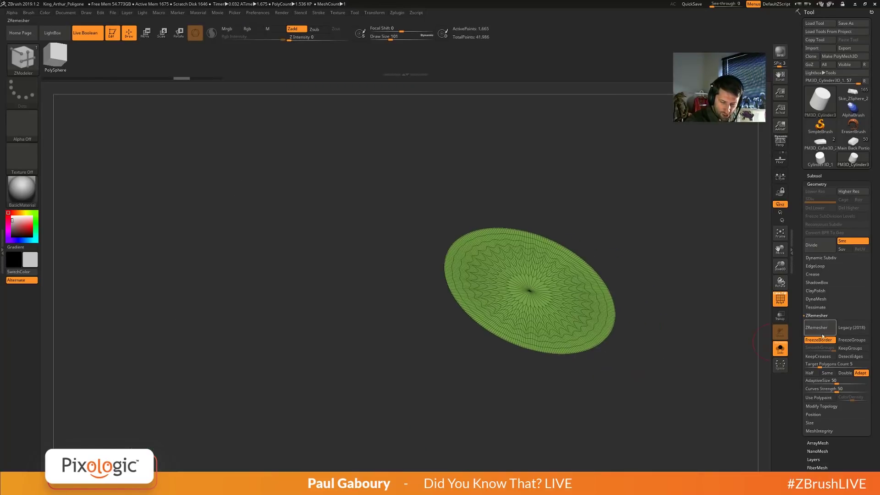
Turn off FreezeBorder and run ZRemesher on the isolated top cap.
left_click(811, 338)
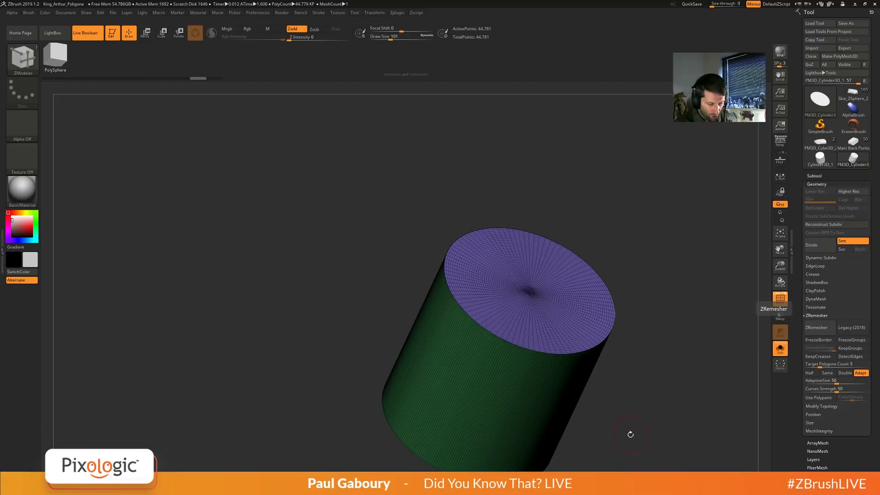
mouse_move(630, 434)
right_mouse_down()
mouse_move(635, 321)
mouse_move(620, 391)
mouse_move(530, 359)
right_mouse_up()
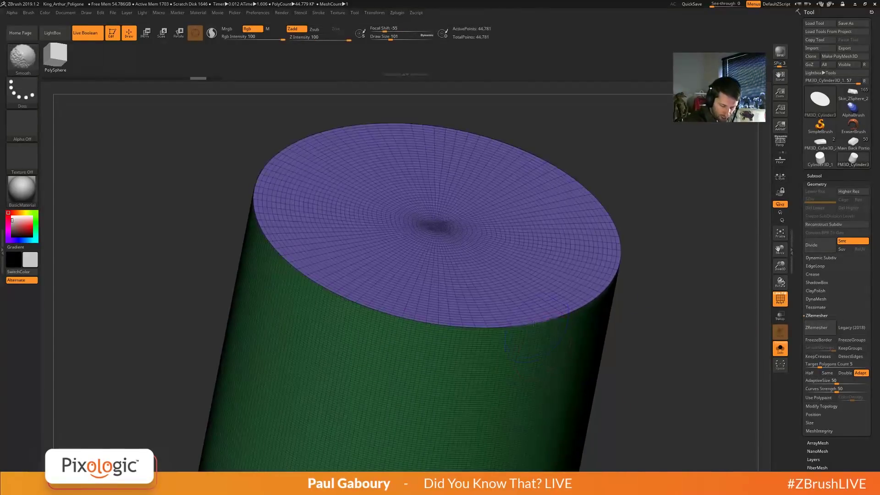
Smooth the remeshed cylinder's top rim, inspect the surface without the polyframe, and undo the smoothing.
mouse_move(533, 323)
left_mouse_down("shift")
mouse_move(339, 296)
mouse_move(275, 243)
mouse_move(297, 272)
left_mouse_up("shift")
mouse_move(547, 322)
left_mouse_down("shift")
mouse_move(613, 264)
mouse_move(617, 241)
left_mouse_up("shift")
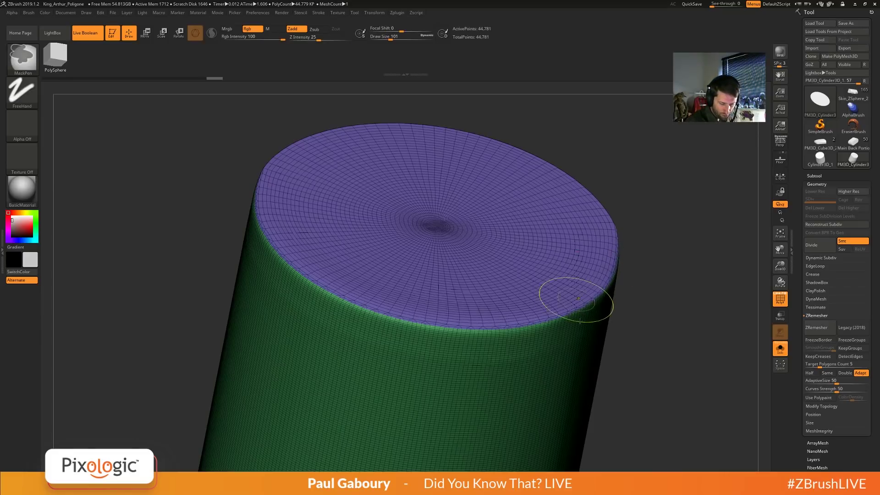
mouse_move(575, 300)
right_mouse_down("ctrl")
mouse_move(577, 364)
mouse_move(520, 333)
mouse_move(514, 293)
right_mouse_up("ctrl")
key("b")
key("z")
key("m")
left_click(567, 332, "ctrl+shift")
left_click(540, 396, "ctrl+shift")
key("shift+f")
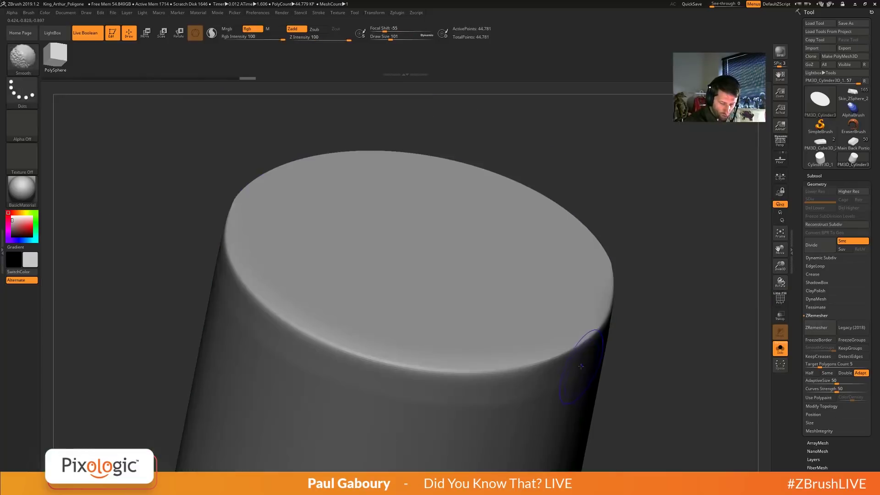
left_click(649, 392, "ctrl")
left_click(649, 387, "ctrl")
key("ctrl+z")
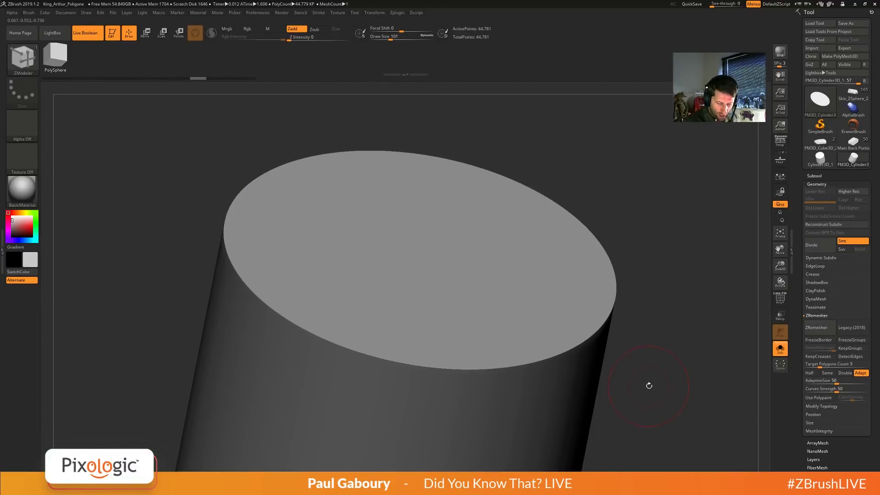
Apply Polish By Groups at 63 in open-circle mode to the cylinder and view the result without the polyframe.
key("shift+f")
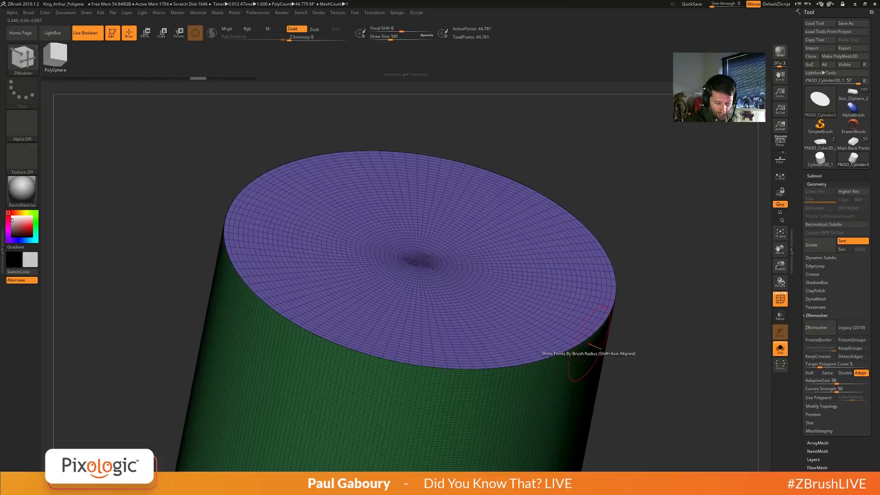
right_click_drag(560, 339, 552, 330)
scroll(848, 393, "down", 5)
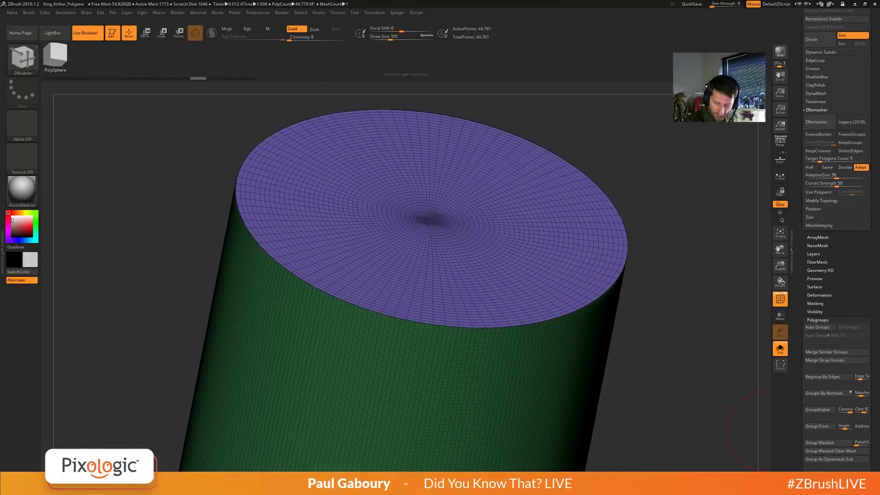
left_click(832, 294)
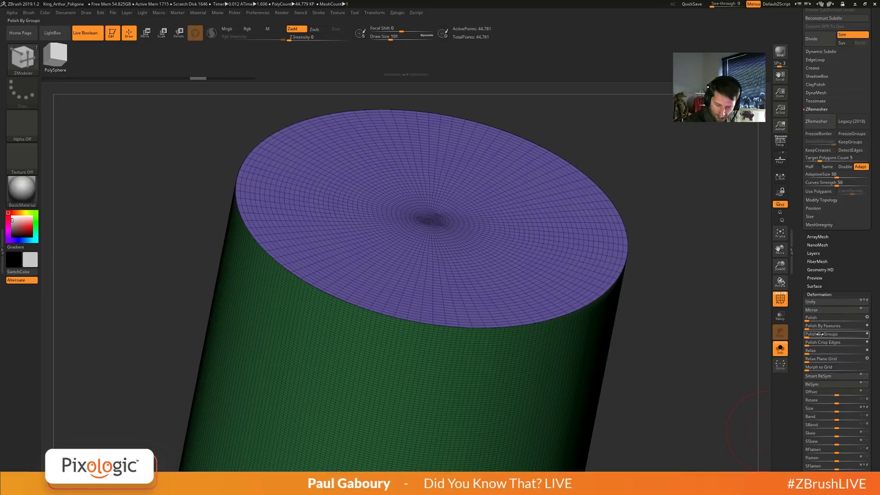
left_click_drag(825, 335, 867, 336)
left_click(848, 336)
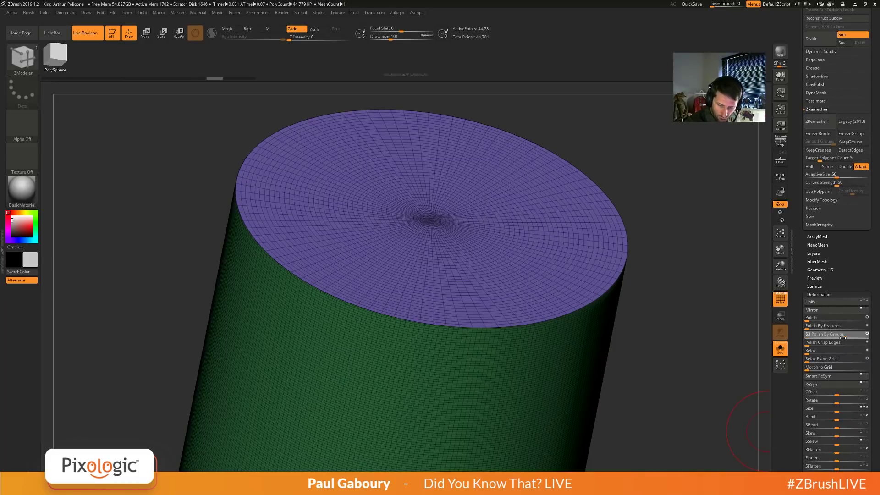
key("shift+f")
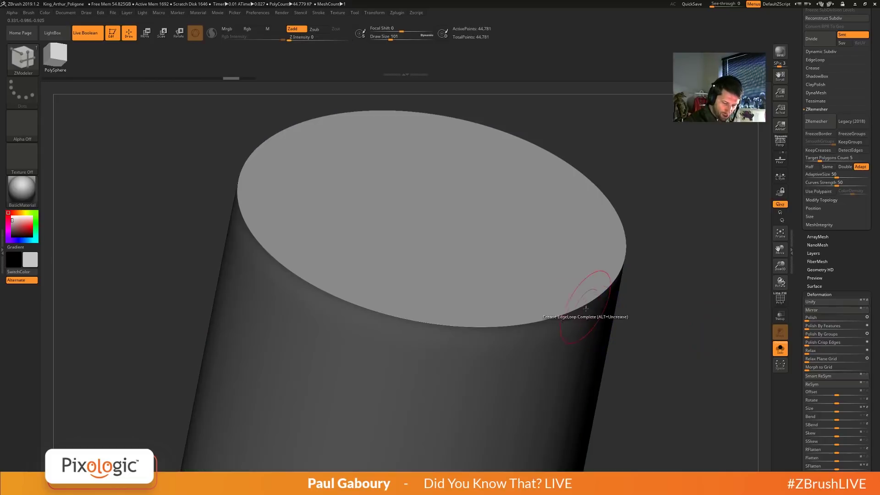
Raise the cylinder's top cap slightly along its axis with everything outside it masked, and clear the mask.
right_click_drag(571, 312, 560, 301)
key("shift+f")
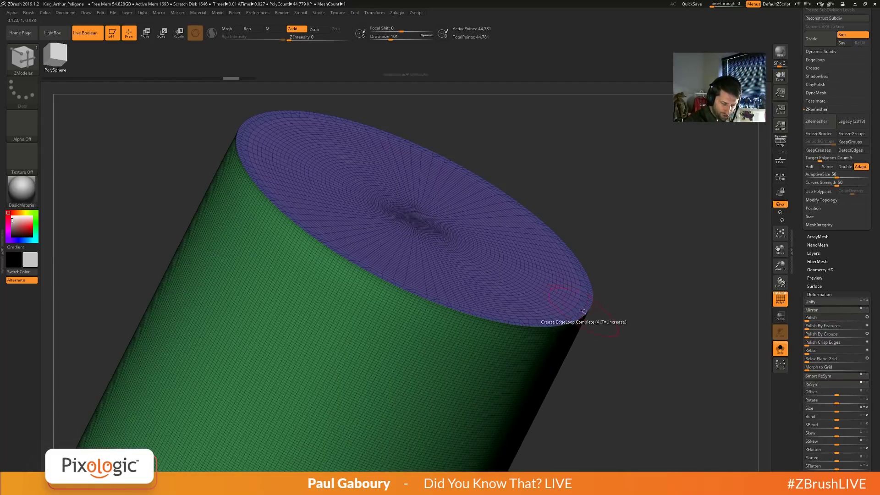
key("w")
left_click(443, 194, "ctrl+shift")
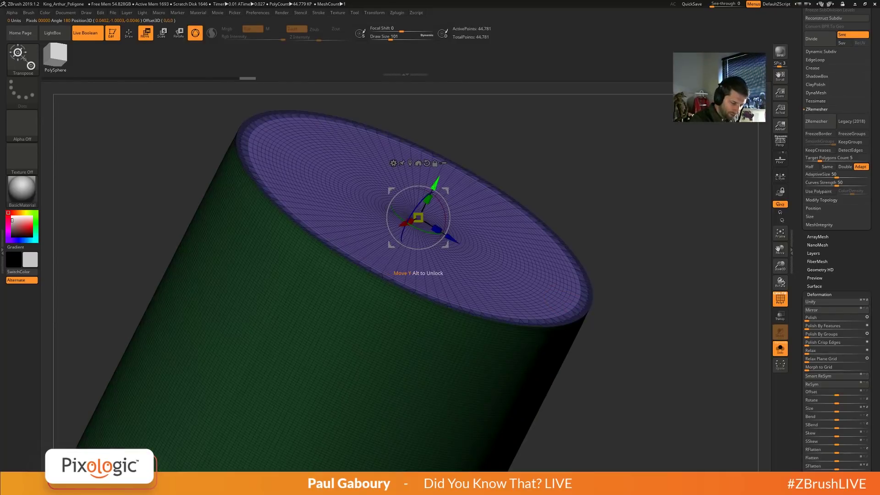
left_click_drag(429, 198, 431, 192)
left_click_drag(673, 353, 682, 361, "ctrl")
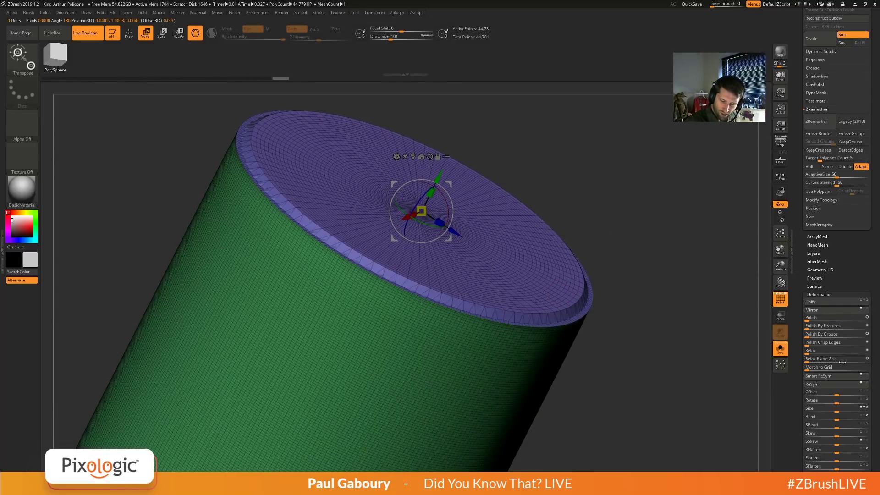
Apply Polish By Groups to the raised cap's edge and inspect the cylinder without the polyframe.
left_click(815, 334)
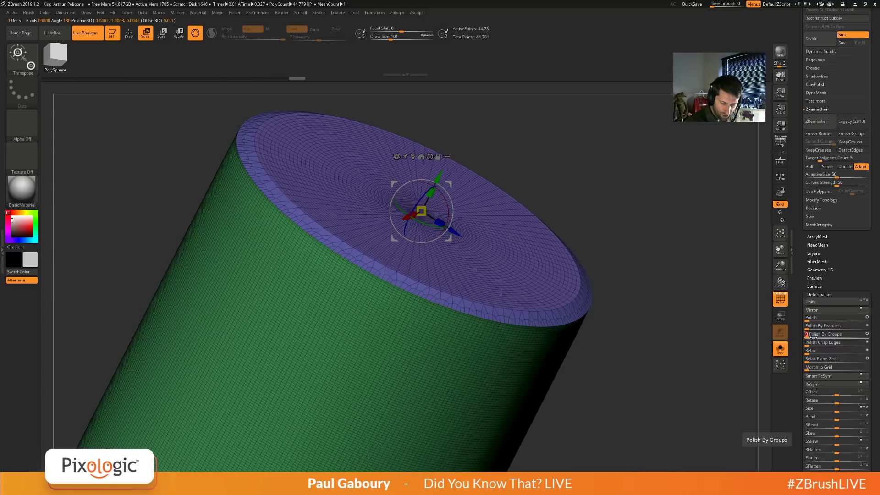
key("shift+f")
mouse_move(628, 362)
right_mouse_down("ctrl")
mouse_move(611, 330)
mouse_move(578, 375)
mouse_move(611, 346)
mouse_move(598, 391)
mouse_move(607, 351)
right_mouse_up("ctrl")
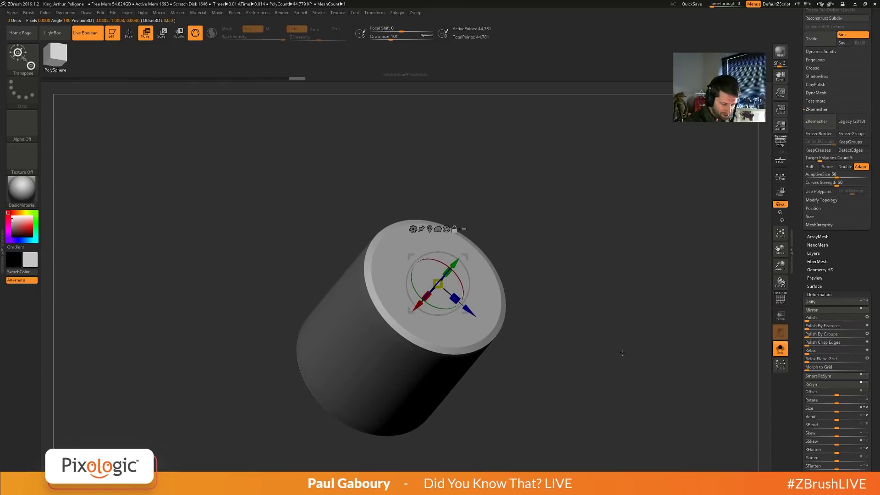
Undo the cap edits back to the isolated, un-remeshed top cap with the polyframe shown.
left_click(608, 351, "ctrl")
left_click(608, 351, "ctrl")
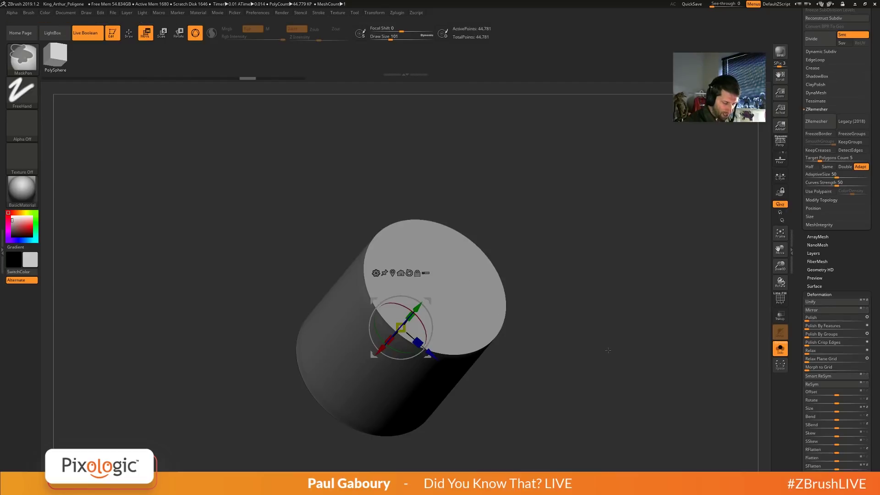
key("shift+f")
mouse_move(607, 351)
right_mouse_down("alt")
mouse_move(593, 377)
mouse_move(583, 362)
mouse_move(576, 427)
right_mouse_up("alt")
key("ctrl+z")
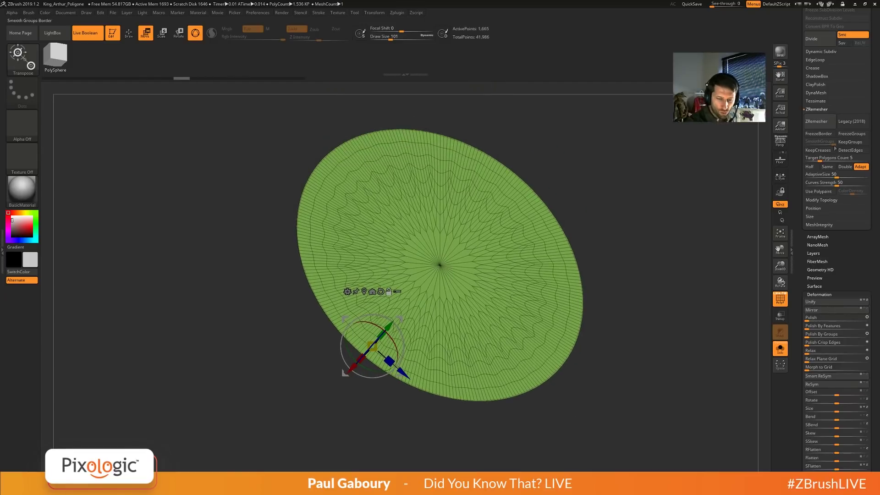
Try the ZRemesher options FreezeGroups, KeepGroups and FreezeBorder in turn, and leave all three off.
left_click(851, 134)
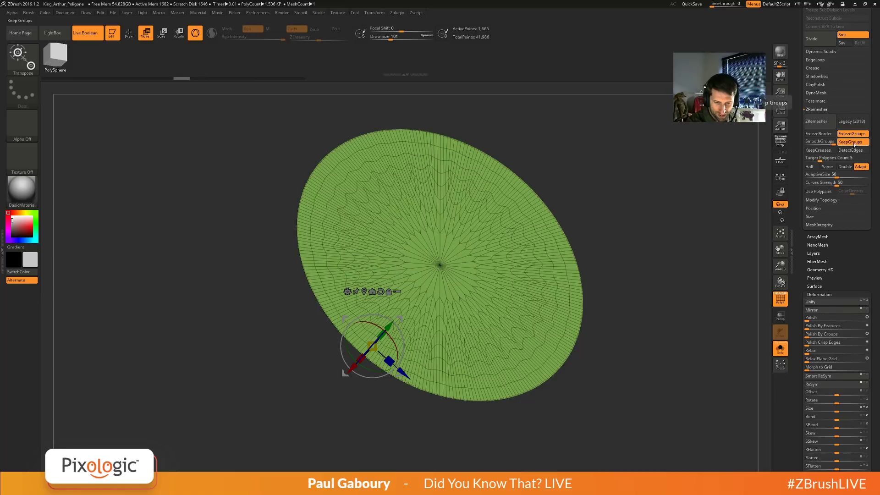
left_click(850, 142)
left_click(829, 135)
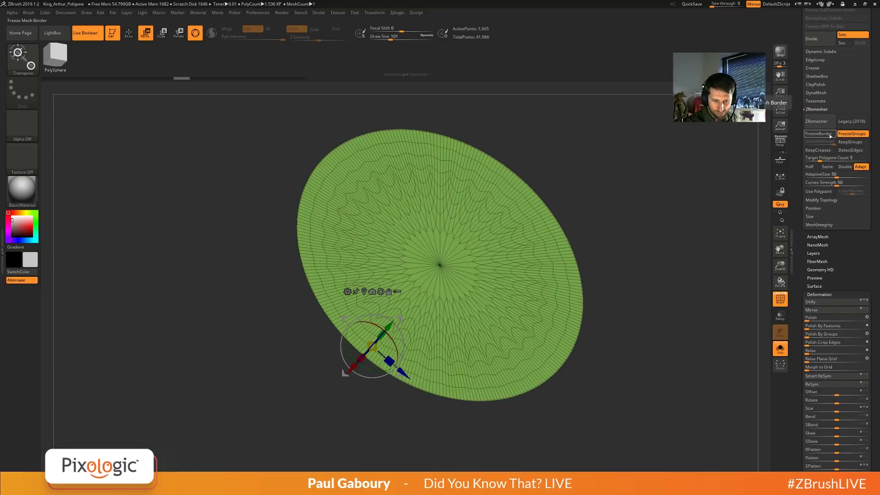
left_click(851, 136)
left_click(828, 134)
left_click(851, 136)
left_click(828, 134)
left_click(854, 136)
left_click(853, 137)
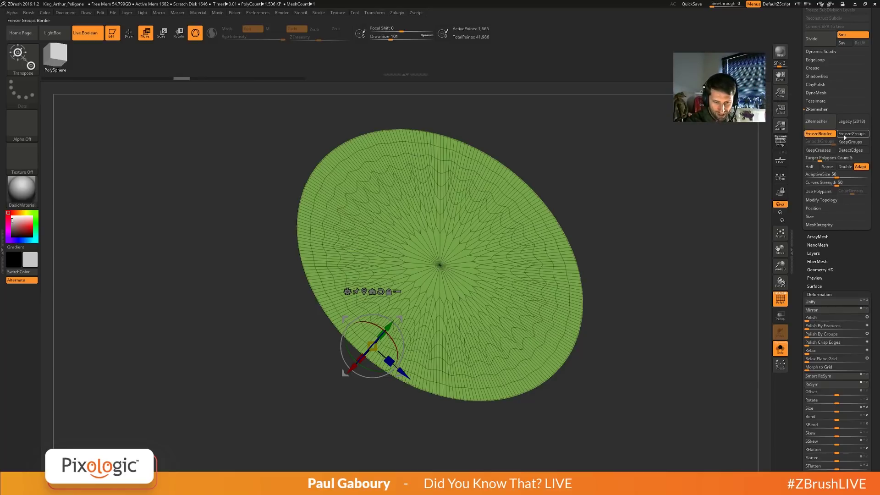
left_click(855, 137)
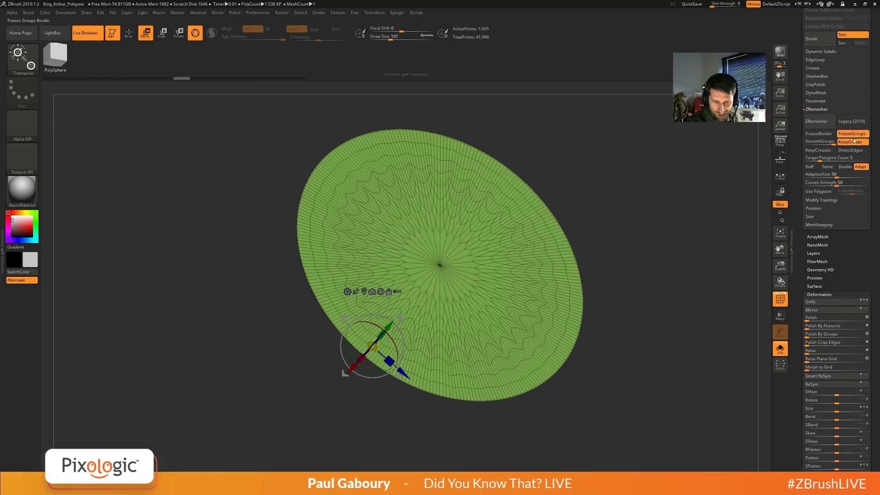
left_click(855, 134)
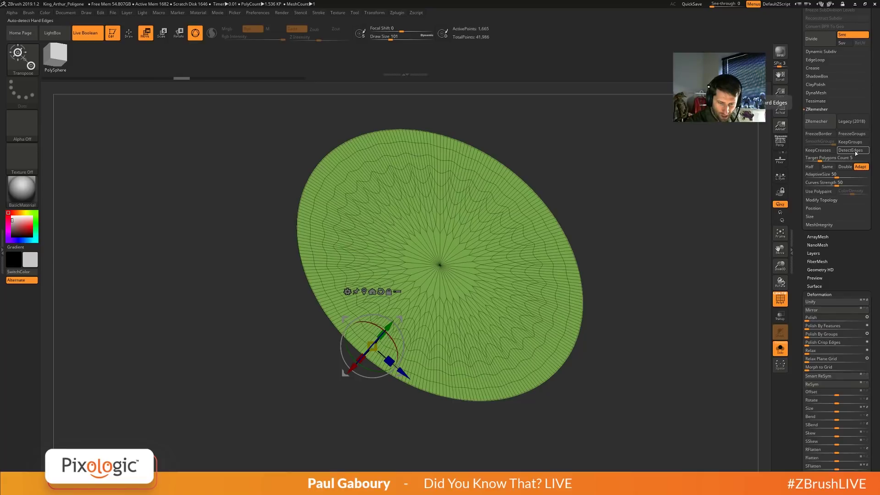
Show the whole cylinder again, turn on KeepCreases for ZRemesher and frame the model.
left_click(625, 362, "ctrl+shift")
left_click(818, 150)
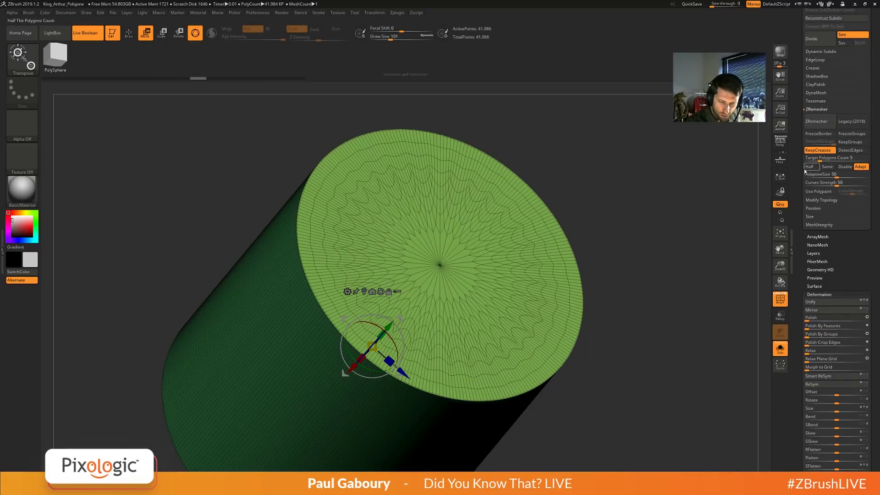
key("f")
left_click_drag(774, 210, 767, 222)
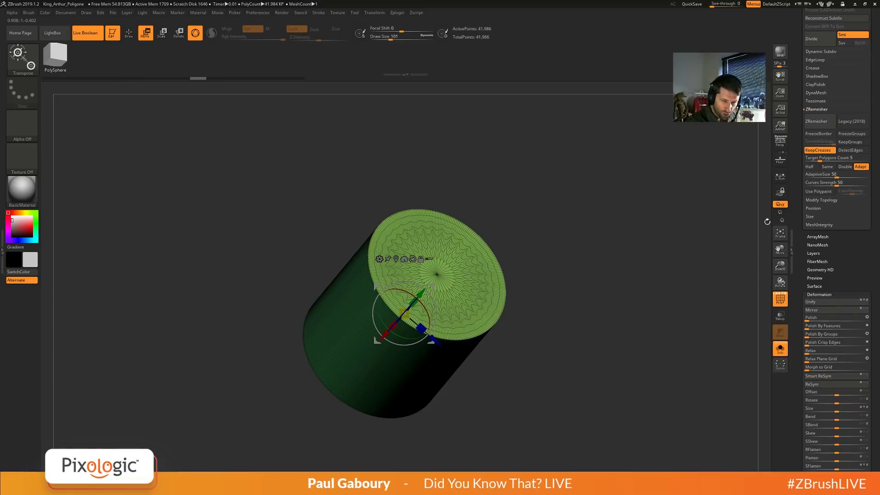
Run ZRemesher on the whole cylinder with KeepCreases on and undo the remesh.
left_click(813, 126)
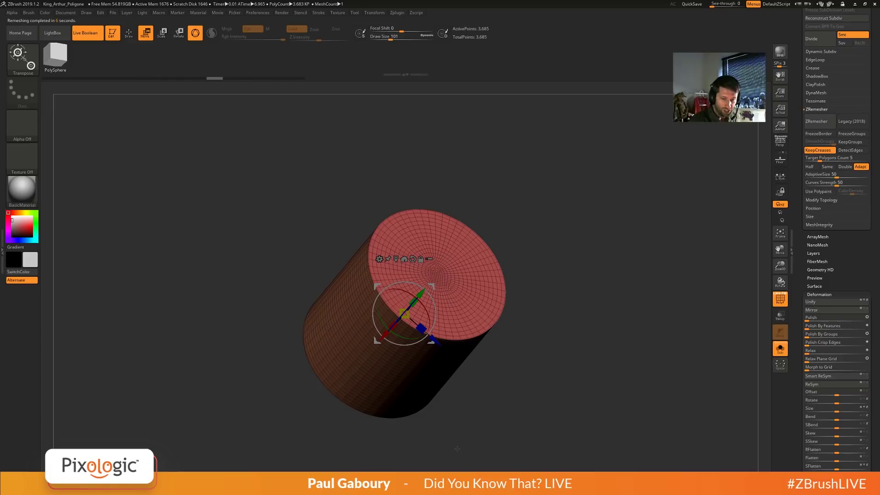
left_click_drag(520, 382, 580, 368)
key("ctrl+z")
Run ZRemesher again with KeepCreases on the cylinder as a single polygroup.
key("q")
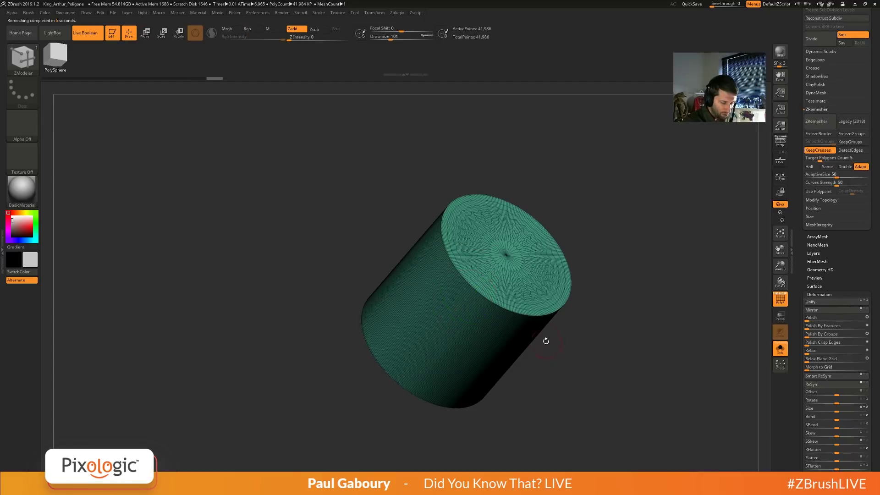
mouse_move(511, 372)
left_mouse_down()
mouse_move(512, 415)
mouse_move(509, 383)
left_mouse_up()
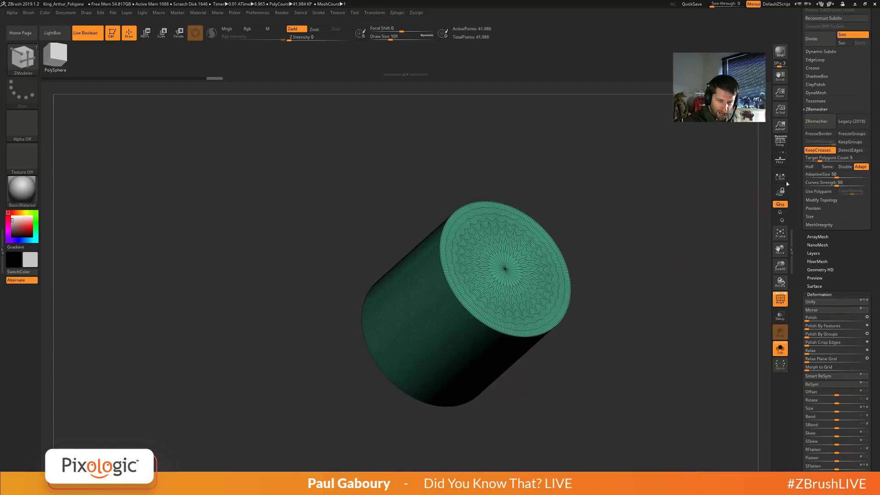
left_click(817, 123)
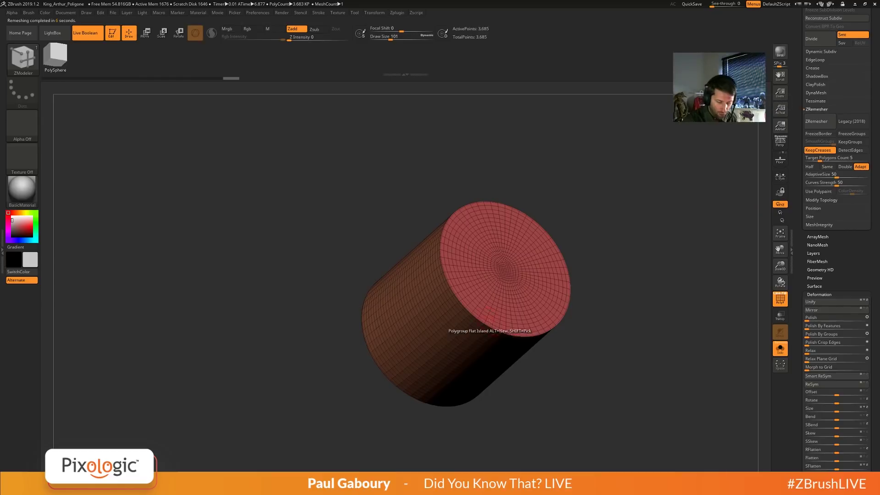
Examine the remeshed cylinder's creased edges from several sides, without the polyframe and with only the side wall shown.
left_click_drag(578, 257, 409, 370)
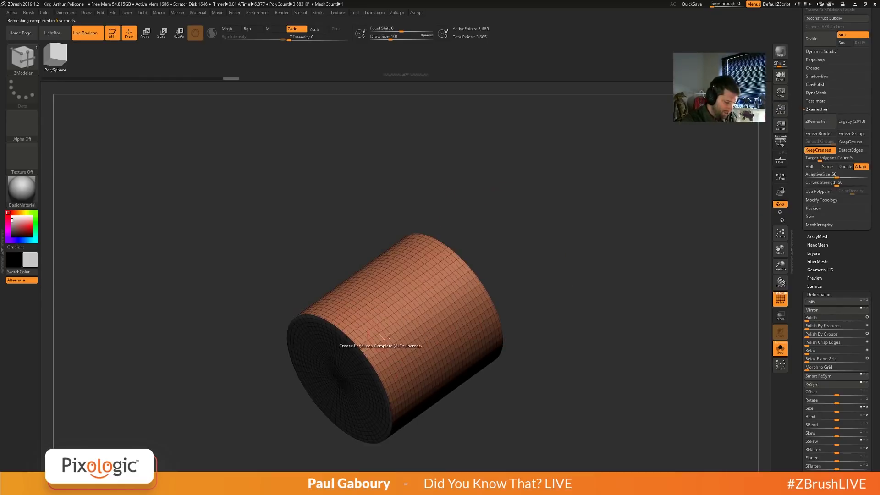
mouse_move(381, 340)
right_mouse_down()
mouse_move(435, 374)
mouse_move(480, 376)
mouse_move(528, 349)
right_mouse_up()
key("shift+f")
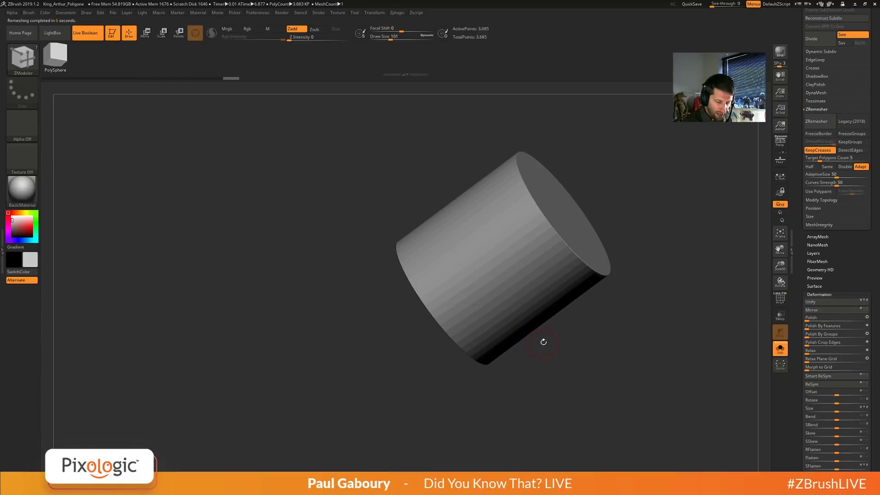
left_click(544, 304, "ctrl+shift")
right_click_drag(545, 304, 491, 348)
left_click(581, 361, "ctrl+shift")
left_click_drag(581, 362, 567, 371, "shift")
key("shift+f")
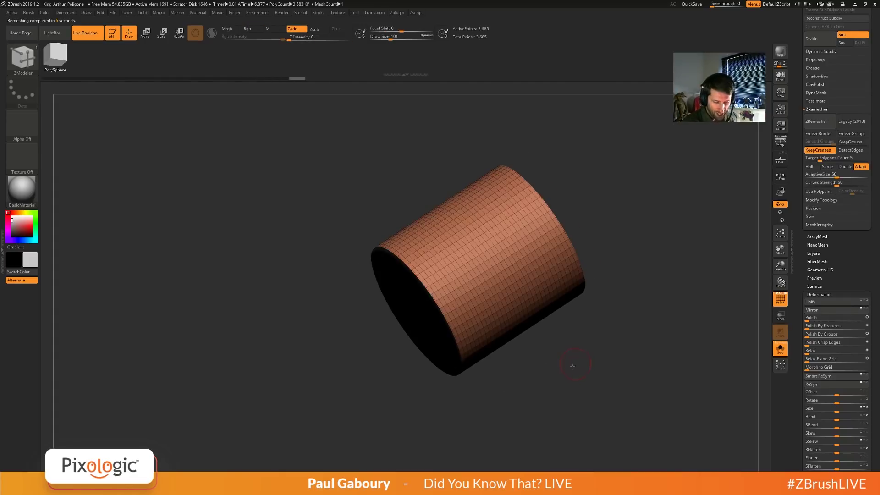
Undo the isolation and the remesh to restore the cylinder's dense single-polygroup mesh.
right_click_drag(568, 367, 539, 395)
key("ctrl+z")
key("ctrl+z")
key("ctrl+z")
key("ctrl+z")
key("ctrl+z")
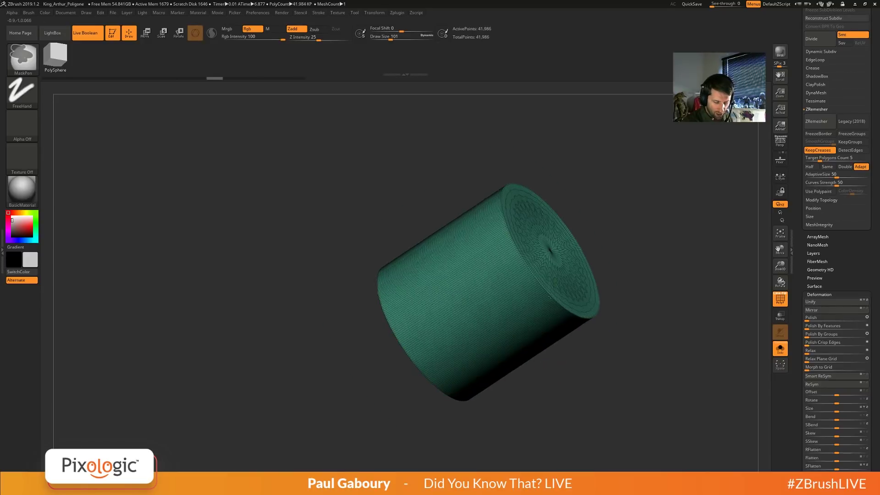
Examine the cap's rim up close, and mask a vertical band through the middle of the cylinder in side view.
right_click_drag(551, 373, 550, 305, "alt")
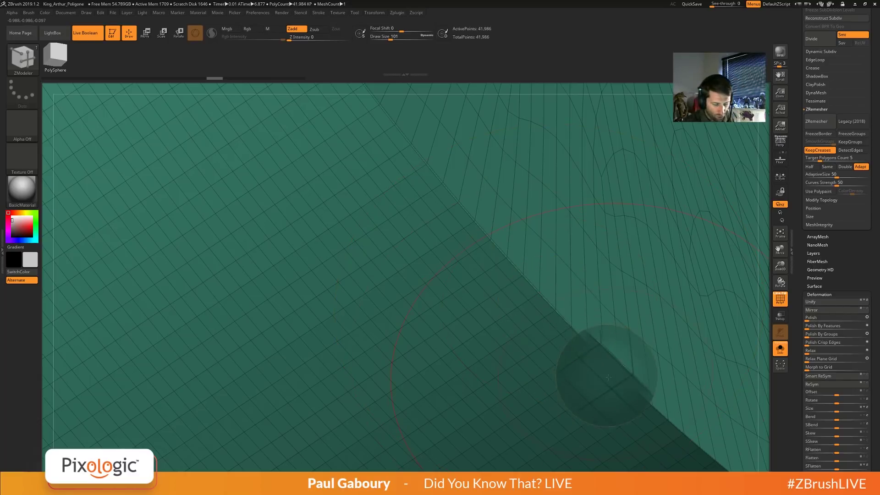
mouse_move(605, 375)
right_mouse_down("ctrl")
mouse_move(564, 334)
mouse_move(505, 308)
right_mouse_up("ctrl")
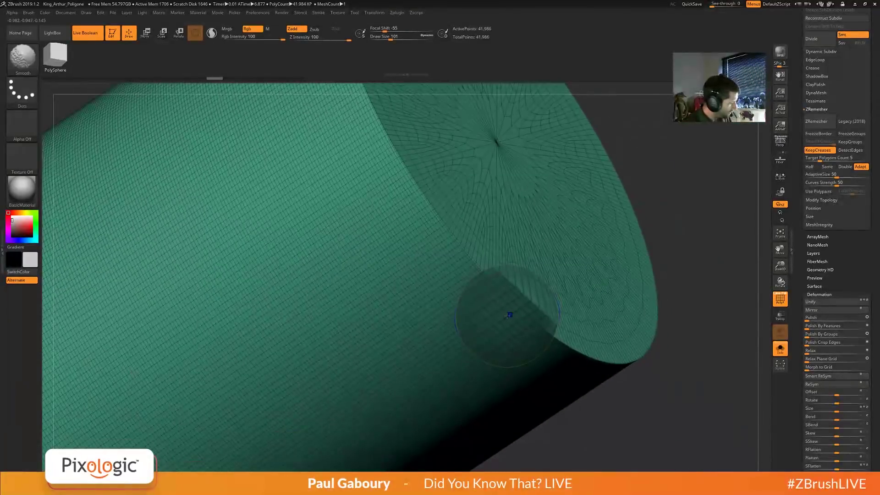
right_click_drag(530, 340, 520, 380, "ctrl")
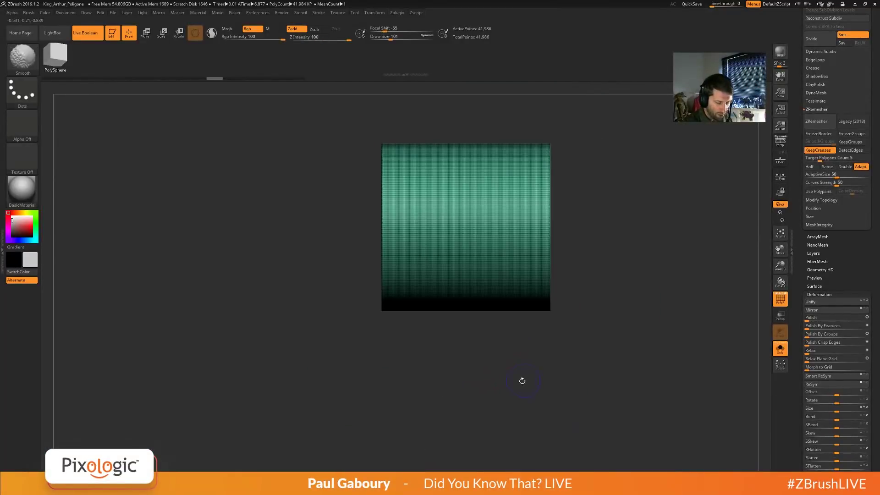
left_click_drag(479, 387, 438, 104, "ctrl")
right_click_drag(570, 269, 545, 322, "alt")
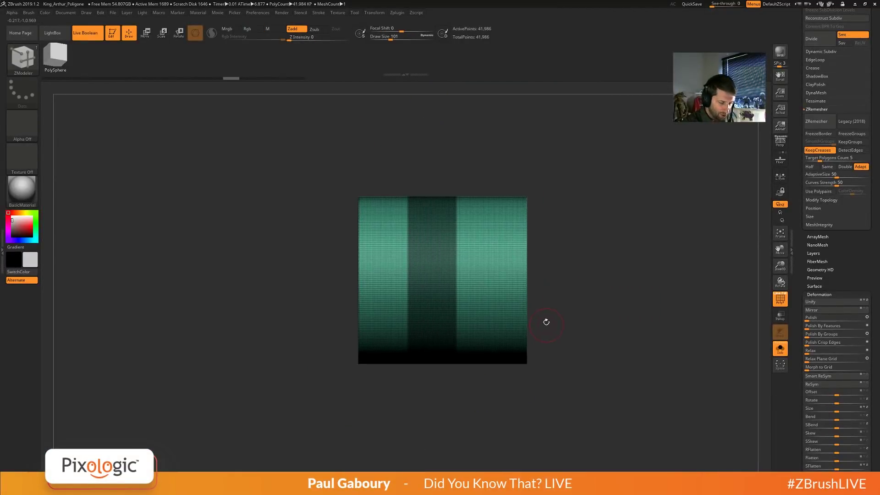
Expand the band mask three times with GrowMask, and clear the mask from the cylinder.
left_click(820, 294)
left_click(820, 302)
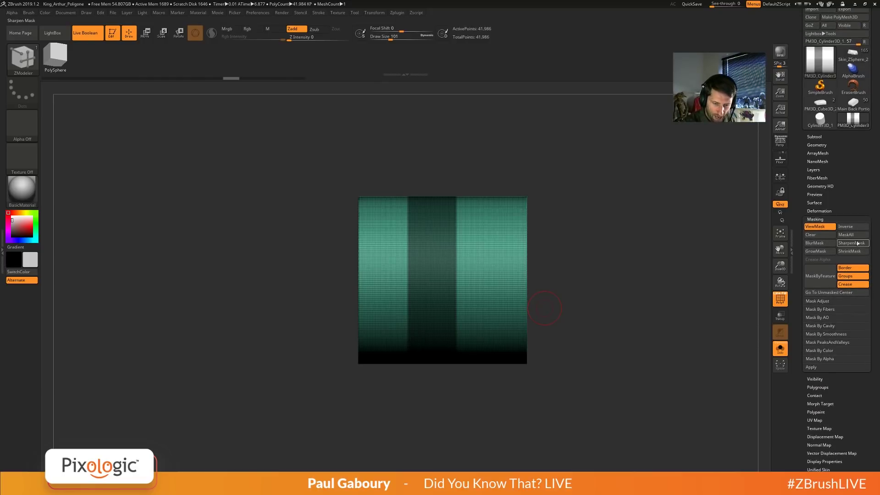
left_click(817, 253)
left_click(820, 254)
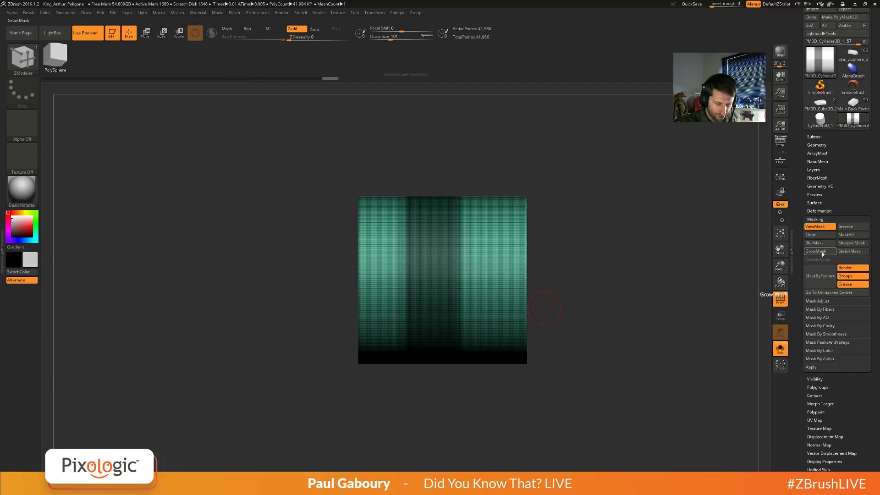
left_click(822, 252)
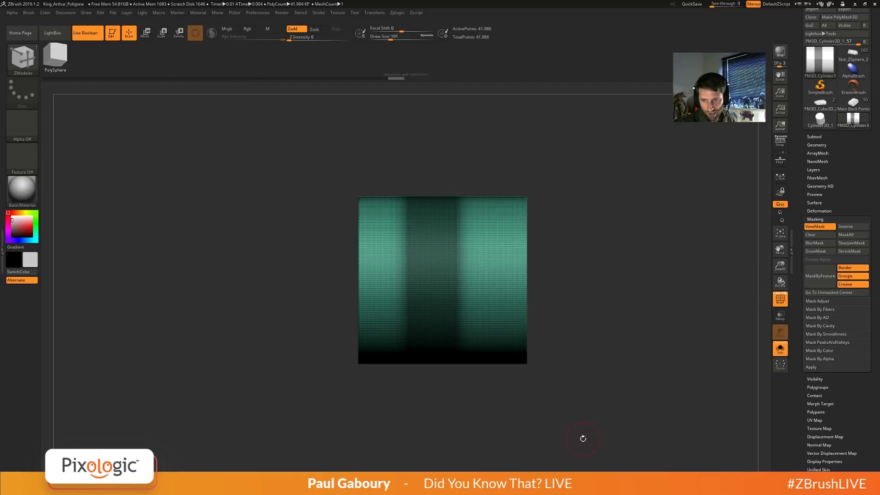
key("ctrl+h")
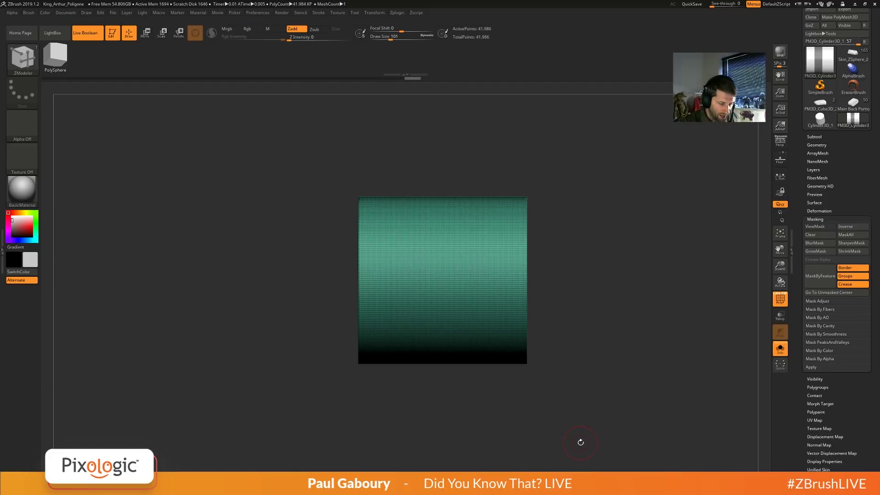
Isolate a round patch in the middle of the cylinder's side with the SelectLasso brush.
key("ctrl")
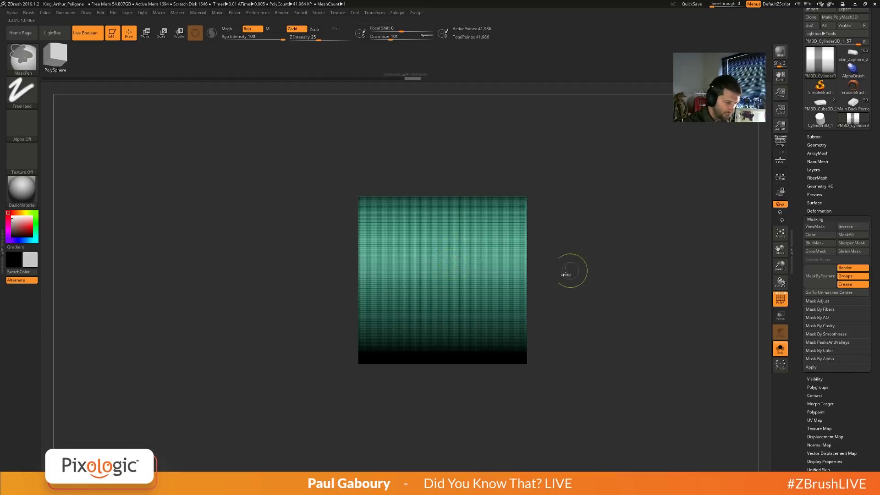
left_click(29, 61, "ctrl+shift")
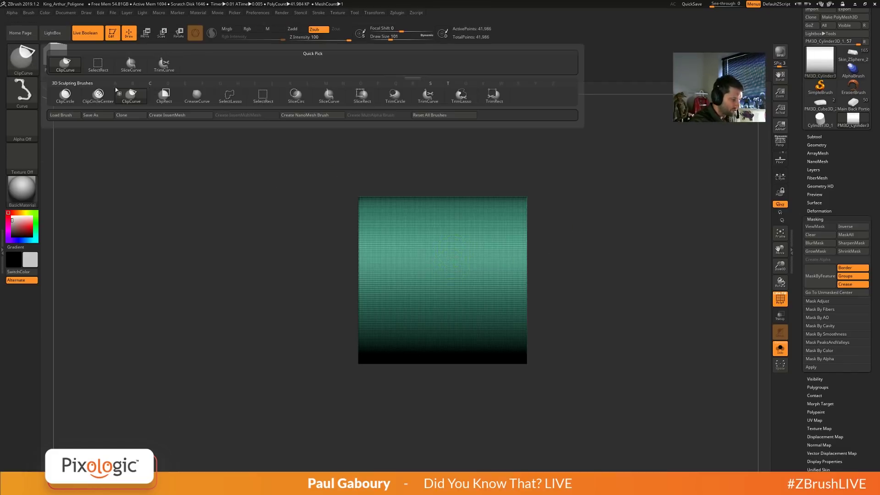
left_click(235, 94, "ctrl+shift")
mouse_move(449, 307)
left_mouse_down("ctrl+shift")
mouse_move(413, 236)
mouse_move(447, 304)
left_mouse_up("ctrl+shift")
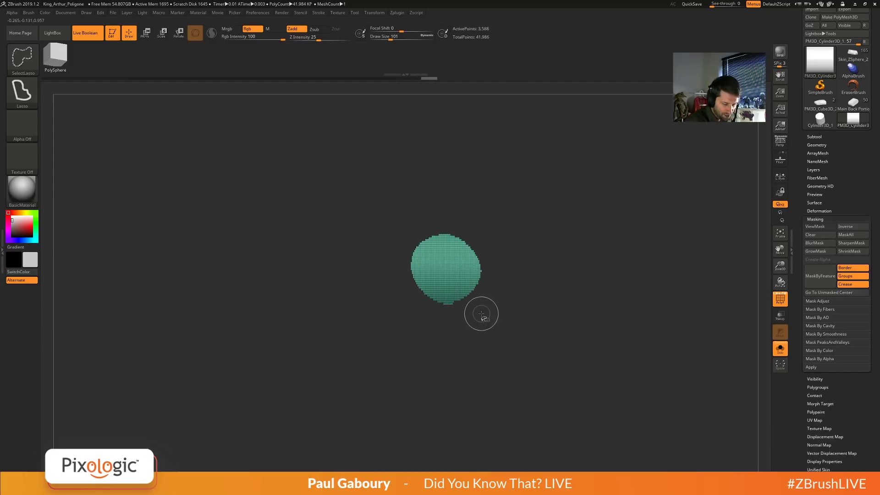
Grow the visible round patch outward by several rings of polygons, mask it and show the whole cylinder again.
key("ctrl+shift")
key("ctrl+shift+x")
key("ctrl+shift+x")
key("ctrl+shift+x")
key("ctrl+shift+x")
key("ctrl+shift+x")
key("ctrl+shift+x")
key("ctrl+shift+x")
key("ctrl+shift+x")
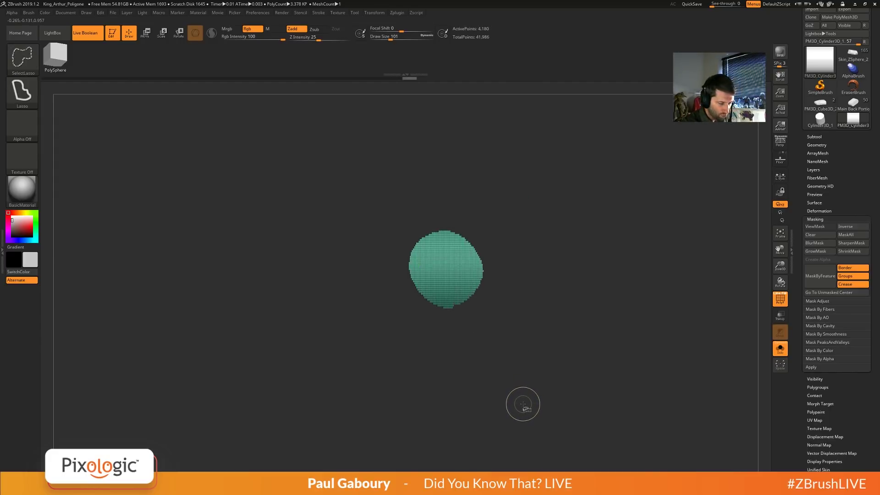
left_click(526, 404, "ctrl")
left_click(526, 408, "ctrl+shift")
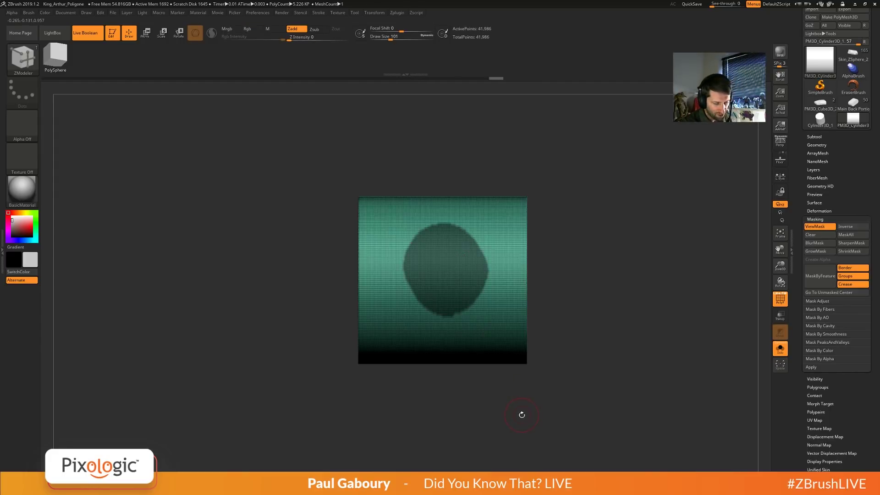
Blur the edge of the round mask on the cylinder's side, and sharpen it again.
key("shift")
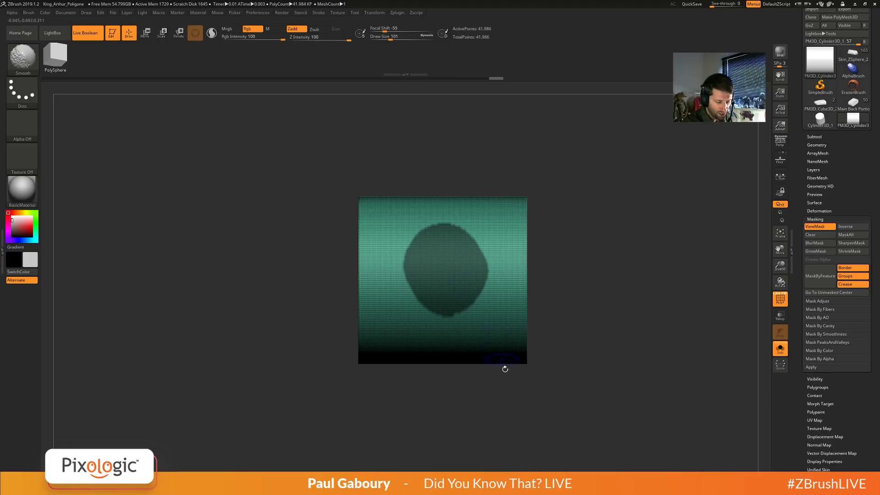
left_click(457, 272, "ctrl")
left_click(458, 273, "ctrl")
key("ctrl")
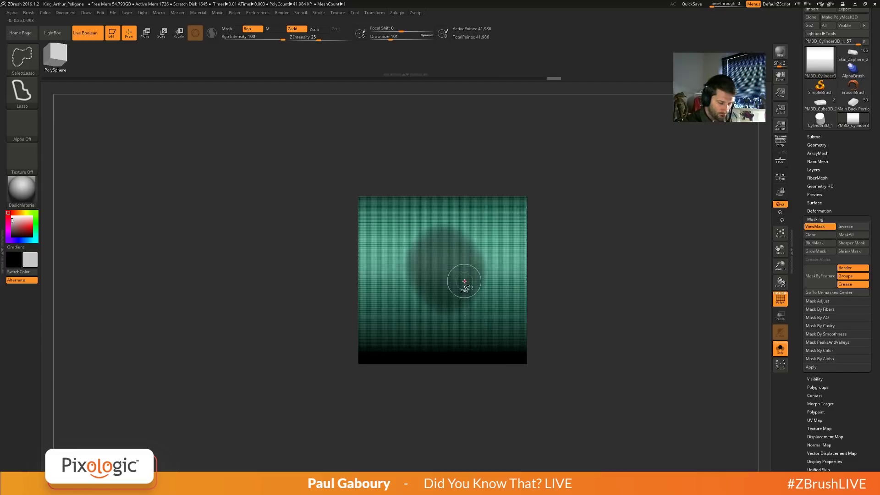
left_click(463, 280, "ctrl+alt")
left_click(463, 280, "ctrl+alt")
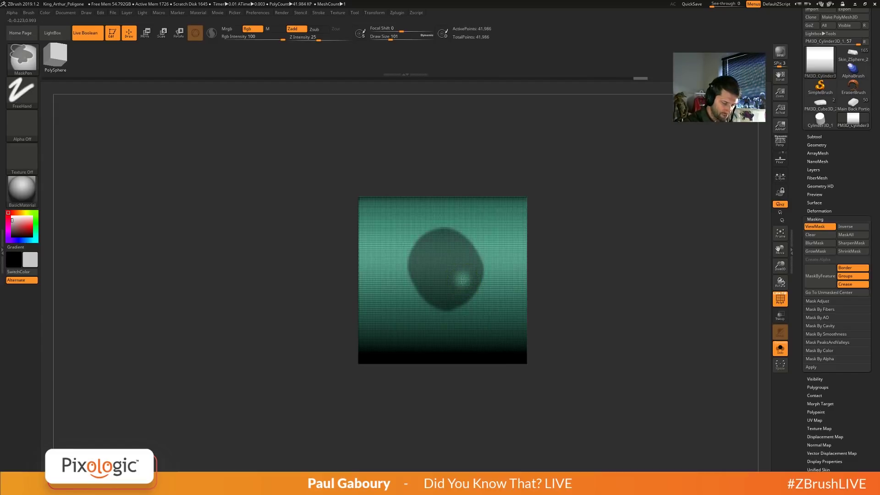
left_click(464, 283, "ctrl")
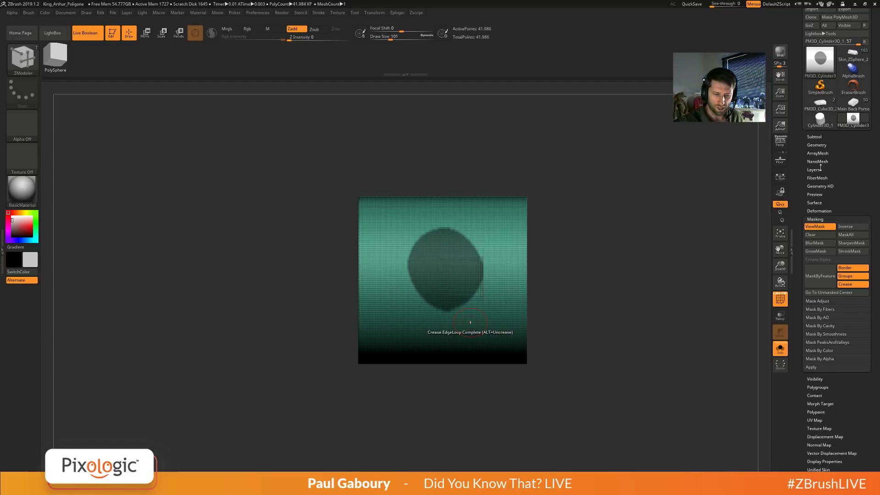
Set ZRemesher to KeepGroups with KeepCreases off, and isolate a thin slice at the cylinder's end.
left_click(817, 145)
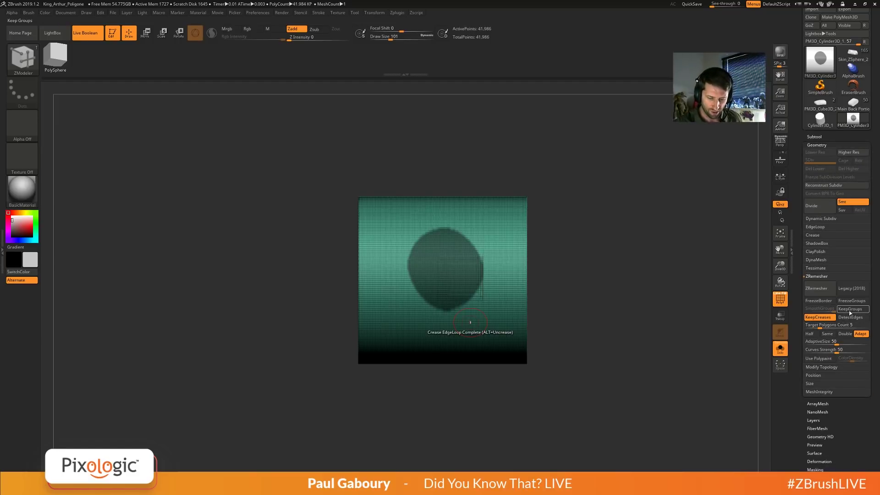
left_click(850, 309)
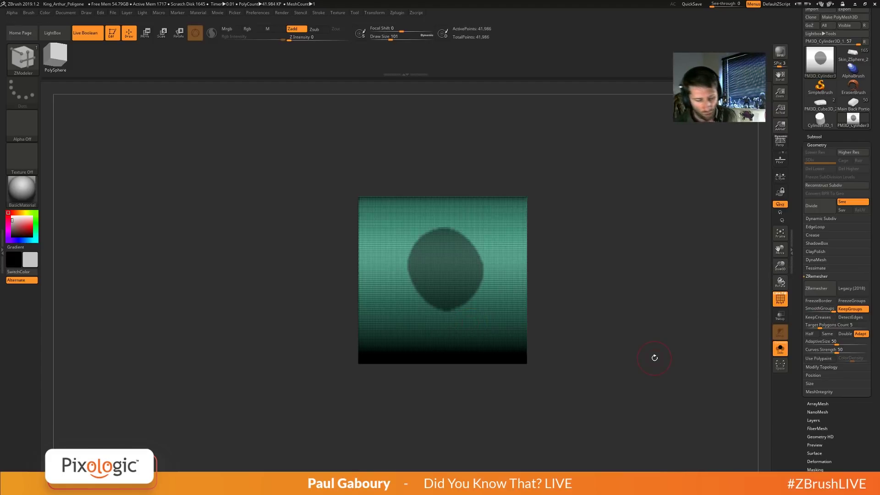
left_click_drag(562, 386, 504, 152, "ctrl")
left_click_drag(538, 225, 587, 381)
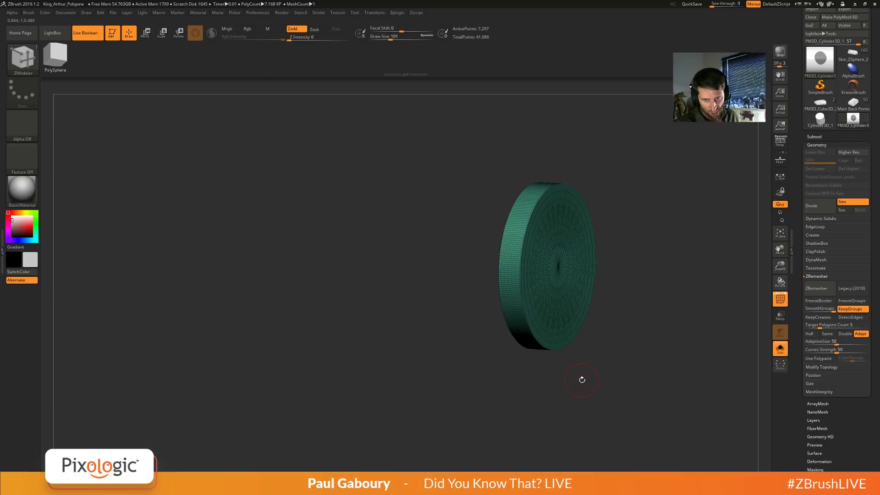
left_click_drag(632, 366, 628, 386)
Turn on FreezeBorder for ZRemesher, isolate the flat end cap and give it its own polygroup.
left_click(819, 301)
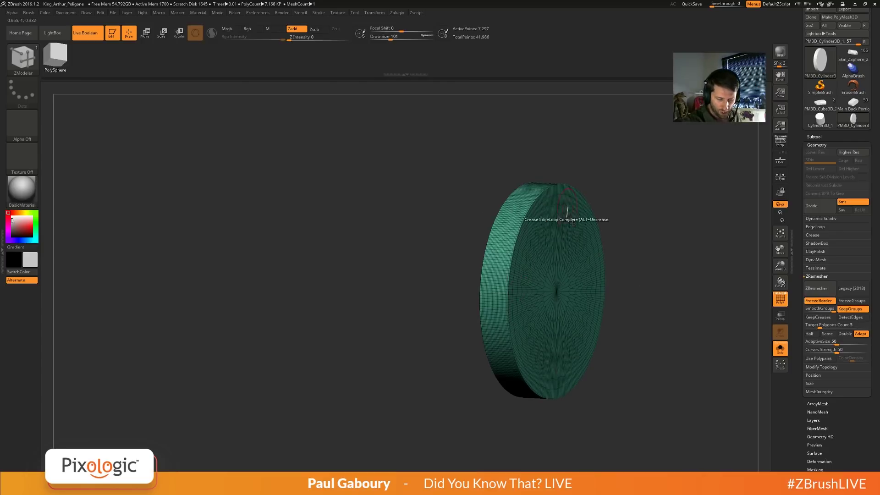
left_click(613, 374, "ctrl+shift")
left_click_drag(613, 376, 621, 378, "shift")
left_click_drag(595, 446, 515, 157, "ctrl+shift")
left_click_drag(597, 307, 555, 316)
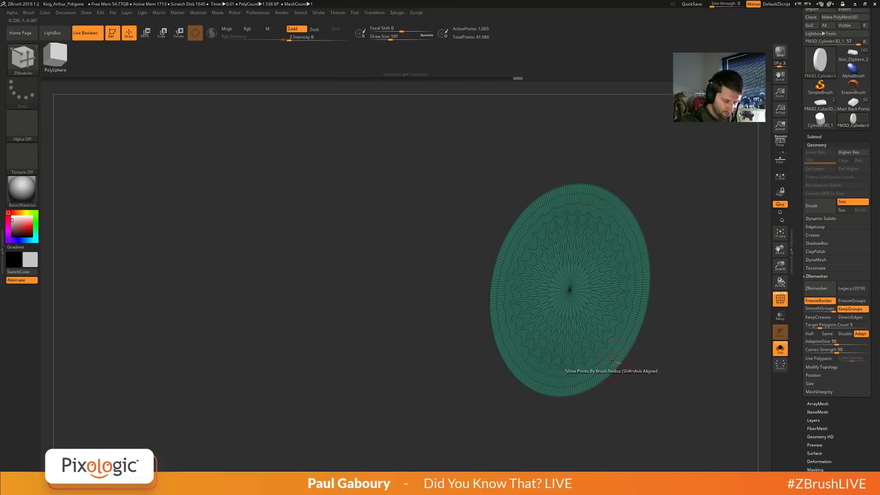
key("ctrl+w")
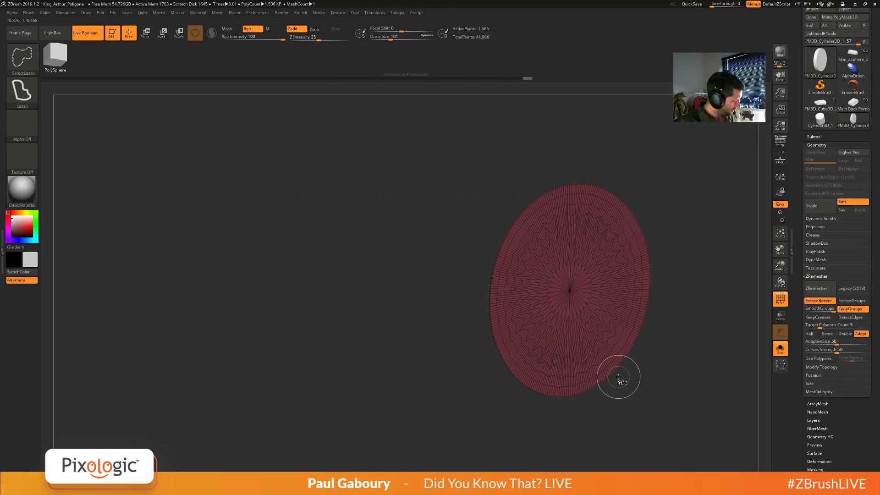
Grow the visible region from the end cap along the cylinder's side into a thin slice.
key("ctrl+shift+a")
key("ctrl+shift+a")
key("ctrl+shift+a")
key("ctrl+shift+a")
key("ctrl+shift+a")
key("ctrl+shift+a")
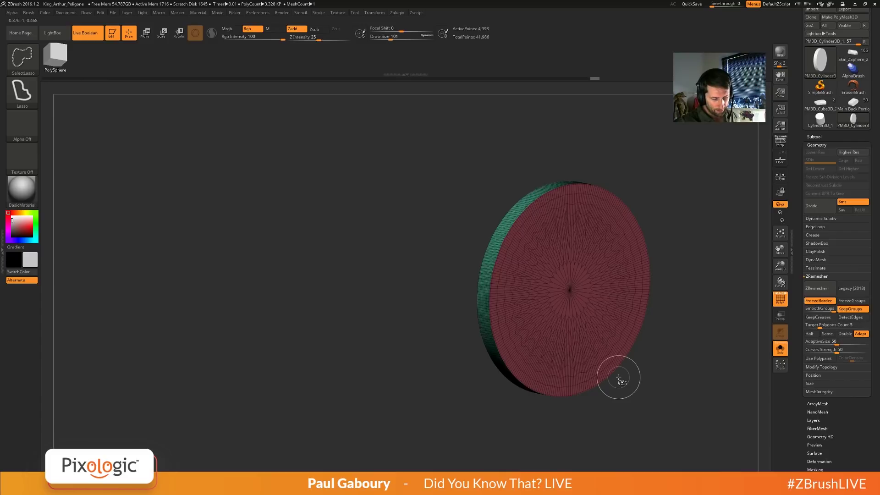
key("ctrl+shift+a")
key("ctrl+shift+a")
key("ctrl+shift+a")
key("ctrl+shift+a")
key("ctrl+shift+a")
key("ctrl+shift+a")
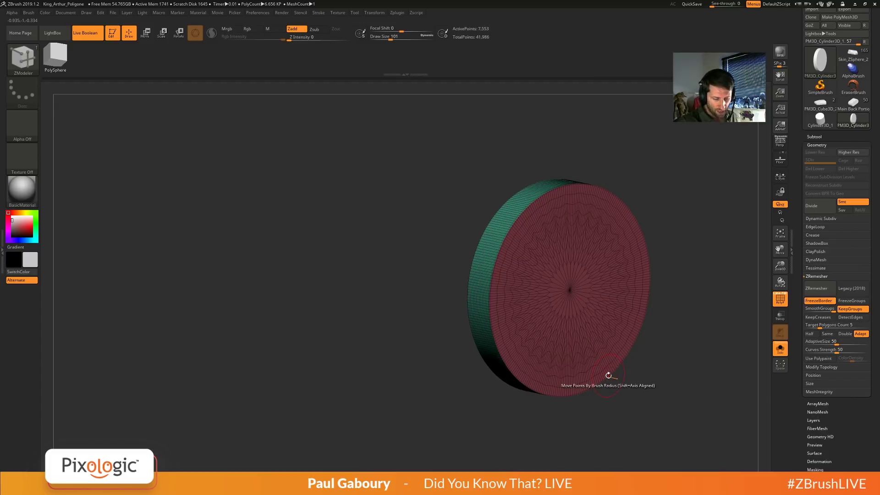
left_click_drag(477, 290, 494, 202)
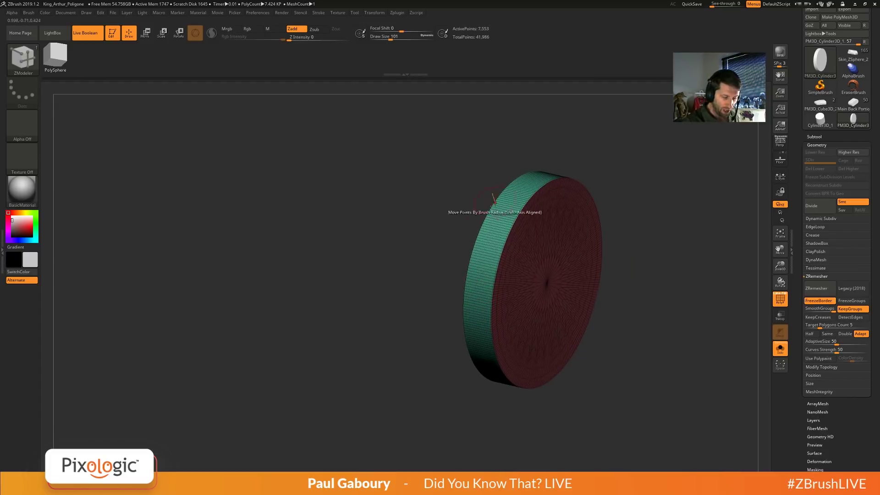
Try ZRemesher on the visible end slice with FreezeBorder and KeepGroups on, and undo the remesh.
left_click(821, 289)
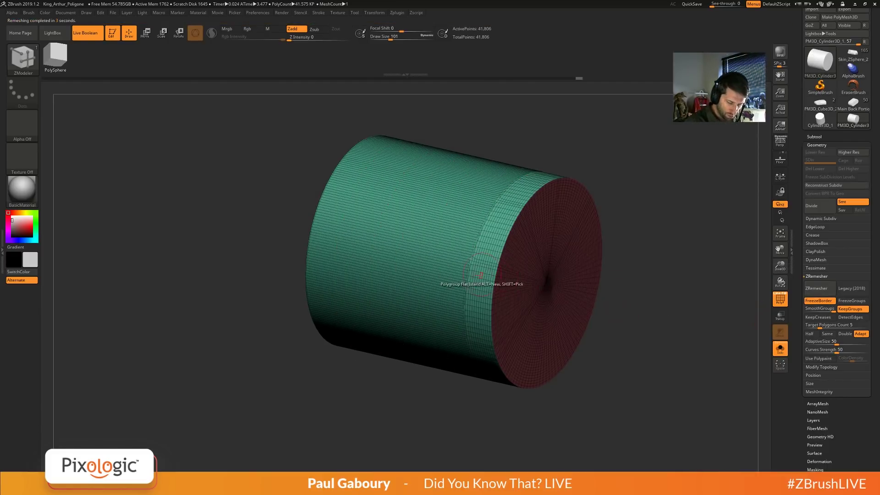
key("shift")
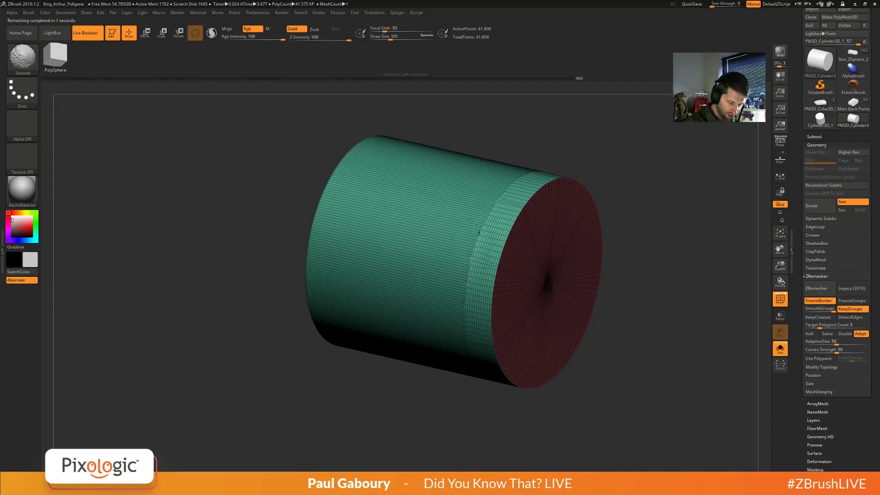
right_click_drag(499, 334, 485, 323)
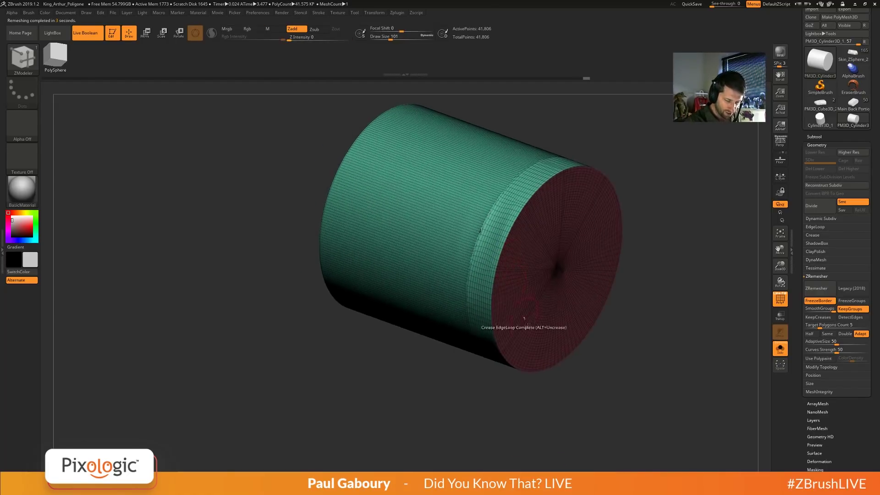
key("ctrl+z")
key("ctrl+z")
ZRemesh the end slice with FreezeBorder off and smooth the seam against the rest of the cylinder.
left_click(818, 301)
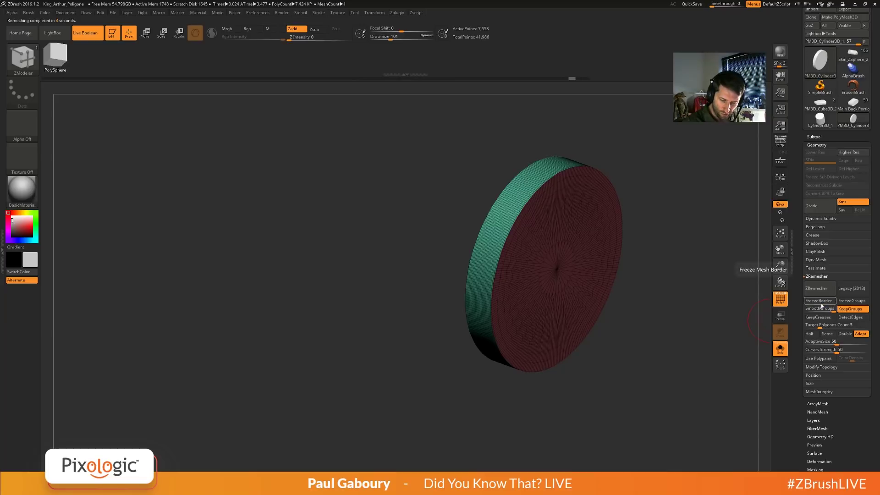
left_click(820, 293)
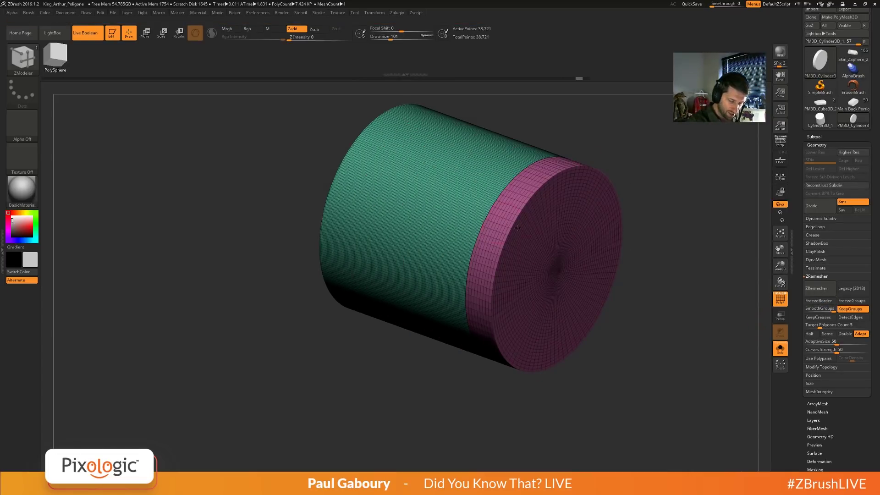
right_click_drag(513, 257, 512, 231, "shift")
key("s")
mouse_move(481, 253)
left_mouse_down()
mouse_move(506, 274)
mouse_move(502, 353)
left_mouse_up()
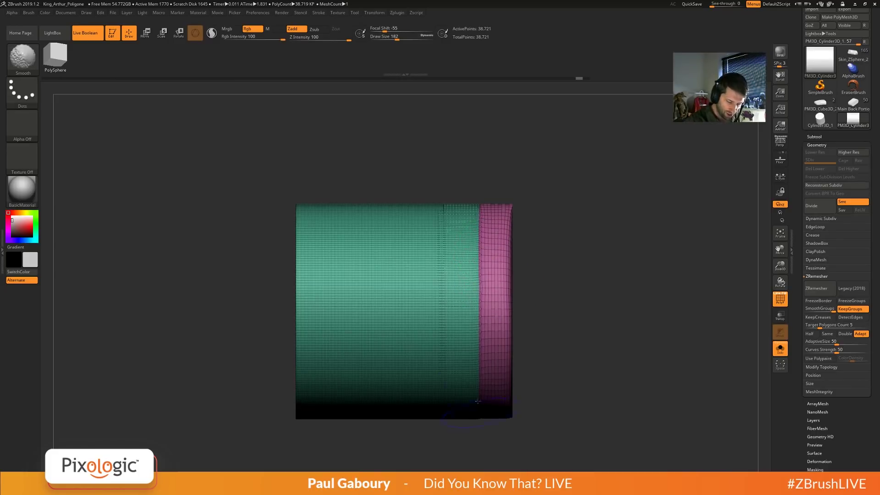
Examine the seam up close, and undo the smoothing and the remesh to restore the original cylinder.
right_click_drag(513, 284, 527, 338, "ctrl")
key("b")
key("z")
key("m")
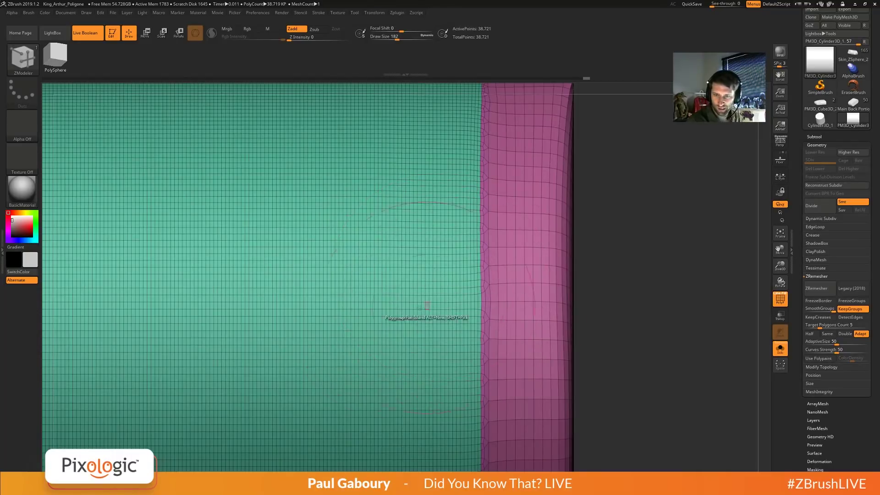
mouse_move(629, 365)
right_mouse_down("ctrl")
mouse_move(601, 353)
mouse_move(627, 309)
mouse_move(597, 312)
mouse_move(612, 316)
mouse_move(582, 348)
mouse_move(607, 342)
right_mouse_up("ctrl")
key("ctrl+z")
left_click(603, 338, "ctrl+shift")
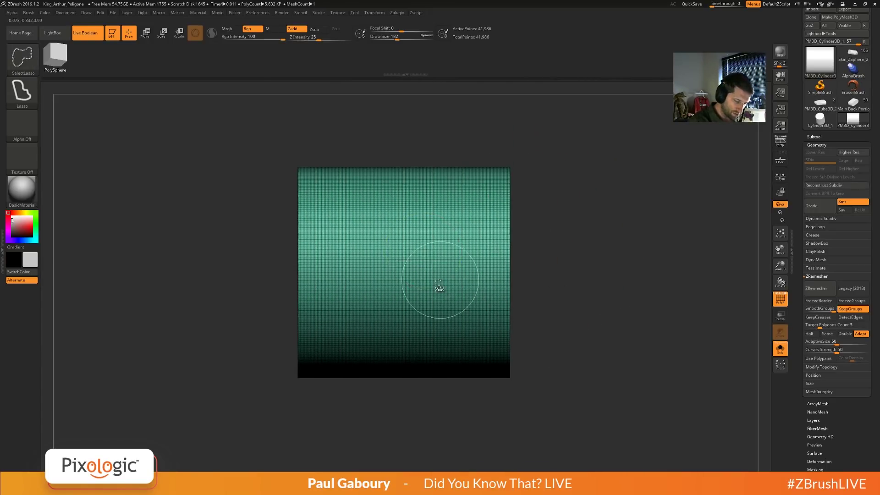
Isolate a round patch on the cylinder's side with SelectLasso and grow it outward by several rings of polygons.
mouse_move(403, 282)
left_mouse_down("ctrl+shift")
mouse_move(387, 224)
mouse_move(401, 282)
left_mouse_up("ctrl+shift")
right_click_drag(551, 363, 576, 348)
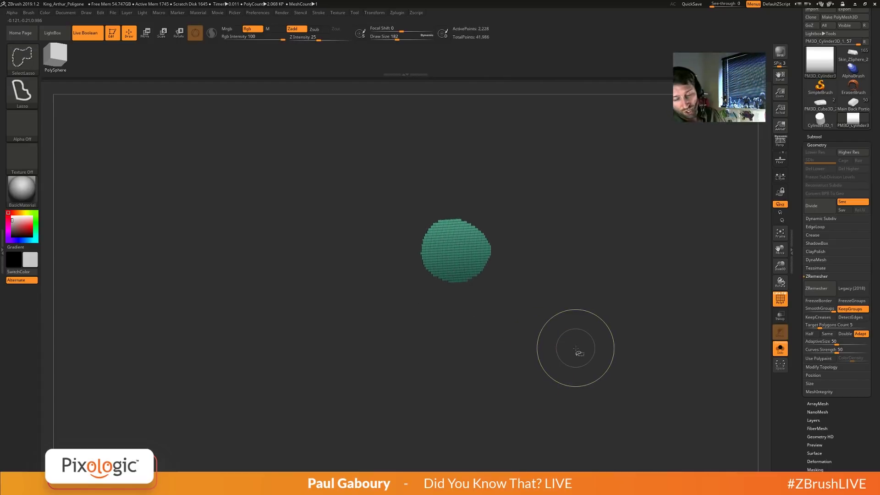
key("ctrl+shift+x")
key("ctrl+shift+x")
key("ctrl+shift+x")
key("ctrl+shift+x")
key("ctrl+shift+x")
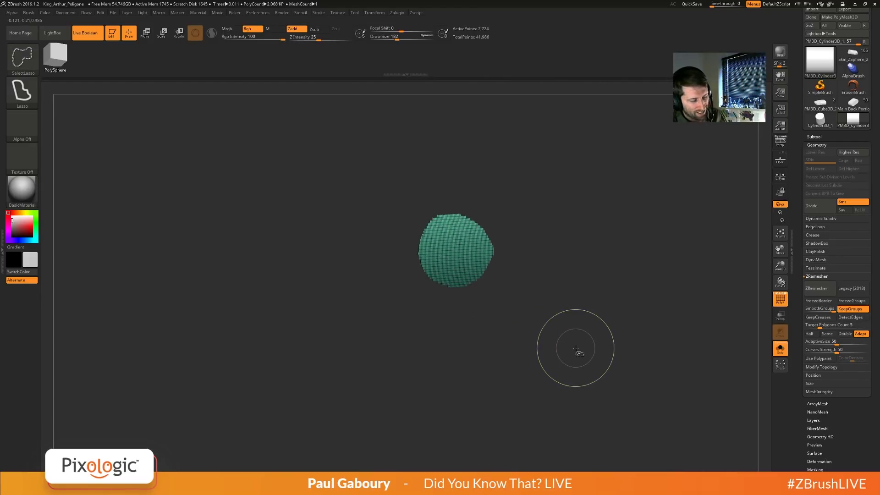
key("ctrl+shift+x")
key("ctrl+shift+x")
key("ctrl+shift+x")
key("ctrl+shift+x")
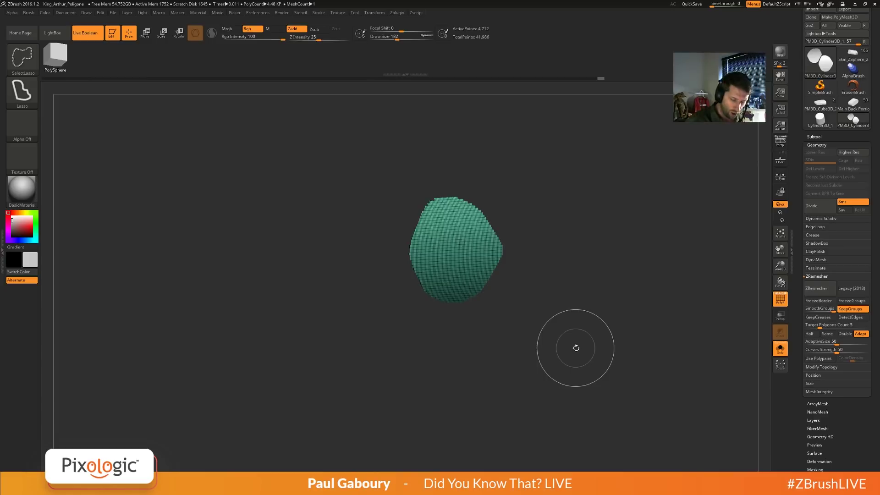
key("ctrl+shift")
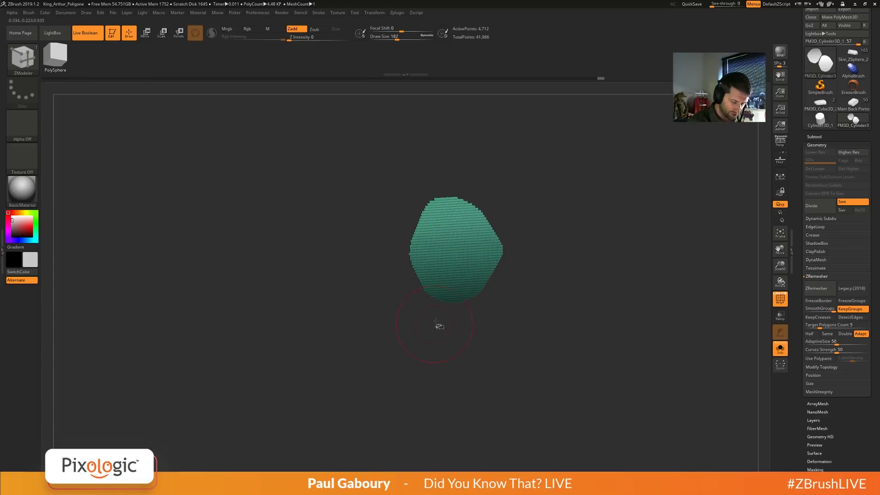
key("ctrl+shift+x")
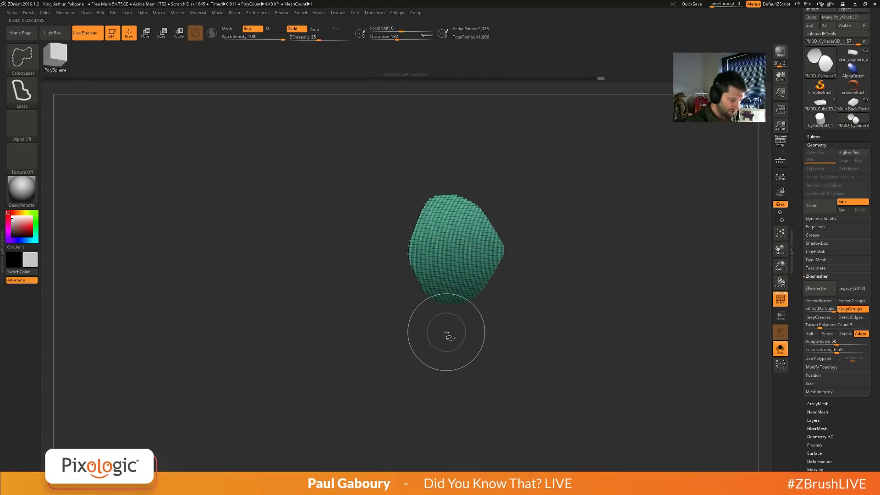
Shrink the visible patch ring by ring until it is smaller than the lassoed area.
key("ctrl+shift+s")
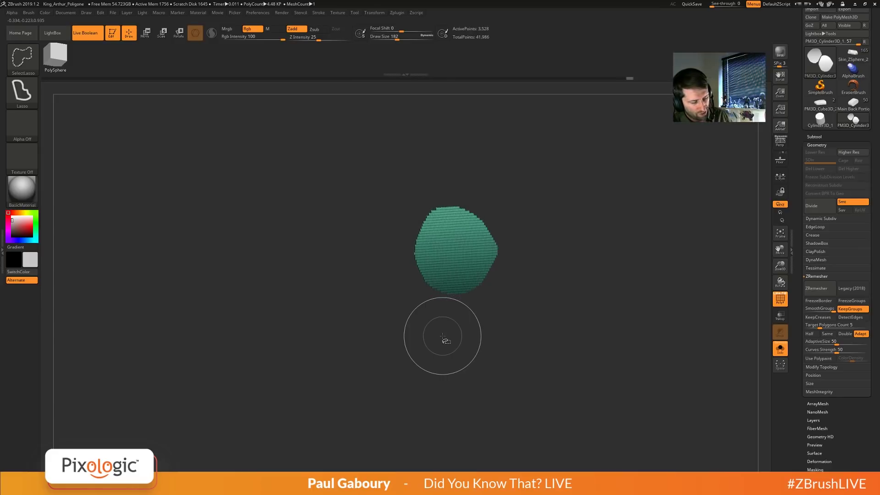
key("ctrl+shift+s")
key("ctrl+shift+s")
key("ctrl+shift+s")
key("ctrl+shift+s")
key("ctrl+shift+s")
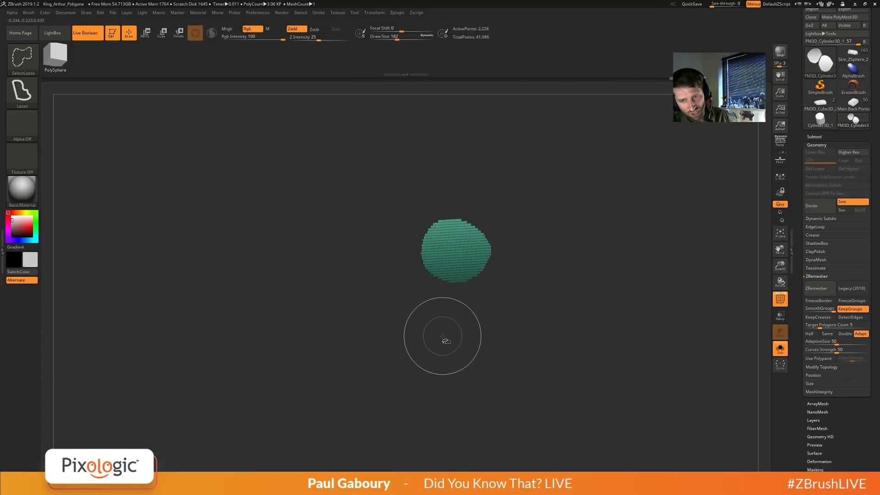
key("ctrl+shift+s")
key("ctrl+shift+s")
key("ctrl+shift+s")
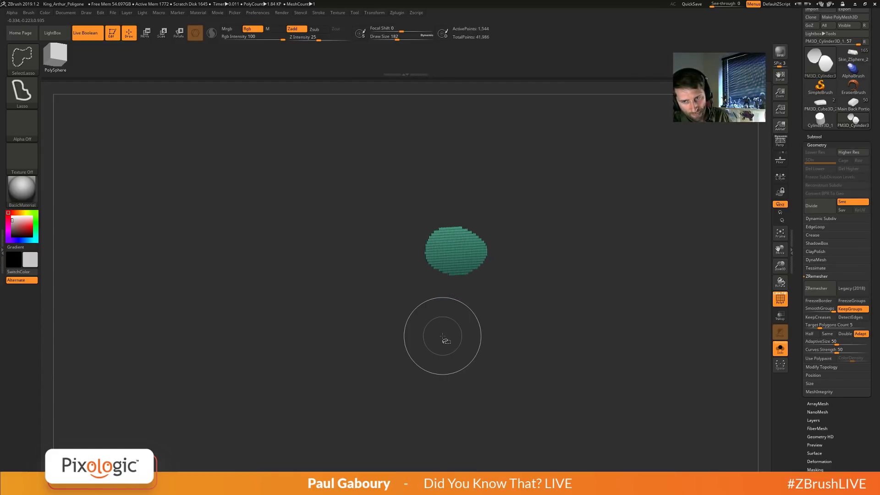
Grow the small visible patch repeatedly until it wraps over the cylinder's curved side.
key("ctrl+shift+x")
key("ctrl+shift+x")
key("ctrl+shift+x")
key("ctrl+shift+x")
key("ctrl+shift+x")
key("ctrl+shift+x")
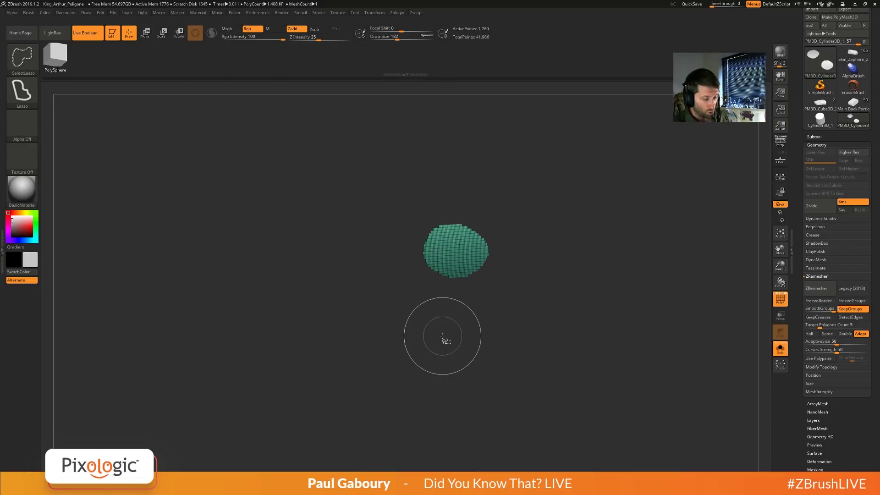
key("ctrl+shift+x")
key("ctrl+shift+x")
key("ctrl+shift+x")
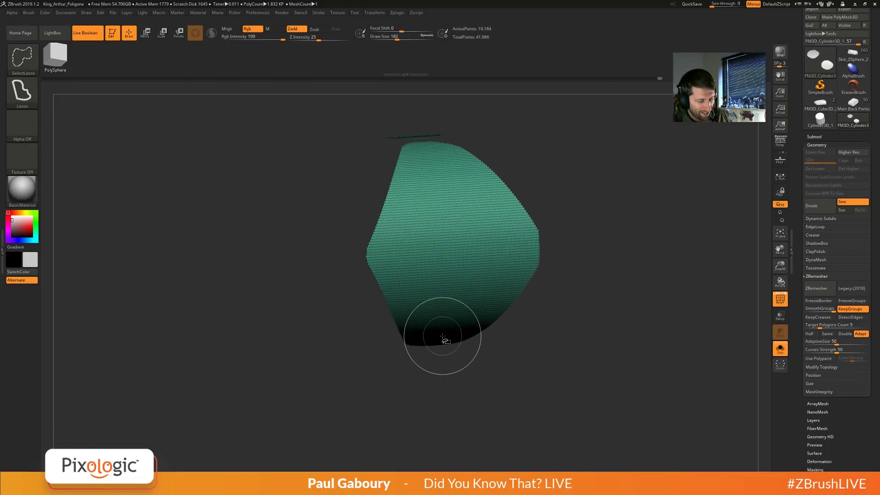
Shrink the enlarged visible region back to a small round patch.
key("ctrl+shift+s")
key("ctrl+shift+s")
key("ctrl+shift+s")
key("ctrl+shift+s")
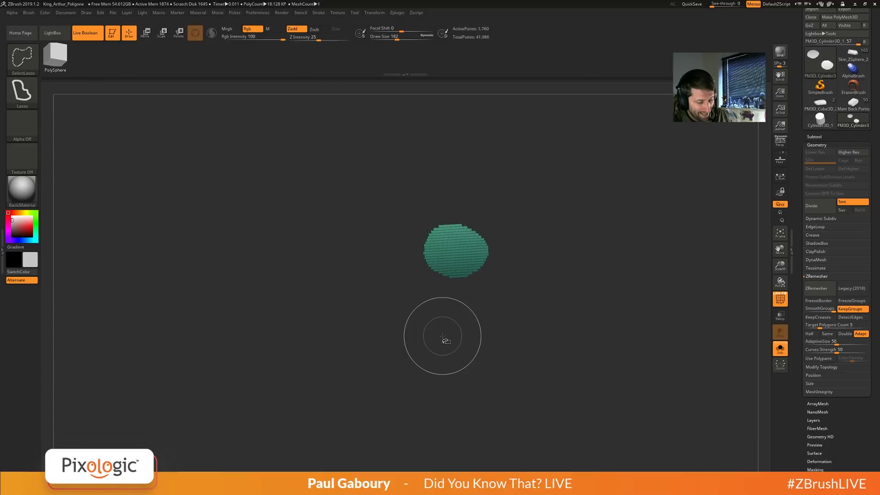
Grow the small patch again until it covers most of the curved side and part of the far cap.
key("ctrl+shift+x")
key("ctrl+shift+x")
key("ctrl+shift+x")
key("ctrl+shift+x")
key("ctrl+shift+x")
key("ctrl+shift+x")
key("ctrl+shift+x")
key("ctrl+shift+x")
key("ctrl+shift+x")
key("ctrl+shift+x")
key("ctrl+shift+x")
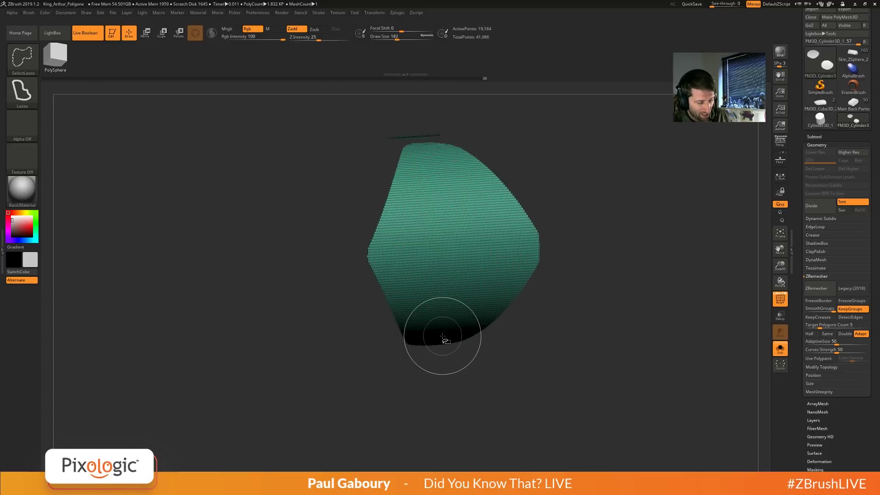
key("ctrl+shift+x")
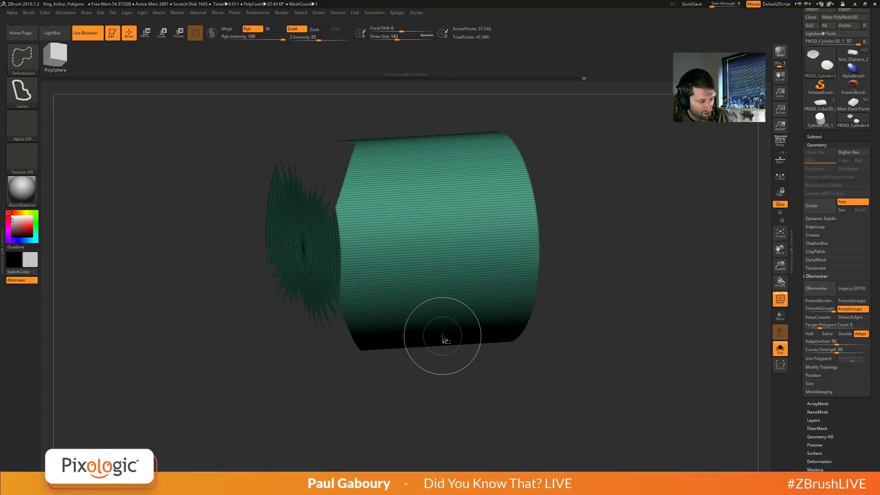
Shrink the visible region away from the caps so only part of the curved side is shown.
key("ctrl+shift+s")
key("ctrl+shift+s")
key("ctrl+shift+s")
key("ctrl+shift+s")
key("ctrl+shift+s")
key("ctrl+shift+s")
key("ctrl+shift+s")
key("ctrl+shift+s")
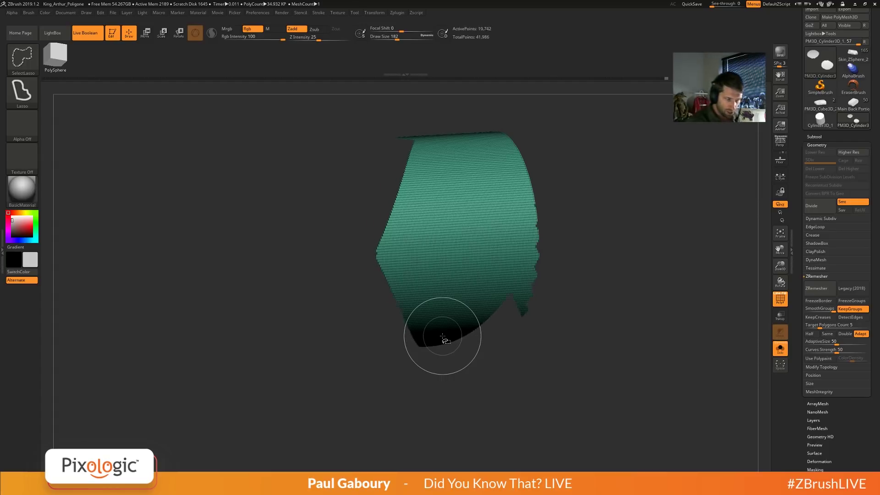
Shrink the visible region of the curved side to a tiny sliver and restore the whole cylinder.
key("ctrl+shift+s")
key("ctrl+shift+s")
key("ctrl+shift+s")
key("ctrl+shift+s")
key("ctrl+shift+s")
key("ctrl+shift+s")
key("ctrl+shift+s")
key("ctrl+shift+s")
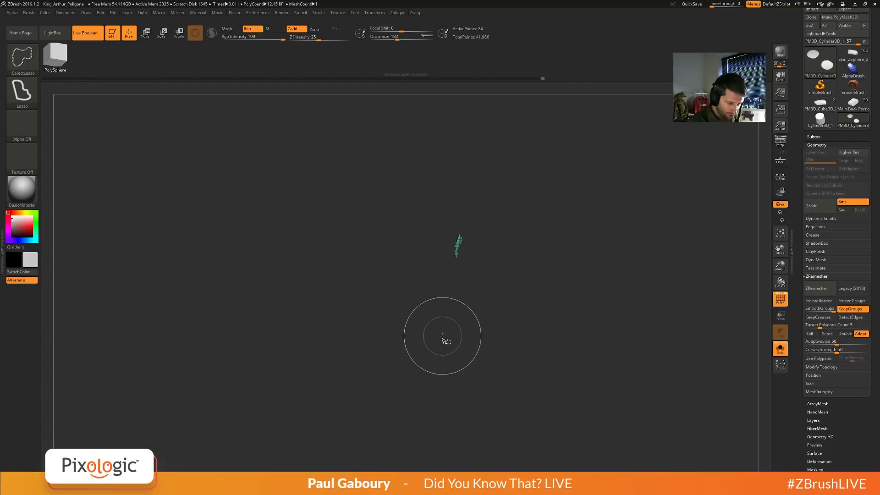
left_click(569, 341, "ctrl+shift")
left_click_drag(576, 338, 550, 341)
Isolate the lower far corner of the cylinder with the Visibility options open, and reduce it to its outer ring.
left_click(818, 145)
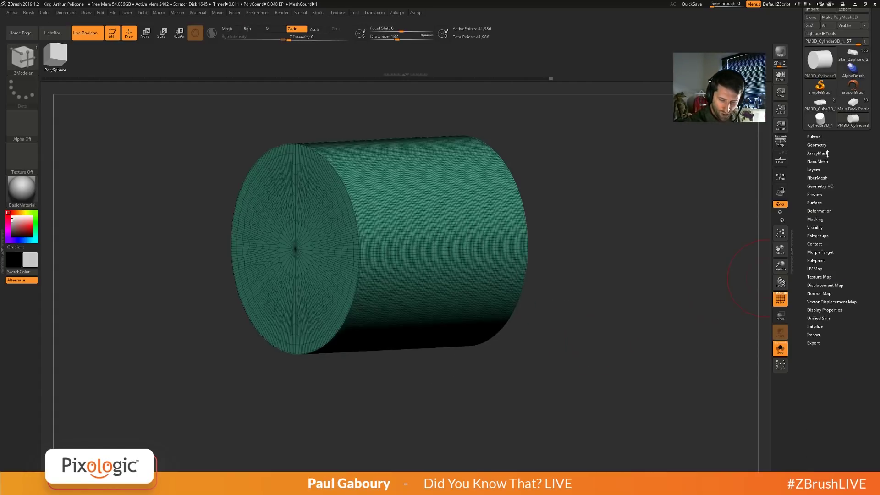
key("shift")
left_click(815, 227)
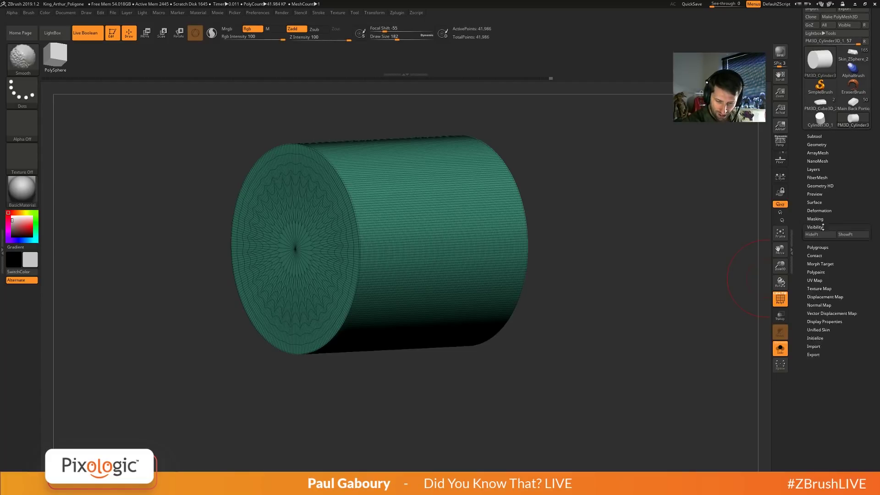
left_click_drag(560, 342, 491, 251, "ctrl+shift")
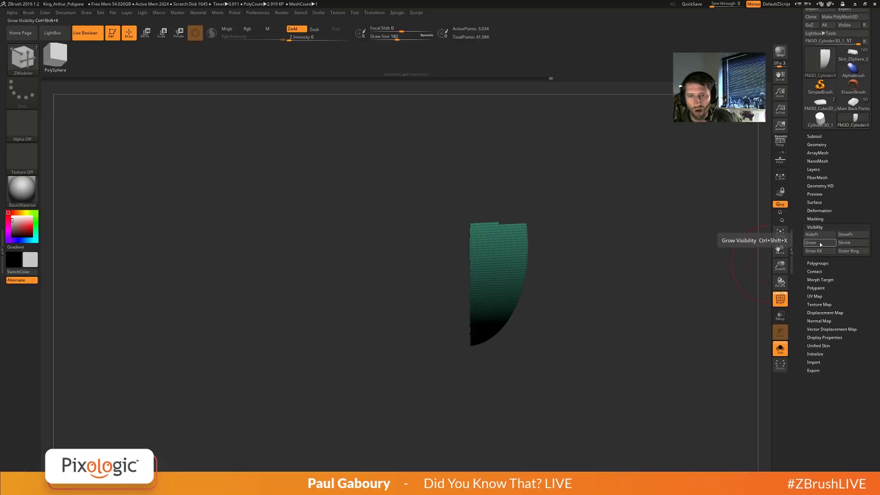
left_click(855, 255)
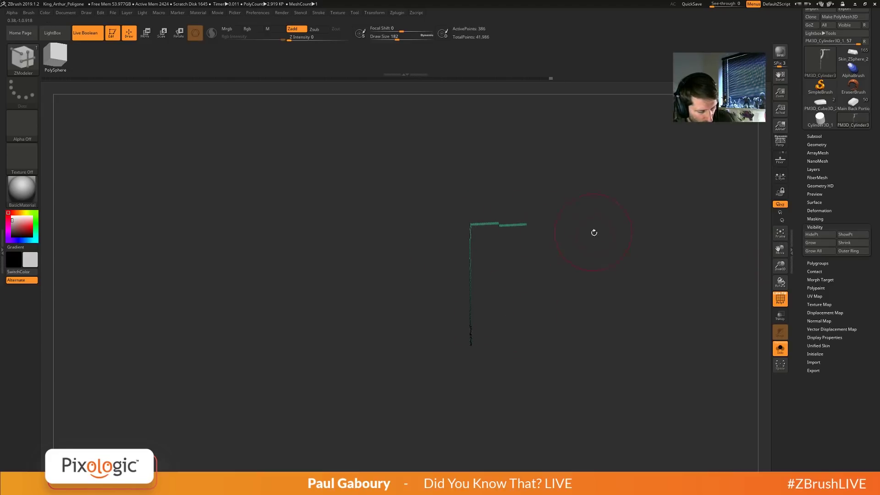
left_click_drag(593, 232, 599, 285)
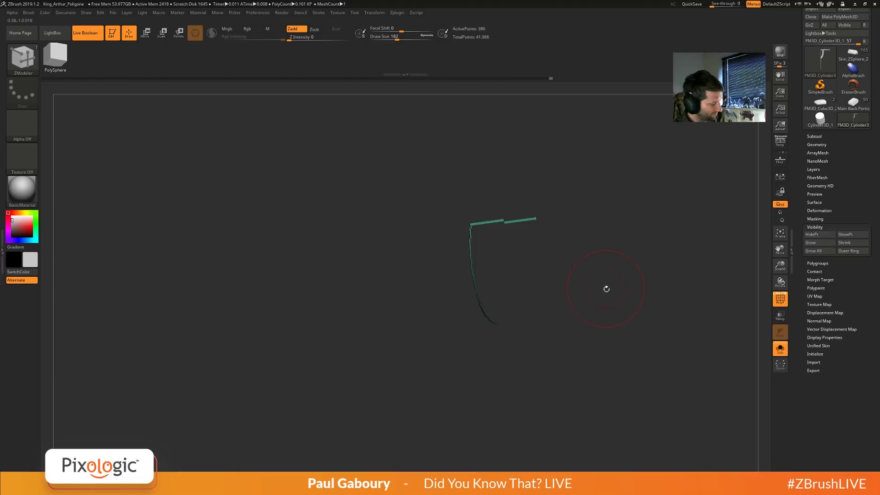
left_click(615, 292, "ctrl+shift")
Isolate a narrow band around the cylinder's middle, keep only its outer rings, and give them their own polygroup.
left_click_drag(623, 310, 616, 298, "shift")
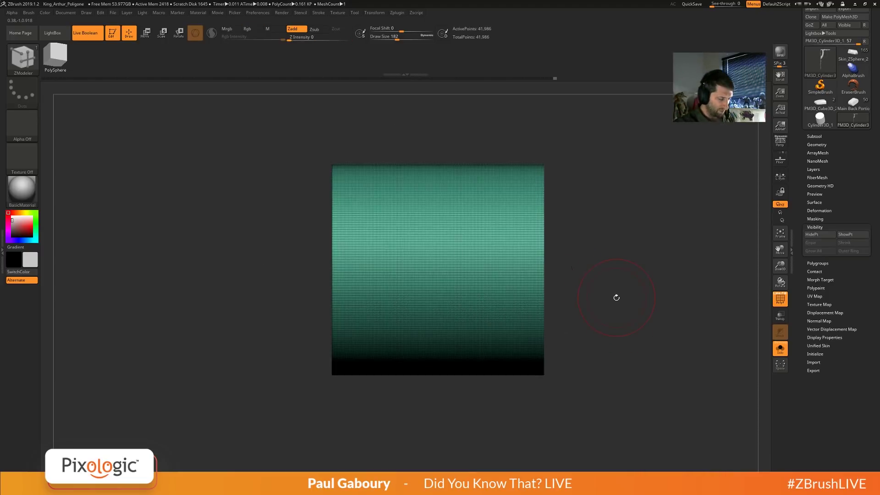
left_click_drag(414, 140, 477, 385, "ctrl+shift")
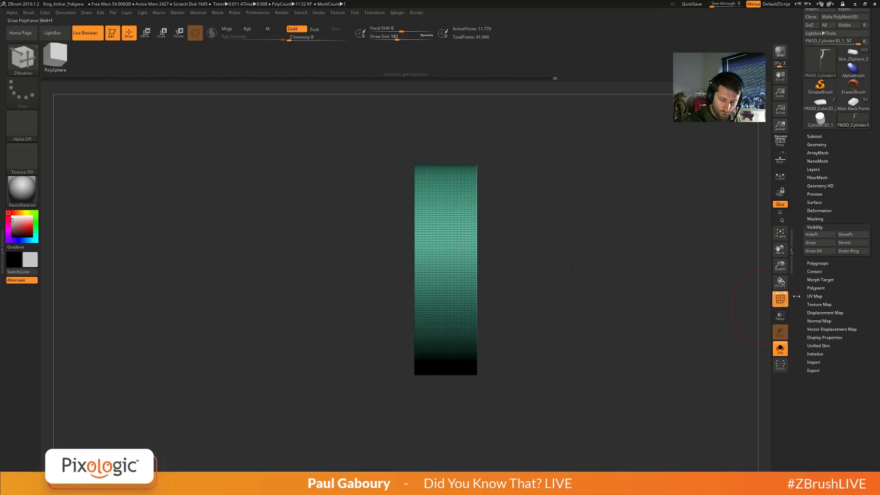
left_click(848, 251)
mouse_move(609, 362)
left_mouse_down()
mouse_move(578, 376)
mouse_move(632, 381)
mouse_move(652, 373)
mouse_move(623, 382)
left_mouse_up()
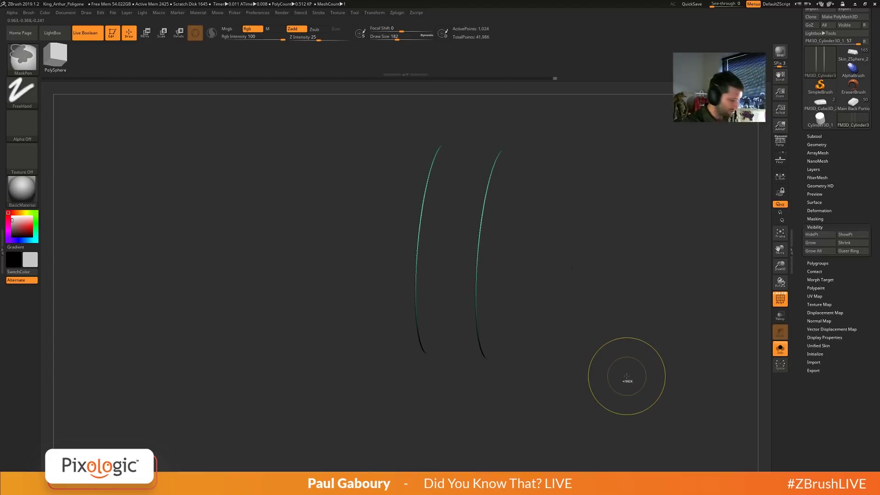
left_click(626, 380, "ctrl+shift")
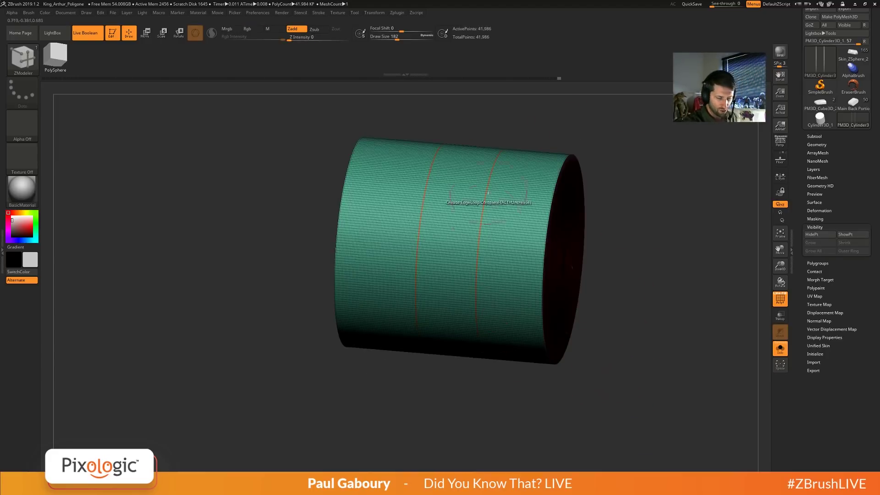
Grow the two isolated rings twice and assign the widened bands a new polygroup on the full cylinder.
left_click(541, 402, "ctrl+shift")
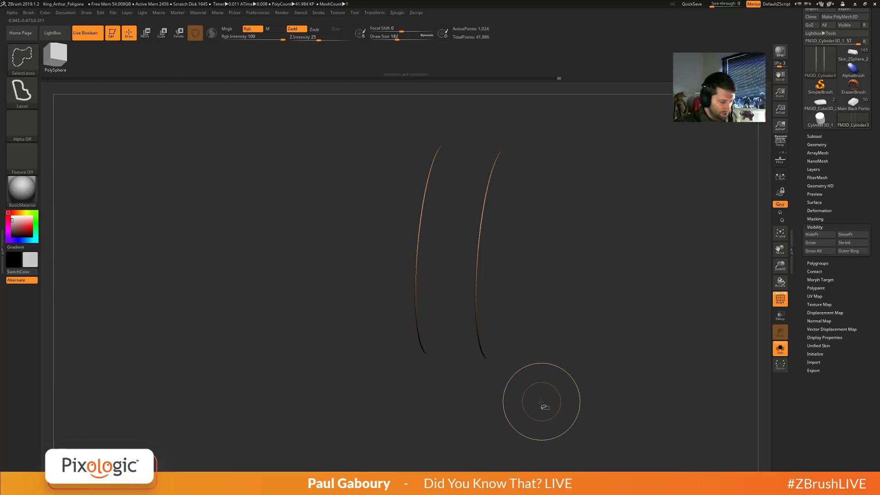
key("ctrl+shift+x")
key("ctrl+shift+x")
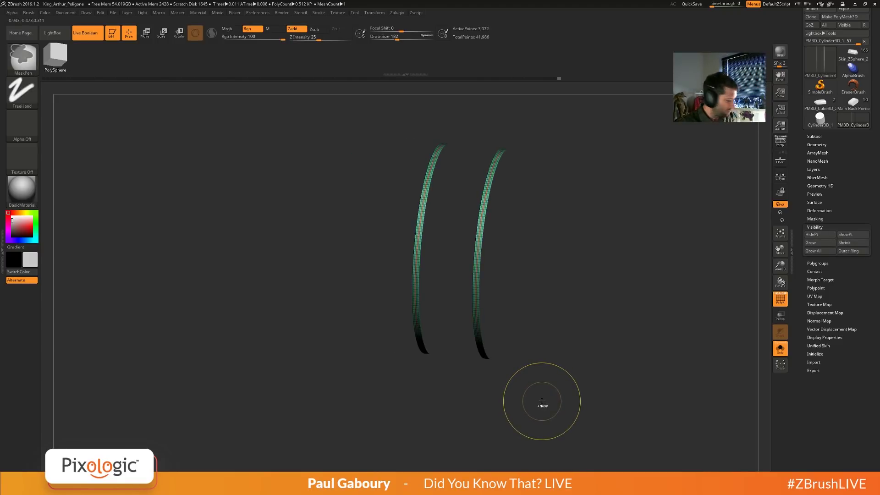
key("ctrl+w")
left_click(541, 402, "ctrl+shift")
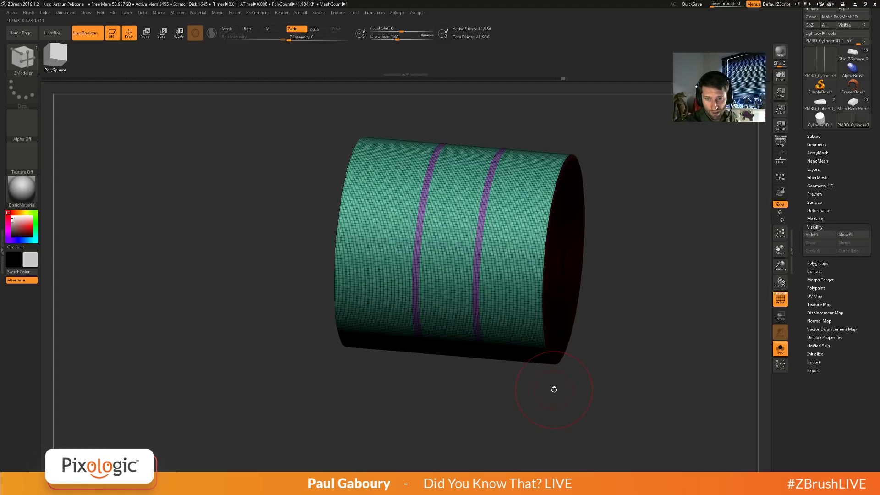
mouse_move(562, 383)
right_mouse_down("shift")
mouse_move(573, 373)
mouse_move(567, 366)
mouse_move(572, 378)
right_mouse_up("shift")
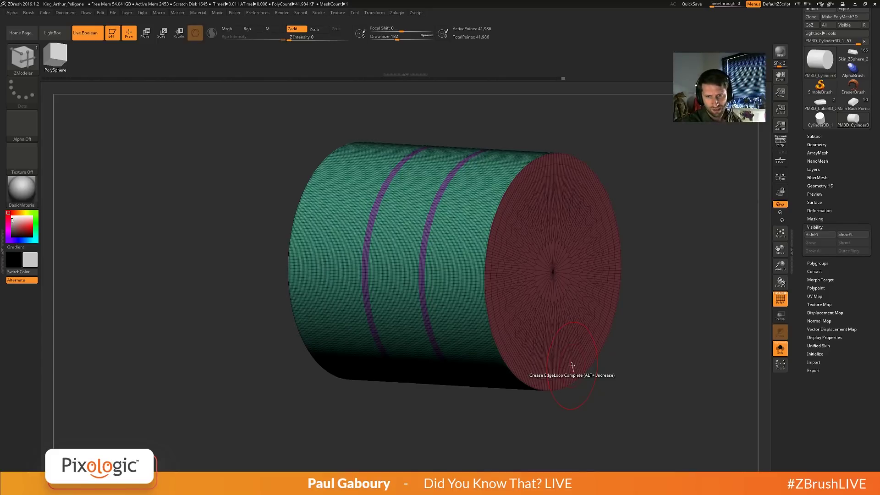
right_click_drag(588, 373, 595, 377)
left_click_drag(632, 409, 543, 304, "ctrl+shift")
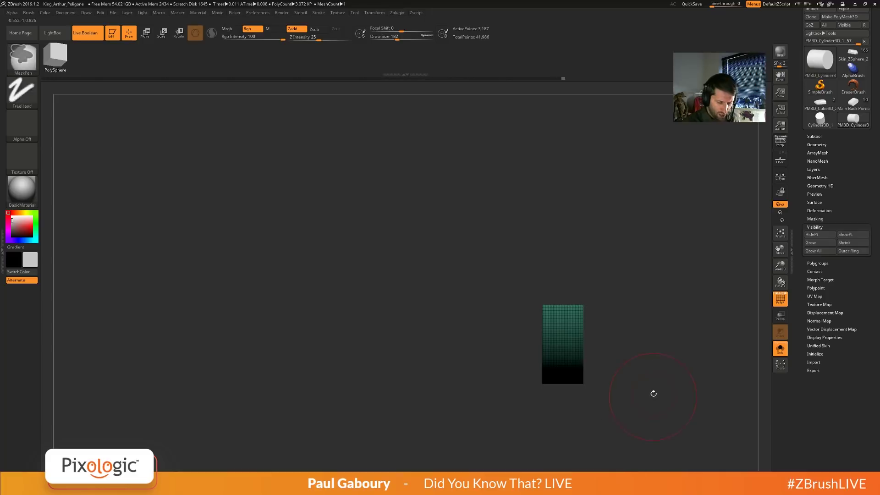
left_click(655, 393, "ctrl+shift")
Choose the IMM ModelKit insert brush and place the Circular_4 part on the cylinder's curved side beside the purple bands.
left_click_drag(656, 392, 604, 391, "alt")
key("b")
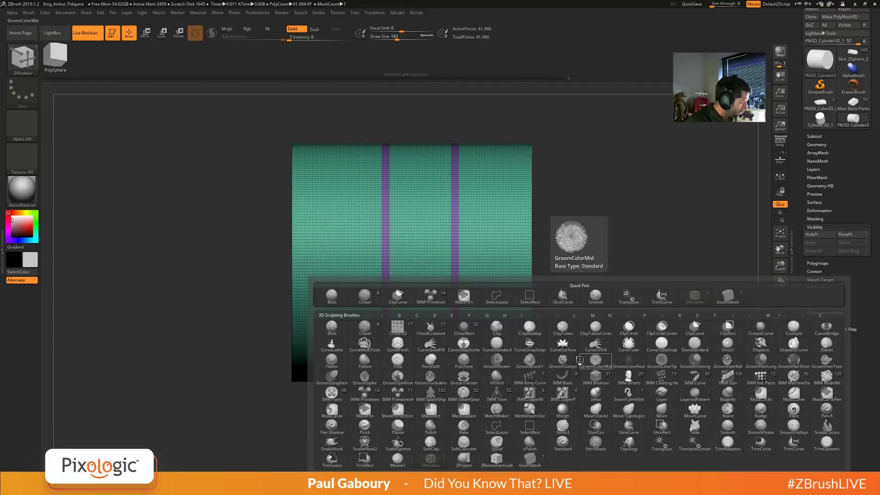
key("i")
left_click(817, 379)
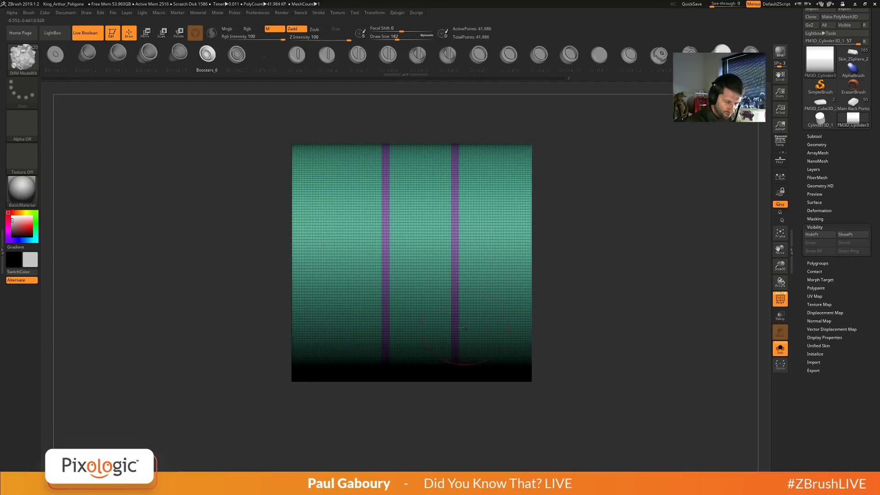
left_click(388, 56)
left_click_drag(338, 236, 368, 290)
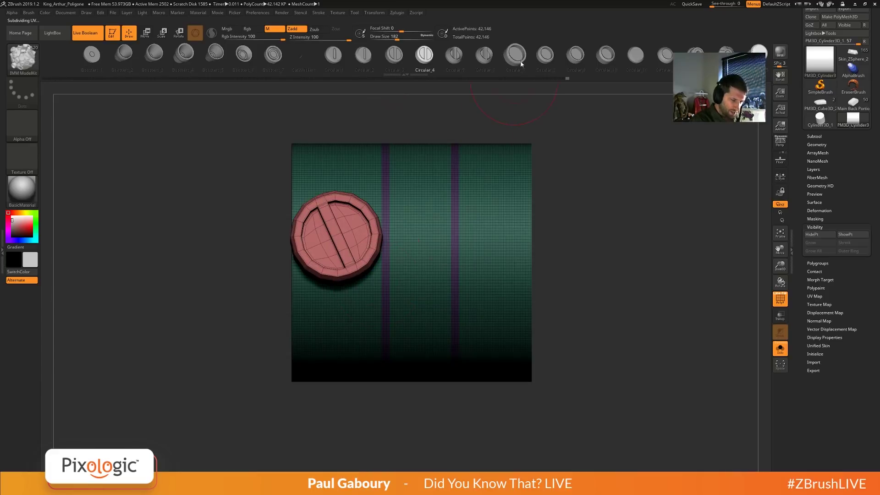
Insert four more model-kit parts around the cylinder, including Circular_10 on its upper edge and Boosters_7 on the flat cap.
left_click(517, 60)
left_click_drag(509, 293, 522, 323)
left_click(608, 55)
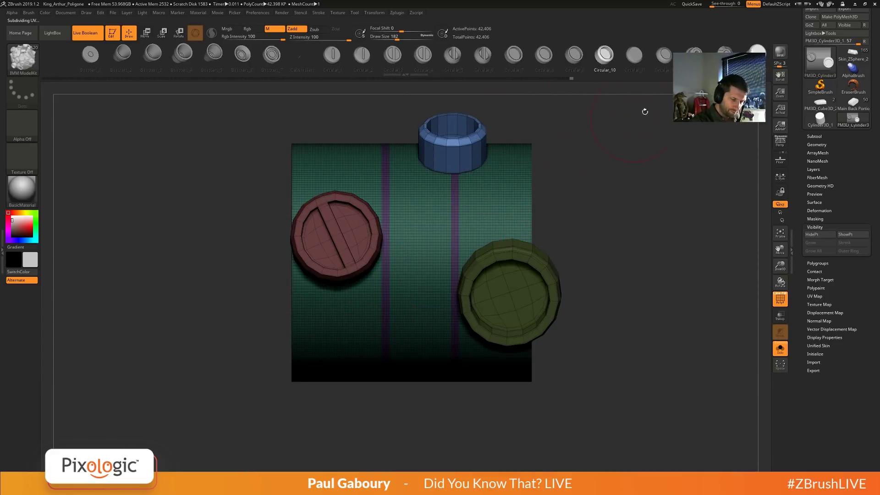
left_click(722, 55)
left_click_drag(369, 365, 506, 438)
left_click(270, 55)
left_click_drag(343, 188, 366, 215)
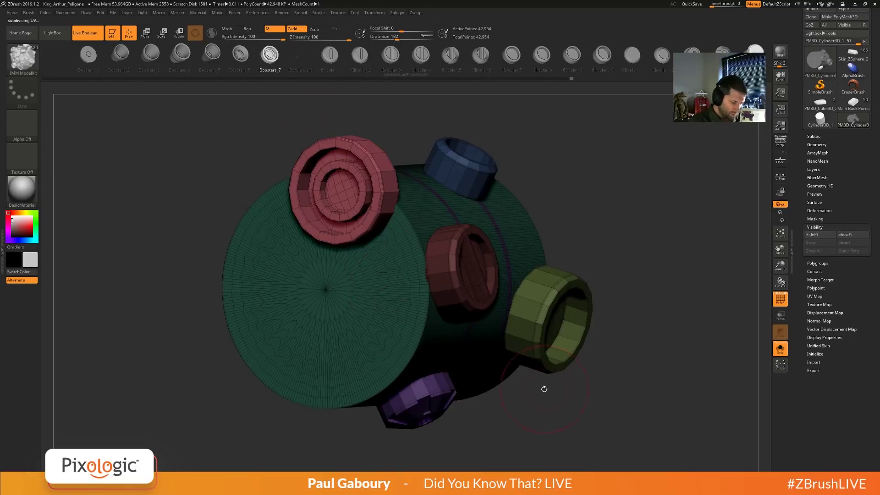
Clear the mask to regroup the cylinder and inserted parts as one polygroup, and set the draw size to 149.
left_click_drag(544, 389, 565, 432, "ctrl")
key("ctrl+w")
right_click_drag(568, 422, 536, 398, "ctrl")
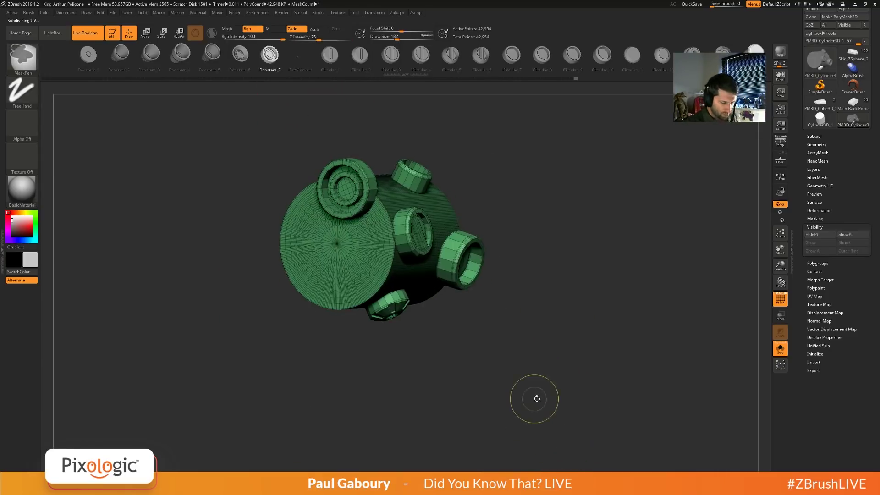
mouse_move(537, 399)
left_mouse_down()
mouse_move(499, 391)
mouse_move(496, 380)
left_mouse_up()
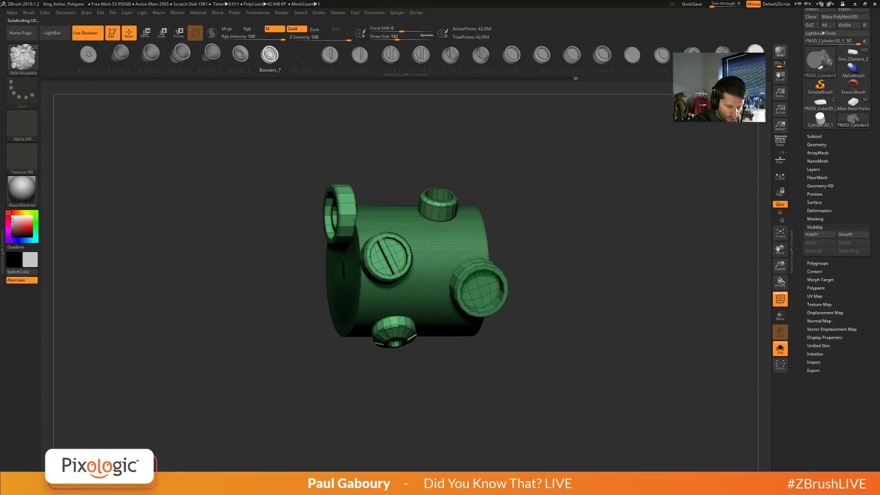
key("s")
left_click_drag(508, 185, 499, 183)
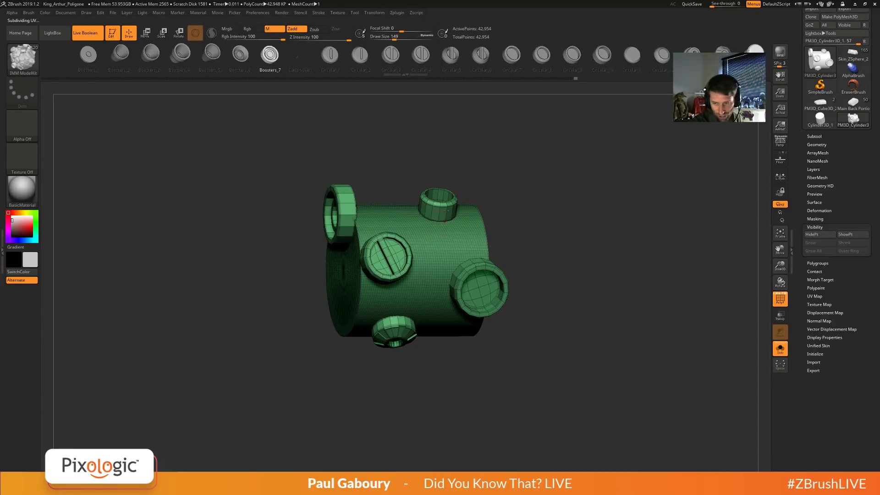
Isolate a single face of the upper ring part and use Grow All to show its complete geometry shell.
mouse_move(436, 225)
right_mouse_down()
mouse_move(454, 180)
mouse_move(456, 191)
right_mouse_up()
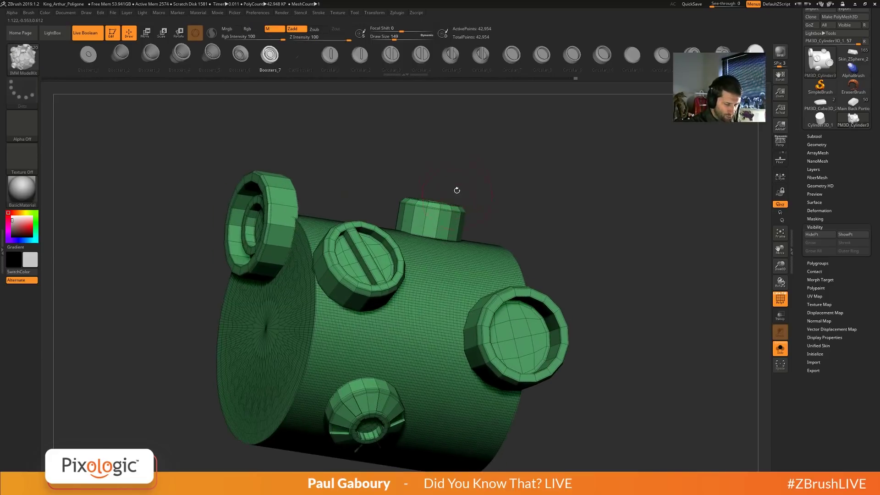
left_click_drag(456, 211, 458, 213, "ctrl+shift")
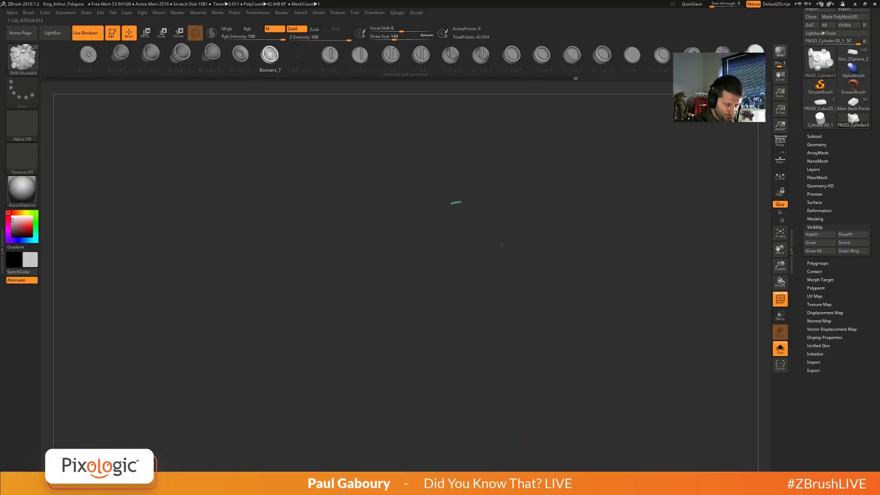
right_click_drag(488, 228, 455, 185, "ctrl")
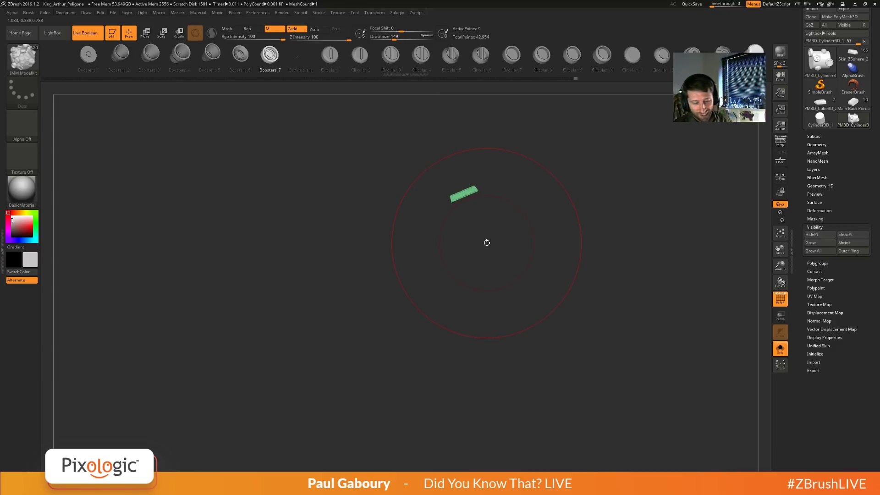
left_click(810, 252)
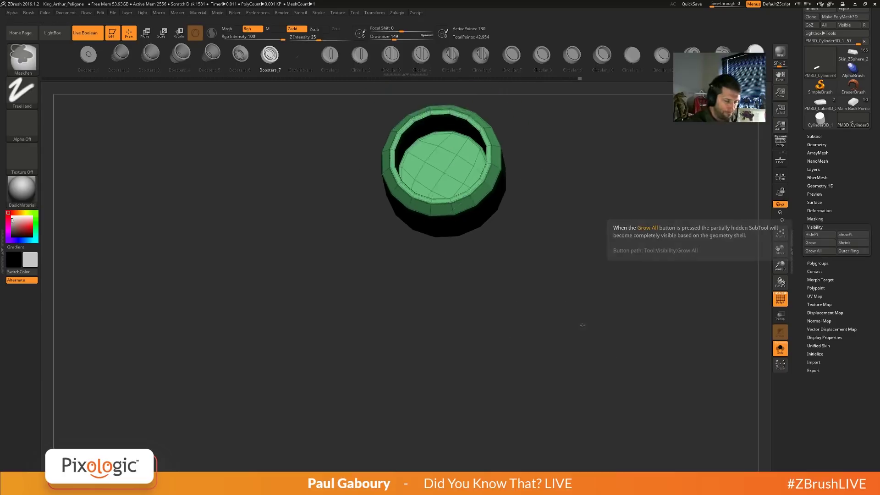
mouse_move(581, 326)
left_mouse_down()
mouse_move(524, 363)
mouse_move(524, 315)
left_mouse_up()
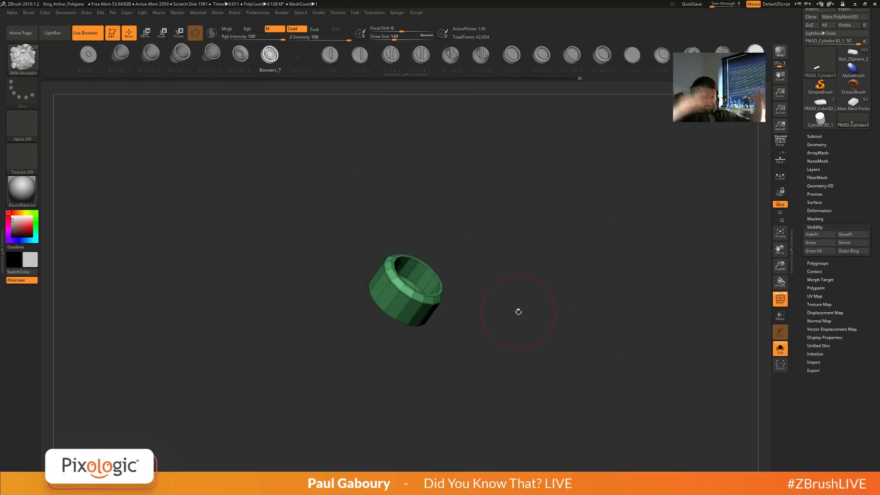
Assign the isolated ring part new polygroups repeatedly to cycle its group colour.
key("ctrl")
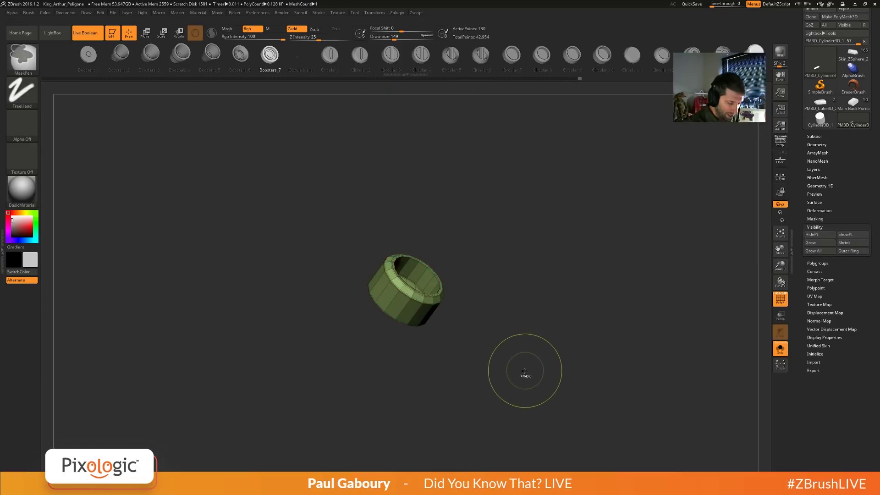
key("ctrl+w")
key("ctrl+w")
key("ctrl+w")
key("ctrl+w")
key("ctrl+w")
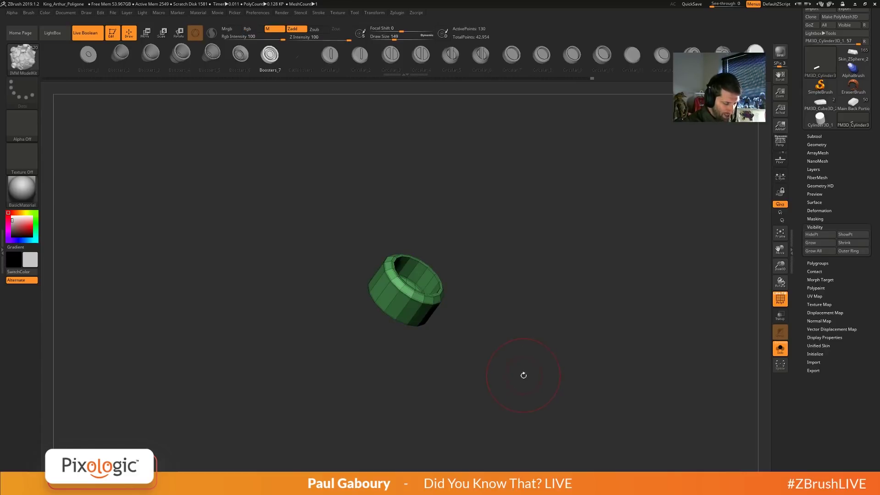
Mask everything except the upper ring part and move that part up and away from the cylinder.
key("w")
left_click(527, 382, "ctrl+shift")
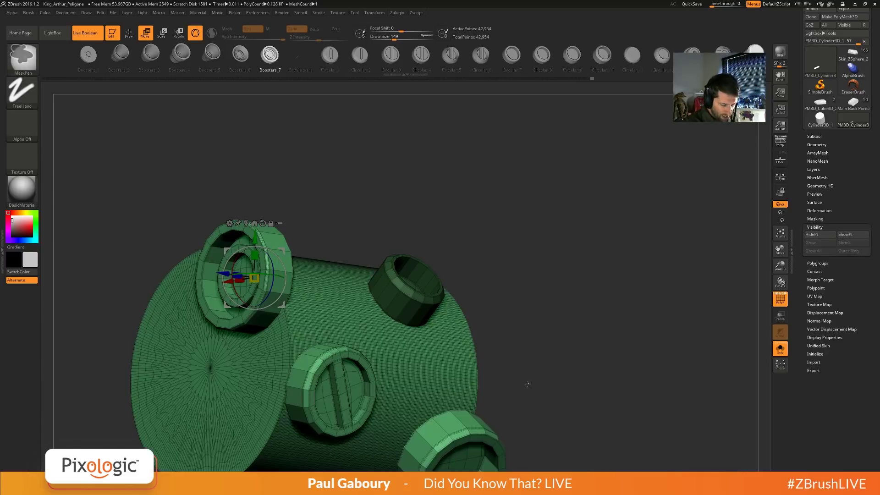
left_click(421, 275, "alt")
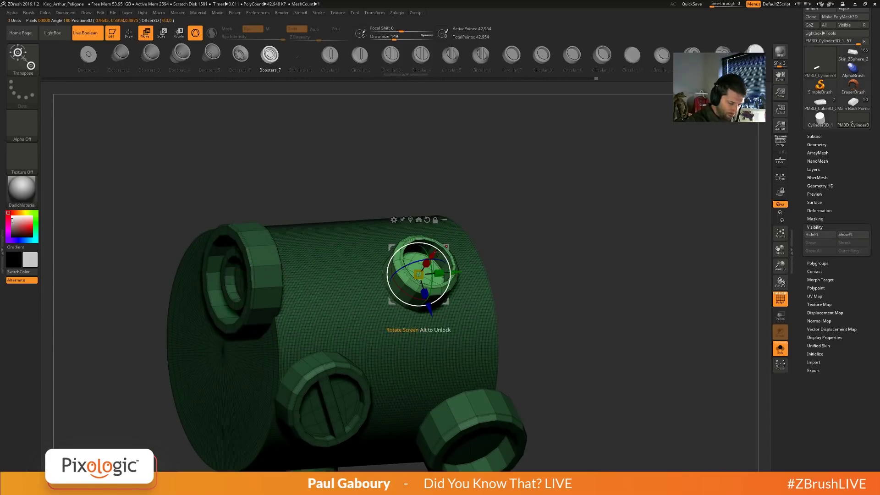
left_click_drag(433, 253, 495, 171)
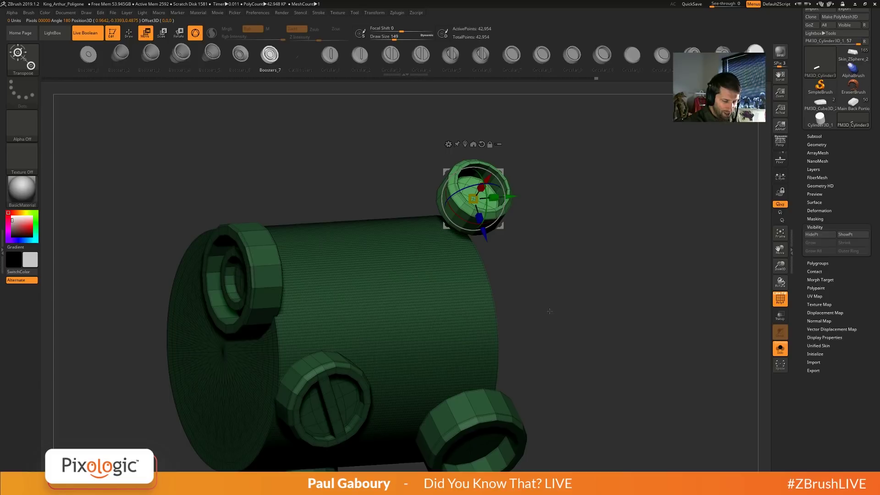
Turn the masked cylinder and remaining parts into their own polygroup with the mask cleared, and return to Draw mode.
key("ctrl")
left_click_drag(548, 312, 564, 307)
left_click_drag(524, 360, 521, 334, "alt")
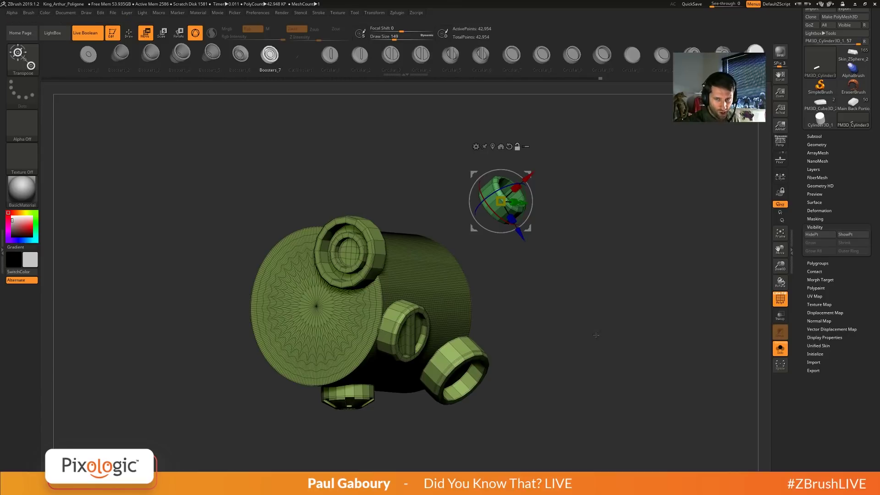
mouse_move(596, 335)
left_mouse_down()
mouse_move(602, 324)
mouse_move(589, 337)
mouse_move(587, 329)
left_mouse_up()
key("q")
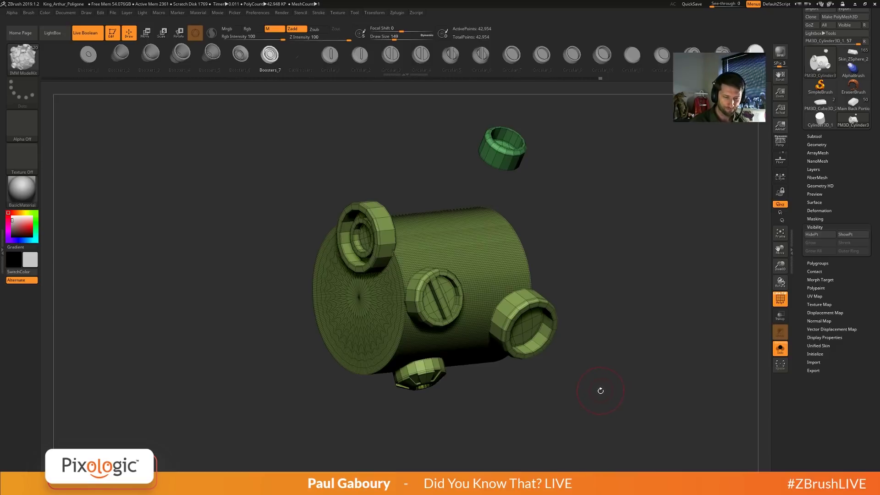
Switch to the Cube3D primitive and convert it to a PolyMesh3D.
left_click(823, 68)
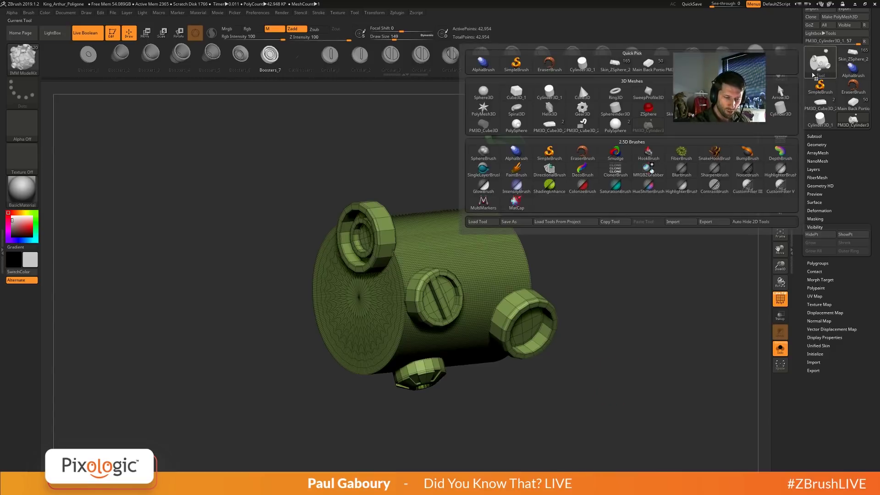
left_click(517, 108)
scroll(852, 147, "up", 2)
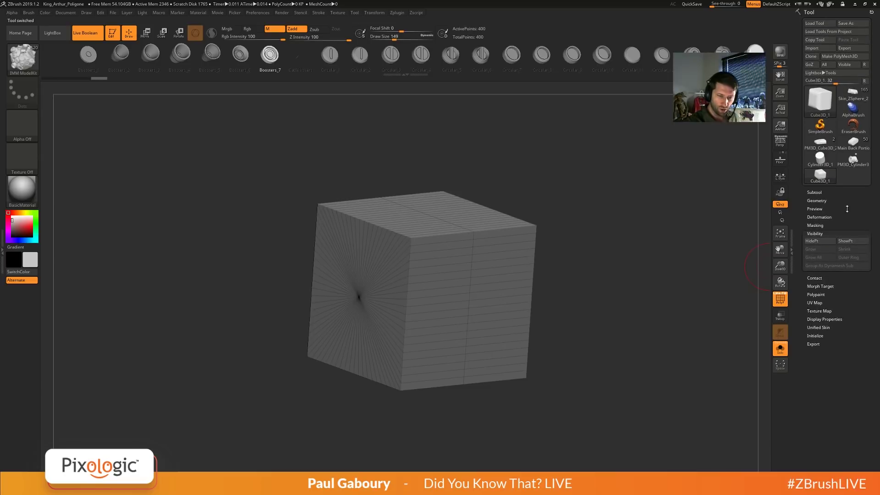
left_click(846, 36)
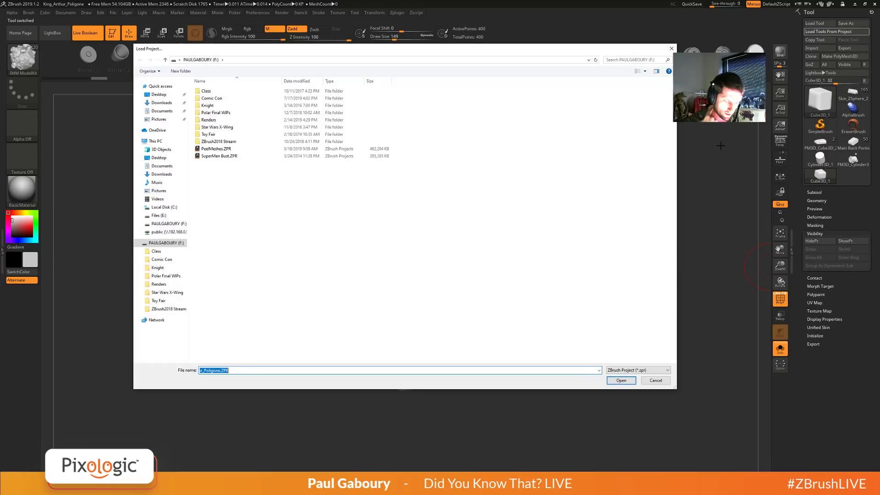
key("Return")
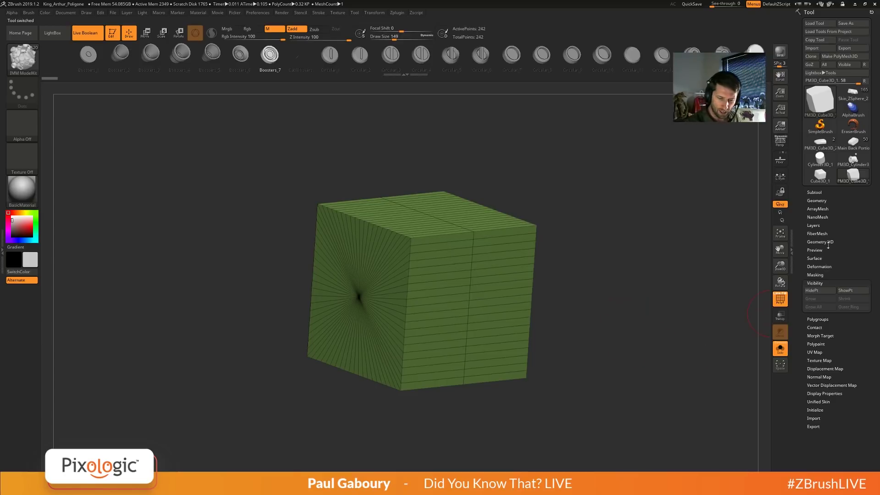
ZRemesh the cube with Target Polygons Count 5, shift it aside and drop a snapshot of it on the canvas.
left_click(820, 201)
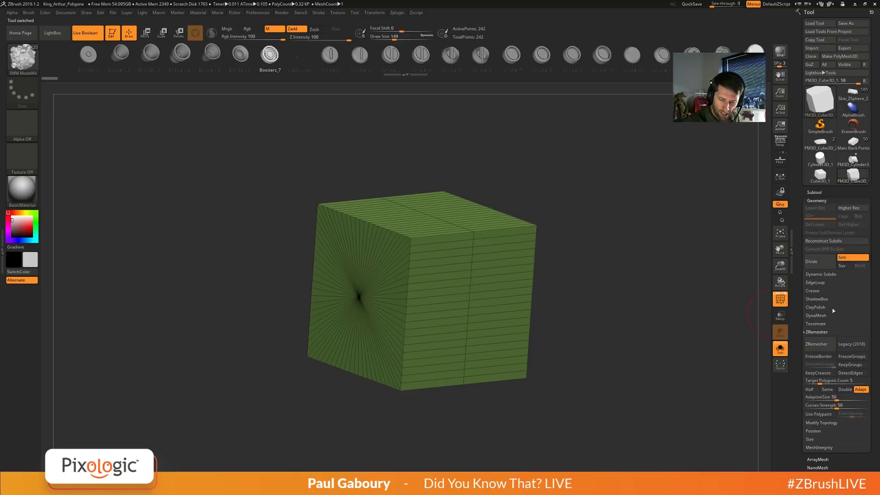
left_click(812, 347)
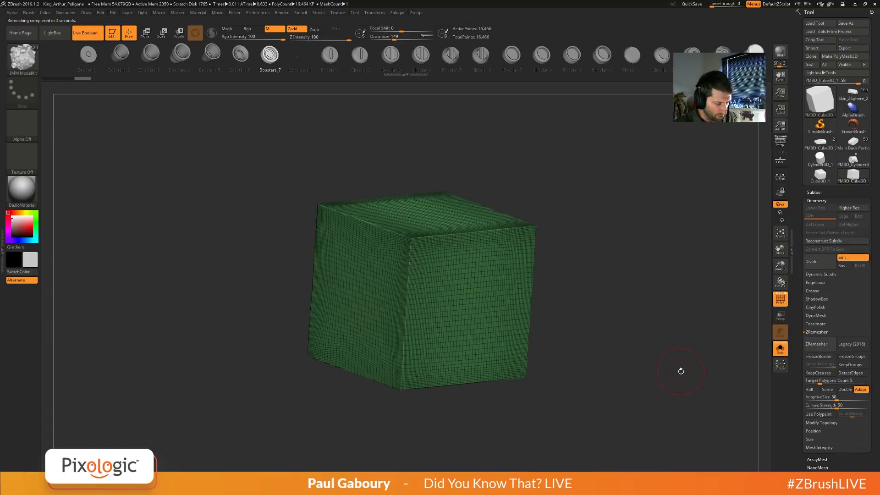
left_click_drag(681, 371, 688, 399)
key("shift+s")
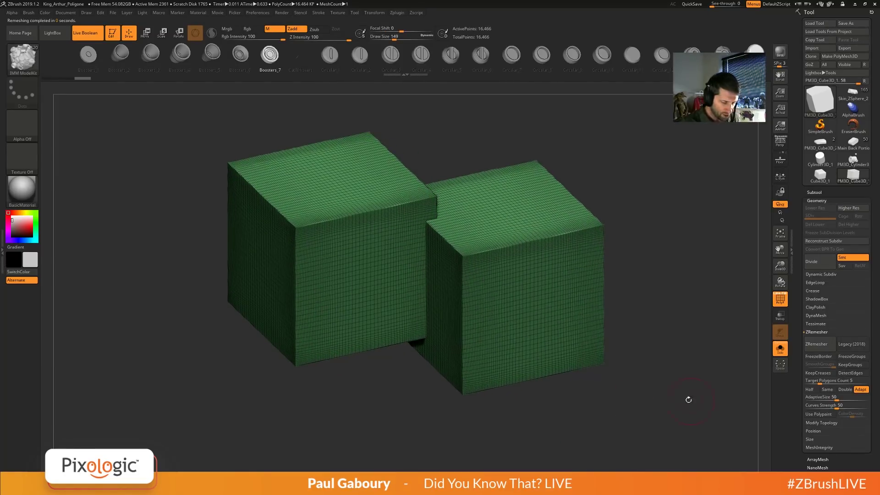
Undo the live cube's remesh, move it clear of the snapshot and ZRemesh it again with DetectEdges enabled.
key("ctrl+z")
left_click_drag(598, 399, 654, 405, "alt")
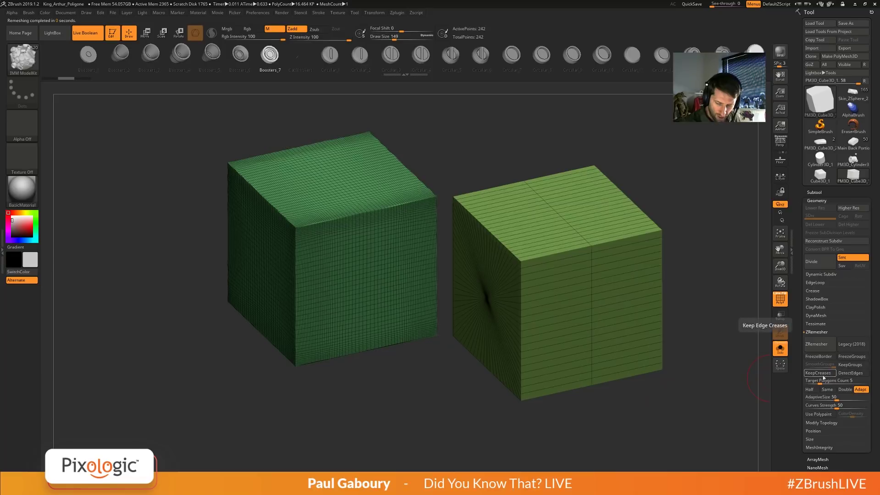
left_click(851, 373)
left_click(816, 343)
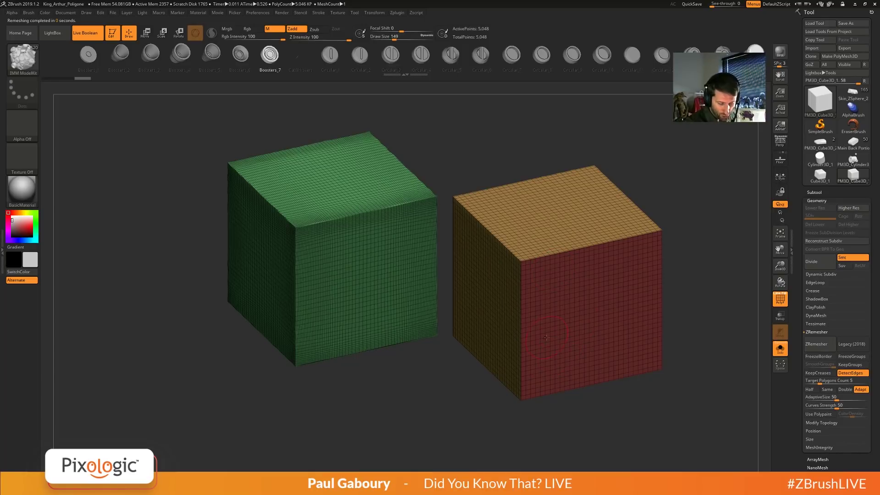
Isolate the front and top face polygroups of the remeshed cube one at a time, restoring full visibility after each.
left_click(581, 341, "ctrl+shift")
left_click(547, 409, "ctrl+shift")
left_click(557, 230, "ctrl+shift")
left_click(484, 433, "ctrl+shift")
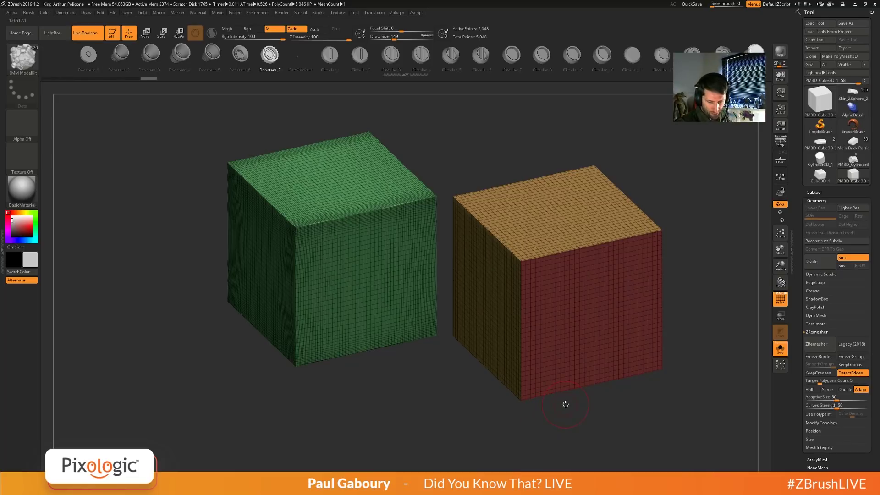
Undo the visibility changes and the edge-detecting remesh to get the original cube topology back.
key("ctrl+z")
key("ctrl+z")
key("ctrl+z")
key("ctrl+z")
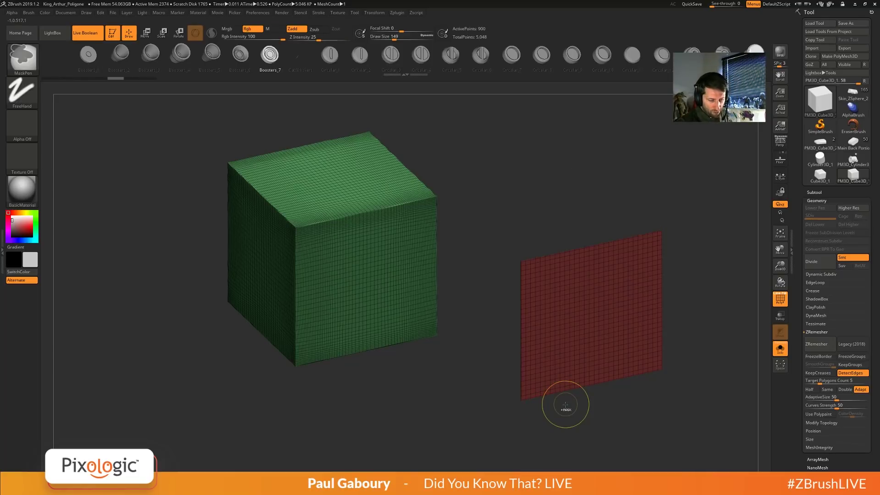
key("ctrl+z")
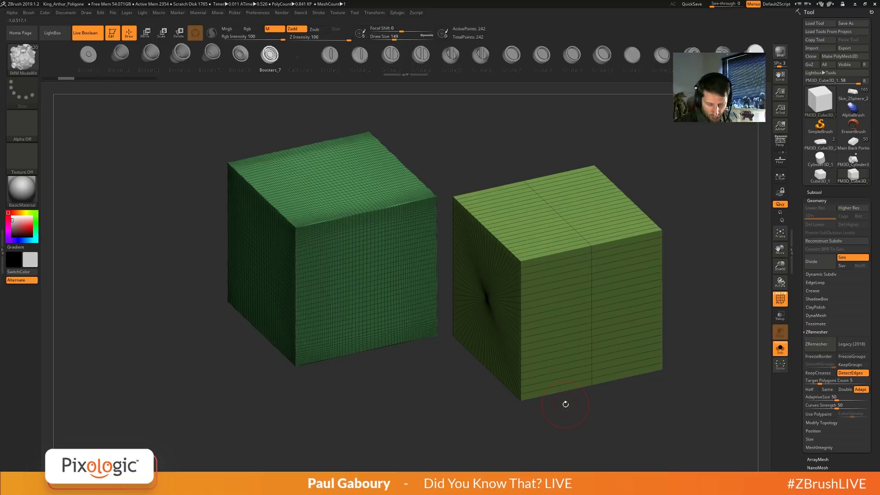
Set Target Polygons Count to 1 and ZRemesh the cube with edge detection.
left_click(818, 383)
type("1")
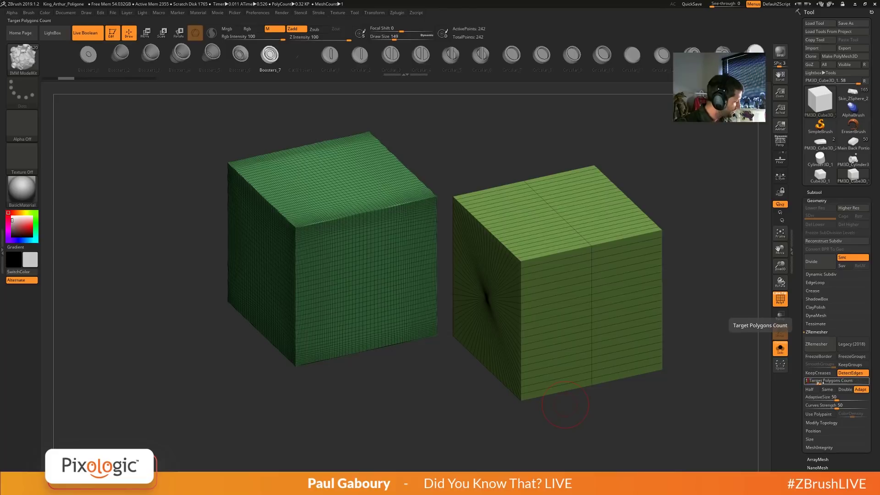
key("Return")
left_click(822, 345)
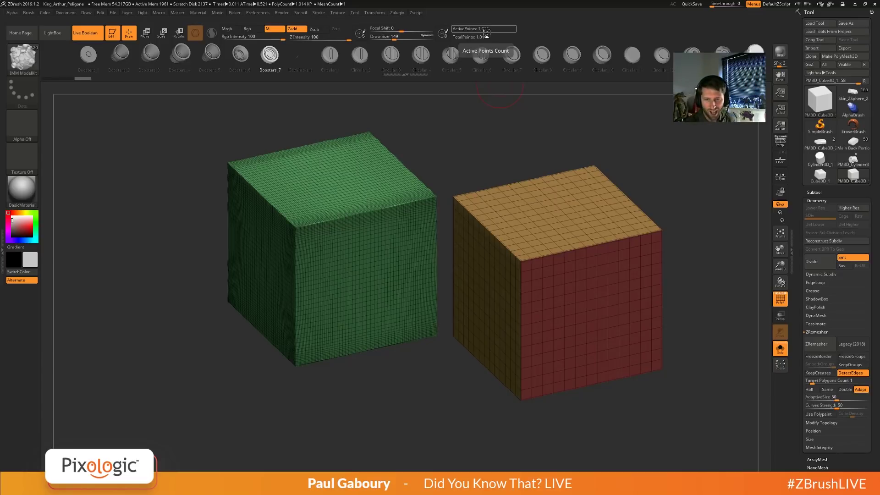
left_click_drag(638, 381, 638, 398)
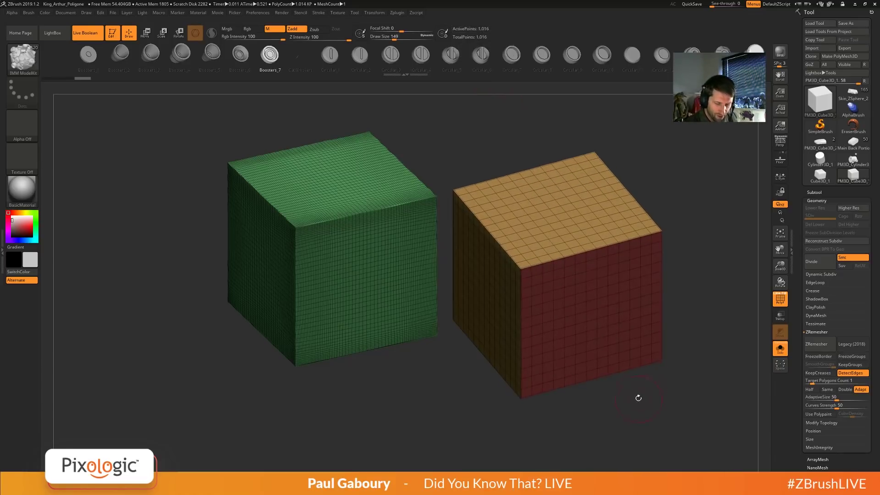
Undo the low-count remesh and ZRemesh the cube again with Target Polygons Count set to 5.
left_click(813, 381)
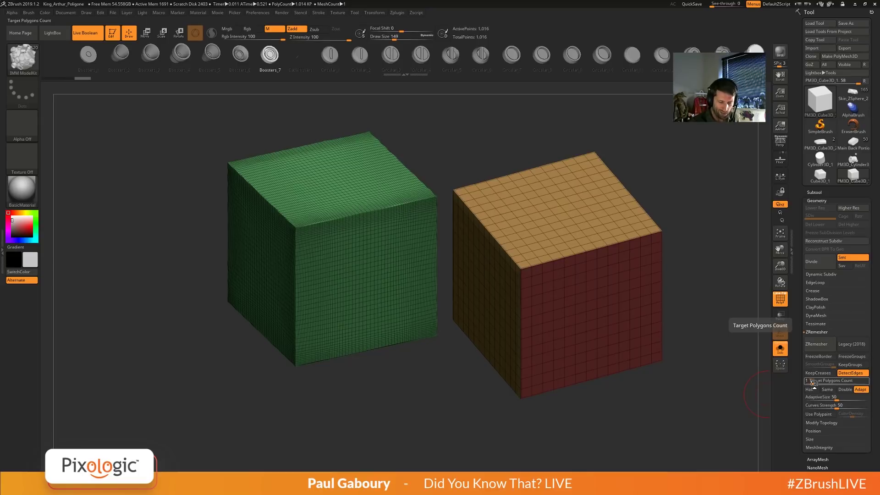
key("Return")
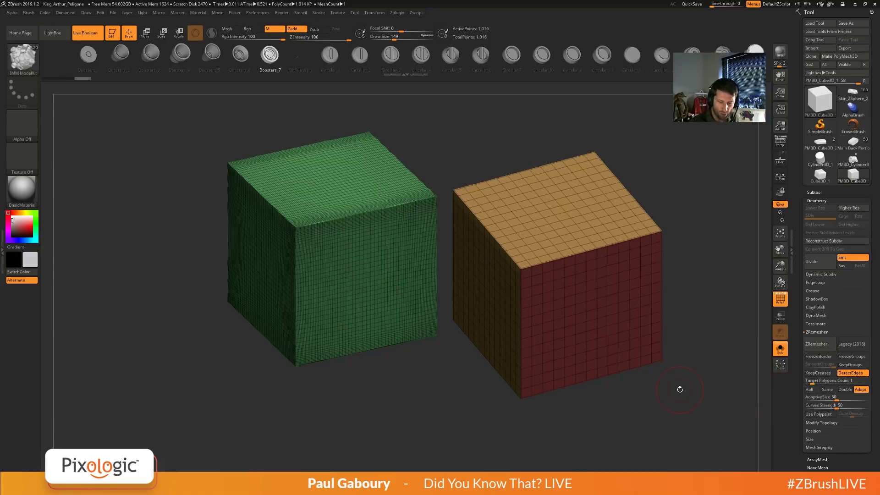
left_click(811, 381)
type("5")
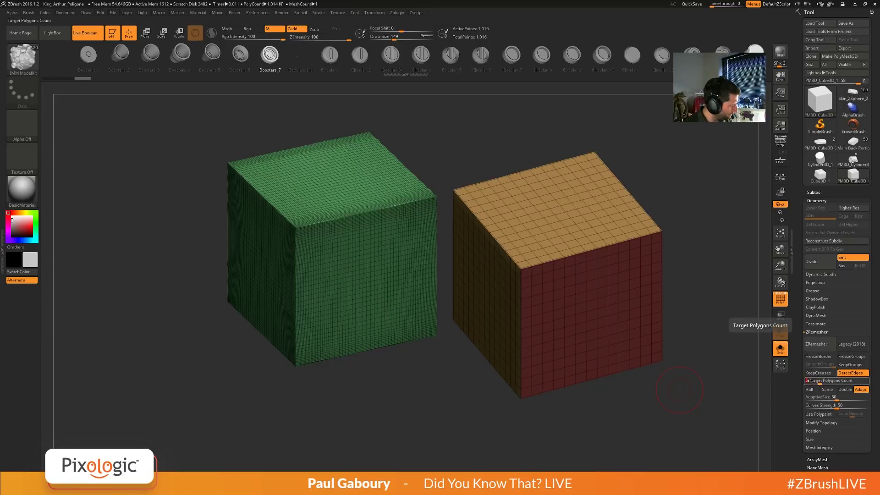
key("Return")
key("ctrl+z")
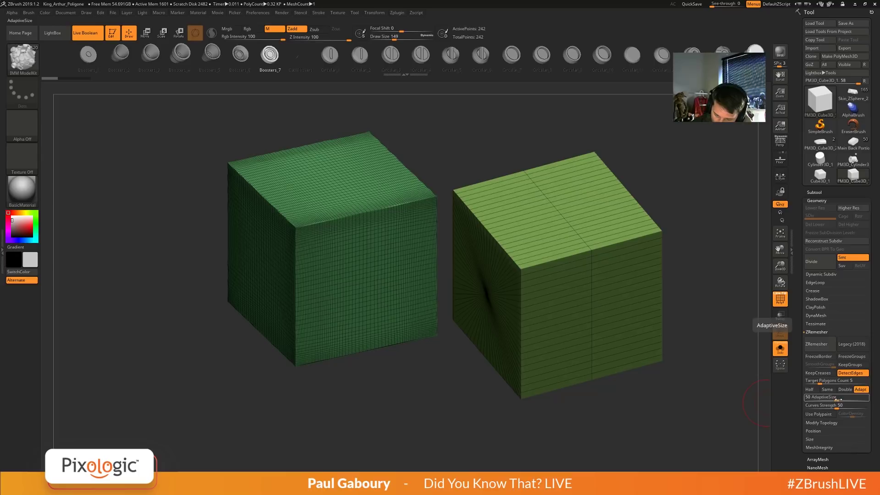
left_click(818, 345)
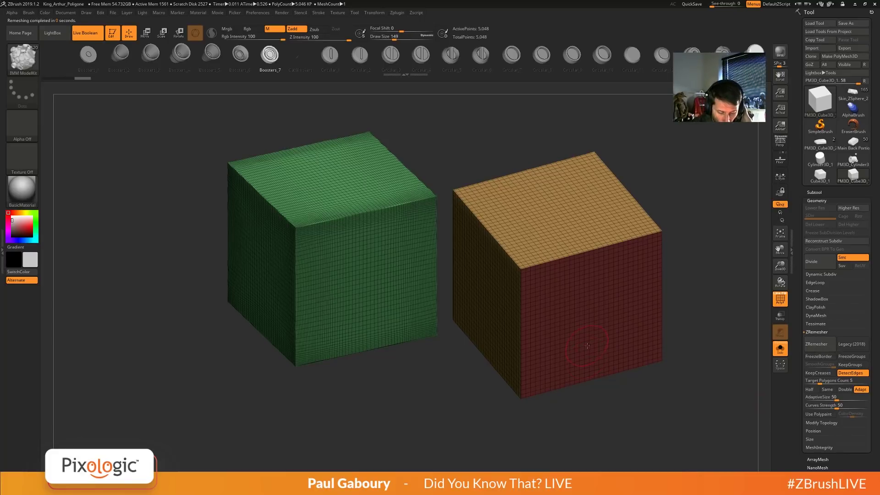
Load the DemoHead model from LightBox, clear the canvas and frame the head from the front.
mouse_move(588, 358)
right_mouse_down()
mouse_move(587, 373)
mouse_move(583, 360)
right_mouse_up()
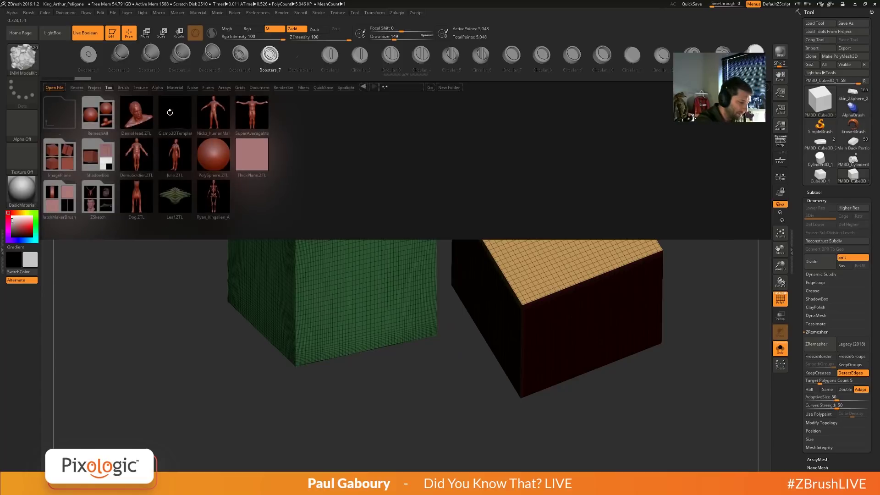
double_click(144, 111)
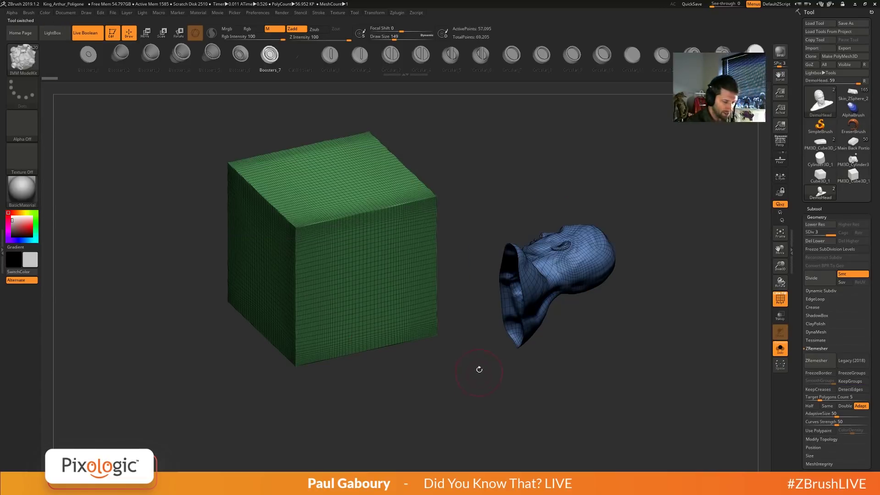
key("ctrl+n")
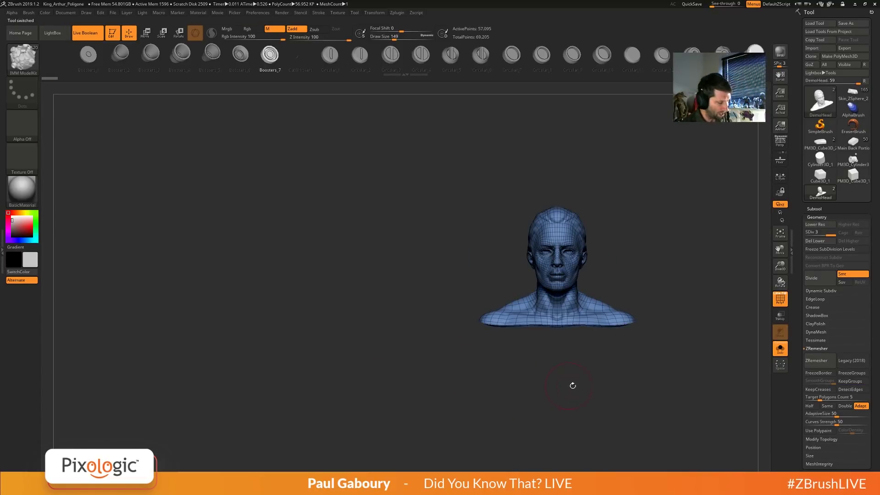
left_click_drag(593, 383, 557, 377, "alt")
key("f")
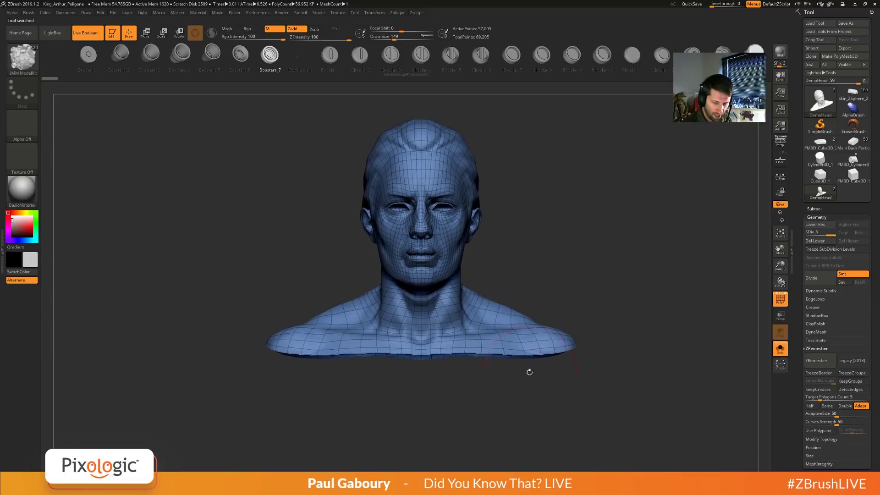
Divide the head to subdivision level 4 and turn off Project in the DynaMesh settings.
key("ctrl")
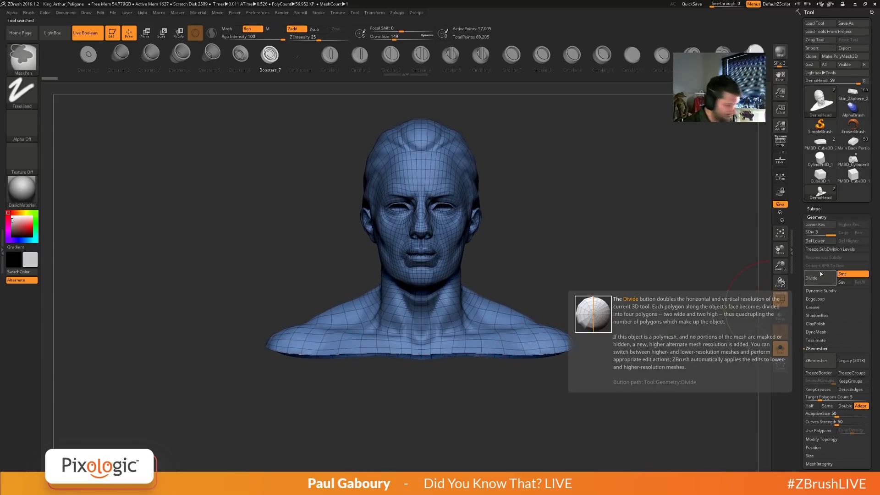
left_click(820, 277)
left_click(816, 332)
left_click(860, 348)
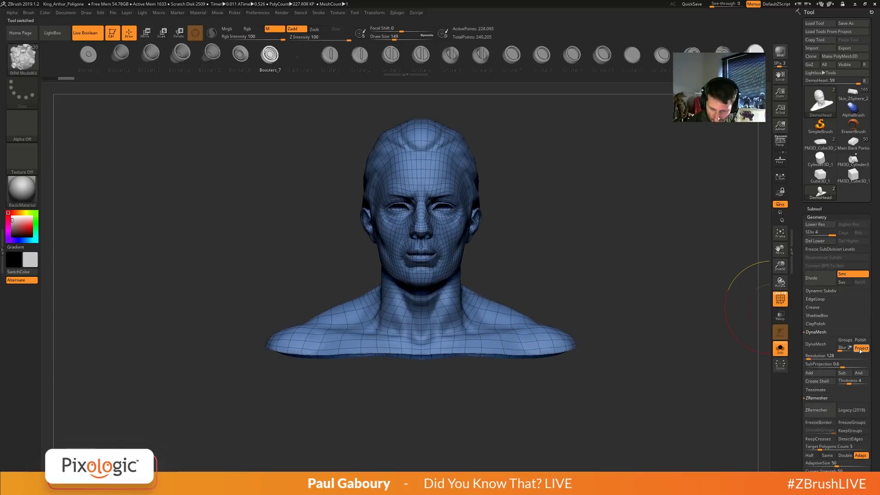
Try to DynaMesh the head at resolution 128 without freezing subdivision levels, and undo it.
left_click(816, 343)
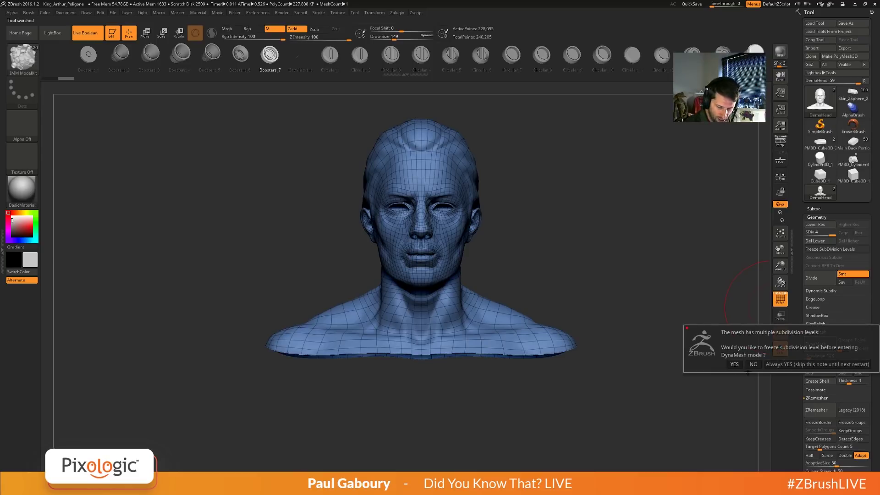
left_click(753, 364)
key("ctrl+z")
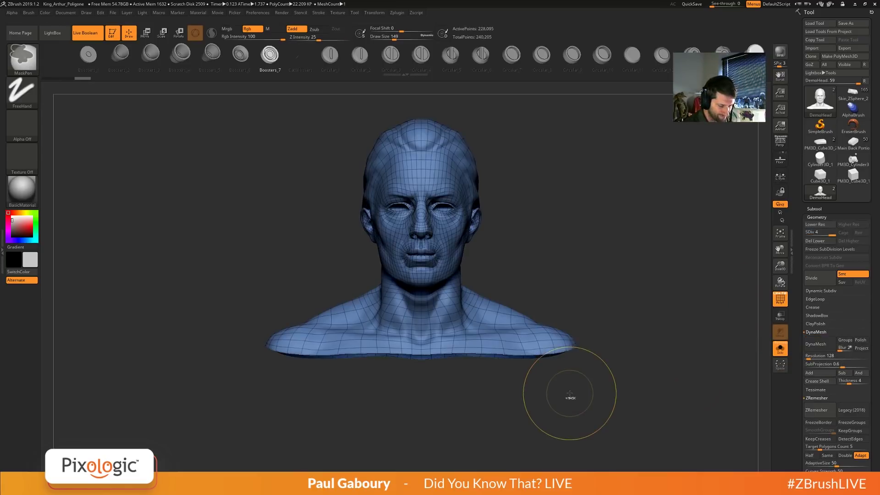
DynaMesh the head with Resolution 432 and Blur 0, and check the surface with the wireframe temporarily hidden.
left_click_drag(808, 357, 813, 358)
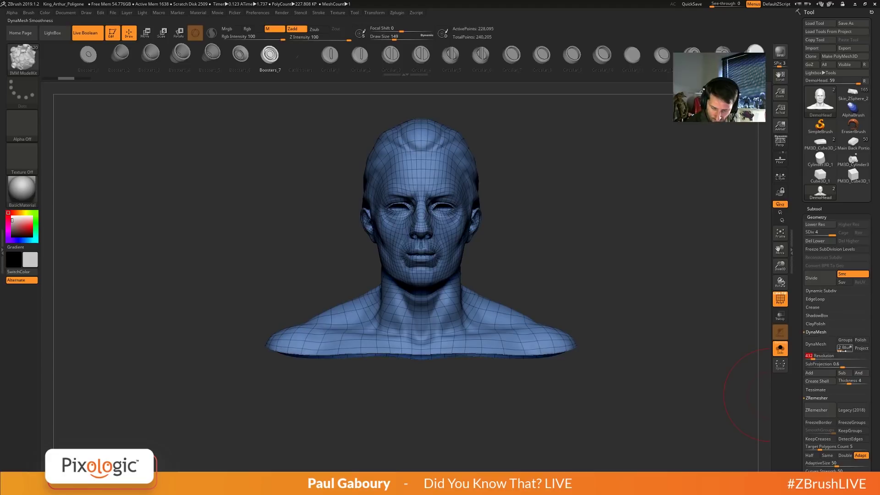
left_click(817, 347)
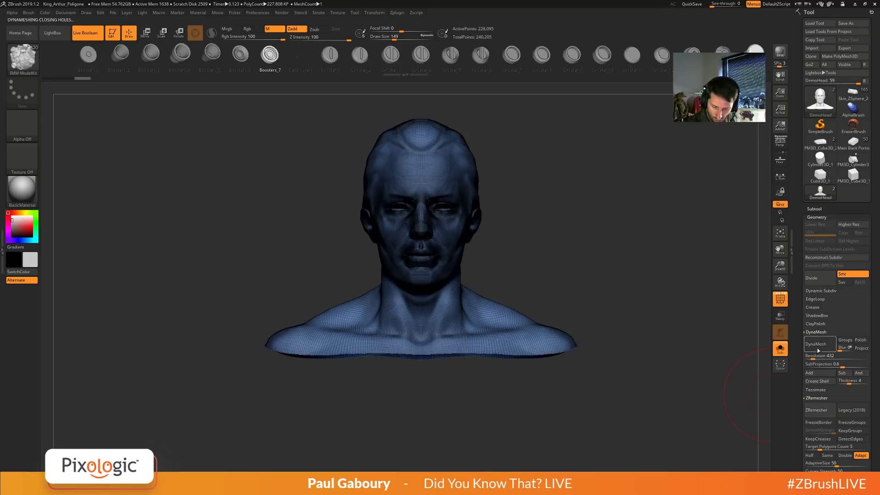
key("shift+f")
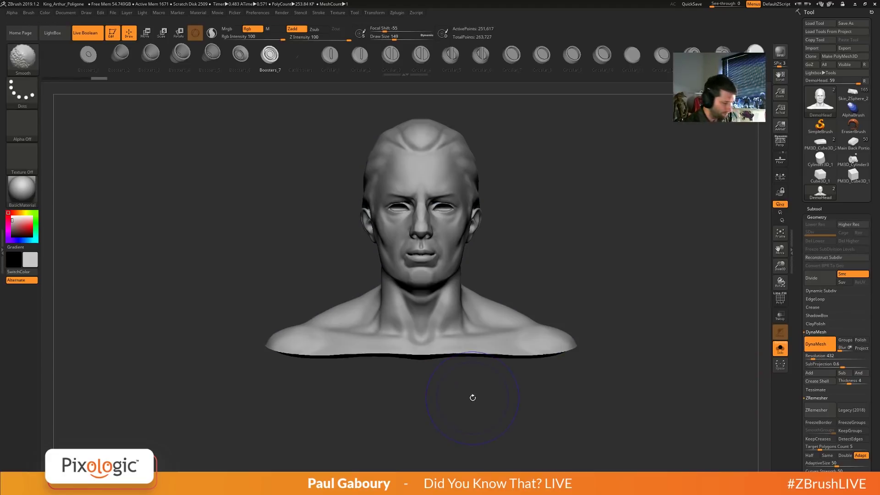
right_click_drag(475, 393, 483, 419, "alt")
right_click_drag(485, 413, 492, 367, "ctrl")
mouse_move(458, 426)
right_mouse_down()
mouse_move(502, 438)
mouse_move(472, 403)
mouse_move(465, 426)
mouse_move(484, 414)
mouse_move(489, 447)
right_mouse_up()
key("shift+f")
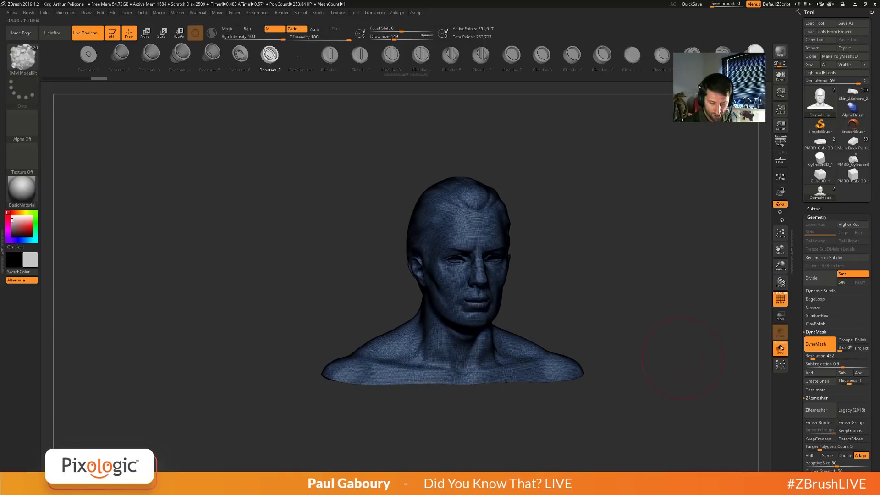
ZRemesh the DynaMeshed head with Target Polygons Count 5 and AdaptiveSize 50.
left_click(821, 339)
left_click(820, 347)
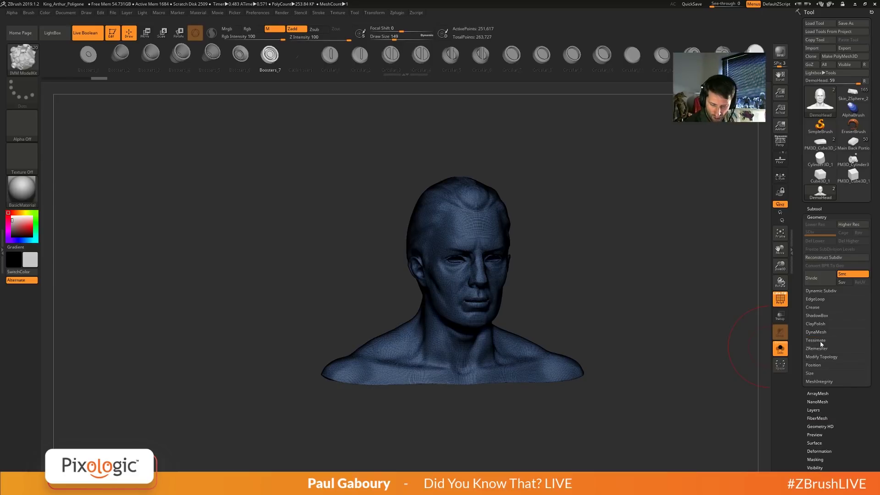
left_click(816, 348)
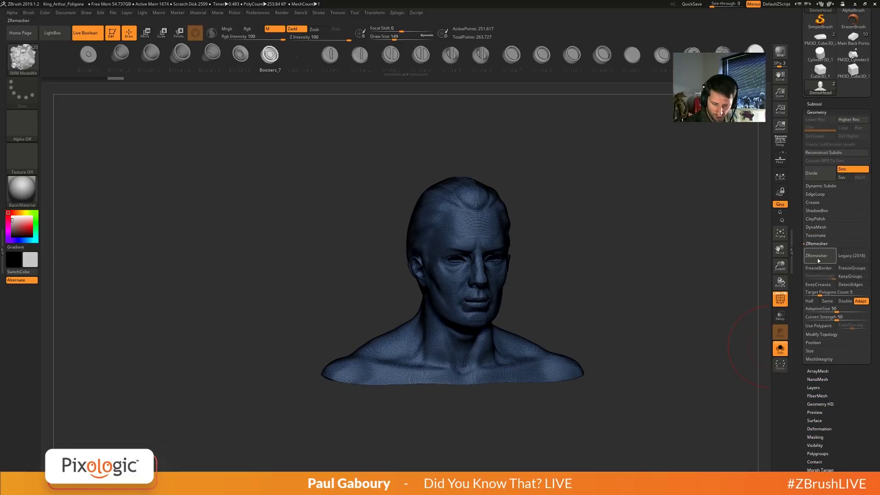
left_click(816, 259)
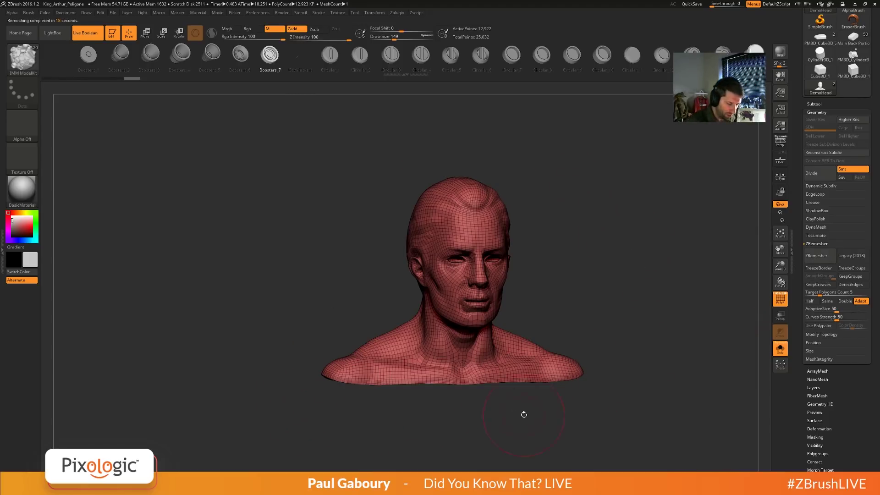
Leave a snapshot of the remeshed head on the canvas and undo the ZRemesh on the live model.
mouse_move(525, 412)
left_mouse_down("alt")
mouse_move(434, 363)
mouse_move(301, 322)
mouse_move(314, 318)
mouse_move(289, 335)
mouse_move(321, 339)
mouse_move(424, 417)
left_mouse_up("alt")
key("shift+s")
key("ctrl+z")
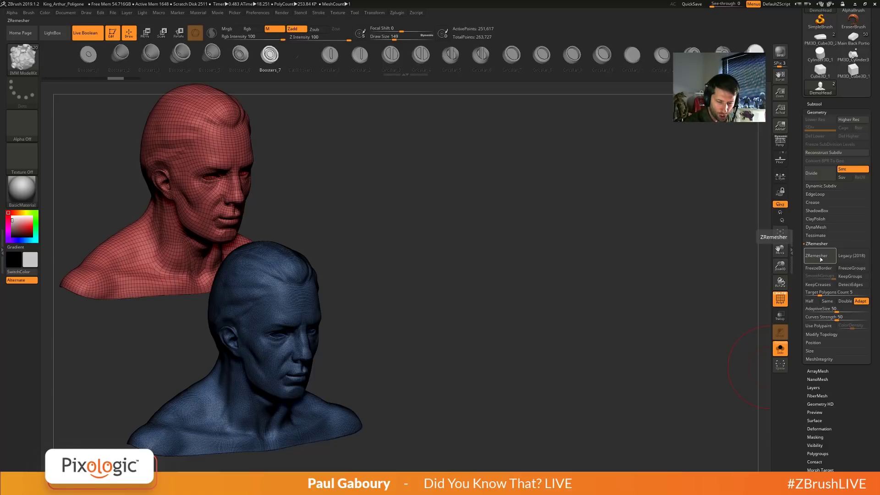
ZRemesh the DynaMeshed head again with Target Polygons Count 5 and AdaptiveSize 50, and compare its topology with the snapshot.
left_click(821, 259)
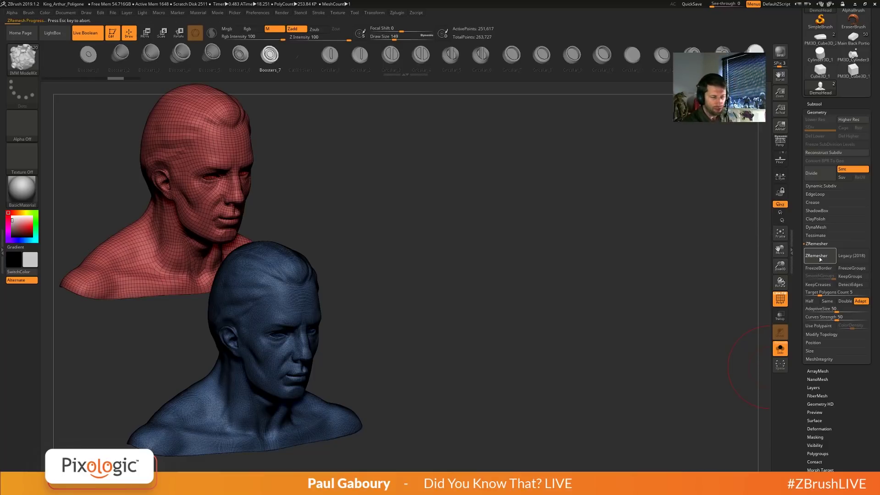
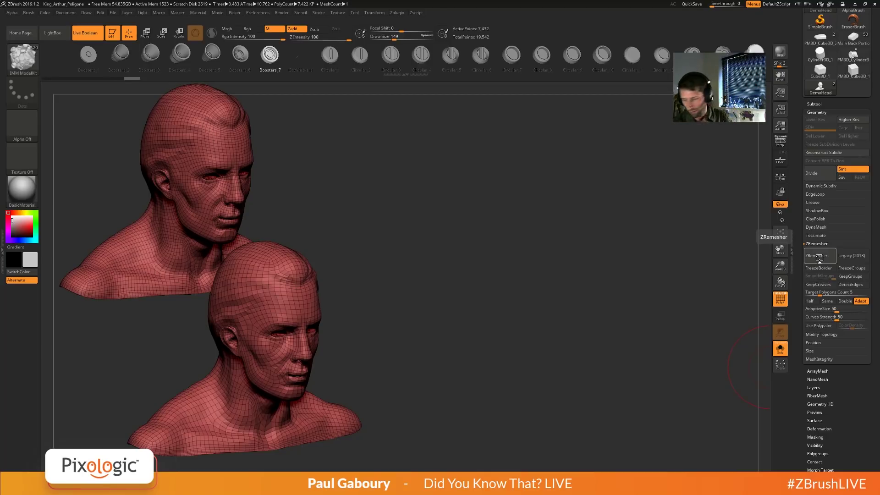
left_click_drag(440, 400, 582, 365)
key("w")
mouse_move(431, 399)
left_mouse_down()
mouse_move(477, 426)
mouse_move(527, 412)
mouse_move(487, 315)
left_mouse_up()
key("q")
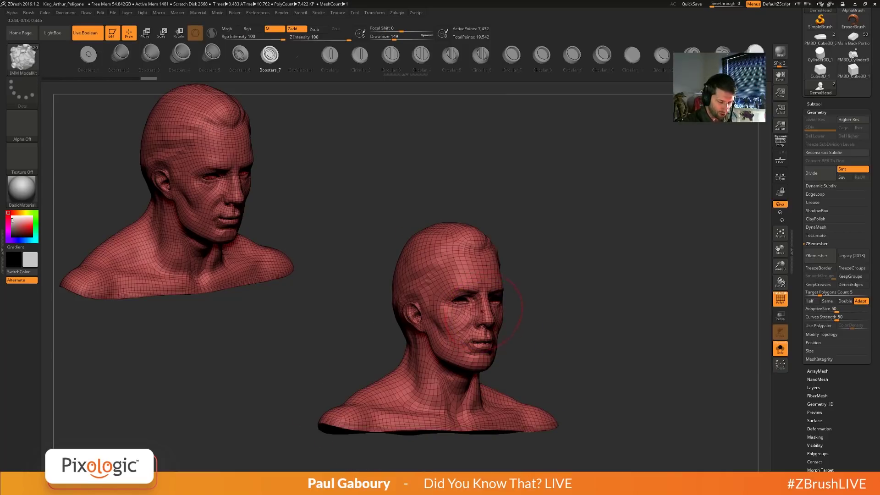
right_click_drag(482, 312, 499, 286)
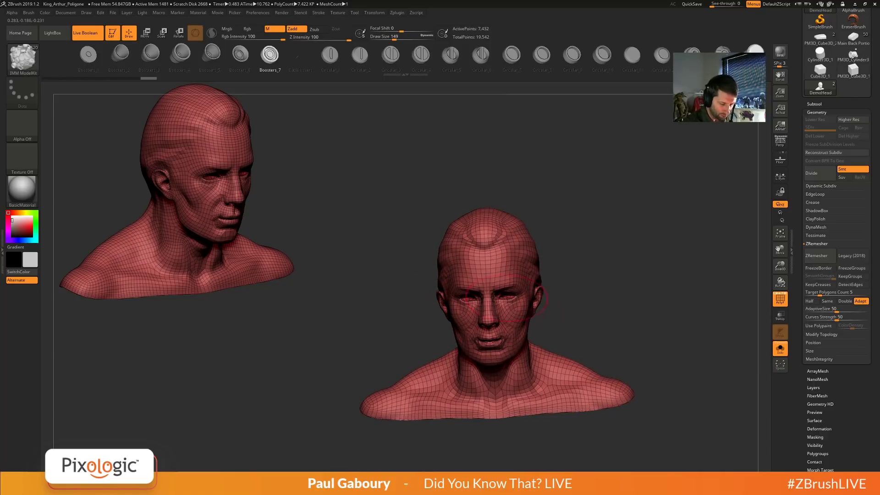
right_click_drag(554, 344, 570, 334)
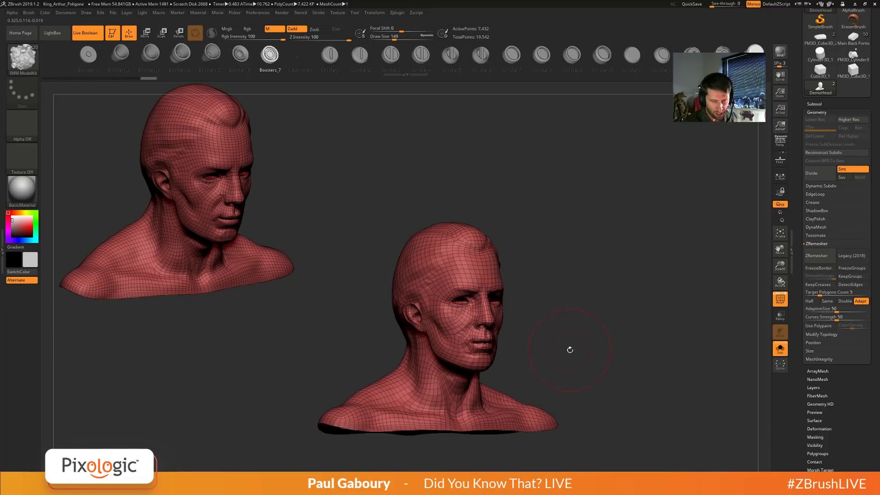
Reduce the brush's Draw Size to 51.
key("s")
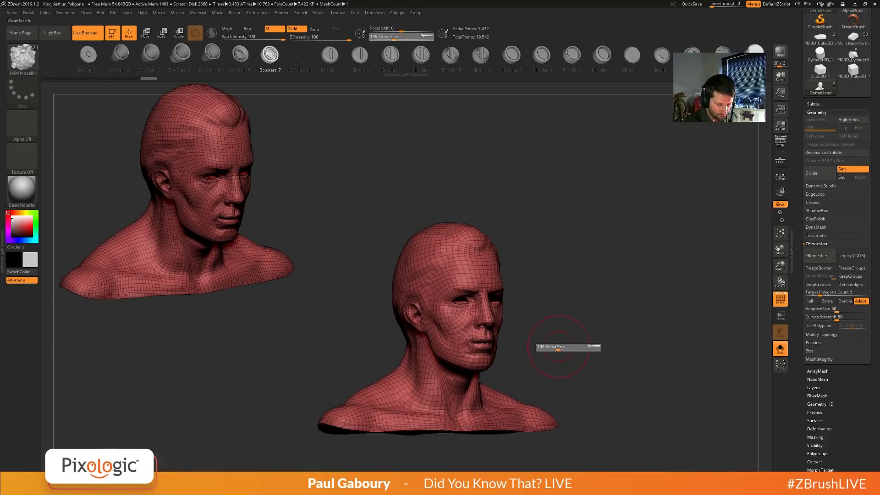
left_click(557, 347)
right_click_drag(560, 344, 565, 329)
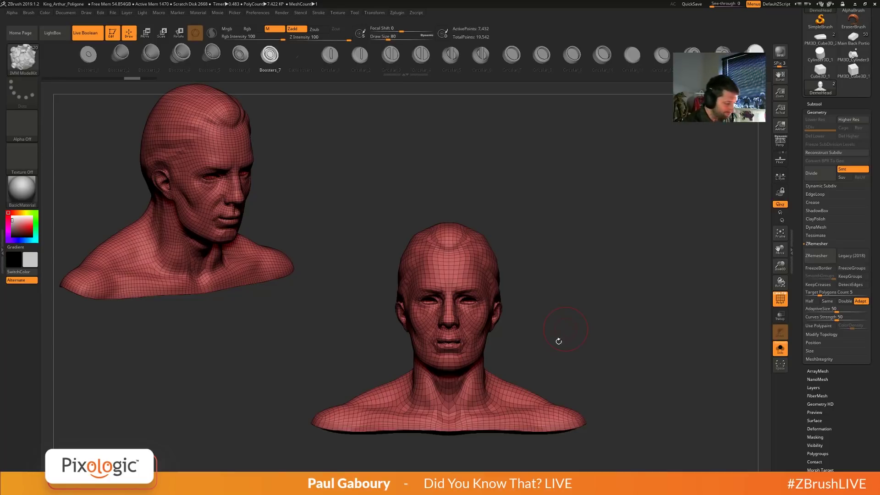
key("w")
left_click_drag(466, 329, 572, 330)
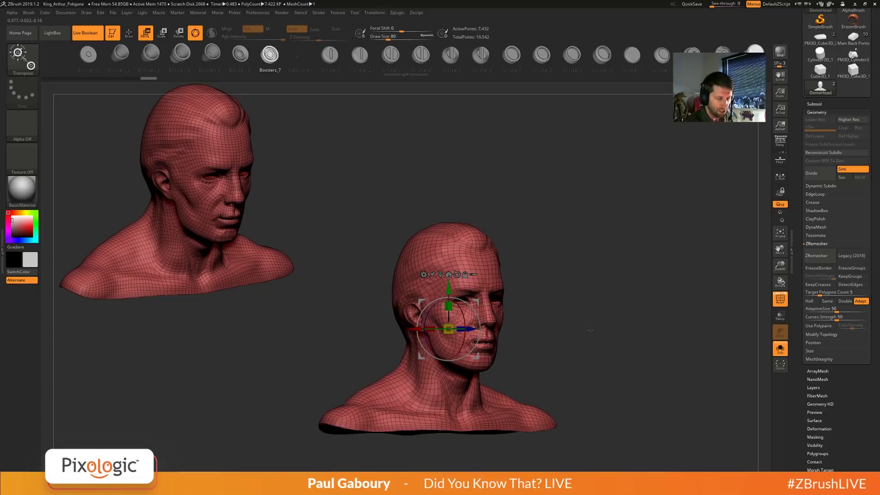
key("q")
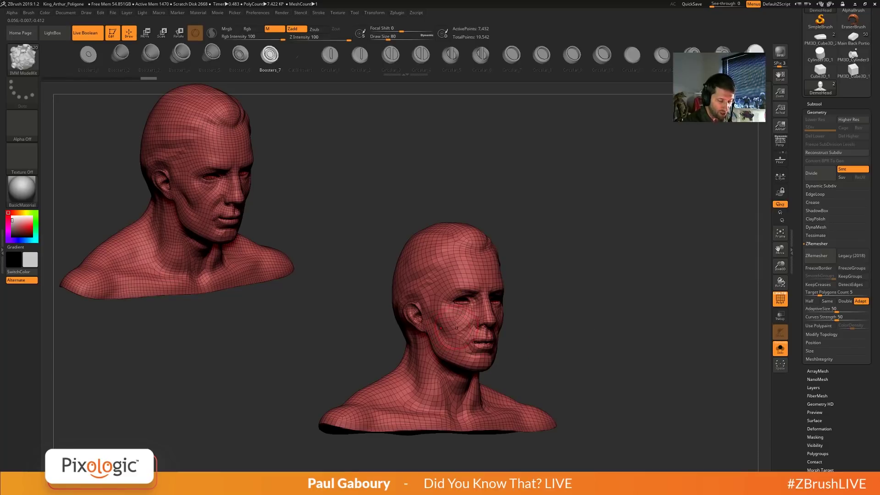
key("s")
left_click_drag(455, 334, 451, 334)
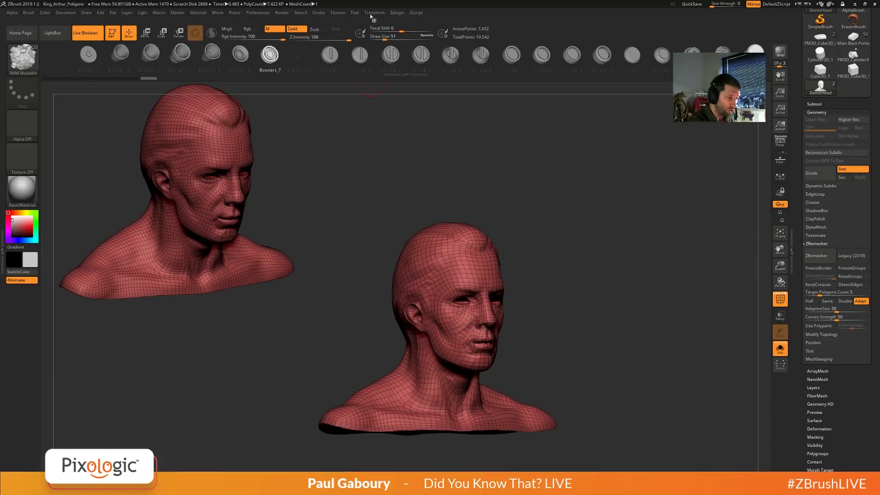
Apply Use Posable Symmetry to the remeshed head and inspect the face topology up close.
left_click(374, 12)
left_click(421, 217)
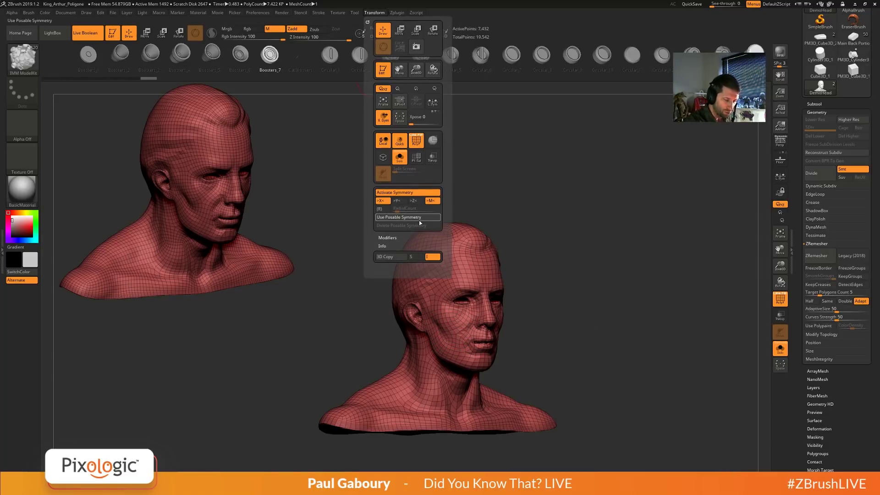
right_click_drag(432, 339, 426, 334)
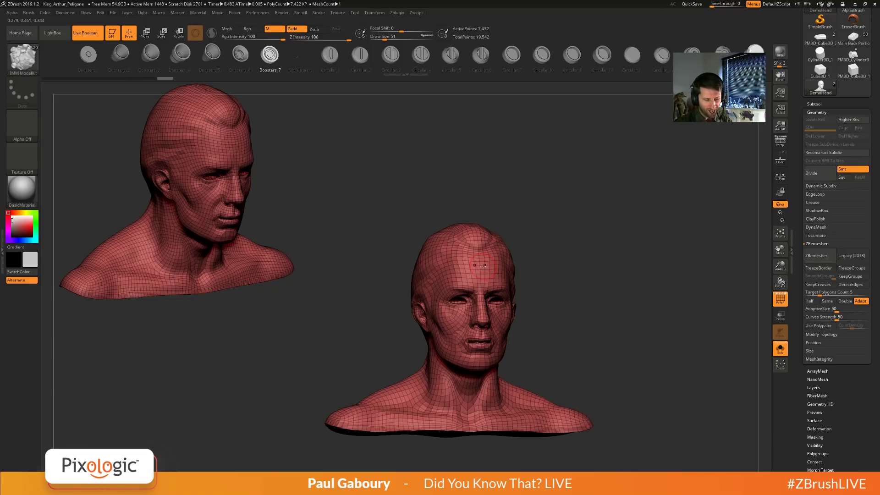
right_click_drag(451, 299, 458, 313, "ctrl")
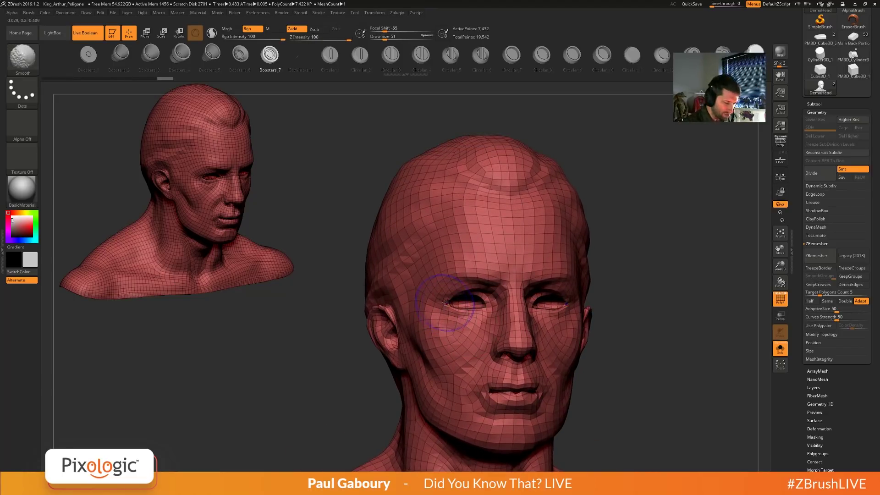
mouse_move(463, 316)
left_mouse_down("shift")
mouse_move(472, 284)
mouse_move(476, 301)
mouse_move(461, 332)
left_mouse_up("shift")
right_click_drag(461, 331, 533, 342)
mouse_move(445, 356)
right_mouse_down("ctrl")
mouse_move(470, 362)
mouse_move(560, 344)
mouse_move(598, 403)
mouse_move(583, 411)
right_mouse_up("ctrl")
Show the floor grid, and compare the head before and after the remesh by stepping back and forth through the undo history.
key("shift+p")
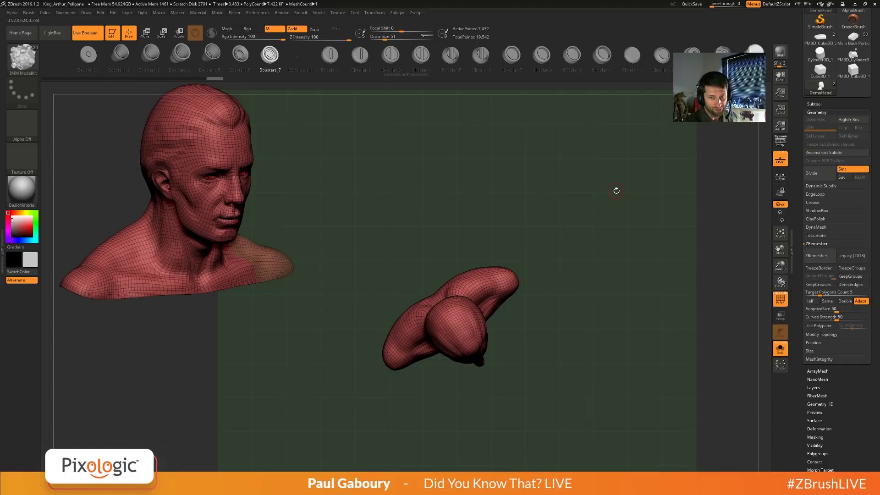
key("ctrl+z")
key("ctrl+z")
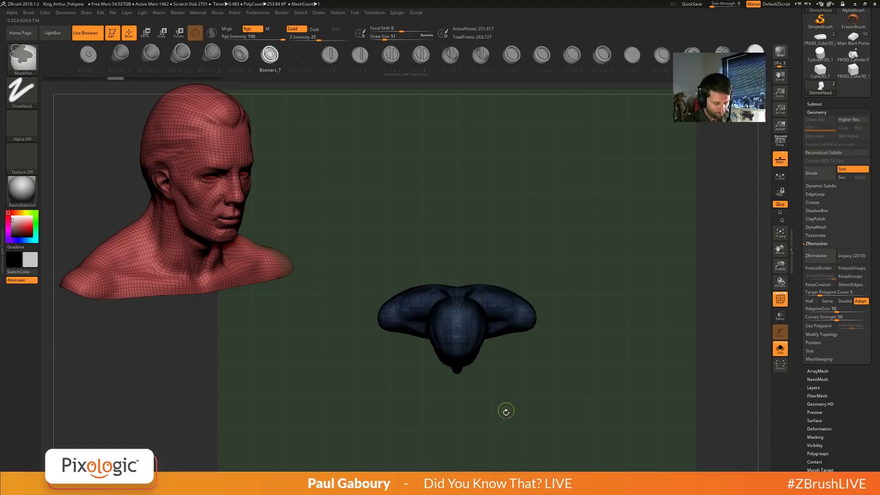
right_click_drag(506, 411, 507, 344)
key("ctrl+shift+z")
right_click_drag(512, 380, 510, 340, "alt")
right_click_drag(510, 340, 548, 417, "ctrl")
mouse_move(548, 417)
right_mouse_down()
mouse_move(586, 328)
mouse_move(572, 290)
right_mouse_up()
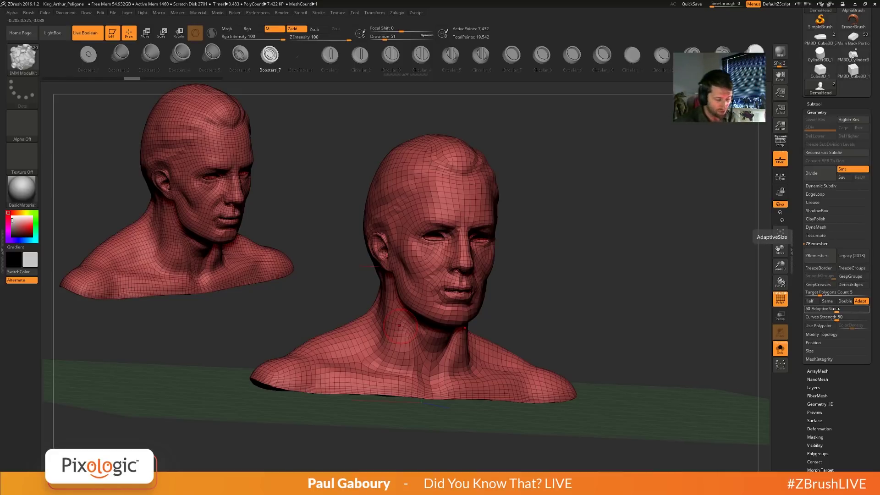
Undo the ZRemesh to return to the dense DynaMeshed head.
key("ctrl+z")
left_click_drag(582, 344, 659, 340, "alt")
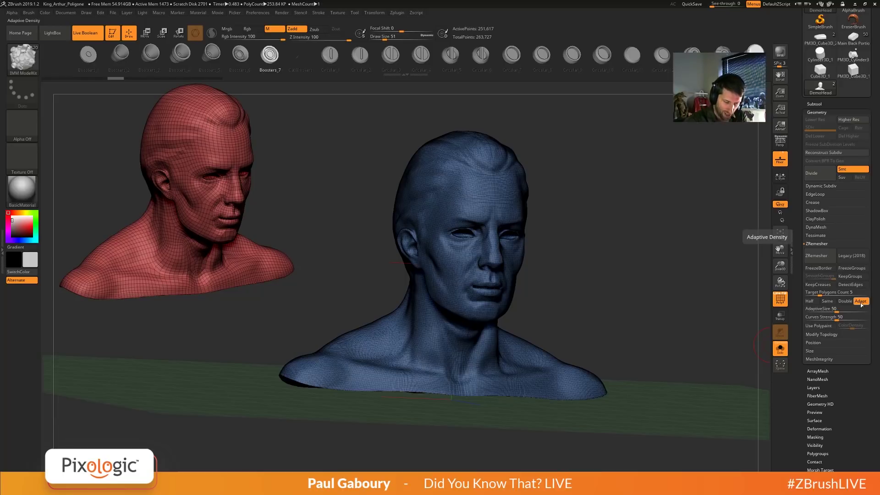
left_click_drag(582, 316, 664, 303)
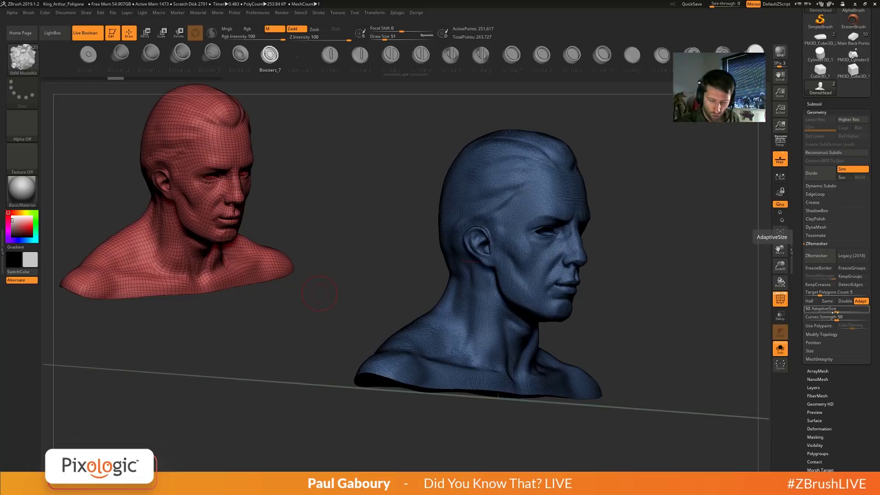
Try ZRemeshing the head with AdaptiveSize 1, inspect the polygon sizes, and undo it.
left_click_drag(833, 310, 811, 312)
left_click(819, 257)
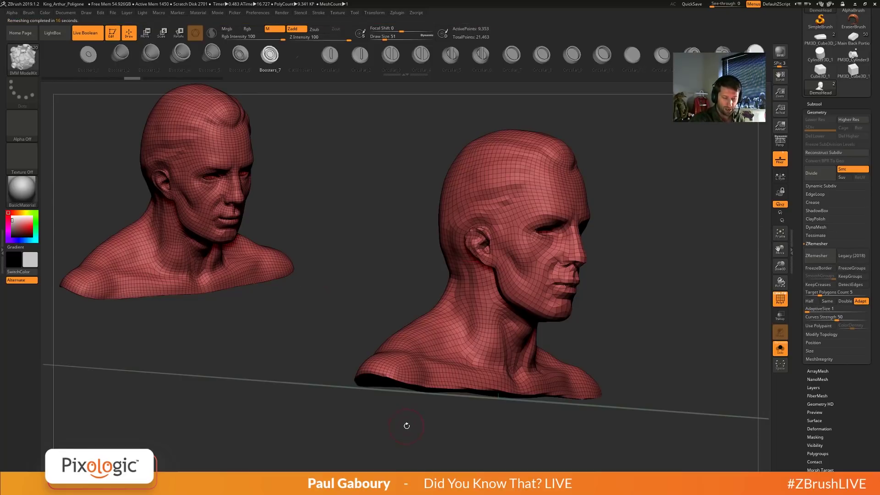
left_click_drag(408, 420, 372, 407)
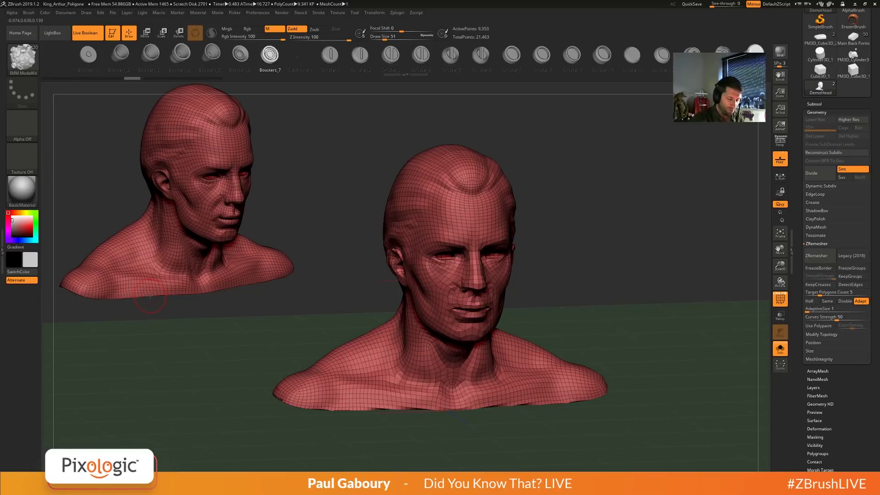
left_click_drag(150, 296, 434, 243)
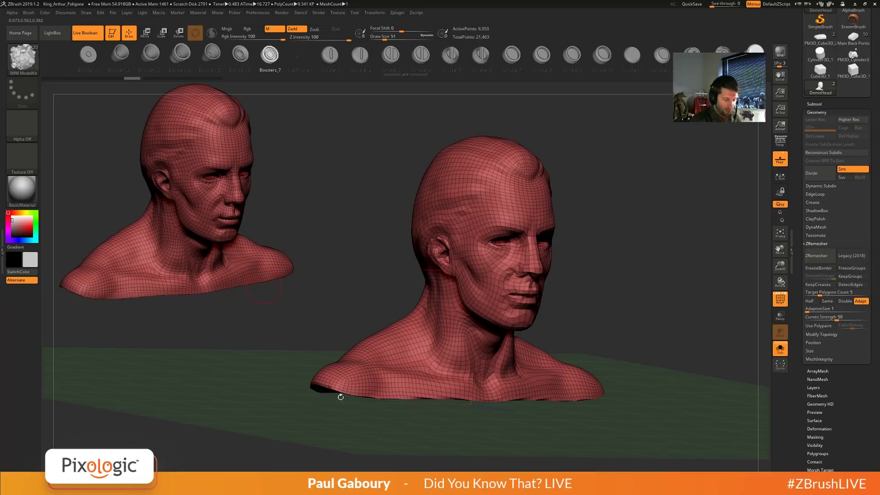
key("ctrl")
key("ctrl+z")
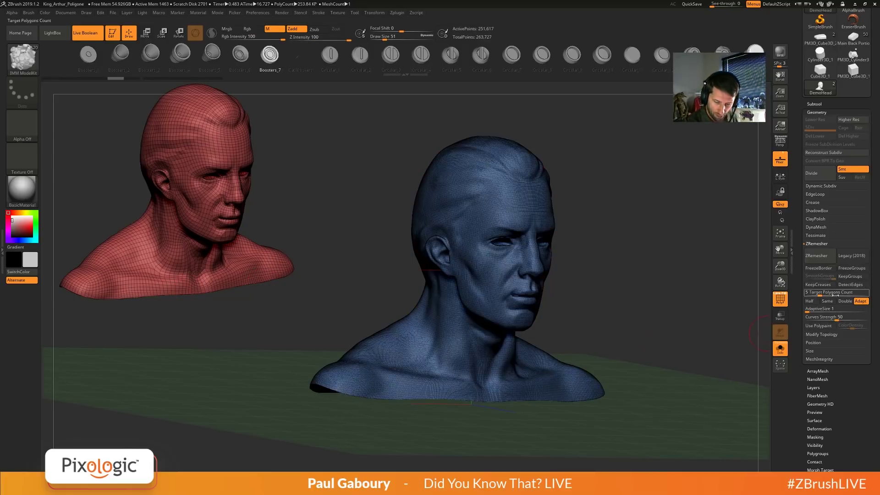
Try ZRemeshing the head with AdaptiveSize 87, and undo it.
left_click_drag(809, 311, 859, 311)
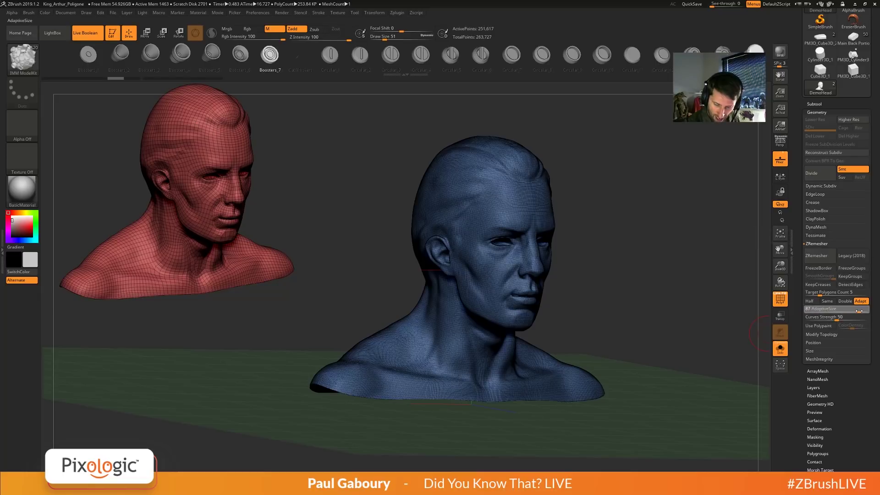
left_click(821, 257)
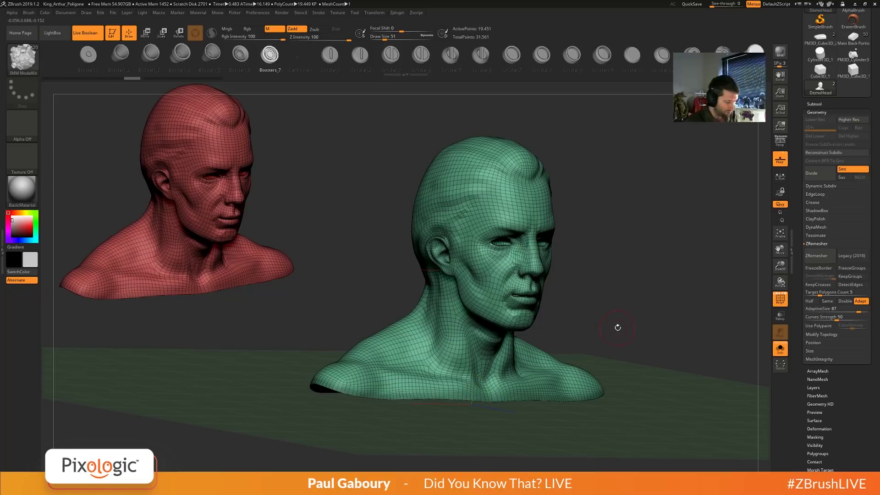
key("ctrl+z")
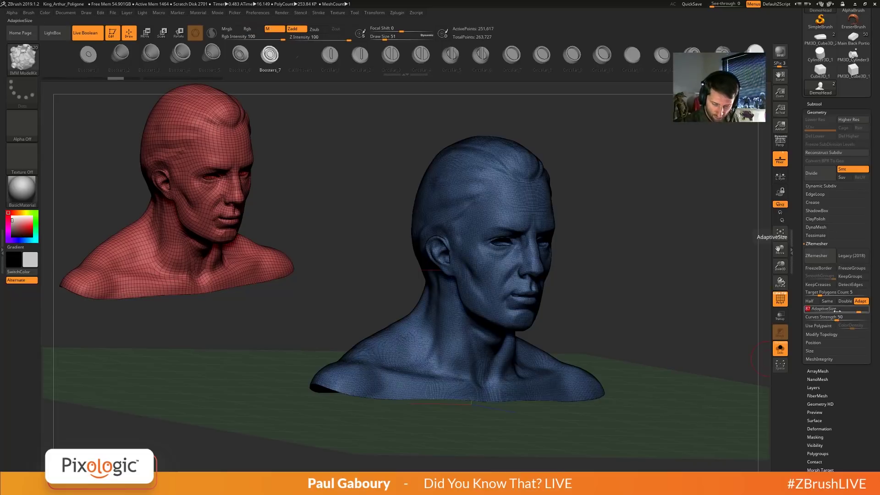
Set AdaptiveSize to 50 and turn the head to a straight front view.
left_click(836, 311)
type("50")
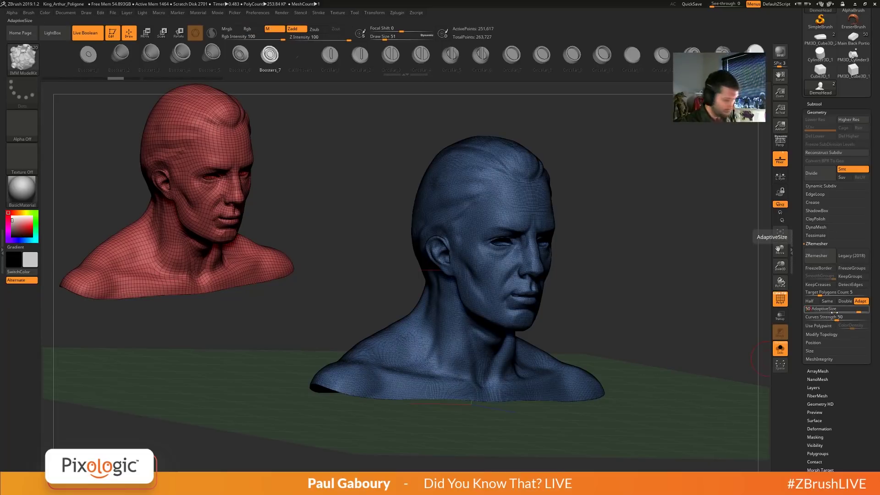
key("Return")
left_click_drag(621, 355, 556, 336, "shift")
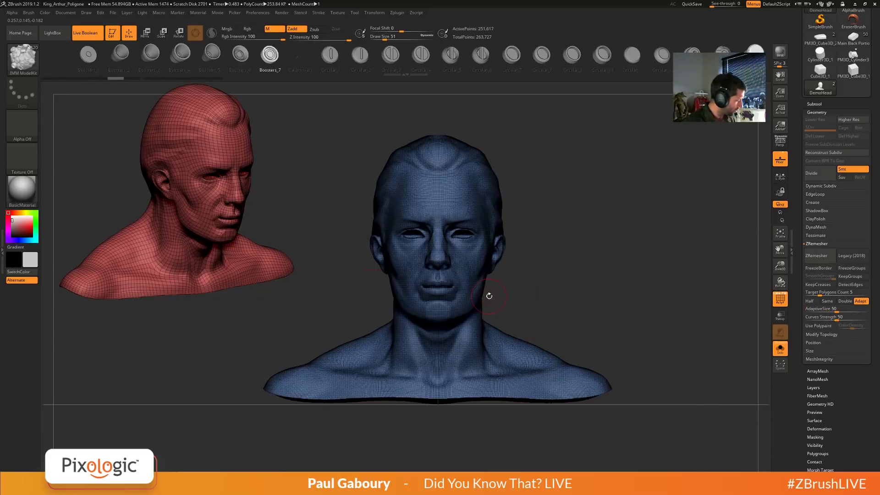
Switch to the ZRemesherGuides brush and set its Draw Size to 41.
key("b")
key("z")
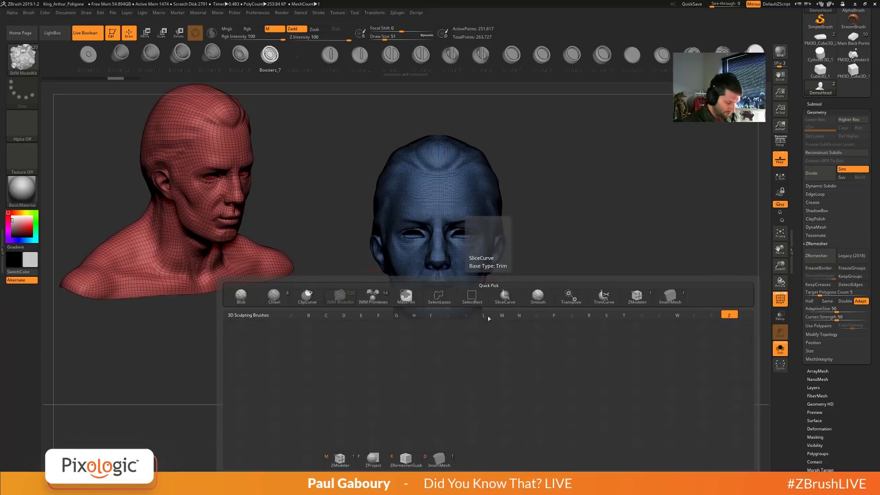
left_click(403, 464)
mouse_move(461, 221)
right_mouse_down("alt")
mouse_move(453, 275)
mouse_move(479, 290)
right_mouse_up("alt")
key("s")
left_click_drag(480, 292, 483, 290)
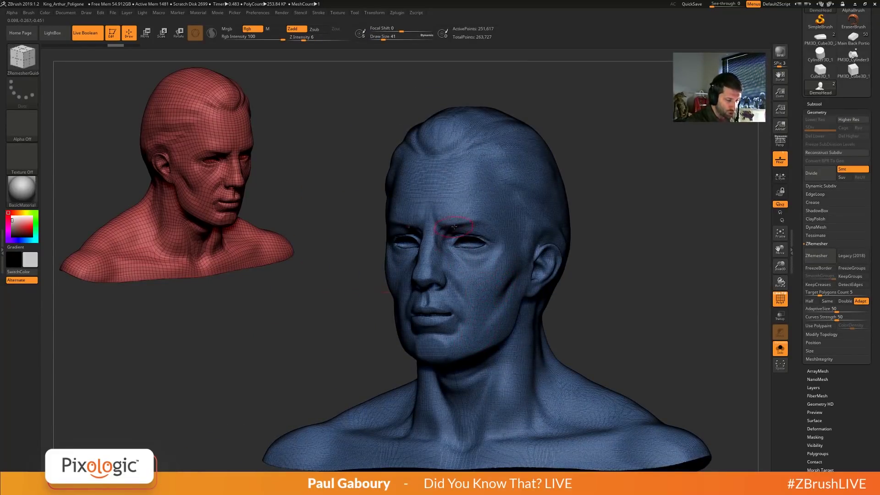
Draw ZRemesher guide curves around the eye, from the mouth corner, along the cheek and across the forehead.
mouse_move(443, 227)
left_mouse_down()
mouse_move(459, 281)
mouse_move(447, 249)
left_mouse_up()
left_click_drag(464, 321, 477, 285)
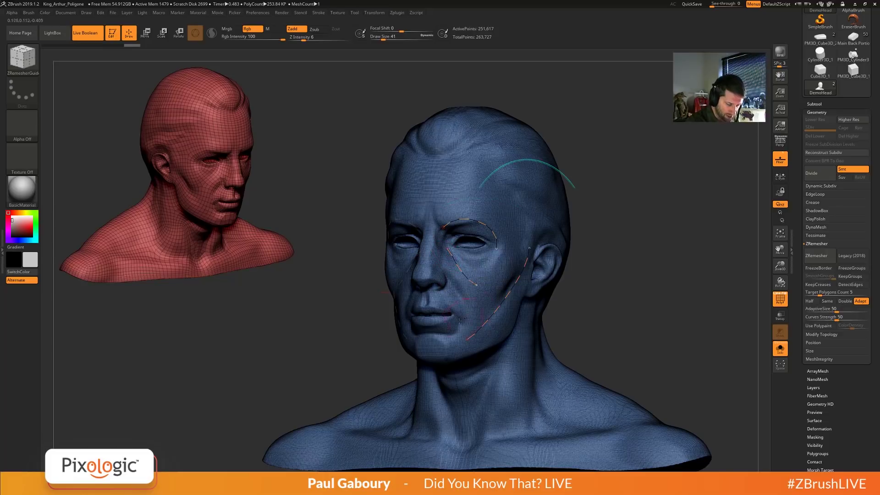
left_click_drag(466, 339, 529, 248)
left_click_drag(430, 186, 517, 219)
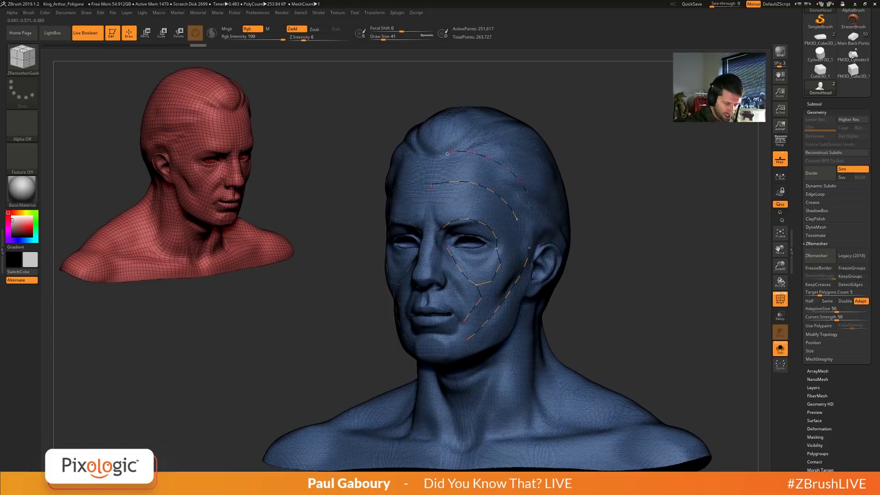
Draw guide curves around the ear, along the jawline and down the side of the neck.
left_click_drag(580, 221, 499, 253)
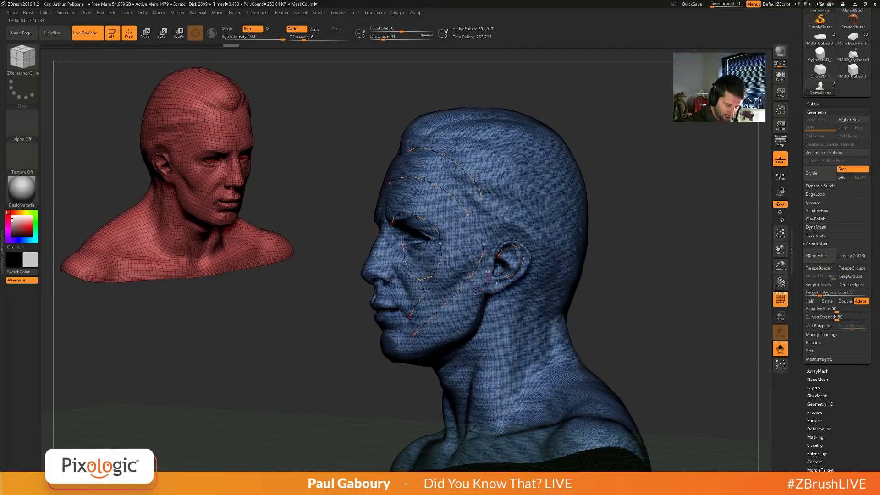
mouse_move(396, 364)
left_mouse_down()
mouse_move(472, 340)
mouse_move(524, 280)
left_mouse_up()
left_click_drag(560, 242, 540, 420)
left_click_drag(498, 343, 488, 419)
Draw guide curves along the bust's lower edge, down the back of the neck and shoulder, and over the back of the head.
mouse_move(653, 399)
left_mouse_down("alt")
mouse_move(662, 323)
mouse_move(663, 332)
left_mouse_up("alt")
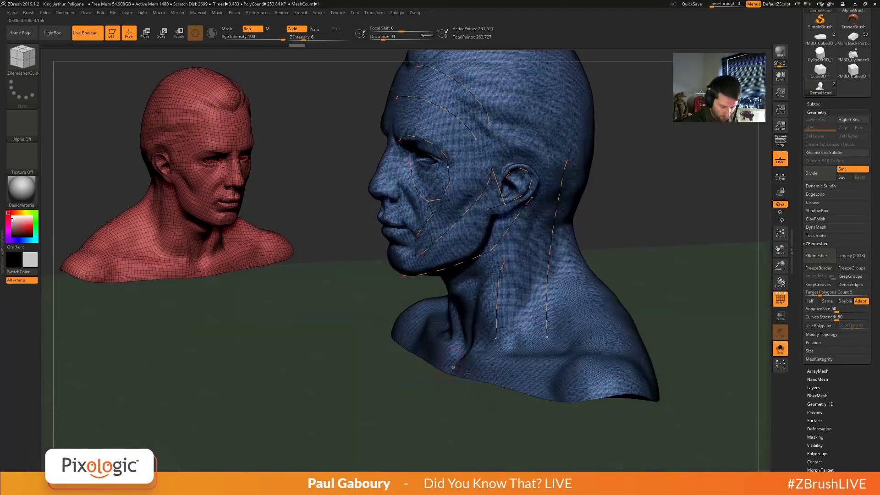
left_click_drag(630, 364, 632, 361)
left_click_drag(687, 366, 595, 390)
left_click_drag(688, 394, 585, 439, "alt")
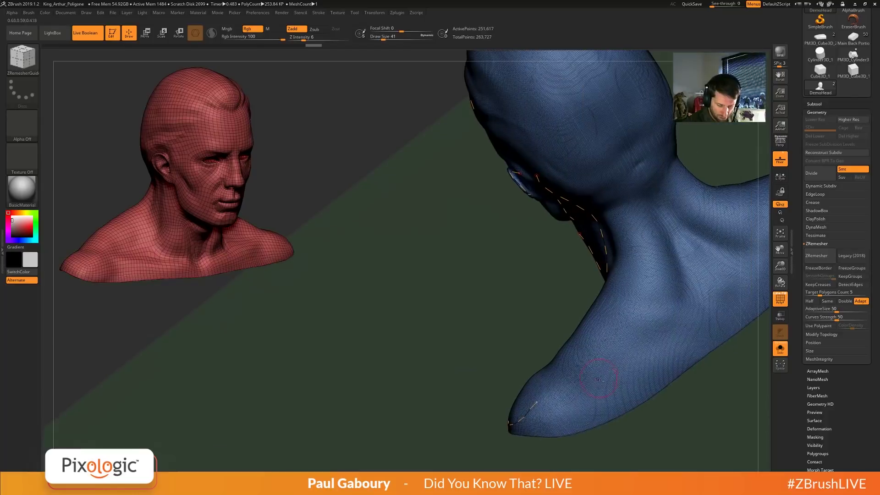
mouse_move(586, 385)
left_mouse_down()
mouse_move(662, 269)
mouse_move(640, 192)
left_mouse_up()
left_click_drag(705, 156, 613, 221, "alt")
left_click_drag(599, 314, 610, 396)
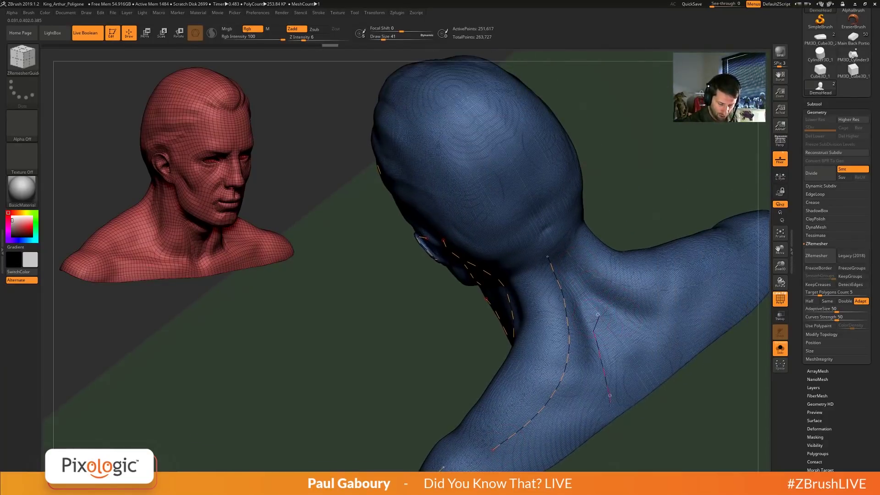
left_click(401, 39)
right_click_drag(678, 389, 673, 451, "ctrl")
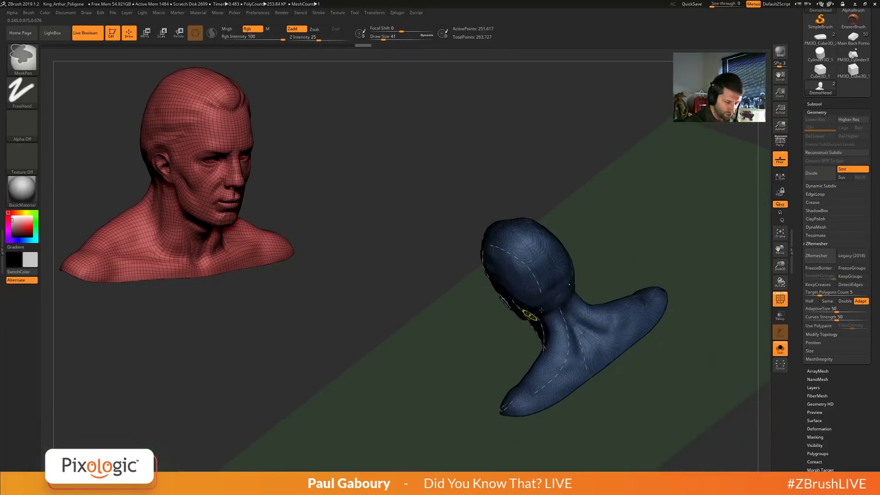
left_click_drag(673, 451, 699, 439, "alt")
mouse_move(605, 366)
left_mouse_down()
mouse_move(591, 334)
mouse_move(591, 347)
mouse_move(626, 386)
left_mouse_up()
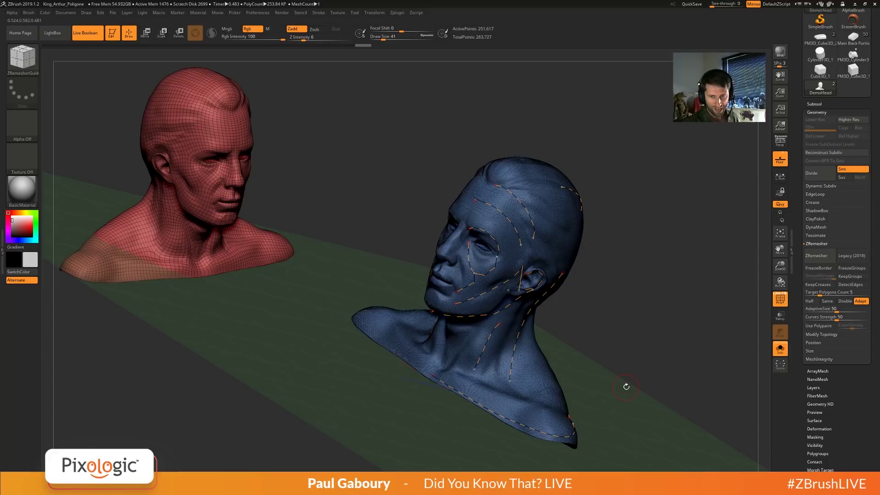
Undo all of the guide curves drawn on the head and bust.
key("ctrl")
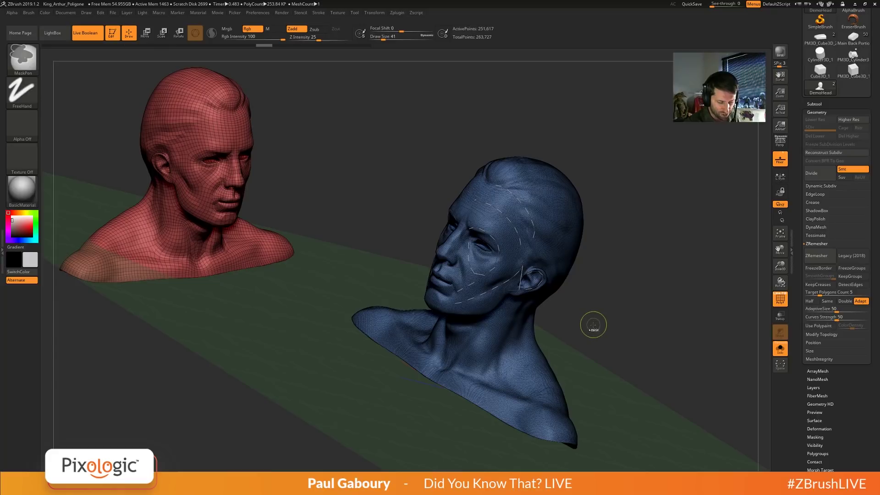
key("ctrl+z")
key("ctrl+z")
key("ctrl+z")
key("ctrl+z")
key("ctrl+z")
key("ctrl+z")
key("ctrl+z")
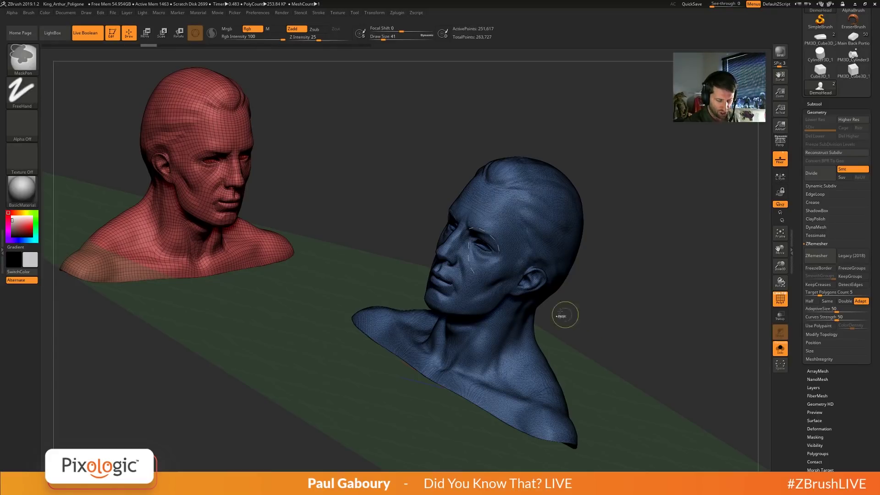
key("ctrl+z")
key("ctrl+z")
key("ctrl+z")
Set the Draw Size to 17 and draw guide curves over the eye, from the inner eye corner down past the mouth, and around the ear.
key("s")
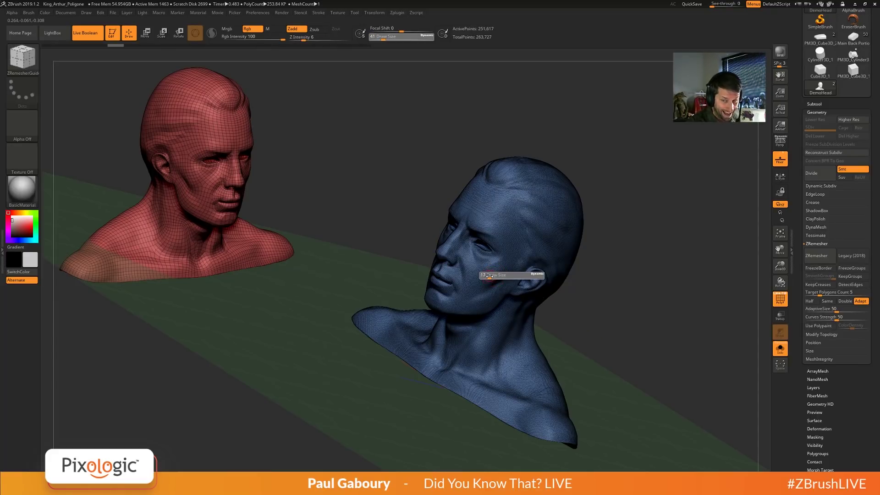
mouse_move(493, 276)
right_mouse_down("ctrl")
mouse_move(497, 298)
mouse_move(520, 210)
mouse_move(520, 239)
mouse_move(481, 216)
right_mouse_up("ctrl")
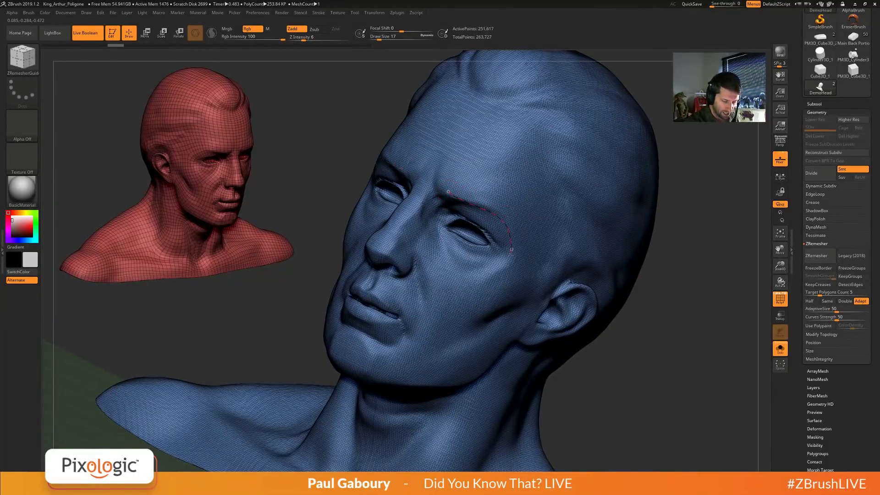
left_click_drag(511, 250, 509, 260)
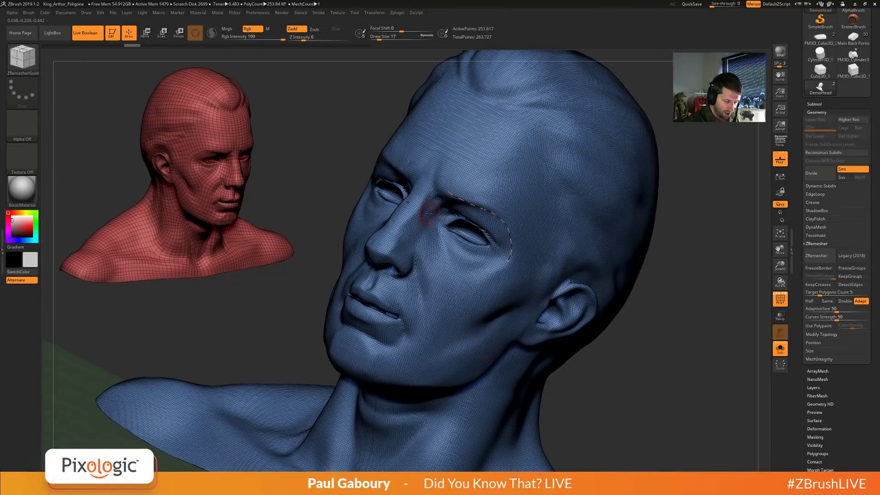
mouse_move(426, 213)
left_mouse_down()
mouse_move(438, 301)
mouse_move(430, 368)
left_mouse_up()
mouse_move(537, 377)
right_mouse_down("ctrl")
mouse_move(522, 378)
mouse_move(514, 334)
mouse_move(549, 308)
right_mouse_up("ctrl")
mouse_move(548, 308)
right_mouse_down("ctrl")
mouse_move(556, 332)
mouse_move(537, 271)
right_mouse_up("ctrl")
mouse_move(536, 270)
left_mouse_down()
mouse_move(586, 265)
mouse_move(578, 313)
mouse_move(541, 324)
mouse_move(490, 310)
left_mouse_up()
mouse_move(580, 372)
right_mouse_down("ctrl")
mouse_move(563, 372)
mouse_move(507, 255)
mouse_move(544, 357)
right_mouse_up("ctrl")
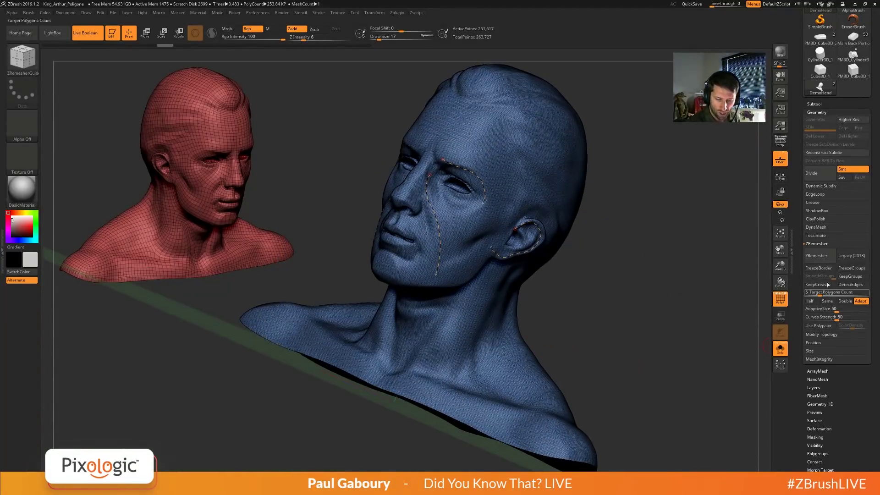
ZRemesh the head with the new guide curves and compare the result with the source mesh by repeatedly undoing and redoing it.
left_click(817, 256)
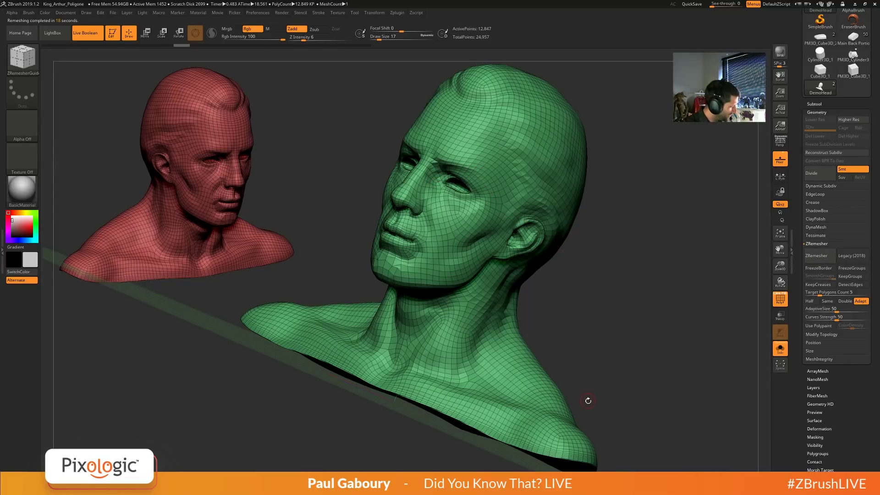
key("ctrl+z")
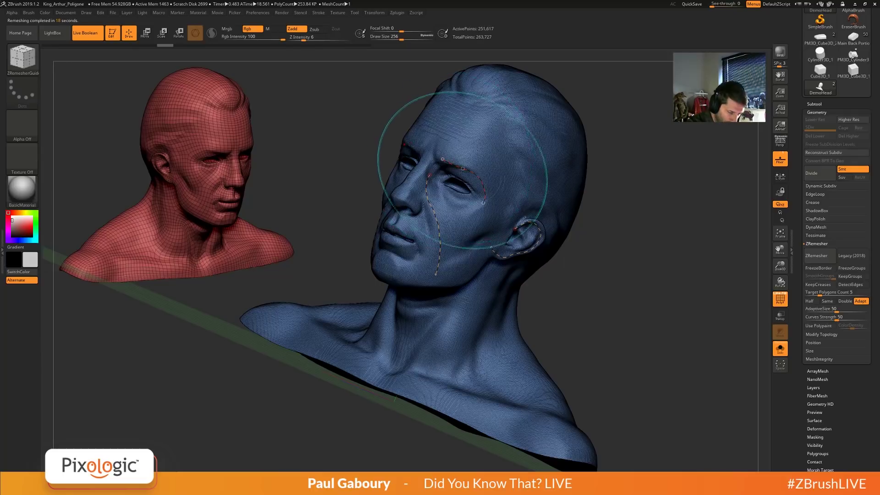
key("ctrl+shift+z")
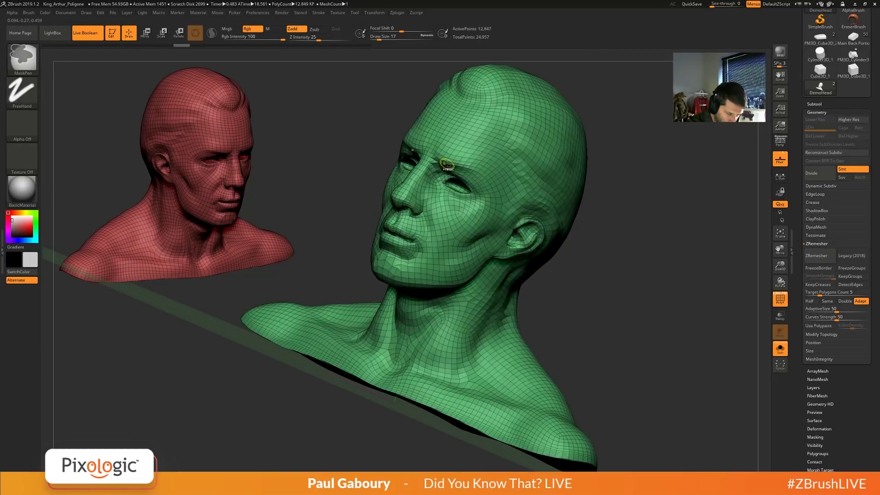
key("ctrl+z")
key("ctrl+shift+z")
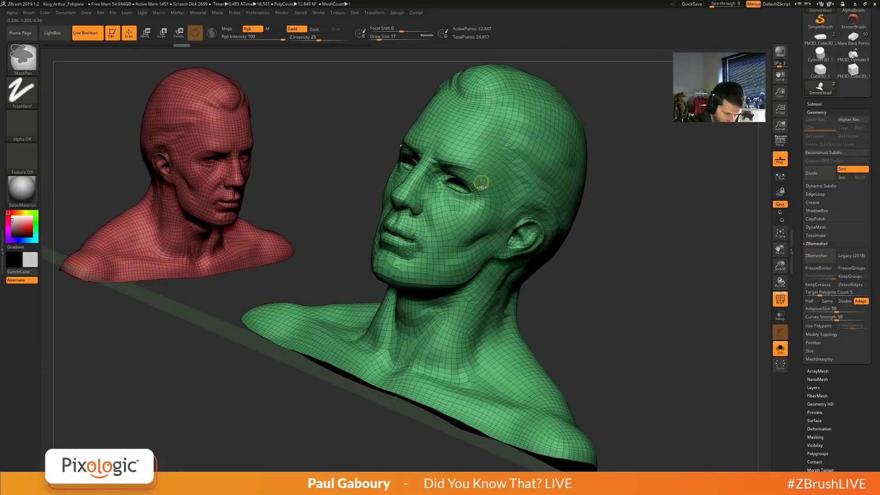
key("ctrl+z")
key("ctrl+shift+z")
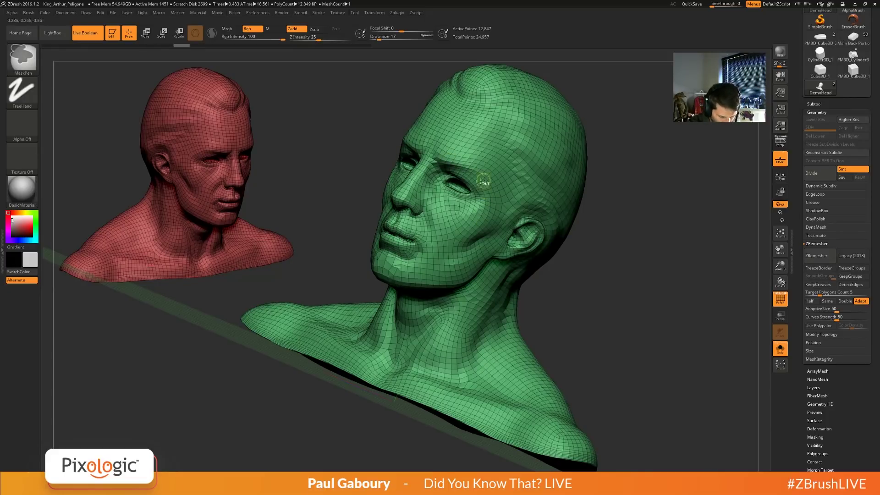
key("ctrl+z")
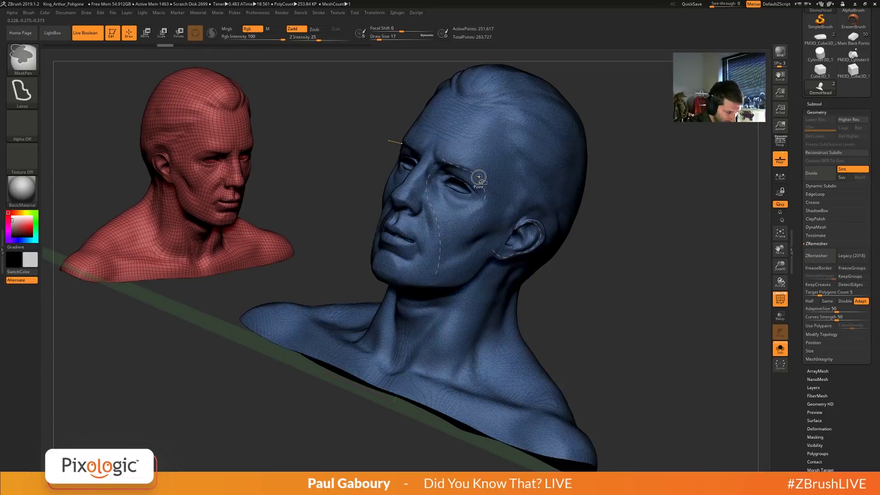
key("ctrl+shift+z")
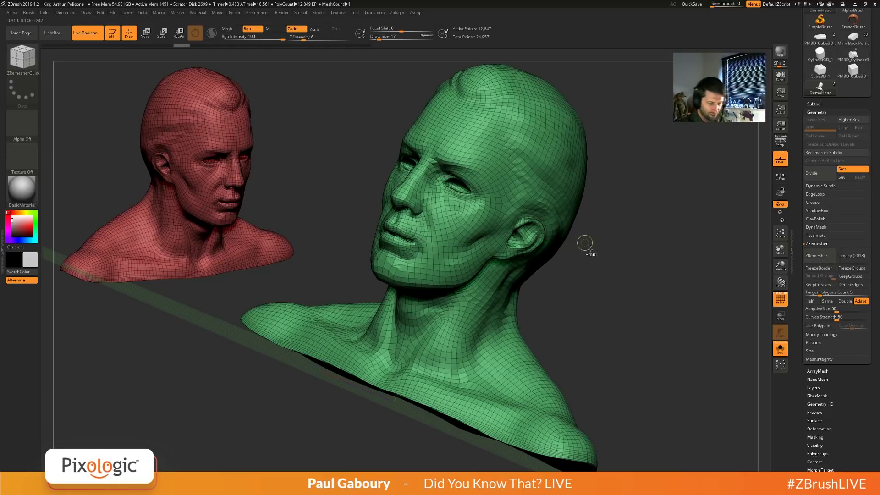
key("ctrl+z")
key("ctrl+z")
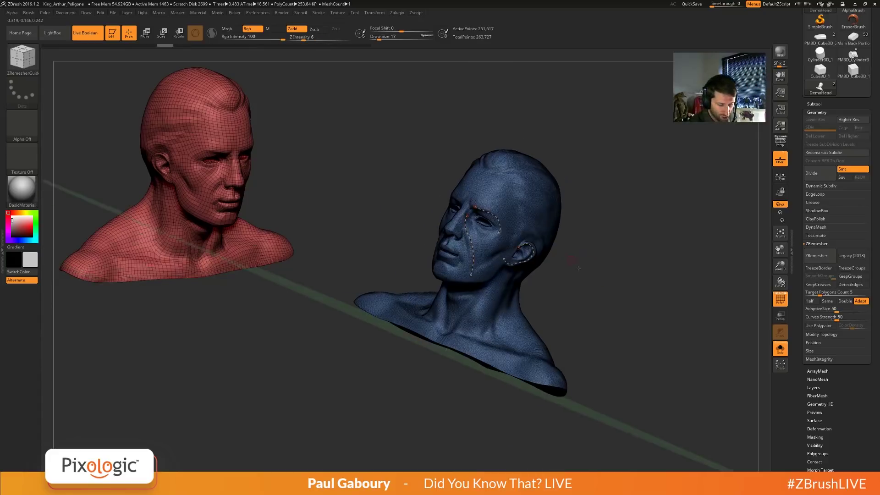
Load the SuperAverageMan_low figure from the tool library and subdivide it twice.
left_click_drag(620, 323, 641, 329, "shift")
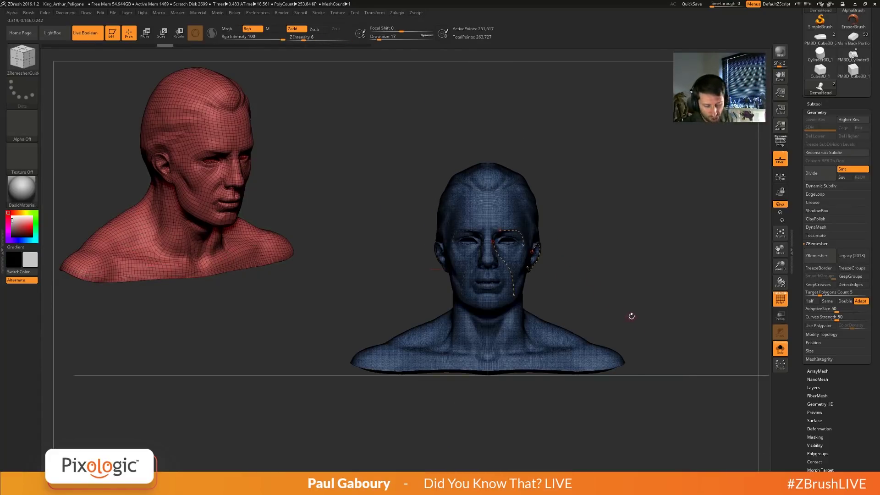
key("comma")
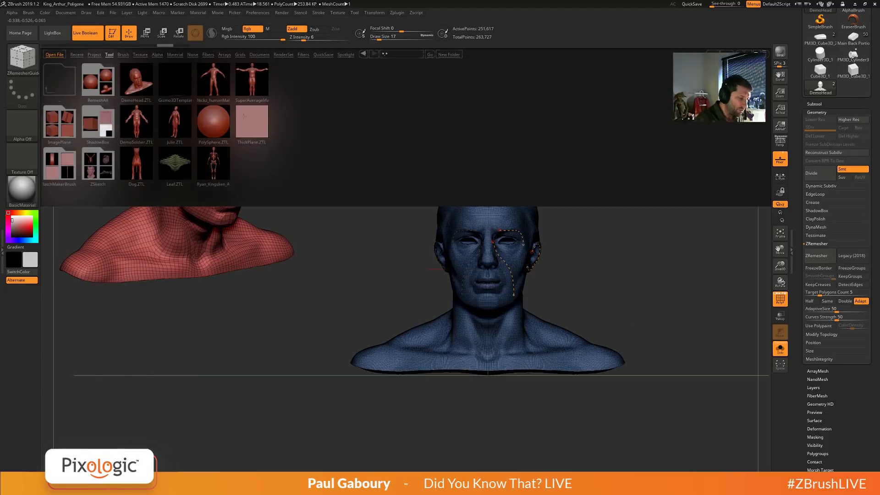
double_click(255, 84)
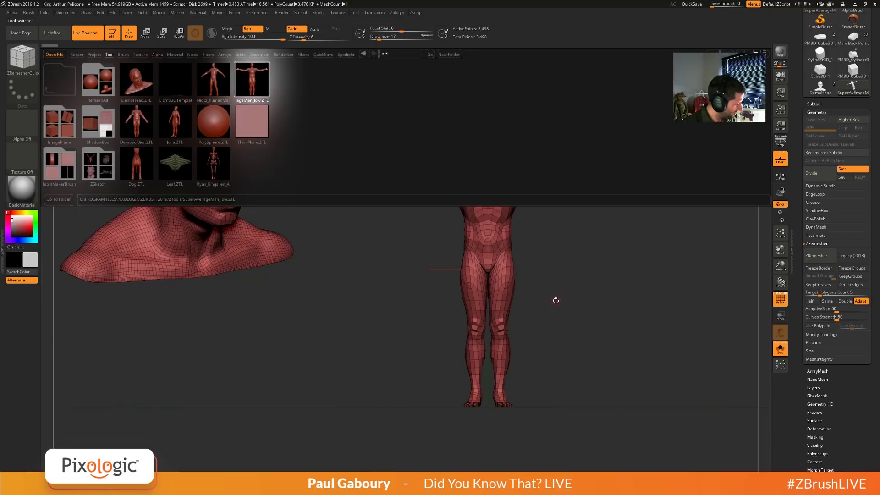
key("comma")
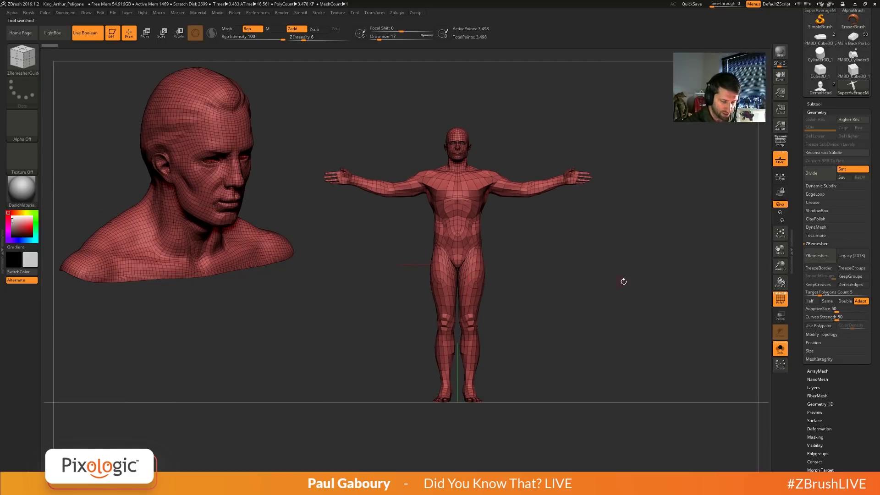
key("ctrl+d")
key("ctrl+d")
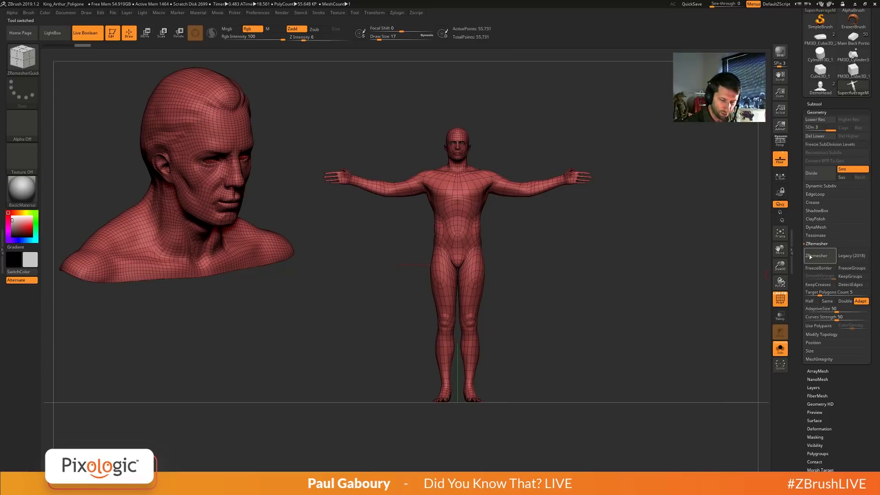
ZRemesh the figure and hide several edge loops along the arm to check how the topology runs around it.
left_click(811, 257)
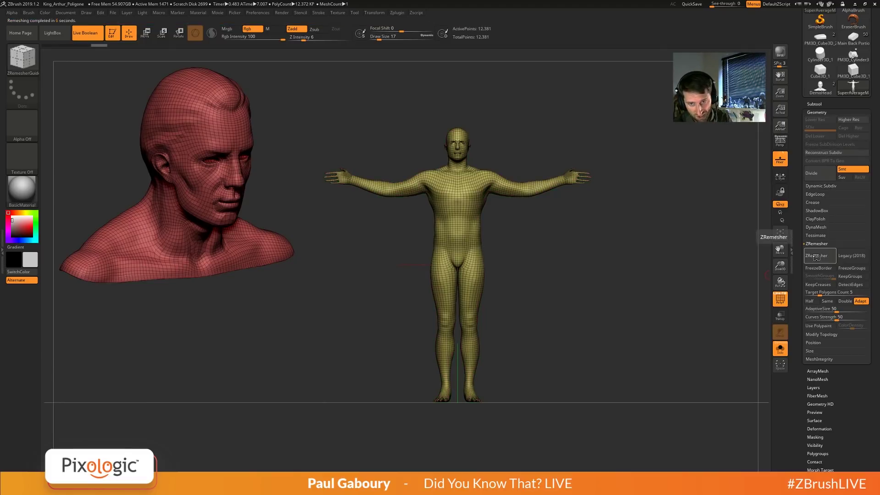
right_click_drag(532, 188, 575, 265, "ctrl")
right_click_drag(489, 190, 526, 232, "ctrl")
left_click(529, 233, "ctrl+shift")
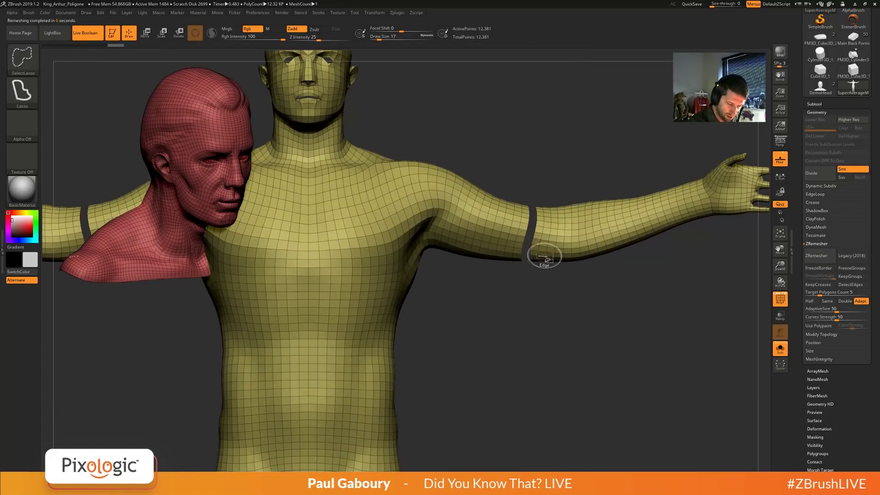
left_click(568, 234, "ctrl+shift")
left_click(614, 229, "ctrl+shift")
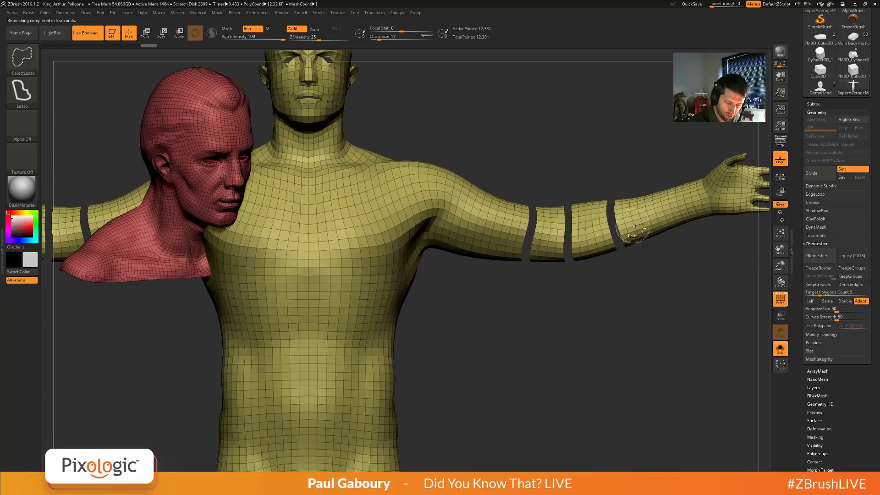
left_click(657, 213, "ctrl+shift")
left_click(656, 332, "ctrl+shift")
Undo the hidden arm loops and the remesh of the figure.
right_click_drag(655, 334, 562, 331, "alt")
key("ctrl+z")
key("ctrl+z")
key("ctrl+z")
key("ctrl+z")
key("ctrl+z")
key("ctrl+z")
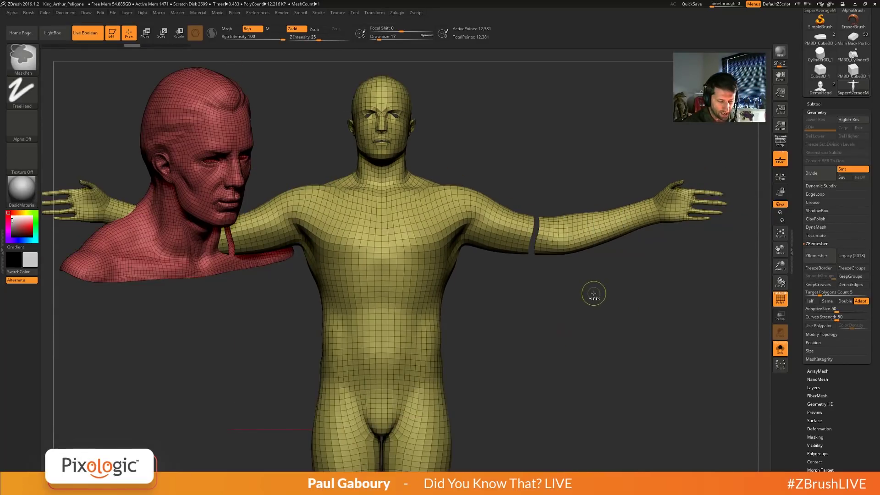
key("ctrl+z")
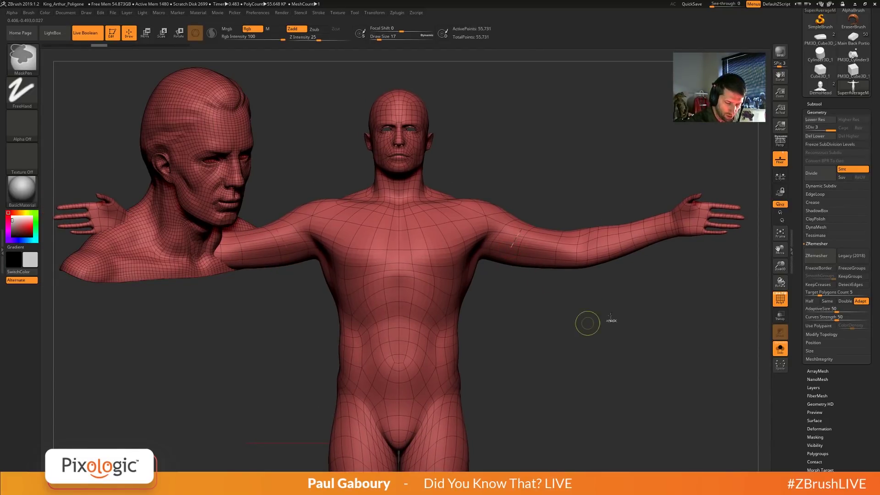
Delete the figure's lower subdivision levels and draw guide curves around the upper arm, forearm near the wrist, thigh and lower leg.
left_click(815, 136)
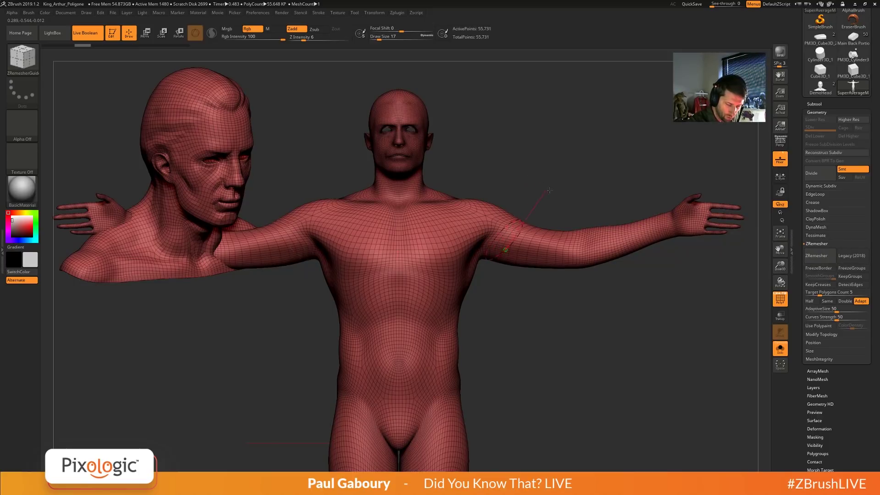
left_click_drag(525, 182, 642, 245)
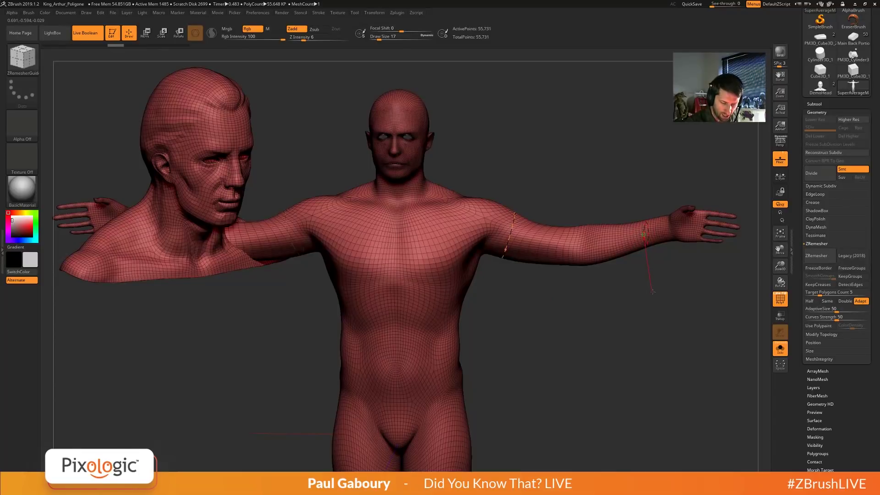
left_click_drag(656, 292, 480, 327, "alt")
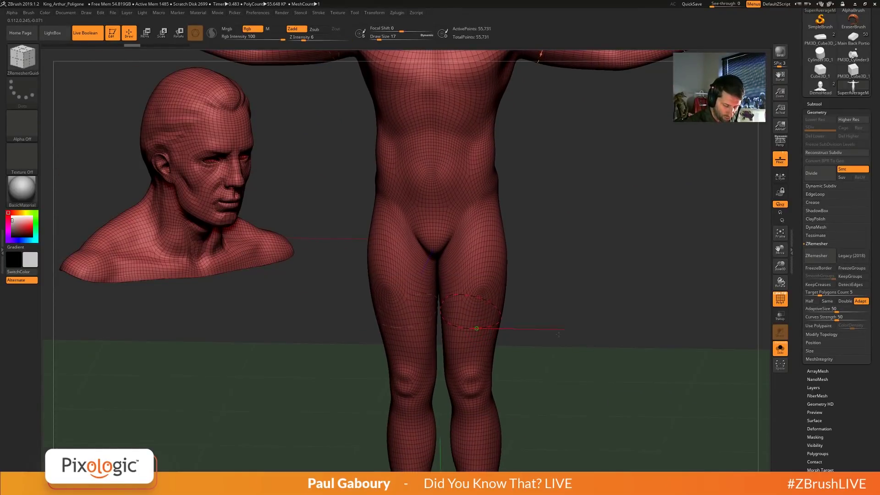
left_click_drag(559, 340, 521, 338, "alt")
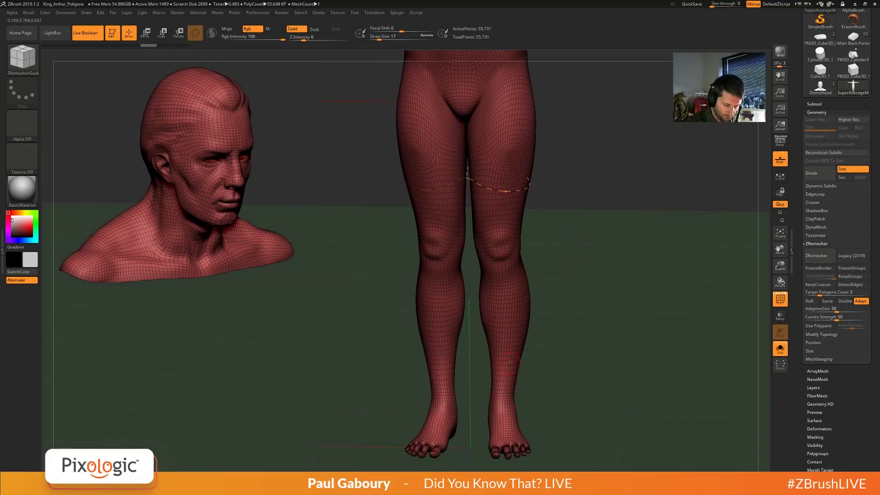
left_click_drag(609, 361, 616, 357, "shift")
key("f")
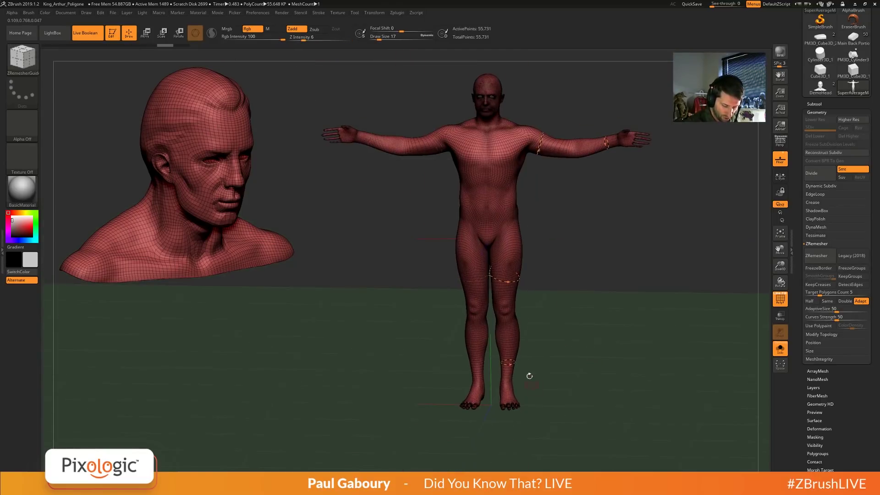
mouse_move(545, 286)
left_mouse_down()
mouse_move(534, 299)
mouse_move(525, 353)
left_mouse_up()
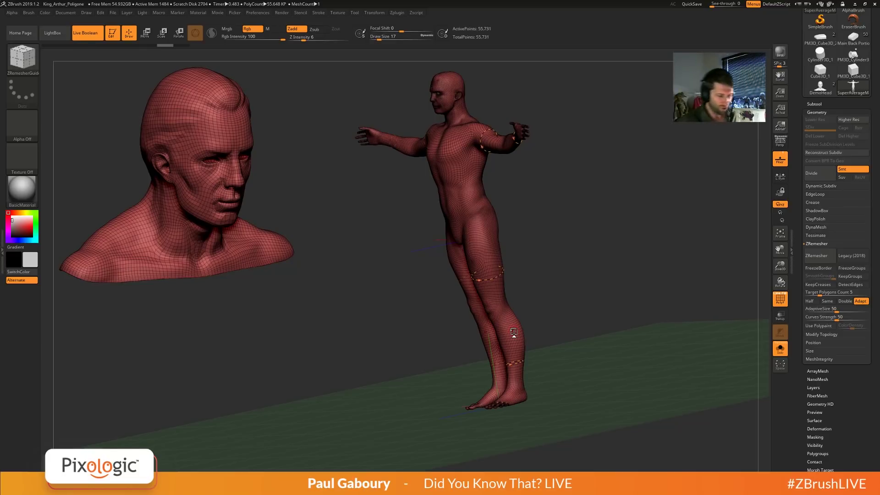
Switch to the DemoHead tool, delete its guide curves and enable Use Polypaint for ZRemesher.
left_click_drag(591, 320, 581, 361, "shift")
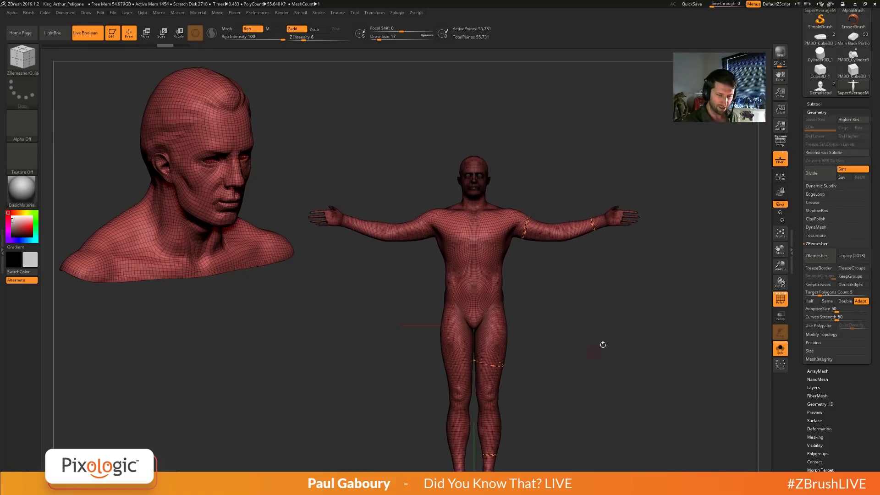
left_click(821, 86)
right_click_drag(573, 229, 570, 288, "ctrl")
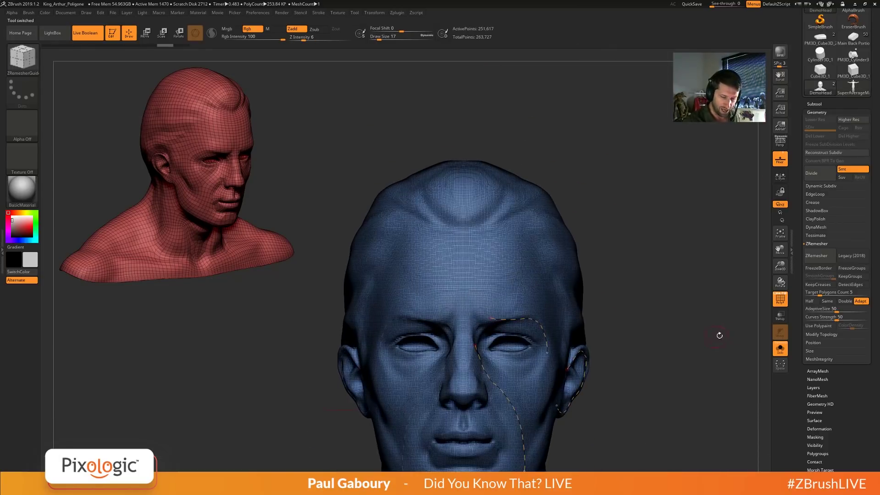
left_click(319, 12)
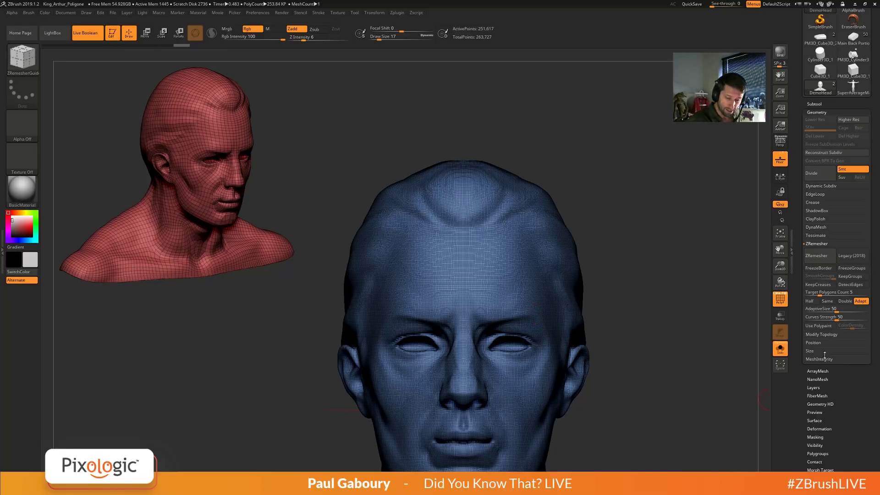
left_click(821, 327)
left_click_drag(616, 432, 613, 350, "alt")
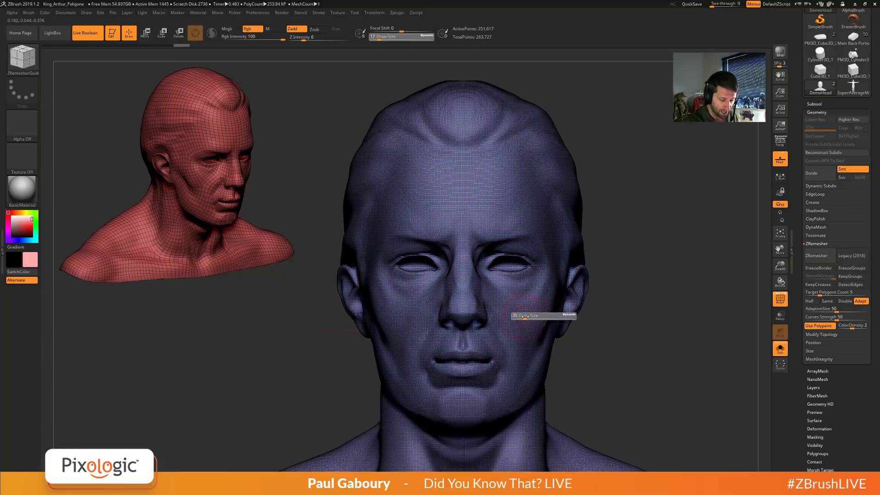
Turn off the wireframe and Live Boolean, and paint light red across the eyes, nose and cheeks with the Paint brush.
key("shift")
key("shift+f")
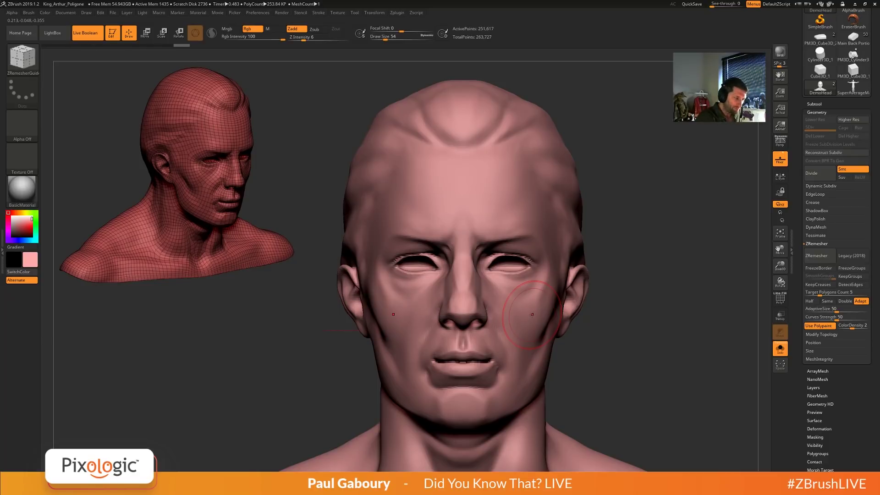
left_click(88, 34)
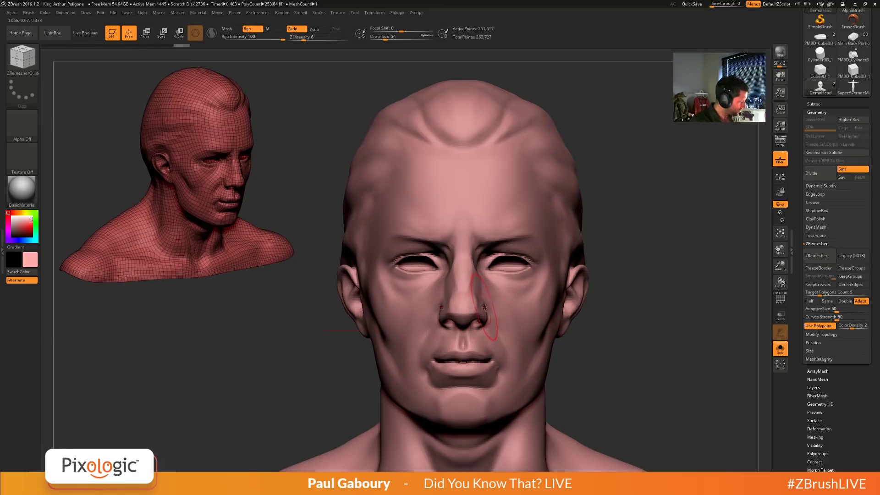
key("b")
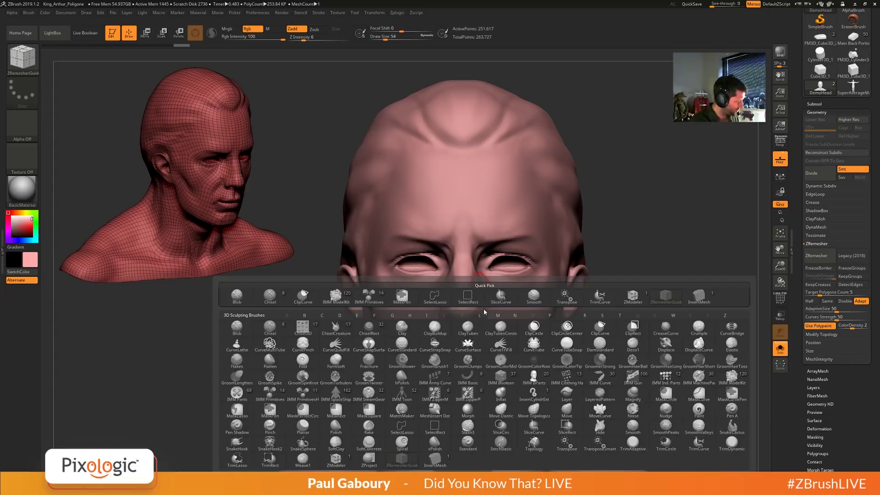
key("p")
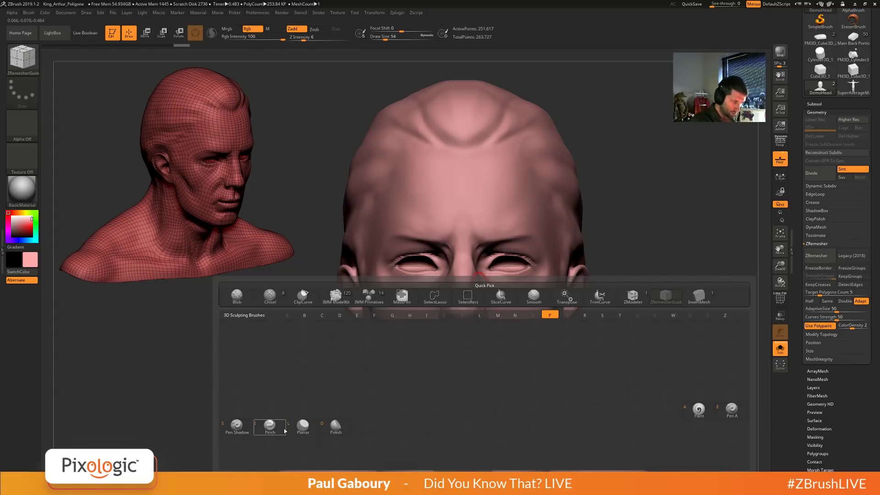
left_click(699, 408)
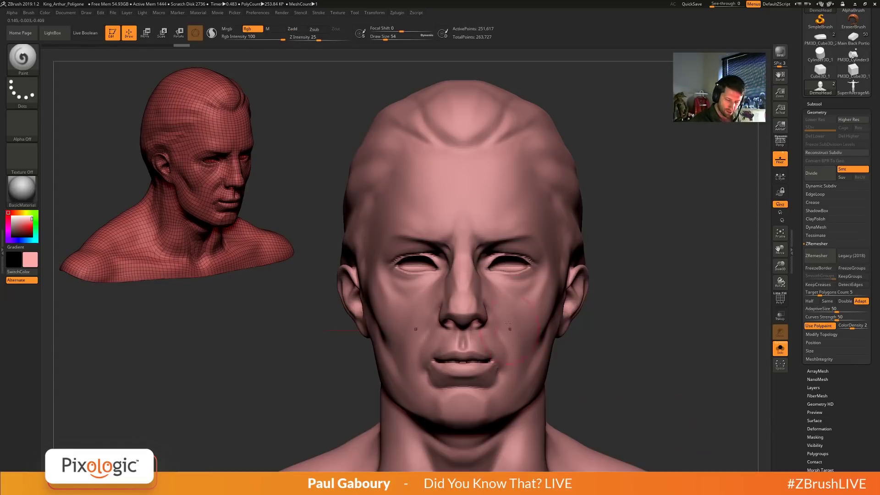
mouse_move(509, 221)
left_mouse_down()
mouse_move(491, 271)
mouse_move(469, 222)
mouse_move(463, 302)
mouse_move(507, 335)
mouse_move(463, 339)
mouse_move(463, 242)
mouse_move(463, 284)
left_mouse_up()
mouse_move(444, 328)
right_mouse_down()
mouse_move(499, 339)
mouse_move(380, 363)
right_mouse_up()
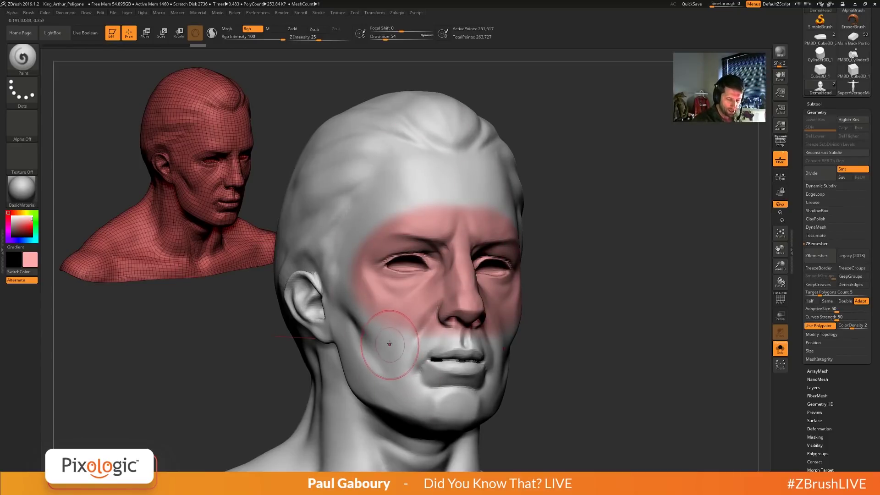
Toggle the DemoHead subtool's polypaint display off and on to compare the head with and without the painted area.
left_click(814, 104)
left_click(858, 121)
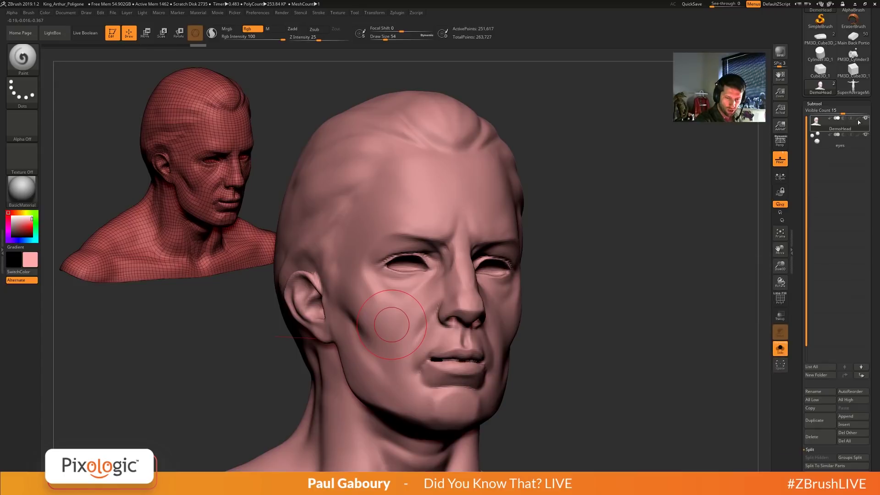
left_click(858, 120)
left_click(859, 121)
left_click(858, 121)
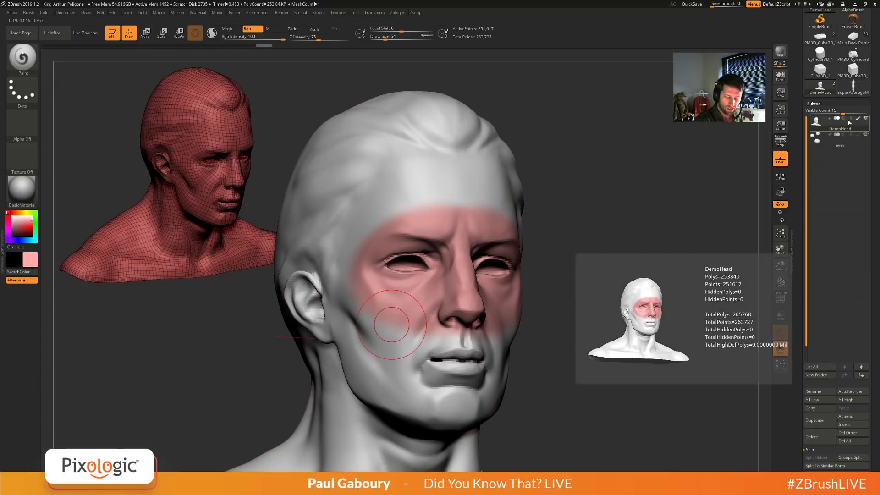
left_click_drag(582, 267, 562, 286)
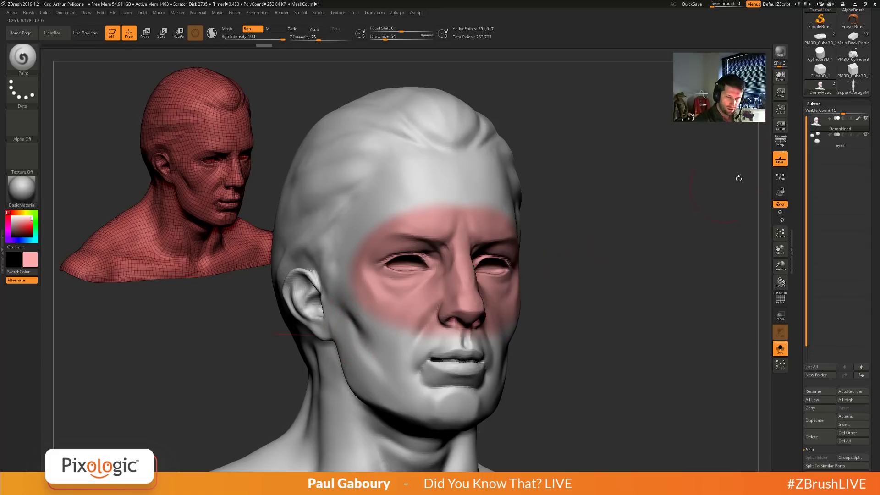
Set ZRemesher's polypaint ColorDensity to 4 and paint the whole face, from forehead to chin, in saturated red.
left_click(817, 103)
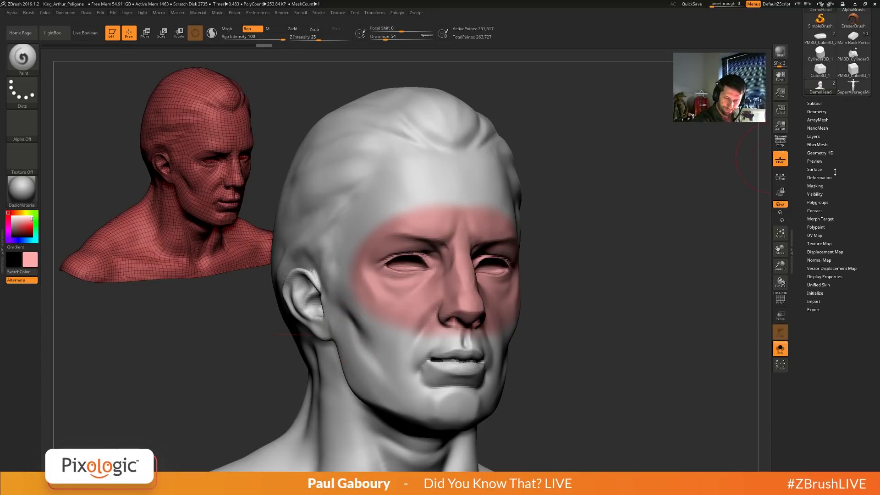
left_click(824, 112)
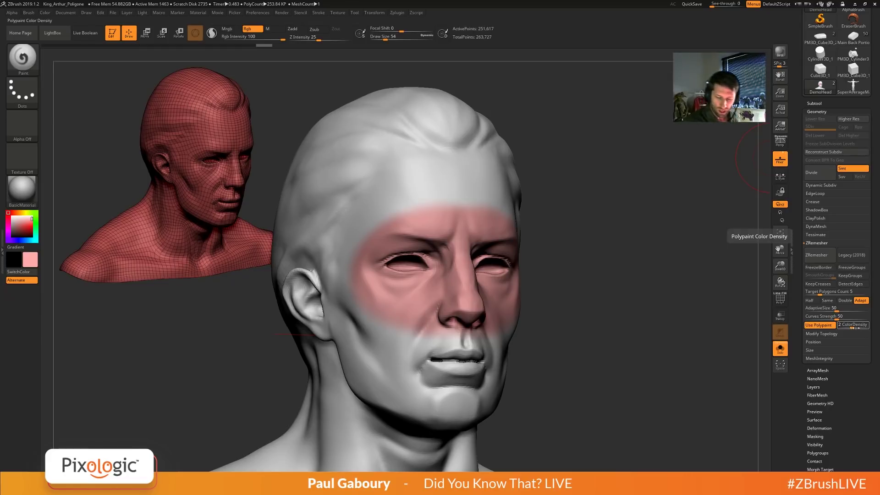
left_click_drag(853, 328, 873, 327)
mouse_move(415, 289)
left_mouse_down()
mouse_move(428, 312)
mouse_move(499, 284)
mouse_move(504, 220)
mouse_move(362, 275)
mouse_move(473, 318)
mouse_move(366, 321)
mouse_move(504, 192)
mouse_move(440, 348)
mouse_move(427, 343)
mouse_move(481, 389)
mouse_move(385, 348)
mouse_move(458, 178)
mouse_move(484, 218)
left_mouse_up()
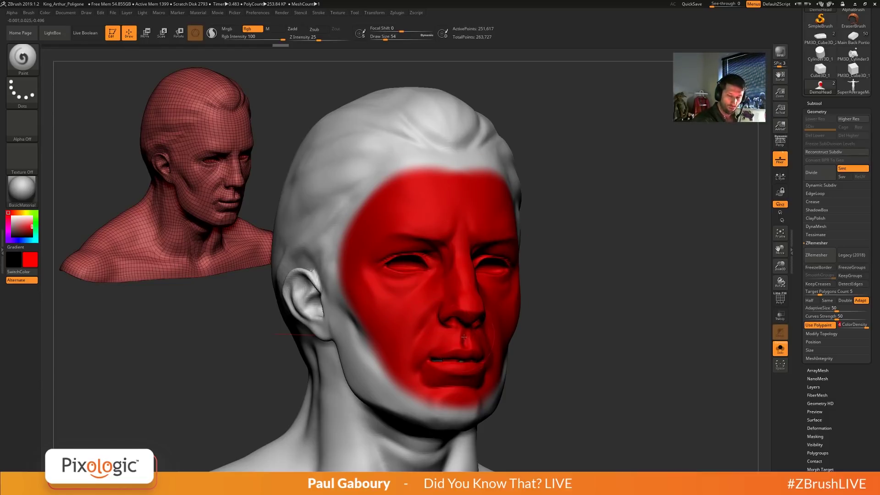
Set ColorDensity to 0.5 and paint light cyan over the back and sides of the hair.
type(".5")
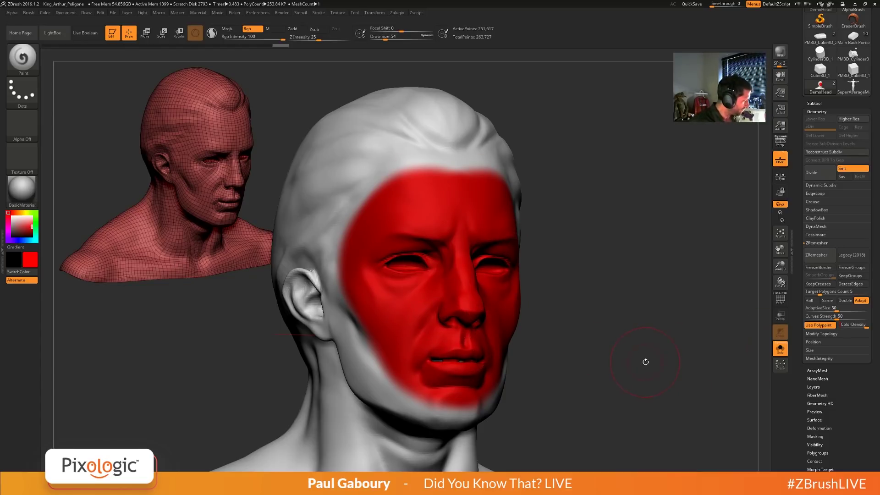
key("Return")
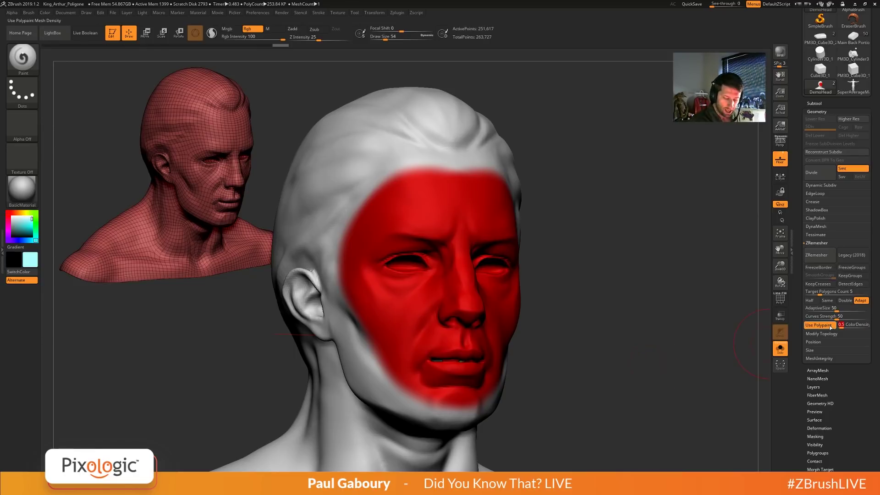
left_click_drag(558, 335, 526, 316, "alt")
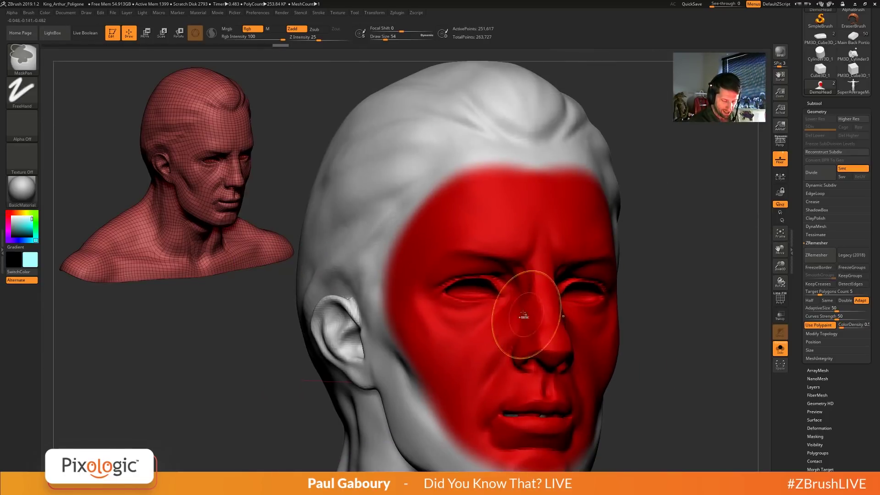
mouse_move(524, 316)
right_mouse_down("alt")
mouse_move(490, 298)
mouse_move(547, 356)
right_mouse_up("alt")
mouse_move(423, 253)
left_mouse_down()
mouse_move(446, 245)
mouse_move(416, 245)
left_mouse_up()
mouse_move(416, 245)
right_mouse_down()
mouse_move(428, 255)
mouse_move(421, 265)
right_mouse_up()
mouse_move(387, 220)
left_mouse_down()
mouse_move(364, 245)
mouse_move(338, 247)
mouse_move(346, 298)
mouse_move(324, 289)
mouse_move(355, 316)
left_mouse_up()
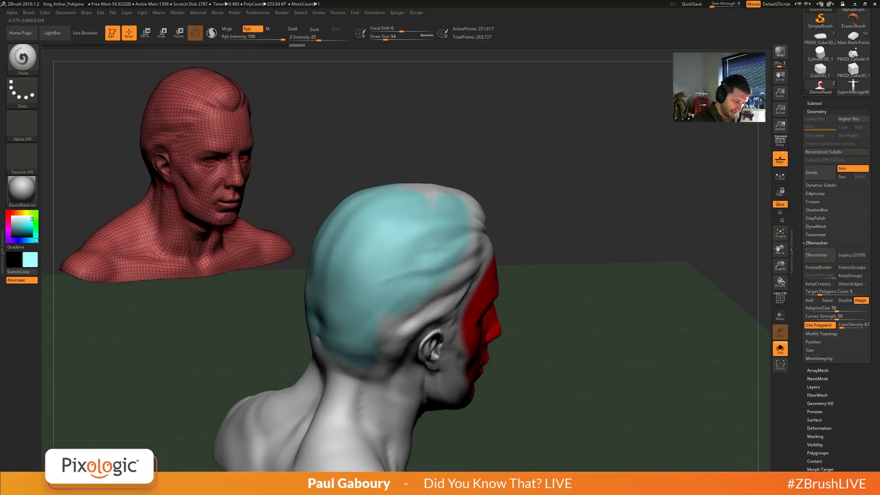
Extend the light cyan paint over the crown, the nape and the front hairline.
mouse_move(427, 215)
right_mouse_down()
mouse_move(425, 248)
mouse_move(431, 229)
right_mouse_up()
mouse_move(465, 181)
left_mouse_down()
mouse_move(497, 138)
mouse_move(491, 155)
left_mouse_up()
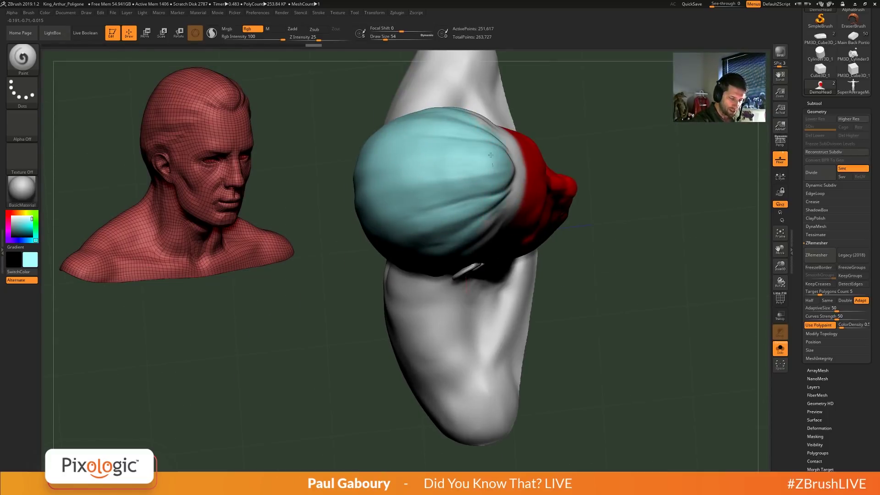
mouse_move(491, 155)
right_mouse_down()
mouse_move(462, 247)
mouse_move(435, 184)
right_mouse_up()
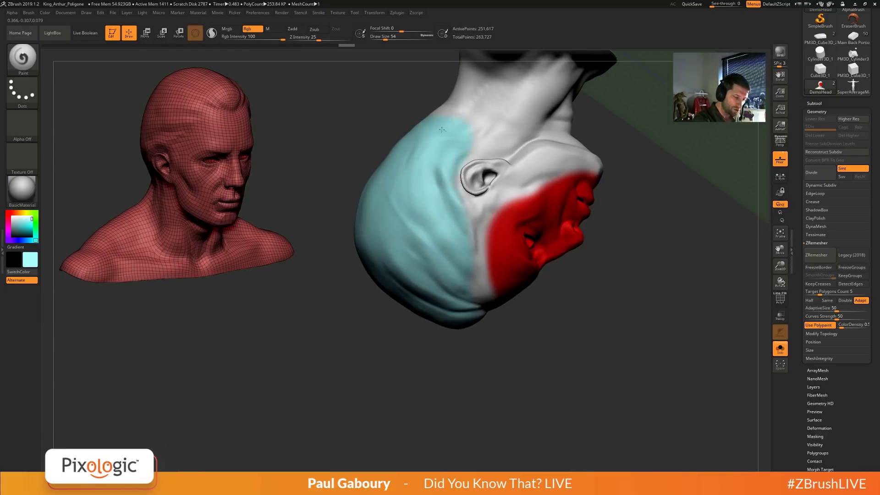
right_click_drag(442, 129, 450, 194)
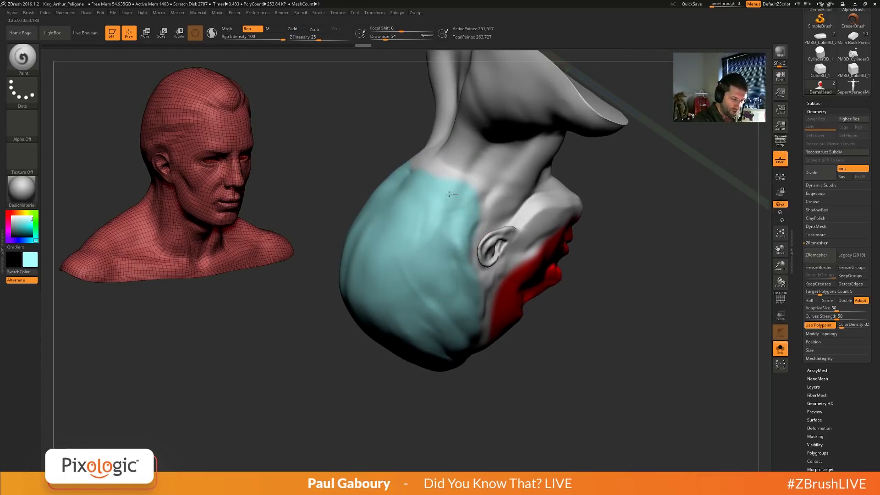
left_click_drag(411, 173, 463, 203)
right_click_drag(451, 312, 480, 276)
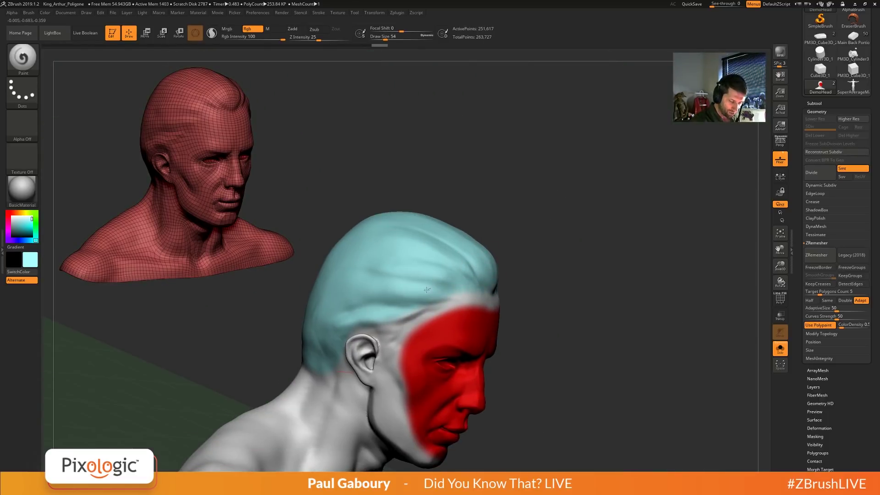
mouse_move(523, 295)
left_mouse_down()
mouse_move(530, 266)
mouse_move(507, 296)
left_mouse_up()
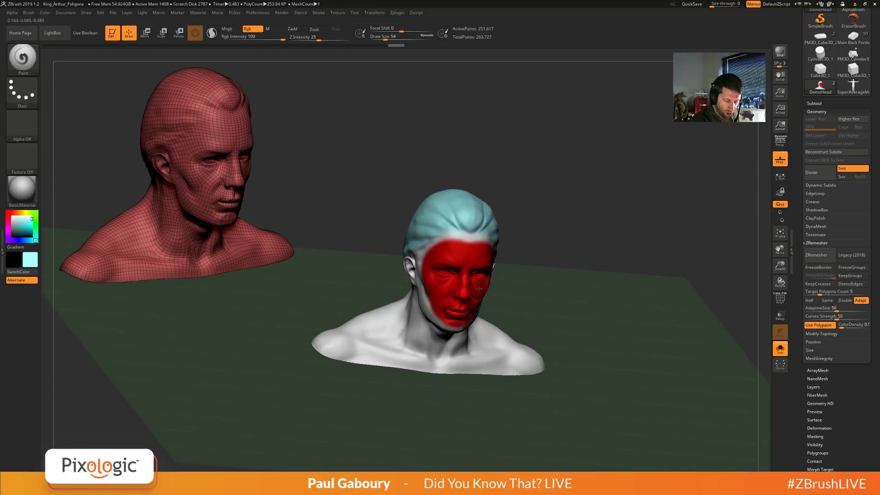
ZRemesh the polypainted head and show its wireframe to compare polygon density on the face and hair.
left_click(823, 259)
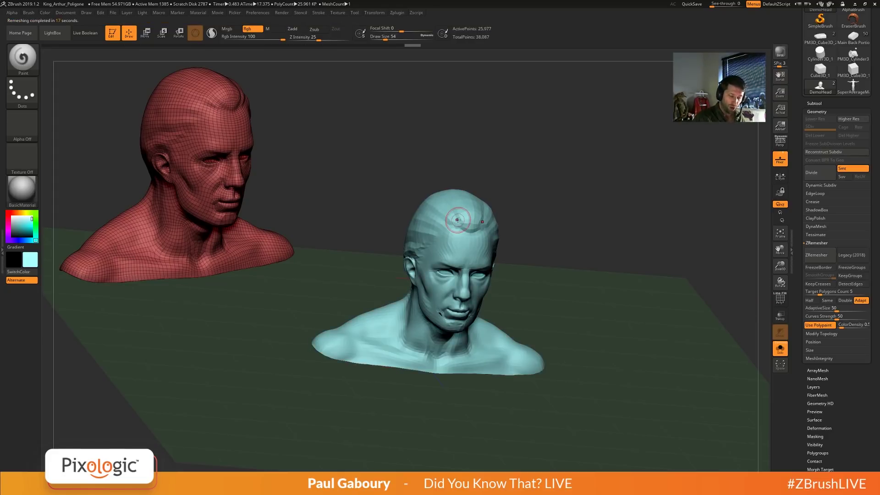
left_click_drag(585, 339, 479, 302, "alt")
key("shift+f")
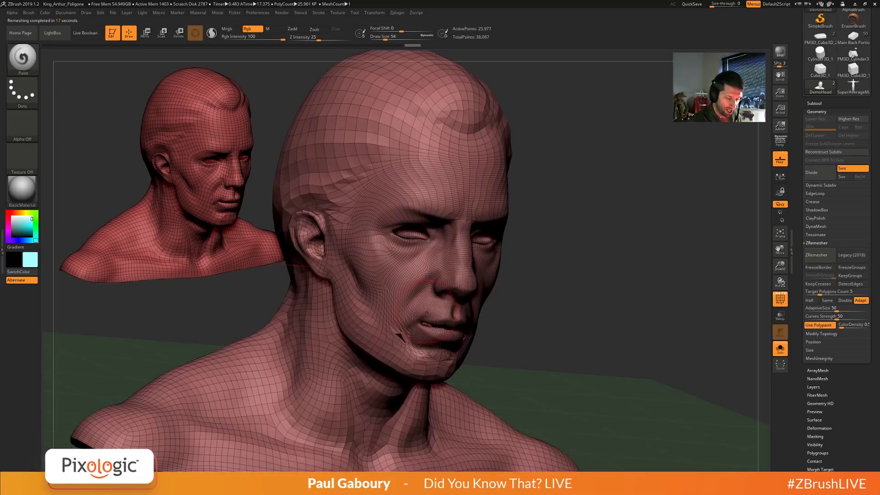
right_click_drag(433, 289, 384, 185)
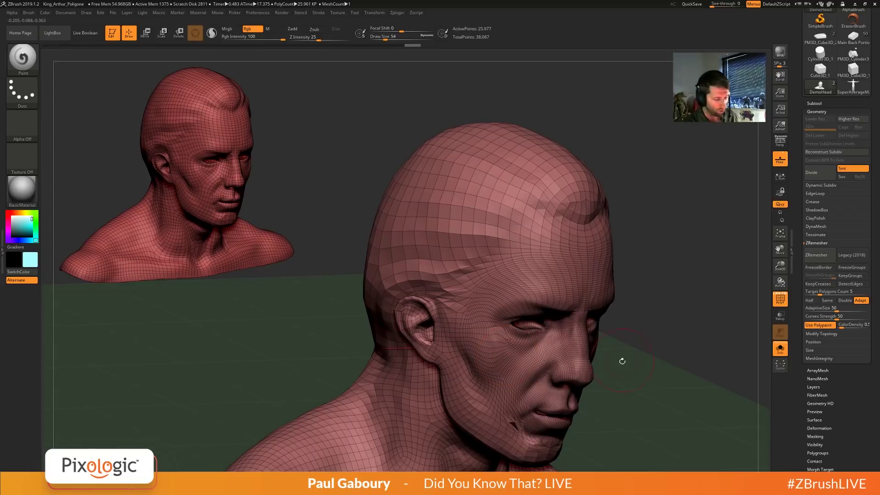
Undo the head's remesh, set ColorDensity to 1 and fill the entire head with white.
key("ctrl+z")
left_click_drag(597, 389, 543, 310)
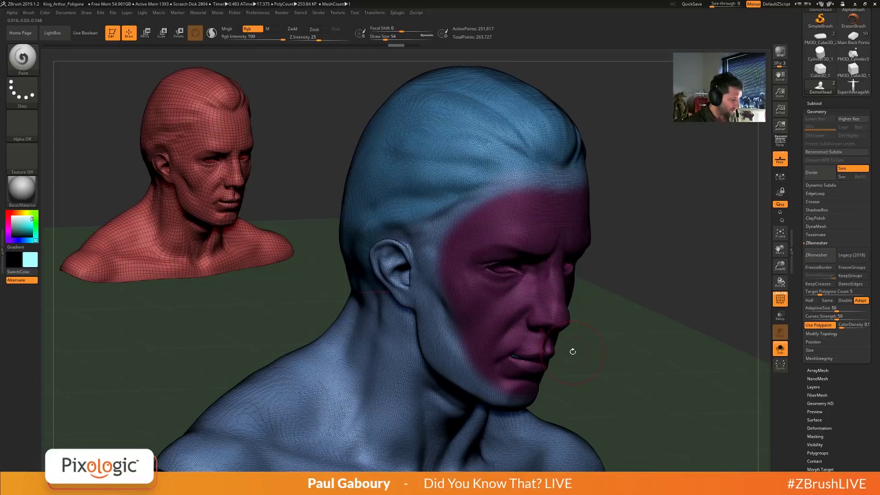
left_click(12, 216)
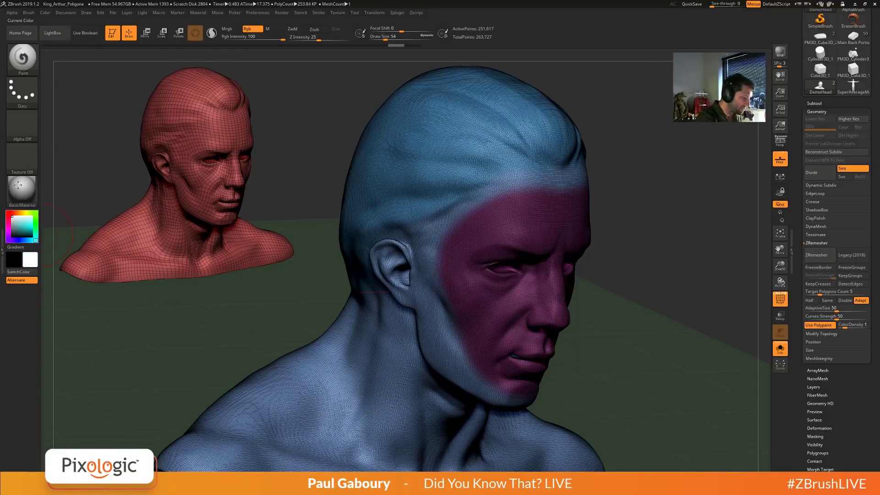
left_click(44, 13)
left_click(76, 158)
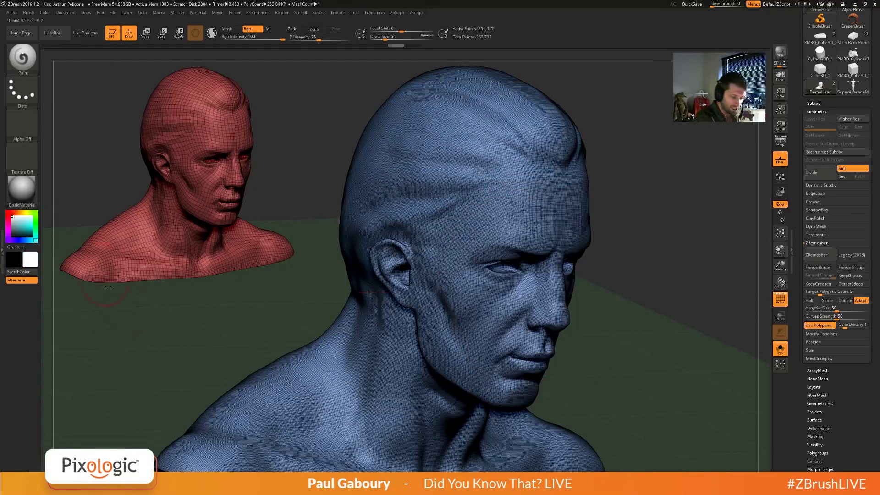
Set ColorDensity to 3 and paint red around both eyes and the nose bridge with the wireframe hidden.
left_click_drag(576, 313, 504, 247)
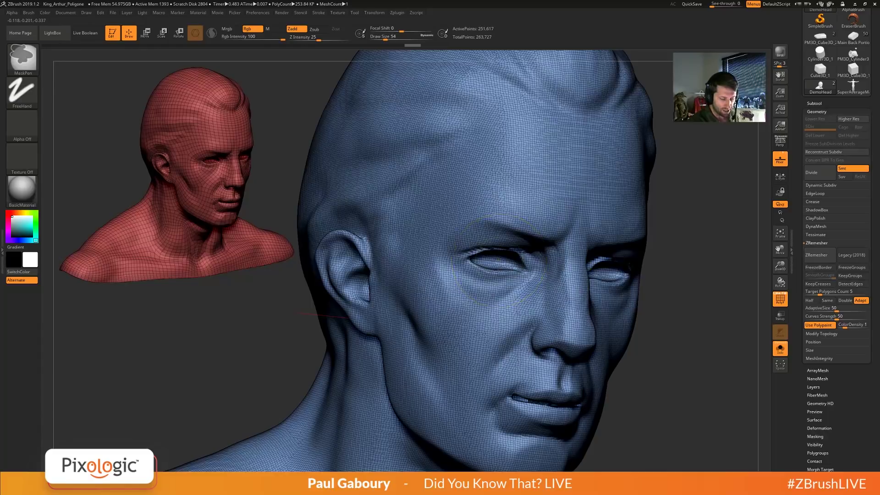
mouse_move(500, 262)
right_mouse_down("ctrl")
mouse_move(503, 321)
mouse_move(470, 297)
mouse_move(482, 316)
right_mouse_up("ctrl")
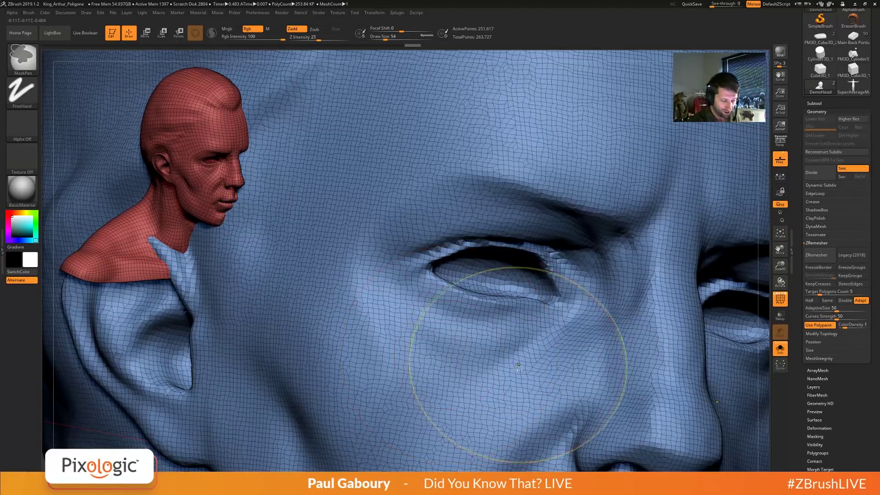
mouse_move(518, 363)
right_mouse_down("ctrl")
mouse_move(522, 321)
mouse_move(483, 316)
right_mouse_up("ctrl")
left_click(843, 324)
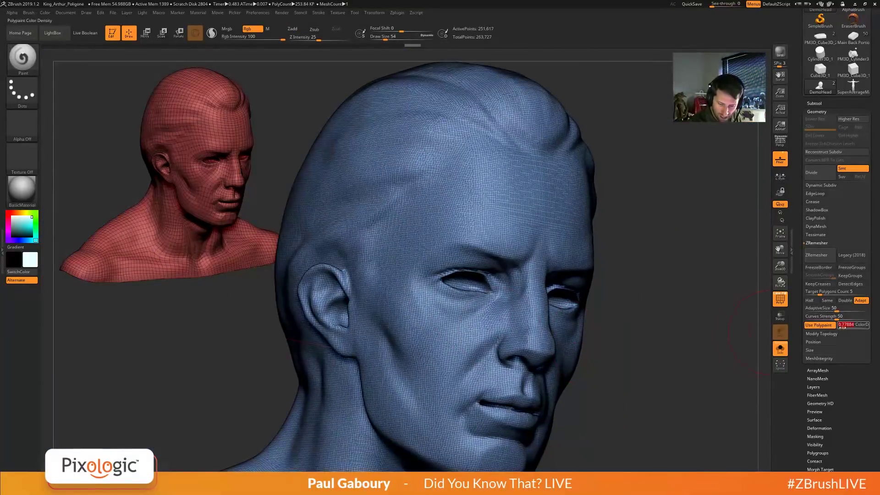
type("3")
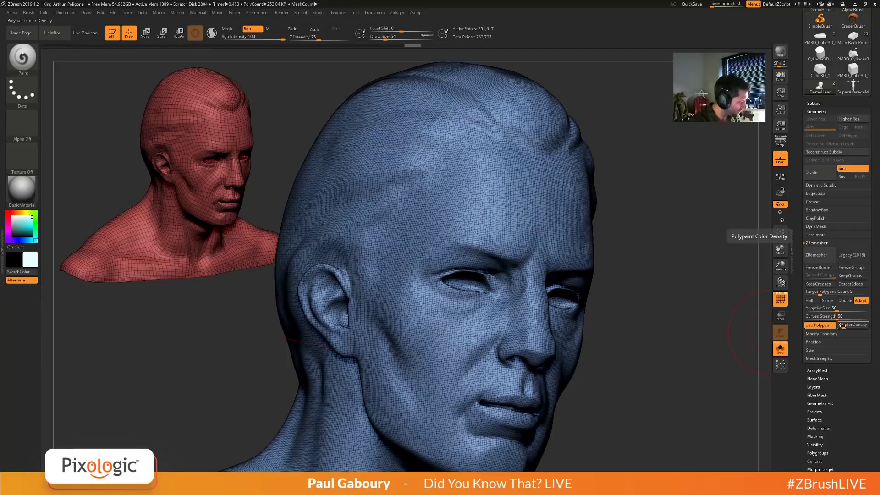
key("Return")
mouse_move(488, 301)
left_mouse_down()
mouse_move(488, 286)
mouse_move(458, 261)
mouse_move(578, 321)
mouse_move(412, 275)
mouse_move(527, 311)
left_mouse_up()
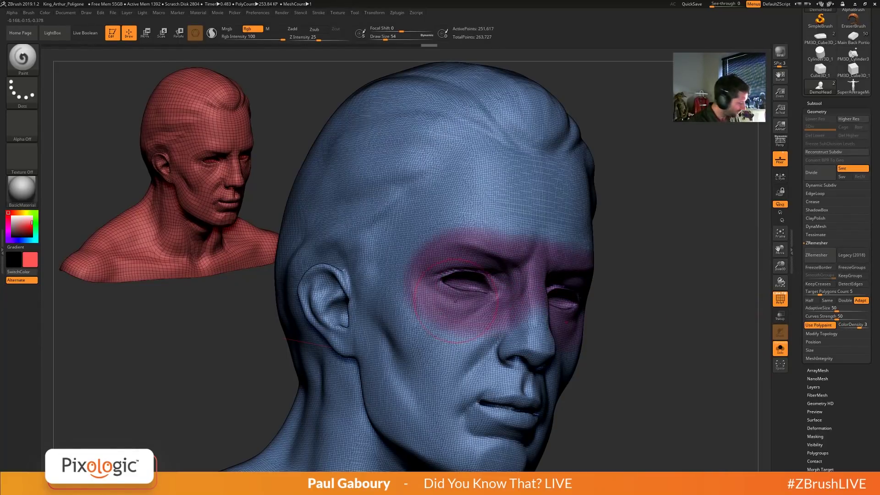
key("shift+f")
mouse_move(577, 234)
left_mouse_down()
mouse_move(443, 226)
mouse_move(525, 285)
left_mouse_up()
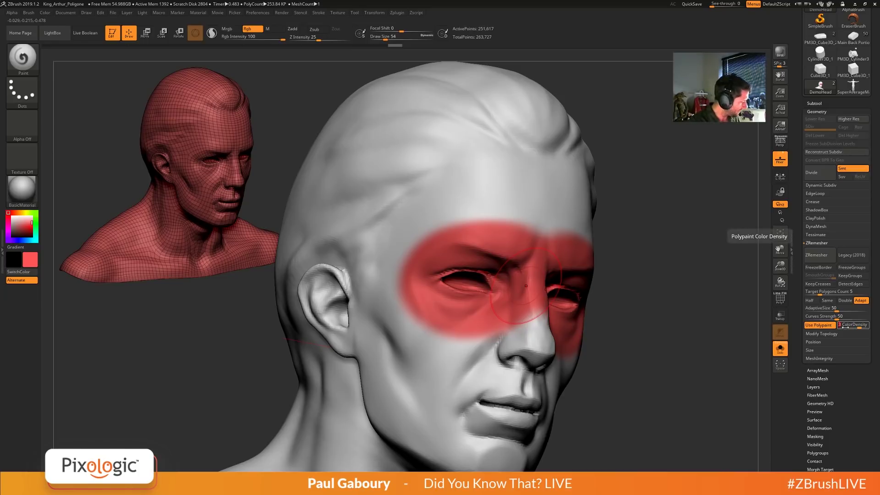
Set ColorDensity to 0.5 and paint light cyan over the forehead, the top and the sides of the hair.
type(".5")
key("Return")
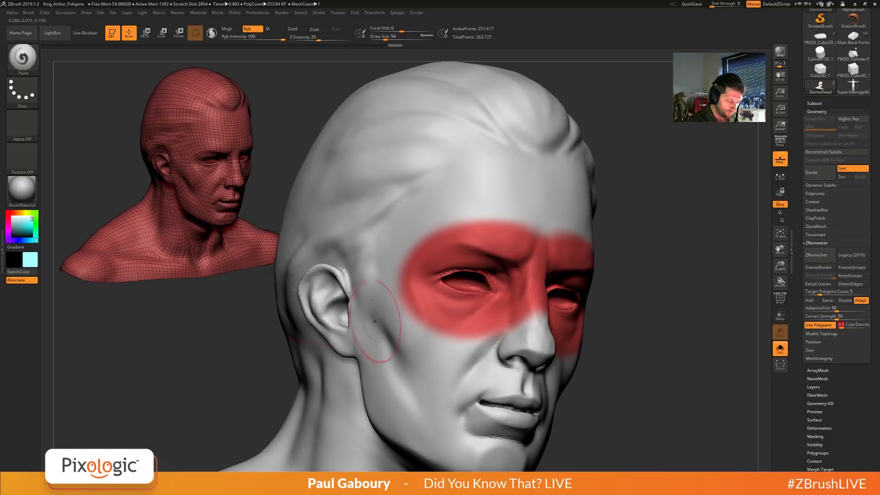
mouse_move(450, 179)
left_mouse_down()
mouse_move(420, 185)
mouse_move(564, 156)
mouse_move(362, 133)
mouse_move(481, 101)
mouse_move(412, 78)
left_mouse_up()
mouse_move(546, 175)
left_mouse_down()
mouse_move(458, 218)
mouse_move(568, 239)
mouse_move(389, 234)
mouse_move(307, 203)
left_mouse_up()
right_click_drag(307, 203, 368, 328, "alt")
right_click_drag(368, 328, 371, 284, "ctrl")
right_click_drag(371, 284, 403, 328)
mouse_move(435, 259)
left_mouse_down()
mouse_move(558, 229)
mouse_move(536, 238)
mouse_move(459, 206)
mouse_move(412, 220)
mouse_move(421, 238)
left_mouse_up()
right_click_drag(422, 239, 417, 321)
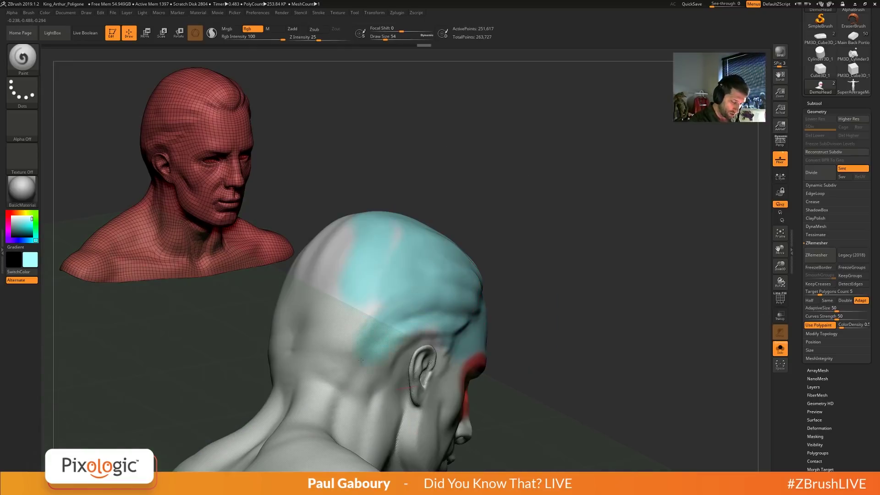
Extend the light cyan paint over the back of the head down to the nape.
right_click_drag(358, 362, 426, 310)
mouse_move(426, 310)
left_mouse_down()
mouse_move(335, 302)
mouse_move(385, 238)
mouse_move(367, 156)
mouse_move(353, 206)
mouse_move(404, 137)
mouse_move(440, 205)
left_mouse_up()
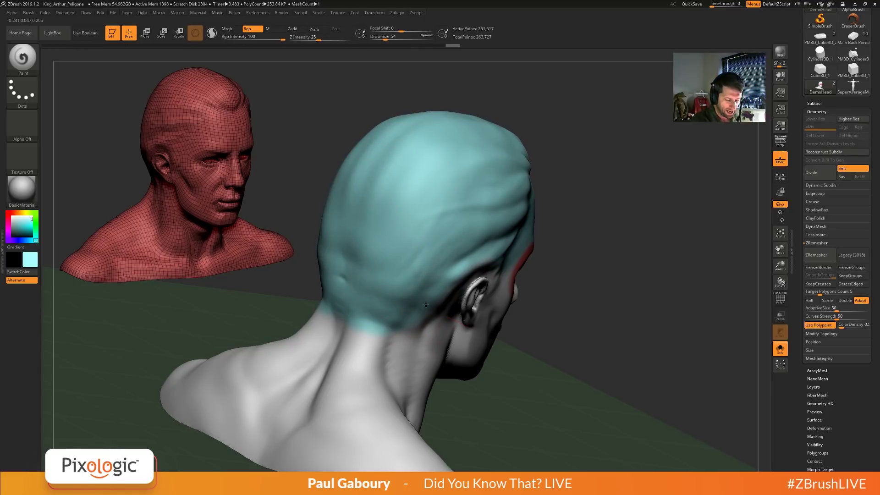
mouse_move(425, 304)
right_mouse_down("ctrl")
mouse_move(427, 256)
mouse_move(358, 271)
right_mouse_up("ctrl")
mouse_move(473, 308)
left_mouse_down()
mouse_move(467, 321)
mouse_move(487, 362)
mouse_move(482, 298)
left_mouse_up()
Undo the stray light cyan paint over the face, neck and shoulders.
mouse_move(586, 405)
left_mouse_down()
mouse_move(534, 394)
mouse_move(524, 401)
left_mouse_up()
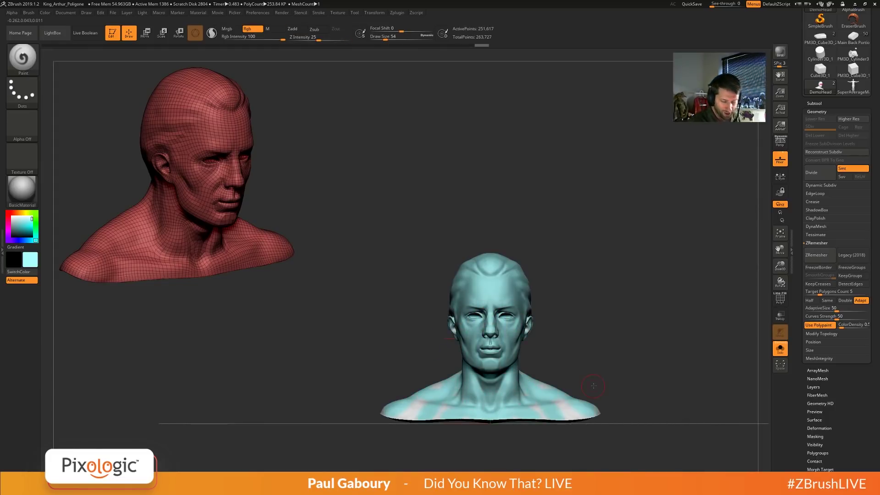
key("ctrl+z")
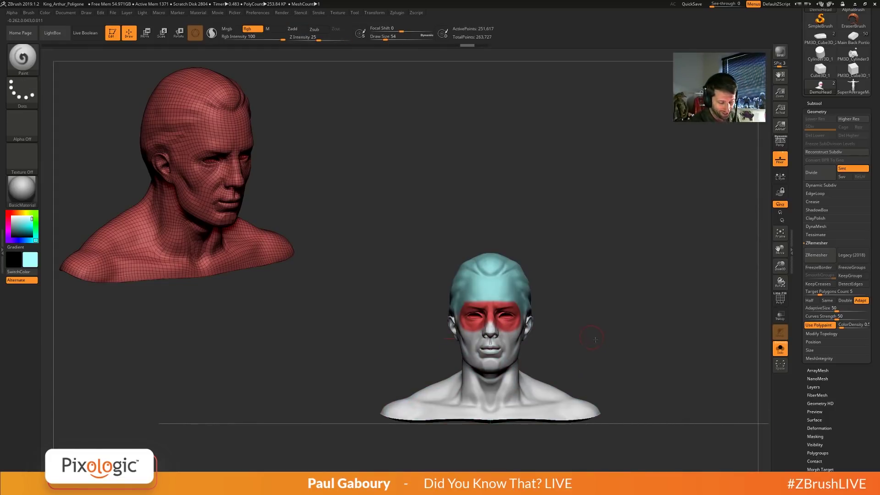
right_click_drag(593, 385, 476, 318)
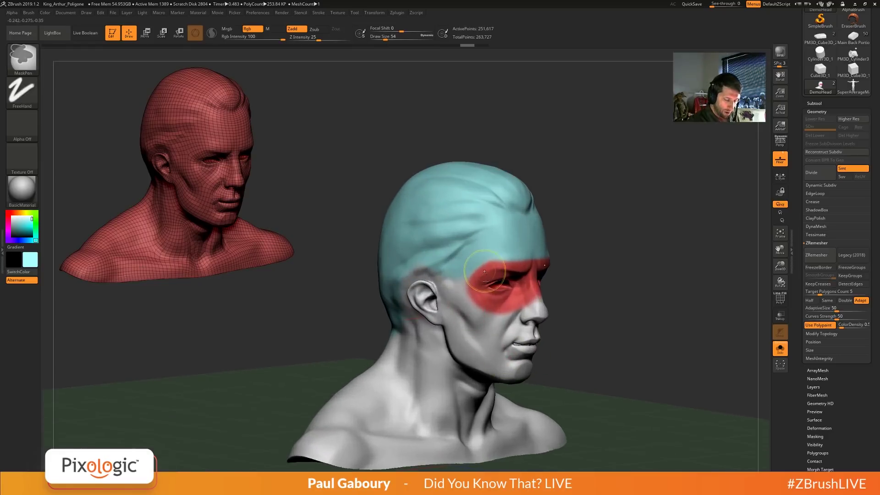
Turn off Zadd for the Smooth brush and blend the borders between the red eye area and the surrounding cyan and white paint.
right_click_drag(488, 276, 512, 271, "ctrl")
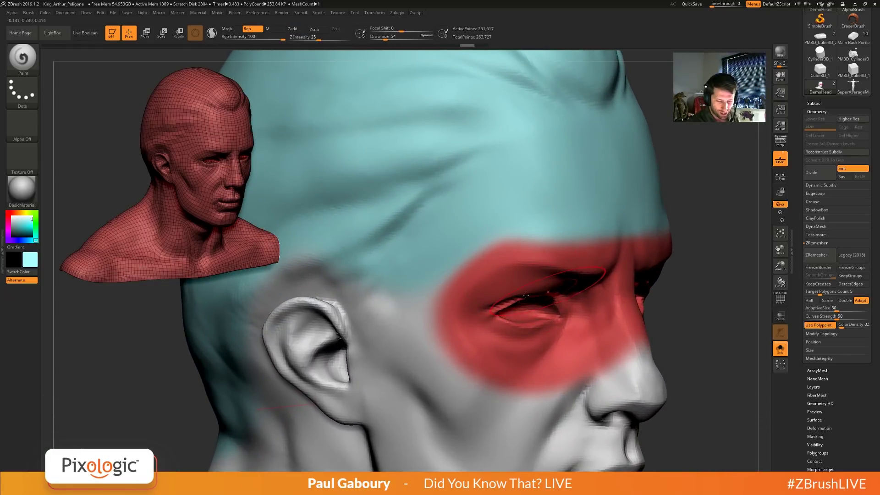
right_click_drag(568, 284, 513, 351)
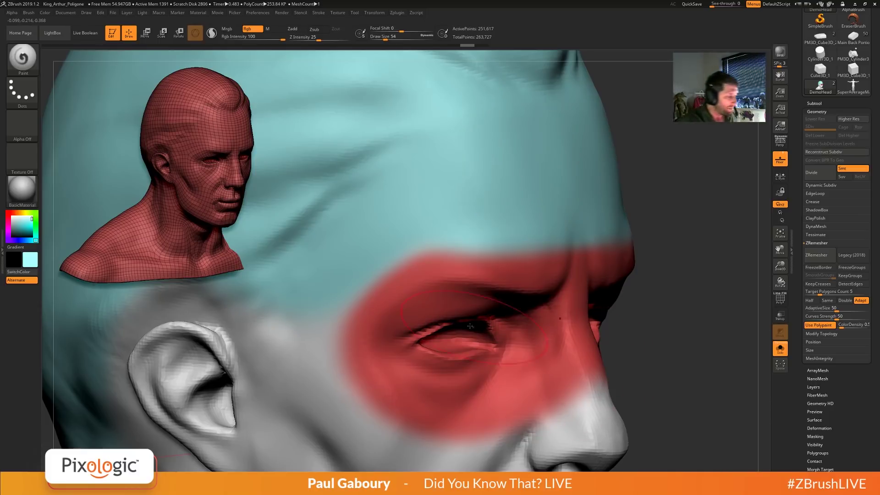
key("shift")
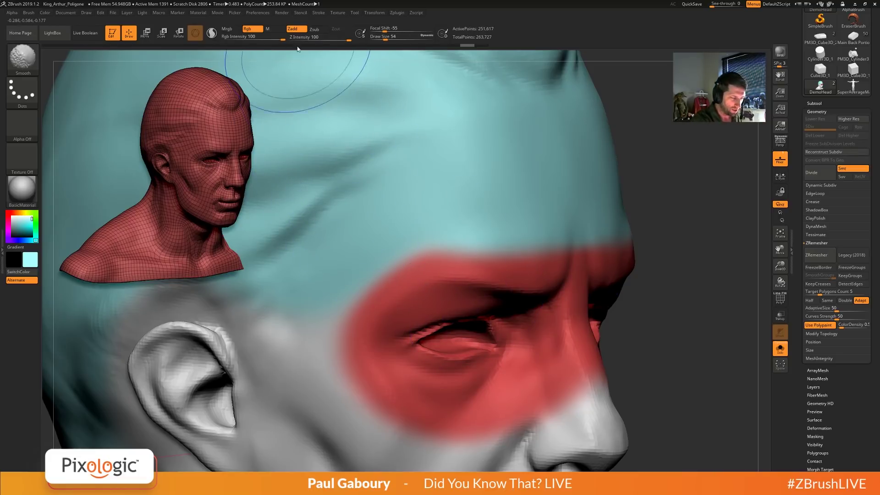
left_click(297, 30)
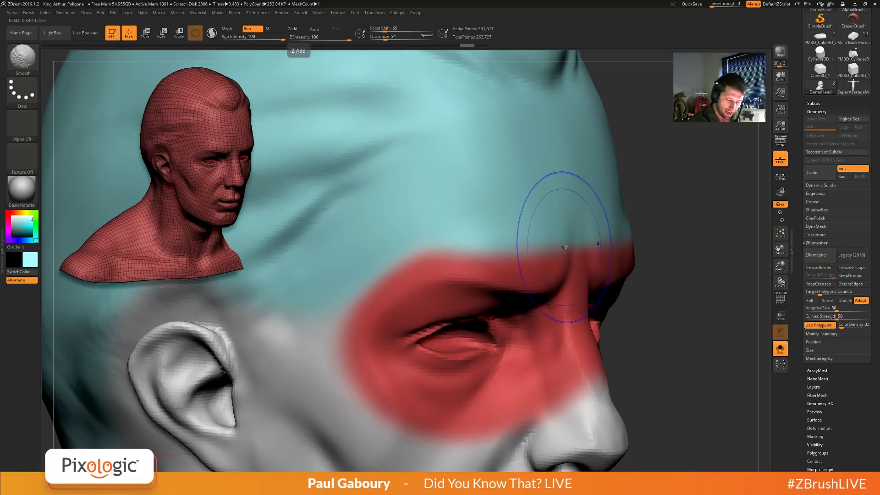
left_click_drag(569, 225, 539, 244, "shift")
mouse_move(389, 274)
left_mouse_down("shift")
mouse_move(366, 380)
mouse_move(508, 420)
mouse_move(589, 388)
left_mouse_up("shift")
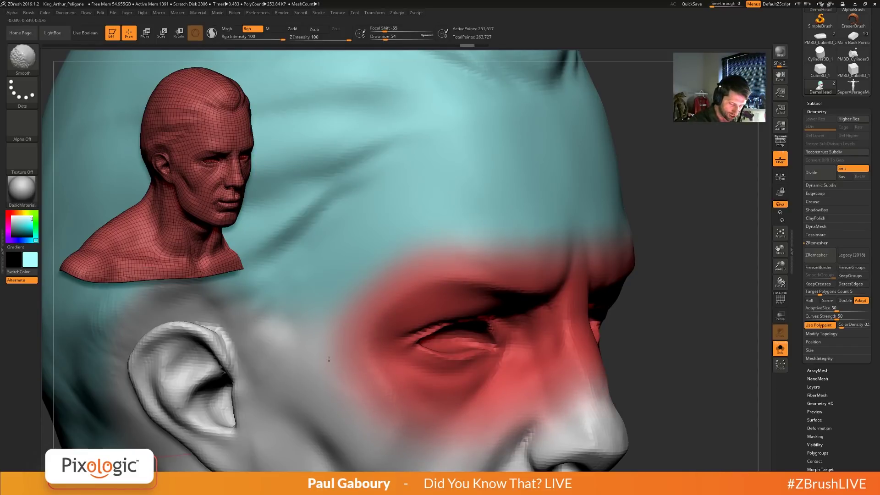
left_click_drag(298, 334, 322, 320, "shift")
mouse_move(328, 316)
right_mouse_down("ctrl")
mouse_move(328, 279)
mouse_move(520, 311)
right_mouse_up("ctrl")
left_click_drag(520, 313, 426, 293, "shift")
right_click_drag(426, 294, 436, 383)
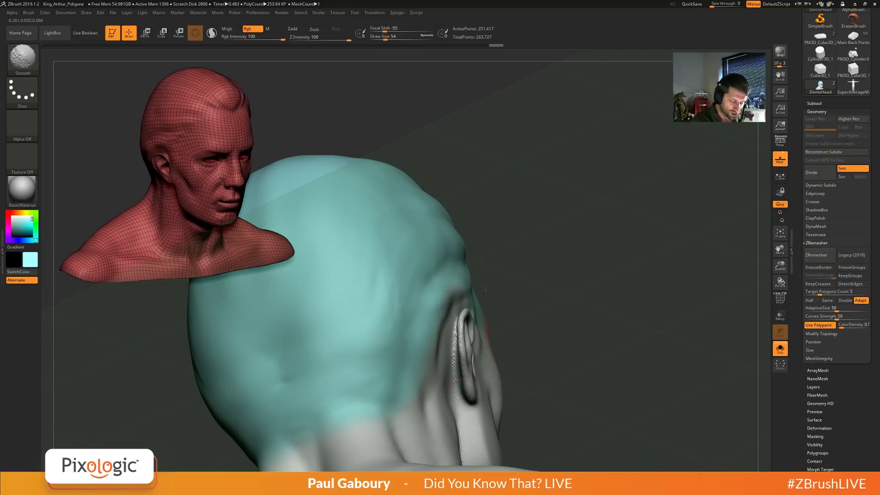
right_click_drag(485, 289, 467, 333)
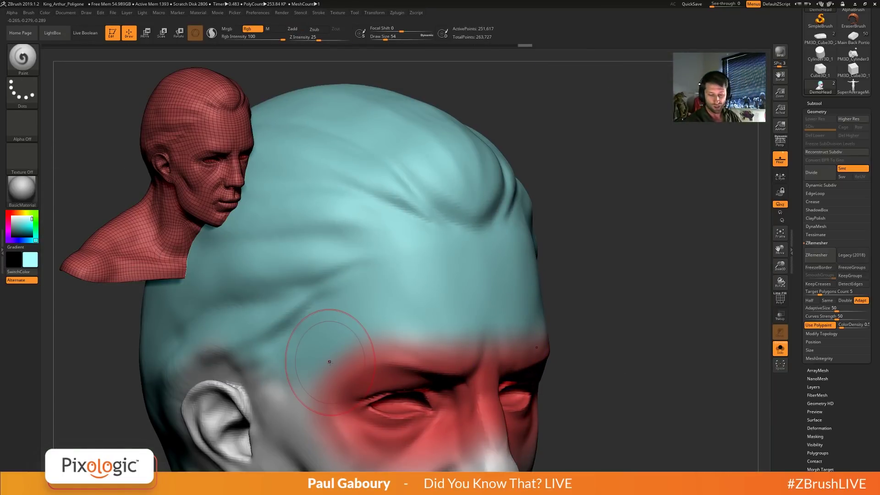
ZRemesh the head with the blended polypaint and show its wireframe.
left_click(817, 255)
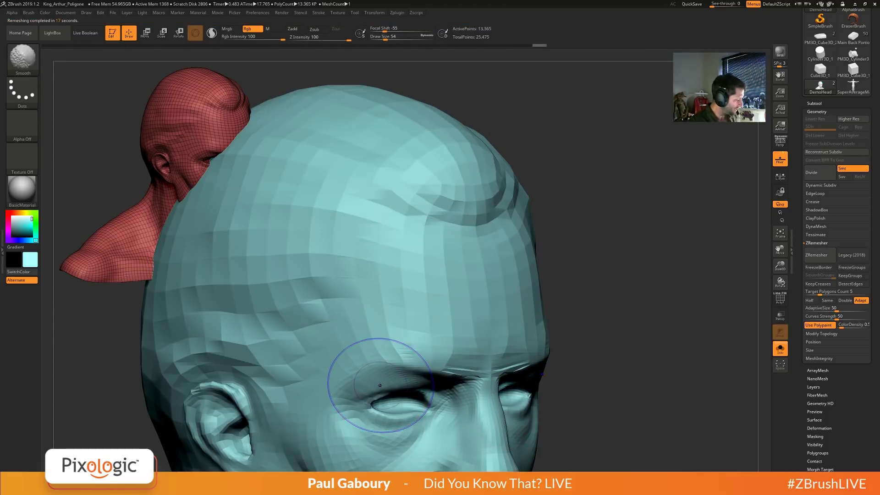
key("shift+f")
right_click_drag(380, 398, 411, 355, "alt")
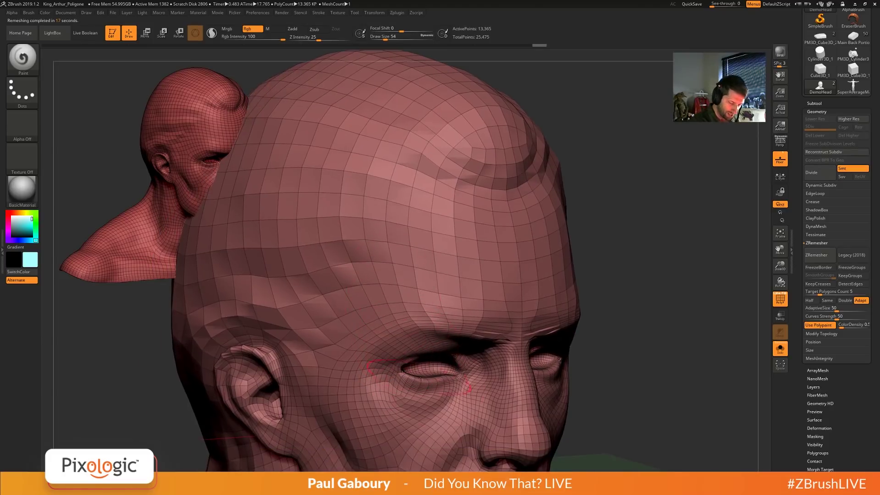
Smooth the forehead just above the brow and inspect the polygon flow around the eyes and side of the head.
left_click_drag(463, 306, 538, 316, "shift")
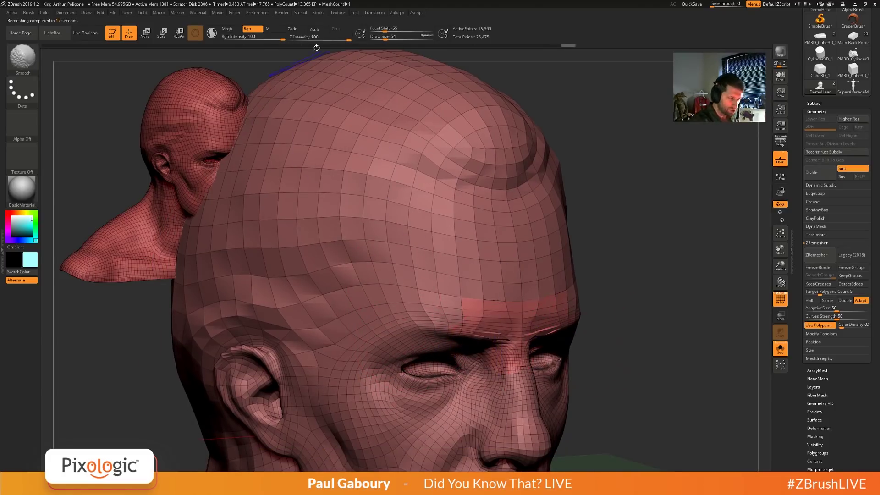
mouse_move(482, 305)
left_mouse_down("shift")
mouse_move(499, 330)
mouse_move(540, 340)
left_mouse_up("shift")
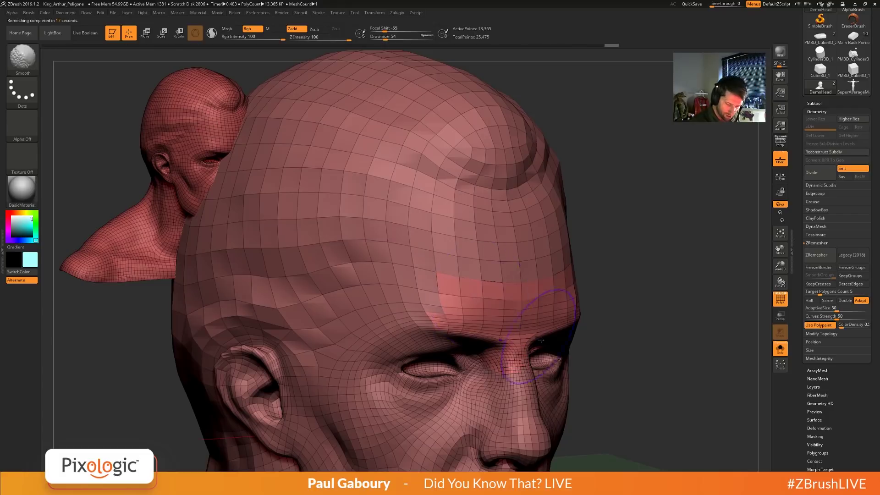
mouse_move(541, 340)
right_mouse_down()
mouse_move(458, 343)
mouse_move(466, 374)
right_mouse_up()
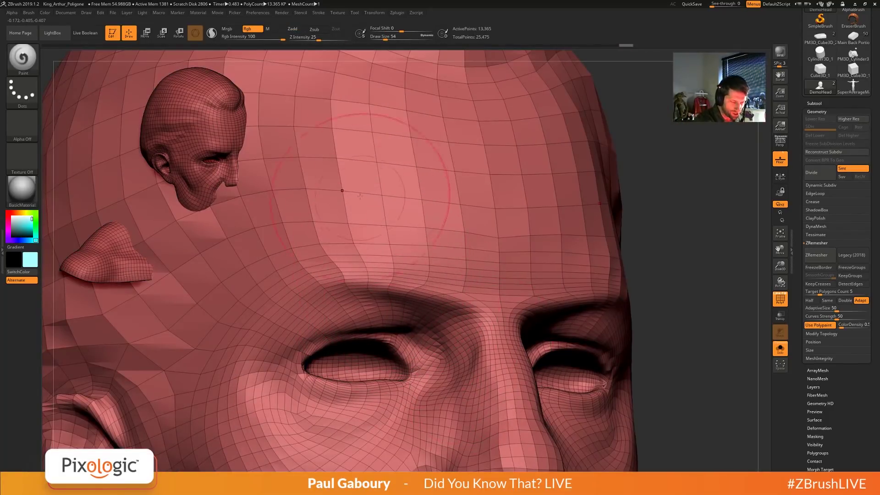
key("f")
right_click_drag(360, 196, 397, 300)
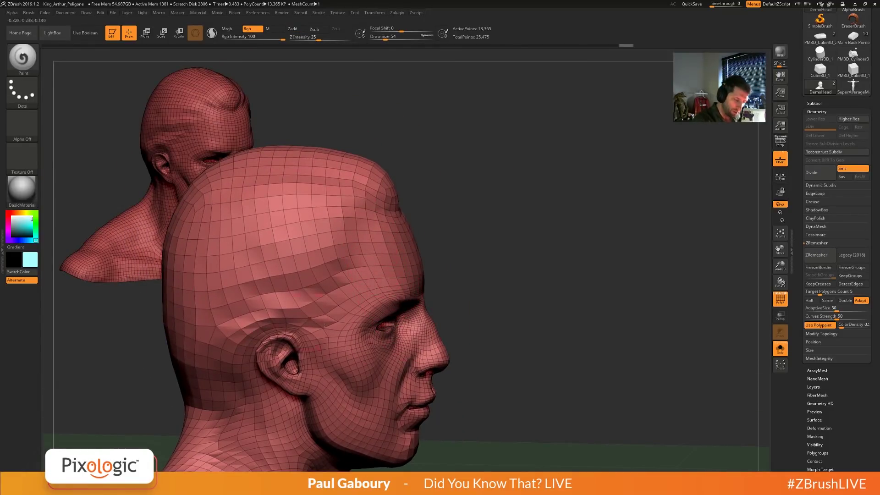
right_click_drag(443, 348, 476, 320)
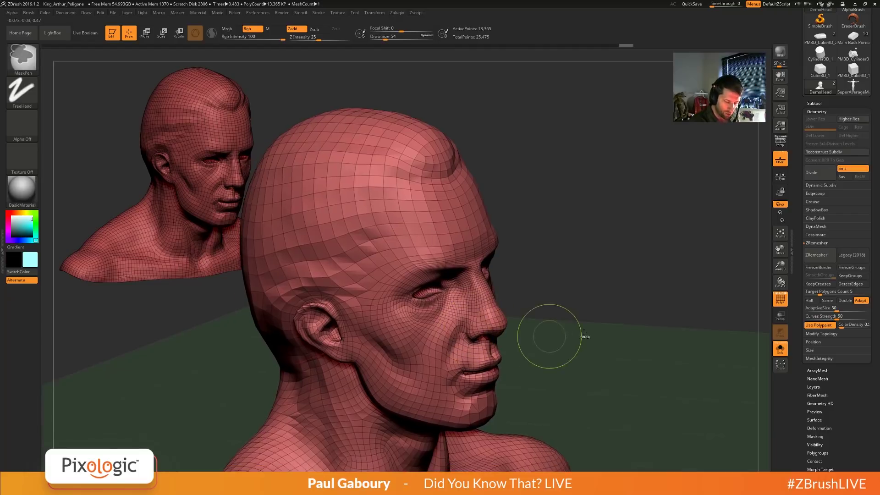
Undo the remesh and the paint blending so the red eye area has hard borders, with the wireframe hidden.
key("ctrl+z")
key("shift+f")
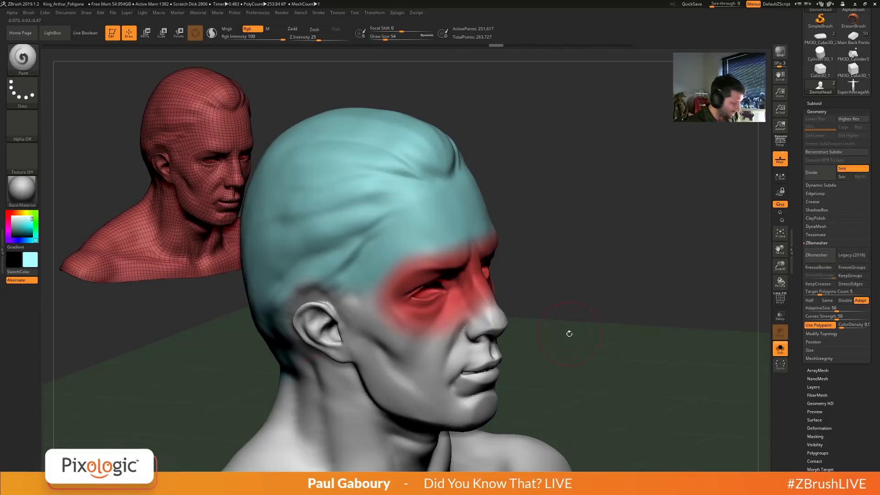
right_click_drag(569, 333, 573, 346, "ctrl")
key("ctrl+z")
key("ctrl+z")
key("ctrl+z")
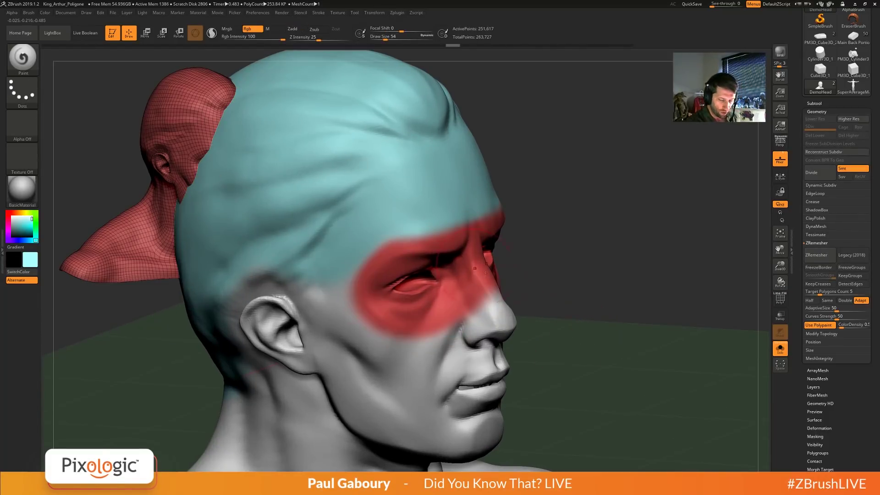
ZRemesh the head with the hard-edged polypaint and show its wireframe to compare density around the eyes and forehead.
left_click(819, 256)
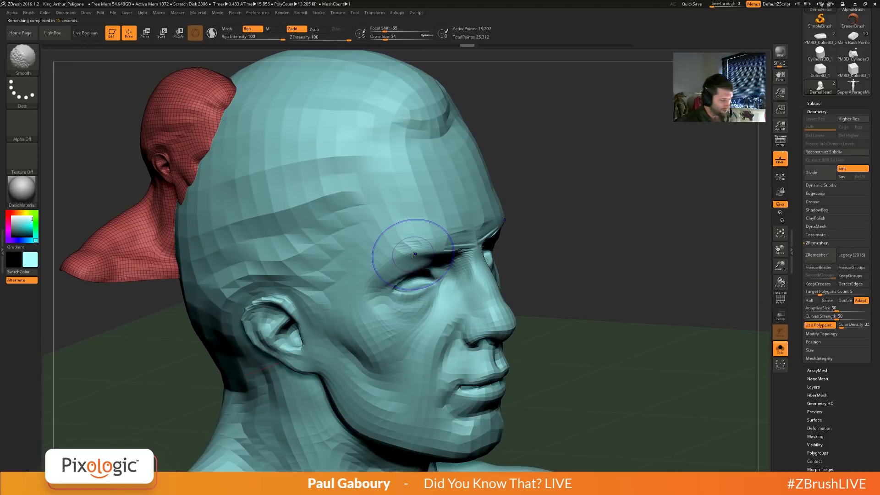
key("shift+f")
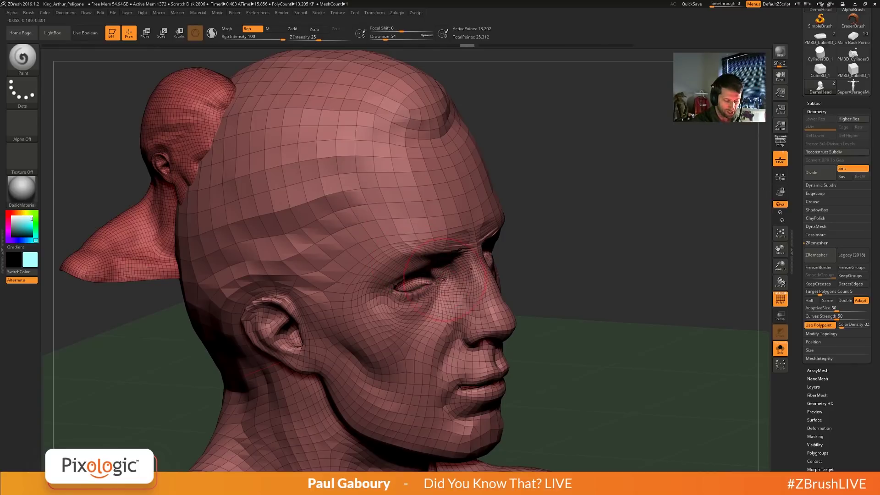
key("shift")
mouse_move(473, 250)
left_mouse_down("shift")
mouse_move(414, 250)
mouse_move(368, 279)
left_mouse_up("shift")
left_click_drag(418, 312, 420, 388)
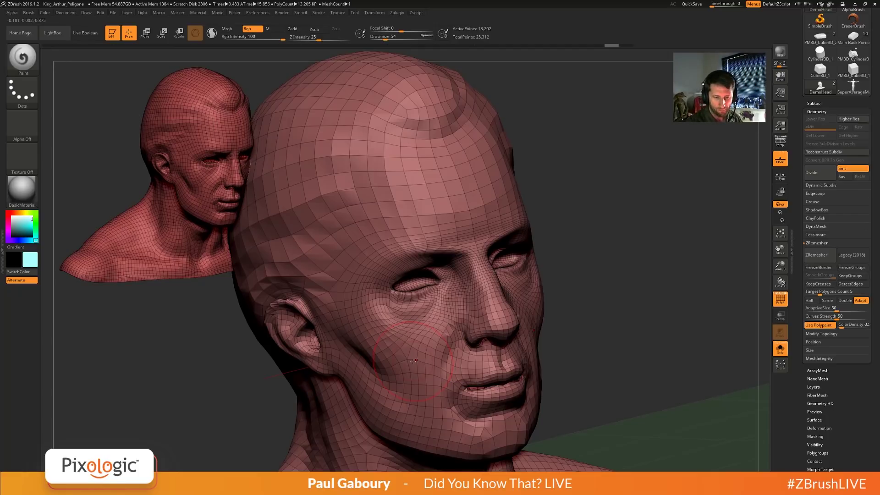
Switch to the Main Back Portion tool and display the whole spaceship model with Solo mode off.
left_click(851, 41)
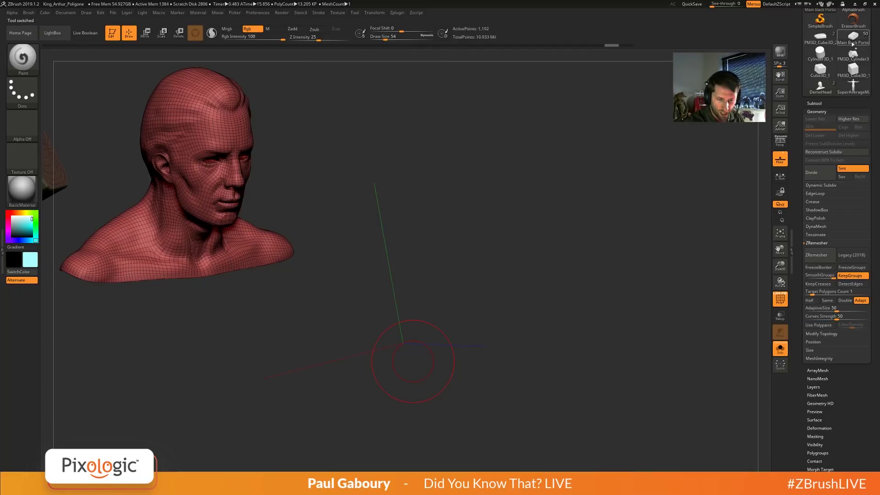
key("f")
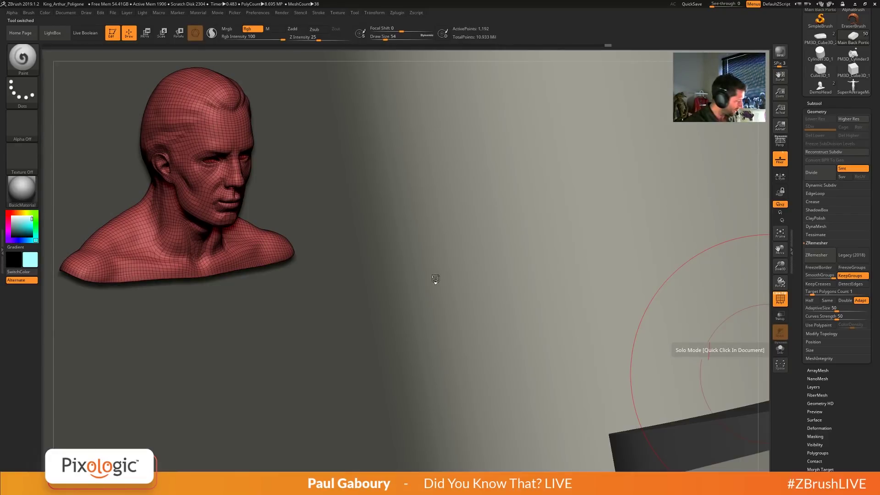
mouse_move(435, 279)
right_mouse_down("ctrl")
mouse_move(408, 212)
mouse_move(407, 175)
right_mouse_up("ctrl")
right_click_drag(543, 362, 541, 315, "ctrl")
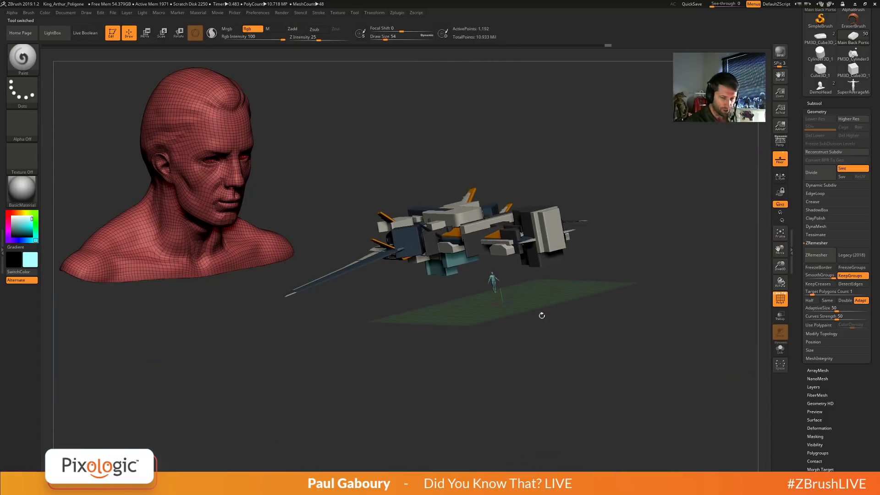
scroll(817, 103, "up", 3)
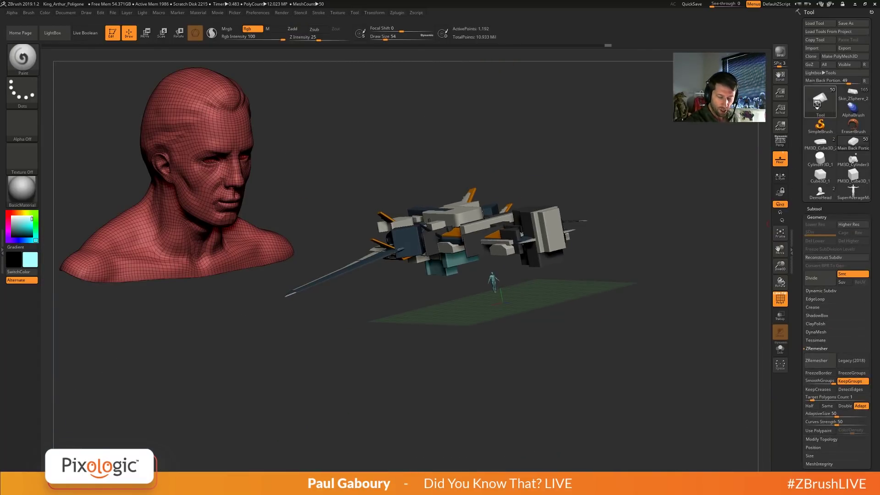
Switch to the Skin_ZSphere_2 robot tool and hide its polygroup colours and wireframe.
left_click(817, 103)
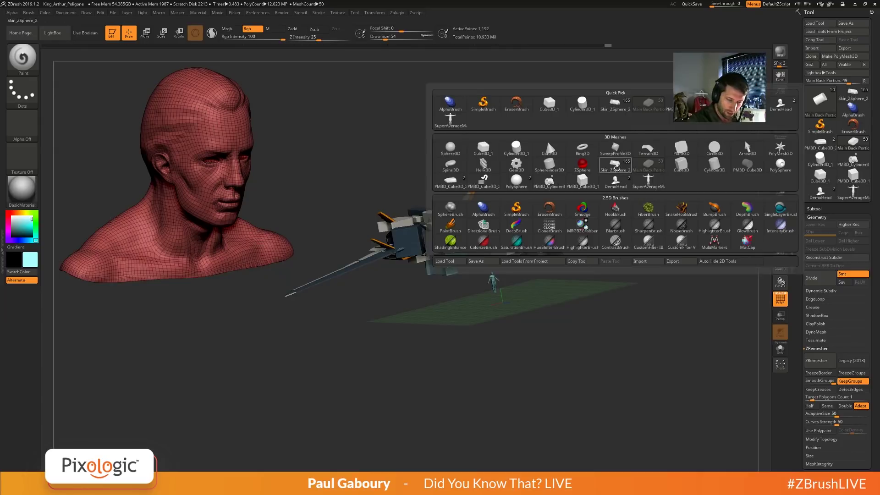
left_click(617, 168)
left_click_drag(549, 338, 550, 371)
left_click(10, 215)
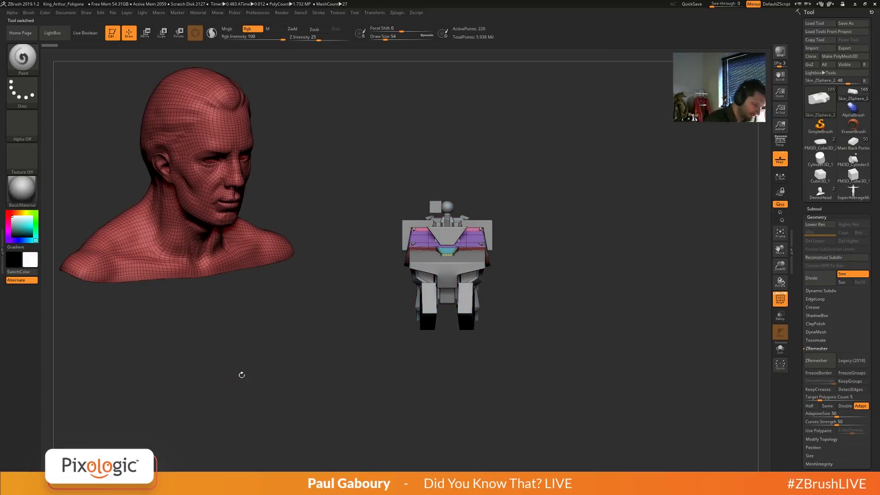
key("shift+f")
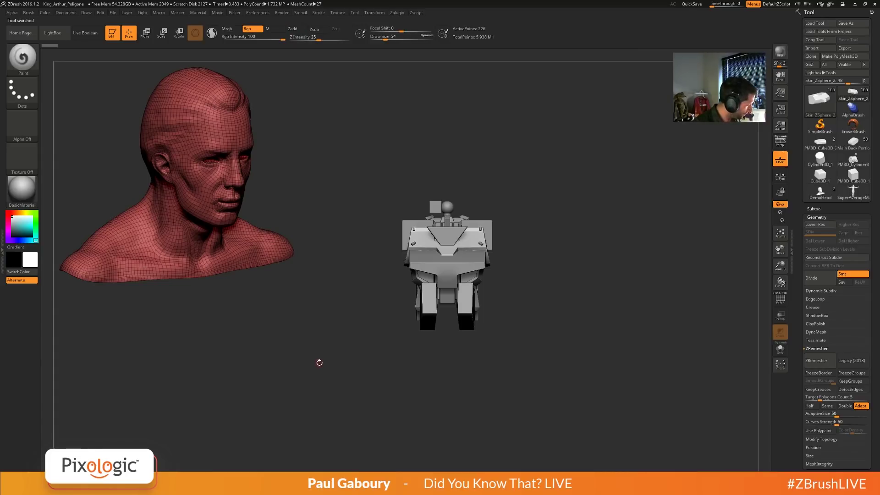
Enable Live Boolean rendering and clear the leftover head from the canvas to view the robot torso alone.
left_click(85, 33)
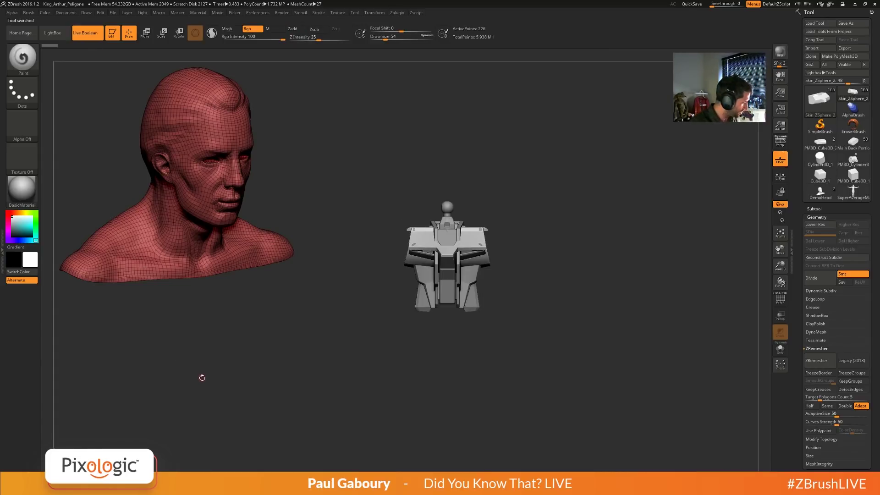
key("ctrl")
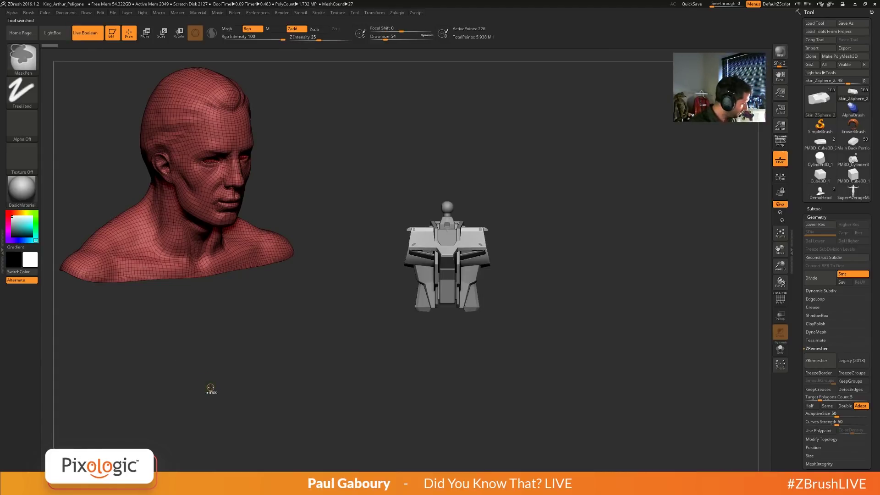
key("ctrl+n")
mouse_move(396, 343)
left_mouse_down()
mouse_move(502, 395)
mouse_move(540, 371)
left_mouse_up()
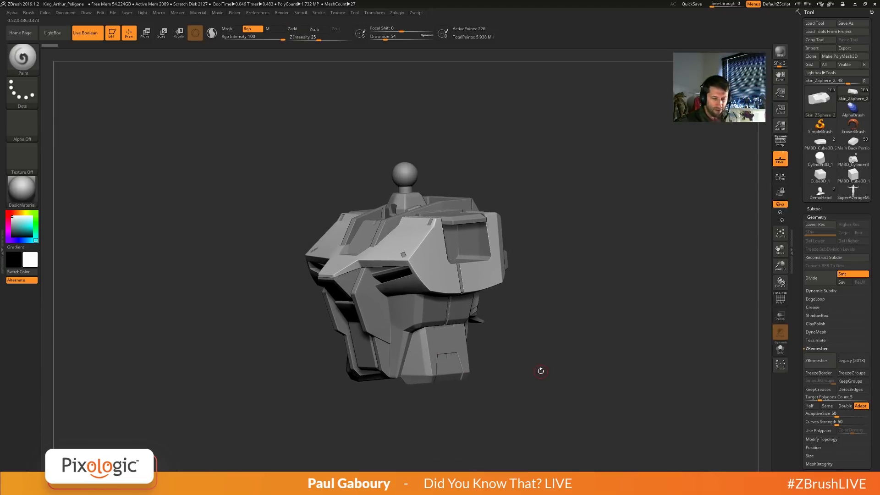
Select the Merged_Back box2 subtool and isolate it with Solo mode to examine the blocked-out robot body.
left_click(824, 208)
left_click_drag(873, 330, 873, 255)
left_click_drag(806, 151, 796, 224)
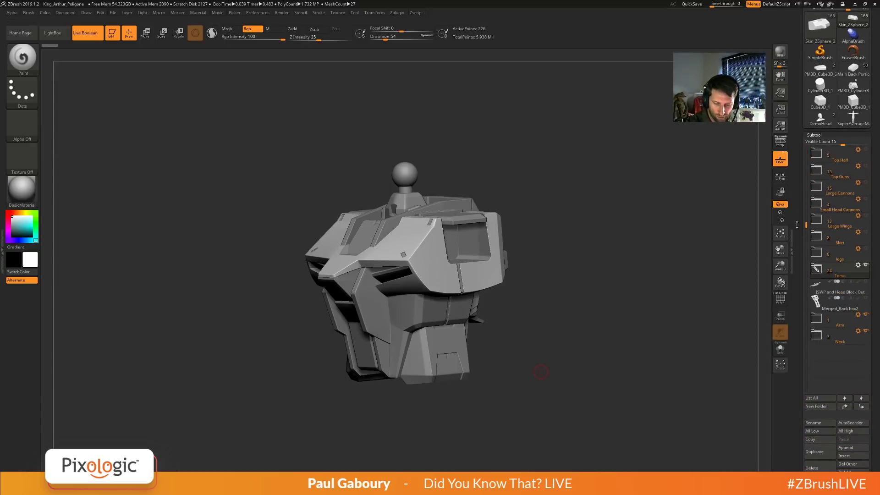
left_click(838, 303)
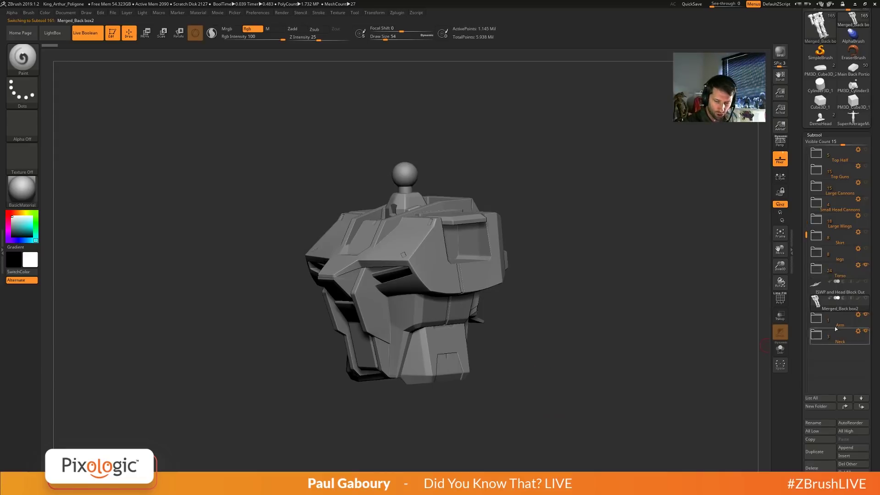
mouse_move(721, 380)
right_mouse_down("ctrl")
mouse_move(595, 356)
mouse_move(614, 354)
right_mouse_up("ctrl")
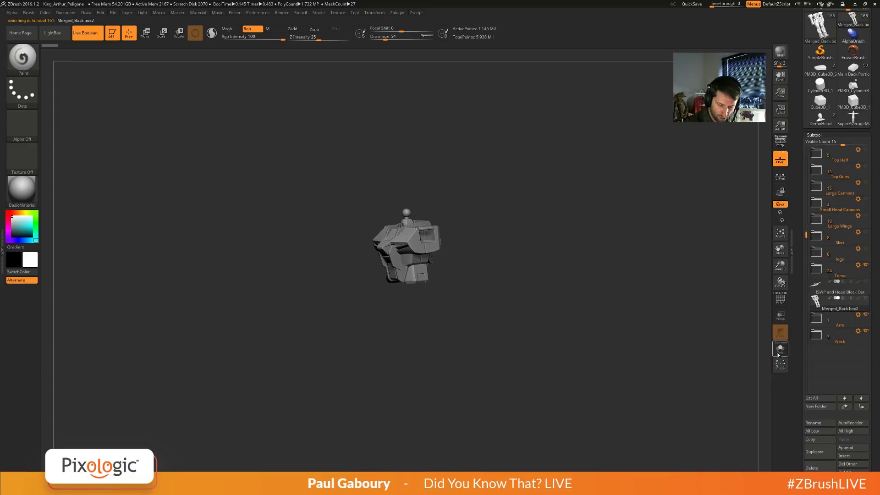
left_click(778, 350)
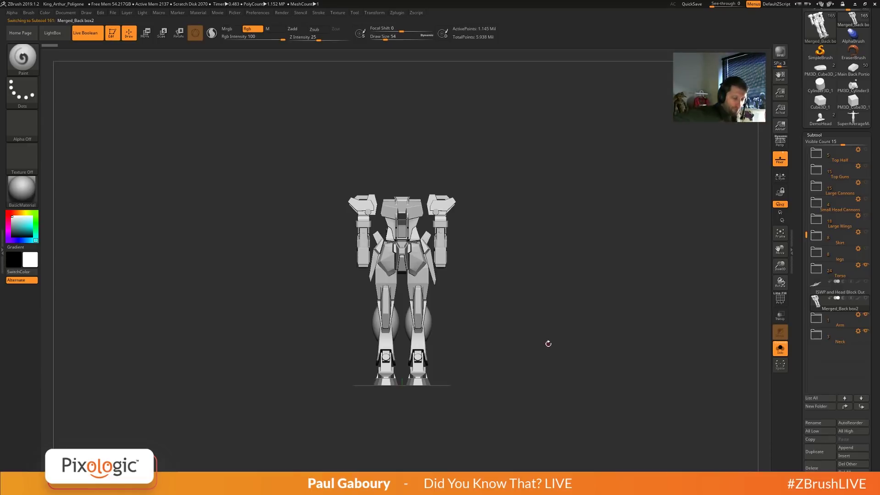
left_click_drag(548, 343, 518, 425)
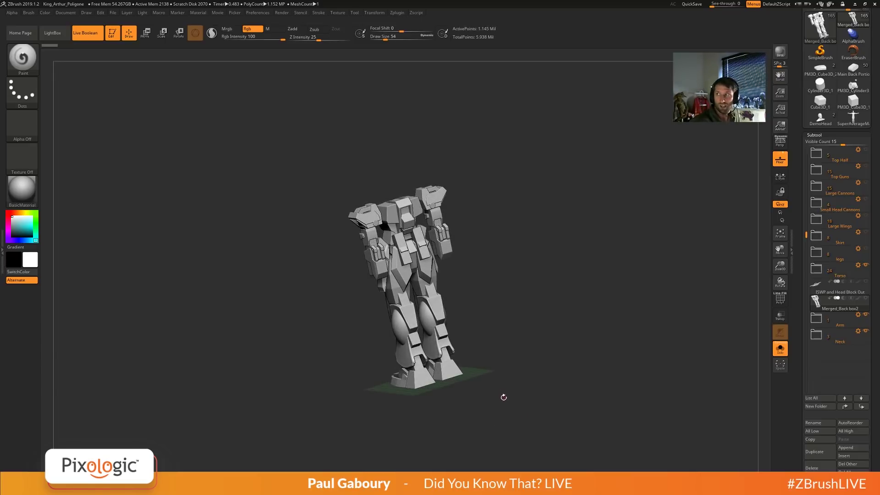
left_click_drag(503, 394, 513, 386)
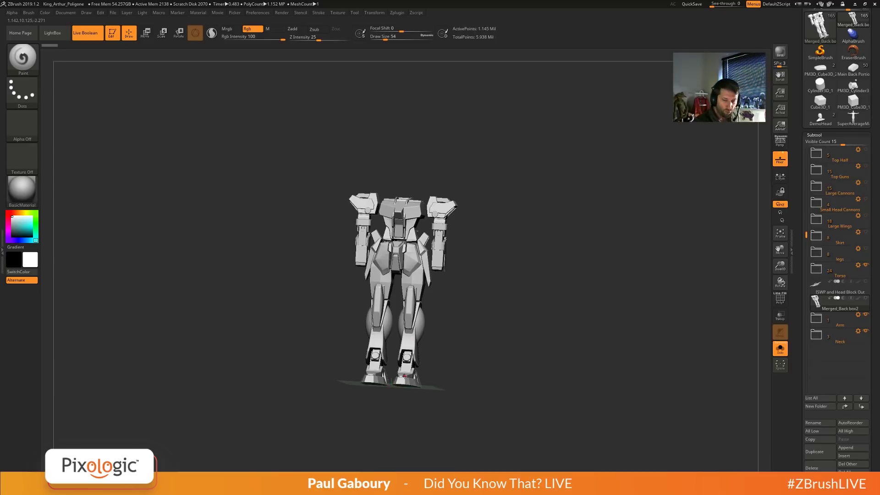
Expand the Torso folder and turn off Solo mode to view the Live Boolean torso up close.
left_click(816, 269)
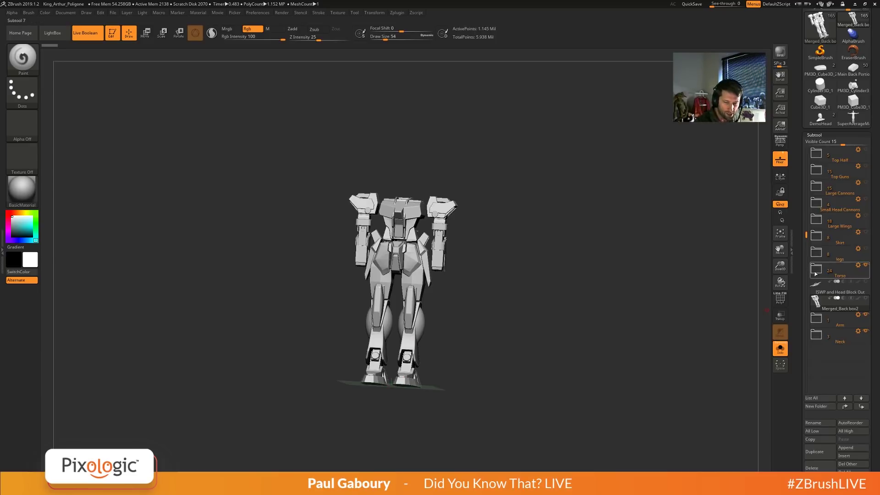
left_click(779, 349)
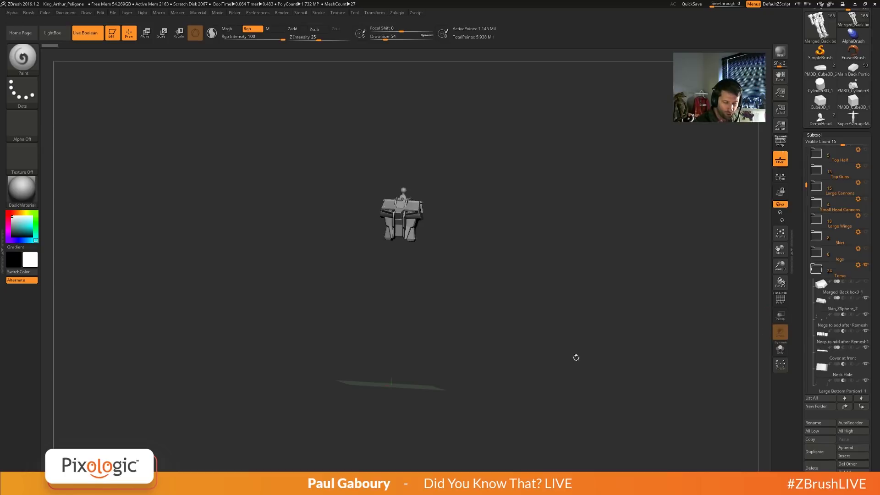
left_click_drag(576, 356, 516, 339)
right_click_drag(487, 339, 528, 420, "alt")
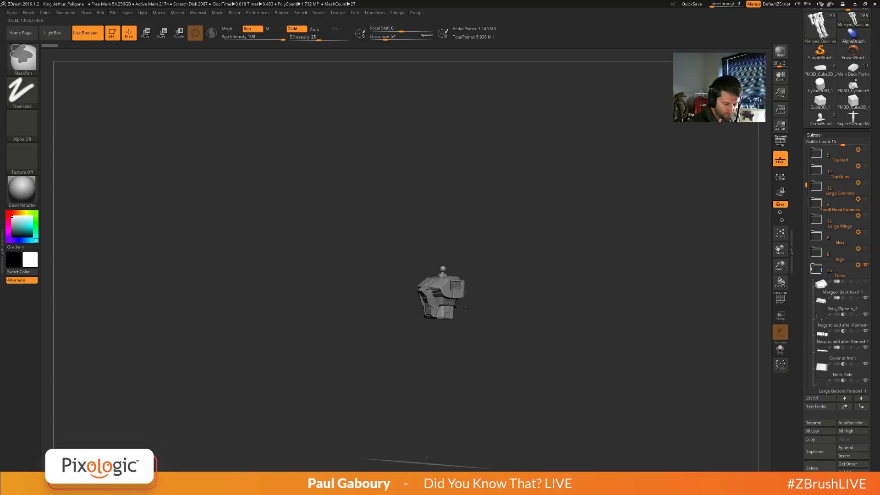
mouse_move(526, 339)
right_mouse_down("ctrl")
mouse_move(523, 398)
mouse_move(520, 352)
right_mouse_up("ctrl")
left_click_drag(520, 352, 520, 347)
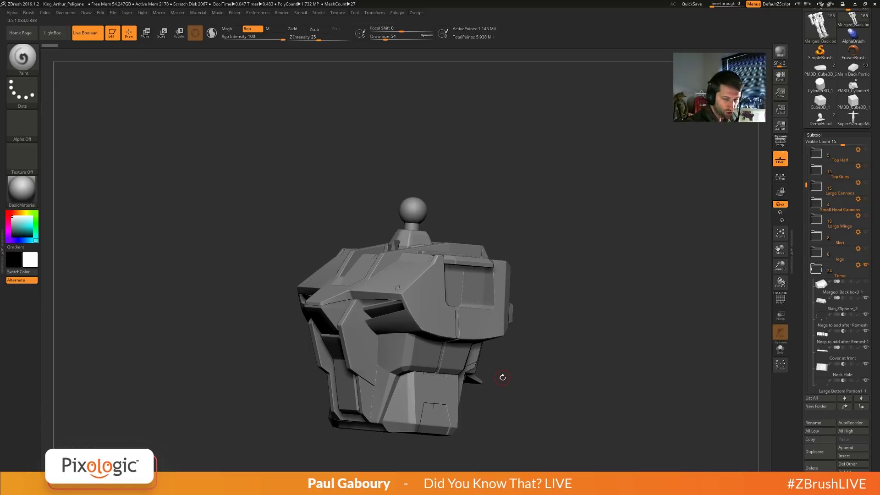
Make the Large Cannons folder visible above the torso, then expand it to view its subtools and collapse it again.
left_click(866, 182)
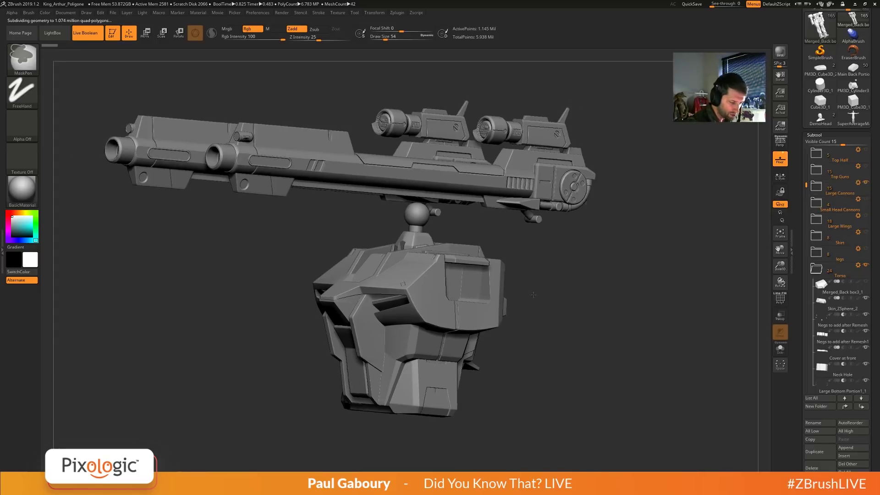
mouse_move(533, 294)
right_mouse_down("ctrl")
mouse_move(522, 294)
mouse_move(536, 306)
mouse_move(532, 296)
mouse_move(524, 352)
right_mouse_up("ctrl")
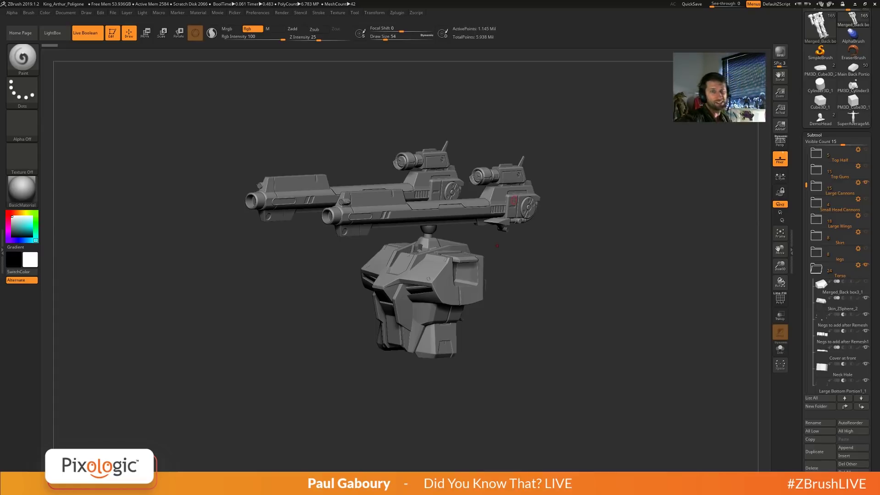
left_click(817, 187)
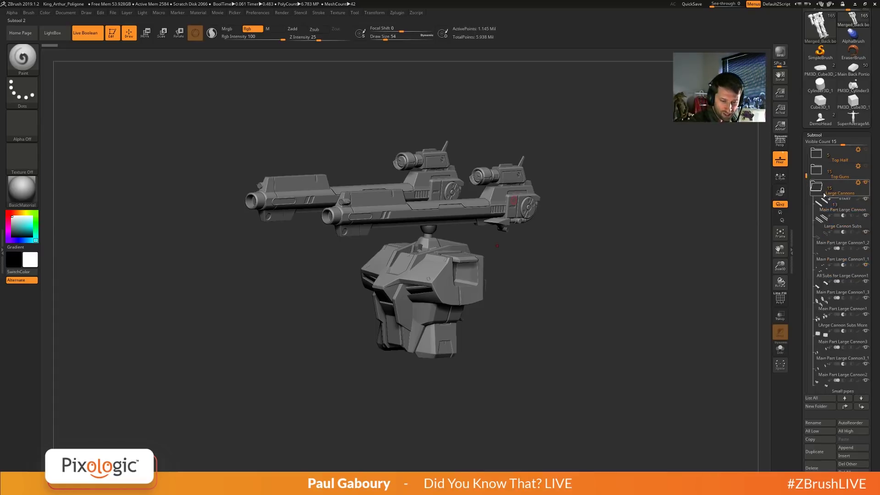
left_click(816, 186)
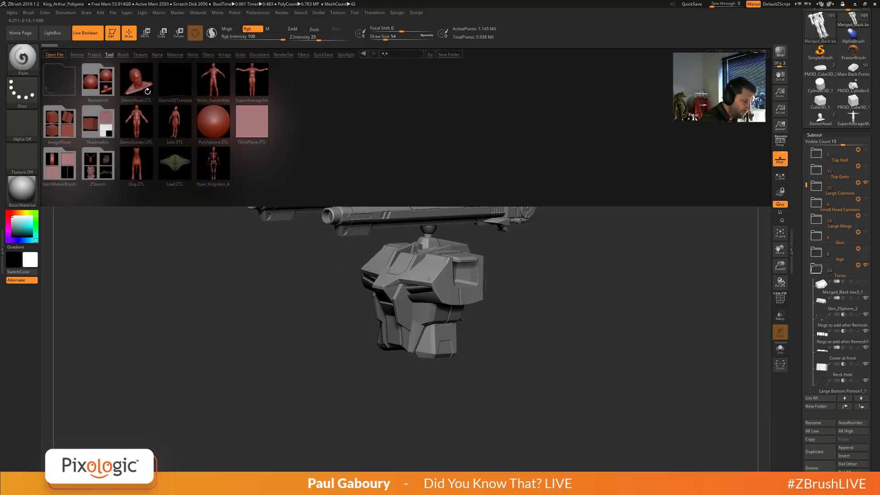
Load the DemoSoldier tool from LightBox and turn it to a front view.
double_click(141, 119)
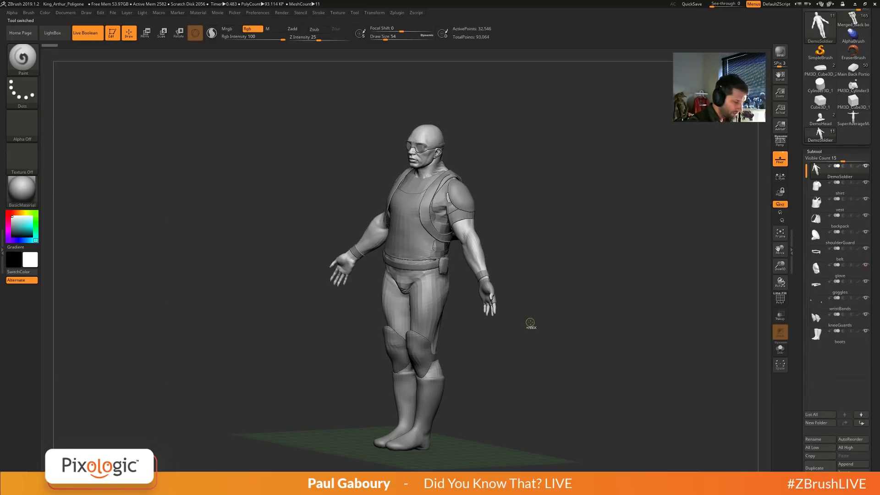
left_click_drag(530, 320, 514, 338)
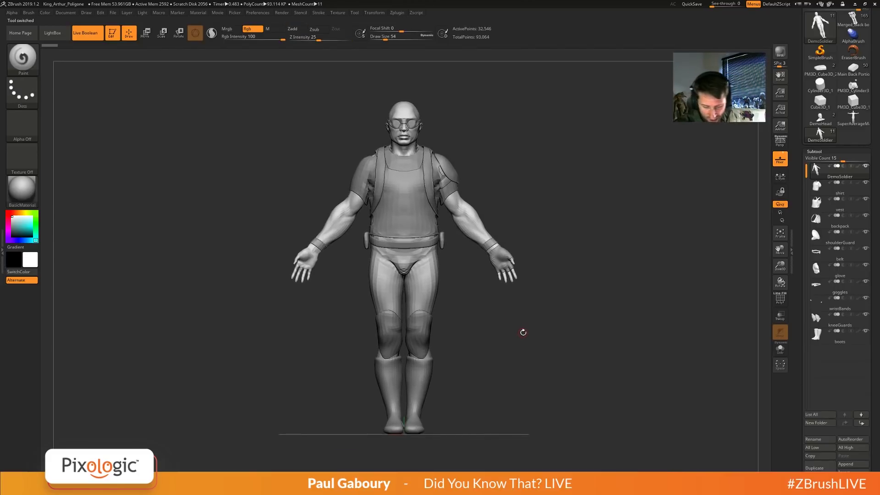
Create a subtool folder named Dude for the DemoSoldier subtool and add the shirt subtool to it.
scroll(861, 374, "down", 3)
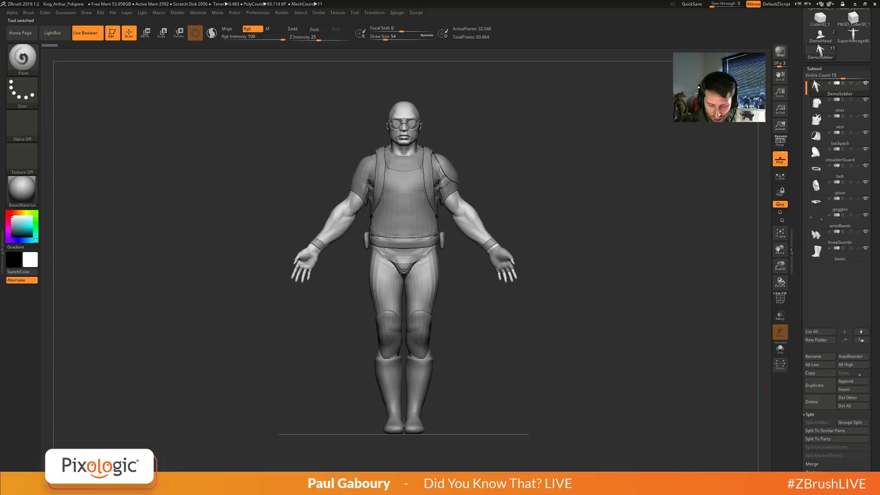
left_click(821, 340)
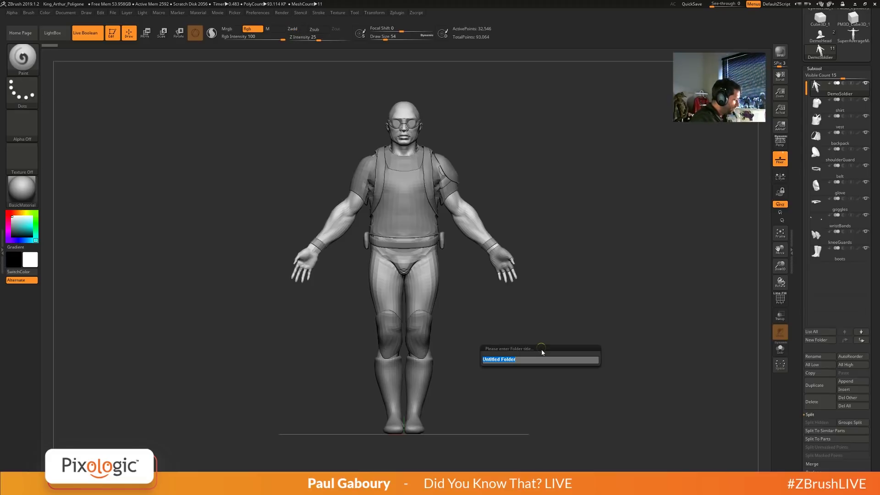
type("Dude")
key("Return")
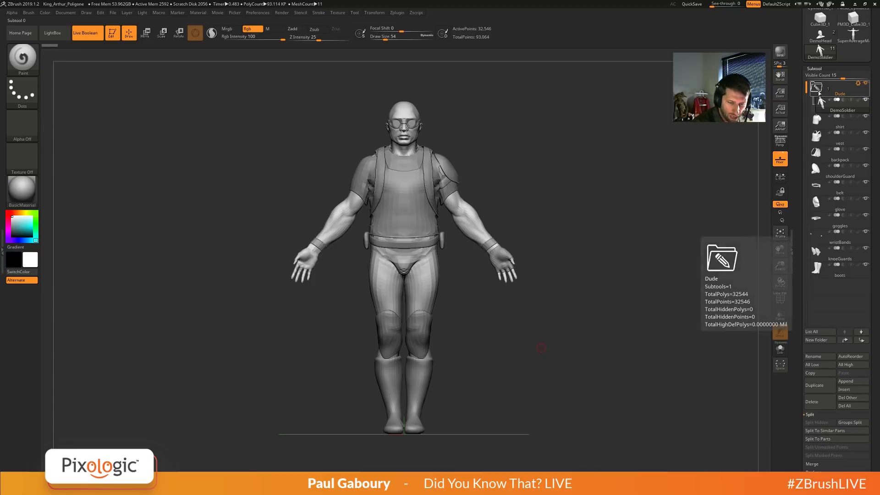
mouse_move(830, 110)
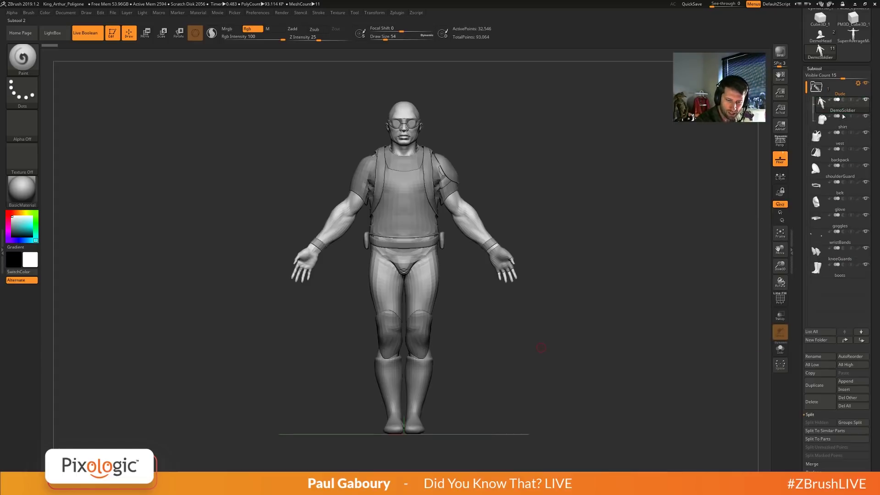
Move the vest subtool into the Dude folder and hide the folder's contents.
mouse_move(832, 141)
left_click_drag(821, 143, 822, 134)
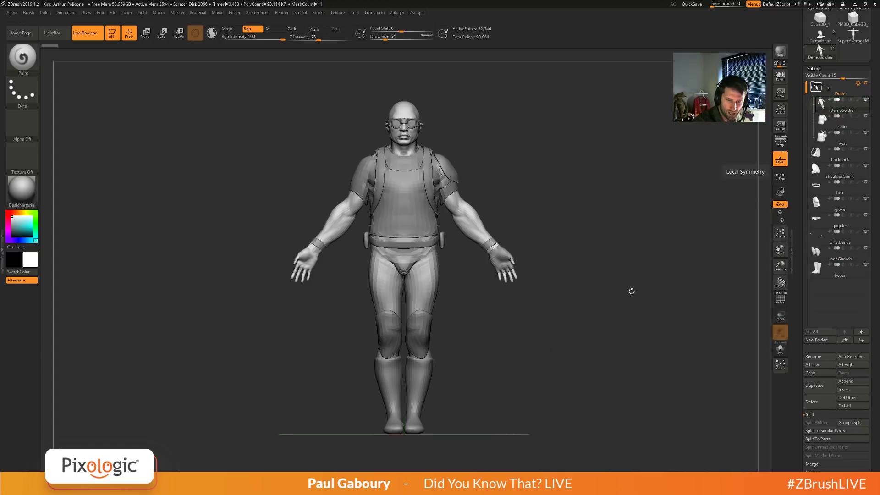
left_click(866, 82)
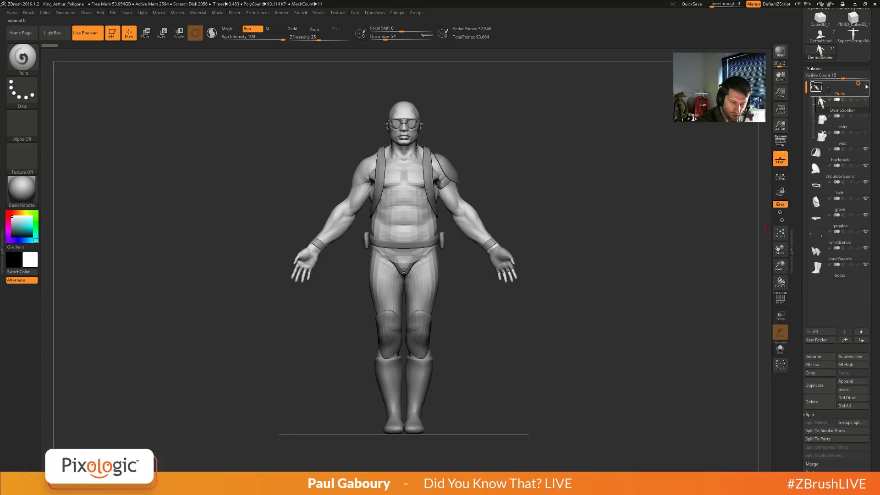
Make the backpack the active subtool and toggle the Dude folder's visibility, leaving its subtools shown.
mouse_move(815, 173)
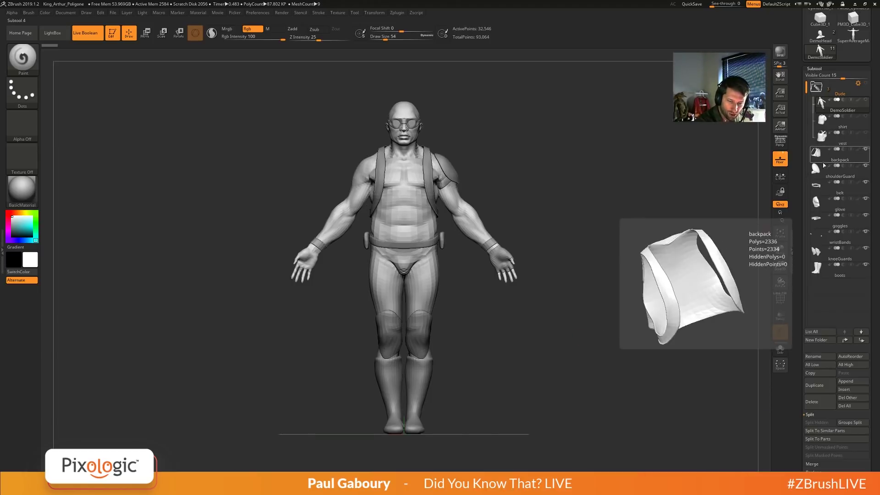
left_click(824, 156)
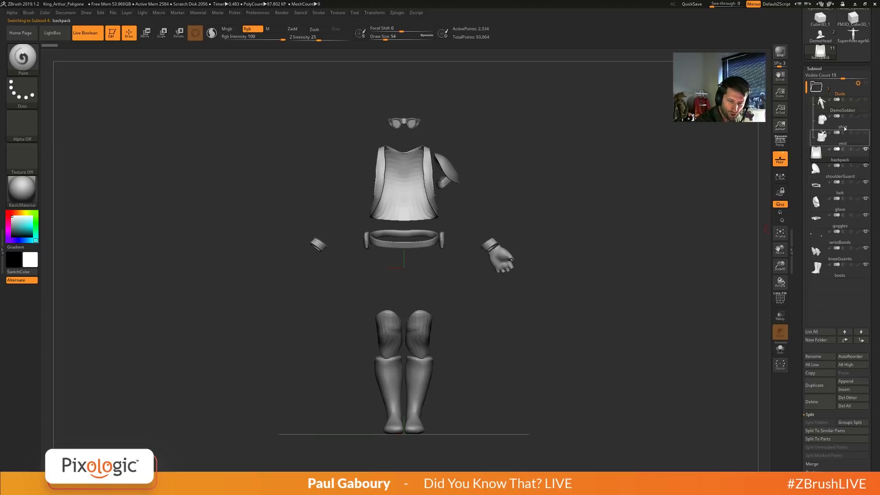
left_click(866, 83)
left_click(866, 85)
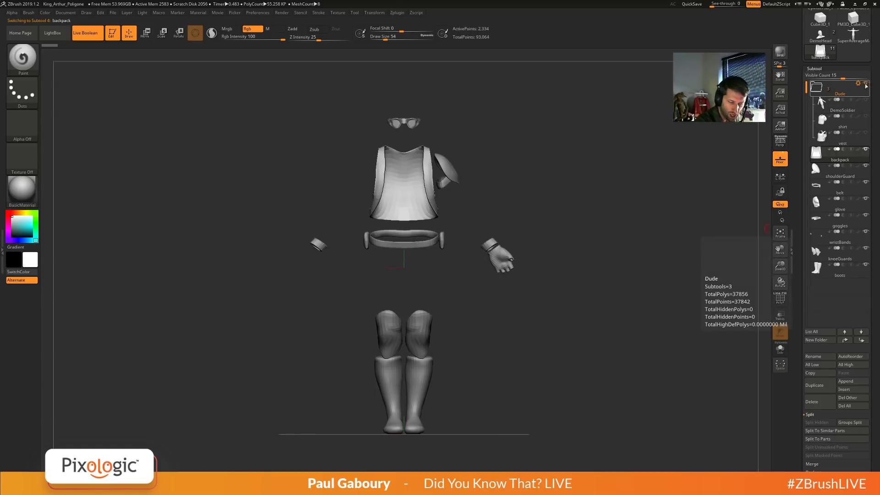
left_click(866, 85)
left_click(866, 85)
left_click(867, 85)
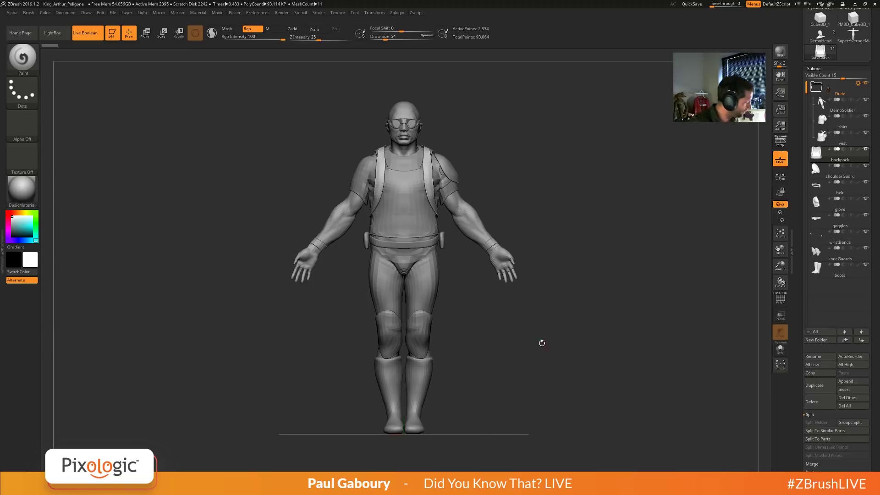
Switch to the Move gizmo with Transpose All Selected Subtools turned on.
key("w")
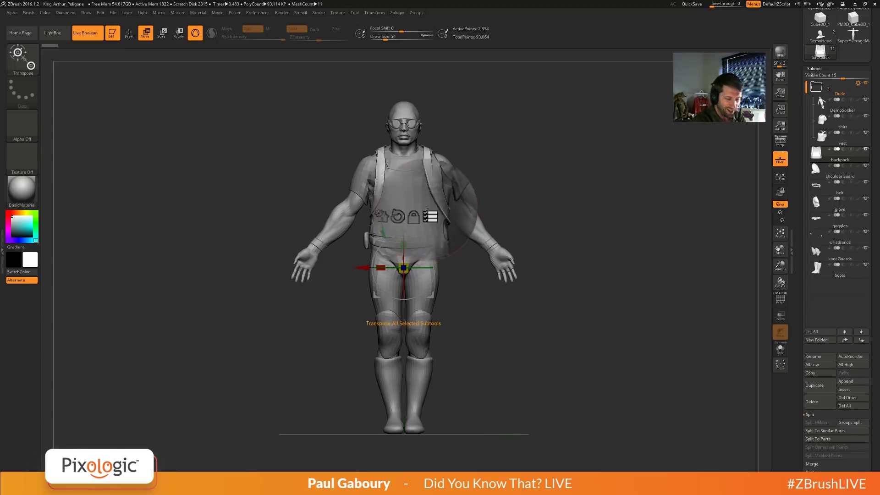
left_click(429, 213)
left_click(429, 212)
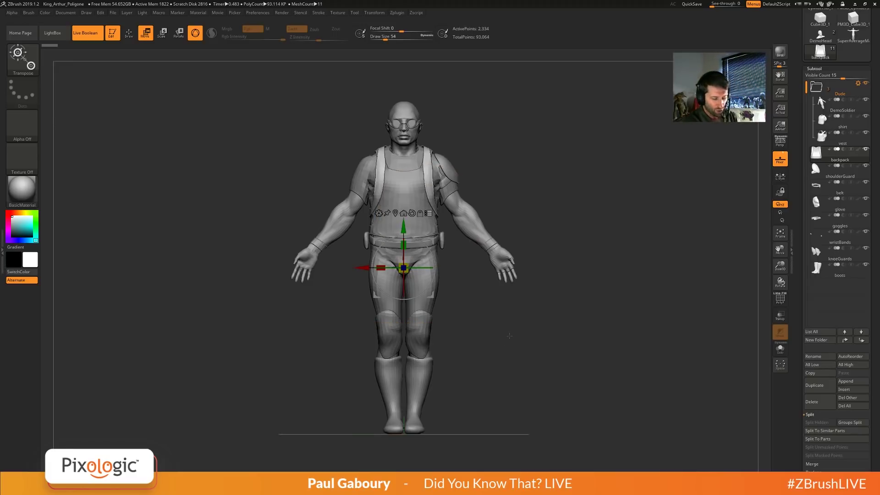
Set only the DemoSoldier body, wristBands, glove and goggles as the active subtools for multi-transpose.
key("ctrl+shift")
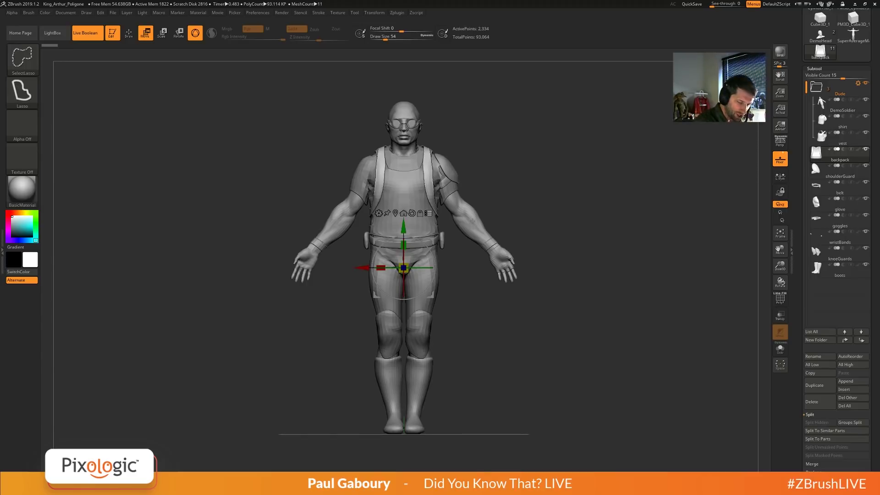
left_click(472, 221, "ctrl+shift")
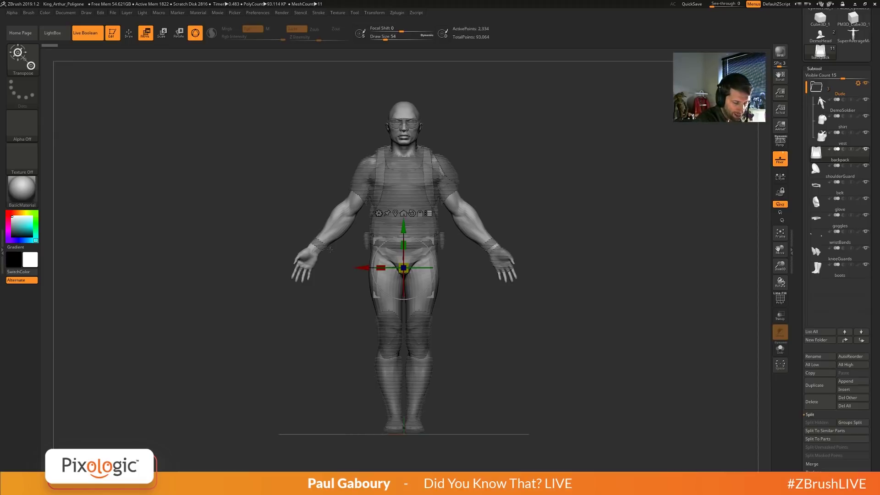
key("ctrl+shift")
left_click(489, 246, "ctrl+shift")
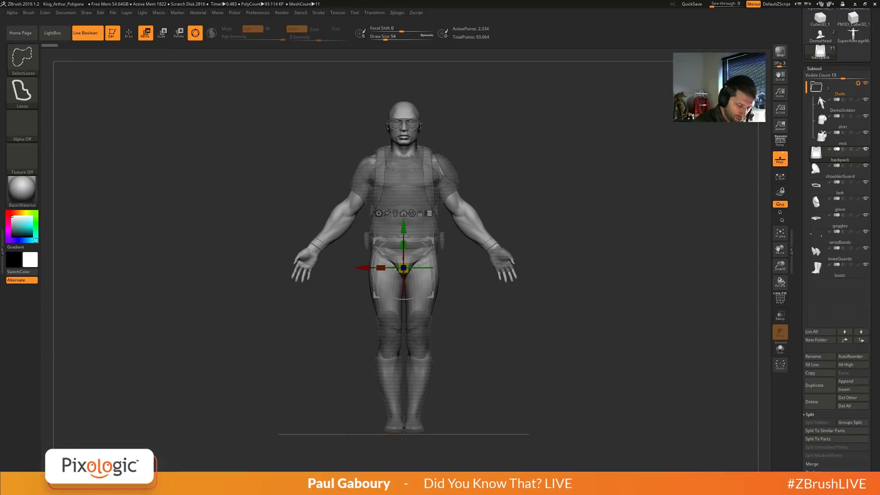
left_click(499, 260, "ctrl+shift")
left_click(412, 123, "ctrl+shift")
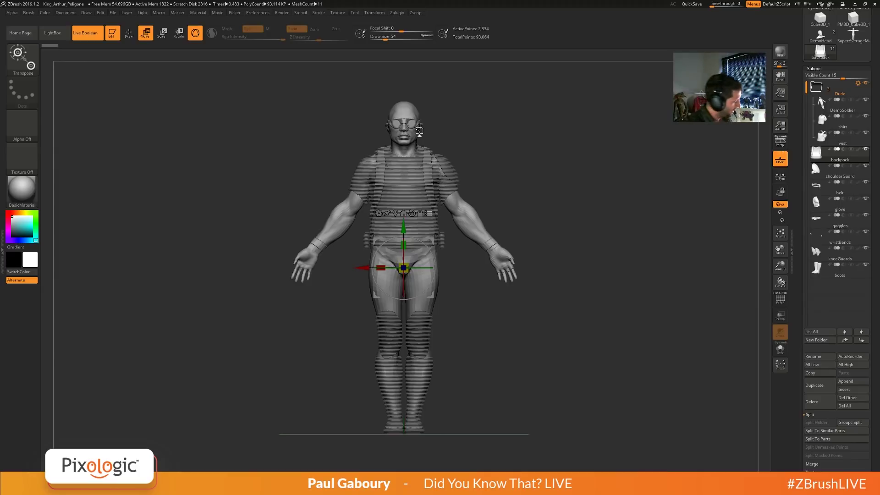
Group the active multi-transpose subtools into a new folder named Dudu.
left_click(419, 130, "ctrl")
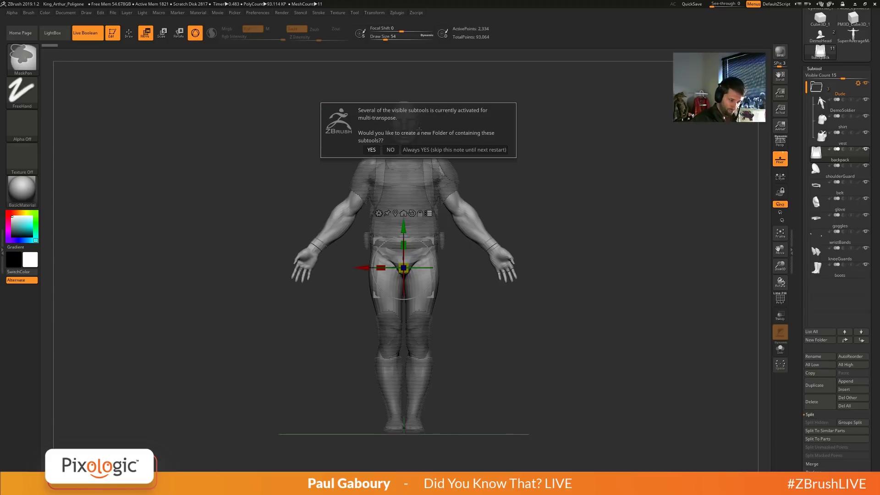
left_click(433, 149)
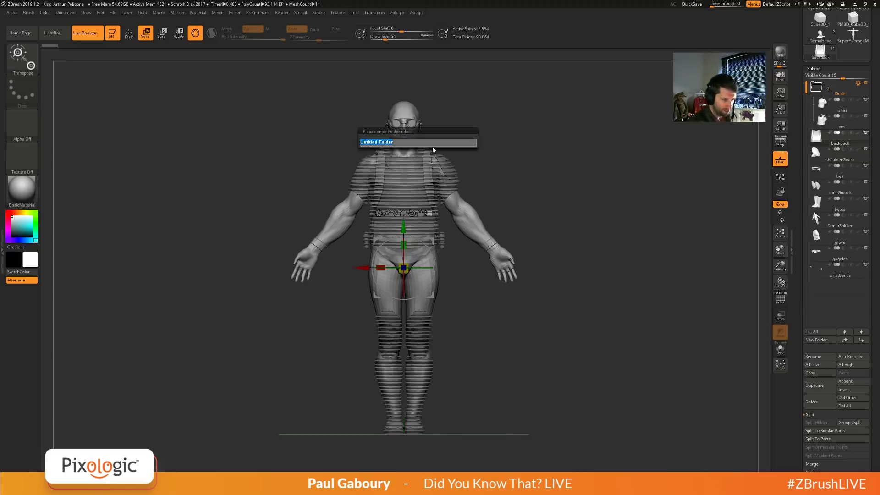
type("Dudu")
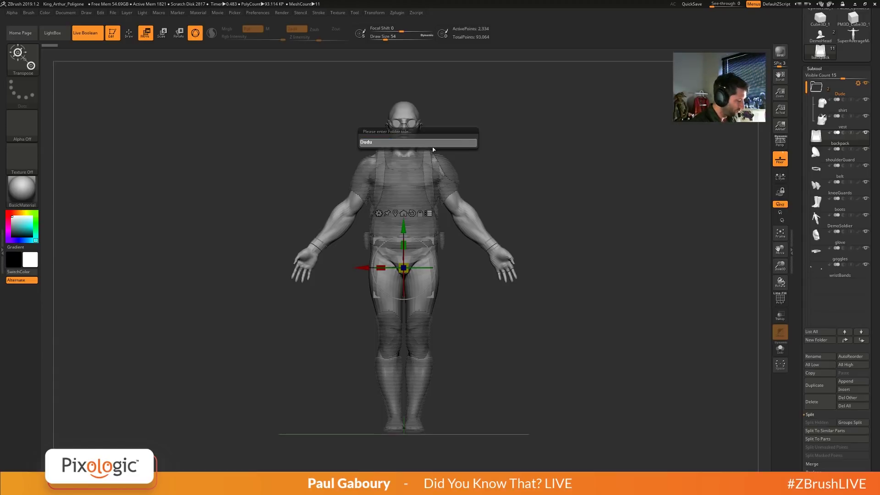
key("Return")
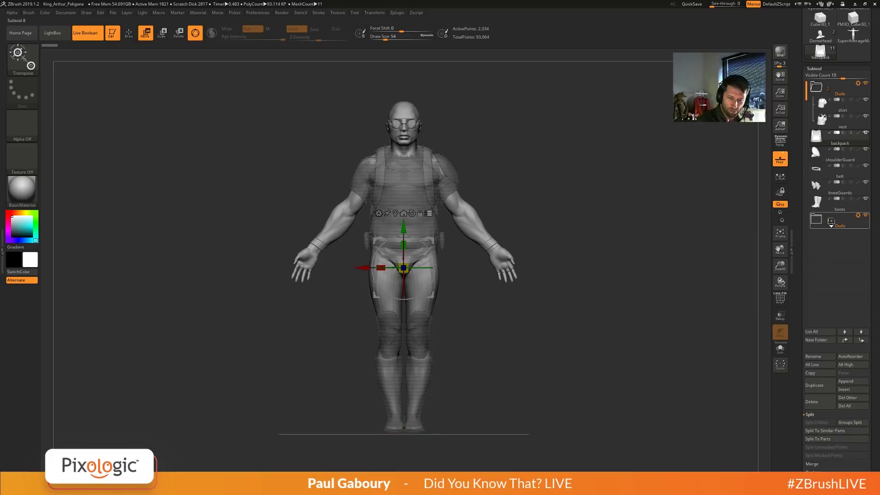
mouse_move(831, 222)
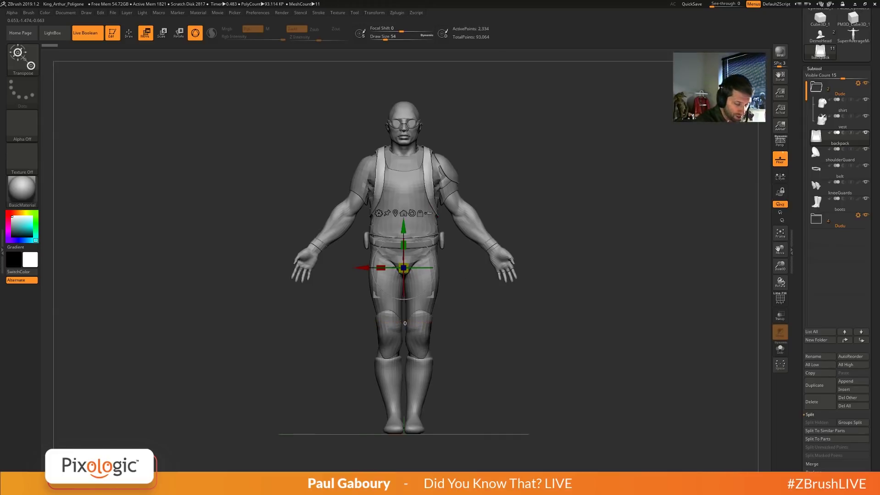
Turn Transpose All Selected Subtools back on and try different active subtool sets with SelectLasso selections and inversions.
left_click(428, 213)
mouse_move(260, 228)
left_mouse_down("ctrl+shift")
mouse_move(382, 282)
mouse_move(513, 270)
mouse_move(332, 216)
mouse_move(225, 217)
left_mouse_up("ctrl+shift")
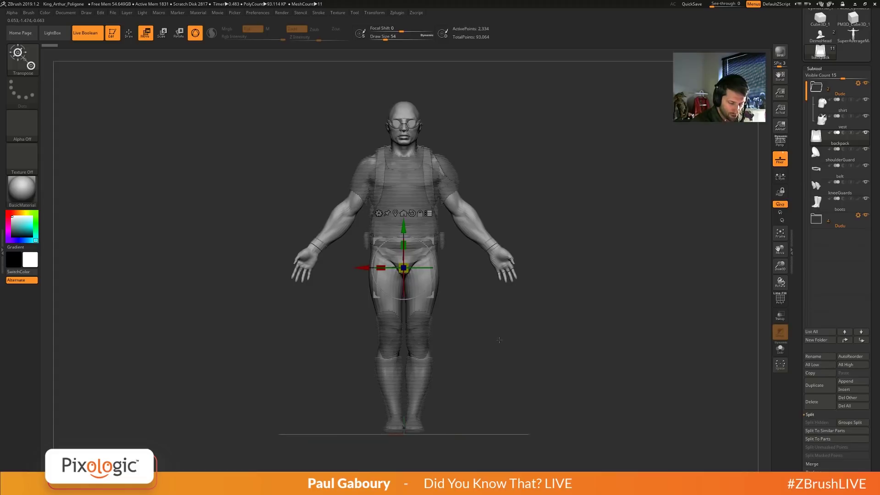
mouse_move(543, 281)
left_mouse_down("ctrl+shift")
mouse_move(396, 285)
mouse_move(258, 188)
mouse_move(561, 271)
left_mouse_up("ctrl+shift")
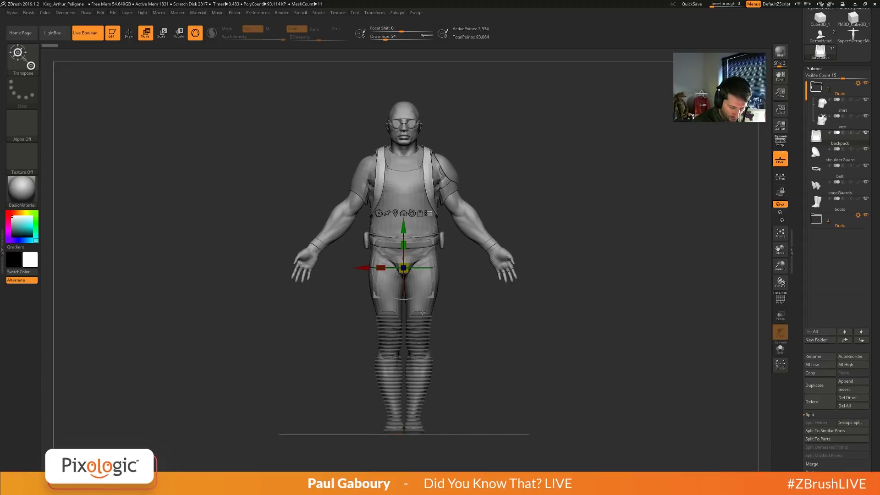
mouse_move(448, 310)
left_mouse_down("ctrl+shift")
mouse_move(420, 302)
mouse_move(428, 302)
left_mouse_up("ctrl+shift")
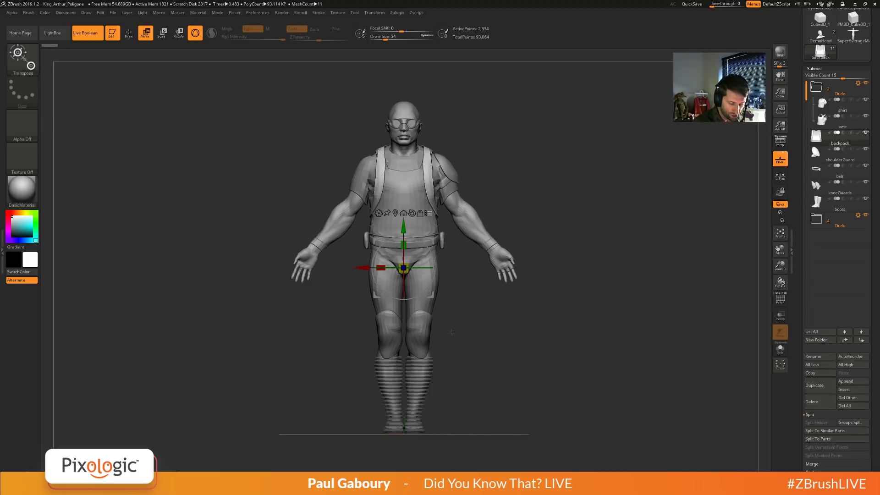
mouse_move(449, 331)
left_mouse_down("ctrl+shift")
mouse_move(360, 332)
mouse_move(477, 286)
mouse_move(487, 316)
left_mouse_up("ctrl+shift")
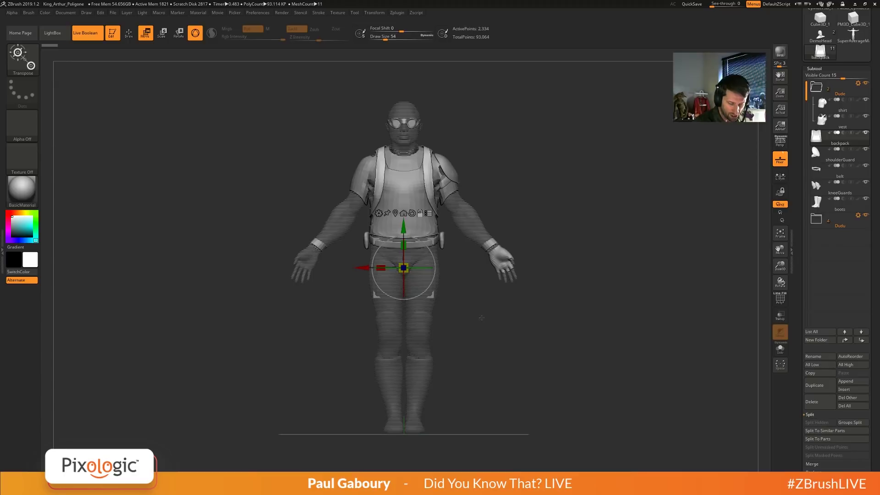
mouse_move(534, 304)
left_mouse_down("ctrl+shift")
mouse_move(469, 211)
mouse_move(524, 273)
left_mouse_up("ctrl+shift")
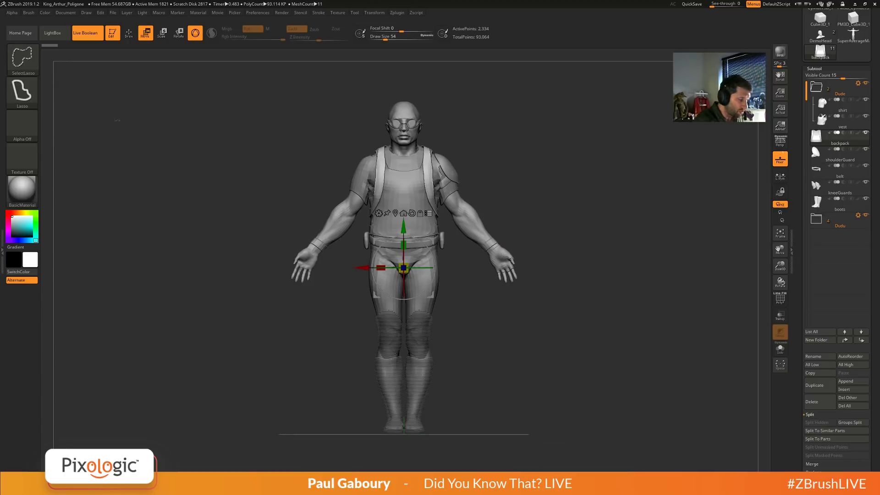
Switch to the SelectRect brush and activate only DemoSoldier and goggles with a rectangle around the head.
left_click(22, 57, "ctrl+shift")
left_click(258, 101, "ctrl+shift")
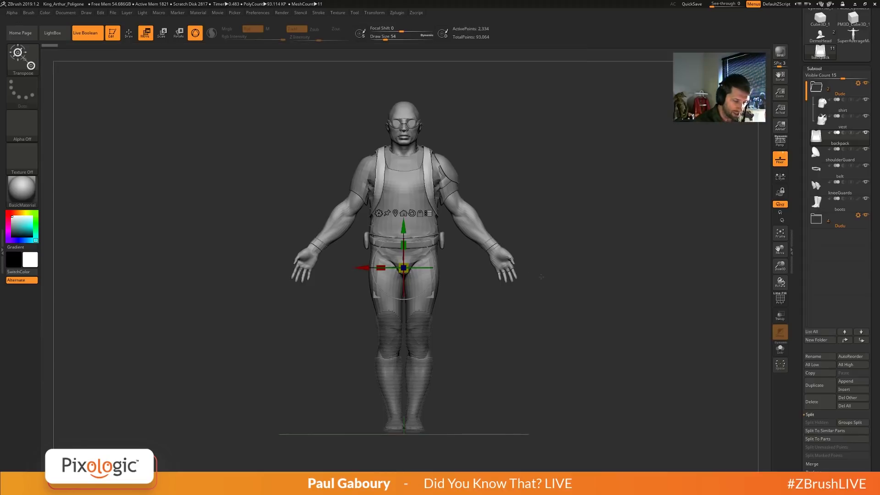
right_click_drag(430, 189, 432, 246, "alt")
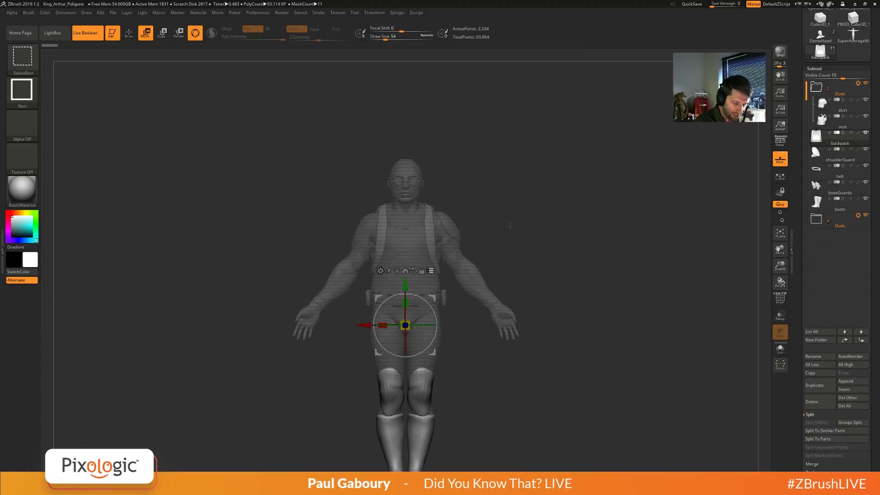
left_click_drag(345, 125, 445, 198, "ctrl+shift")
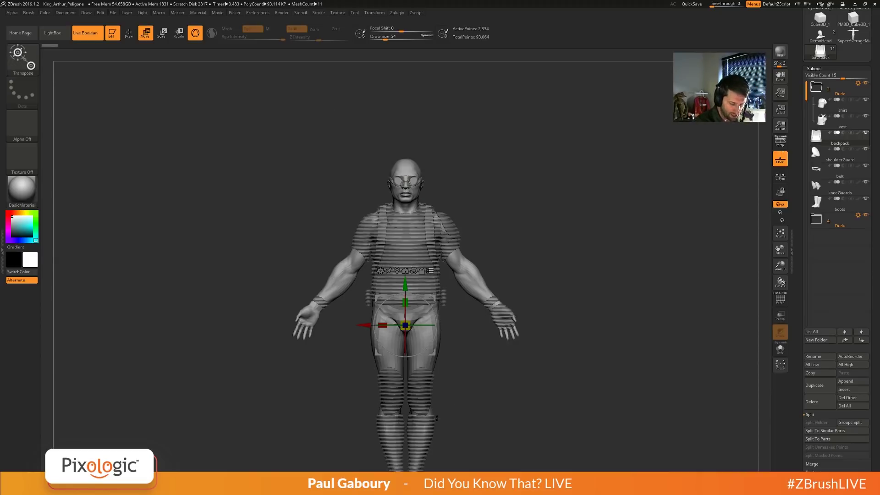
Group the active DemoSoldier and goggles subtools into a new folder named duuude.
key("f")
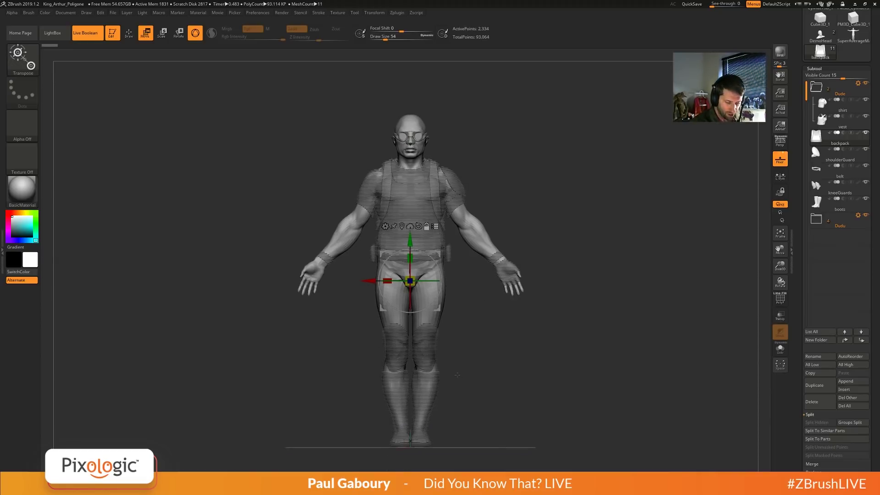
key("ctrl+f")
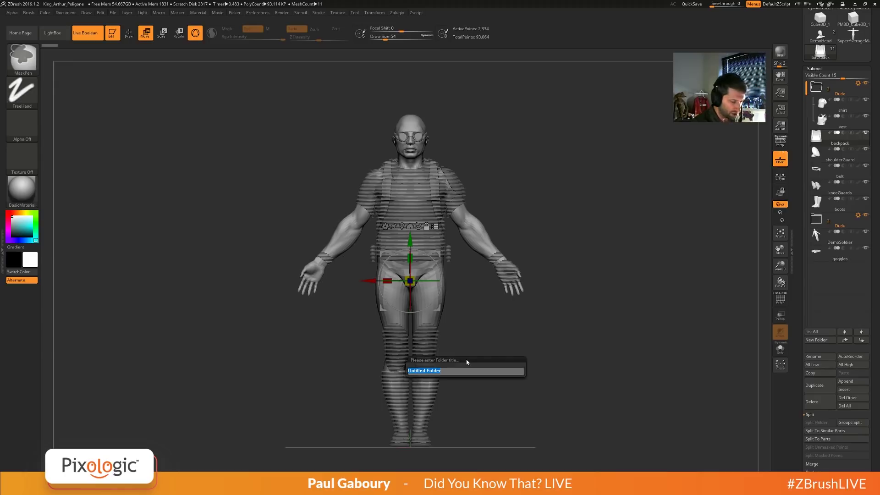
type("d")
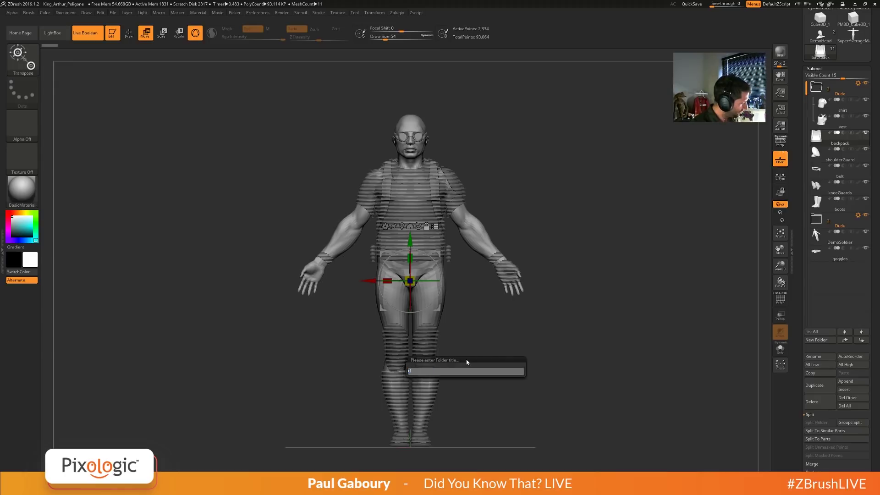
type("uuuuuuuuu")
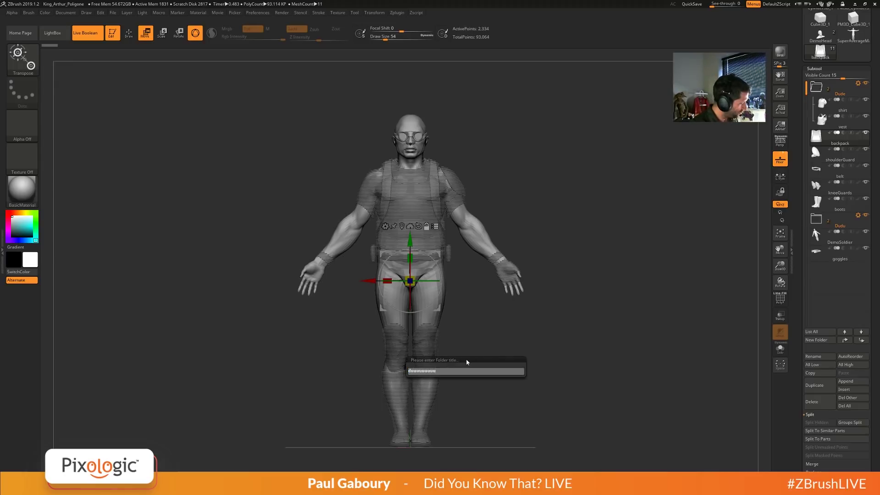
key("BackSpace")
key("BackSpace")
key("BackSpace")
key("BackSpace")
key("BackSpace")
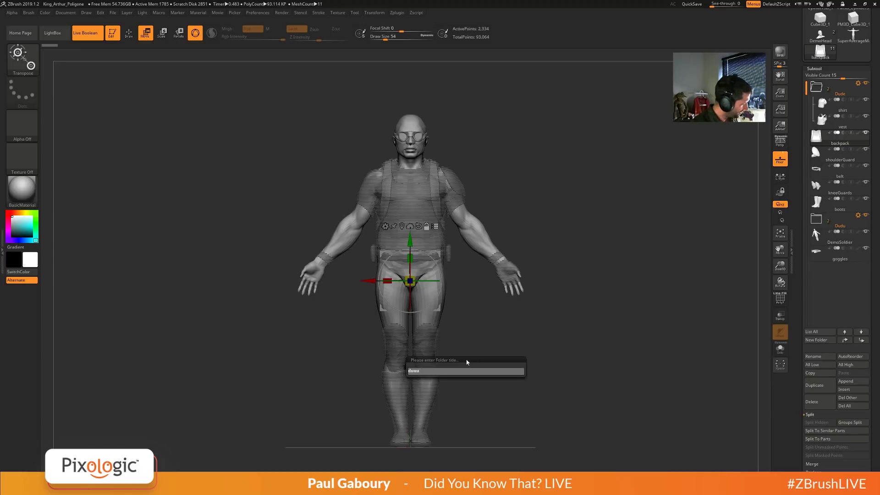
key("Return")
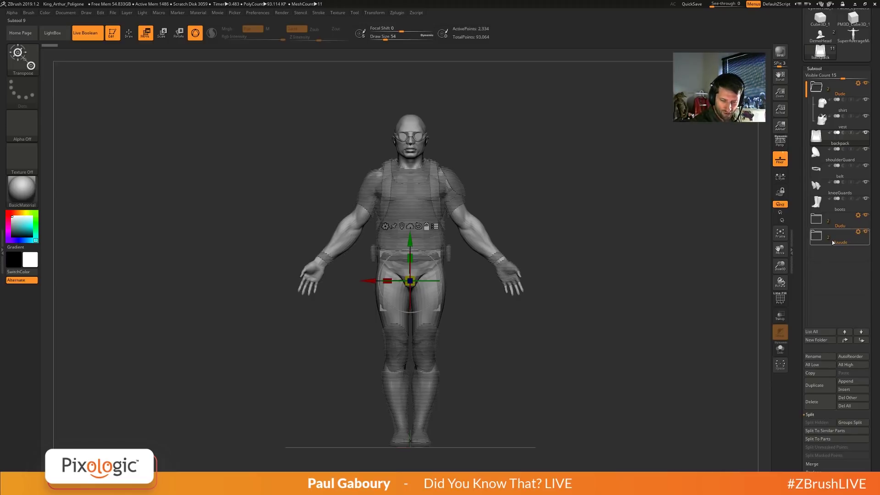
Expand the duuude and Dudu folders to show their subtools.
mouse_move(832, 243)
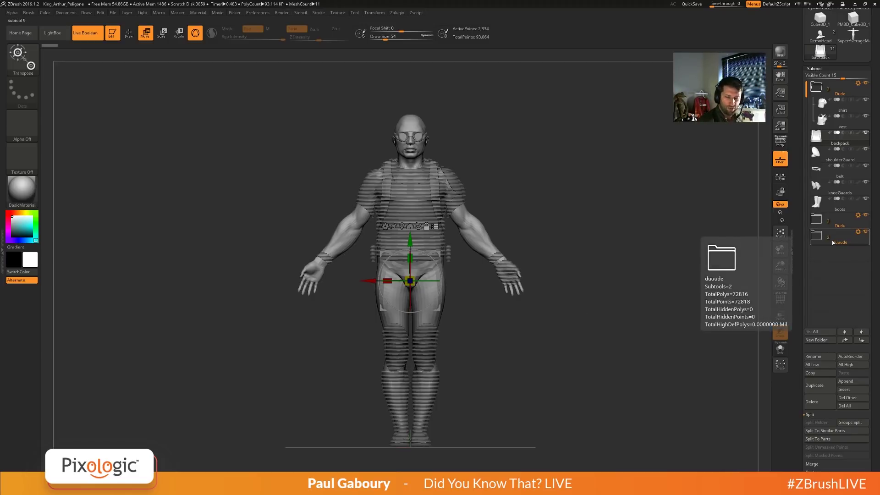
left_click(817, 239)
left_click(817, 222)
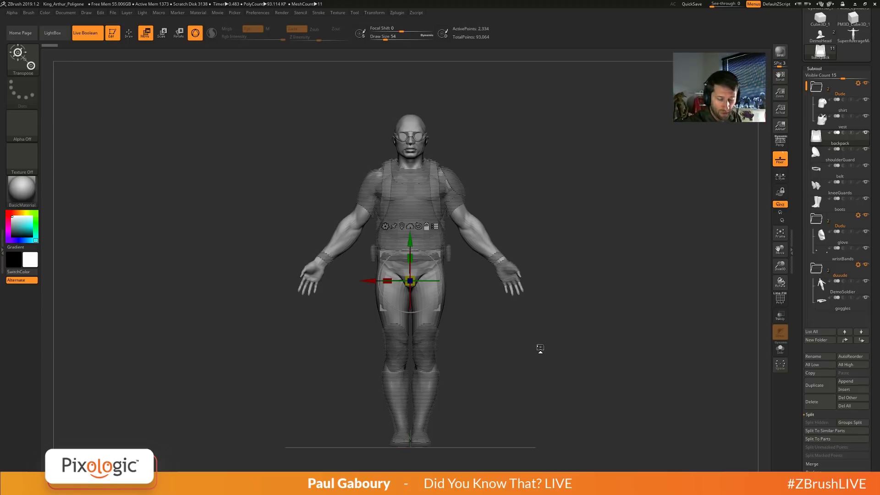
Switch the active tool to the Merged_Back box robot model.
scroll(847, 147, "up", 5)
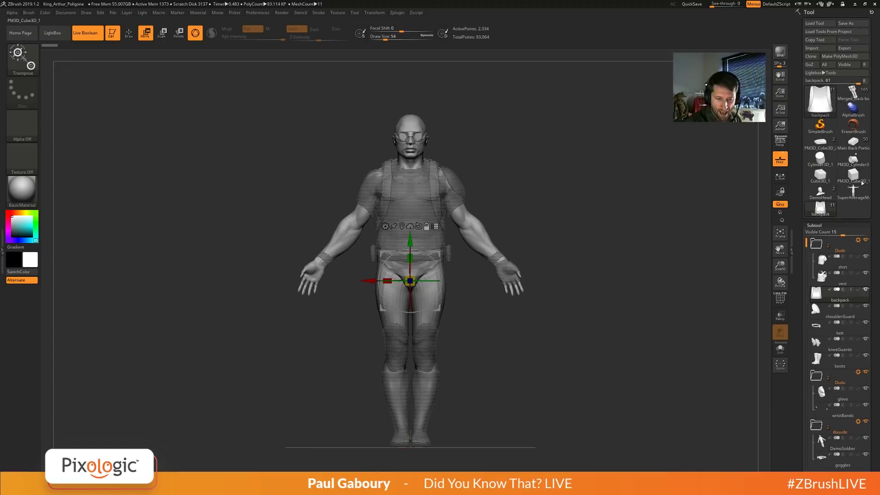
mouse_move(859, 166)
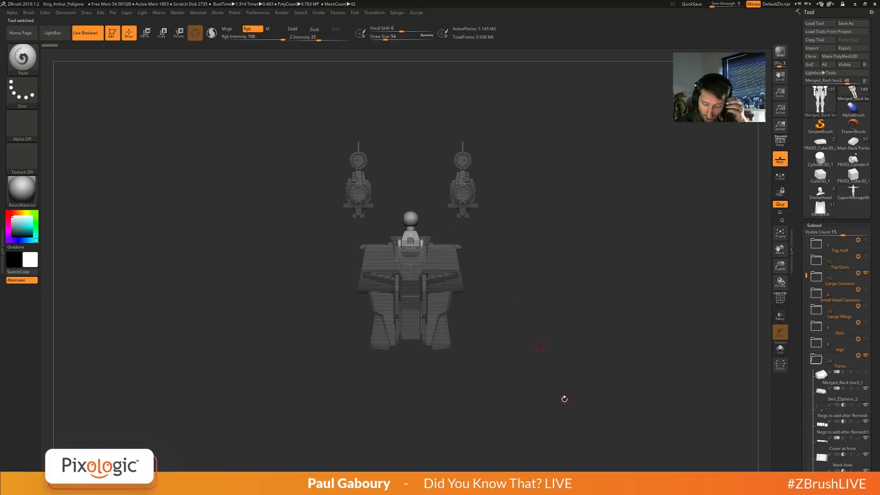
Turn the robot model to a three-quarter view in Draw mode and collapse the Torso folder.
key("w")
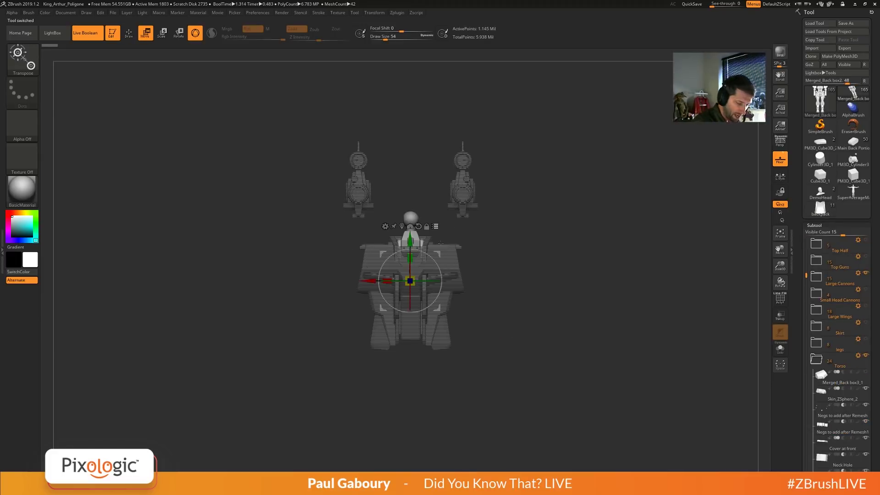
key("q")
left_click_drag(526, 363, 514, 359)
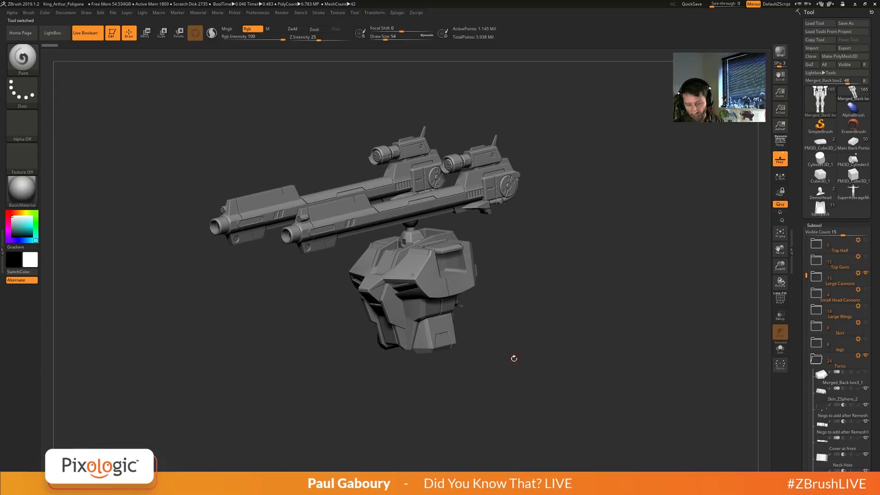
left_click(816, 362)
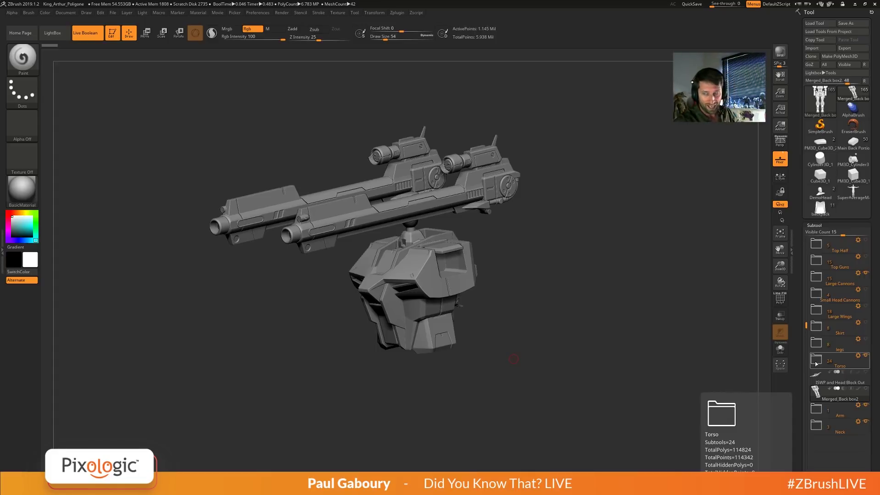
Turn on the visibility of the Main Back and Small Box in P202QX Weapon folders.
left_click_drag(806, 326, 807, 238)
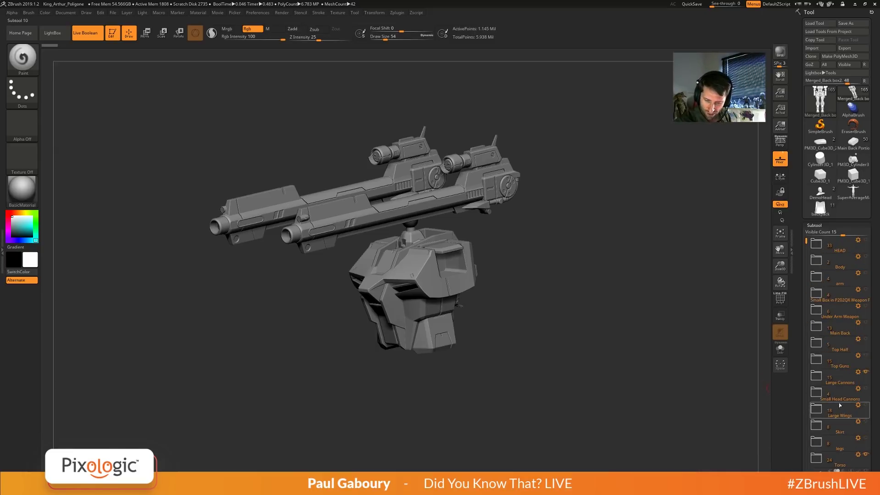
mouse_move(840, 402)
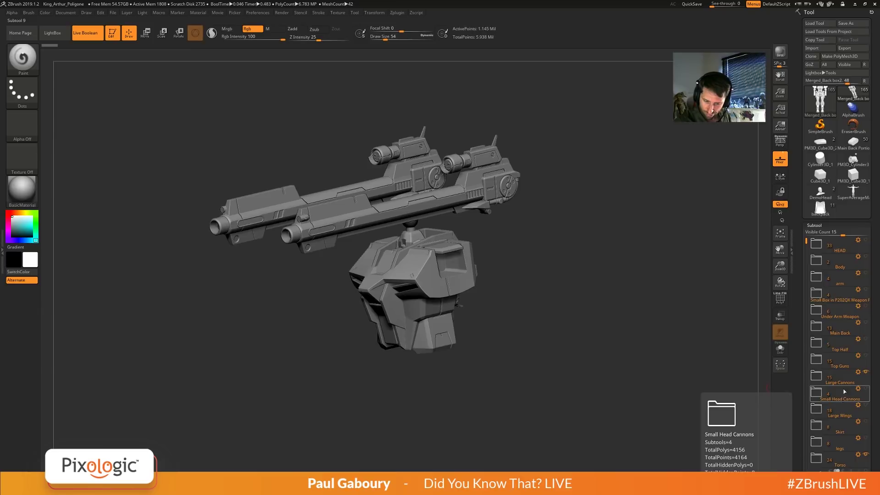
left_click(865, 325)
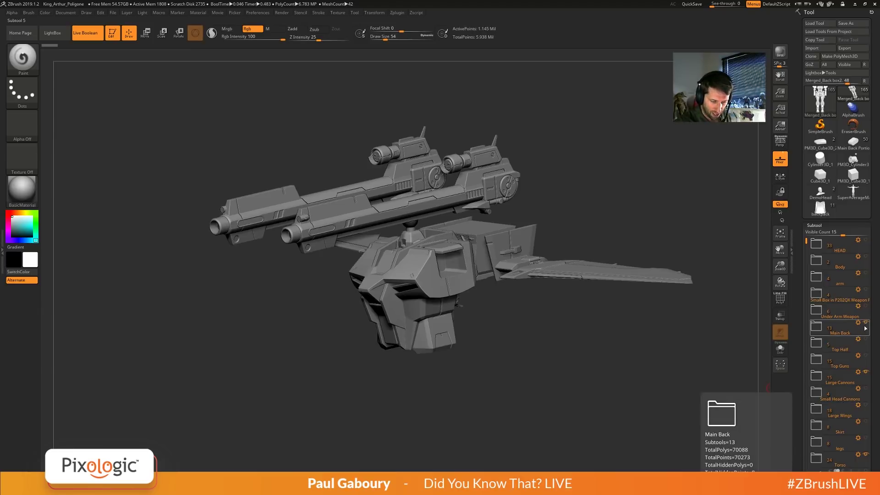
left_click_drag(609, 335, 618, 320)
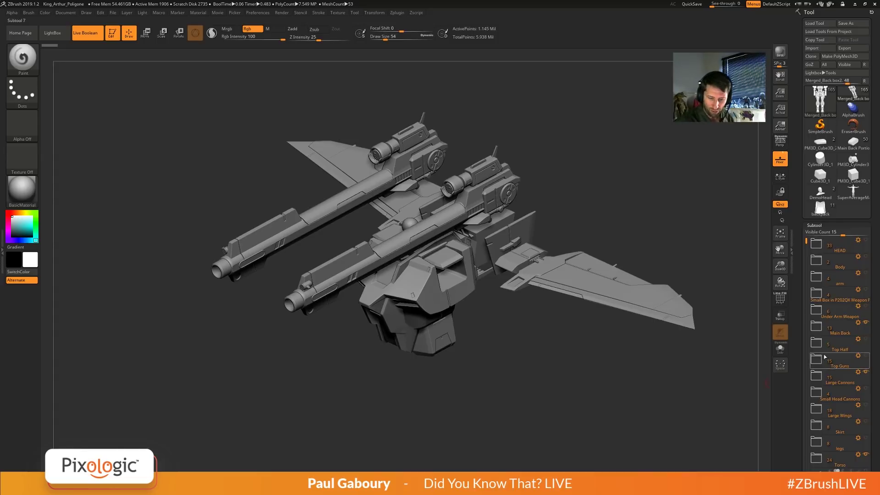
left_click(866, 290)
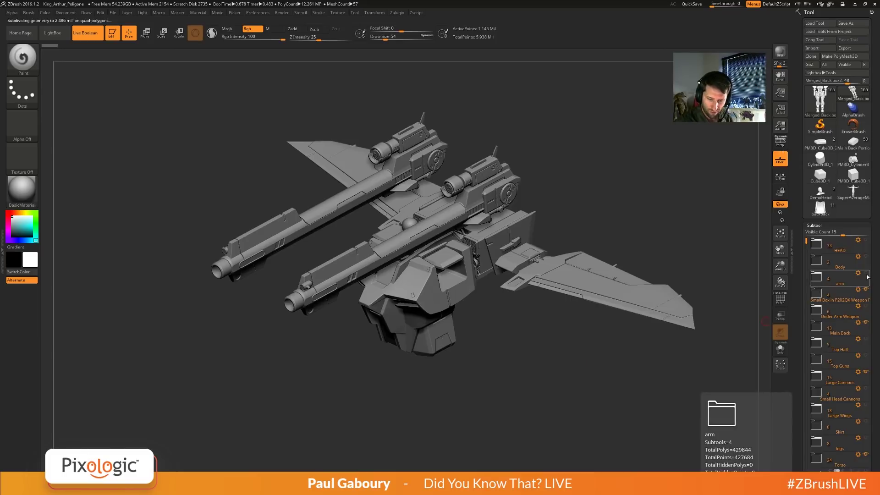
Turn on the visibility of the Top Half, Top Guns, Small Head Cannons and Large Wings folders.
left_click(866, 340)
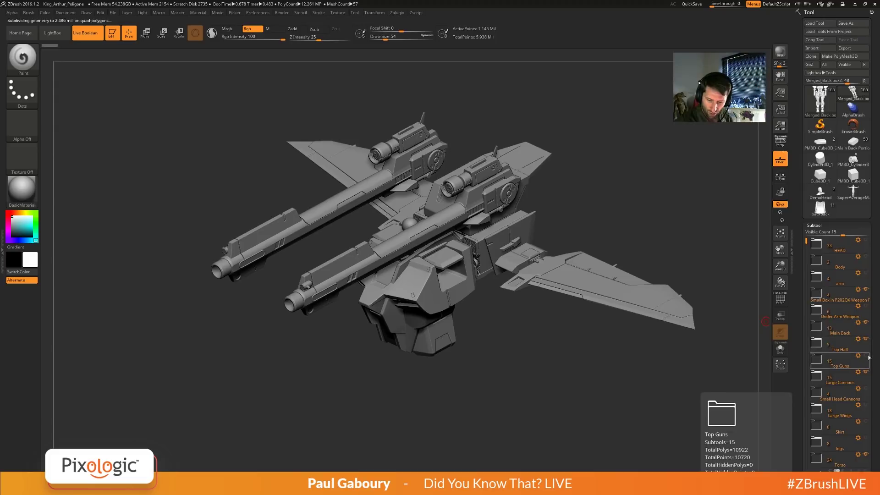
left_click(865, 356)
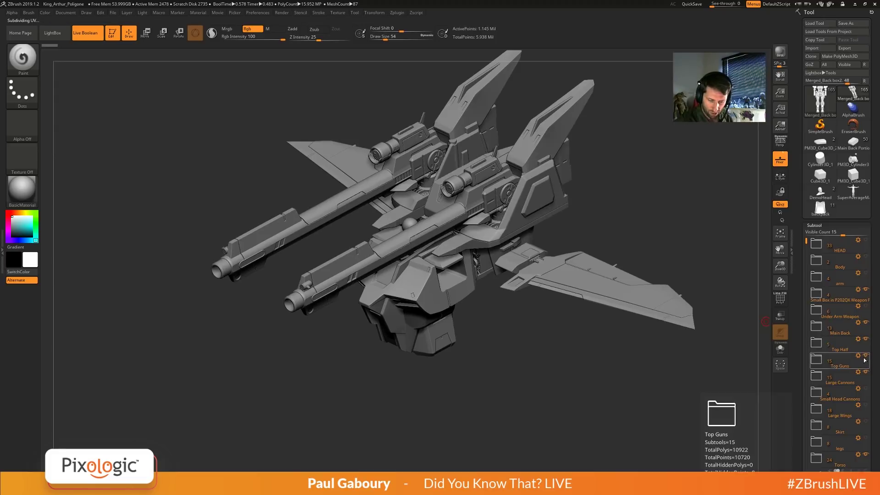
left_click(865, 389)
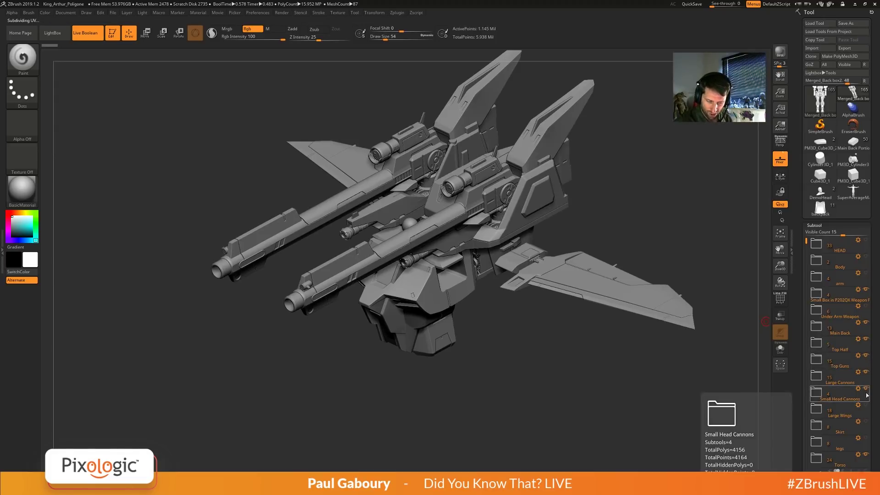
left_click(866, 405)
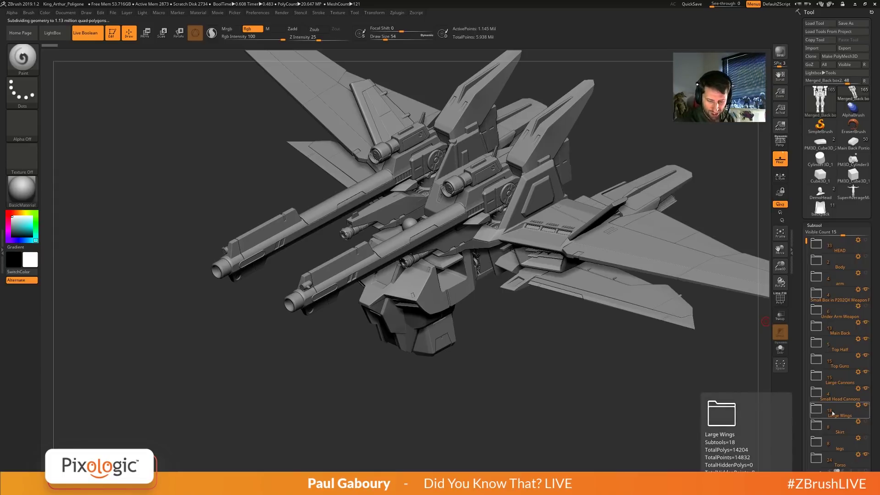
right_click_drag(549, 388, 519, 359, "ctrl")
right_click_drag(519, 359, 482, 366, "alt")
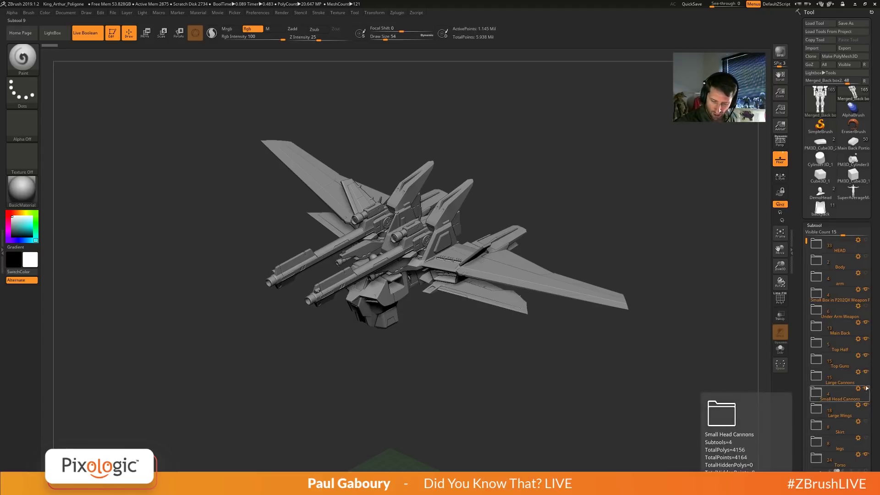
Select the Large Cannons folder and look through the SubTool Master plugin's commands.
left_click(834, 381)
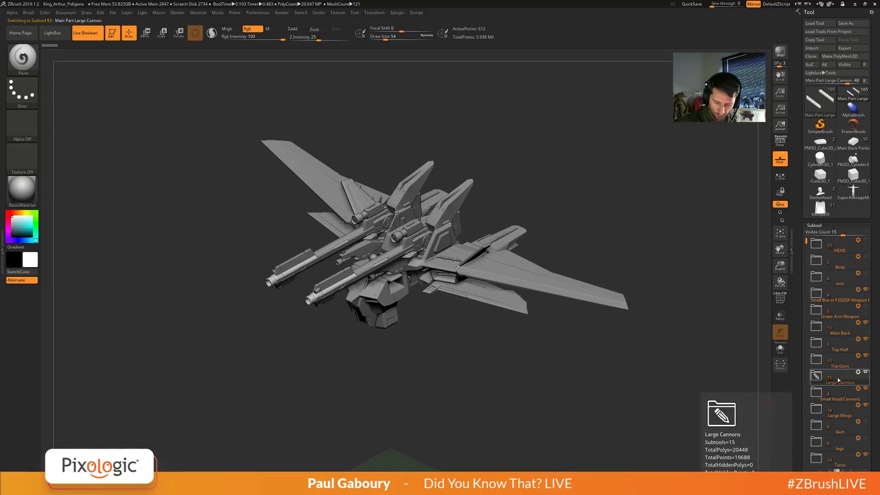
left_click(816, 376)
left_click(820, 378)
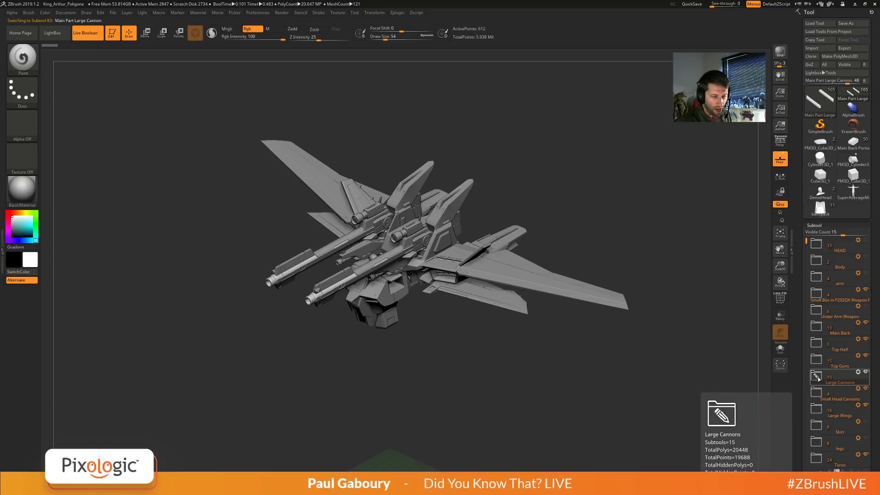
left_click(398, 13)
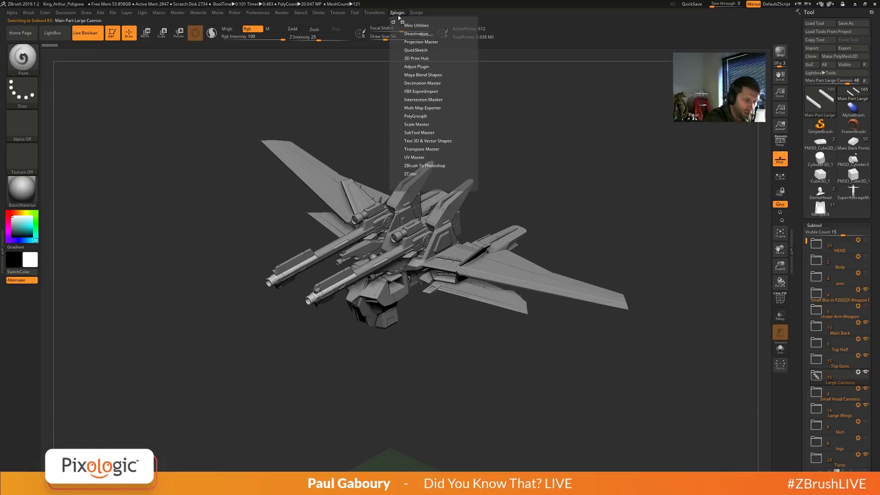
left_click(426, 132)
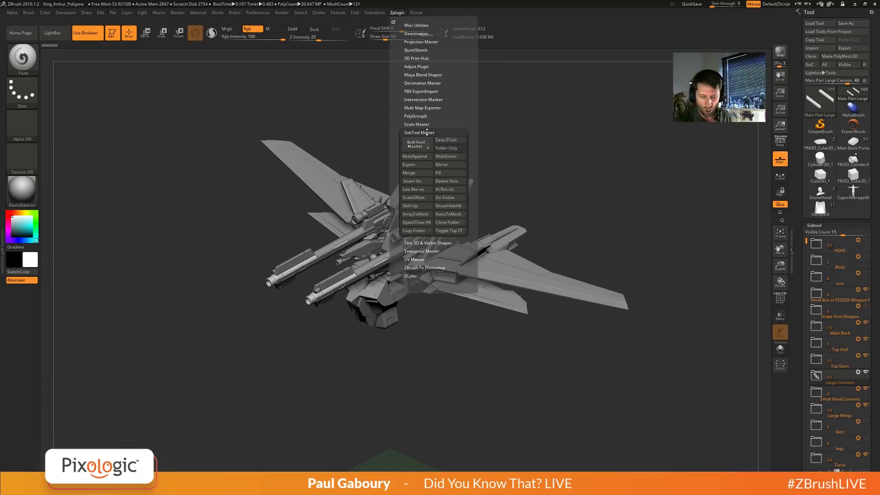
Expand the Torso folder, select a torso subtool and apply Transpose Set to the whole folder.
scroll(817, 344, "down", 6)
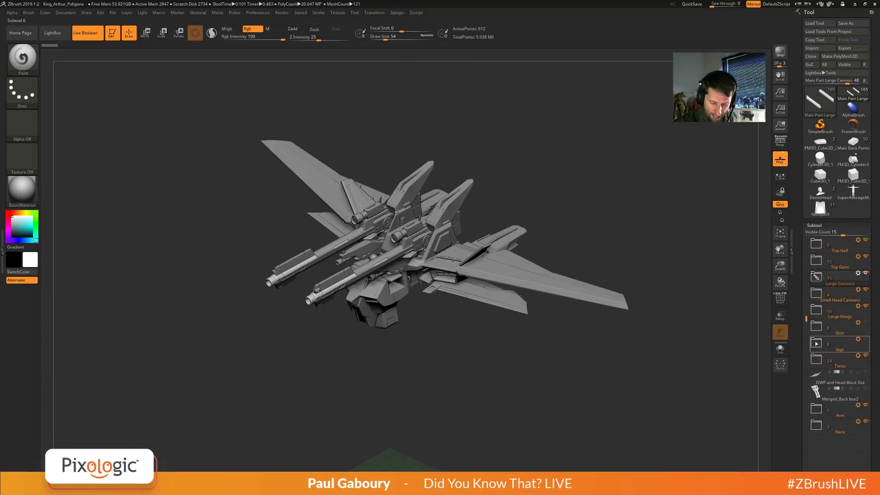
left_click(816, 360)
left_click(842, 364)
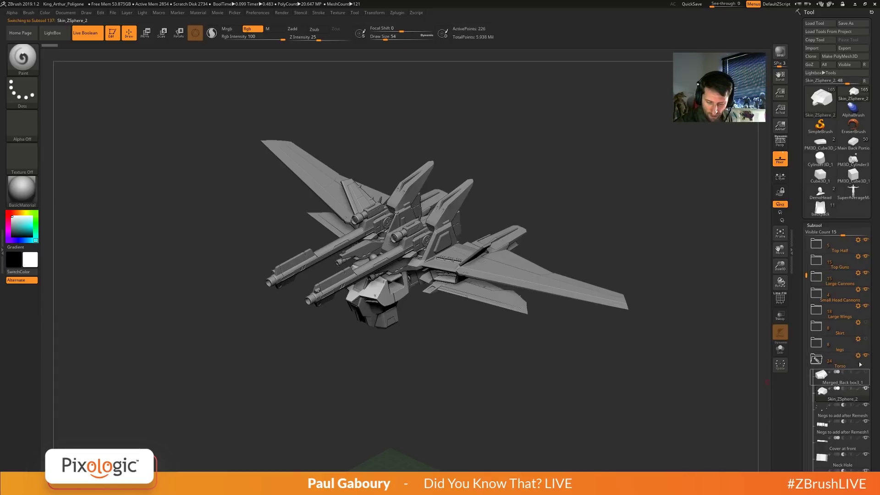
left_click(858, 357)
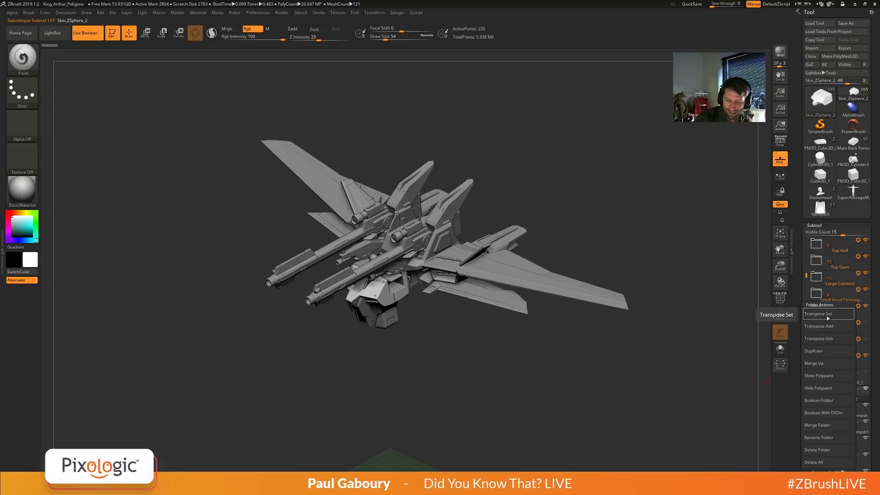
left_click(822, 319)
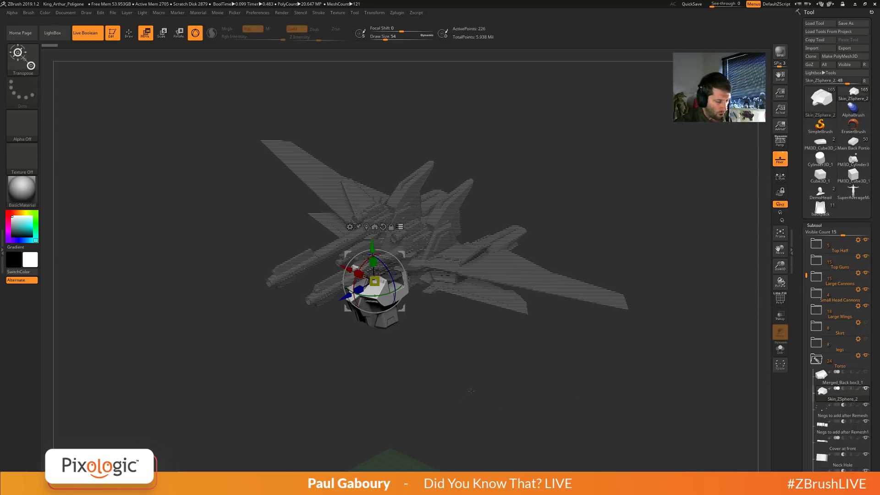
Try stretching and moving the Torso folder's subtools with the gizmo in front view, undoing each transformation.
left_click_drag(477, 380, 470, 388)
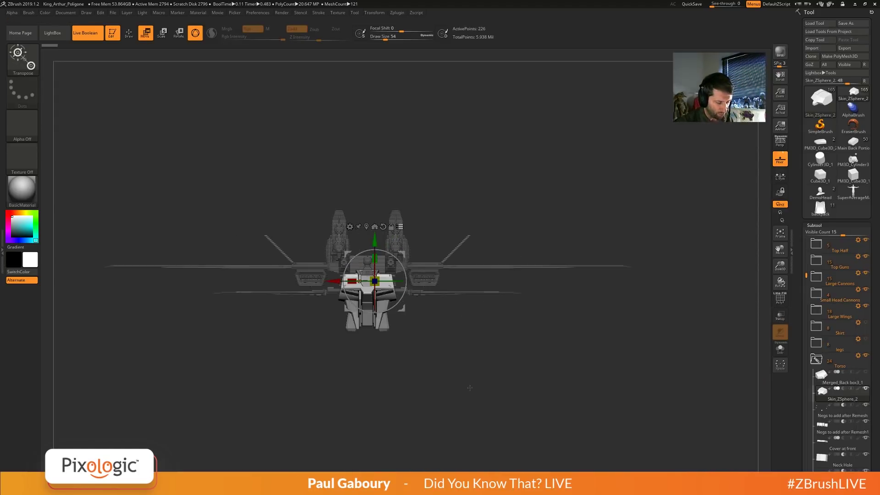
left_click_drag(401, 309, 428, 381)
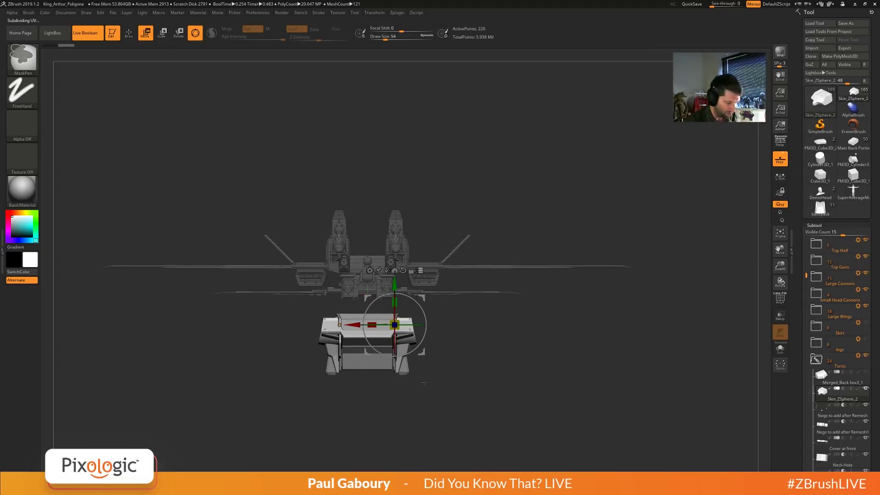
key("ctrl+z")
left_click_drag(375, 241, 375, 261)
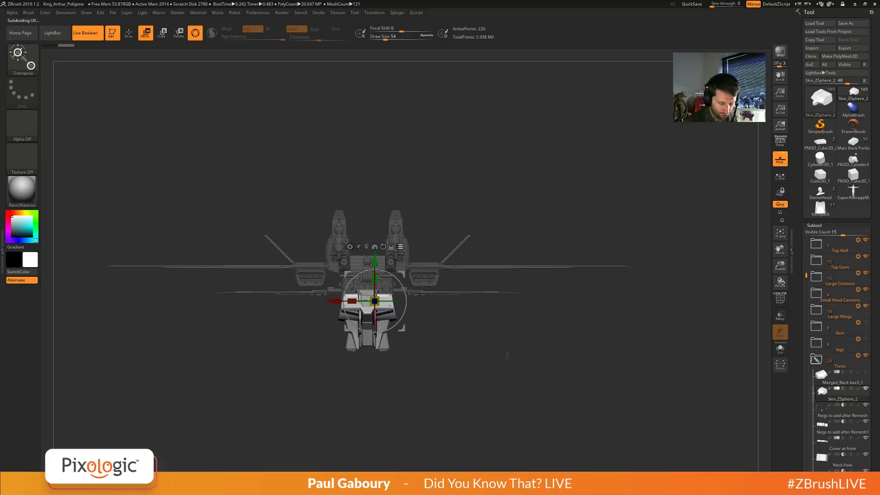
key("ctrl+z")
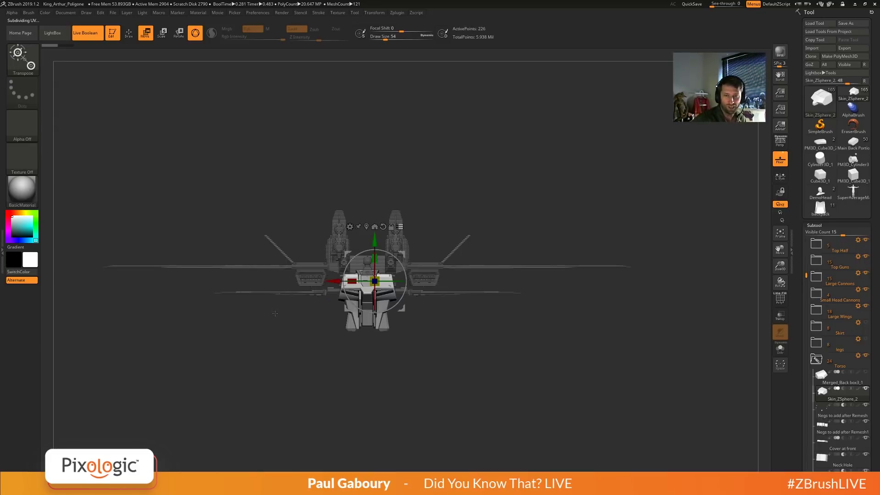
View the Torso folder's available actions and collapse the folder.
left_click(821, 311)
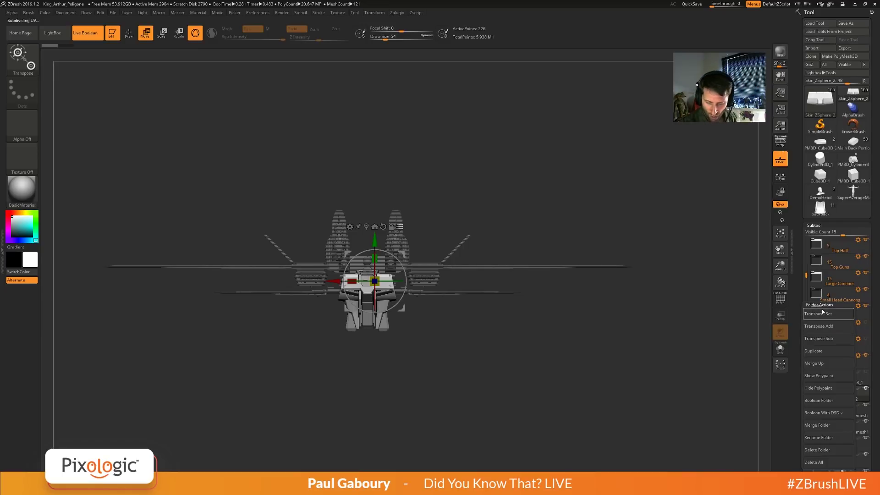
left_click(607, 353)
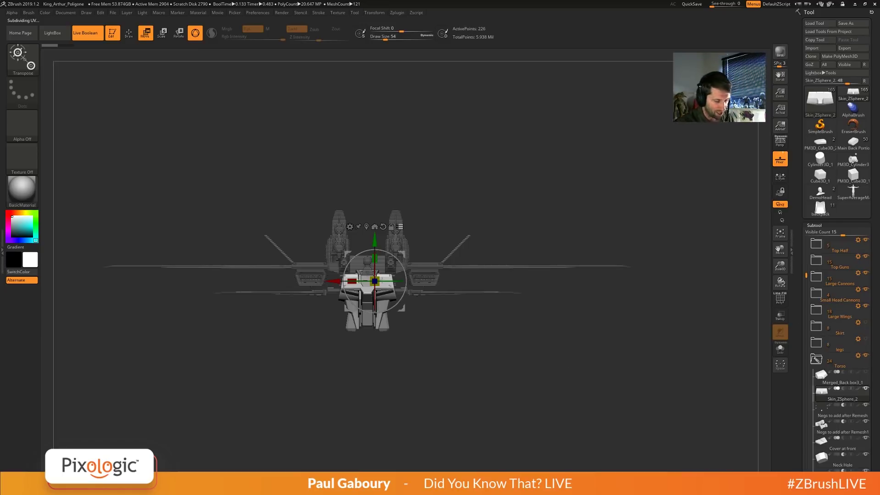
left_click(818, 361)
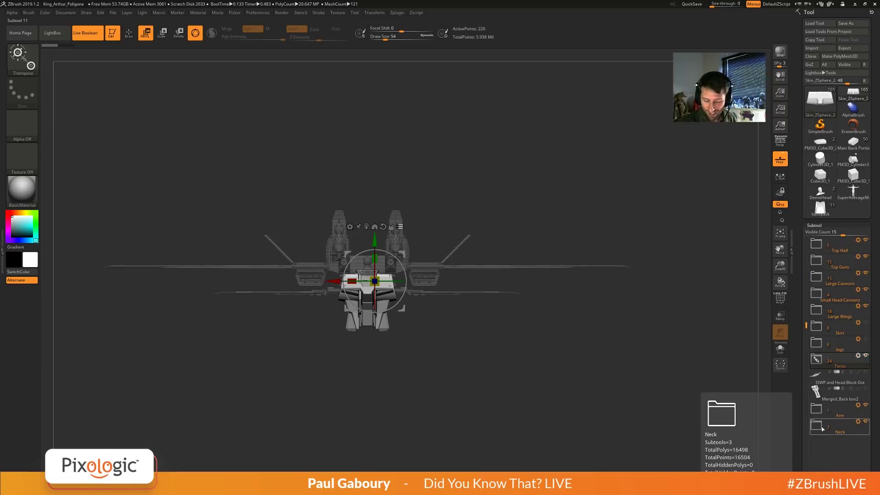
Add the Neck folder to the transpose selection with Transpose Add and move neck and torso down together.
mouse_move(451, 336)
right_mouse_down("alt")
mouse_move(522, 401)
mouse_move(545, 410)
right_mouse_up("alt")
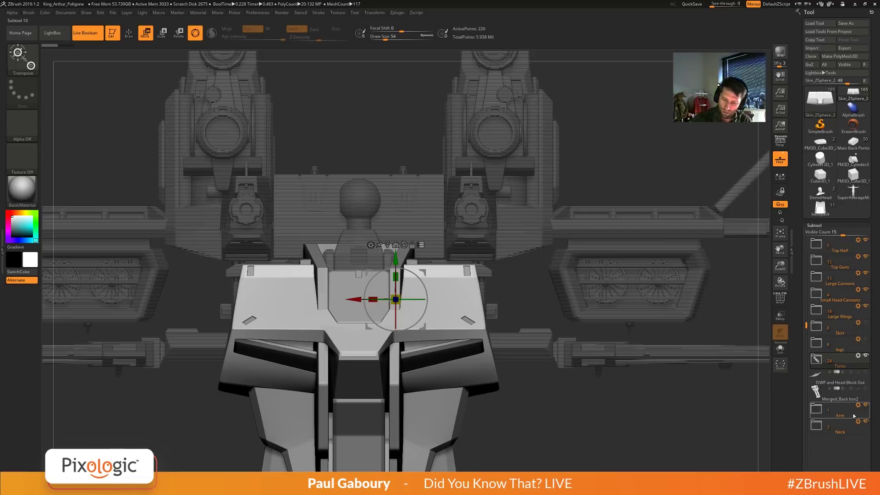
mouse_move(860, 425)
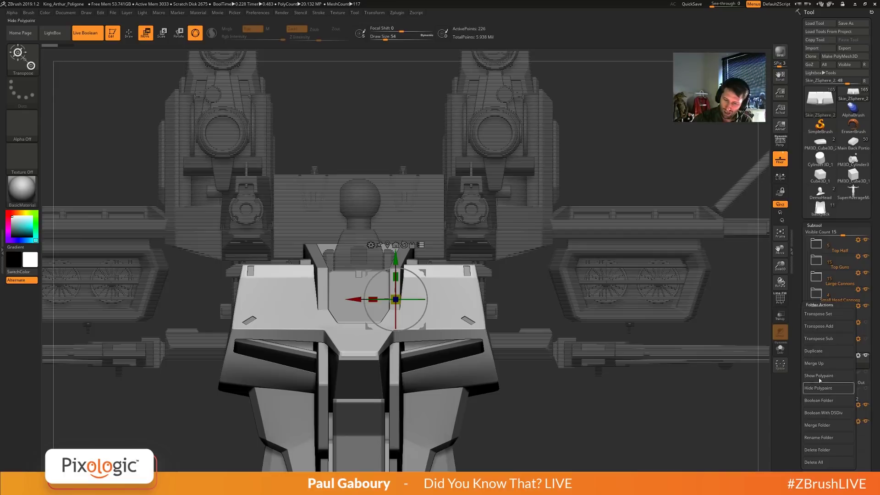
left_click(837, 327)
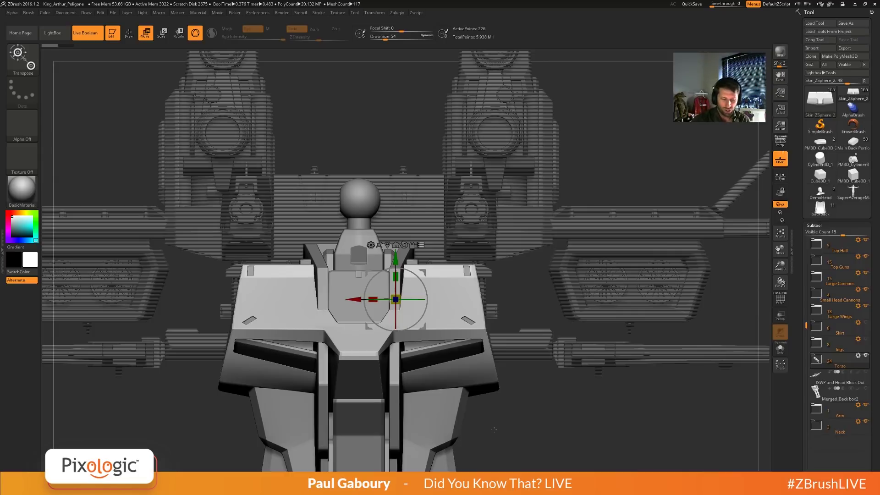
left_click_drag(398, 275, 396, 310)
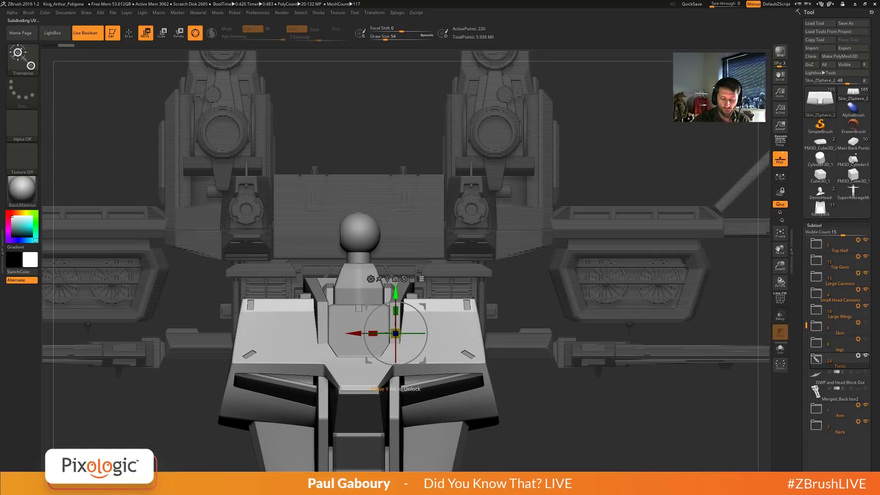
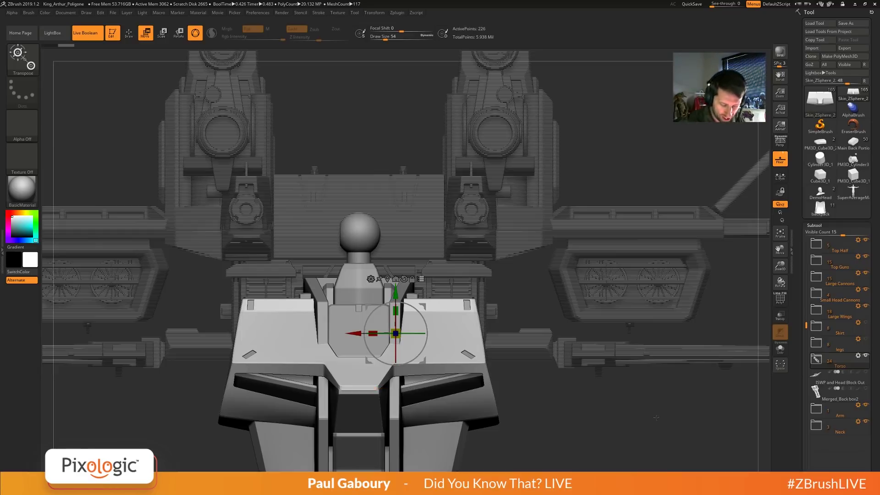
Add the Large Wings folder to the current transpose selection with Transpose Add.
mouse_move(851, 430)
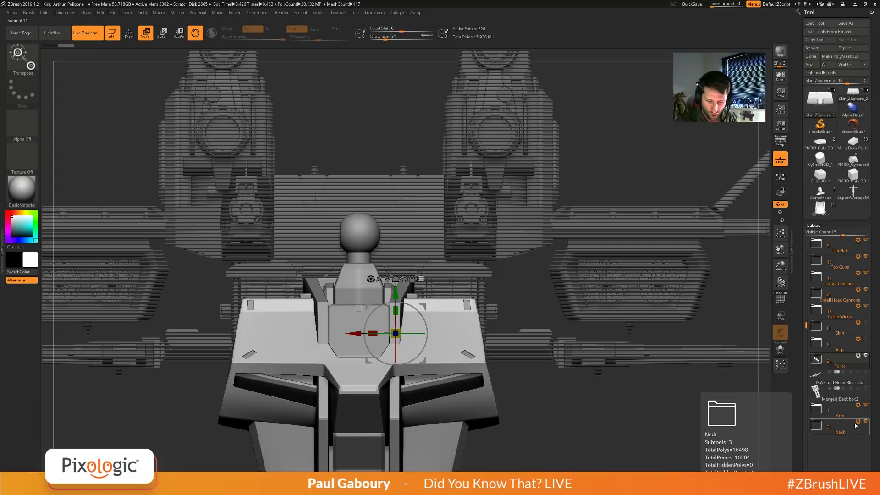
left_click(858, 306)
left_click(833, 319)
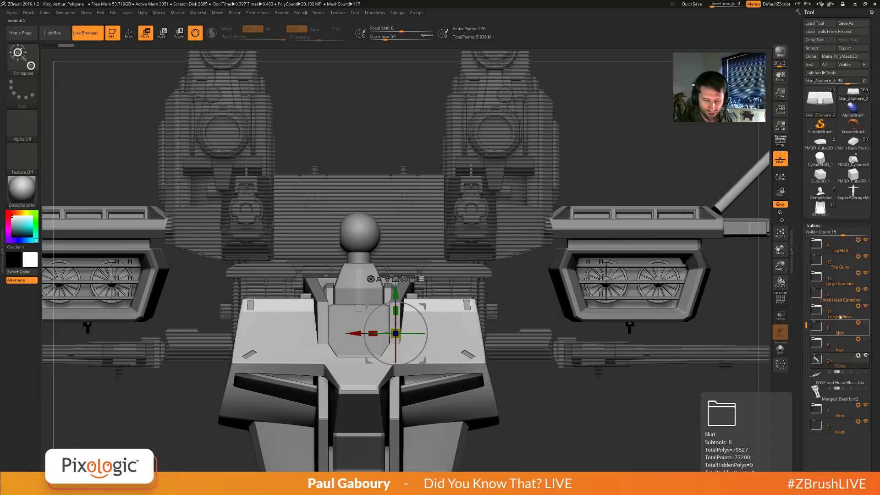
Remove the Large Wings folder from the current transpose selection with Transpose Sub.
left_click(858, 305)
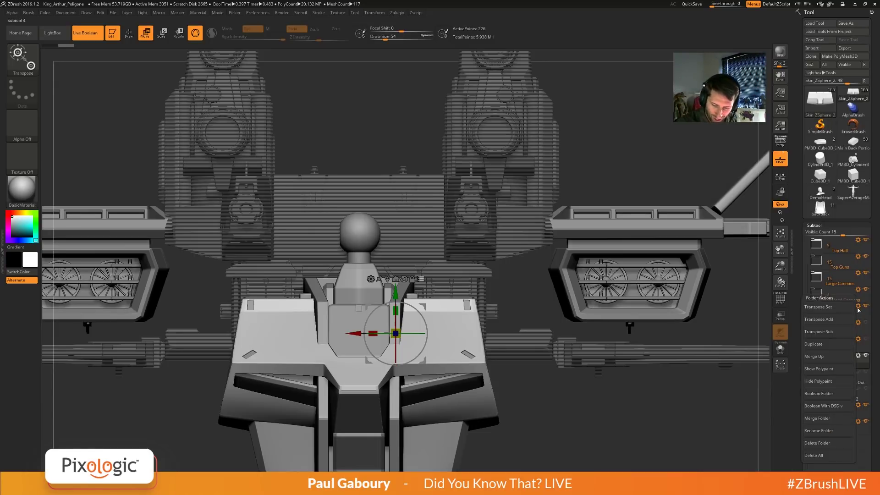
left_click(833, 334)
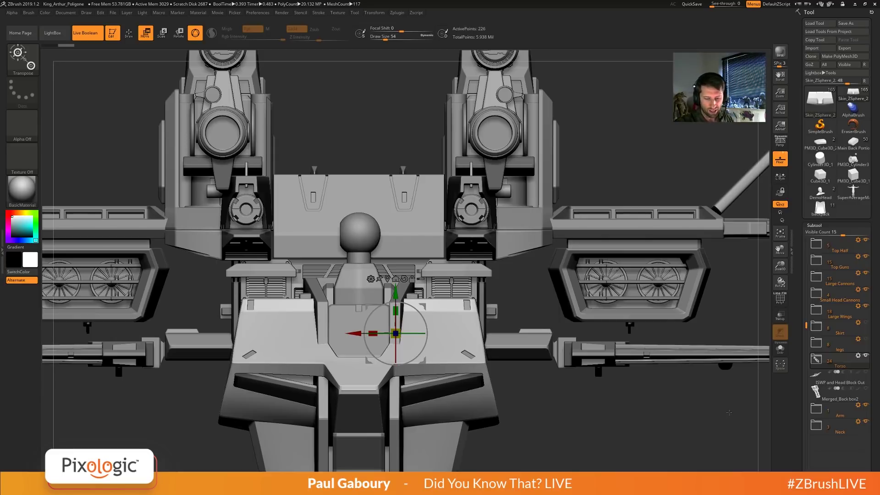
Return to Draw mode and compare the whole model with Live Boolean turned off and back on.
left_click(88, 33)
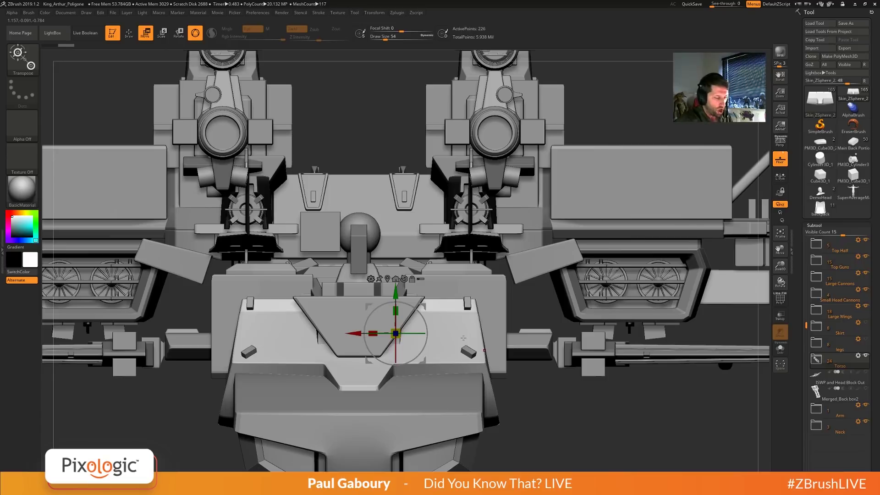
key("q")
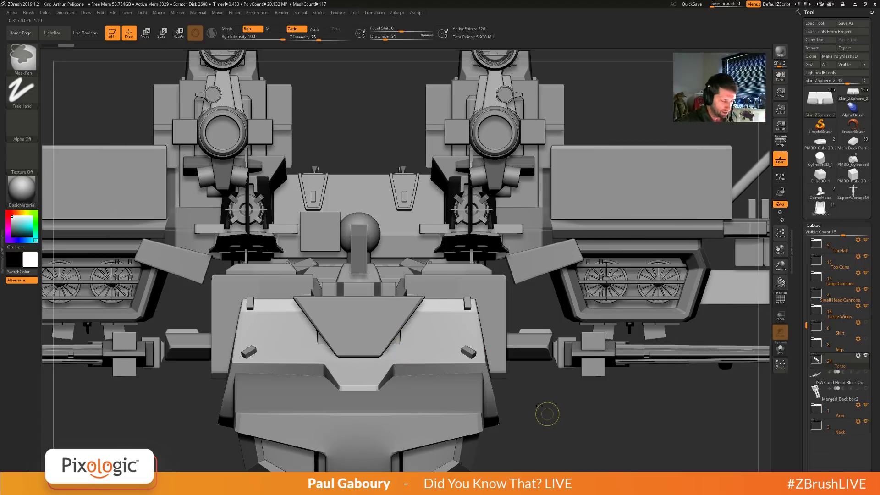
key("f")
left_click_drag(518, 386, 449, 346)
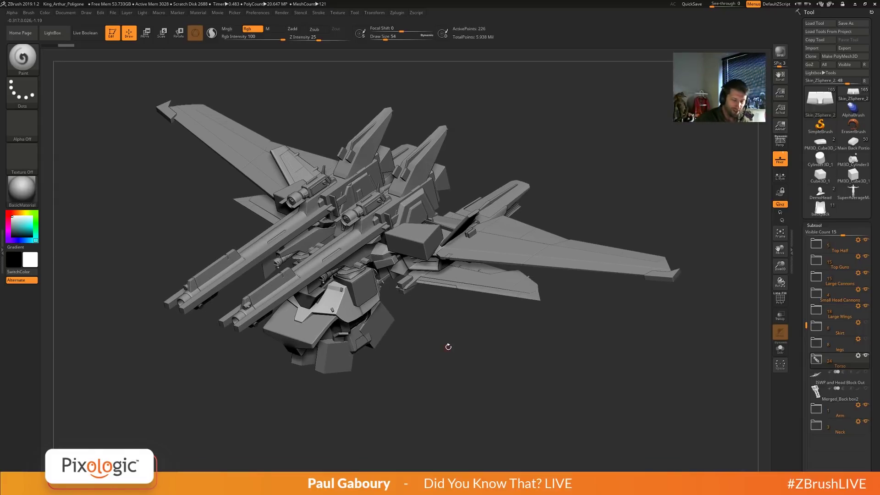
left_click(87, 32)
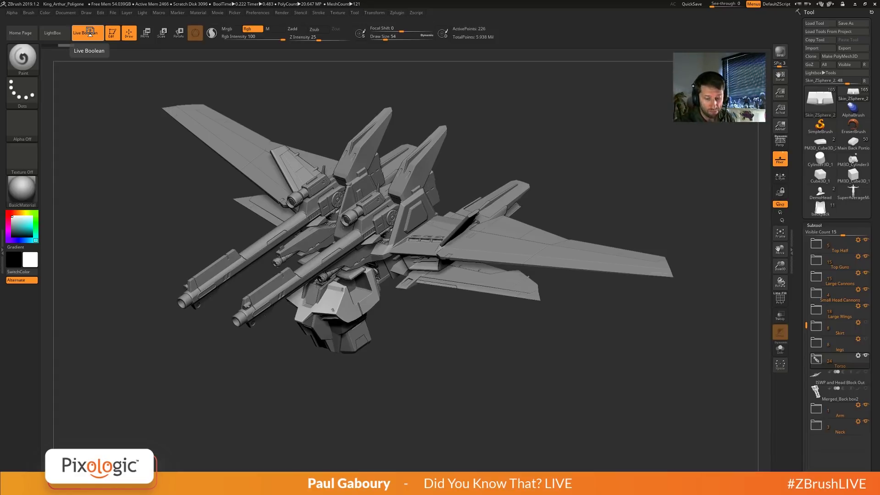
View the Torso folder's Boolean With DSDiv action and open the Dynamic Subdiv settings of the selected torso shell.
left_click(857, 355)
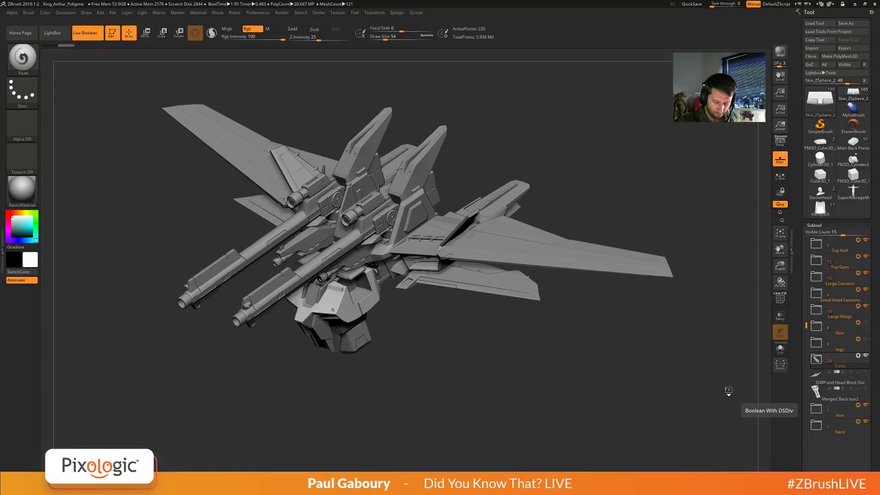
left_click(815, 225)
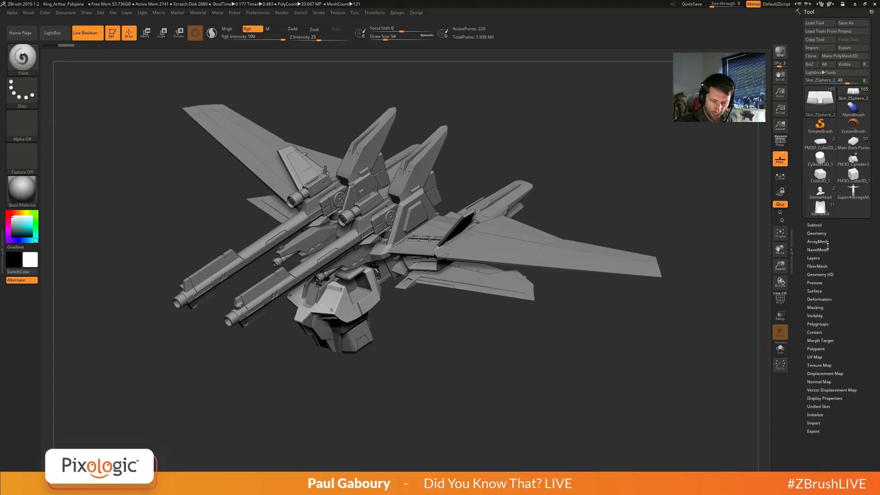
left_click(828, 309)
left_click(818, 314)
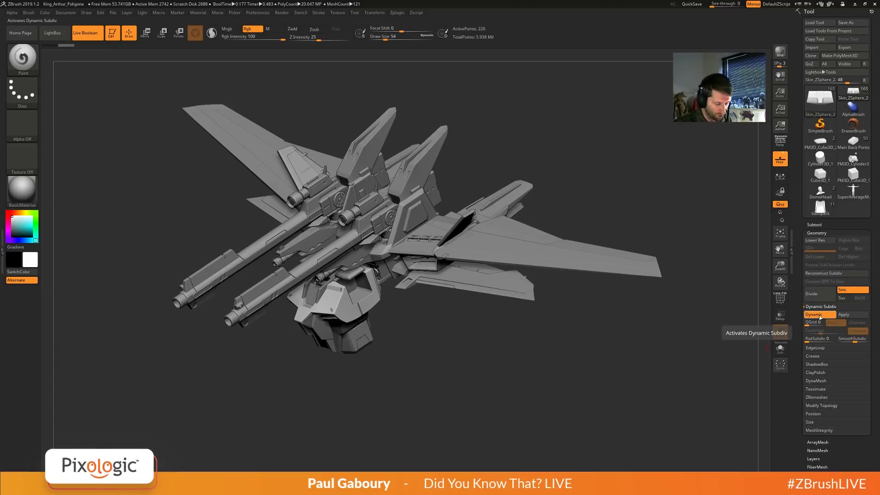
Isolate the torso shell, compare it with Dynamic Subdiv on and off, and examine its polygon wireframe.
left_click(780, 350)
right_click_drag(474, 394, 523, 365, "alt")
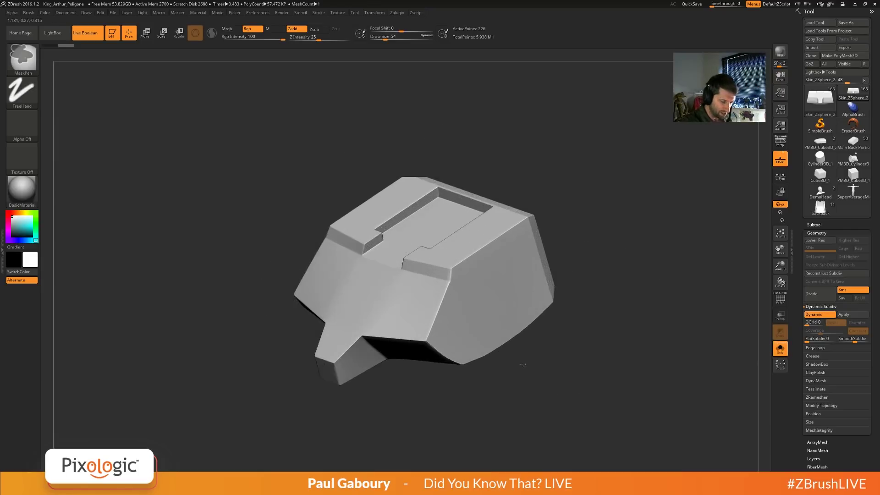
key("f")
key("shift+d")
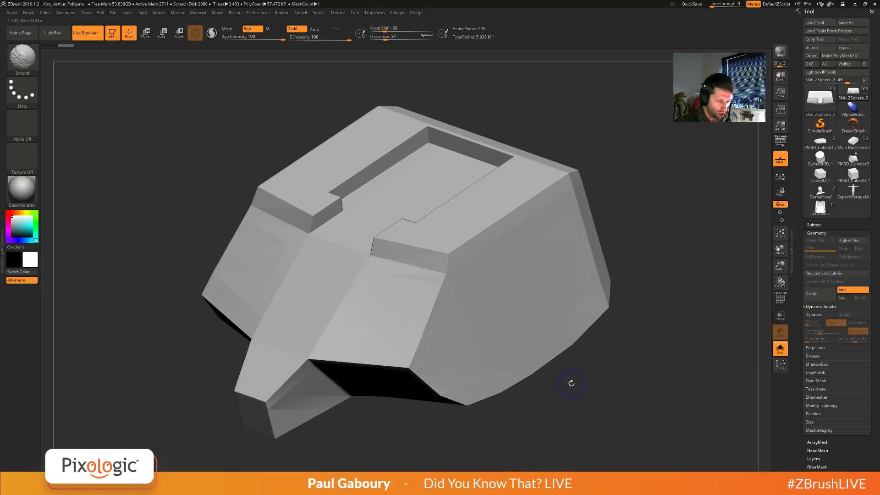
key("shift+f")
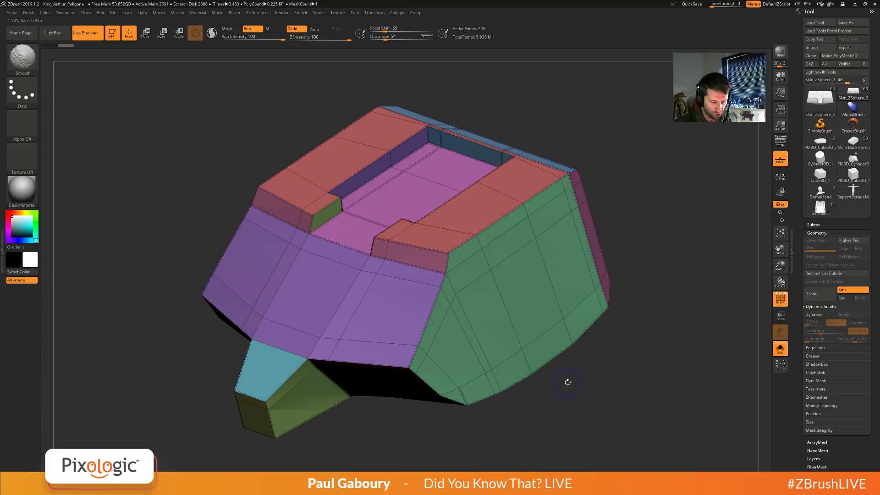
key("shift+f")
key("d")
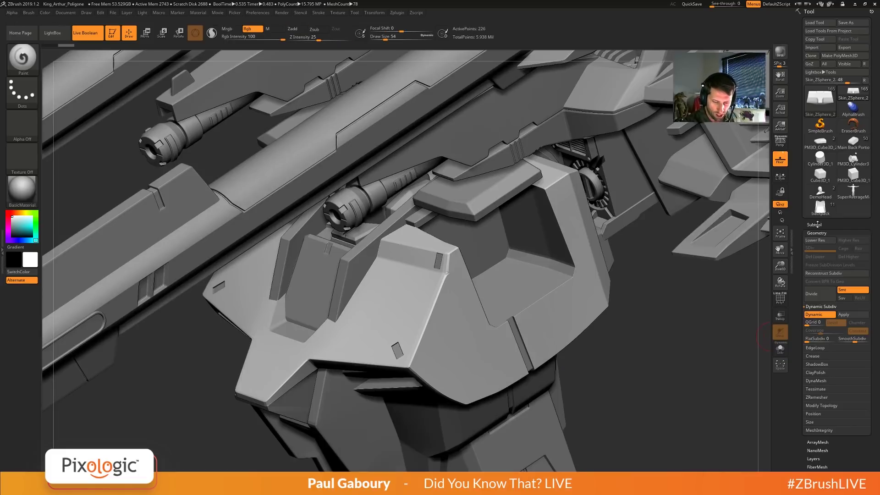
Hide the Small Head Cannons, Large Wings, Large Cannons, Top Guns and Top Half folders.
left_click(817, 226)
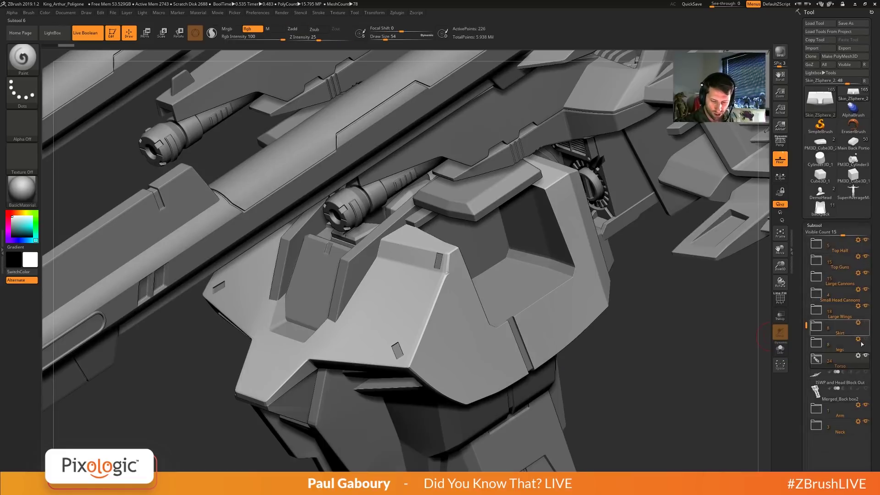
left_click(866, 289)
left_click(865, 306)
left_click(866, 273)
left_click(866, 256)
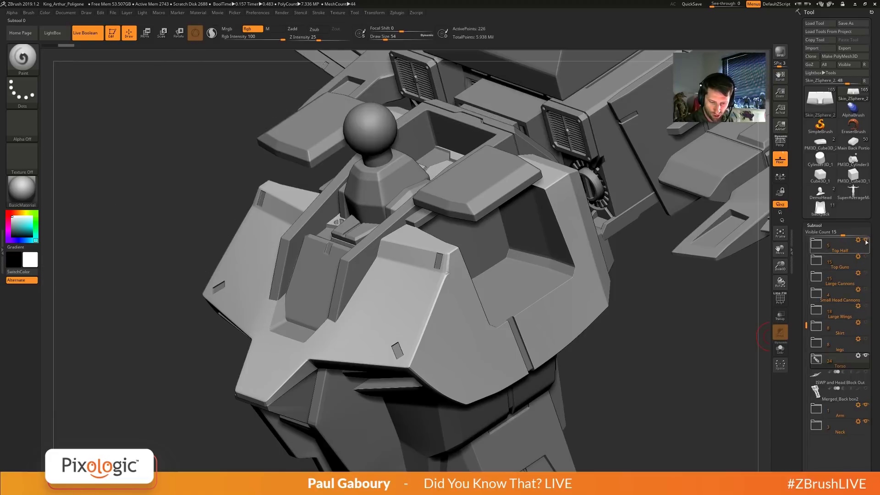
left_click(866, 240)
Hide the Main Back folder and the Small Box weapon folder.
left_click_drag(809, 322, 811, 250)
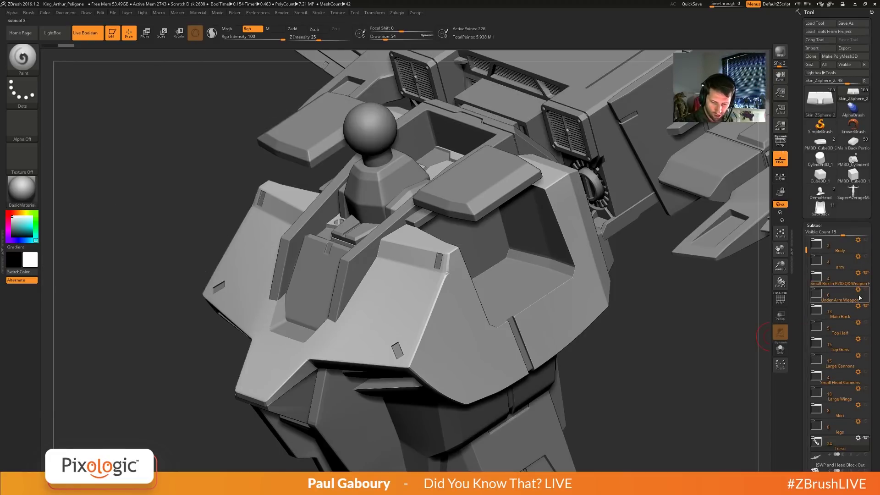
left_click(866, 306)
left_click(865, 272)
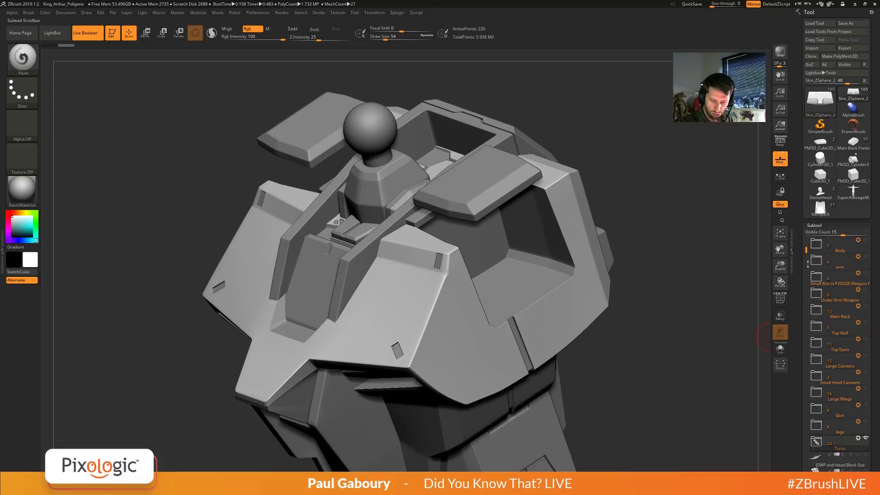
Expand the Torso folder and toggle the visibility of its Merged_Back box3_1 subtool.
left_click_drag(806, 250, 807, 342)
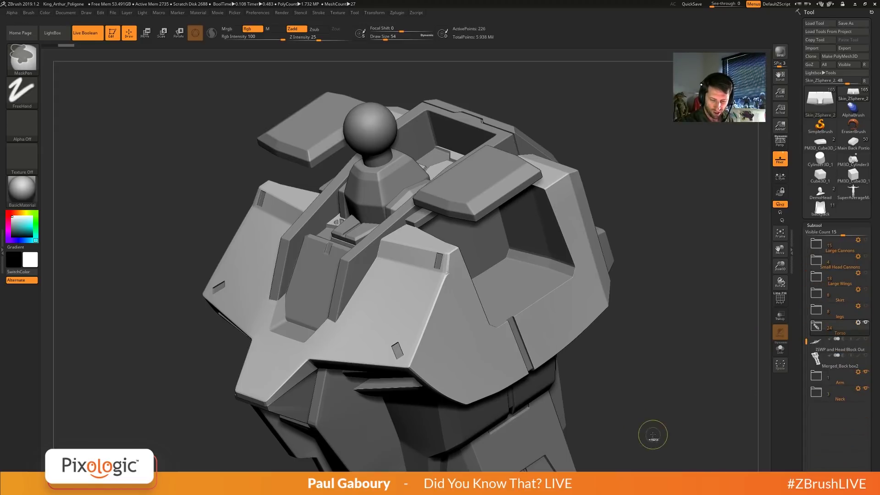
mouse_move(632, 418)
right_mouse_down("ctrl")
mouse_move(570, 360)
mouse_move(587, 368)
mouse_move(561, 398)
mouse_move(573, 383)
mouse_move(552, 383)
mouse_move(542, 406)
mouse_move(584, 377)
right_mouse_up("ctrl")
left_click(840, 329)
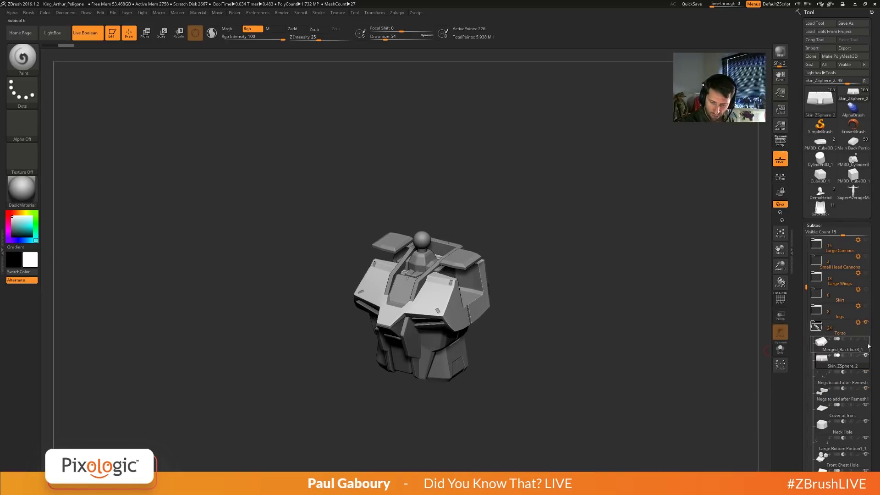
left_click_drag(715, 382, 656, 381)
left_click(866, 339)
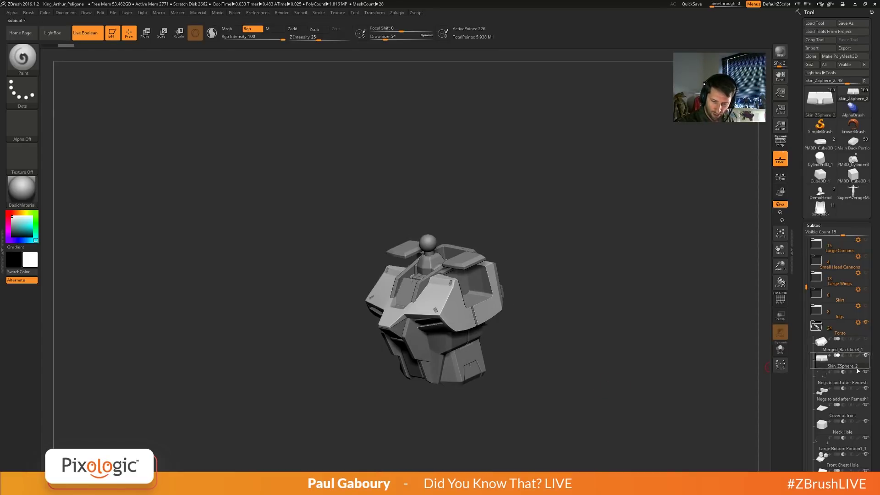
Select the Neck Hole subtool inside the Torso folder and check the torso from another angle.
scroll(827, 366, "down", 3)
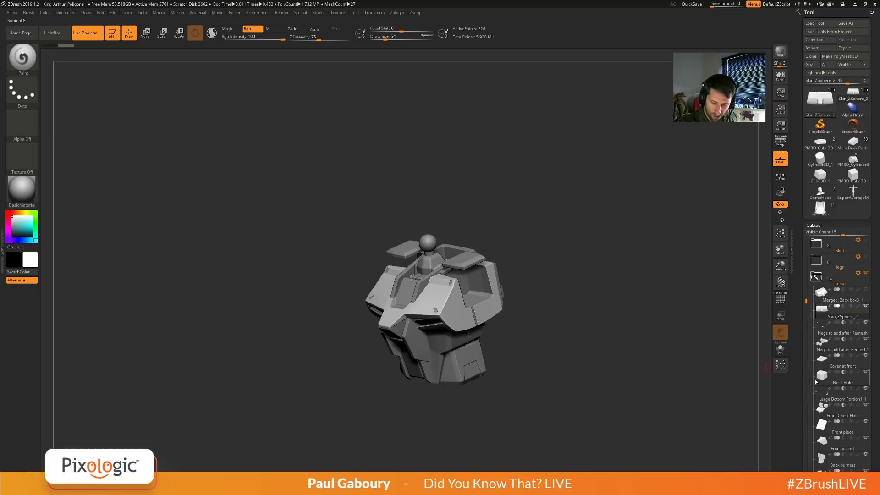
left_click(834, 378)
left_click_drag(587, 407, 605, 369)
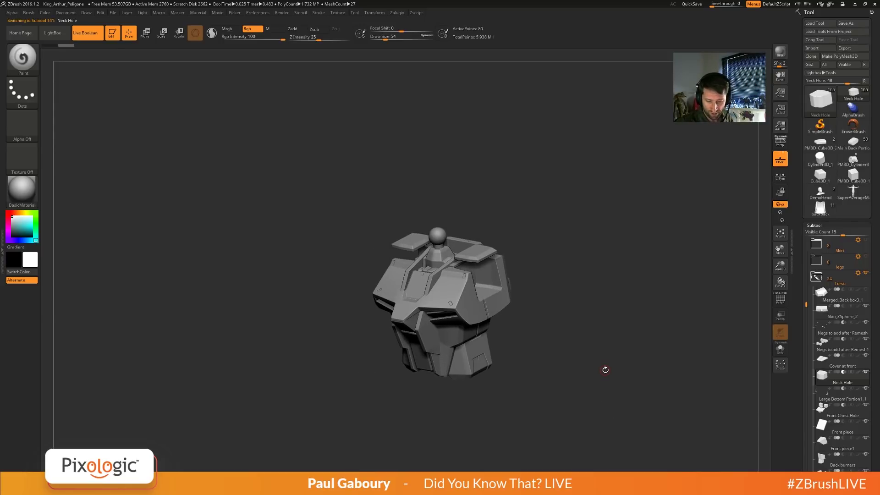
Run Boolean Folder on the Torso folder.
left_click(858, 272)
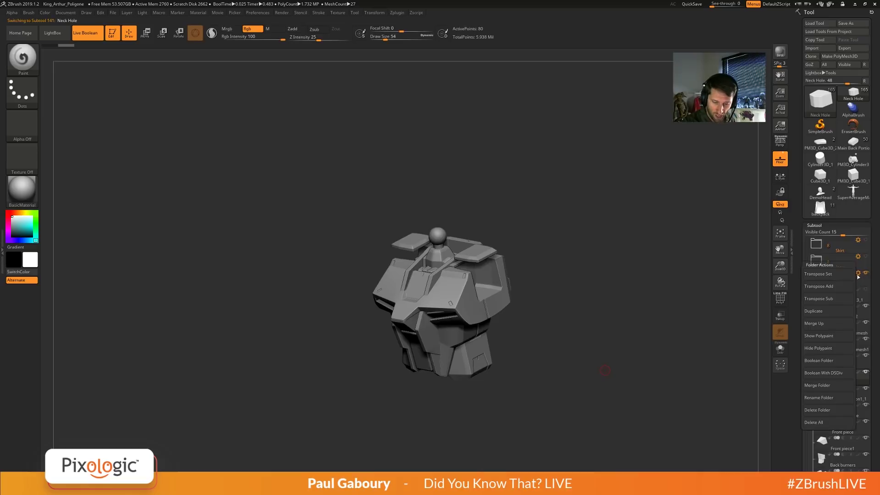
left_click(828, 361)
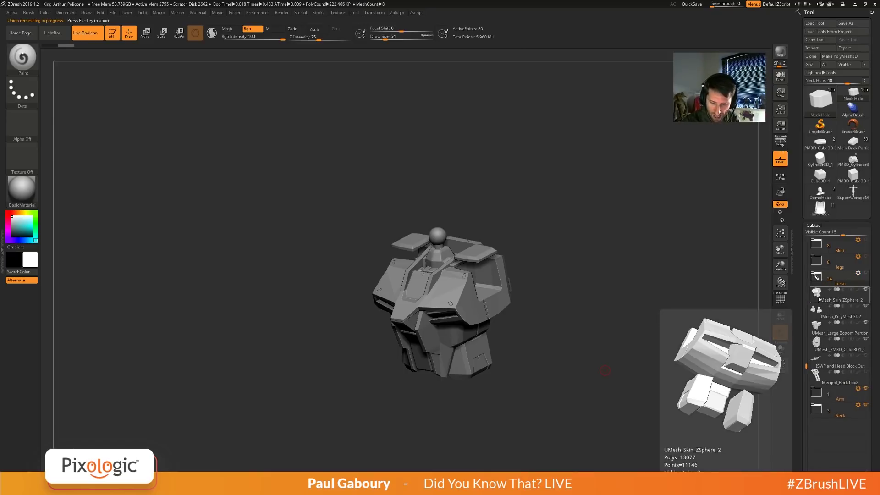
Step through the boolean result subtools from UMesh_Skin_ZSphere_2 to UMesh_PM3D_Cube3D1_6 and examine the last one with PolyFrame on.
left_click(819, 298)
mouse_move(625, 389)
left_mouse_down()
mouse_move(587, 432)
mouse_move(618, 397)
left_mouse_up()
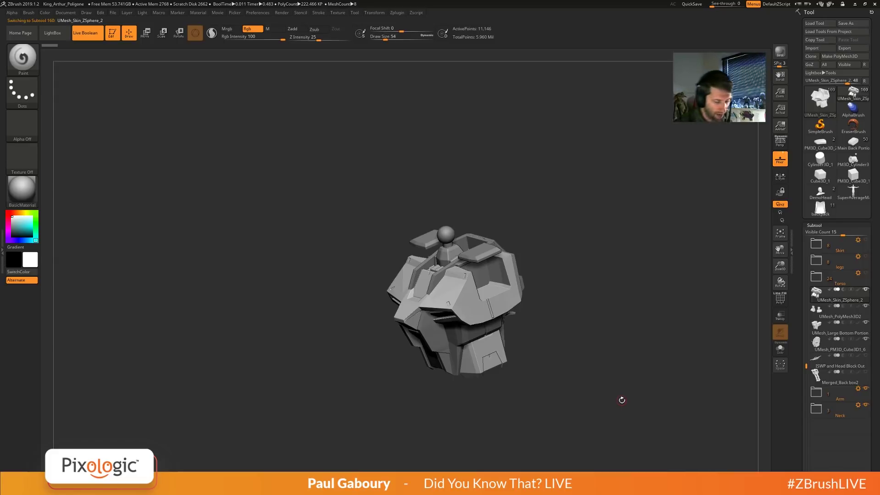
key("Down")
key("Down")
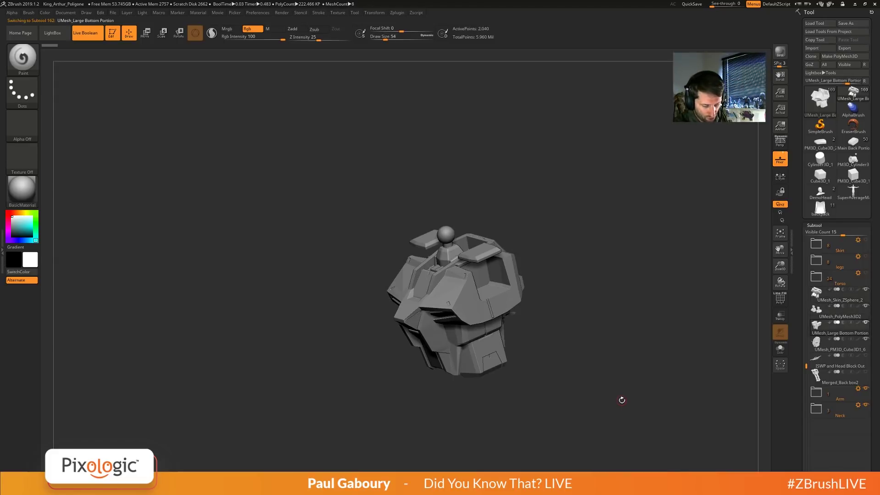
key("Down")
left_click_drag(610, 403, 585, 409)
key("shift+f")
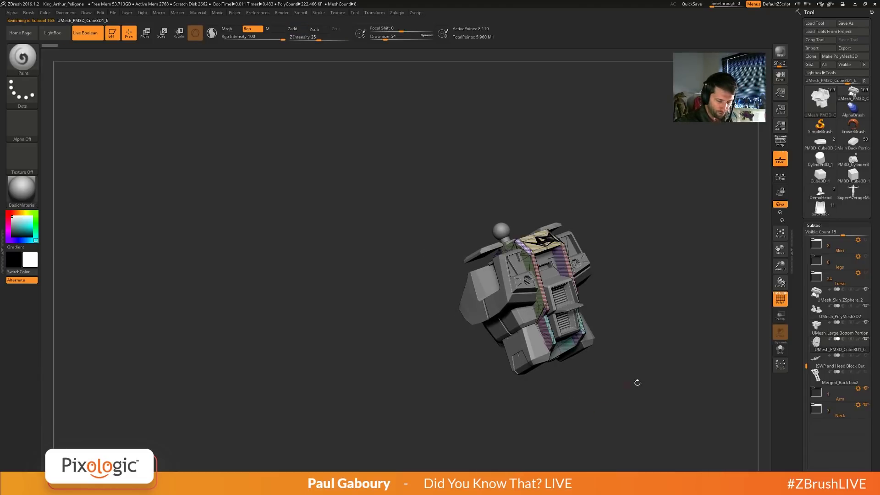
mouse_move(738, 307)
left_mouse_down()
mouse_move(654, 359)
mouse_move(653, 382)
mouse_move(642, 390)
mouse_move(627, 390)
mouse_move(645, 372)
left_mouse_up()
Turn off Live Boolean and step back up through the boolean result subtools to UMesh_Skin_ZSphere_2.
left_click(87, 32)
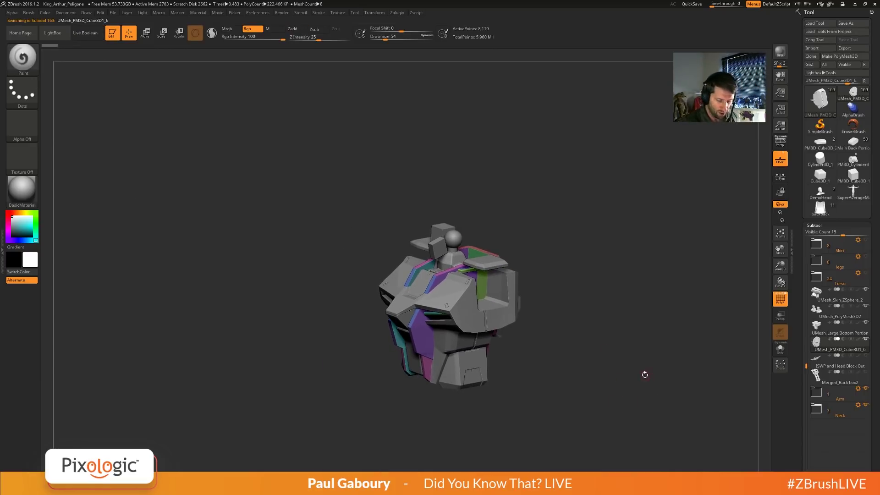
key("Down")
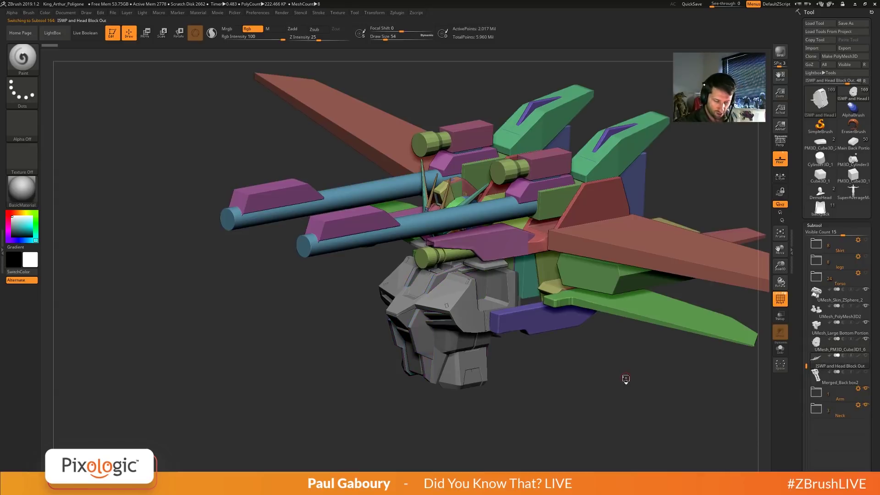
key("Up")
key("Up")
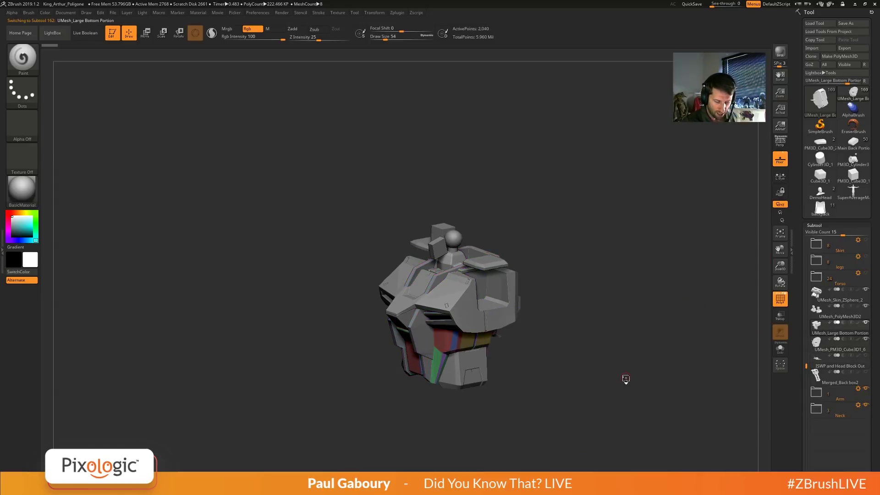
key("Up")
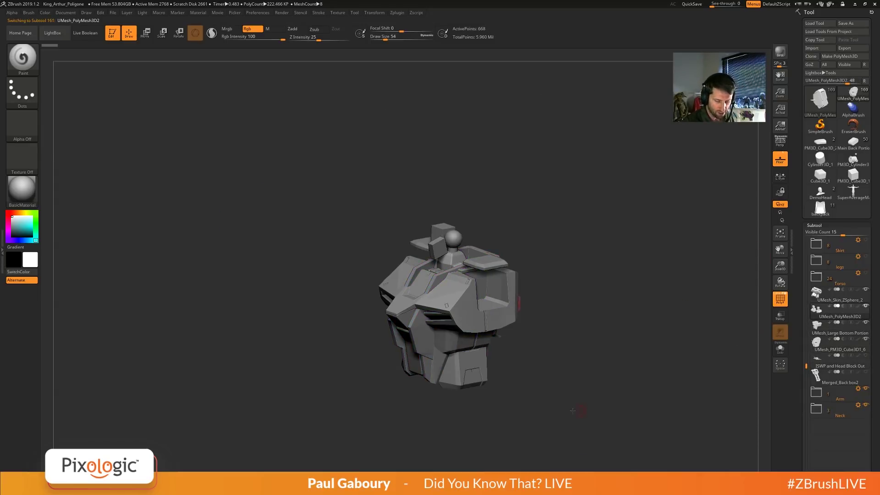
mouse_move(579, 412)
left_mouse_down()
mouse_move(561, 420)
mouse_move(599, 418)
mouse_move(582, 423)
left_mouse_up()
key("Up")
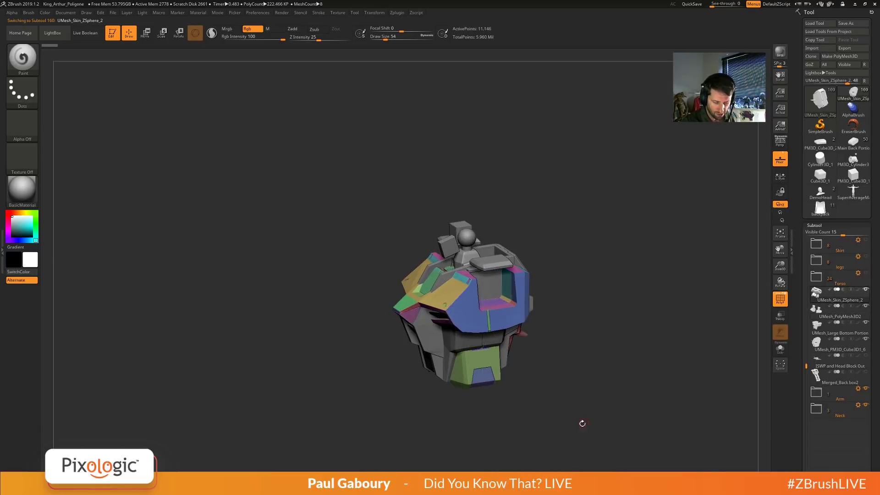
Compare the polygroups of the boolean result subtools once more, ending on UMesh_Skin_ZSphere_2, and turn off PolyFrame.
key("Down")
key("Down")
key("Down")
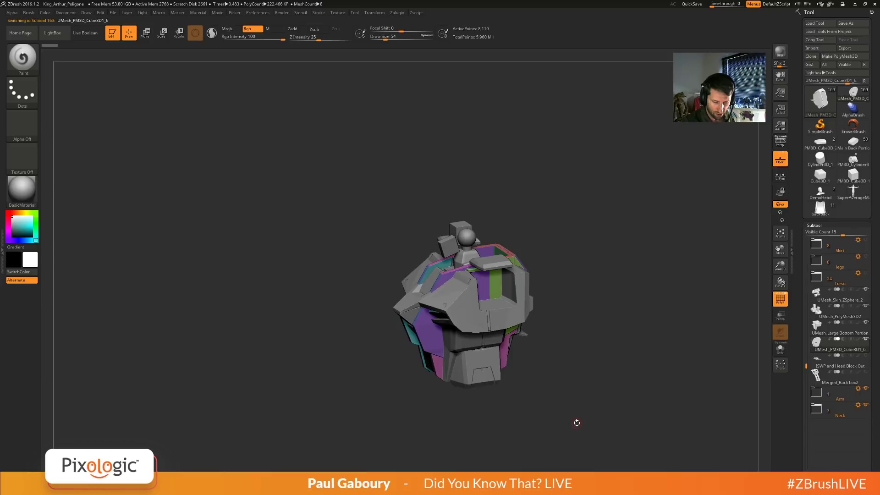
key("Up")
key("Up")
key("Up")
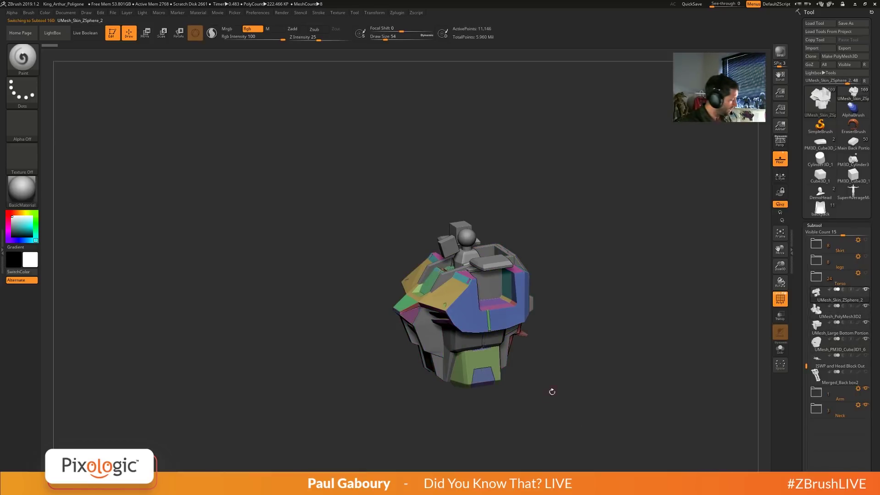
right_click_drag(549, 395, 599, 395, "alt")
right_click_drag(599, 395, 564, 363, "ctrl")
key("shift+f")
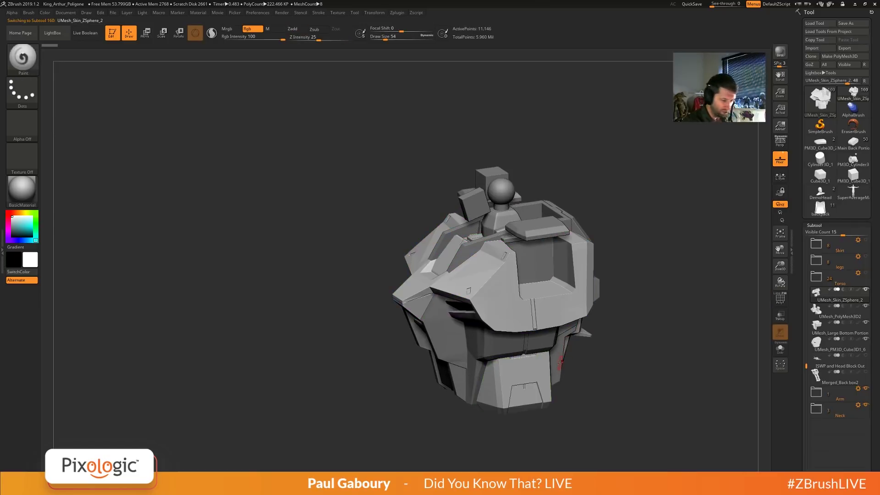
Turn on PolyFrame and step through the Torso boolean result subtools to compare their polygroups and topology, returning to UMesh_Skin_ZSphere_2.
key("shift+f")
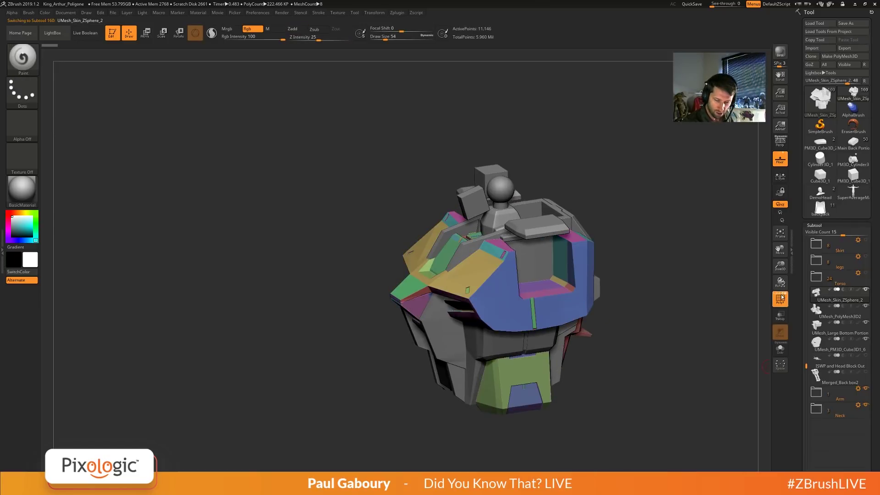
right_click_drag(613, 365, 609, 382, "ctrl")
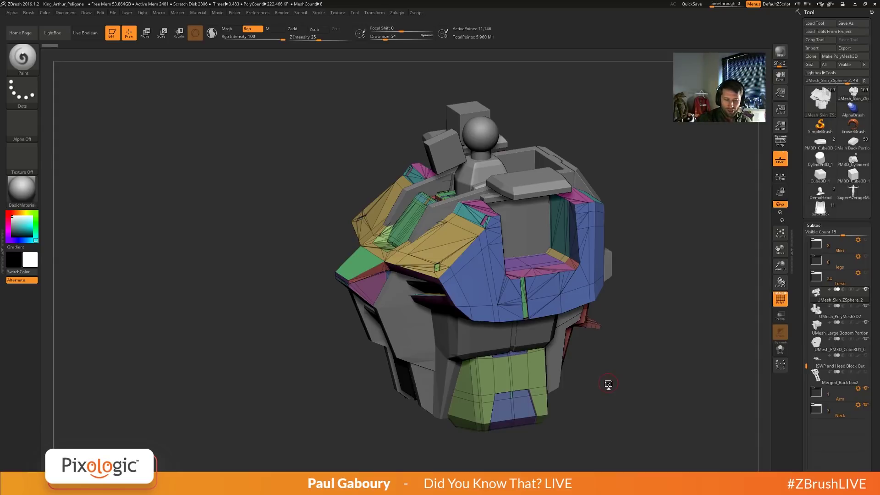
key("Up")
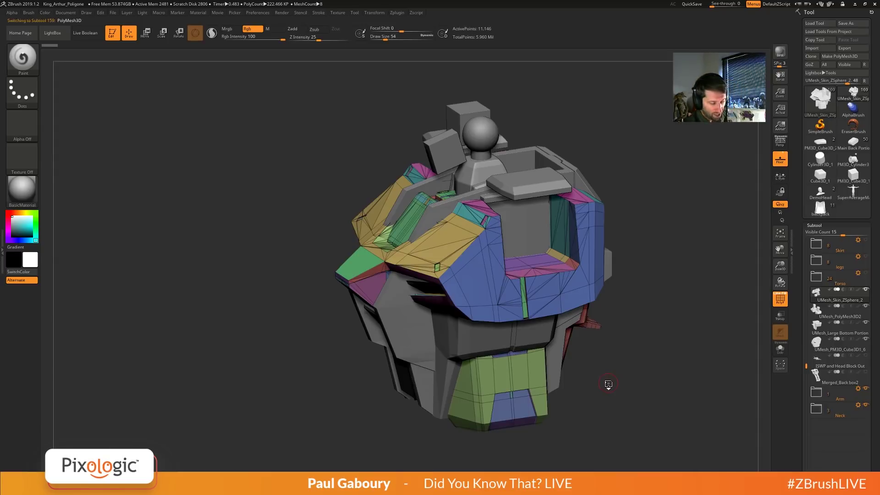
key("Down")
key("Down")
key("Down")
key("Down")
key("Down")
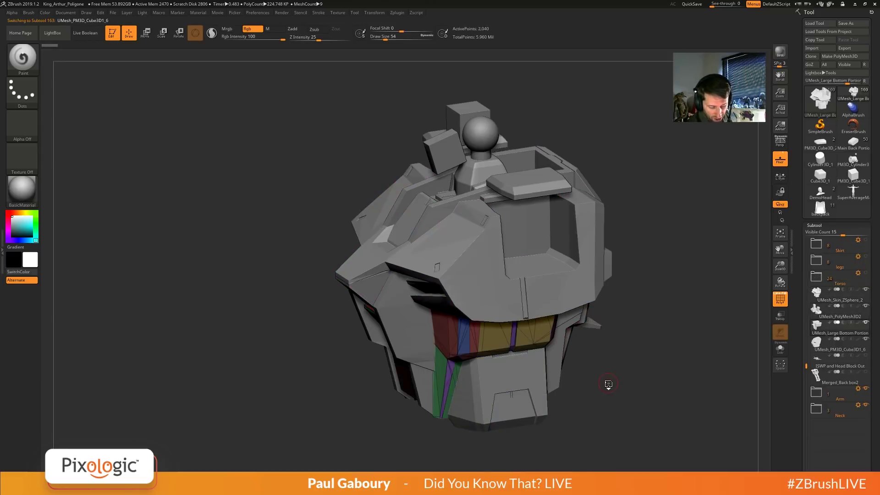
key("Up")
key("Up")
key("Up")
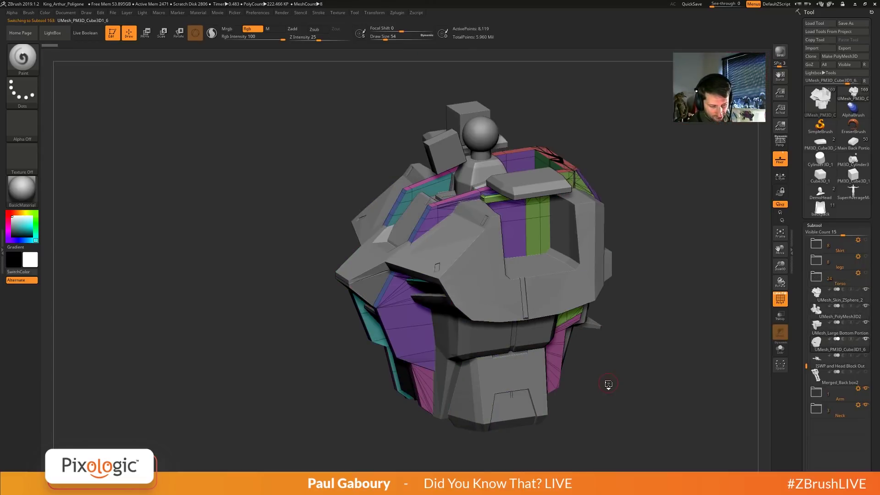
key("Up")
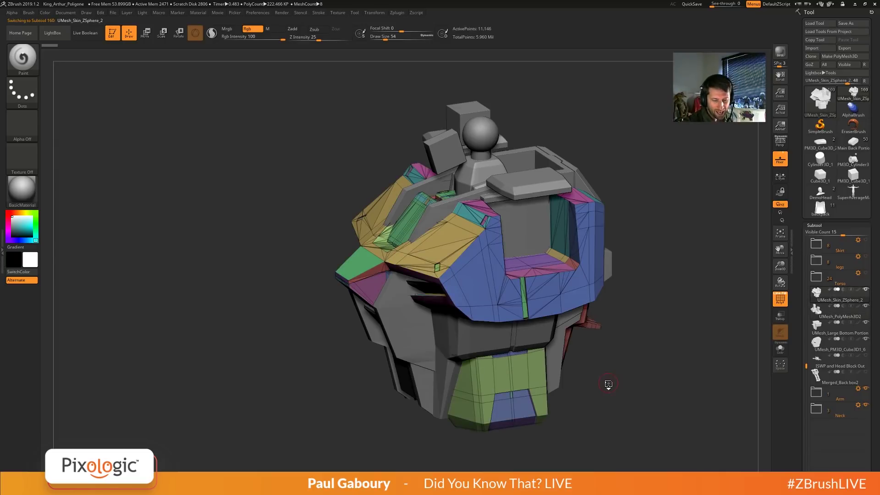
Show the original Torso folder, turn on Live Boolean to preview it, and hide the folder again.
left_click(866, 274)
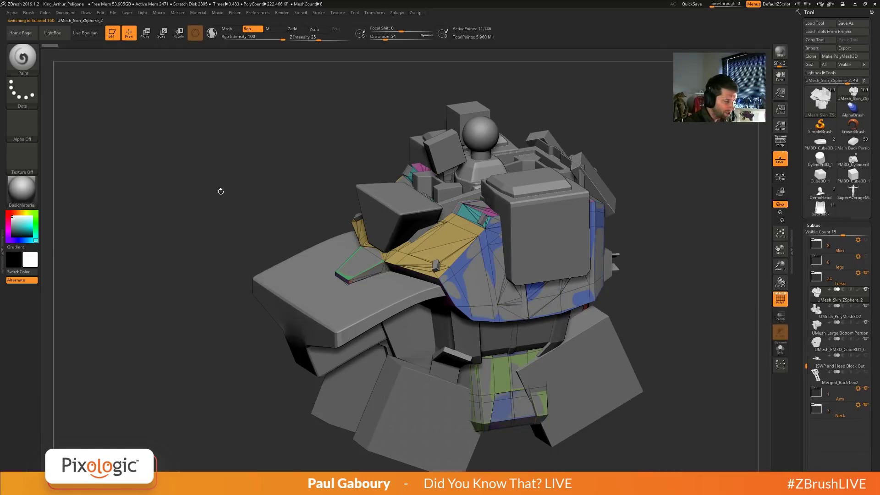
left_click(85, 33)
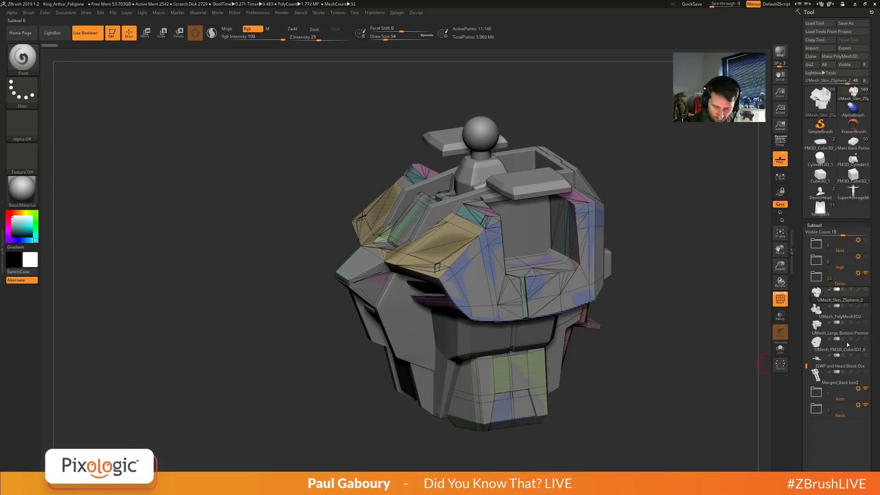
left_click(866, 273)
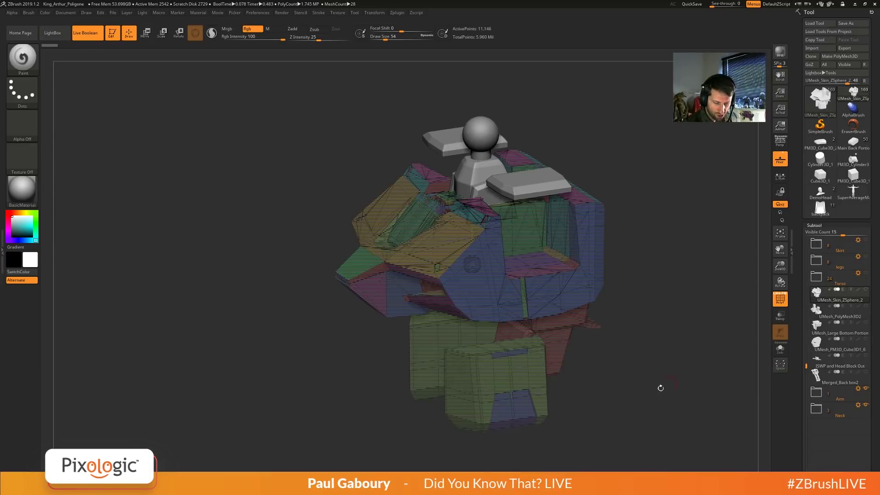
Make the UMesh_PolyMesh3D2, UMesh_Large Bottom Portion and UMesh_PM3D_Cube3D1_6 subtools visible.
left_click(866, 306)
left_click(866, 322)
left_click(866, 339)
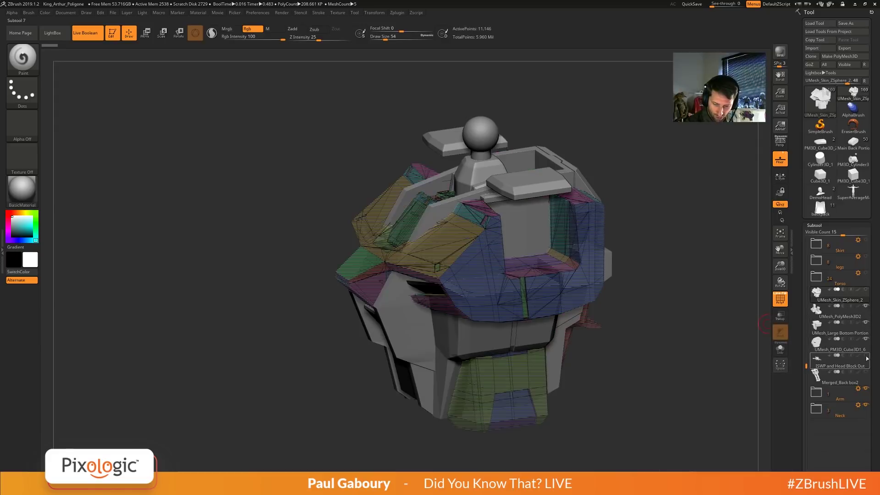
mouse_move(688, 360)
left_mouse_down()
mouse_move(678, 359)
mouse_move(729, 350)
mouse_move(695, 356)
left_mouse_up()
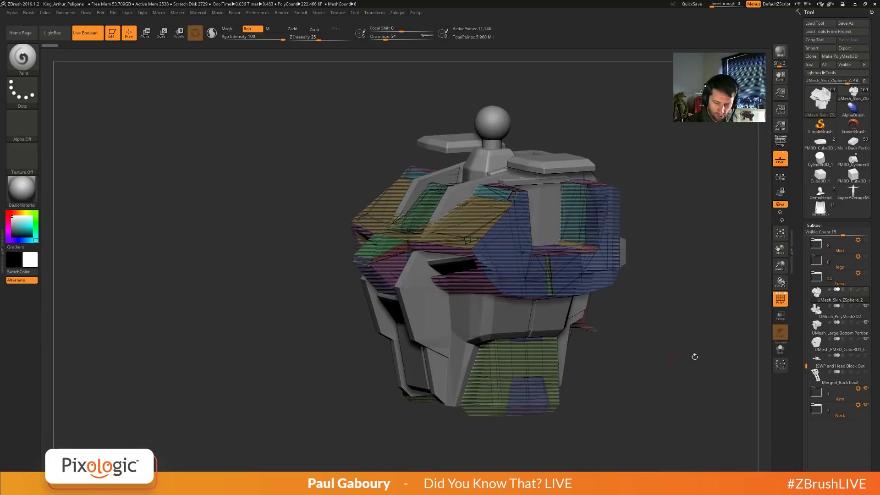
Select UMesh_PolyMesh3D2, switch to the Move gizmo, and multi-select the torso boolean results while leaving out the neck, head ball and shoulder plates.
left_click(839, 315)
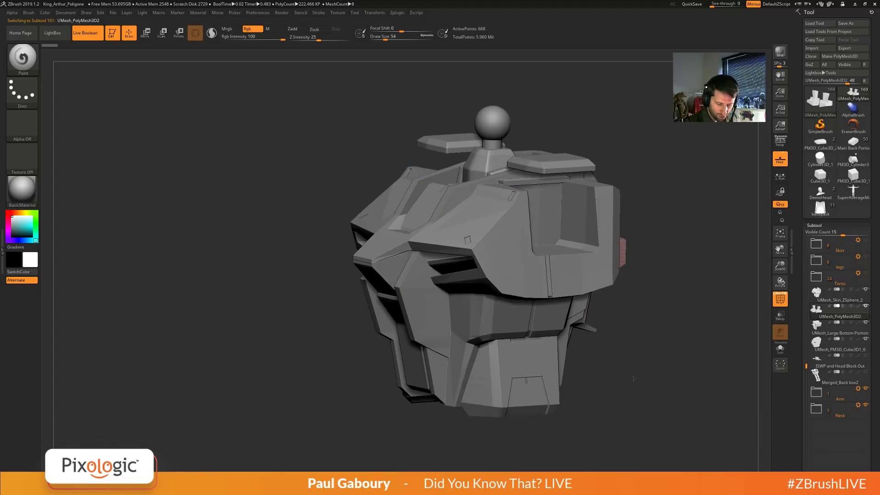
left_click_drag(633, 379, 619, 375)
key("w")
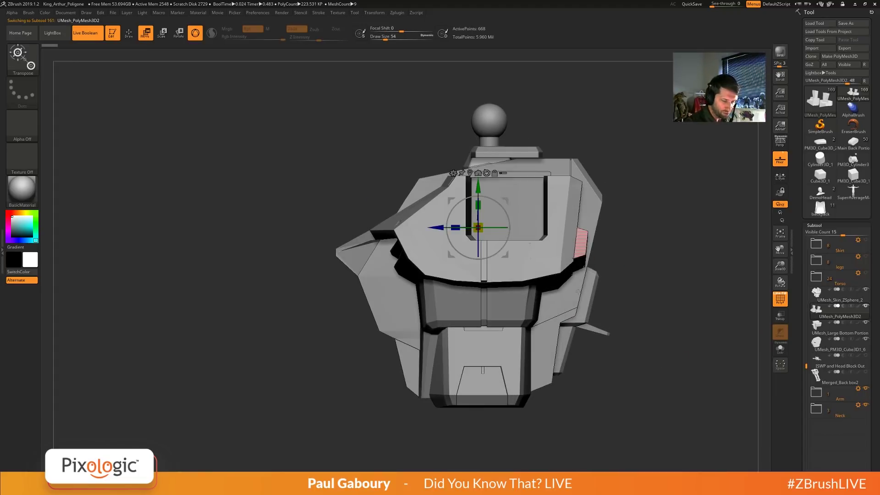
left_click_drag(542, 395, 529, 206)
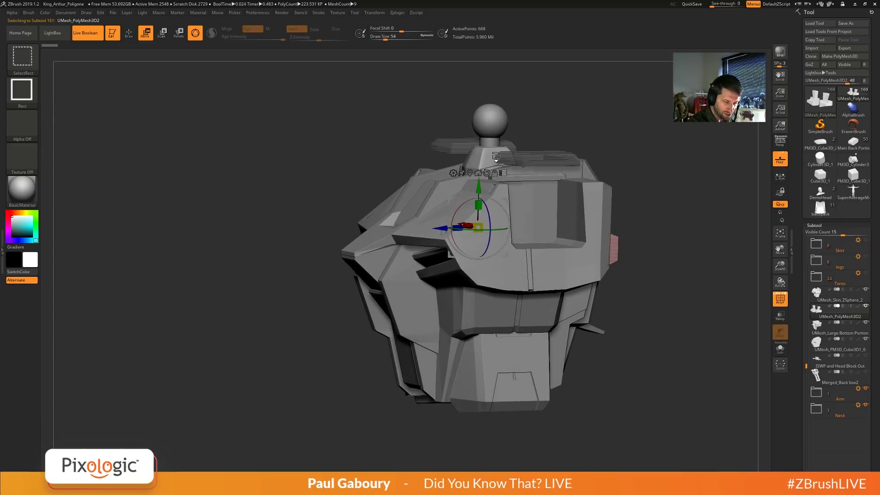
left_click(497, 157, "ctrl+shift")
left_click_drag(440, 112, 513, 188)
left_click(513, 188, "ctrl+shift")
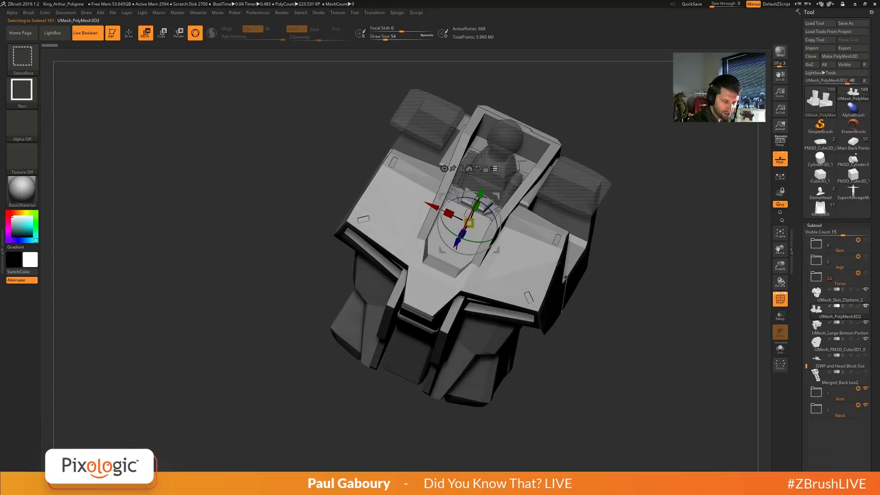
mouse_move(639, 389)
left_mouse_down()
mouse_move(589, 371)
mouse_move(594, 377)
left_mouse_up()
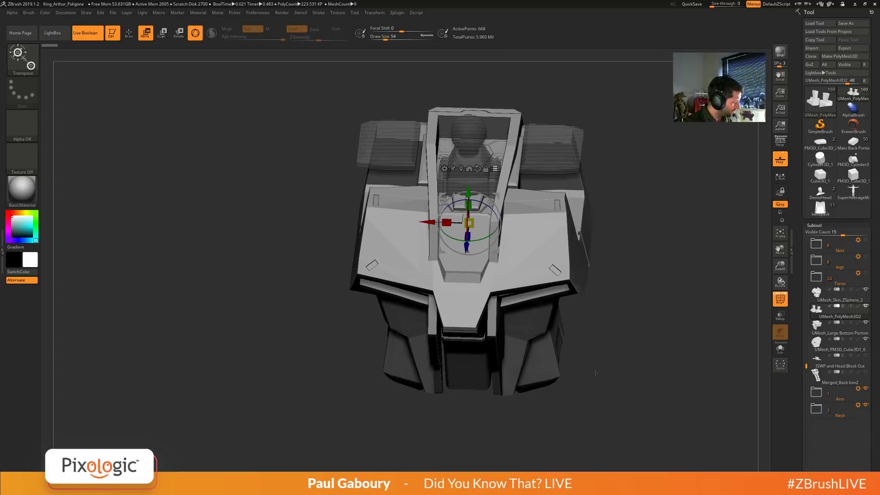
Group the selected subtools into a new folder with the default name Untitled Folder and expand it in the subtool list.
key("ctrl+f")
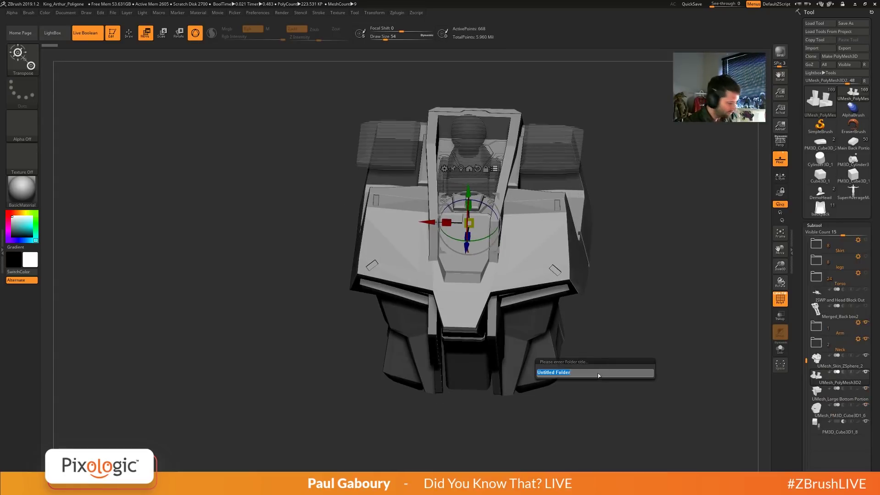
left_click(597, 376)
key("Escape")
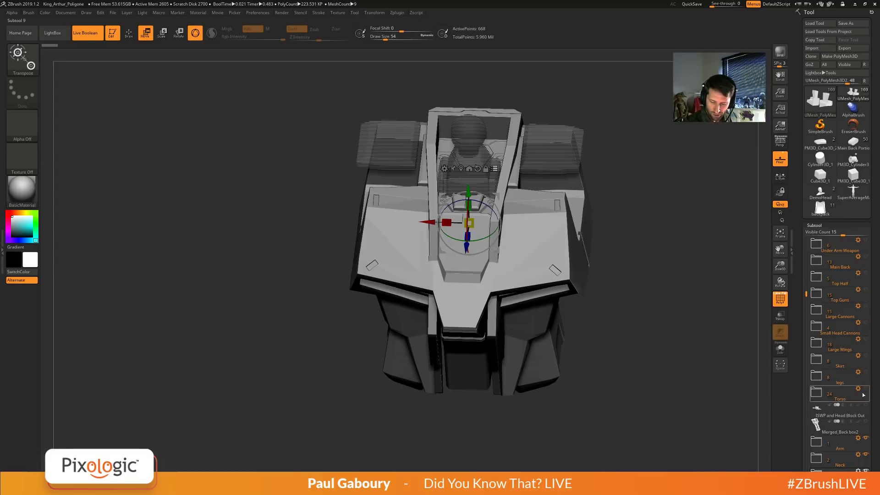
left_click_drag(872, 383, 872, 311)
left_click_drag(806, 221, 806, 251)
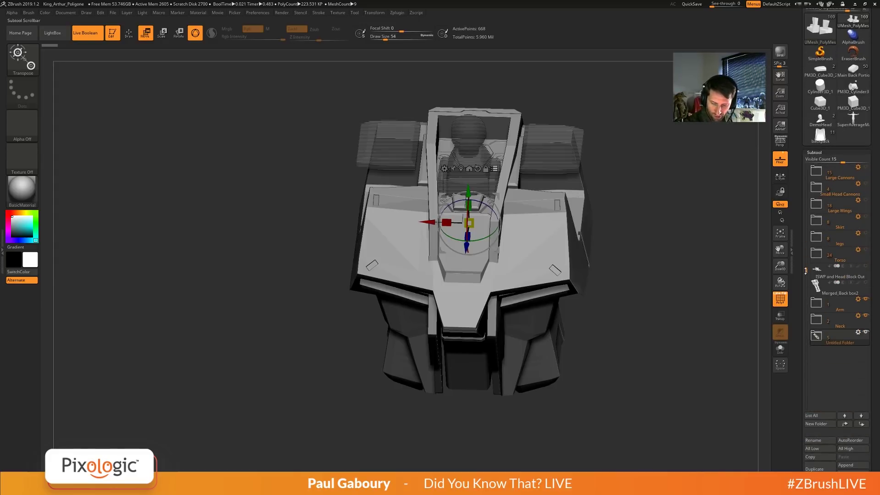
left_click(818, 338)
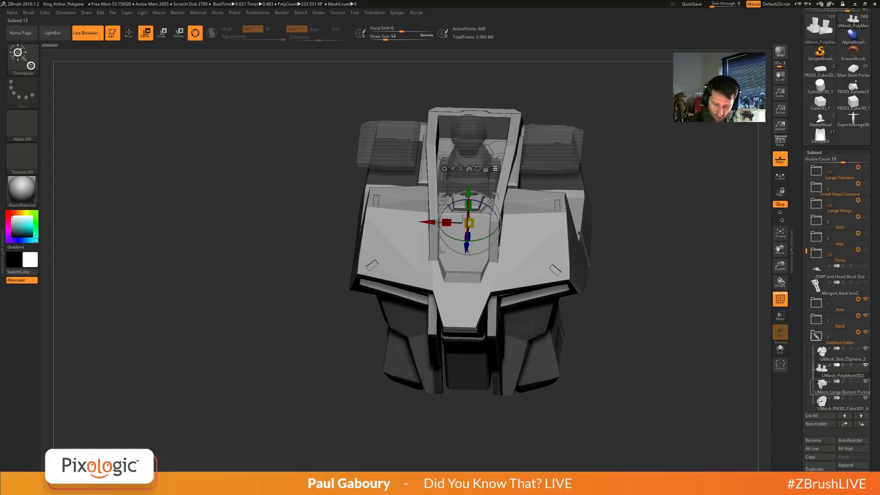
mouse_move(806, 251)
left_mouse_down()
mouse_move(805, 285)
mouse_move(806, 251)
left_mouse_up()
Make the original Torso folder visible, expand it, and select its Skin_ZSphere_2 subtool.
left_click(826, 260)
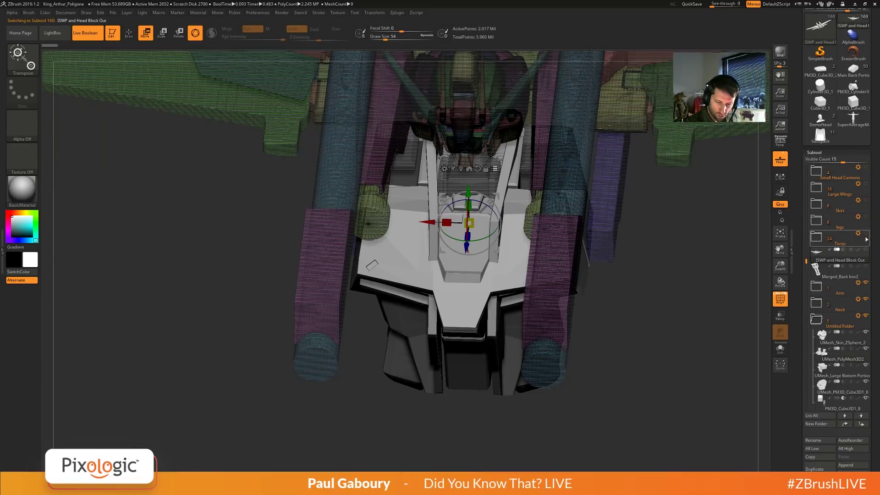
left_click(865, 332)
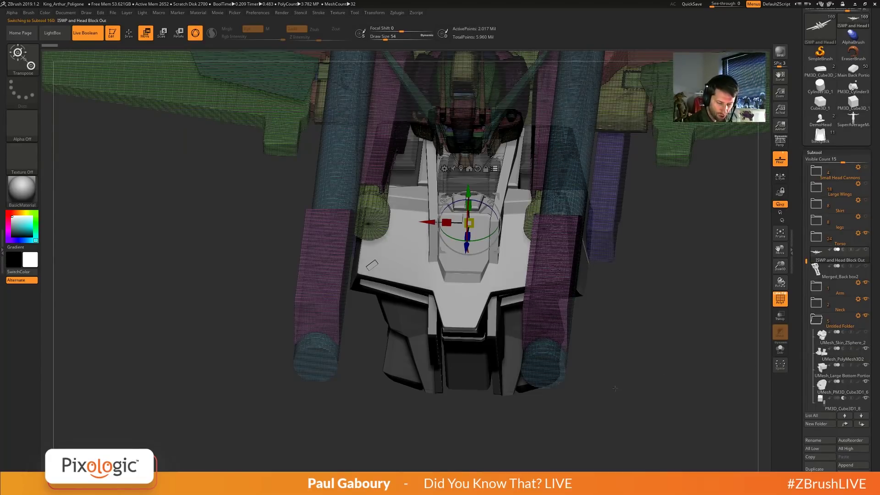
left_click_drag(619, 387, 628, 307)
left_click(818, 237)
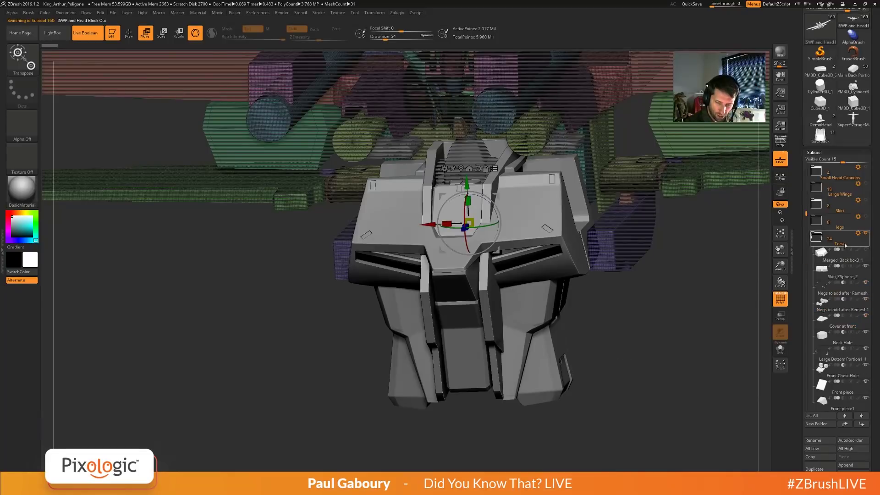
left_click(825, 271)
Turn off PolyFrame and switch from the gizmo back to Draw mode.
mouse_move(617, 383)
right_mouse_down("ctrl")
mouse_move(591, 347)
mouse_move(590, 363)
mouse_move(578, 367)
mouse_move(585, 367)
right_mouse_up("ctrl")
key("shift+f")
key("q")
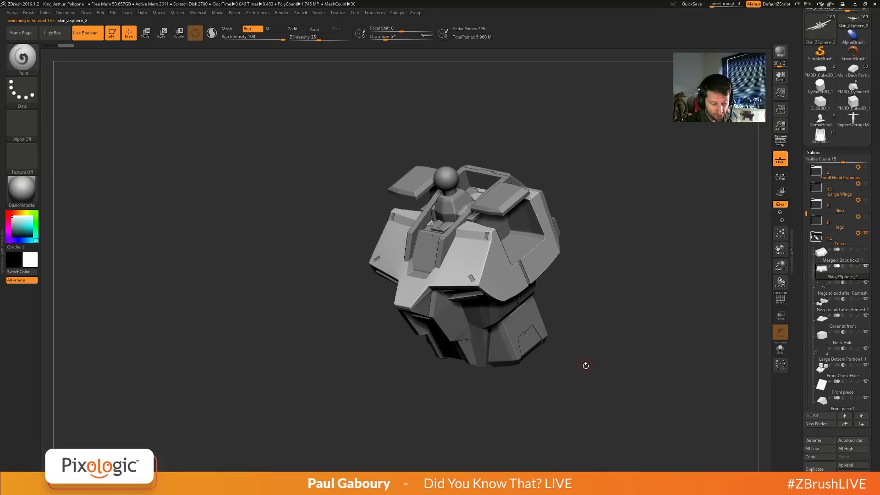
Run Boolean With DSDiv on the Torso folder and select the first resulting subtool.
left_click(858, 234)
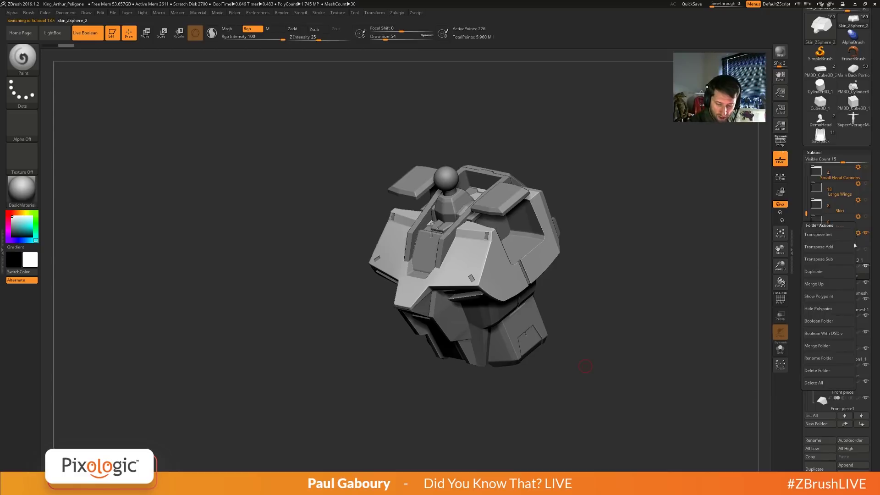
left_click(833, 335)
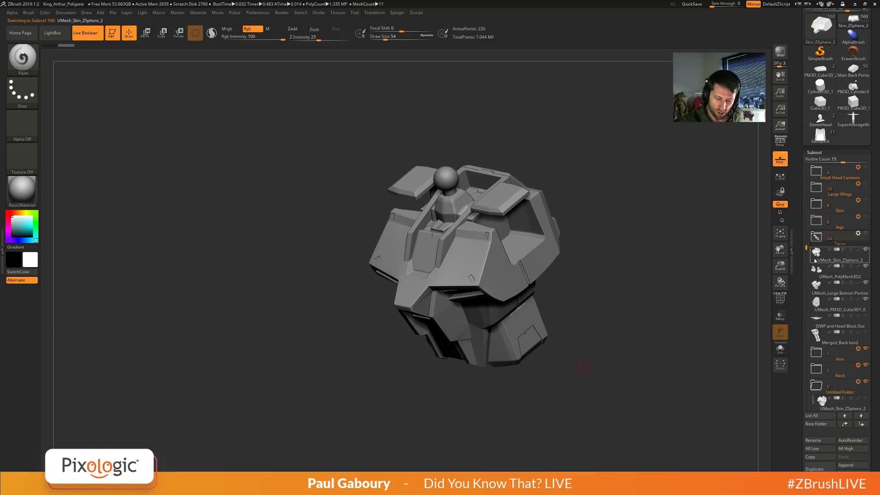
left_click_drag(617, 414, 627, 381, "shift")
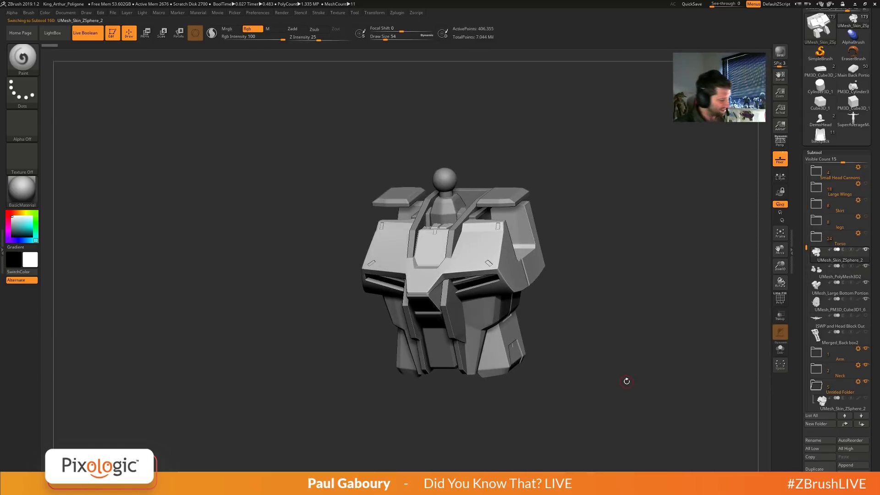
Step down to the UMesh_PM3D_Cube3D1_6 result and isolate it with PolyFrame and Solo on.
key("Down")
key("Down")
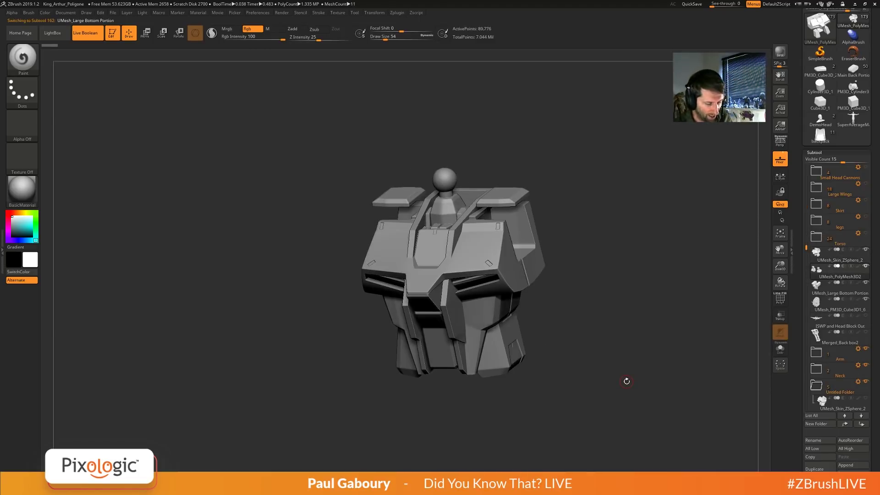
key("Down")
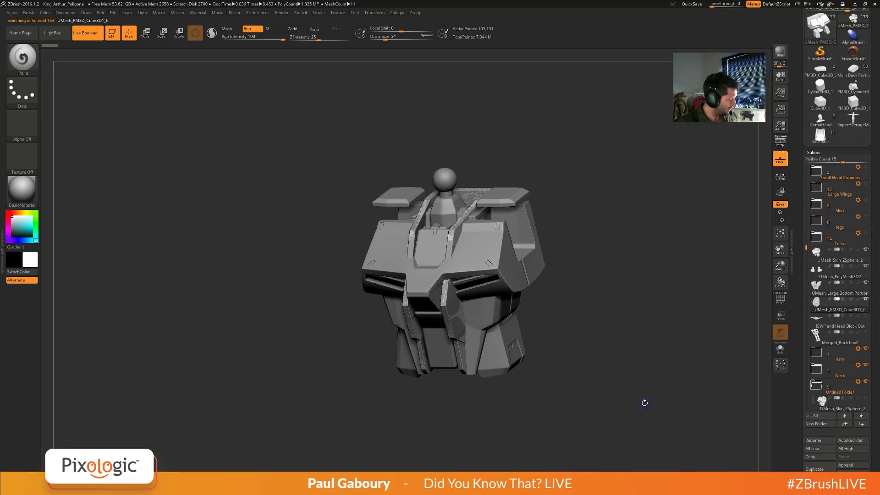
key("shift+f")
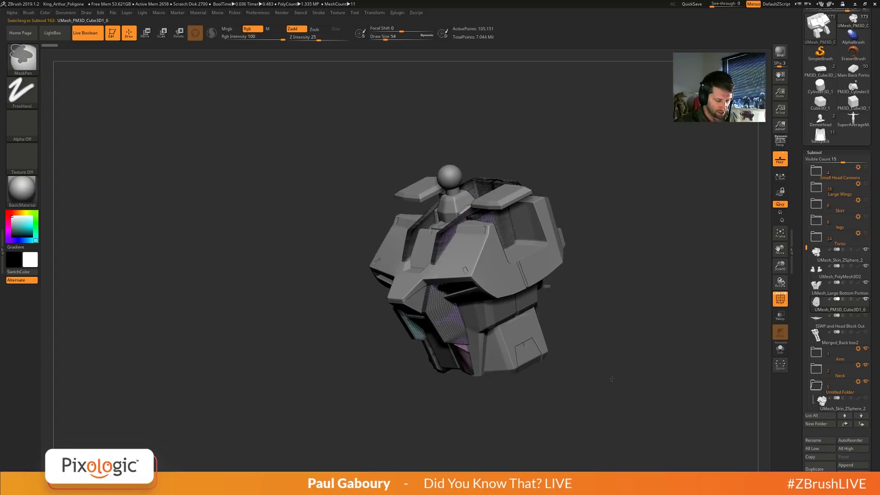
left_click(780, 349)
left_click_drag(621, 371, 633, 353)
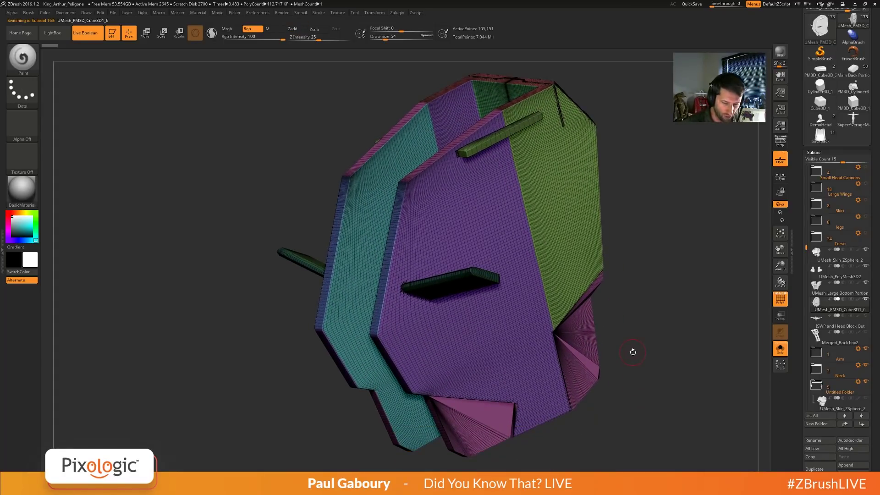
Step through the other isolated boolean results to examine their subdivided topology, ending on UMesh_Large Bottom Portion.
key("Up")
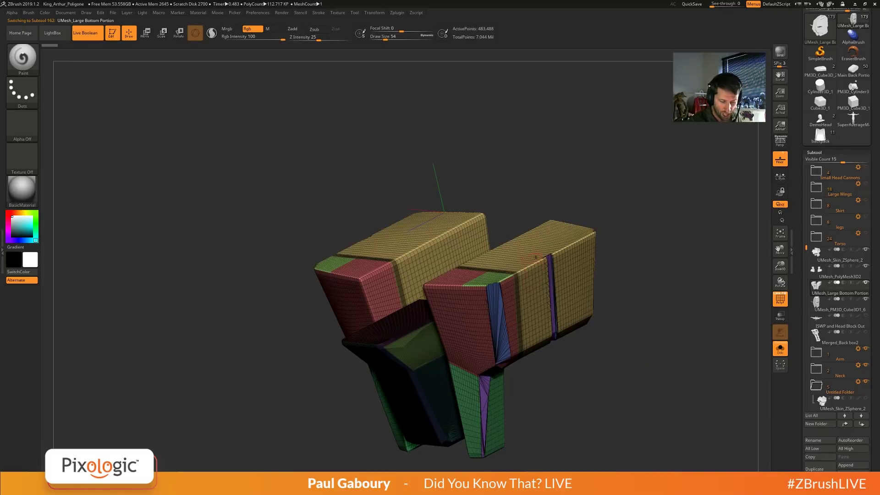
key("Up")
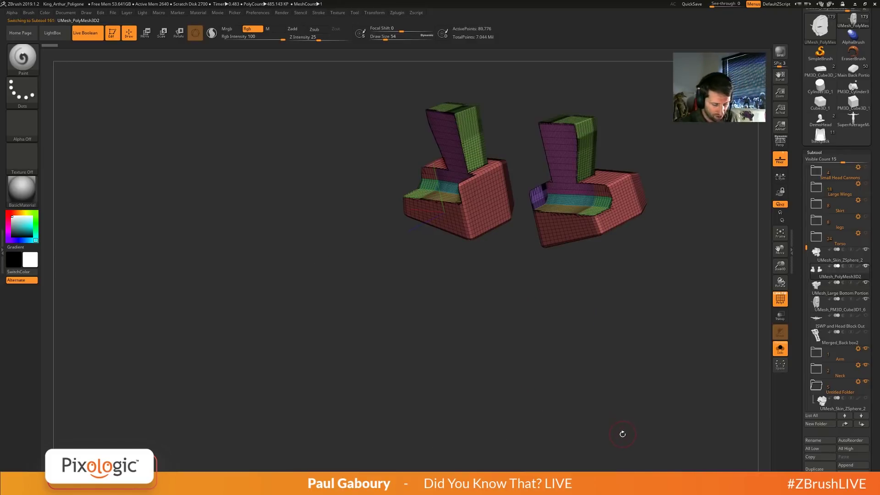
key("Up")
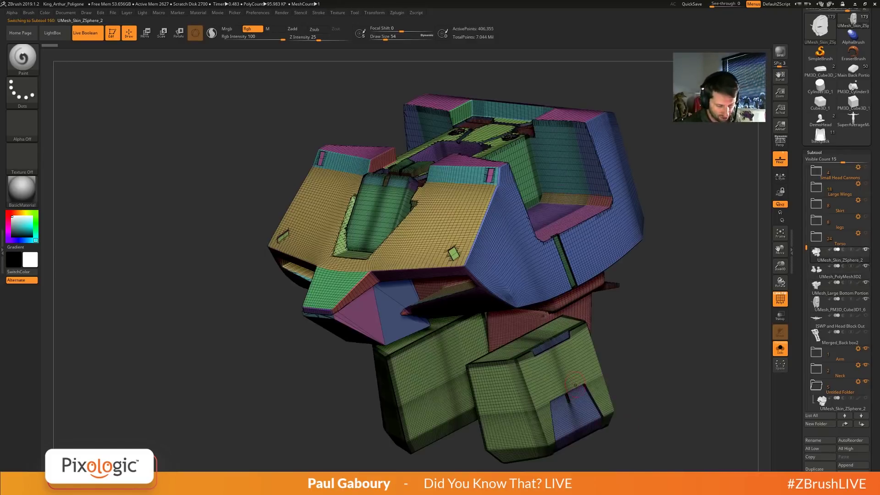
key("Down")
key("Down")
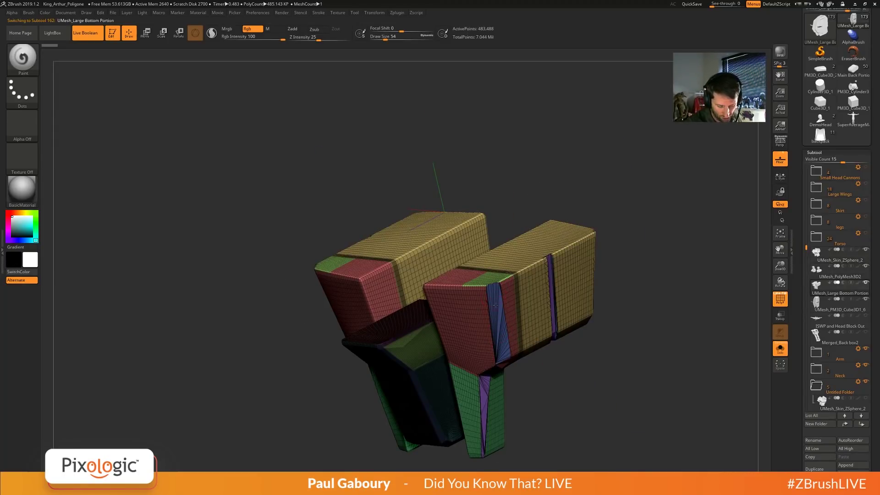
Step up to the UMesh_Skin_ZSphere_2 result below Torso, and select its counterpart inside the Untitled Folder to compare topology.
key("Up")
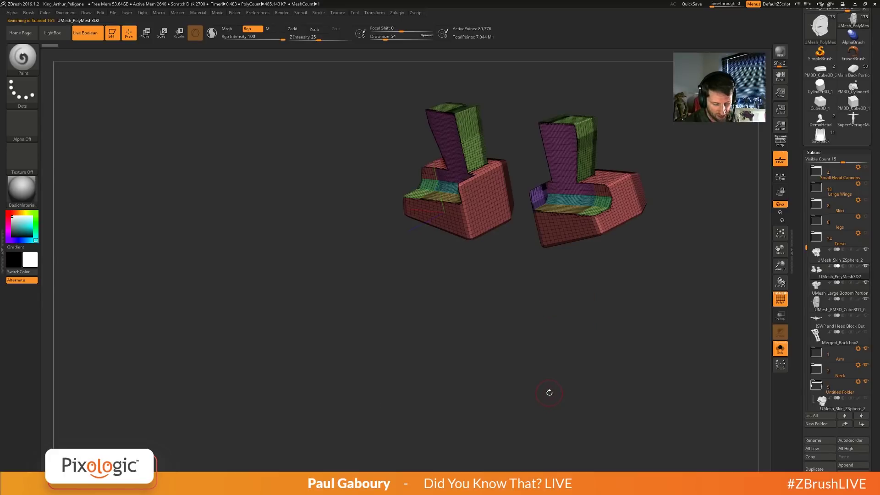
key("Up")
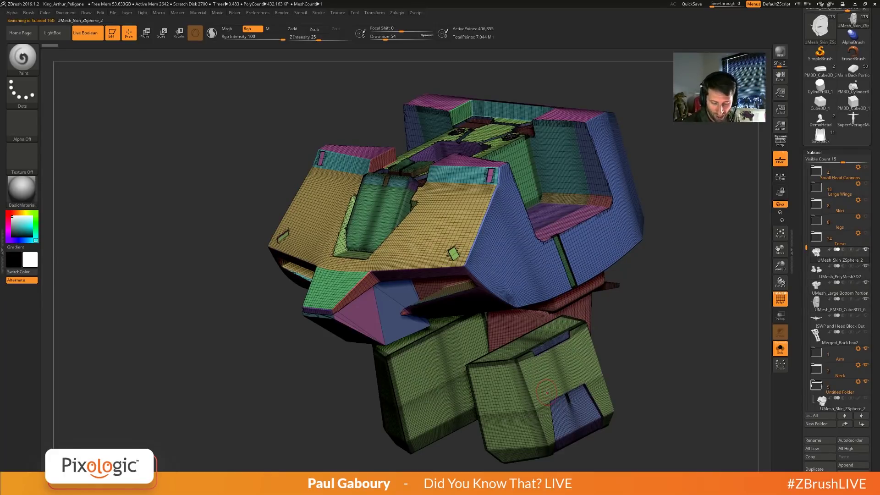
scroll(841, 399, "down", 4)
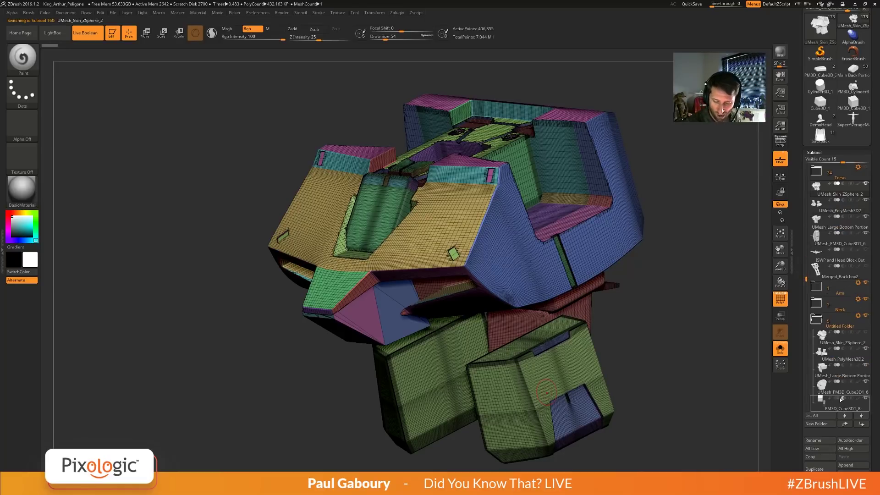
left_click(816, 323)
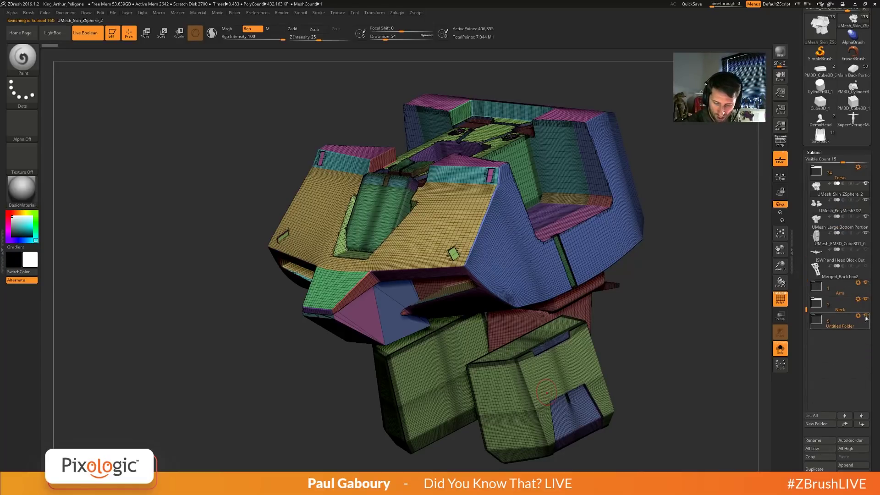
left_click(816, 320)
left_click(827, 338)
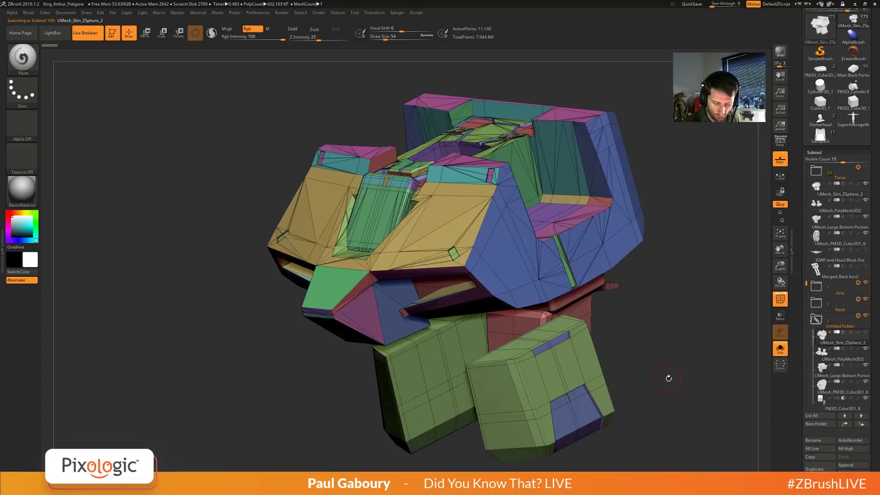
Reselect the UMesh_Skin_ZSphere_2 result directly below the Torso folder to examine its subdivided topology.
key("super")
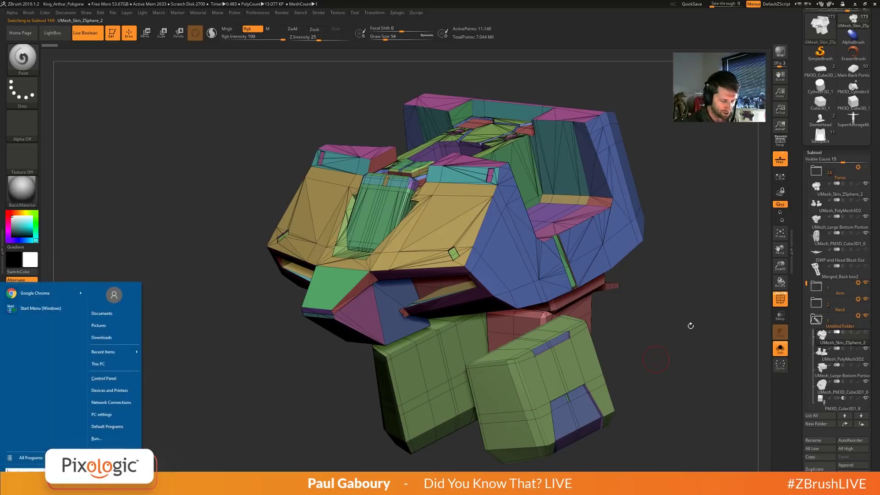
key("Escape")
right_click_drag(695, 322, 662, 329, "ctrl")
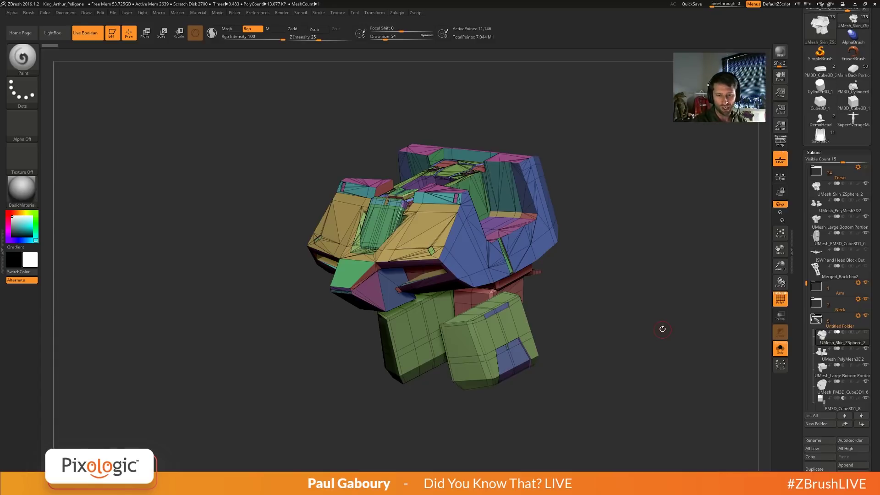
left_click(815, 190)
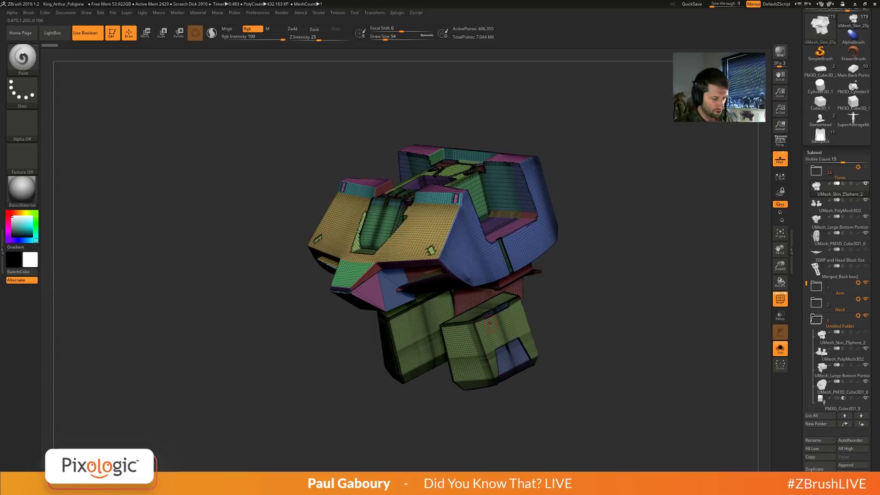
left_click_drag(671, 183, 680, 178)
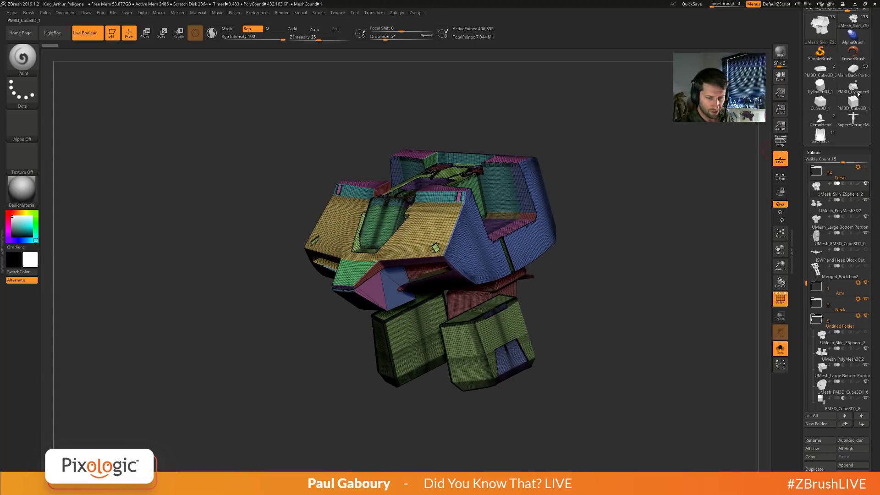
Switch to the Cube3D_1 tool and convert it to a PolyMesh3D.
left_click_drag(798, 66, 799, 139)
left_click(817, 96)
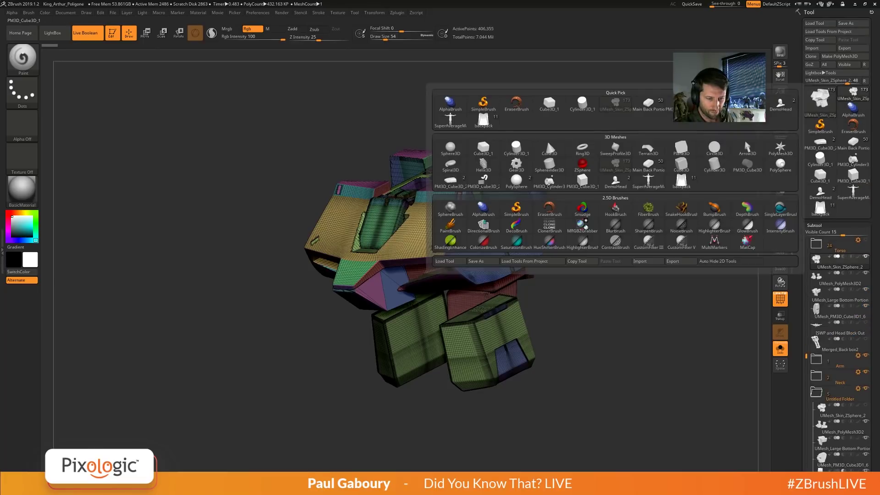
left_click(549, 103)
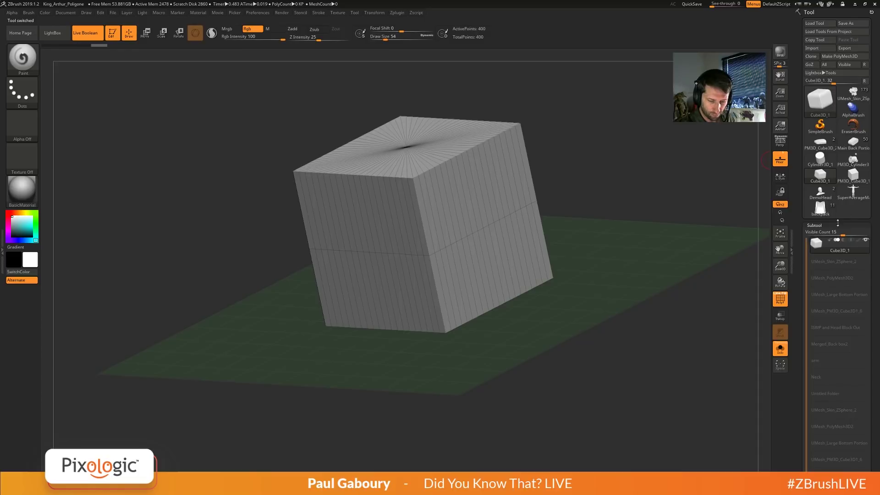
left_click(839, 56)
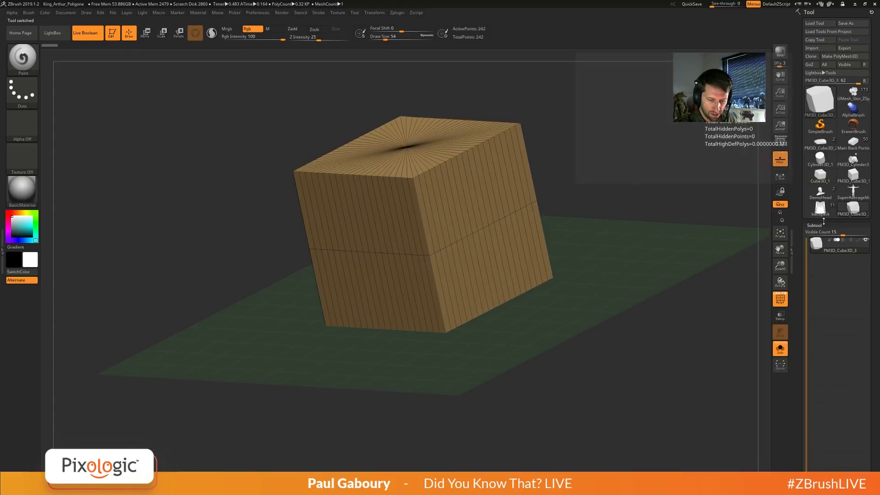
Initialize the mesh as a QCube with Y resolution 16 and Z resolution 8.
left_click(816, 225)
left_click_drag(866, 282, 862, 128)
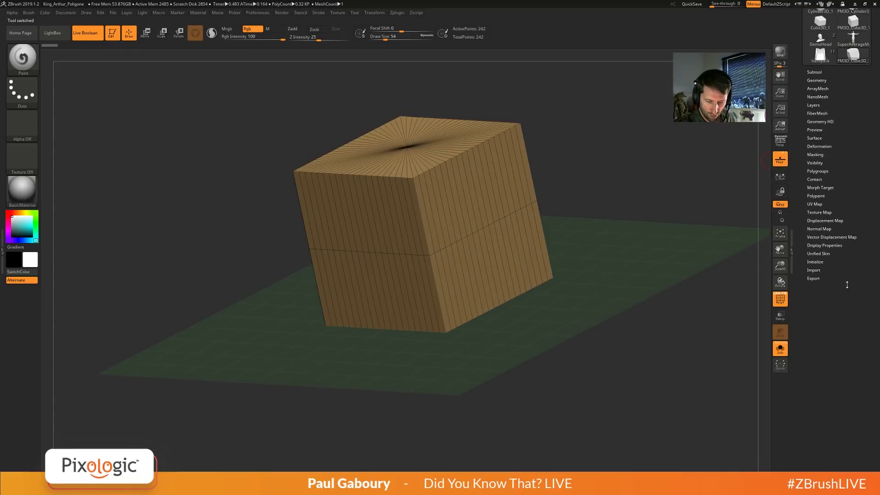
left_click(816, 262)
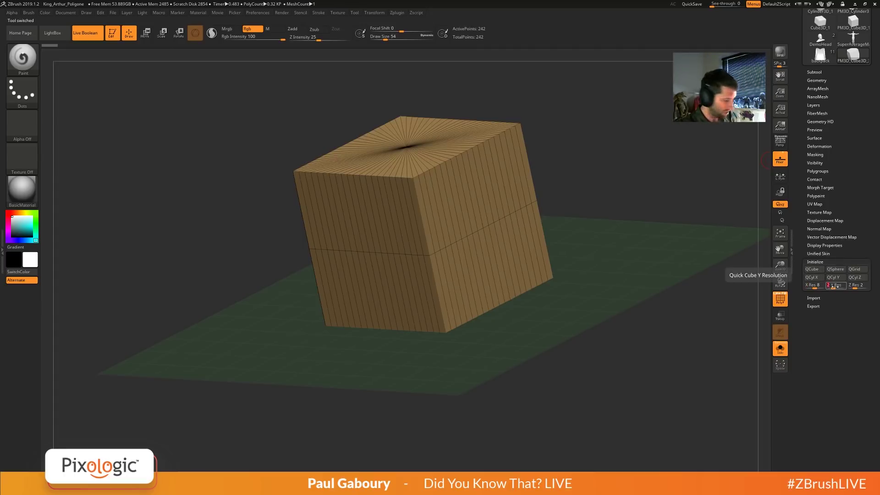
type("16")
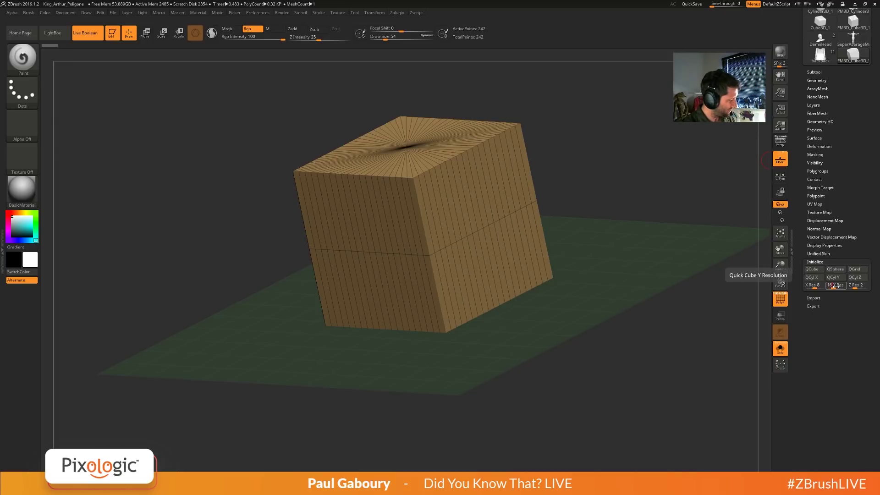
key("Return")
left_click(861, 286)
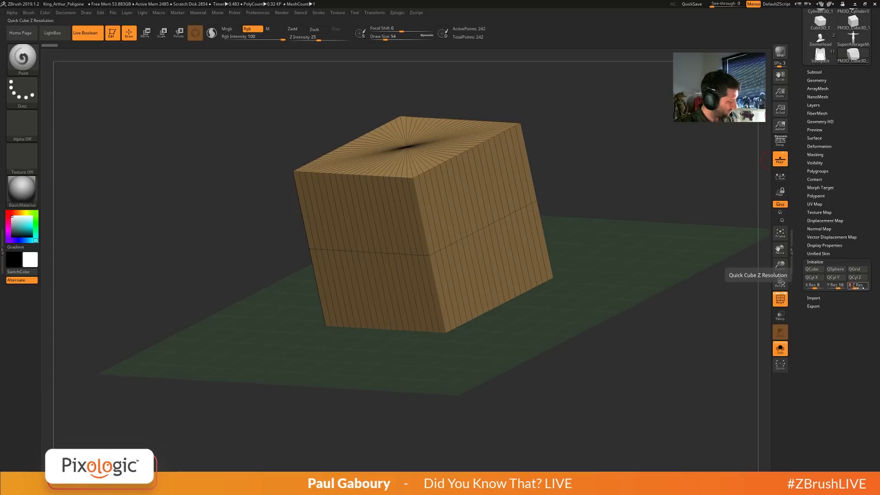
type("8")
key("Return")
left_click(811, 270)
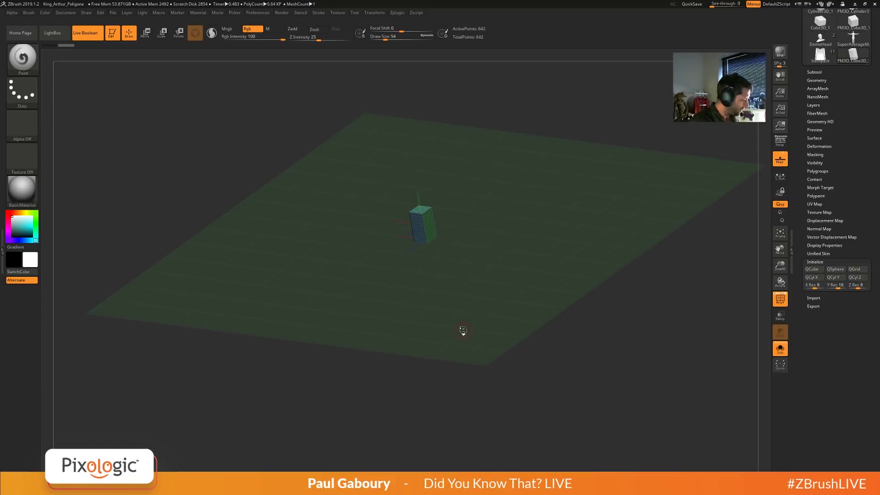
Scale the box up uniformly with the gizmo, frame it without the floor grid, and return to Draw mode.
key("w")
left_click_drag(422, 225, 575, 255)
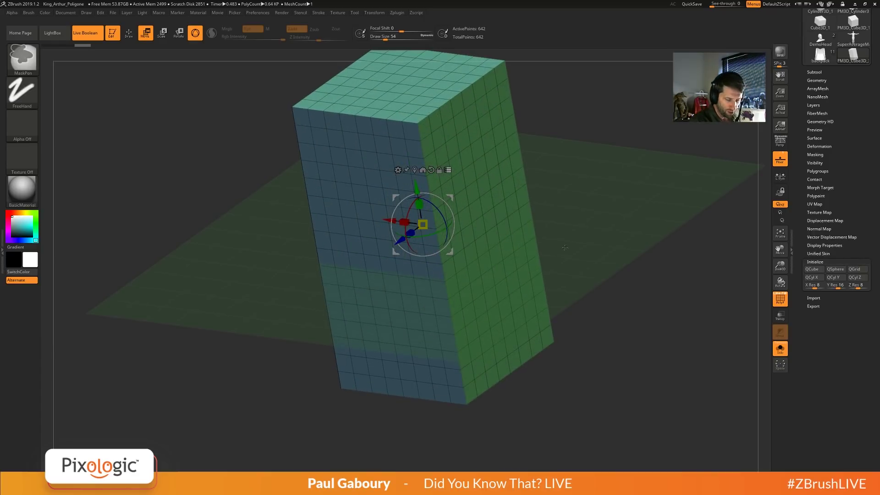
key("f")
key("shift+p")
left_click_drag(574, 286, 581, 306, "alt")
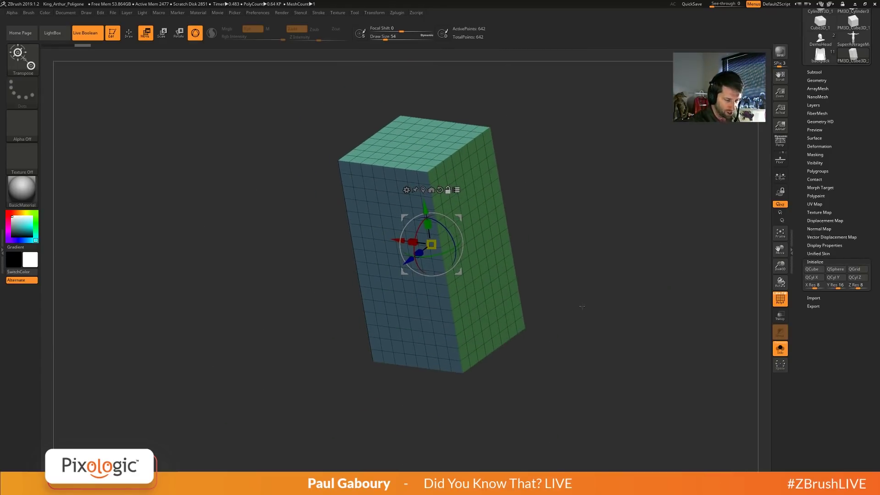
key("q")
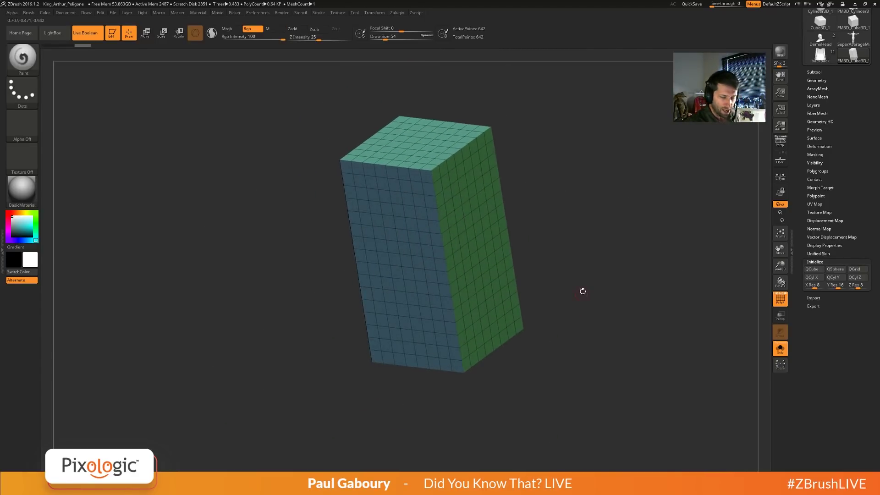
Enable Dynamic Subdiv on the box and turn off PolyFrame to check its smoothed edges.
left_click(817, 80)
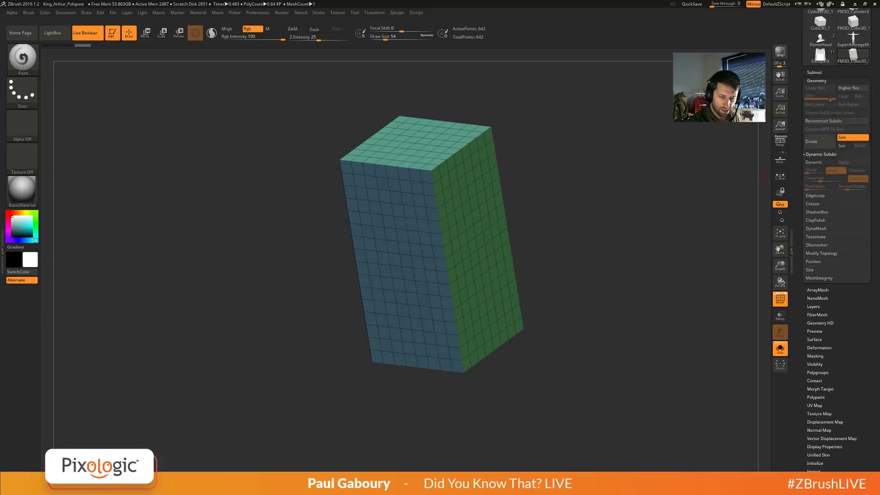
left_click(813, 162)
mouse_move(556, 342)
left_mouse_down("shift")
mouse_move(568, 334)
mouse_move(556, 329)
left_mouse_up("shift")
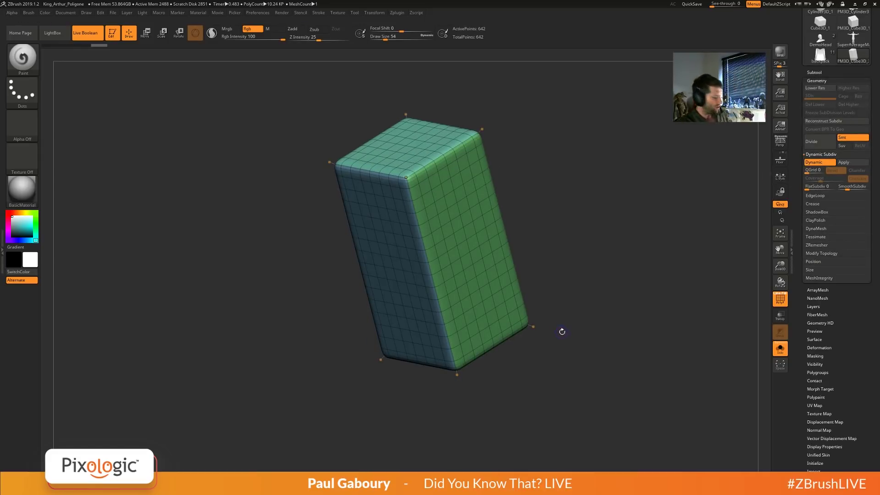
key("shift+f")
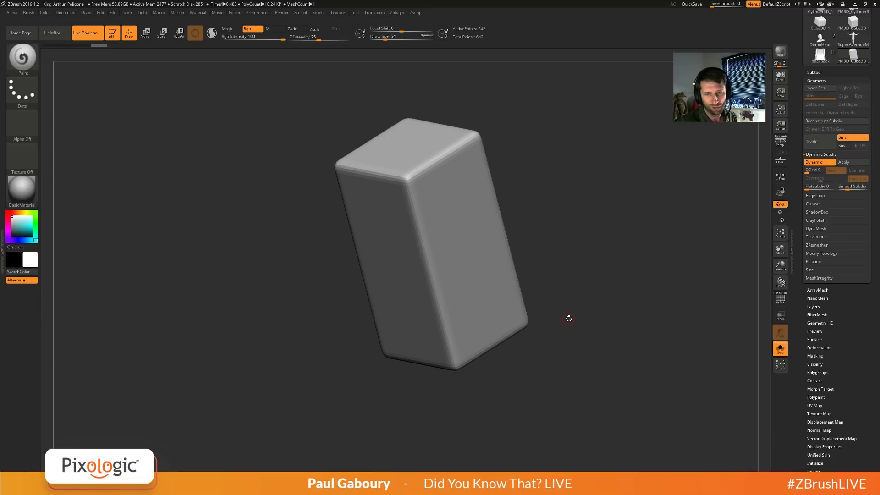
left_click_drag(569, 320, 566, 363)
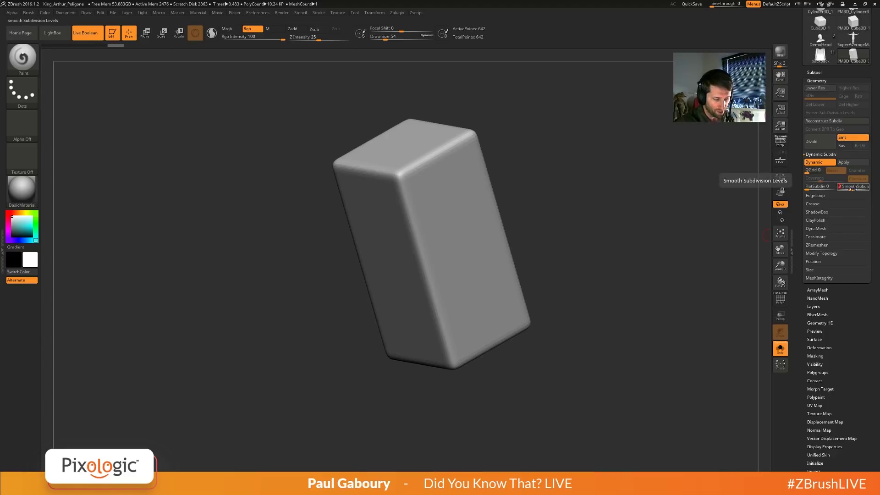
Set SmoothSubdiv to 4 and crease the box's edges along its polygroups.
left_click_drag(853, 190, 857, 189)
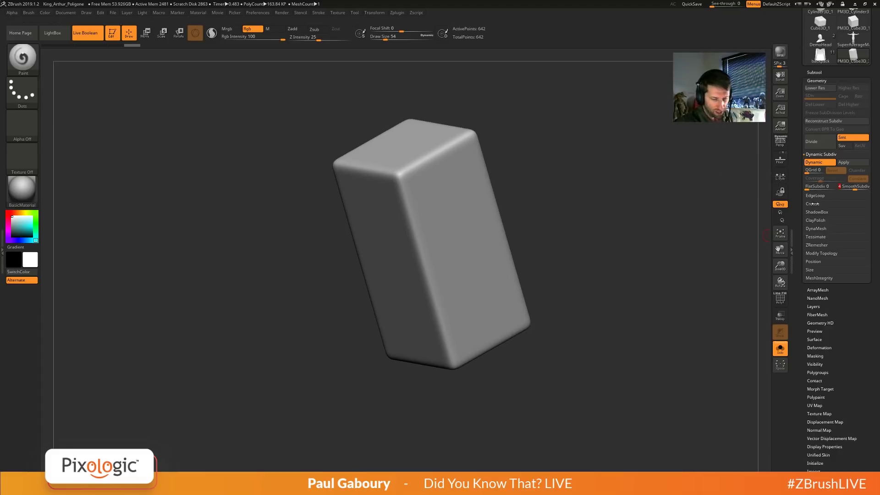
left_click(838, 203)
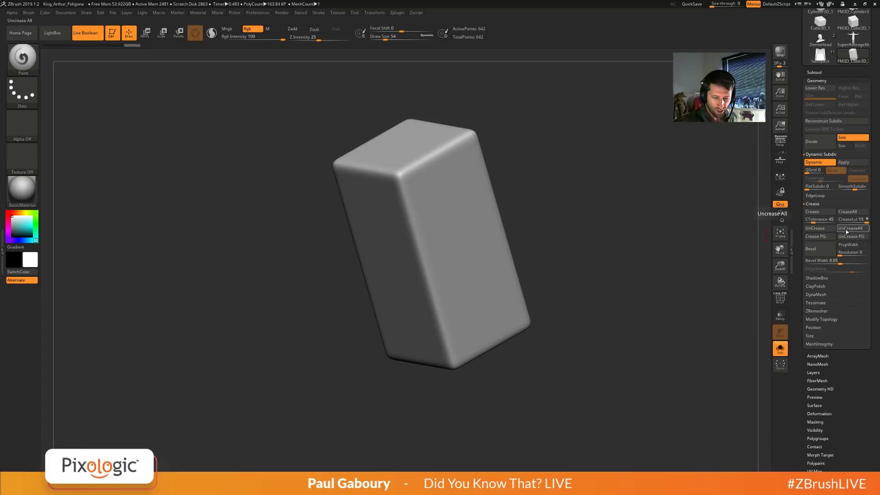
left_click(810, 236)
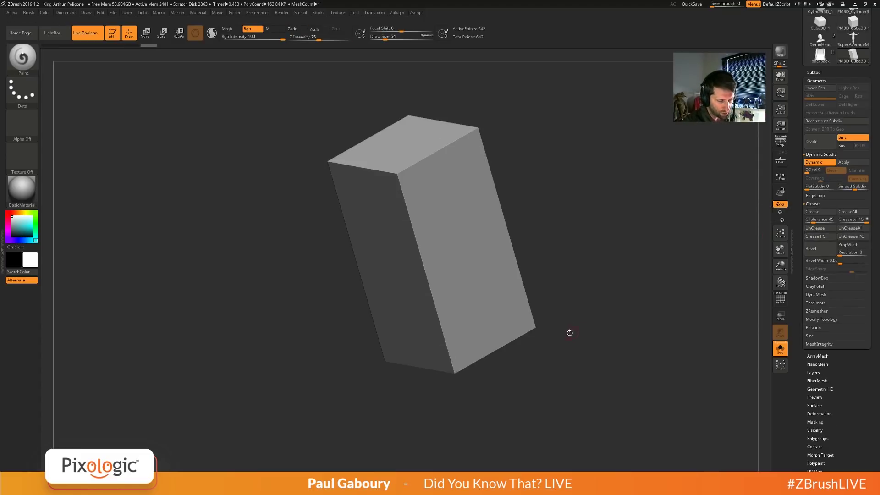
left_click_drag(570, 326, 604, 305)
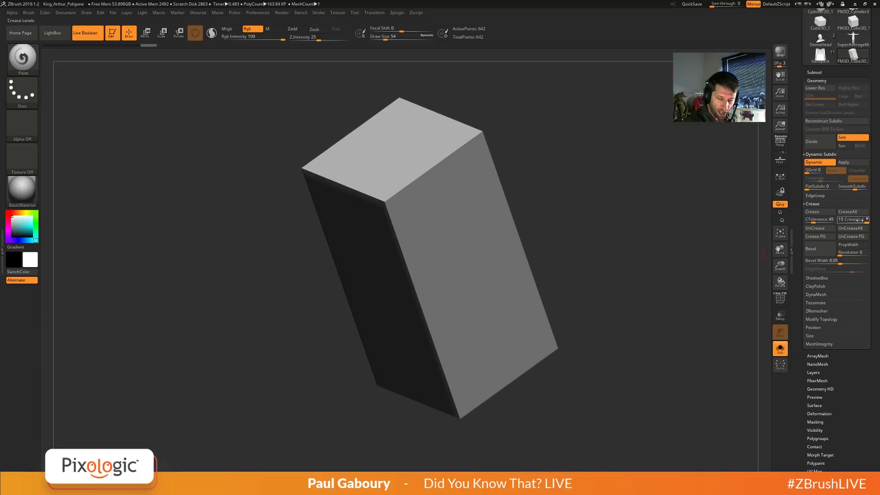
Set the box's crease level to 2 and inspect the slightly rounded edges.
left_click_drag(858, 222, 845, 223)
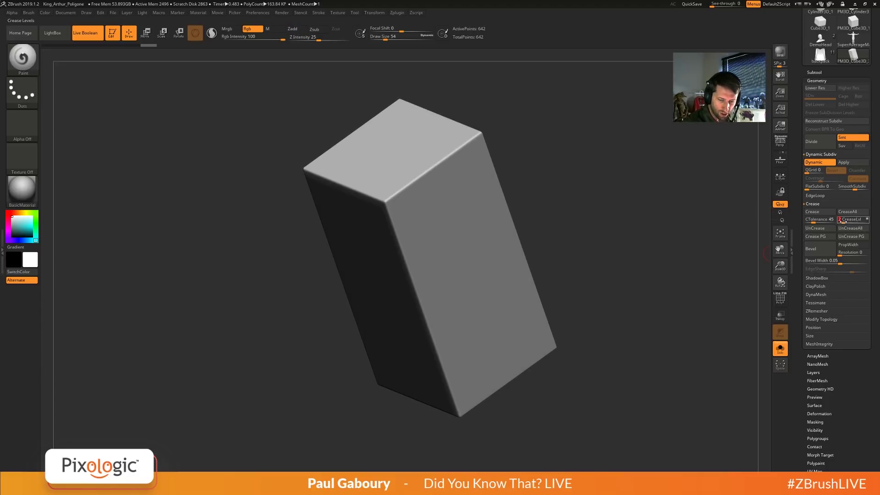
left_click_drag(642, 316, 670, 305)
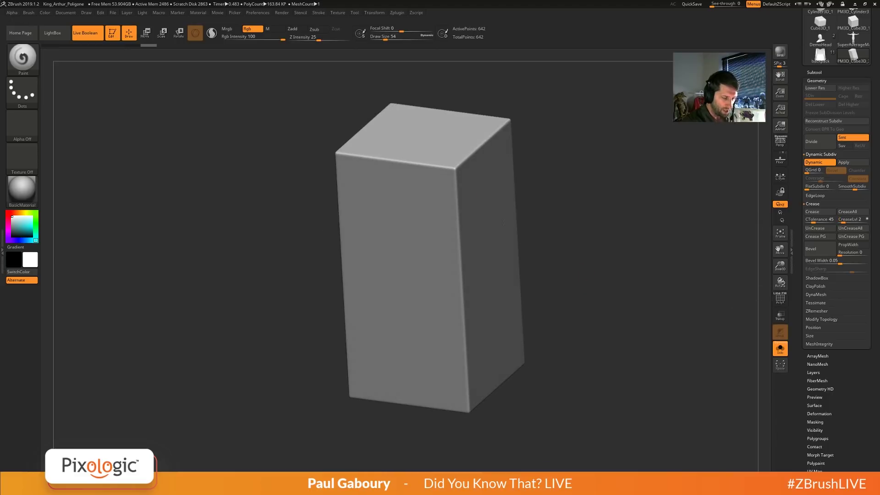
left_click_drag(635, 341, 608, 334)
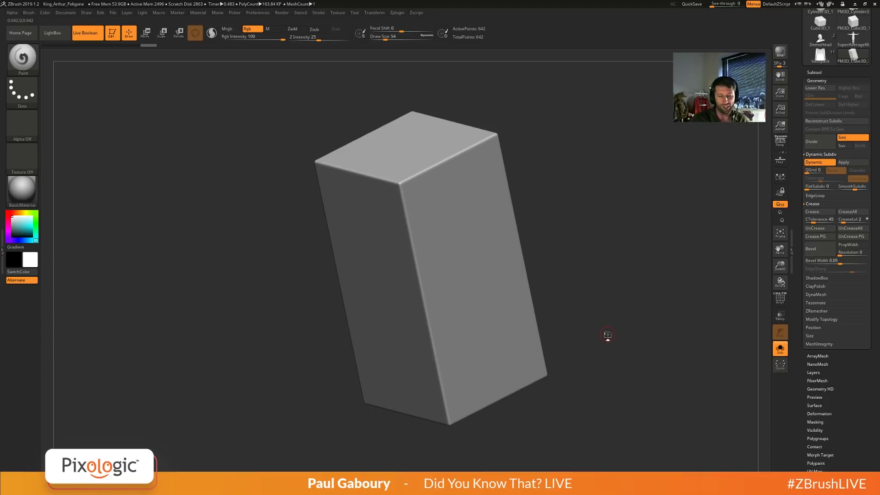
Try crease level 7 on the box, settle on level 3, and inspect its edges up close.
left_click(851, 220)
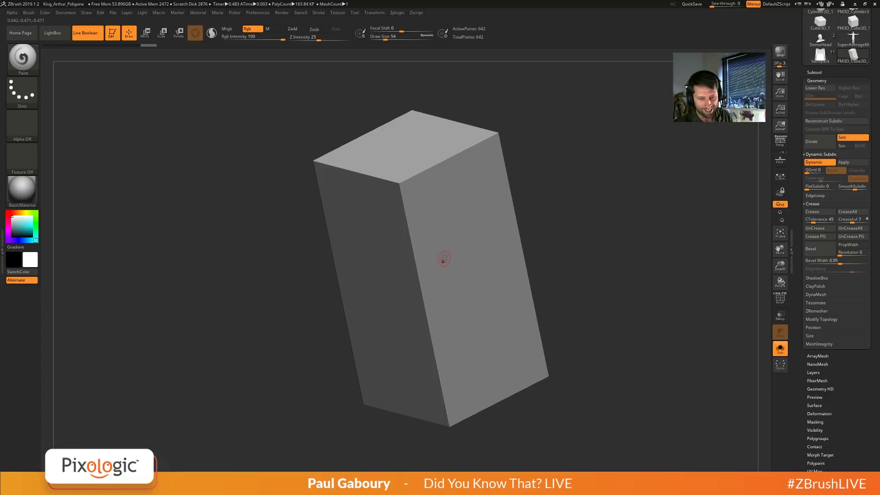
left_click(848, 220)
type("2")
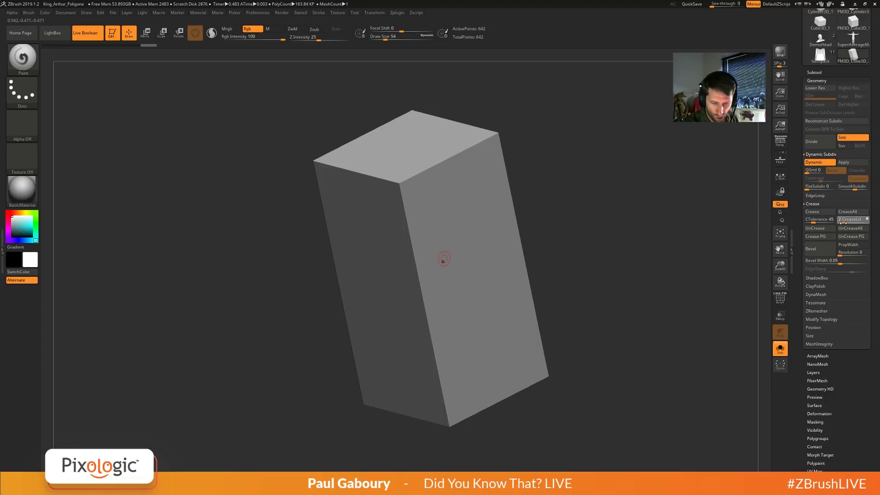
left_click_drag(844, 223, 845, 223)
left_click_drag(683, 274, 582, 300)
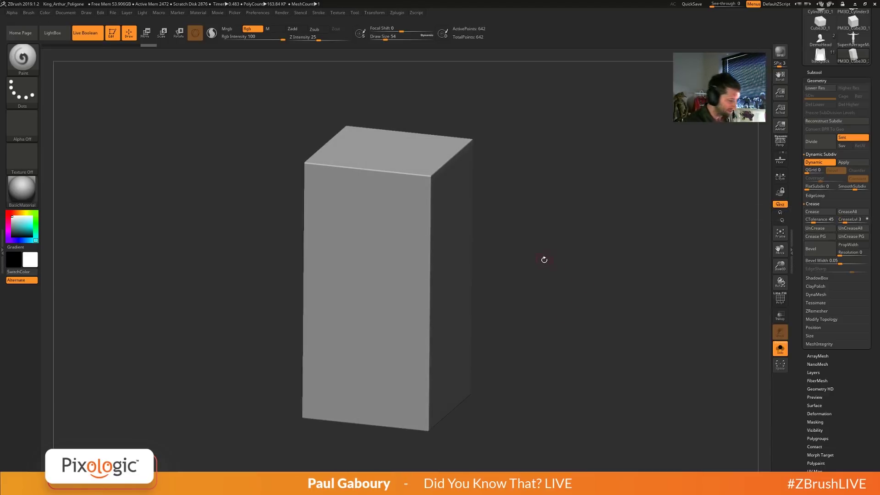
right_click_drag(545, 273, 508, 293)
right_click_drag(509, 293, 559, 291, "ctrl")
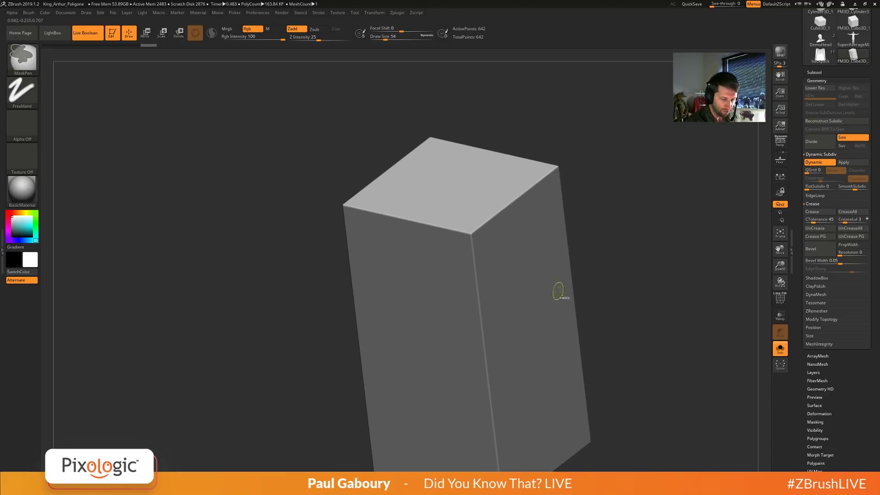
Set the box's crease level to 2, remove all its creases, and set FlatSubdiv to 2 instead.
left_click(850, 228)
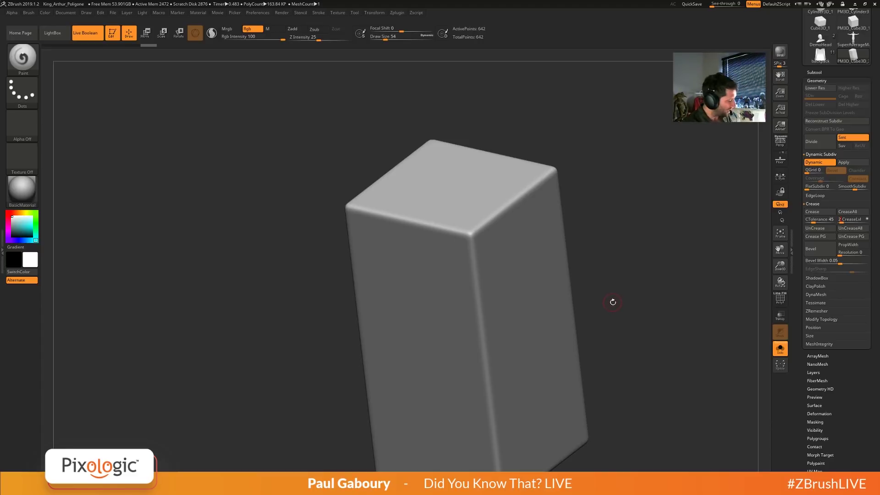
key("Return")
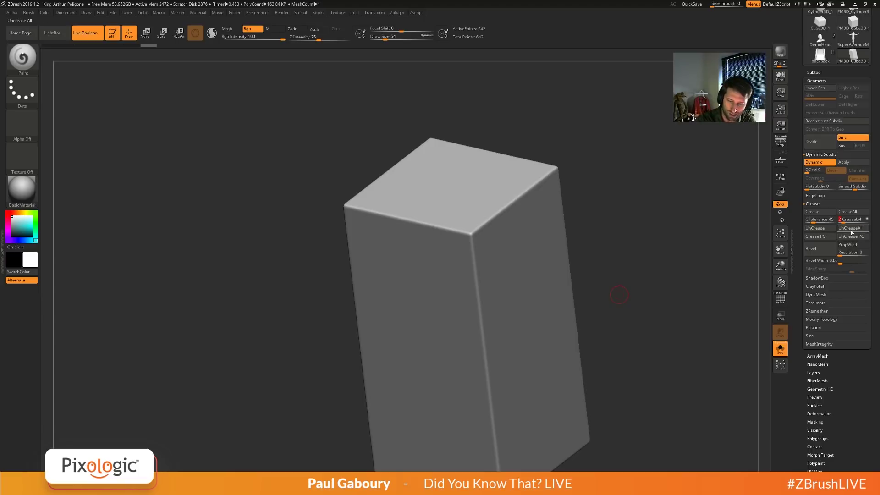
left_click(819, 236)
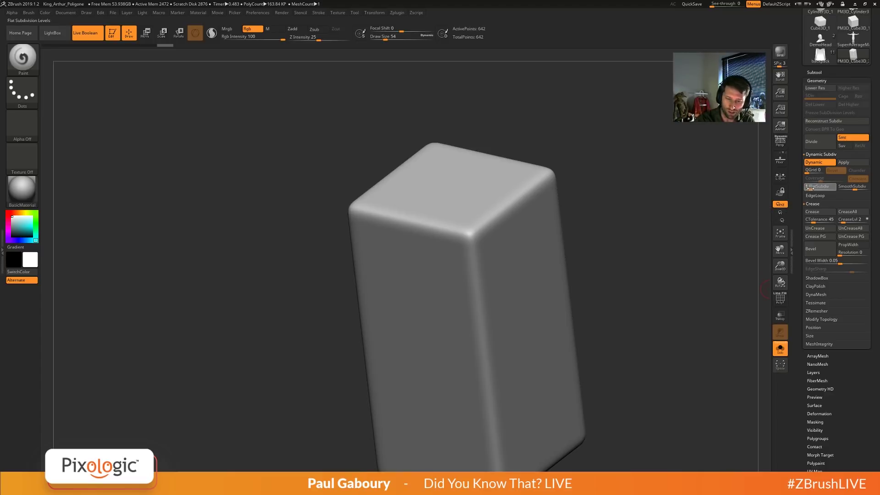
left_click_drag(805, 188, 811, 187)
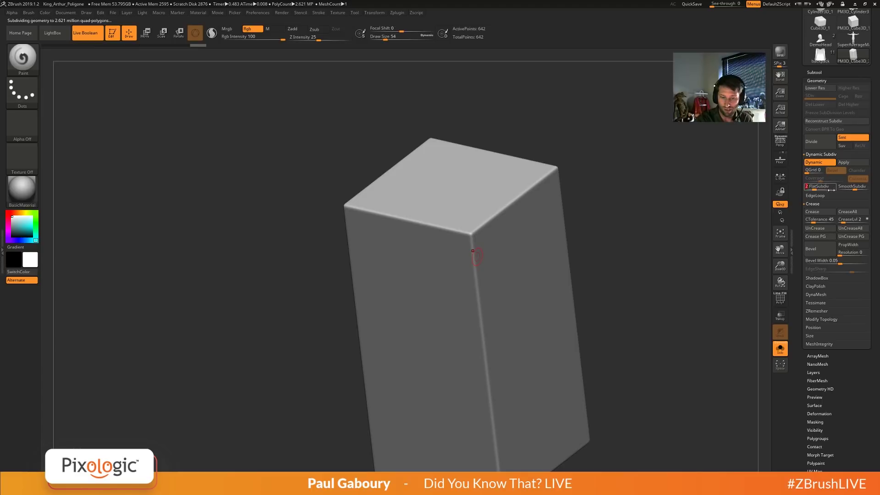
Turn off Dynamic Subdiv, divide the box twice with Smt disabled, and show its PolyFrame.
left_click(818, 163)
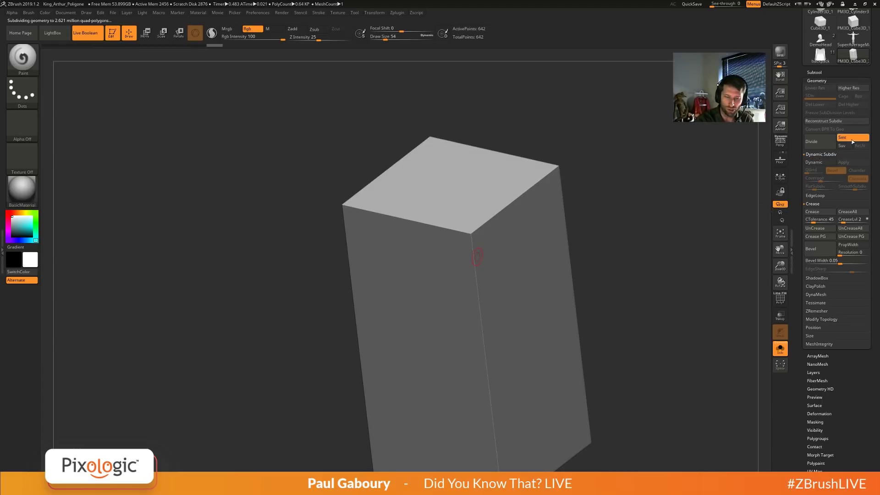
left_click(850, 139)
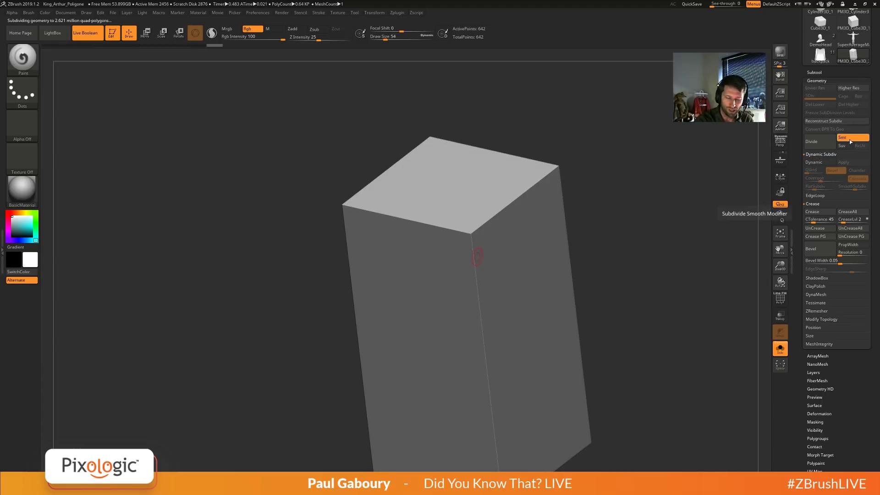
left_click(820, 146)
left_click(821, 146)
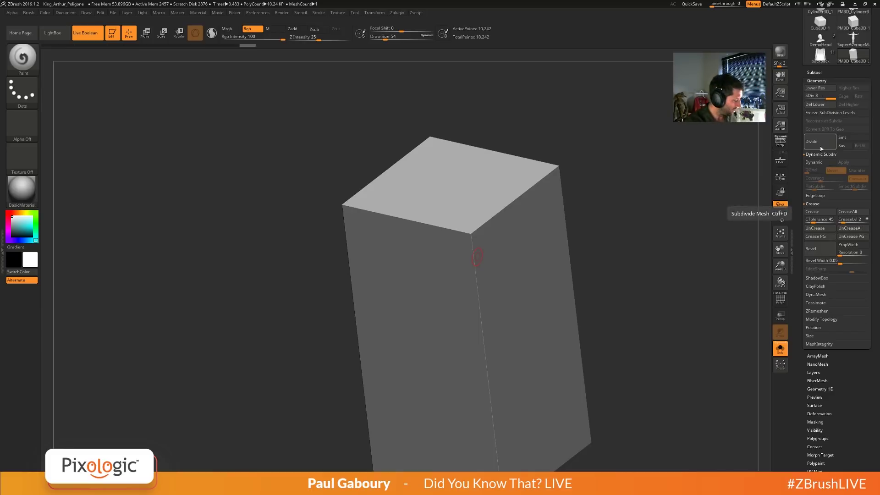
key("shift+f")
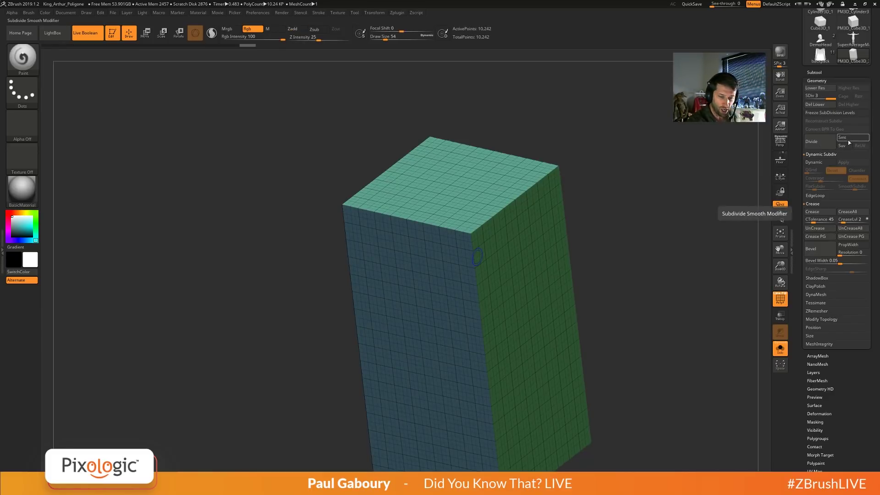
Divide the box twice more with Smt enabled and inspect its edges with and without PolyFrame.
left_click(847, 138)
left_click(821, 144)
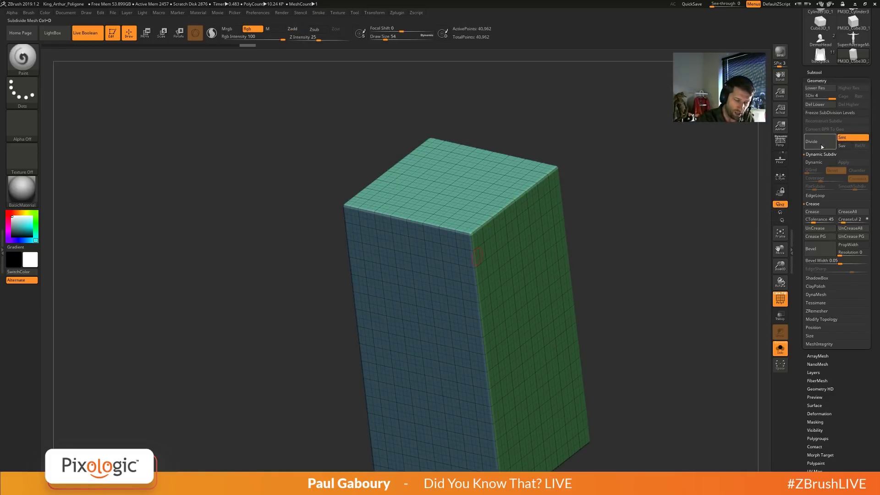
left_click(821, 144)
key("shift")
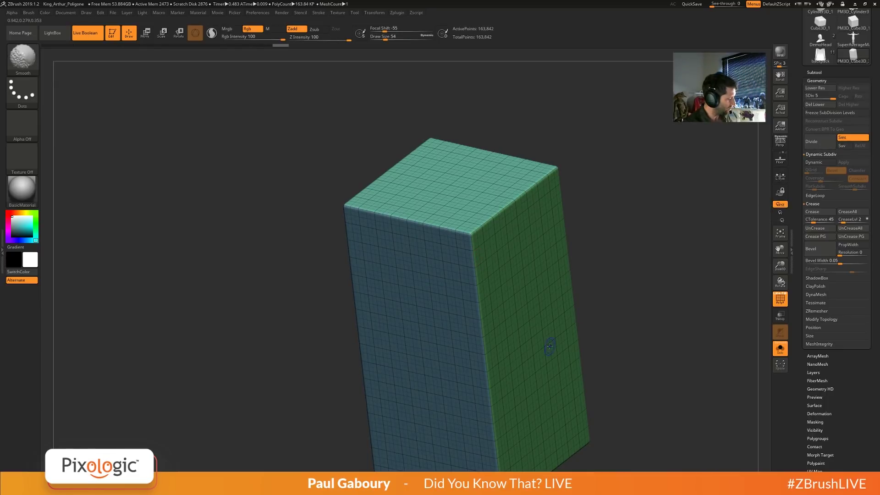
key("shift+f")
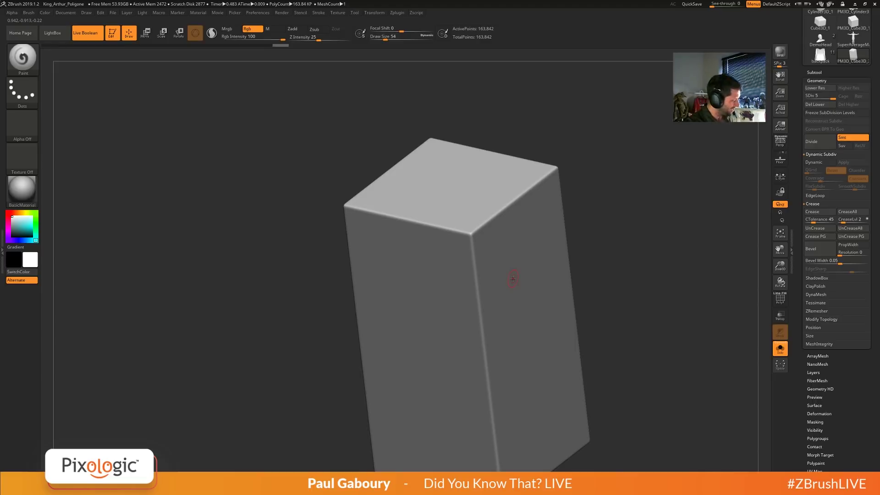
Undo the four real subdivisions of the box and turn Dynamic Subdiv back on.
key("ctrl+z")
key("ctrl+z")
key("ctrl+z")
key("ctrl+z")
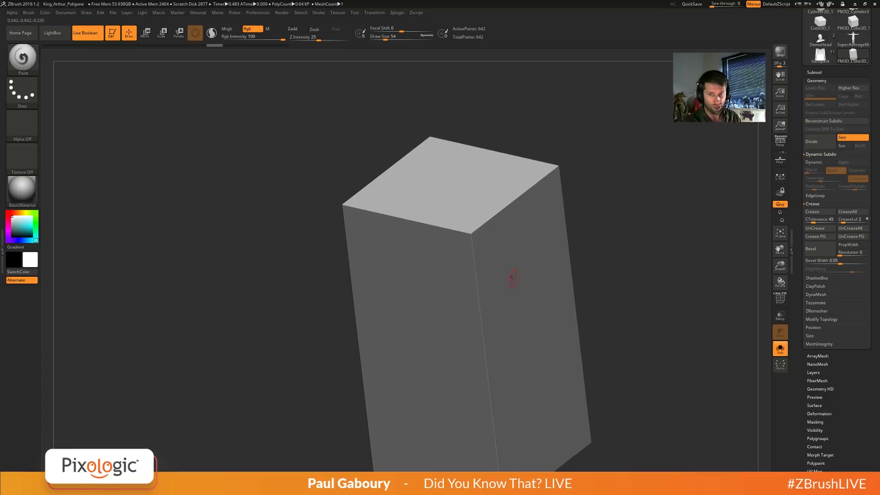
key("d")
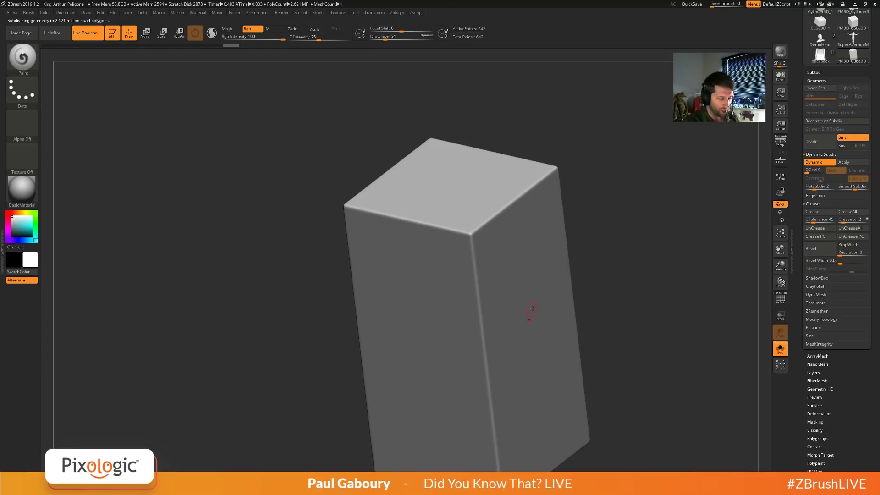
Switch to the ZModeler brush at draw size 163 and extrude one polygon of the box's side face into a long peg.
key("b")
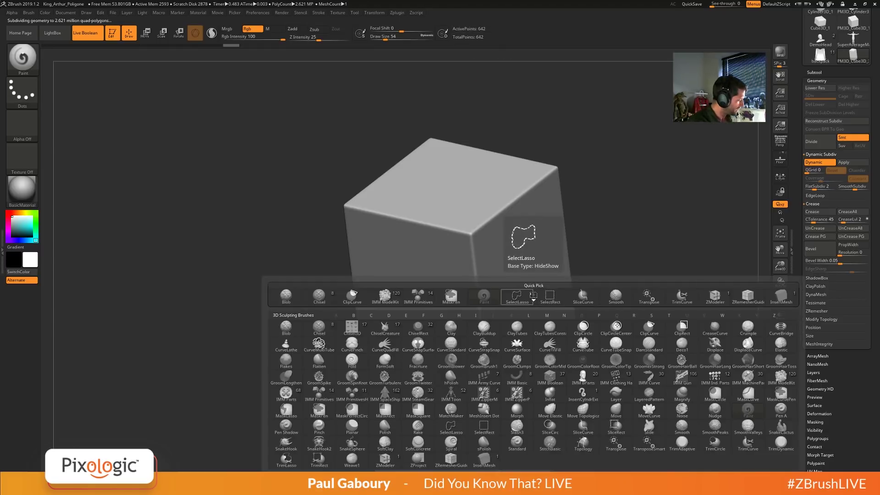
key("z")
key("m")
key("s")
left_click_drag(532, 302, 544, 311)
right_click_drag(543, 310, 526, 304, "ctrl")
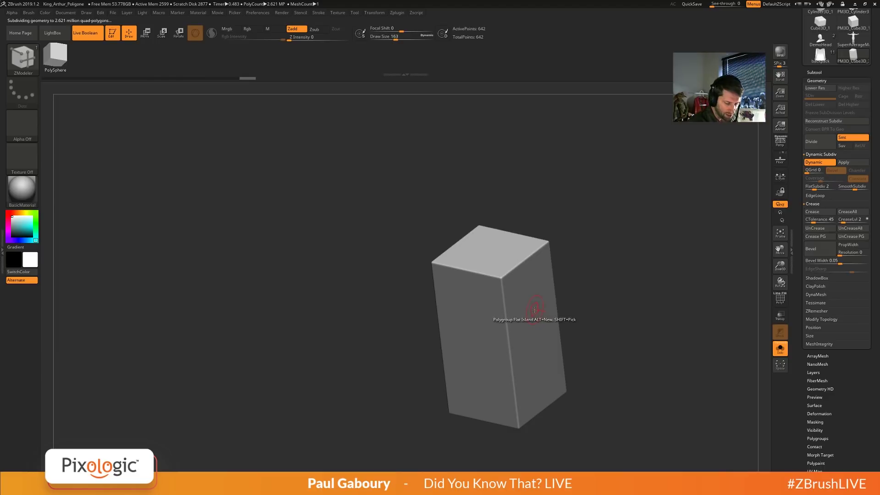
right_click(573, 323)
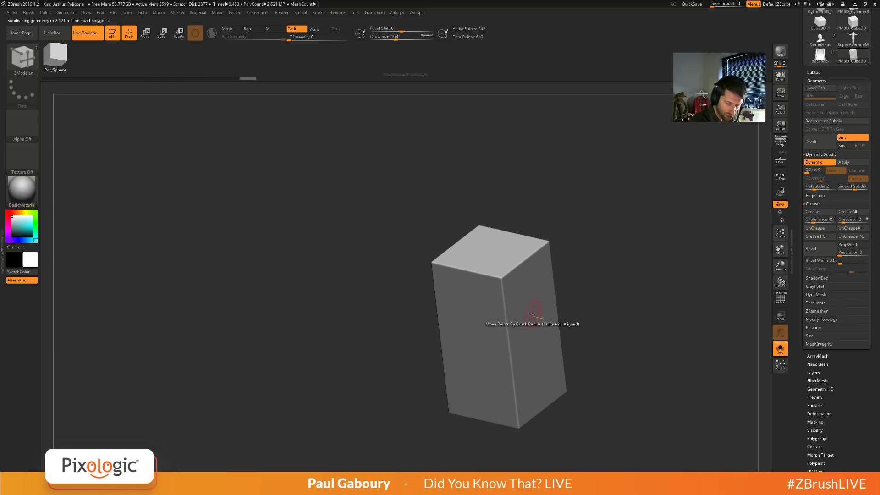
left_click_drag(535, 312, 631, 325)
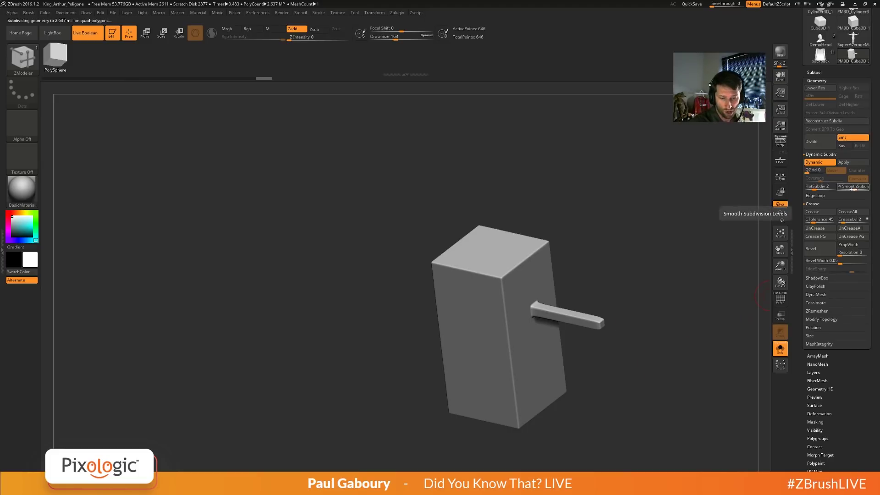
Set FlatSubdiv to 0 and extrude one polygon of the box's top face into a second peg.
left_click_drag(820, 186, 805, 187)
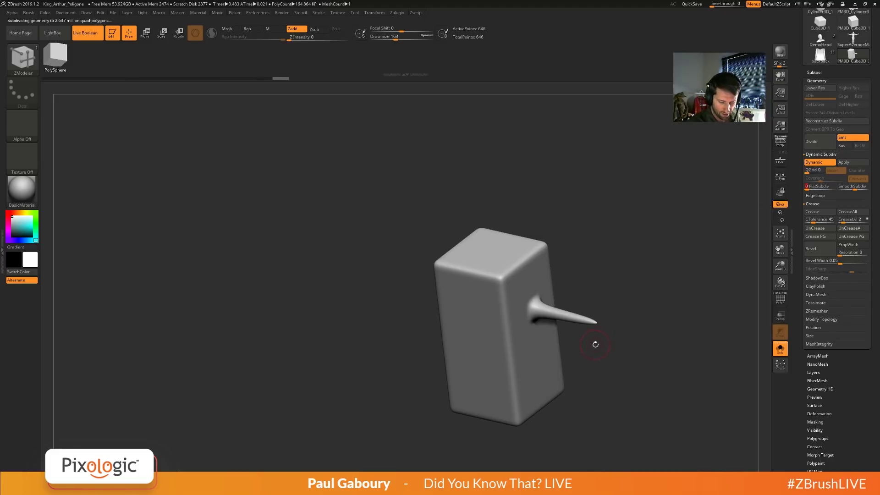
mouse_move(595, 344)
left_mouse_down()
mouse_move(579, 353)
mouse_move(582, 346)
left_mouse_up()
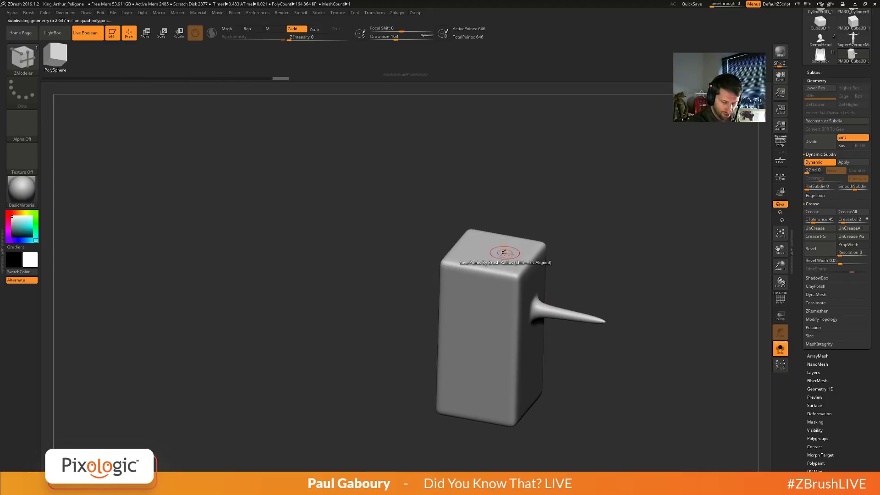
left_click_drag(504, 252, 561, 230)
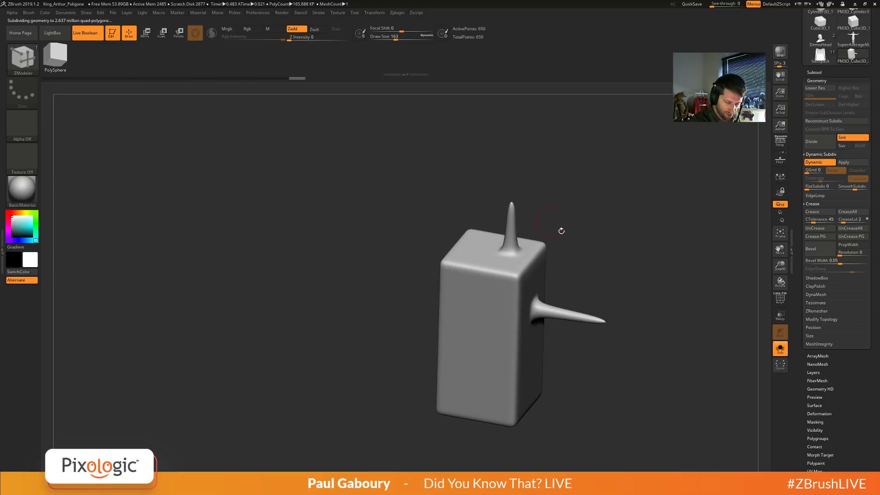
Show PolyFrame and compare the two pegs with Dynamic Subdiv off and on.
left_click_drag(605, 357, 611, 354, "shift")
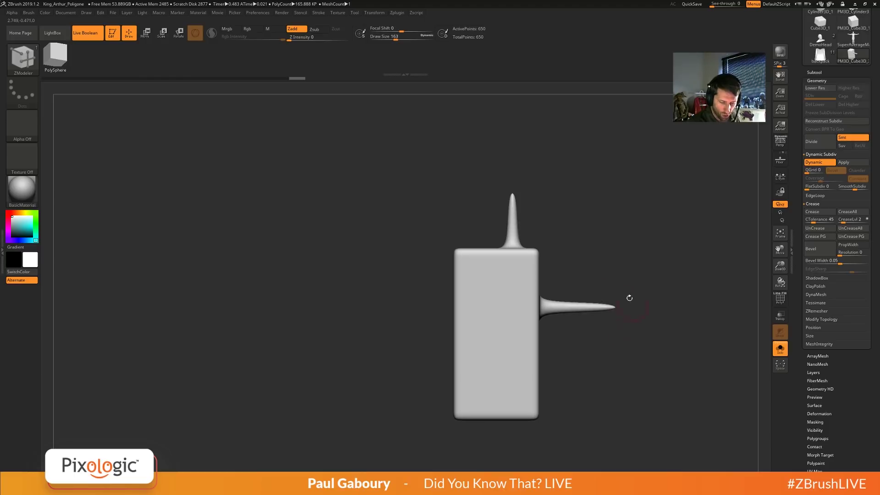
left_click_drag(623, 310, 613, 311)
key("shift+f")
key("shift+d")
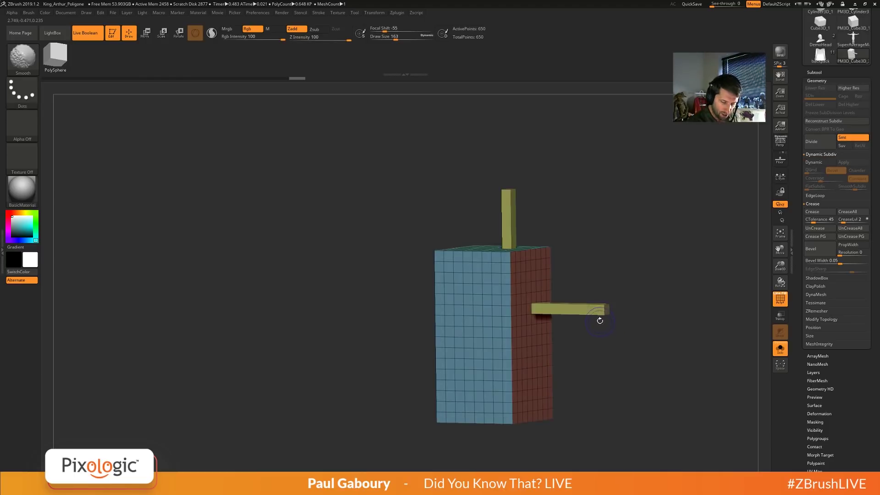
key("shift+d")
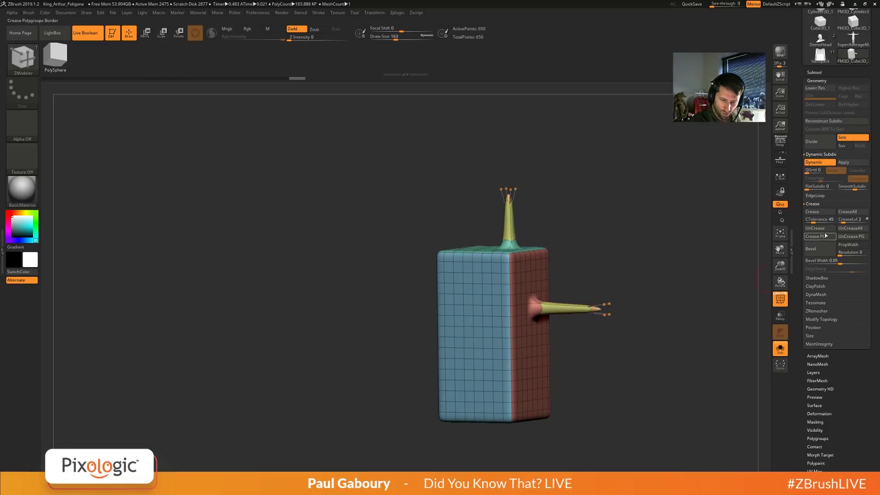
Crease the model along its polygroup borders and inspect the box and pegs without PolyFrame.
left_click(822, 239)
left_click_drag(617, 330, 596, 360)
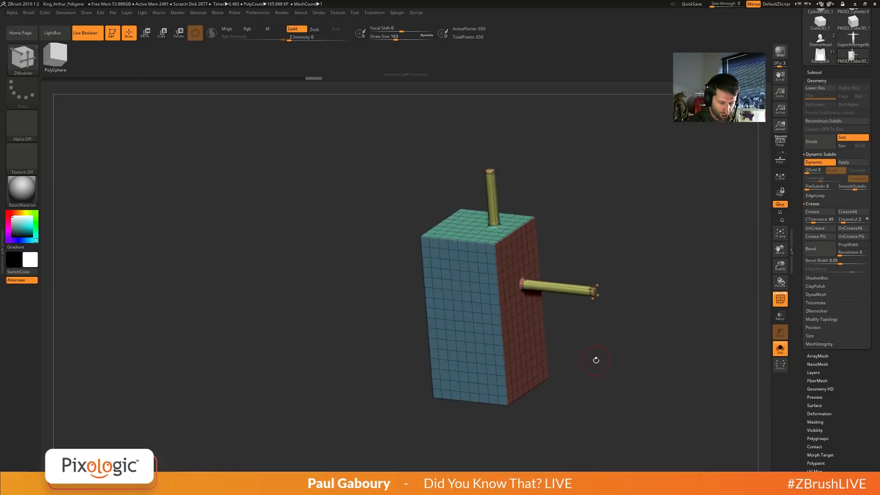
key("shift+f")
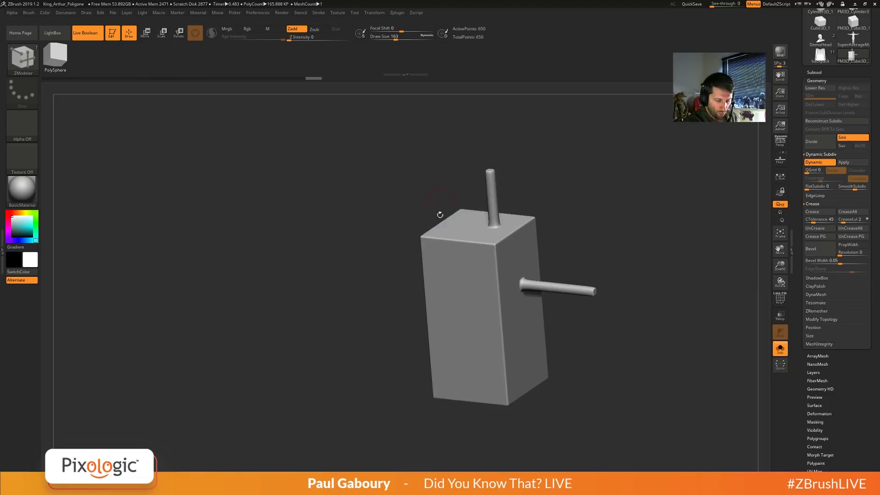
left_click_drag(440, 215, 585, 331)
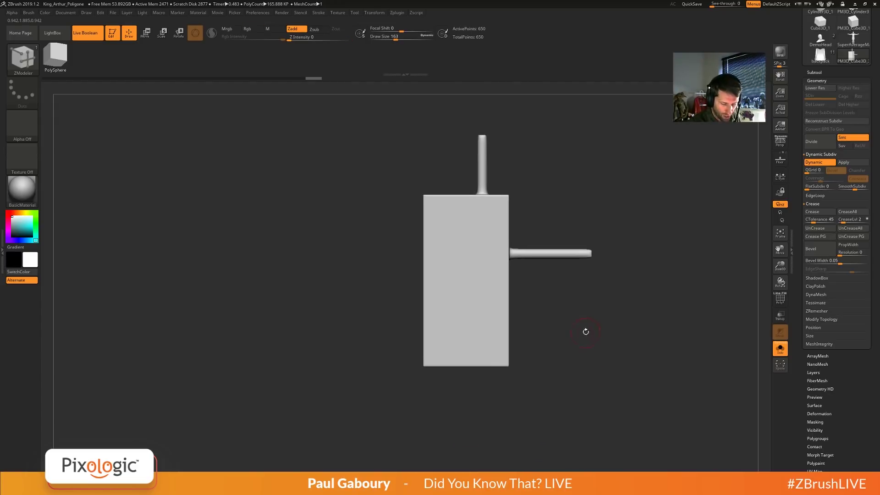
Try deleting edge loops on the lower front of the box with ZModeler's Insert edge action, and undo it.
key("shift+f")
right_click_drag(583, 332, 458, 294, "ctrl")
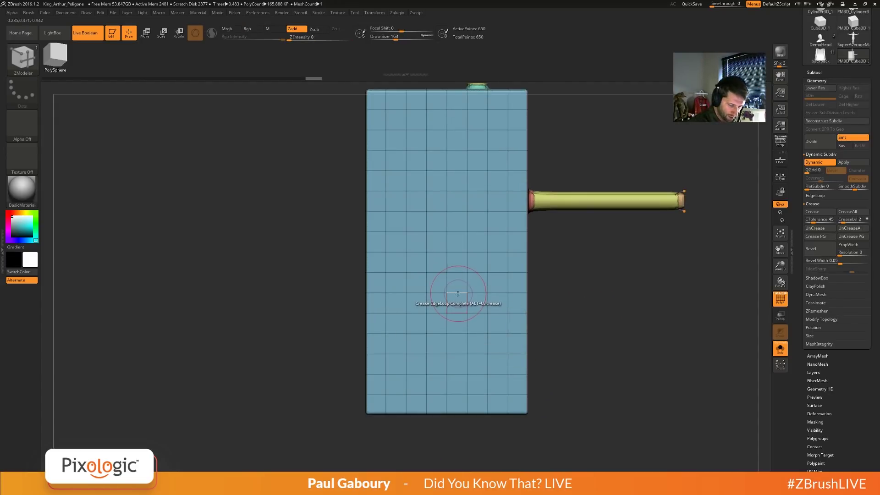
right_click(458, 293)
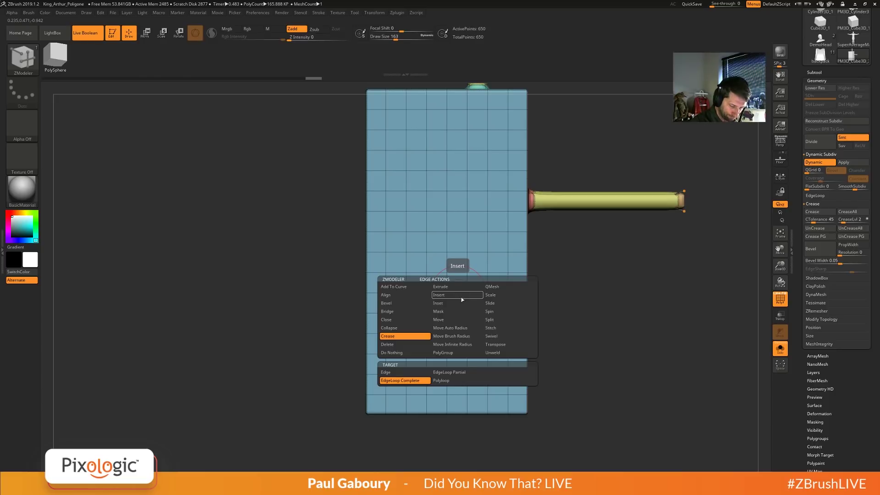
left_click(462, 299)
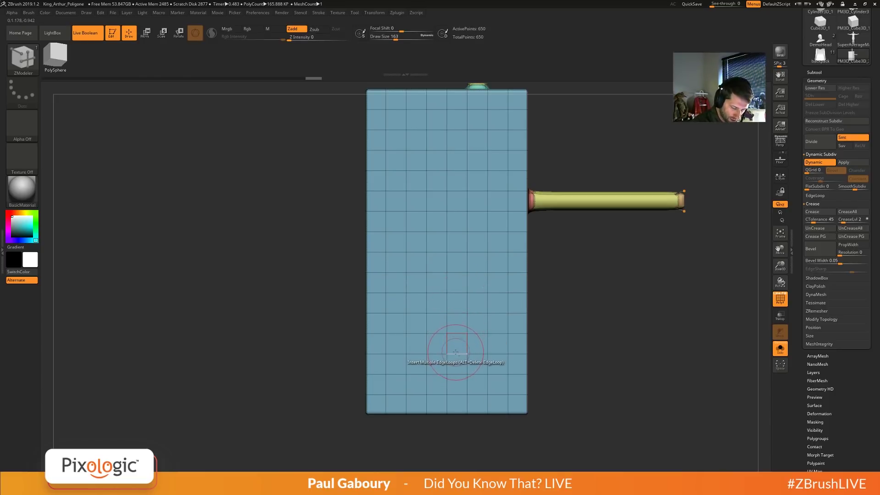
left_click(455, 352, "alt")
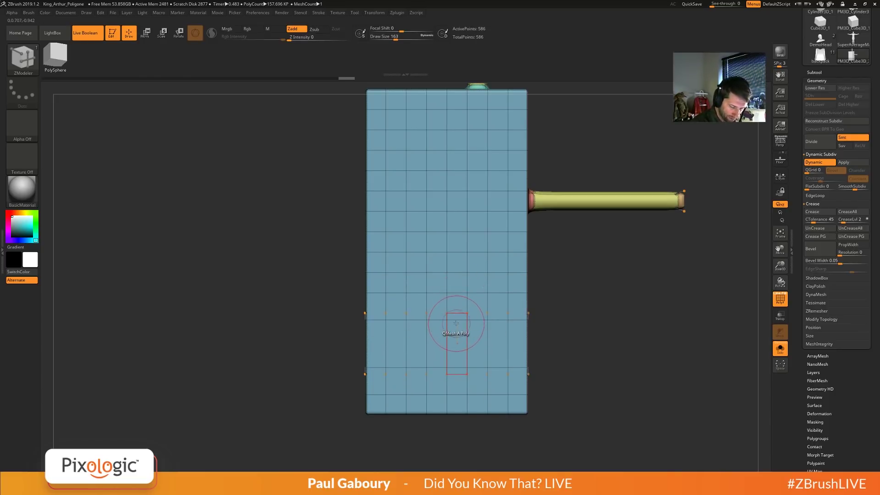
key("ctrl+z")
Split a point on the box's lower front face into a small circular polygroup with ZModeler's Split point action.
right_click_drag(455, 323, 448, 324, "ctrl")
key("space")
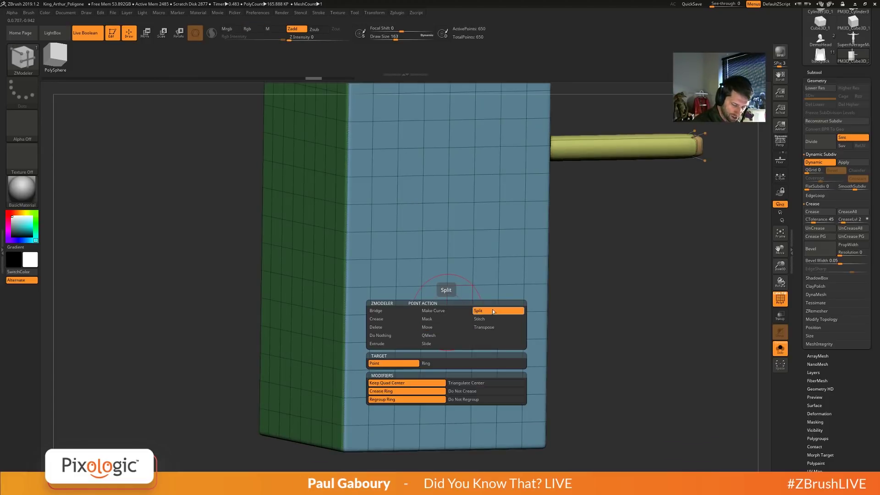
left_click(493, 313)
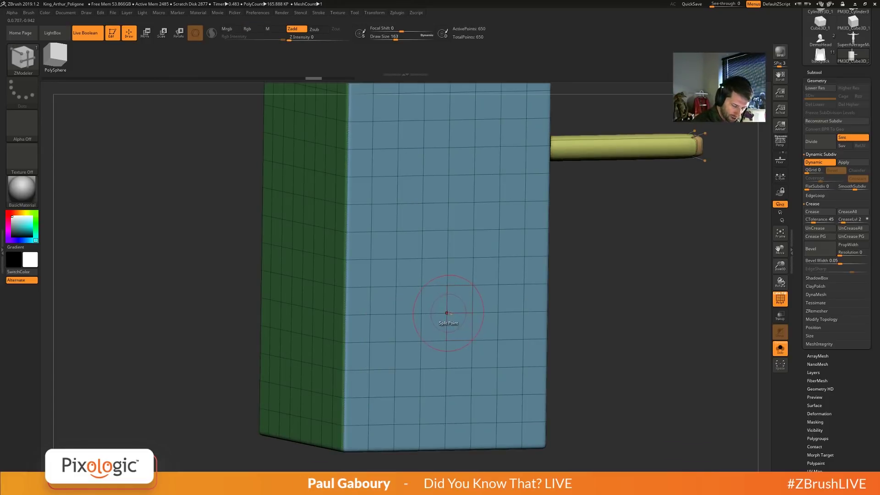
left_click(448, 314)
left_click_drag(460, 325, 466, 331)
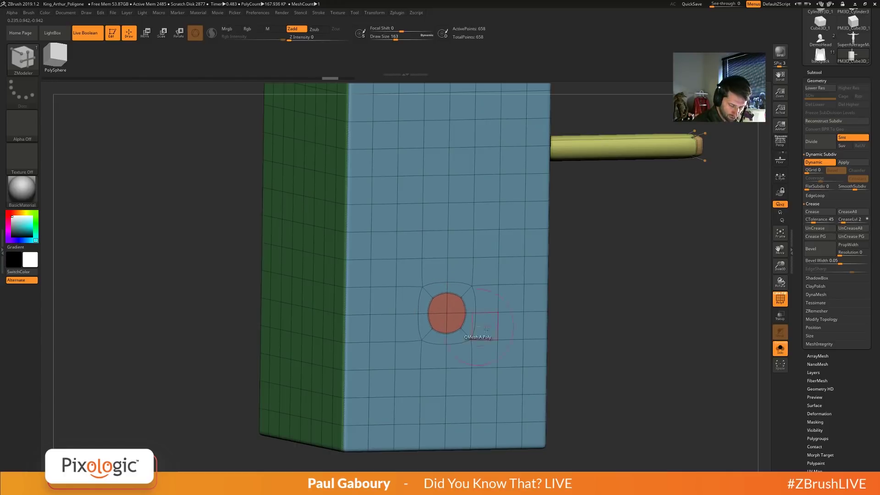
Try extruding the circular polygroup on the box's lower front with ZModeler's QMesh set to Polygroup All, and undo it.
right_click_drag(481, 337, 530, 353, "ctrl")
right_click_drag(529, 352, 461, 232)
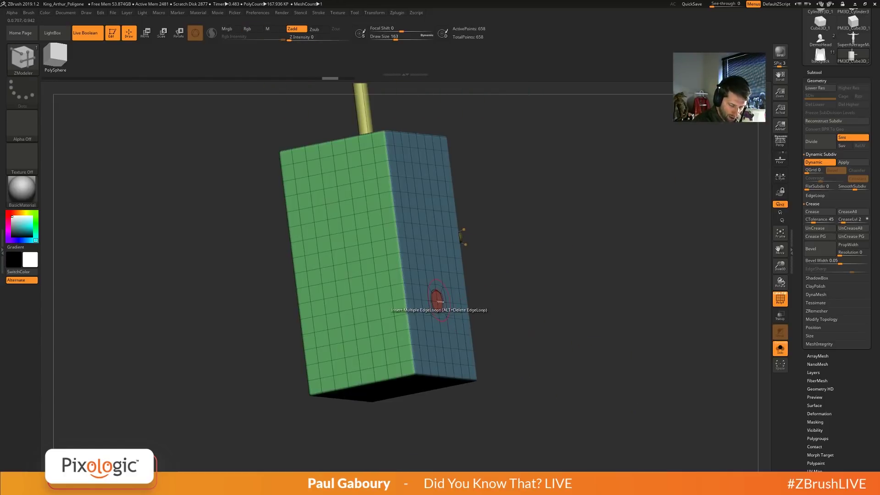
key("space")
left_click(491, 306)
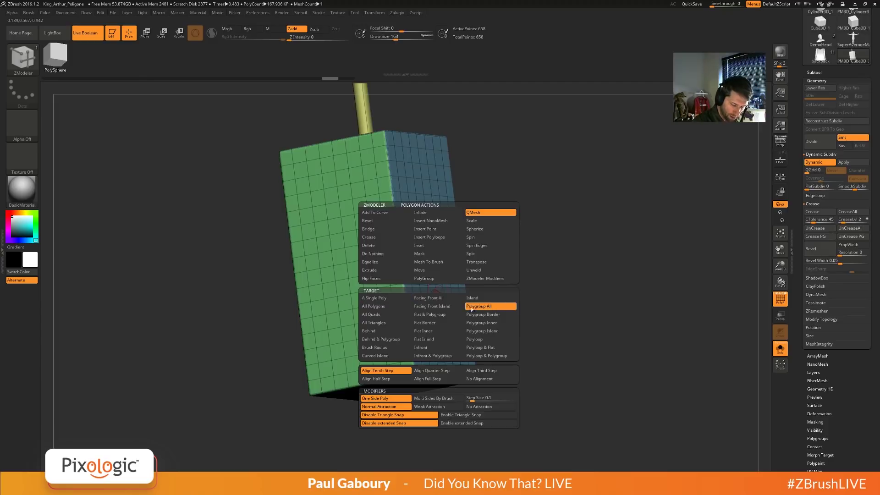
mouse_move(451, 295)
right_mouse_down()
mouse_move(468, 293)
mouse_move(459, 291)
right_mouse_up()
key("space")
left_click_drag(439, 298, 522, 285)
right_click_drag(522, 285, 426, 332)
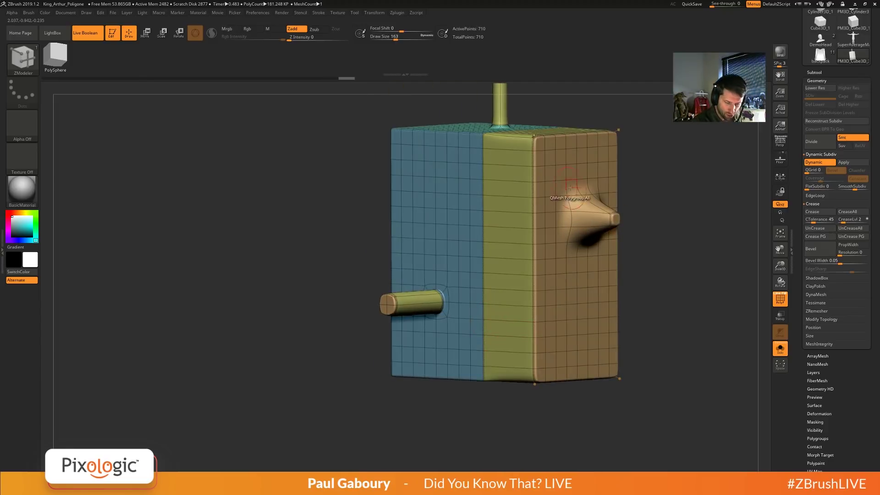
key("ctrl+z")
Extrude the circular polygroup into a peg with QMesh set to Flat & Polygroup, giving the peg its own polygroup.
right_click_drag(496, 384, 453, 301)
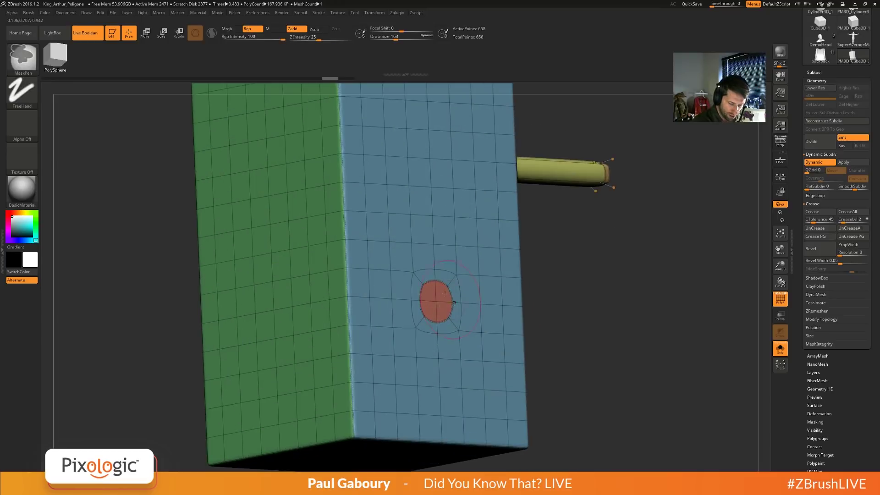
right_click_drag(522, 326, 490, 327)
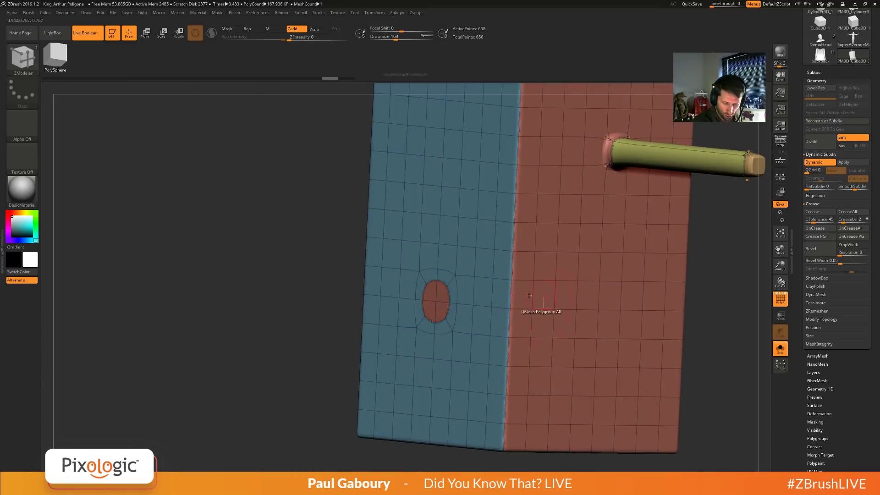
right_click_drag(394, 300, 449, 296)
key("space")
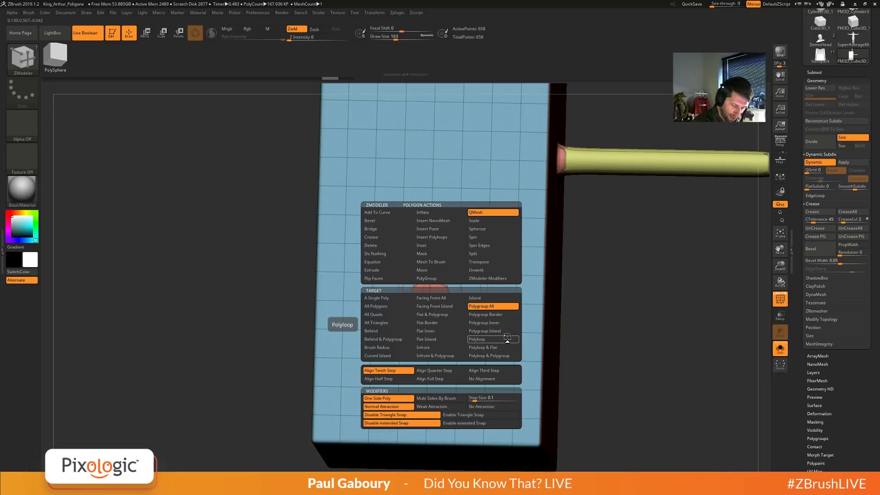
left_click(445, 316)
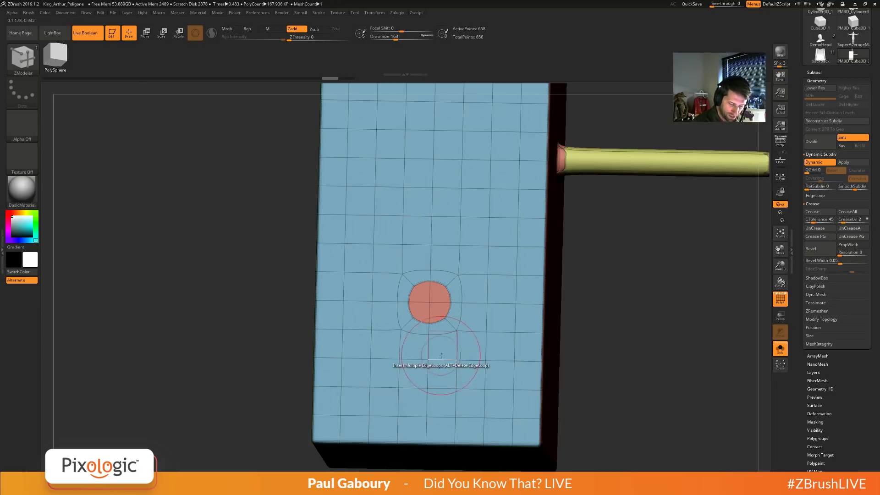
right_click_drag(441, 355, 468, 332)
left_click_drag(439, 295, 583, 262)
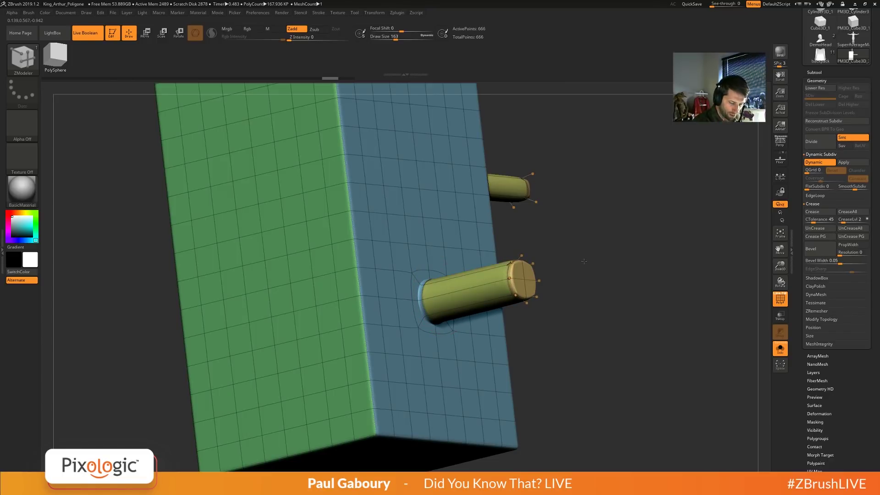
key("alt")
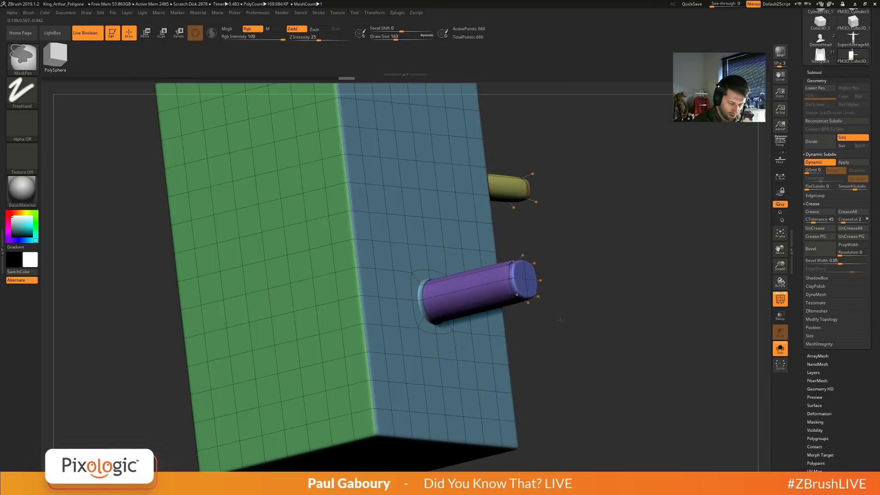
Hide PolyFrame and inspect the box with its three pegs from several sides.
right_click_drag(559, 320, 469, 338, "ctrl")
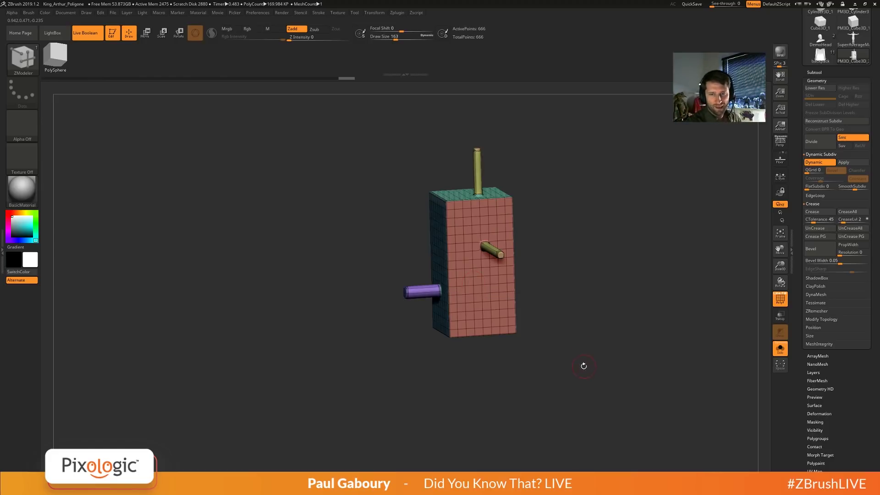
left_click_drag(578, 370, 601, 361)
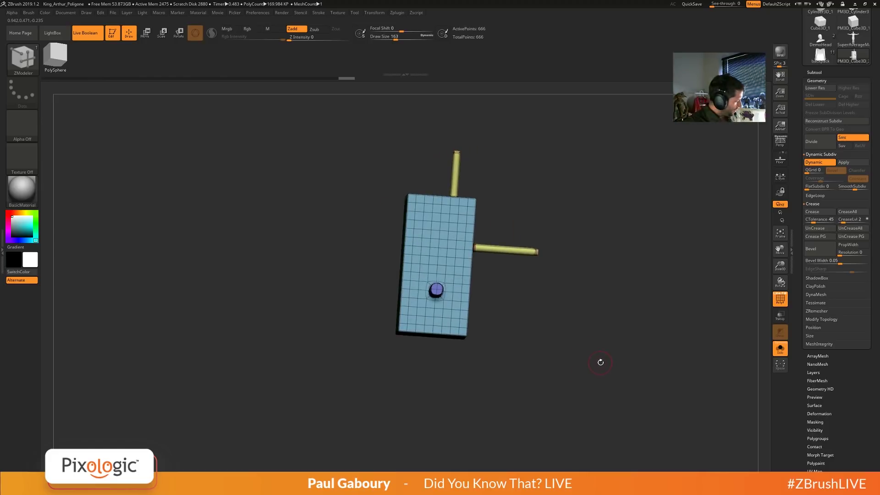
key("shift+f")
left_click_drag(560, 338, 523, 330)
mouse_move(531, 255)
left_mouse_down()
mouse_move(488, 256)
mouse_move(516, 272)
left_mouse_up()
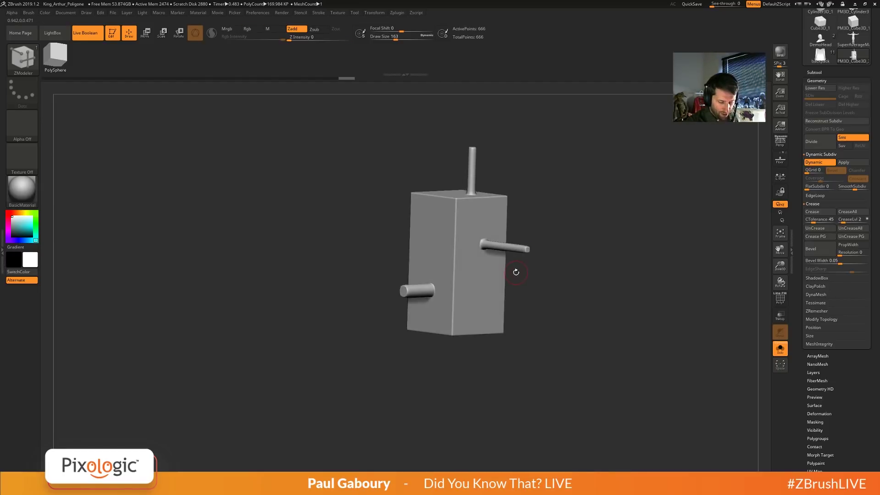
Duplicate the box subtool.
left_click(814, 75)
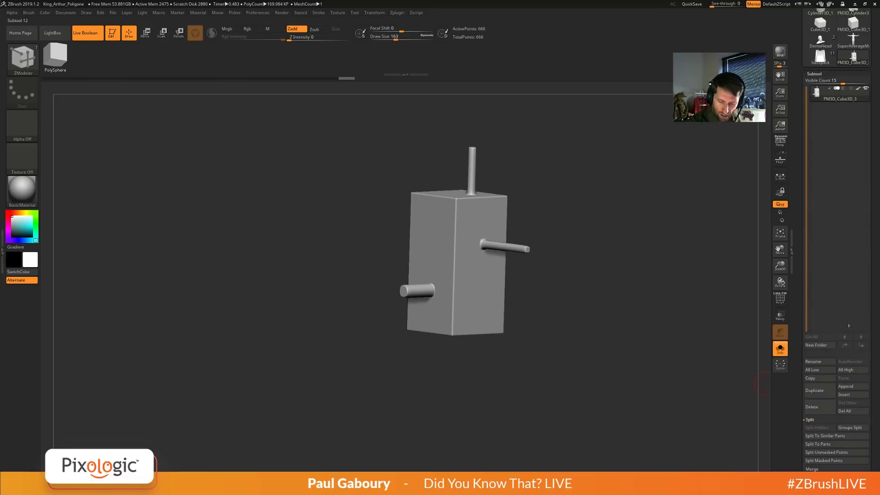
left_click(814, 390)
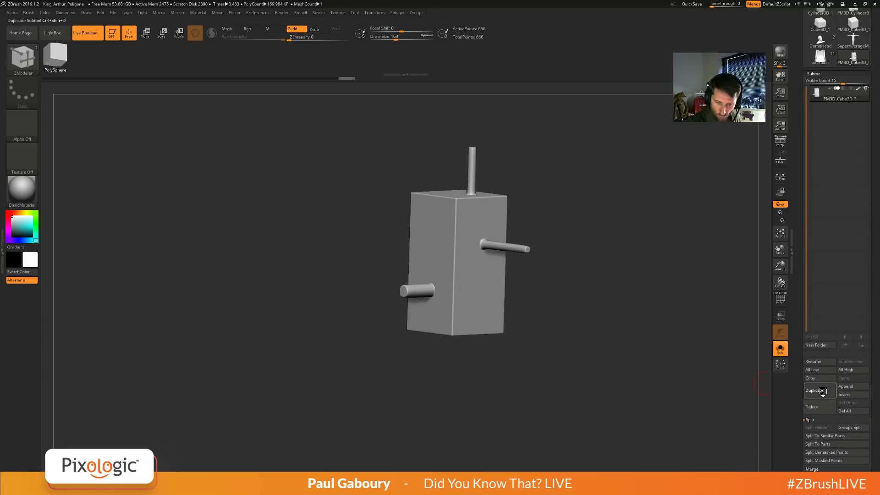
left_click(815, 73)
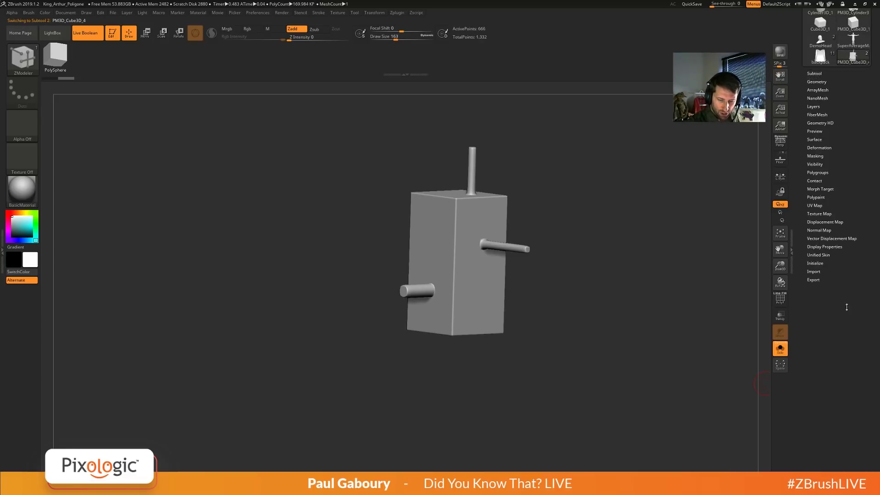
Replace the duplicated box with a QCube at X, Y and Z resolution 2.
left_click(818, 263)
left_click(819, 290)
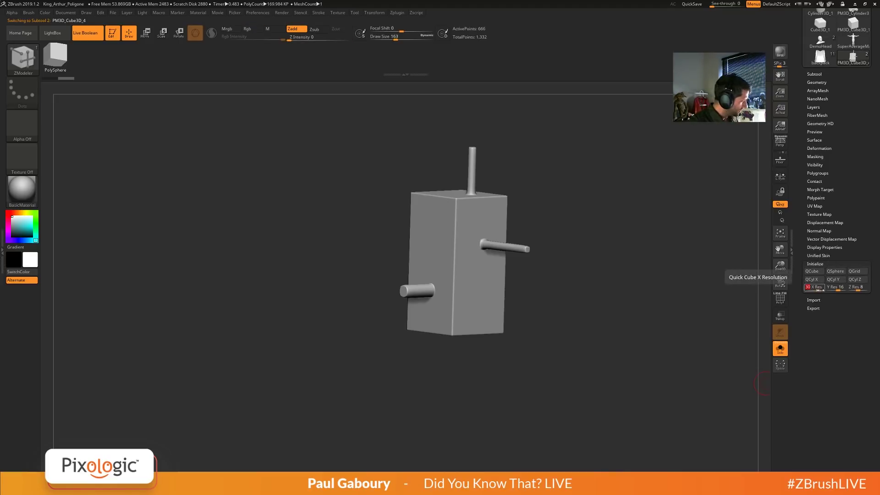
left_click_drag(840, 289, 851, 288)
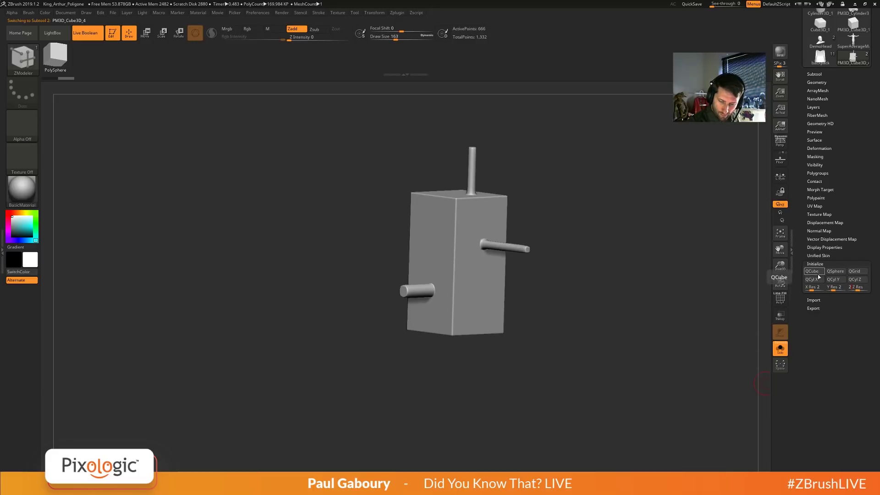
left_click(811, 271)
right_click_drag(497, 265, 506, 367, "ctrl")
right_click_drag(360, 299, 492, 318, "alt")
mouse_move(472, 268)
right_mouse_down("ctrl")
mouse_move(471, 324)
mouse_move(499, 354)
right_mouse_up("ctrl")
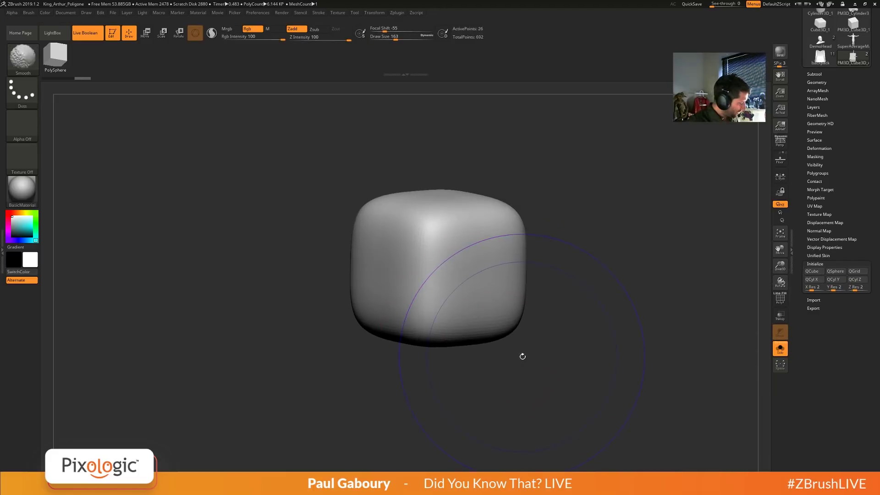
Switch to the ZModeler brush and crease the new cube along its polygroup borders.
key("b")
key("z")
key("m")
left_click(816, 82)
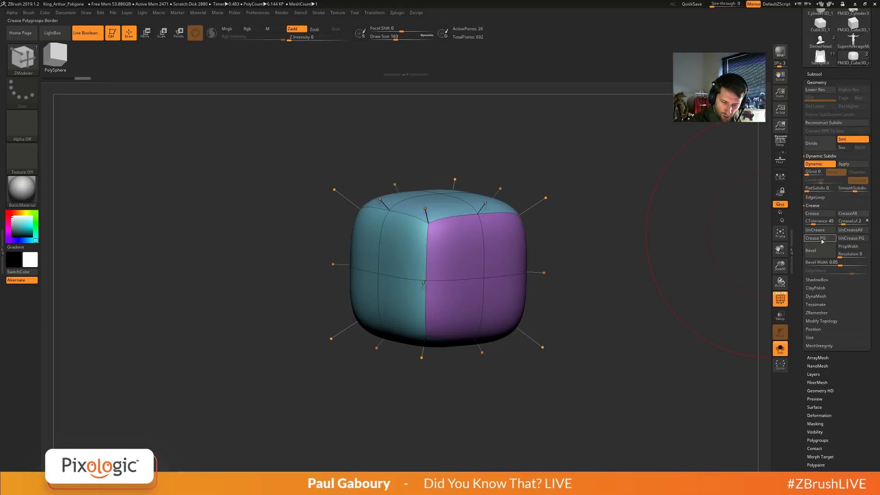
left_click(816, 238)
mouse_move(630, 310)
left_mouse_down()
mouse_move(617, 323)
mouse_move(597, 322)
left_mouse_up()
With a draw size of 18, split the centre point of the cube's purple face into a circle and extrude it into a peg.
key("s")
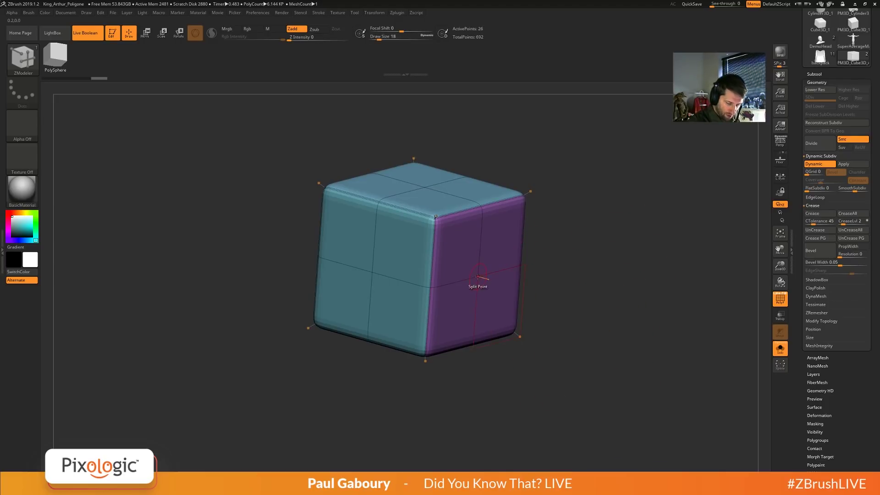
mouse_move(480, 277)
left_mouse_down()
mouse_move(510, 311)
mouse_move(666, 351)
mouse_move(528, 293)
left_mouse_up()
key("space")
key("shift")
key("shift+f")
key("shift+f")
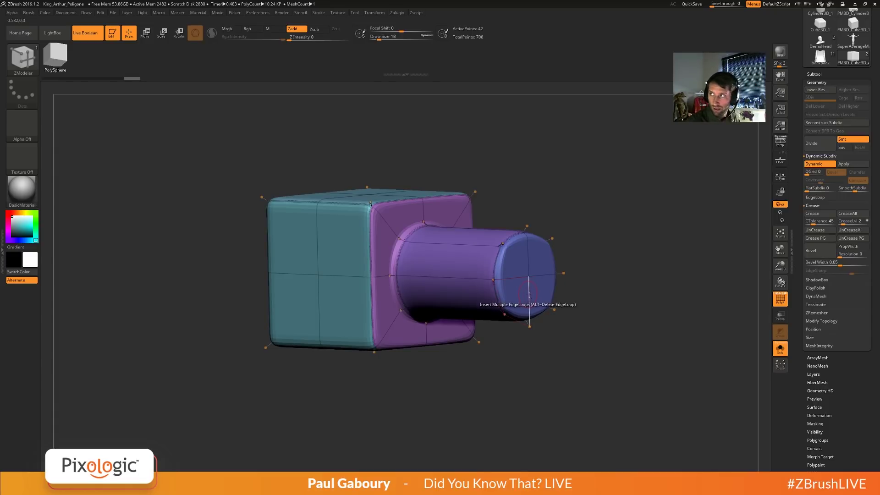
Insert two edge loops around the cube's peg, one near mid-length and one closer to its end.
right_click_drag(528, 293, 536, 289, "shift")
key("ctrl")
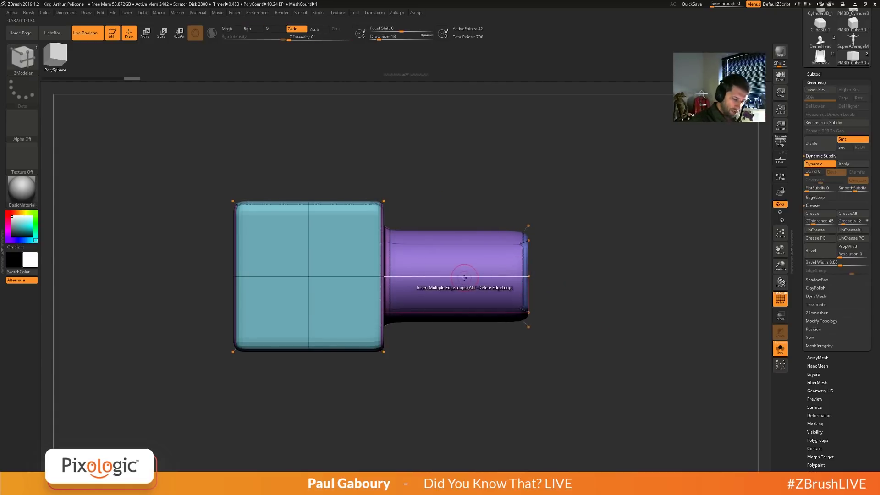
left_click(472, 275)
left_click(505, 275)
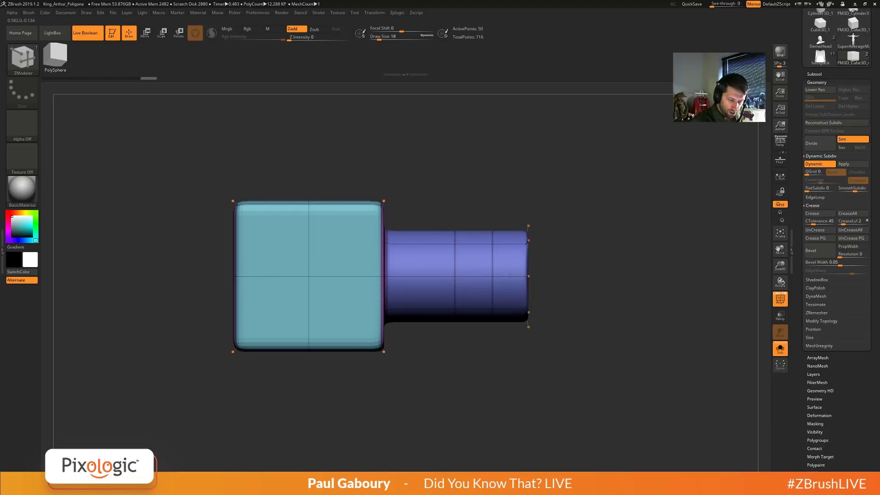
Inspect the smoothed cube and peg from several angles with PolyFrame off and on.
left_click_drag(550, 284, 550, 361)
key("shift+f")
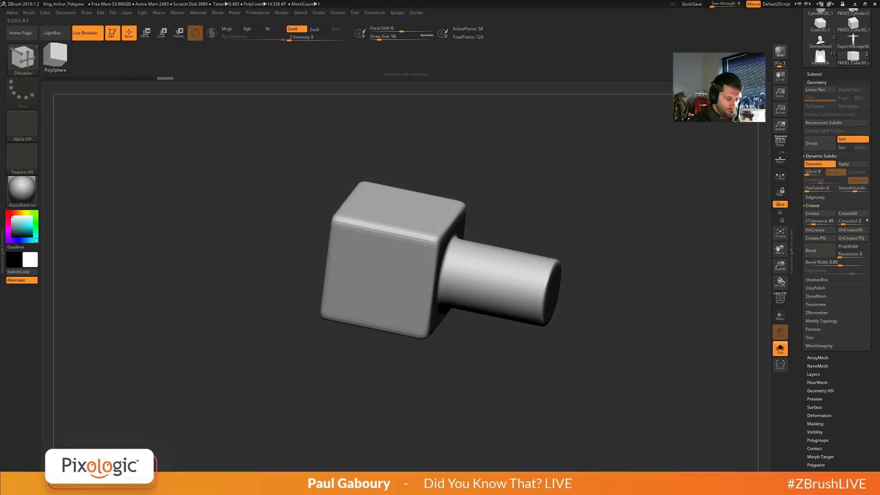
left_click_drag(427, 334, 409, 209)
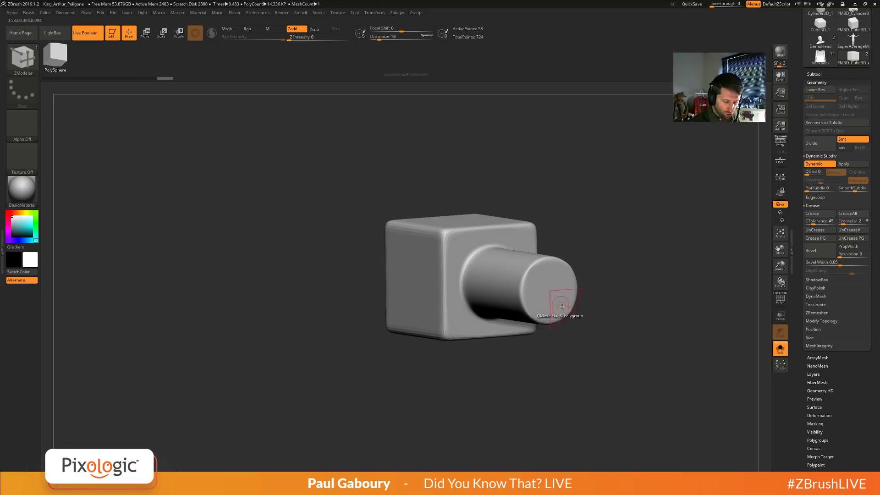
key("shift+f")
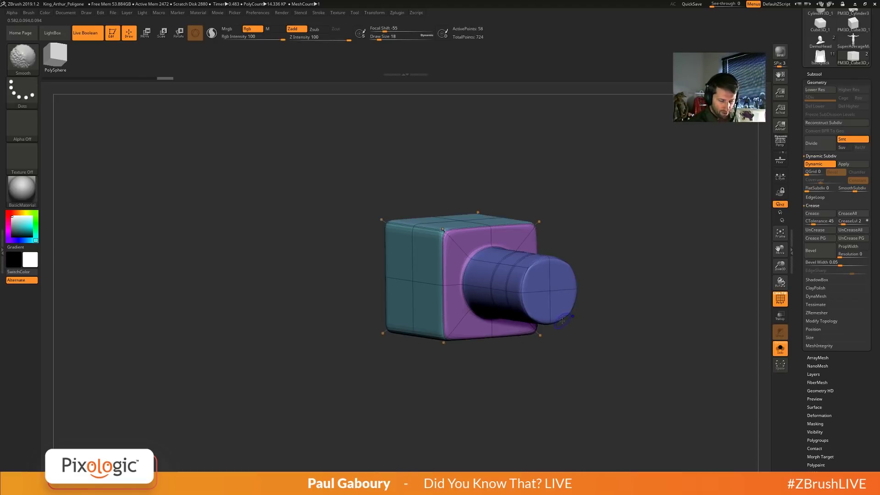
mouse_move(563, 321)
left_mouse_down()
mouse_move(532, 360)
mouse_move(508, 362)
left_mouse_up()
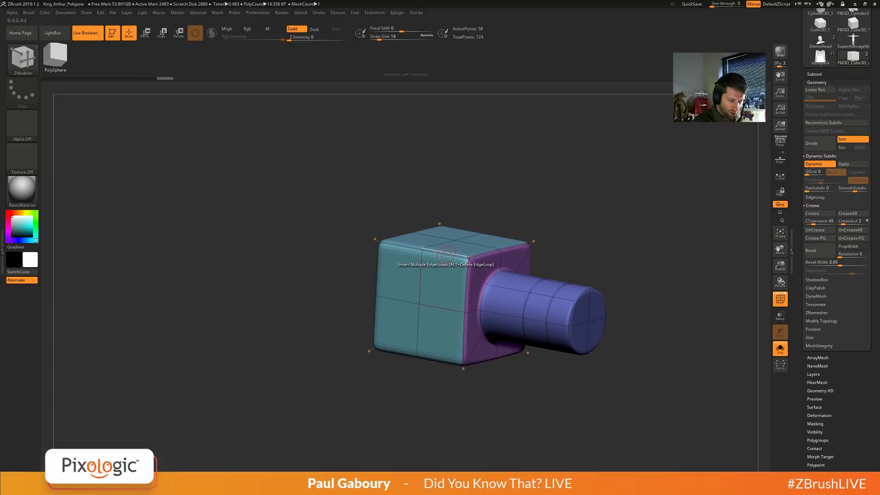
Keep ZModeler's edge action on Insert Single EdgeLoop, set Dynamic Subdiv's QGrid to 1, and view the cube without PolyFrame.
key("space")
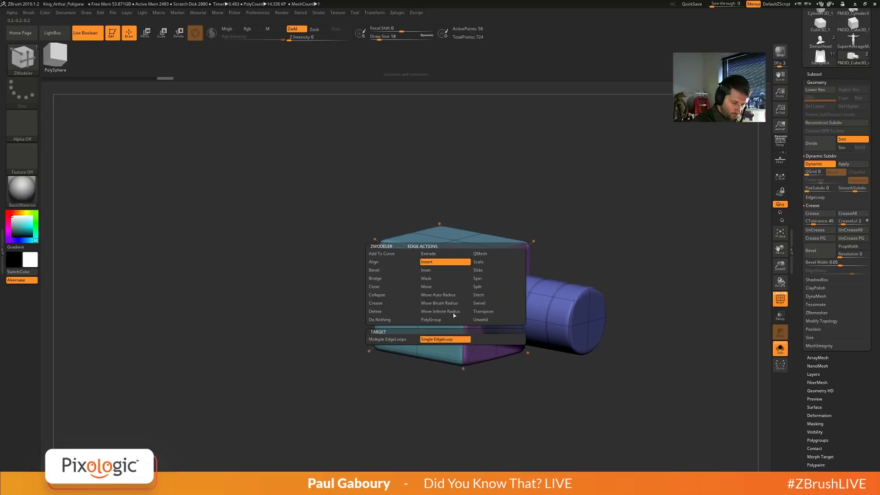
left_click(439, 262)
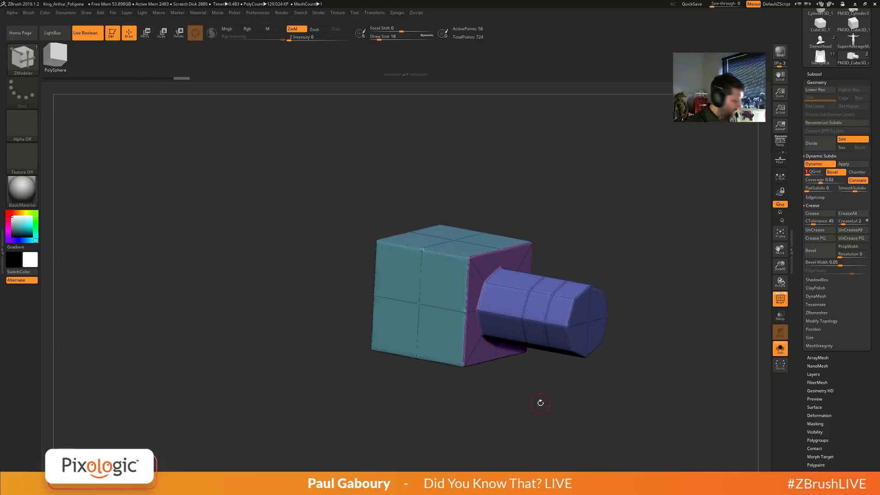
key("shift+f")
left_click_drag(551, 395, 538, 365)
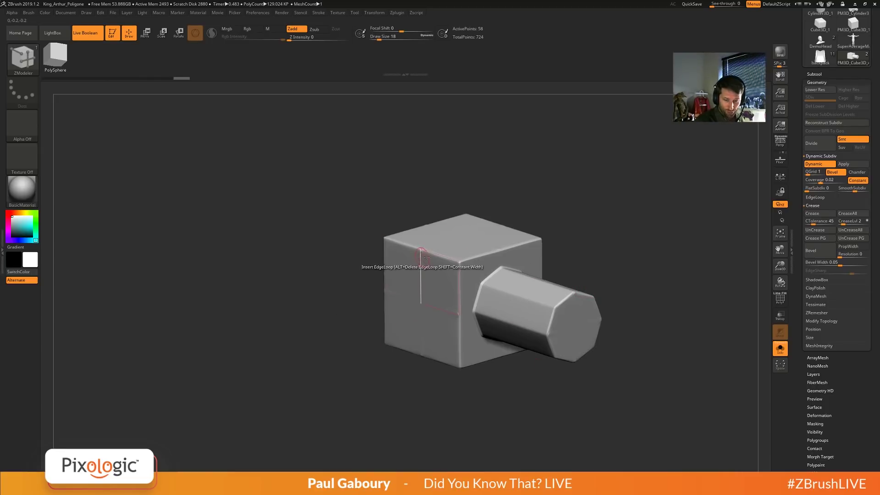
Set SmoothSubdiv to 0 and examine the QGrid edges of the cube and peg up close with PolyFrame on.
left_click_drag(855, 188, 832, 191)
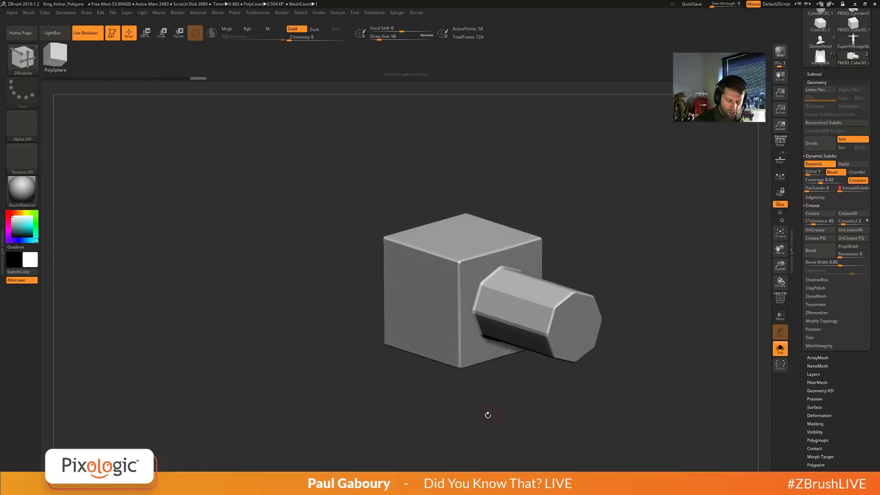
left_click_drag(487, 415, 477, 380)
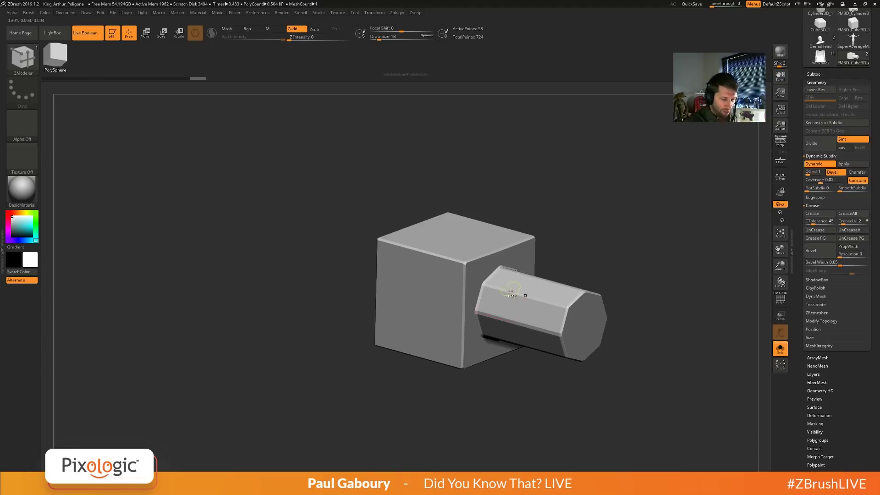
mouse_move(515, 291)
right_mouse_down("ctrl")
mouse_move(531, 330)
mouse_move(451, 271)
mouse_move(340, 298)
right_mouse_up("ctrl")
key("shift+f")
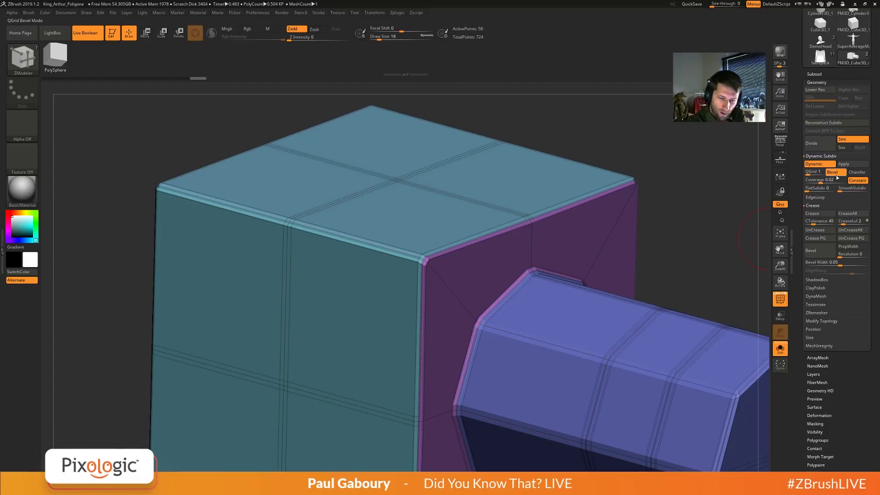
Compare QGrid's Bevel and Chamfer modes on the cube, switching to Chamfer.
left_click(854, 172)
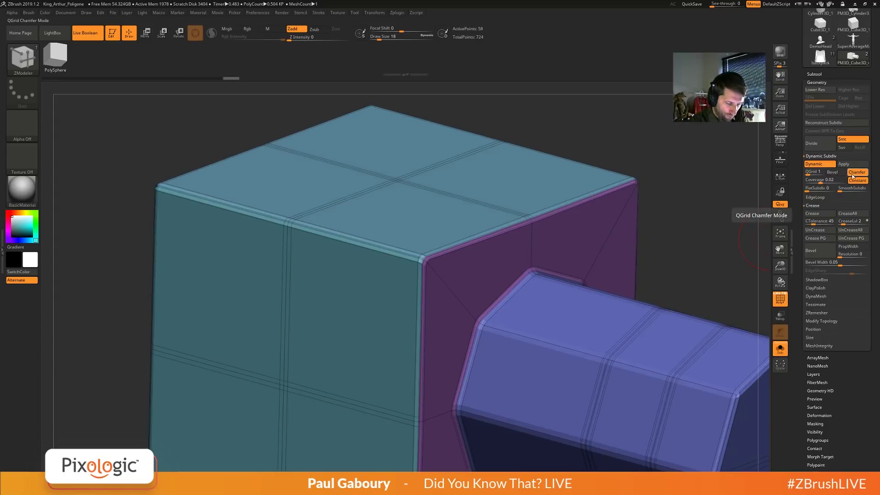
left_click(834, 173)
left_click(853, 174)
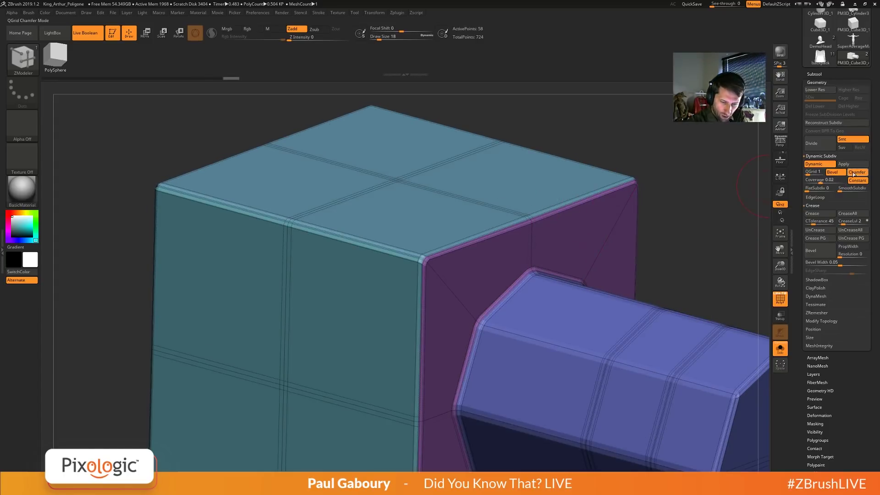
Switch QGrid to Bevel mode and widen its Coverage to 0.0409 on the cube and peg.
left_click(853, 174)
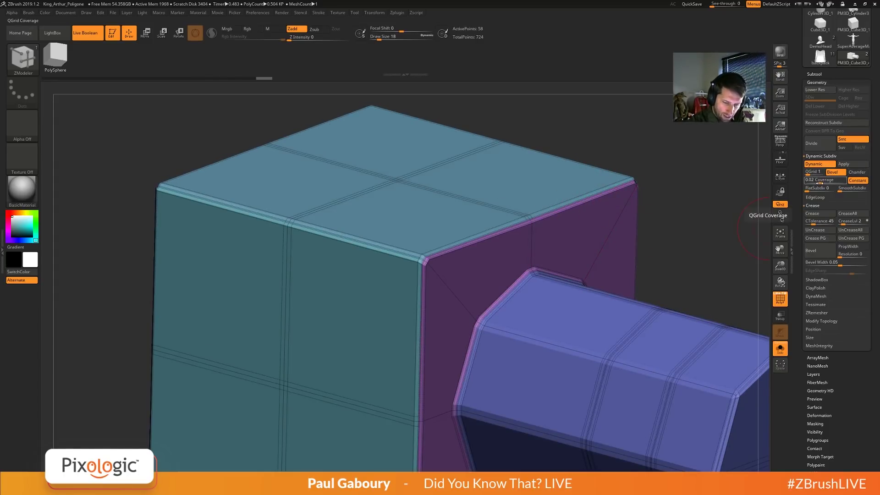
mouse_move(819, 183)
left_mouse_down()
mouse_move(832, 182)
mouse_move(810, 183)
mouse_move(823, 182)
left_mouse_up()
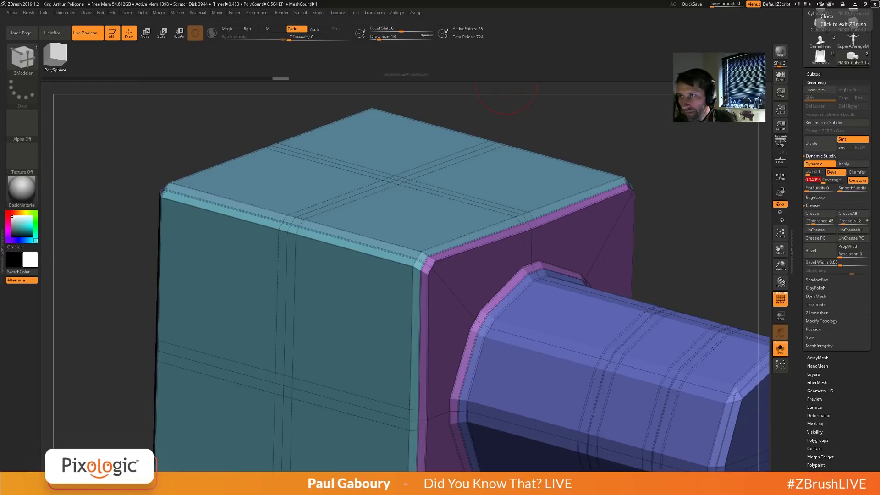
Switch to the browser to show the Gnomon instructor page's image, and return to ZBrush.
left_click_drag(879, 98, 386, 29)
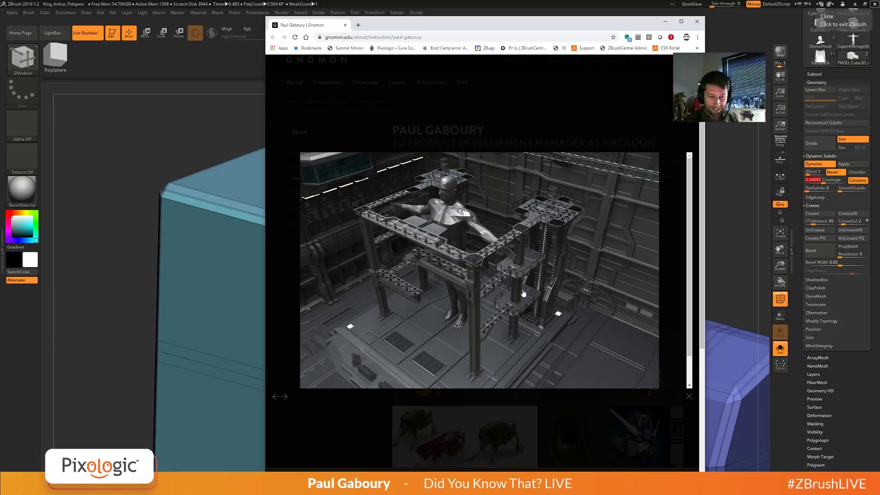
left_click_drag(431, 31, 879, 67)
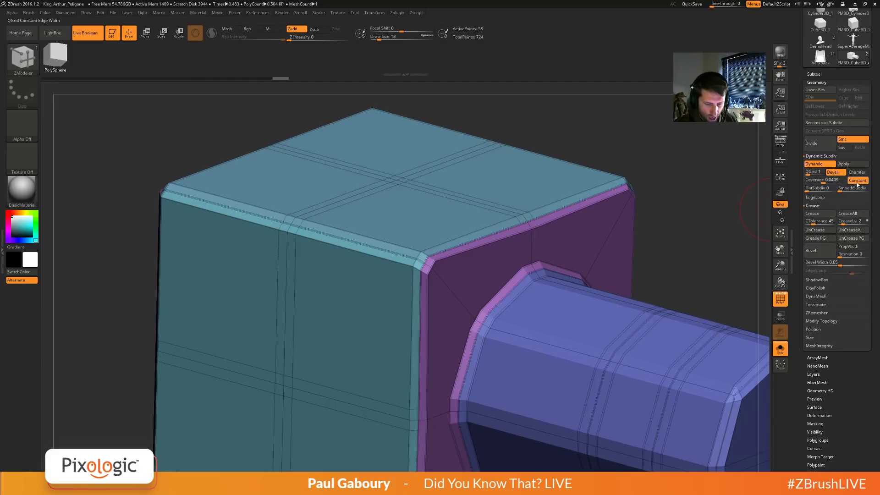
Compare QGrid's edge width with Constant off and on, leaving Constant on and setting Coverage to 0.0377.
left_click(857, 181)
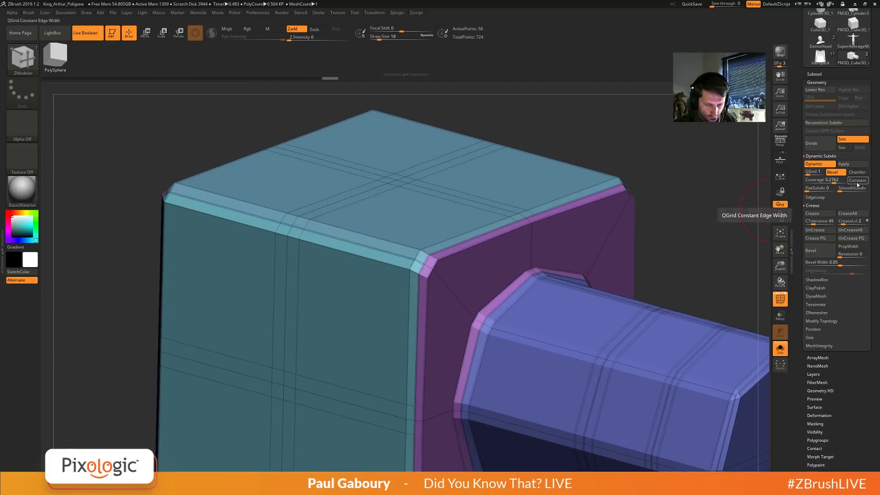
left_click(857, 181)
left_click_drag(842, 180, 824, 183)
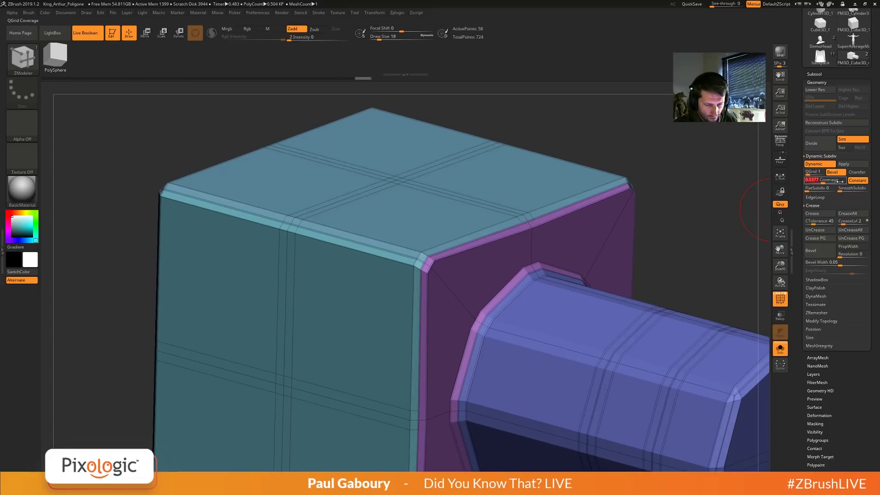
Try QGrid's Chamfer mode at level 4, view the edges without PolyFrame, and set QGrid back to 1.
left_click(853, 173)
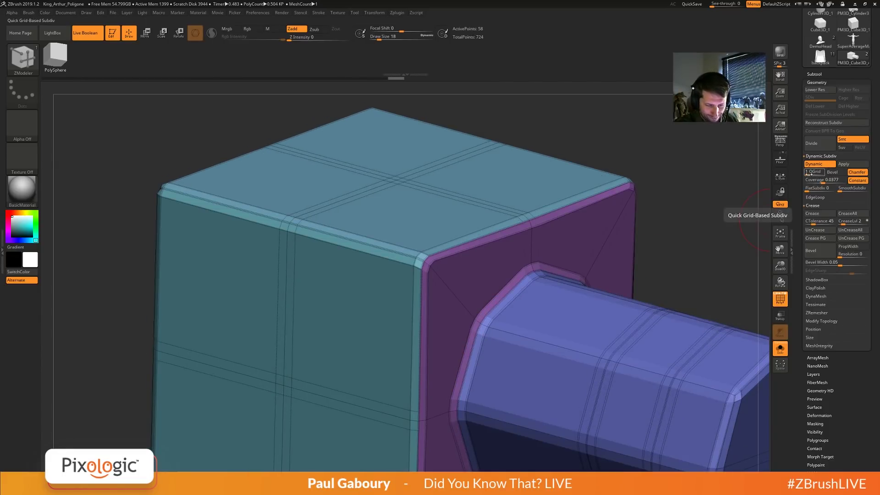
left_click_drag(810, 173, 808, 175)
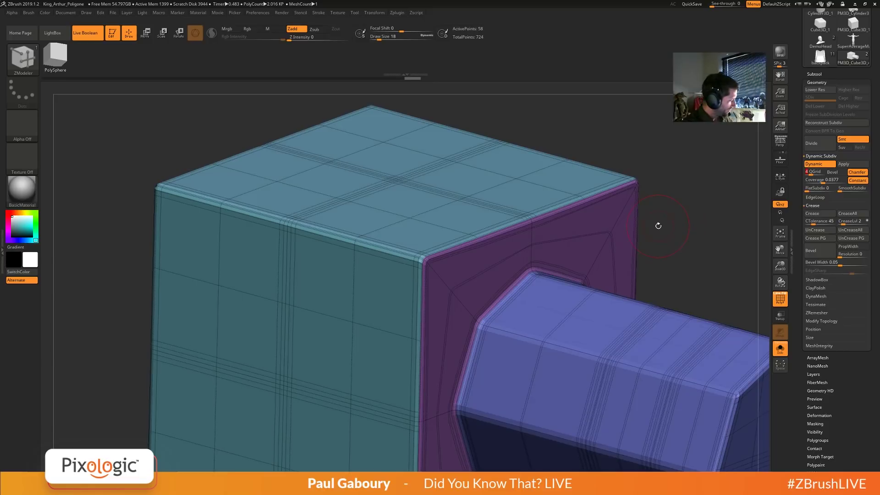
key("shift+f")
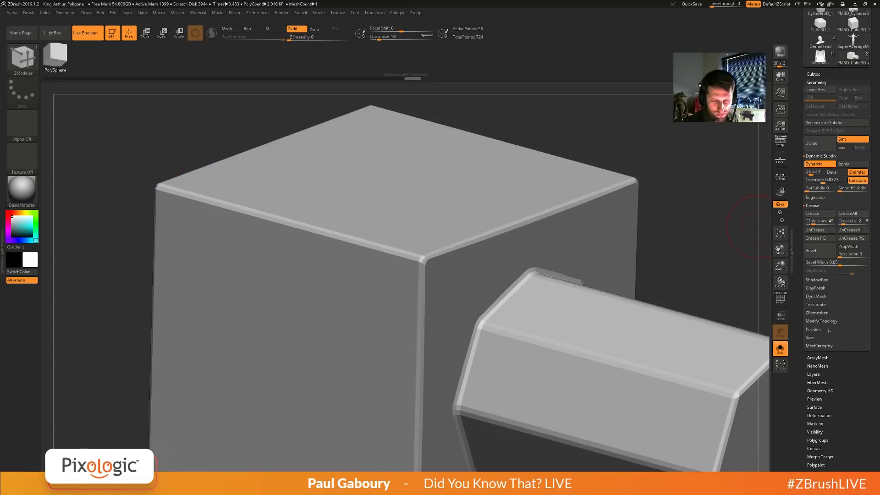
left_click(811, 175)
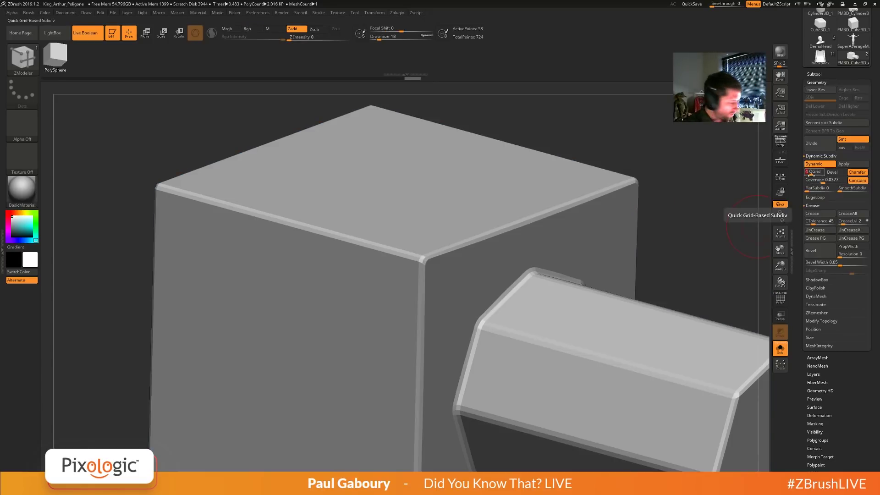
type("1")
key("Return")
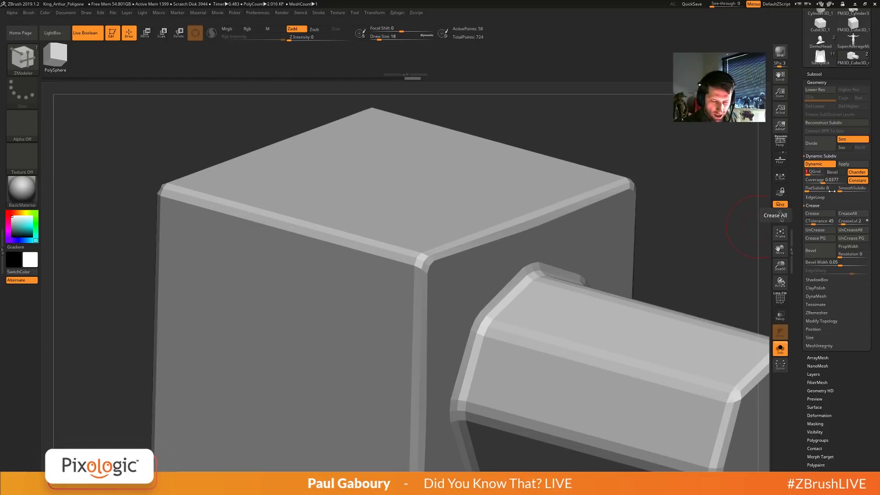
Set QGrid's Coverage to 0.0318, switch it to Bevel mode, and show PolyFrame.
left_click_drag(809, 180, 821, 182)
left_click(844, 174)
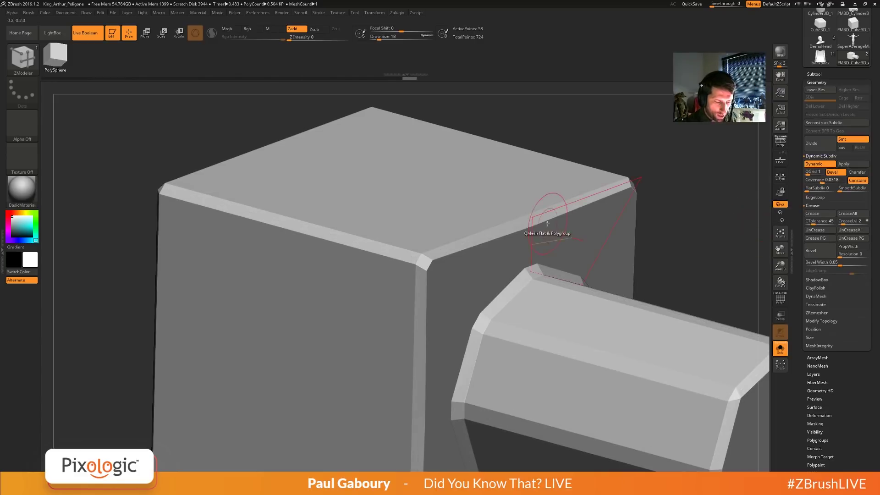
key("shift+f")
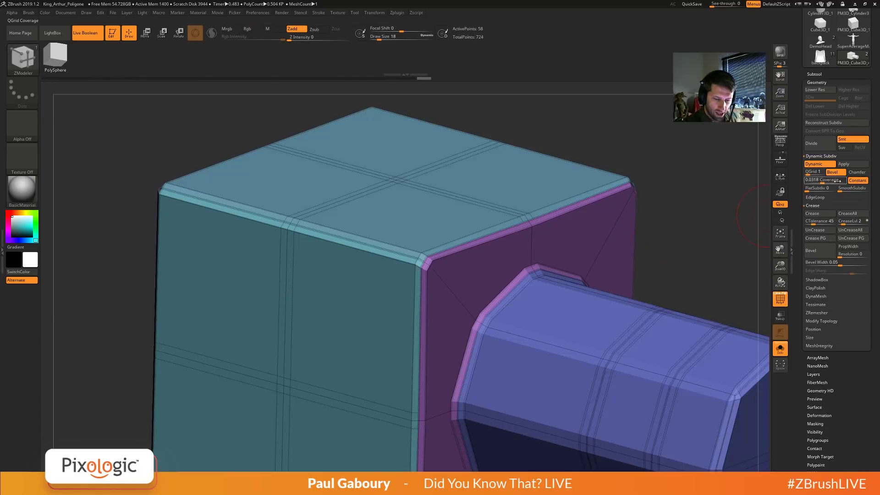
Apply Dynamic Subdiv to the cube and peg as real geometry, and inspect the resulting edge loops.
left_click(844, 164)
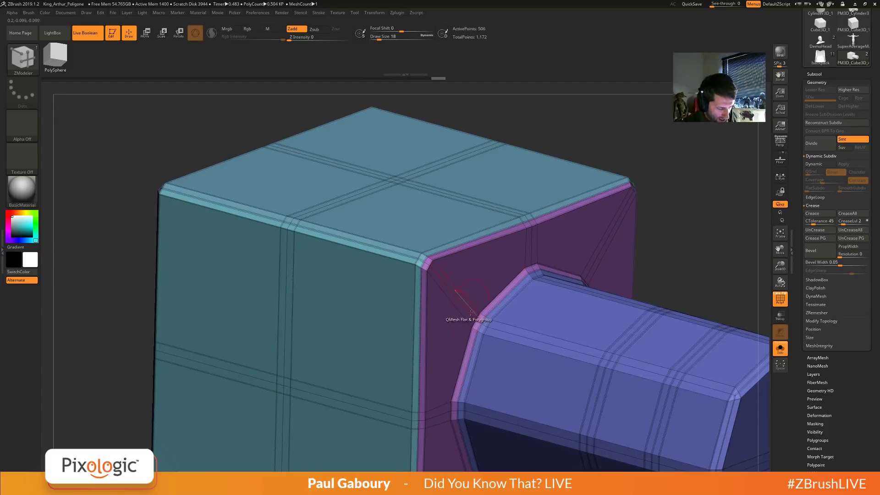
left_click_drag(421, 447, 502, 310)
mouse_move(502, 310)
right_mouse_down("ctrl")
mouse_move(594, 326)
mouse_move(535, 300)
mouse_move(600, 317)
mouse_move(527, 294)
right_mouse_up("ctrl")
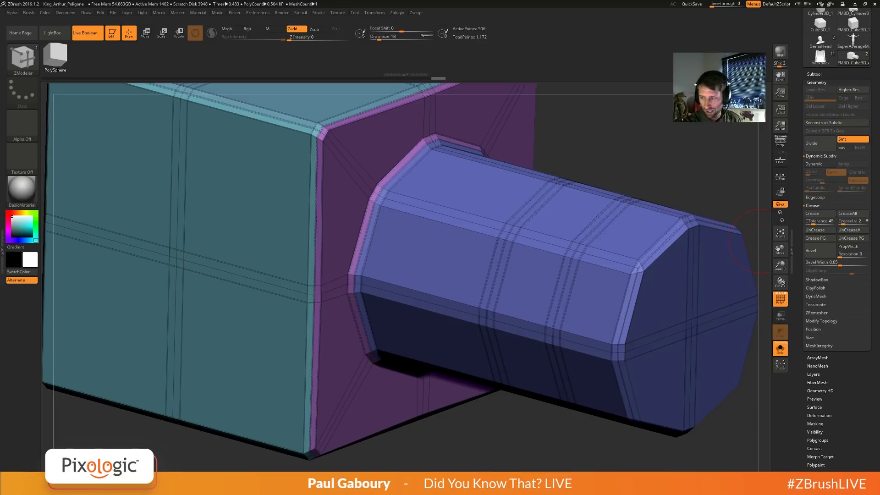
left_click(545, 302)
key("f")
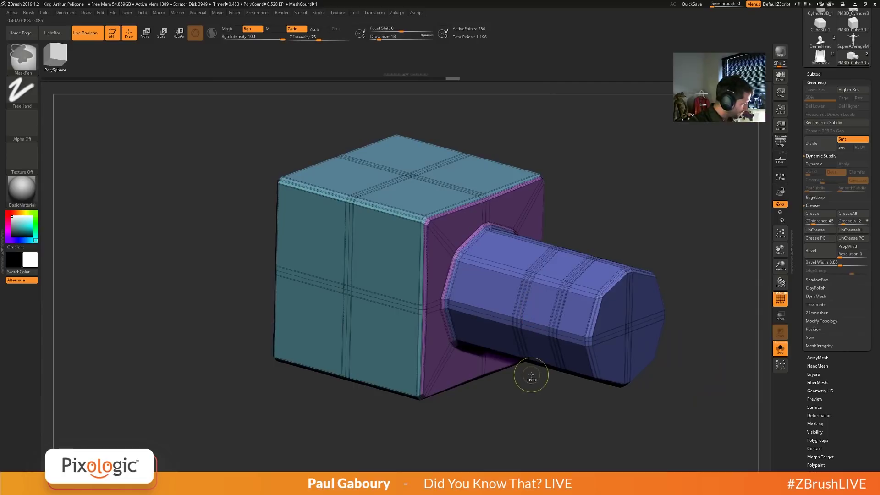
Undo the applied Dynamic Subdiv, and set QGrid to 0 and SmoothSubdiv to 2 on the live preview.
key("d")
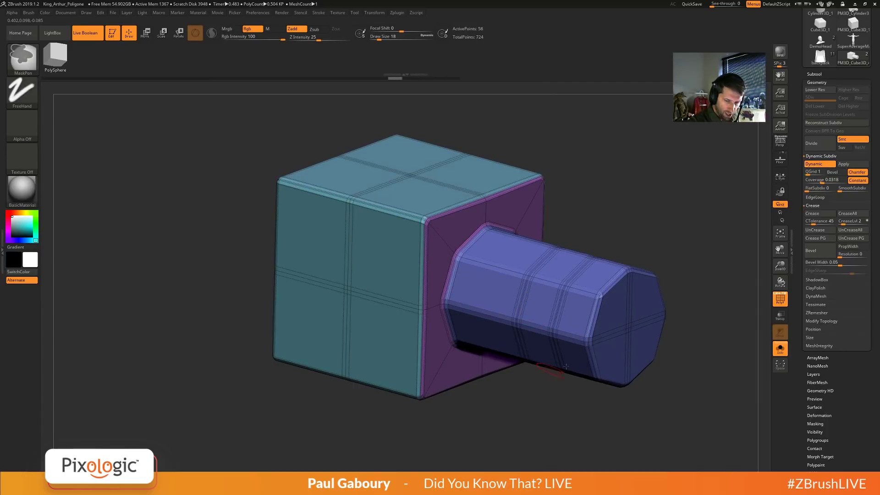
left_click(807, 172)
left_click(844, 193)
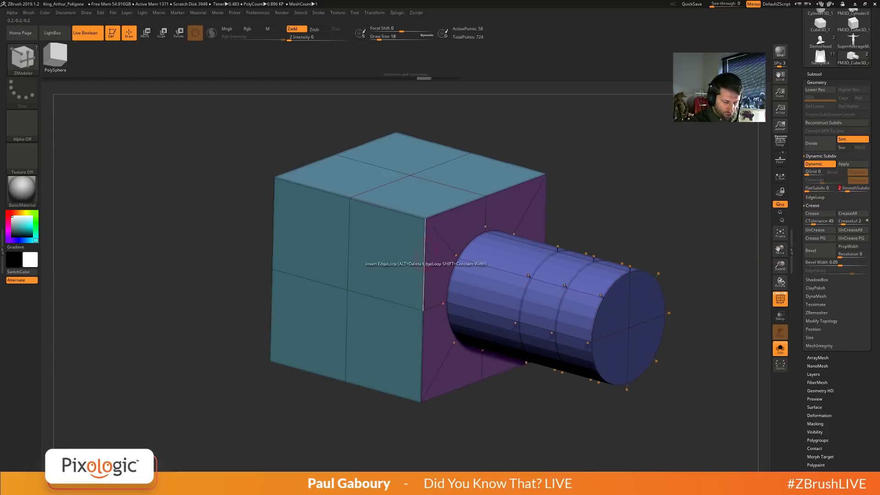
Set ZModeler's edge action to Add To Curve and add the cube's upper front edges to a curve.
key("space")
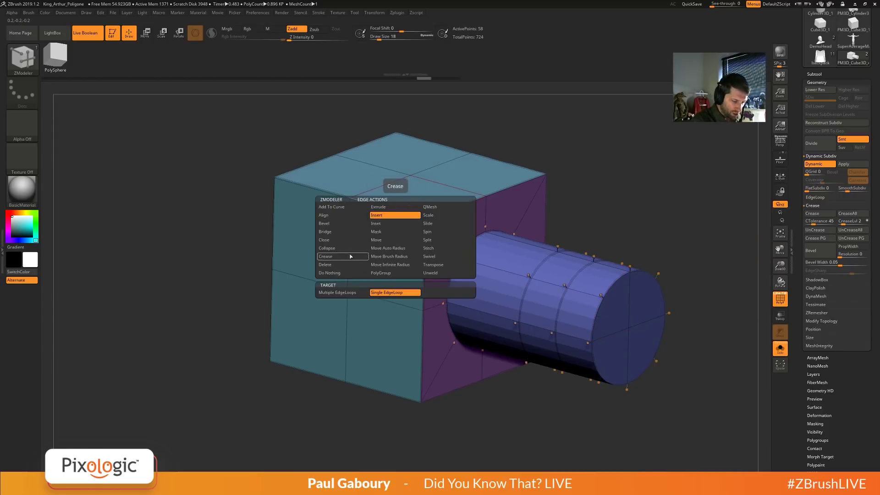
left_click(340, 224)
left_click(334, 206)
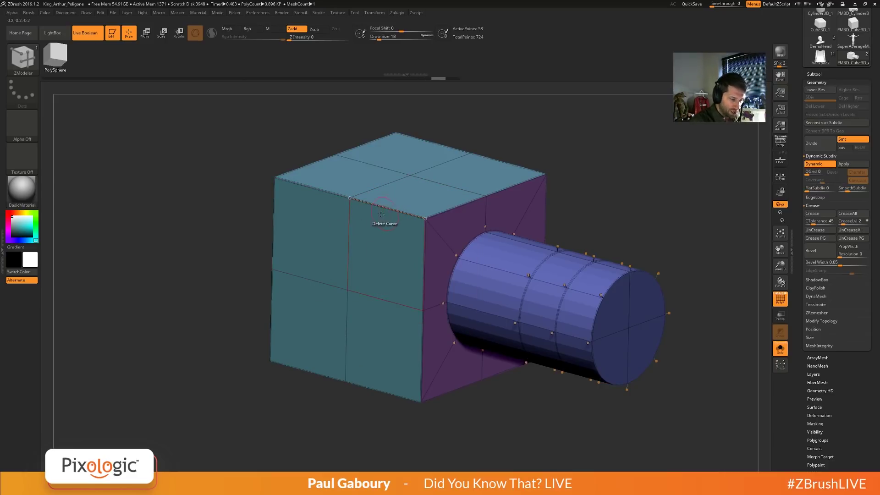
left_click(312, 188)
left_click(458, 206)
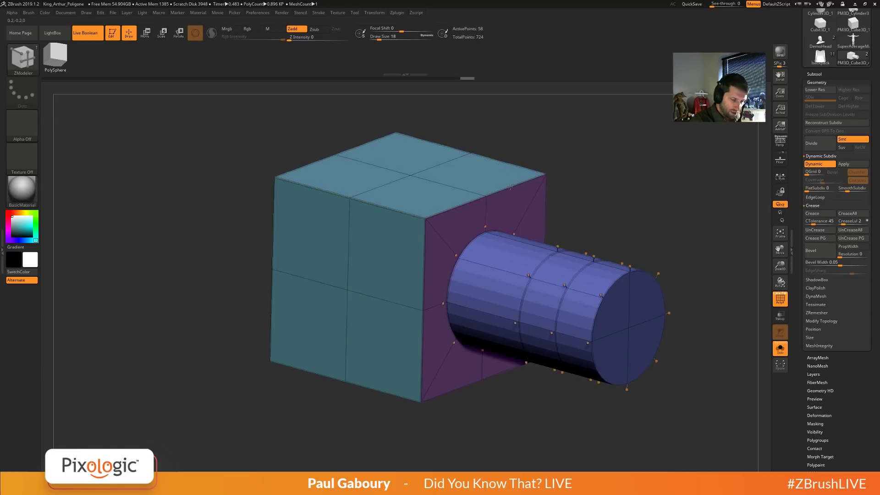
Bevel the curve along the cube's upper front edges with ZModeler's curve action, check it without Dynamic Subdiv, and undo it.
key("space")
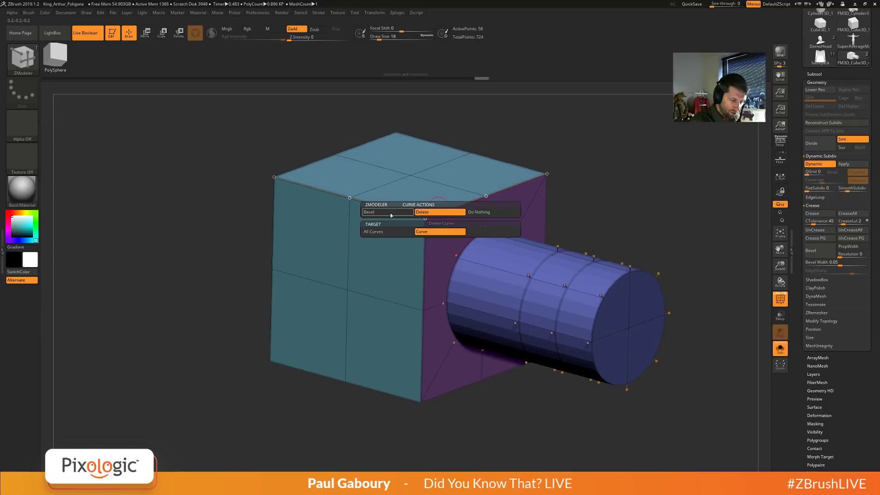
left_click(455, 210)
left_click_drag(455, 210, 453, 200)
key("shift+d")
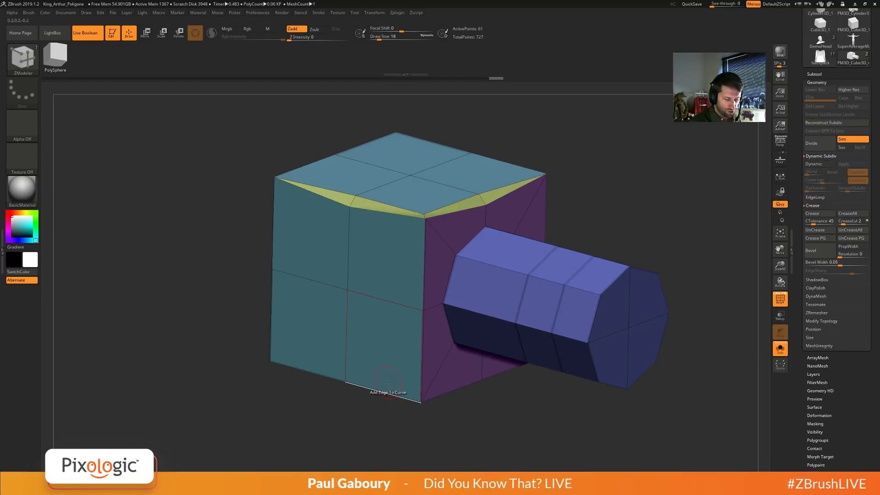
key("d")
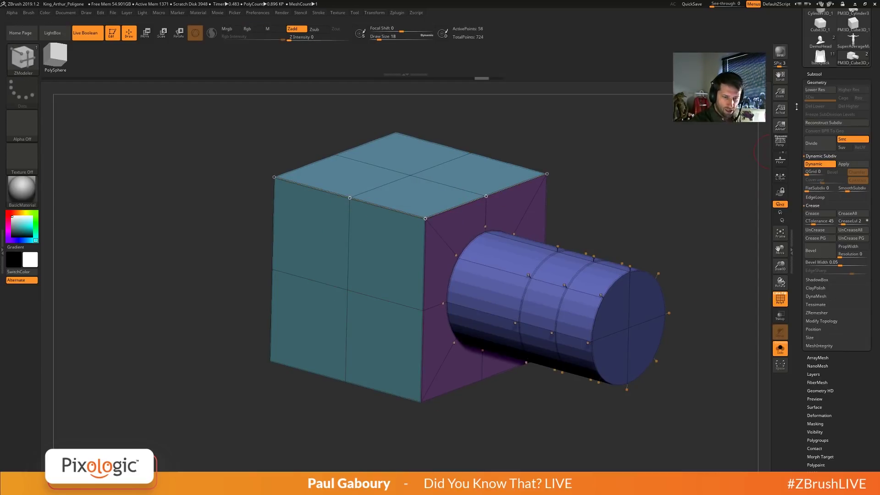
Replace the model with an initialized QCube using X Res 8, keeping Y Res and Z Res at 2.
scroll(866, 331, "down", 10)
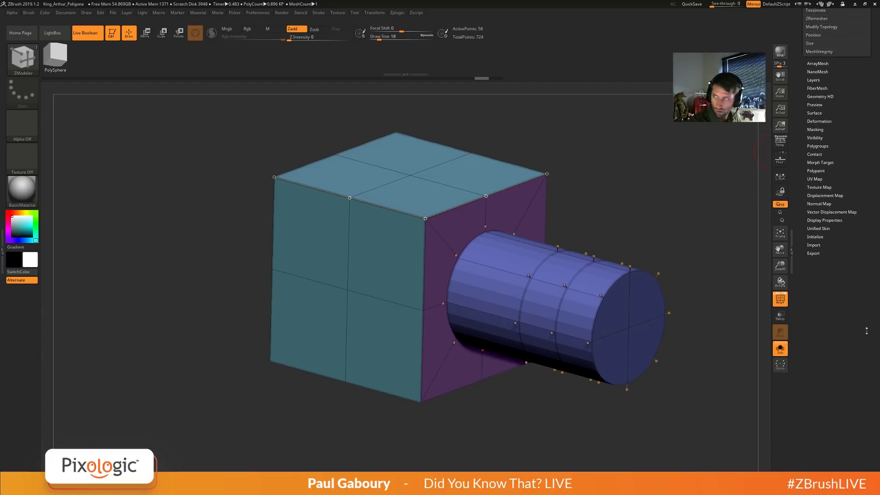
key("shift")
left_click(822, 237)
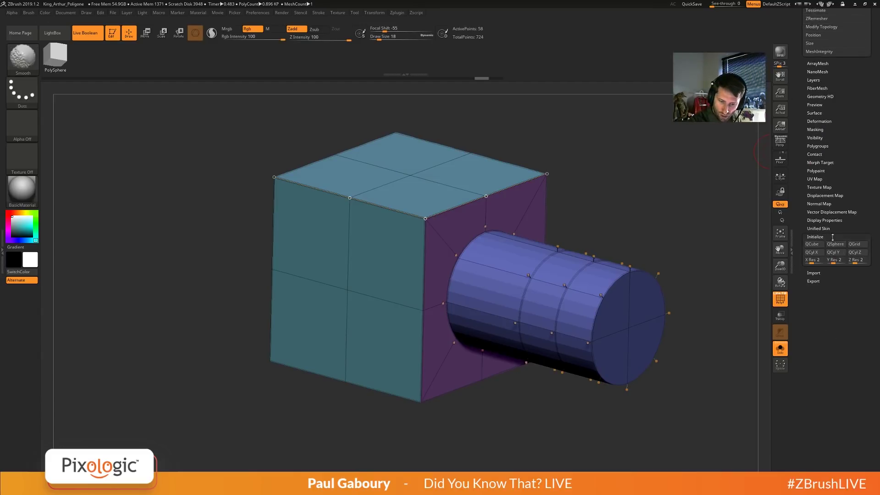
left_click(814, 260)
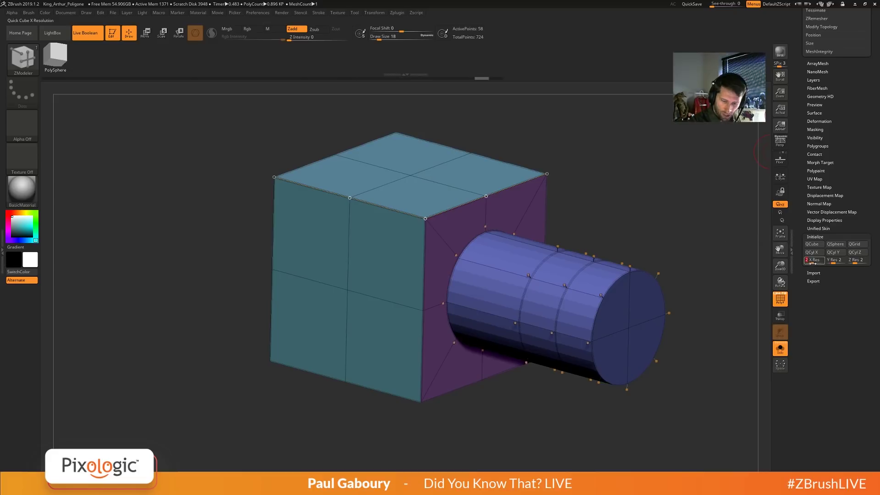
type("8")
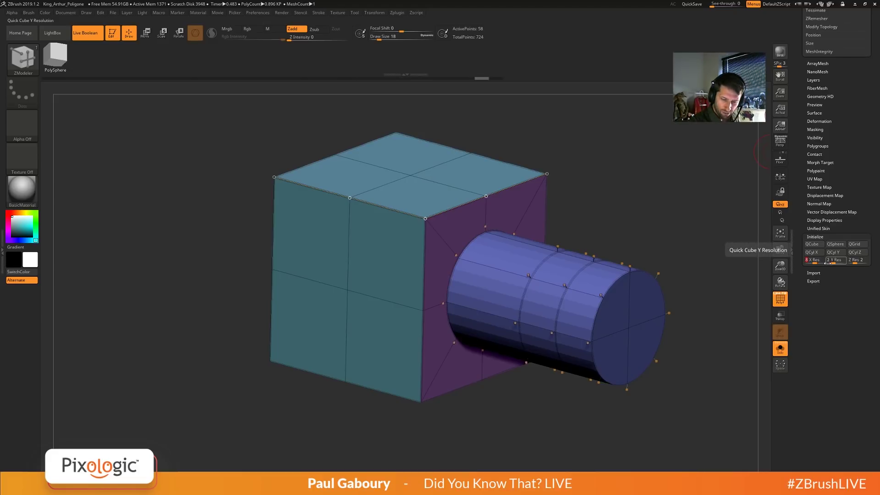
key("Return")
mouse_move(619, 326)
left_mouse_down()
mouse_move(499, 346)
mouse_move(619, 372)
left_mouse_up()
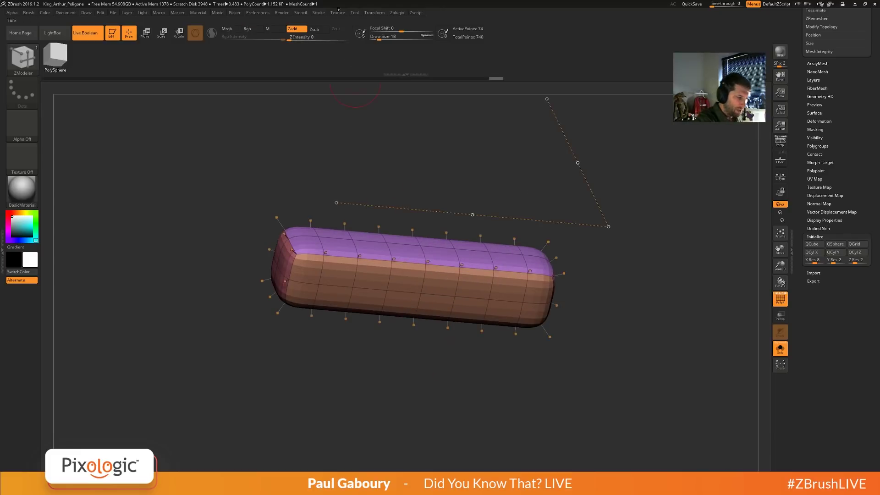
Delete the leftover curve and add a run of edges along the box's long side to a new curve.
left_click(320, 14)
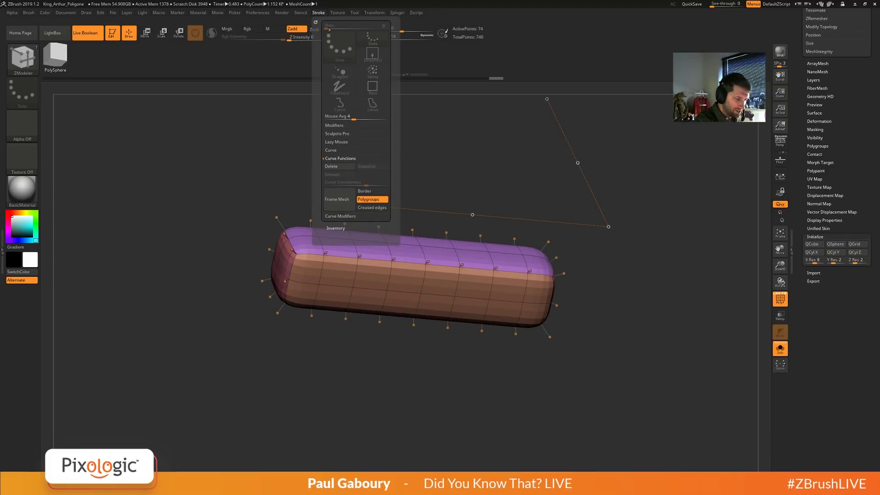
left_click(337, 166)
mouse_move(376, 353)
left_mouse_down()
mouse_move(415, 369)
mouse_move(418, 362)
left_mouse_up()
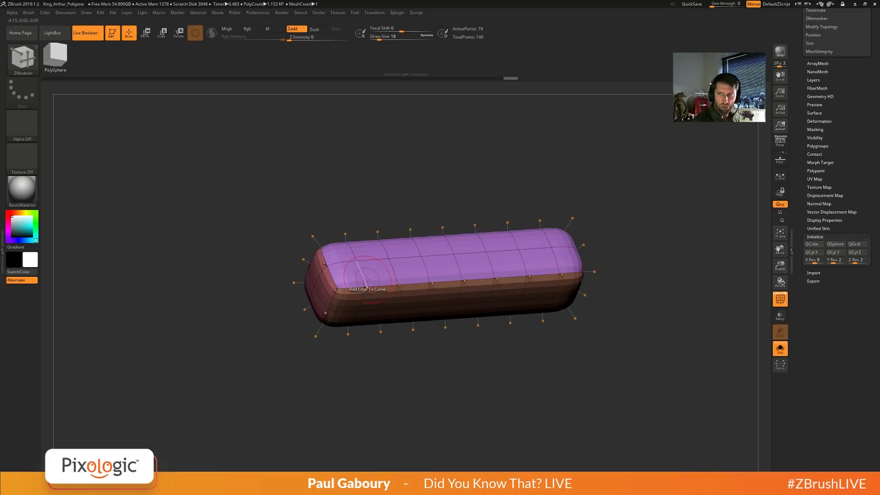
left_click_drag(367, 279, 376, 363)
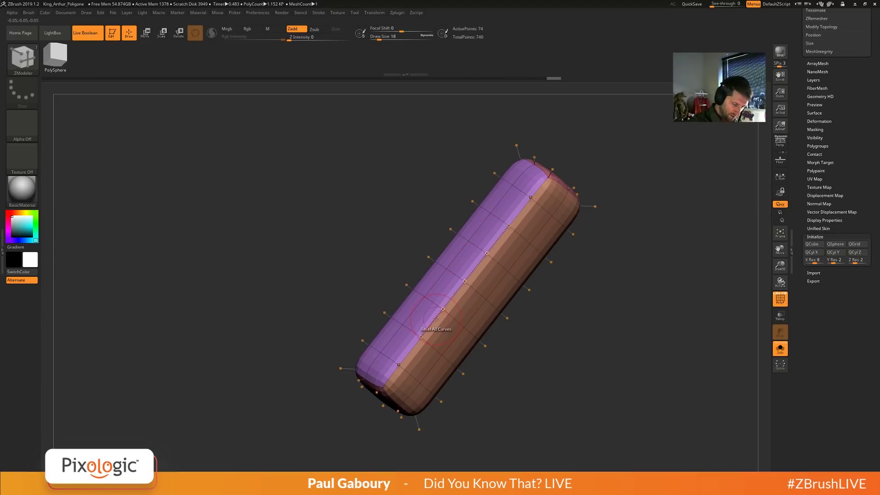
Bevel the new curve along the box's long edge with ZModeler's curve Bevel action.
key("space")
key("space")
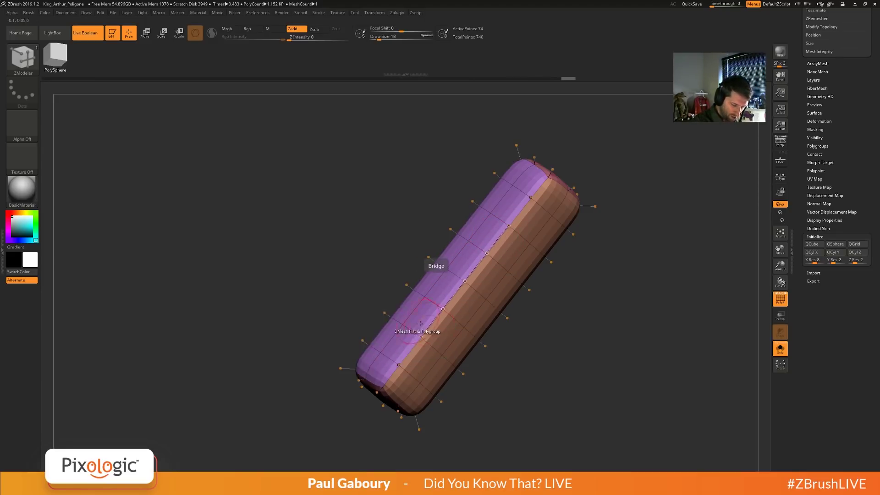
key("space")
left_click(375, 322)
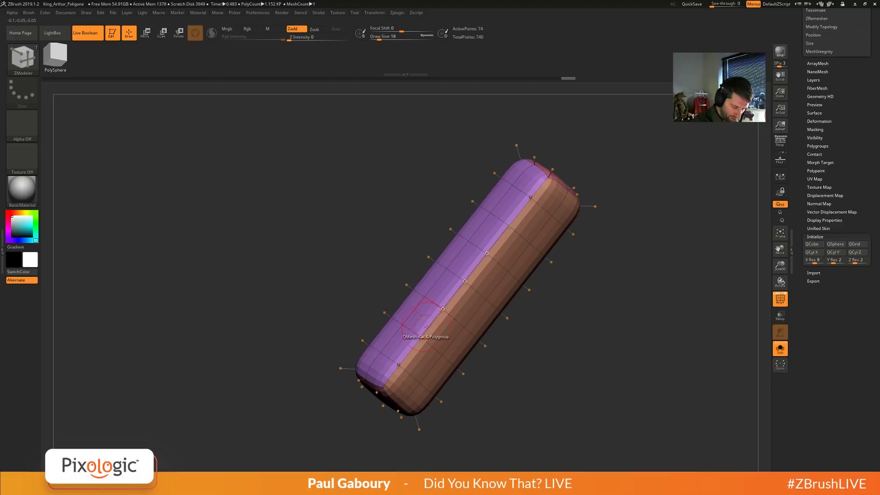
left_click_drag(442, 308, 438, 310)
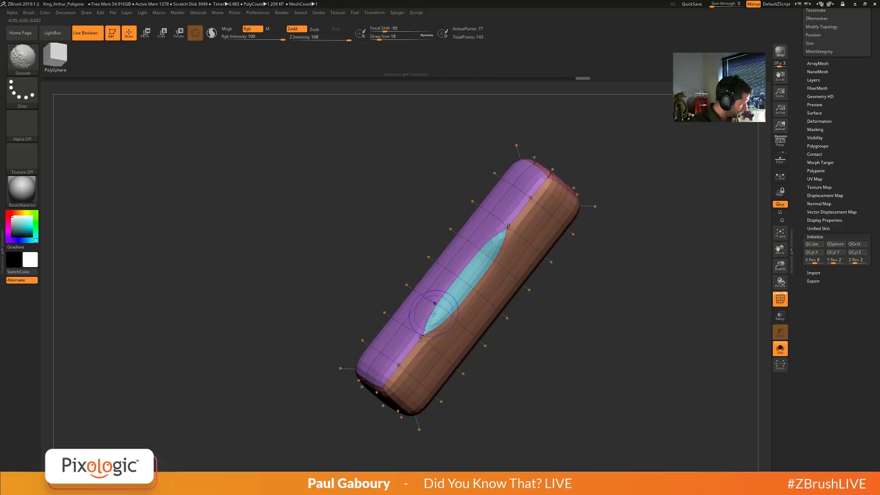
Turn off Dynamic Subdiv, crease the box along its polygroup borders, and turn Dynamic Subdiv back on.
key("shift+d")
right_click_drag(421, 333, 451, 315)
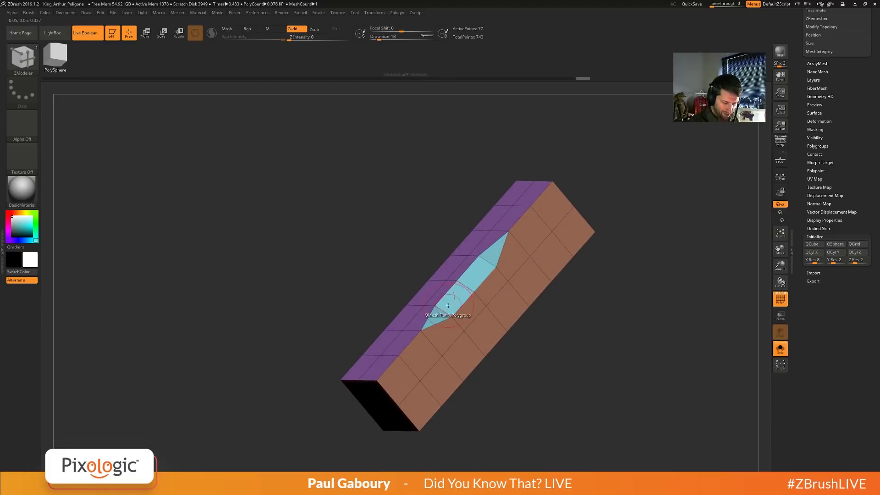
scroll(836, 164, "up", 5)
scroll(836, 164, "up", 5)
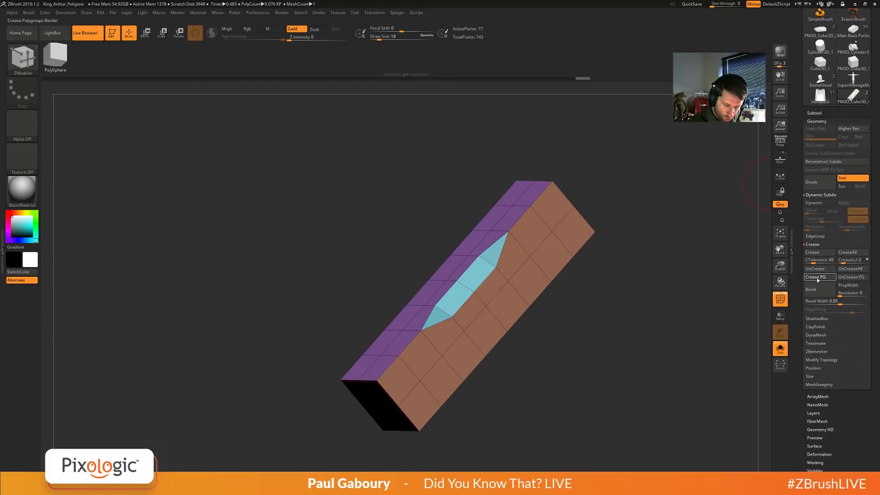
left_click(817, 280)
mouse_move(532, 308)
right_mouse_down()
mouse_move(560, 318)
mouse_move(541, 315)
right_mouse_up()
key("d")
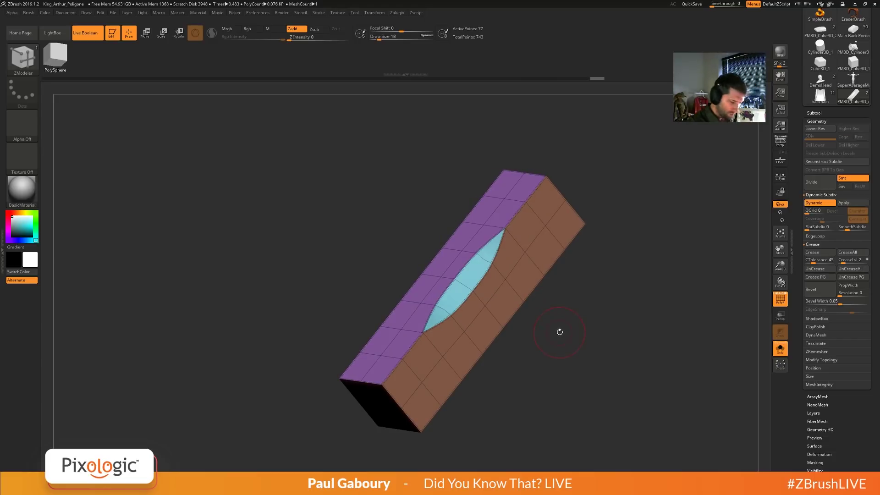
Hide the polyframe and crease the edges crossing the beveled area with ZModeler's Crease action on single edges.
key("shift+f")
mouse_move(558, 332)
right_mouse_down()
mouse_move(550, 328)
mouse_move(558, 336)
right_mouse_up()
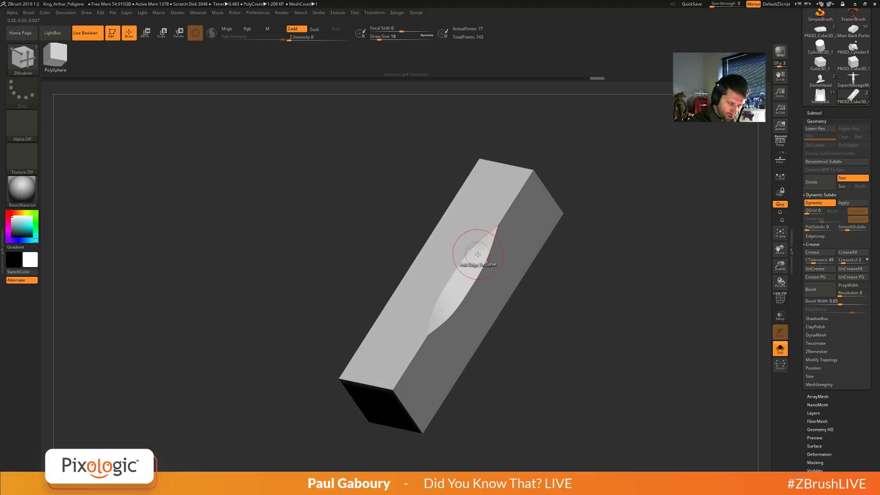
key("space")
left_click(424, 302)
left_click(432, 338)
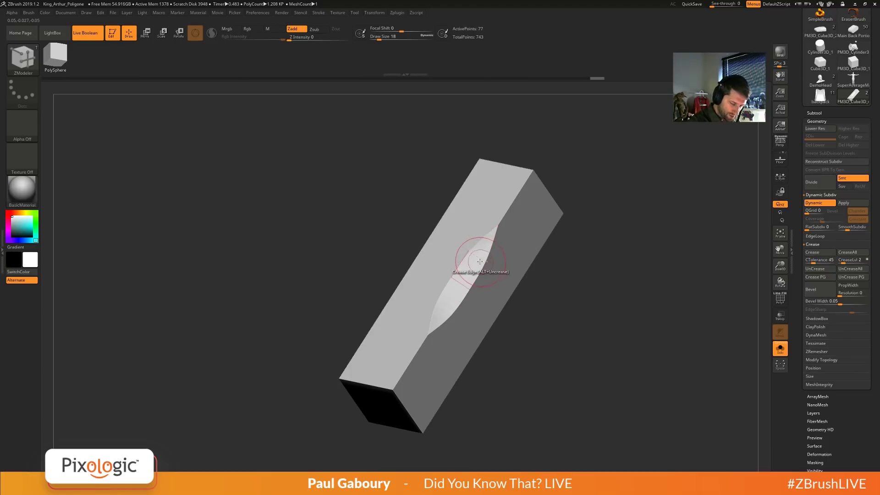
left_click(470, 263)
left_click(443, 312)
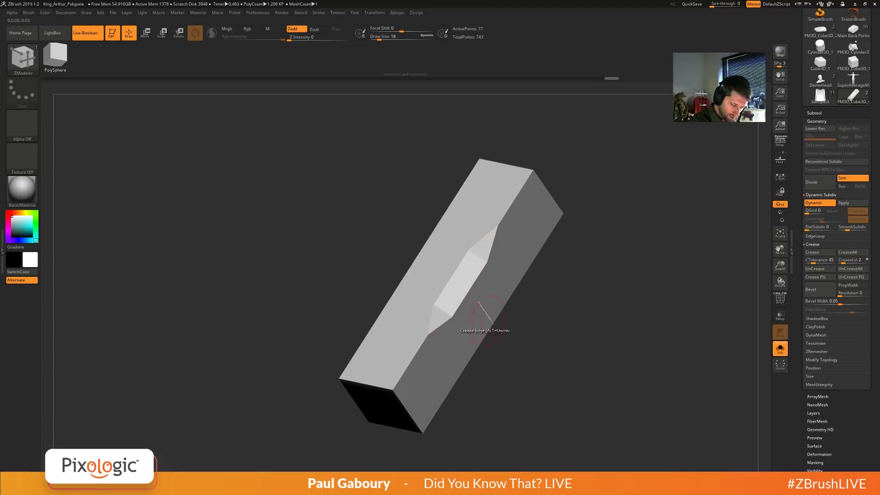
left_click(485, 321)
left_click_drag(565, 346, 573, 353)
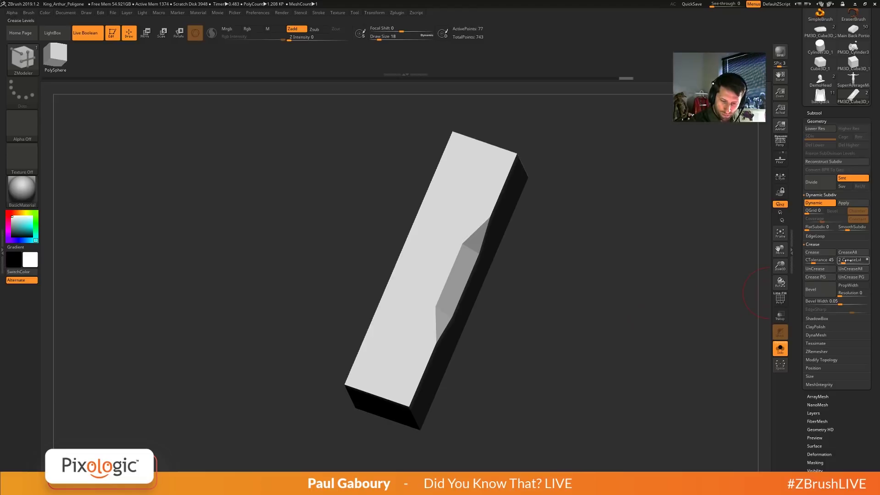
Set SmoothSubdiv to 4, compare the box at crease level 3, and return the crease level to 2.
left_click(853, 228)
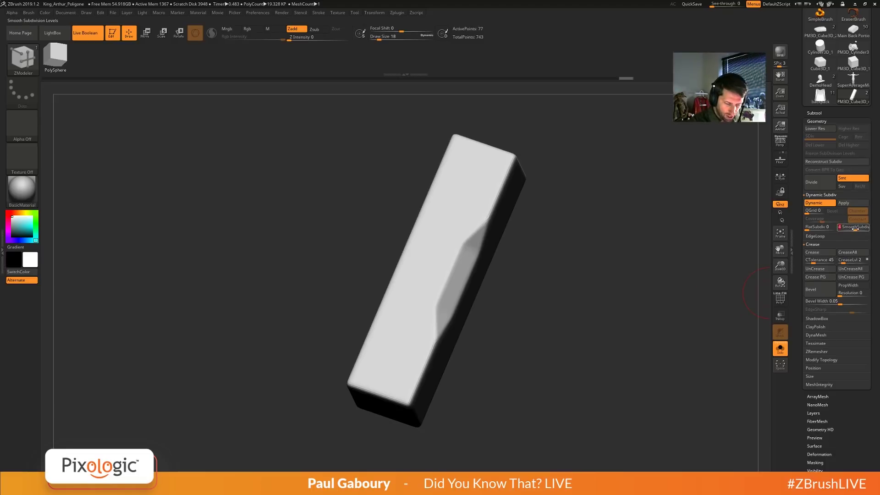
mouse_move(667, 316)
left_mouse_down("alt")
mouse_move(539, 330)
mouse_move(539, 363)
mouse_move(509, 316)
left_mouse_up("alt")
key("space")
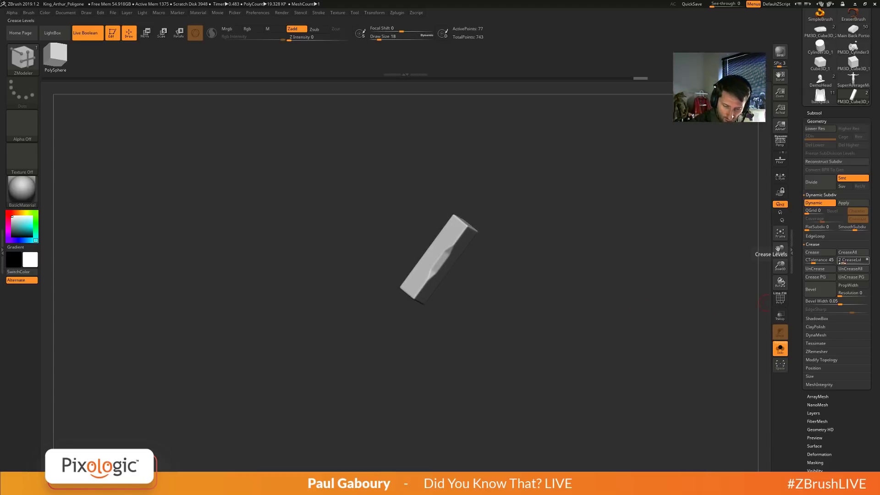
left_click_drag(842, 263, 846, 262)
left_click_drag(564, 281, 551, 309)
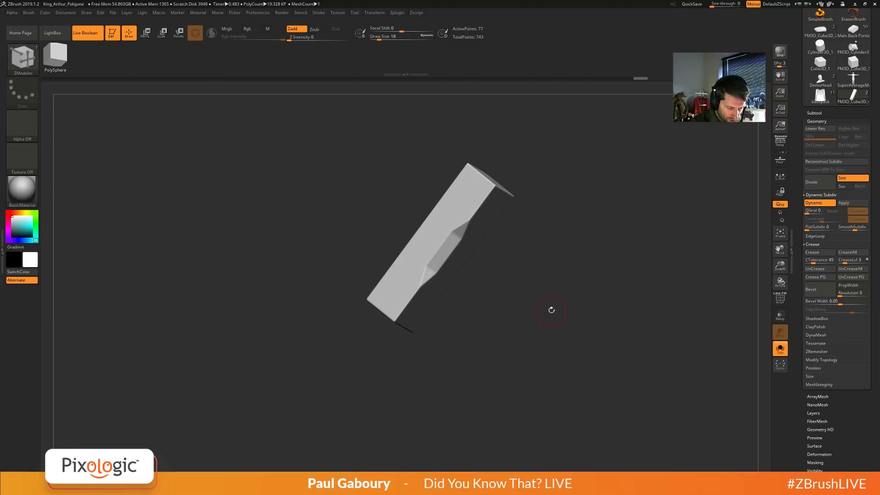
left_click_drag(845, 262, 842, 263)
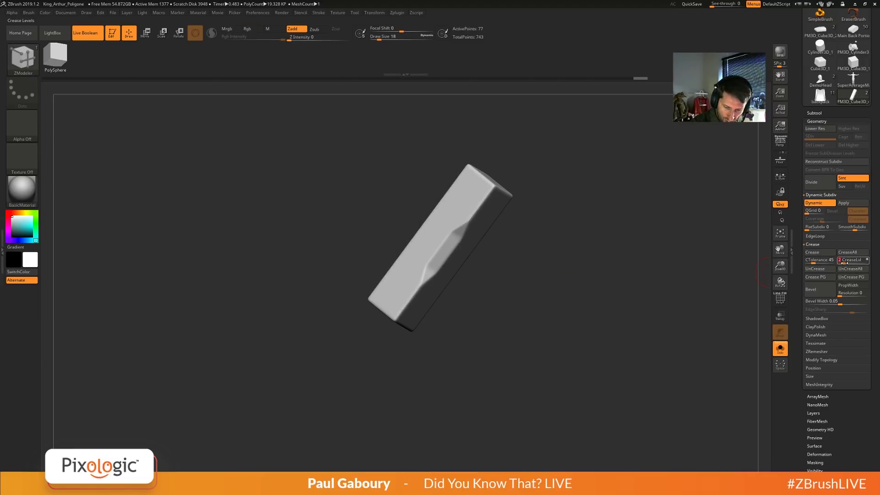
mouse_move(580, 304)
left_mouse_down()
mouse_move(577, 285)
mouse_move(593, 277)
mouse_move(595, 293)
mouse_move(574, 288)
left_mouse_up()
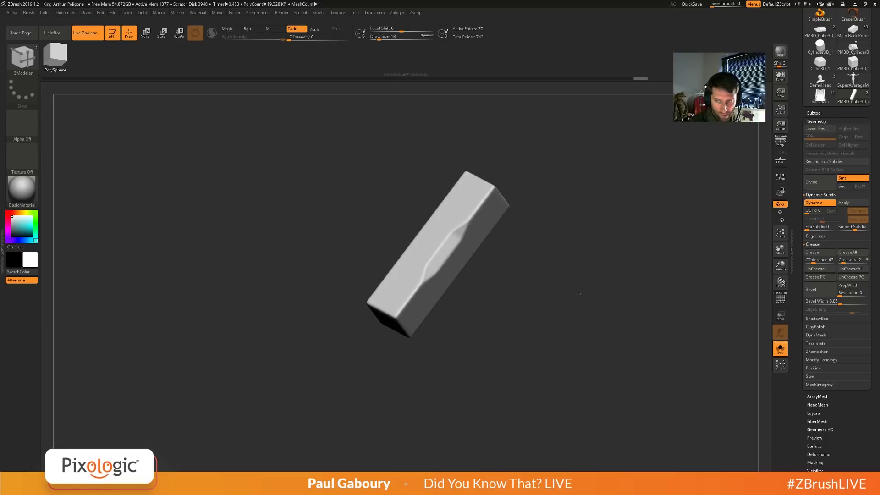
mouse_move(574, 288)
right_mouse_down("ctrl")
mouse_move(585, 326)
mouse_move(573, 304)
right_mouse_up("ctrl")
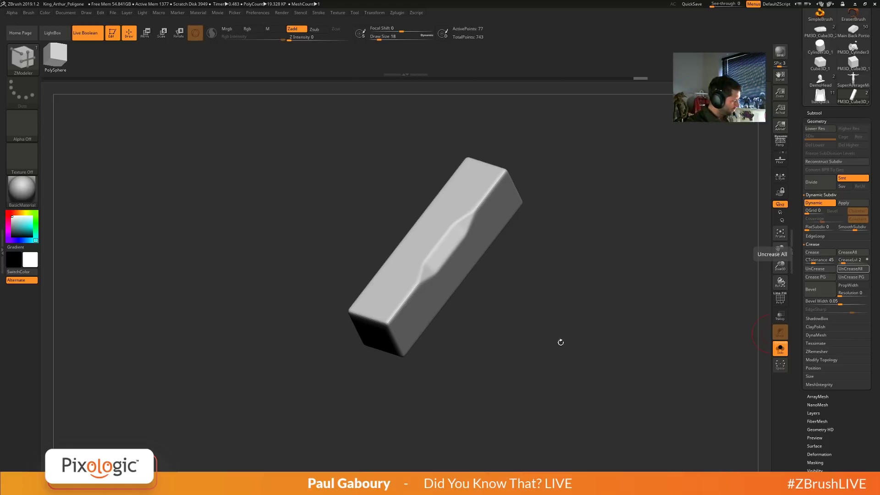
Show the polyframe and turn off Dynamic Subdiv, viewing the box's flat long side.
key("shift+f")
left_click_drag(554, 343, 559, 302)
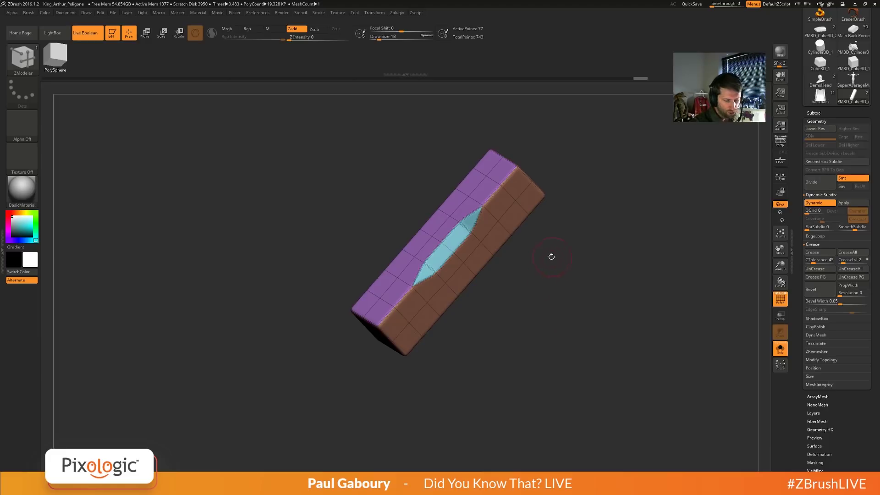
right_click_drag(538, 273, 588, 340)
right_click_drag(588, 340, 589, 373, "ctrl")
key("shift+d")
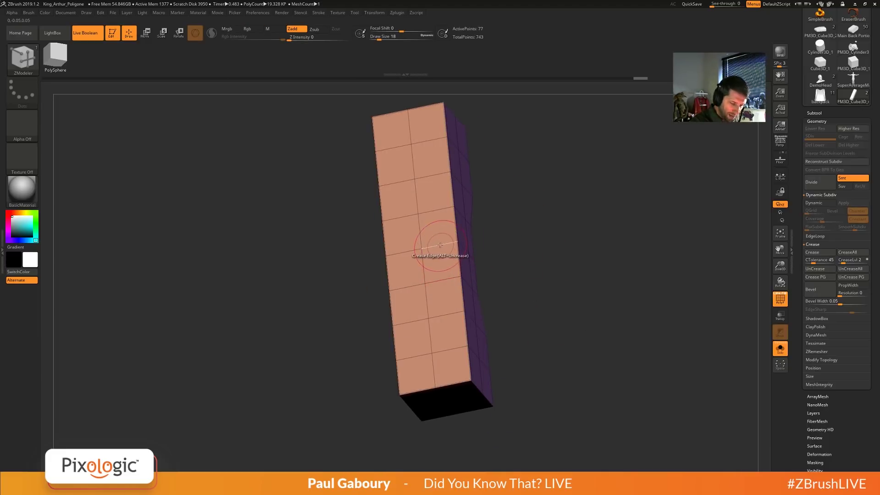
Stitch two pairs of neighbouring points on the box's long side with ZModeler's point Stitch action, merging to the end point.
key("space")
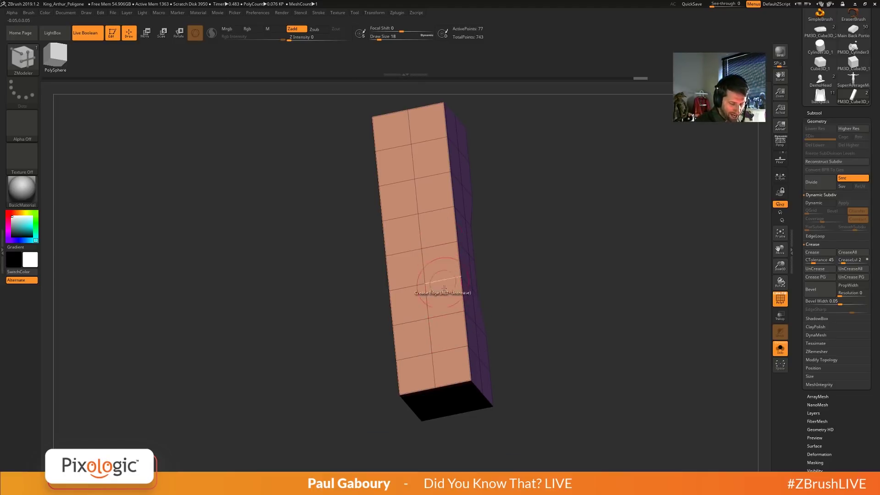
key("space")
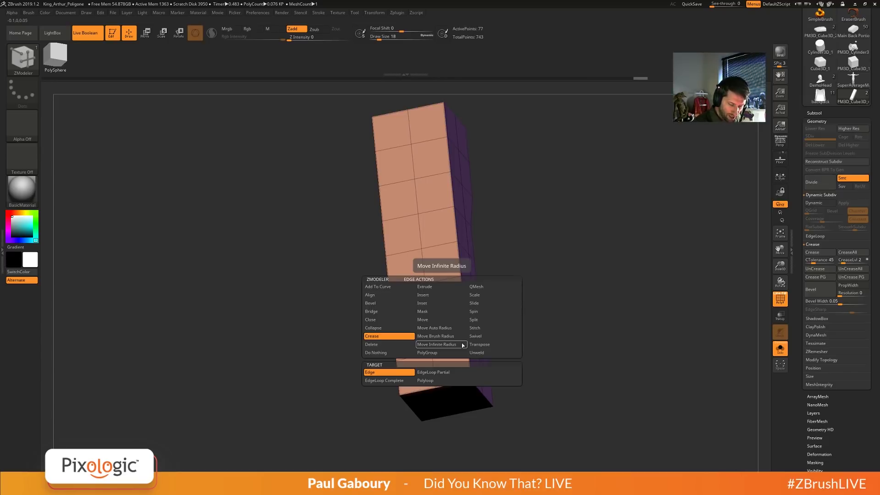
key("space")
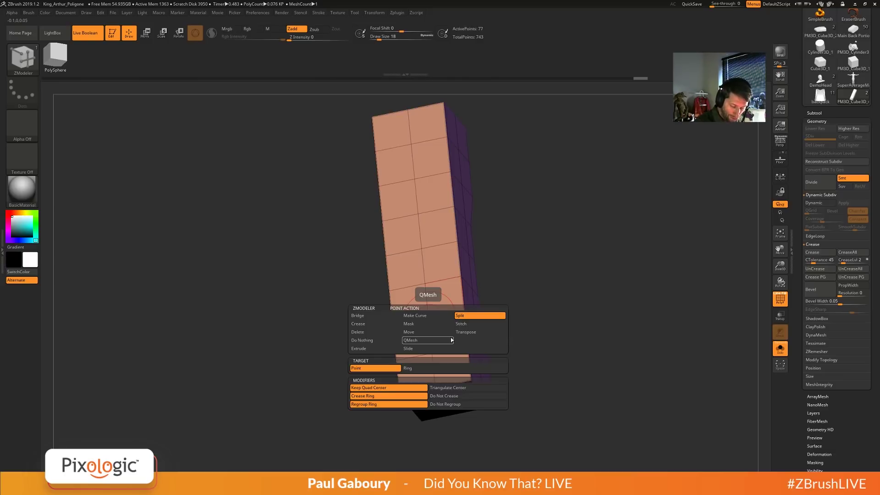
left_click(477, 324)
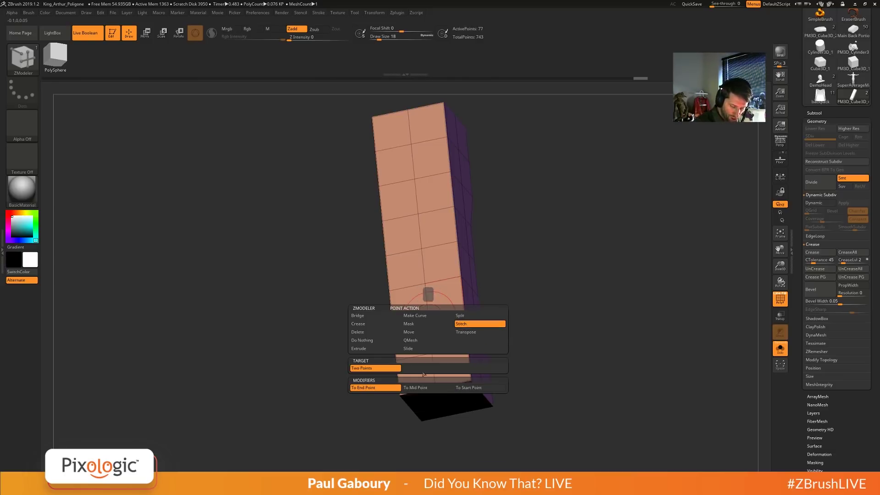
left_click(429, 318)
left_click(425, 283)
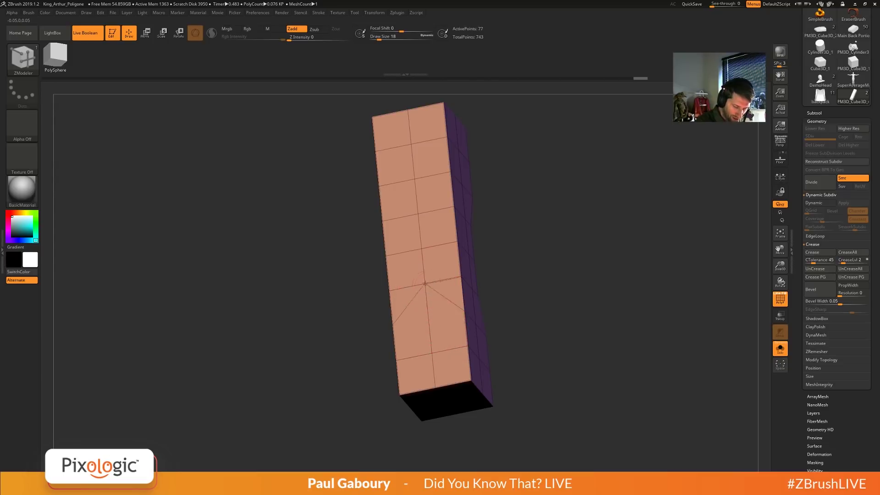
right_click_drag(436, 362, 481, 331)
left_click(466, 276)
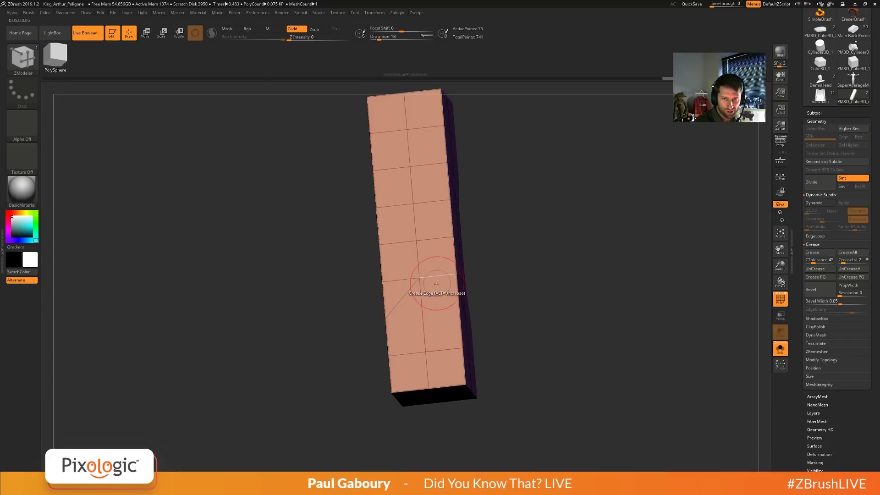
Undo the point stitches, turn Dynamic Subdiv back on, and face the box's flat long side straight on.
right_click_drag(431, 290, 443, 327, "shift")
key("ctrl")
key("d")
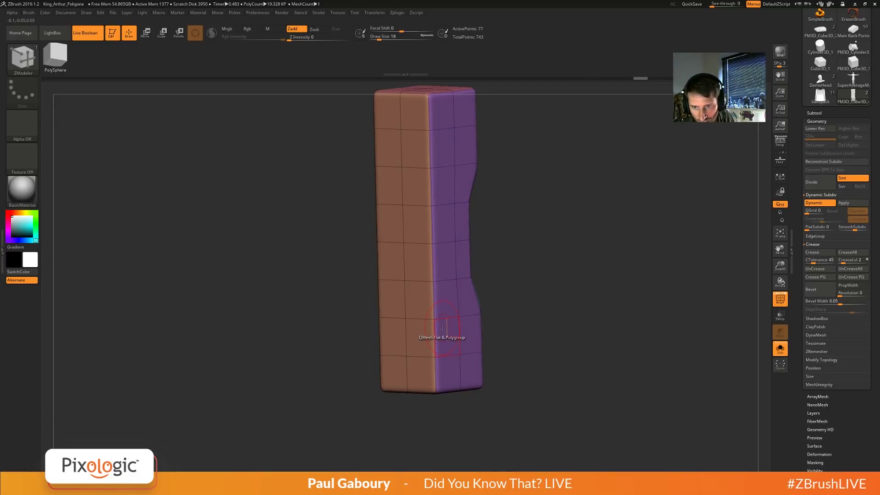
right_click_drag(442, 329, 510, 306, "shift")
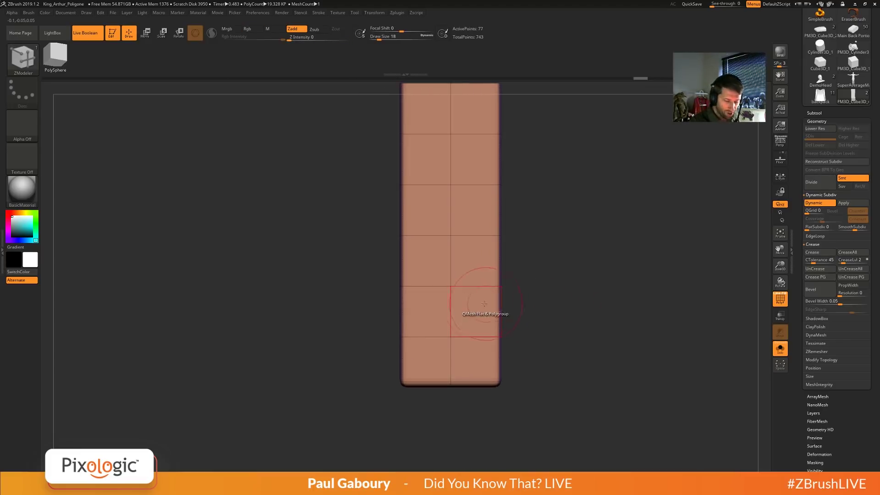
Mask everything except the centre edge near the box's lower end and rotate that edge with the Gizmo.
key("space")
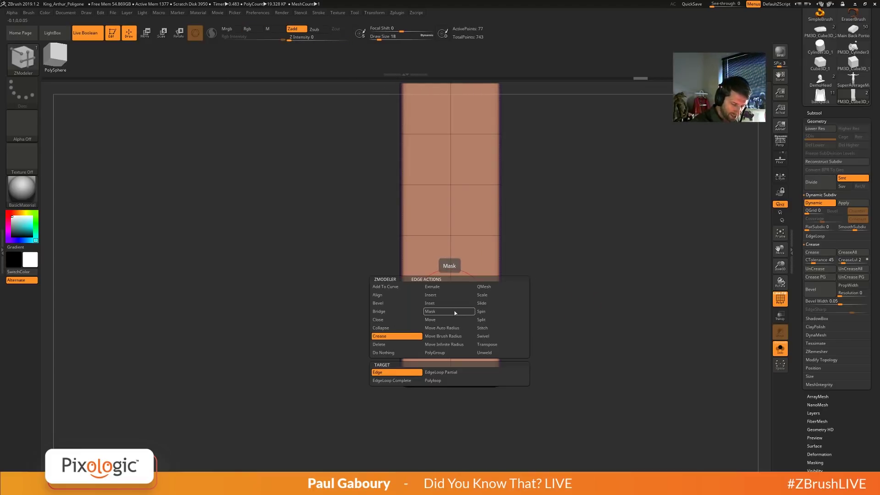
mouse_move(452, 314)
left_mouse_down("ctrl")
mouse_move(452, 373)
mouse_move(528, 367)
left_mouse_up("ctrl")
left_click(528, 366, "ctrl")
key("w")
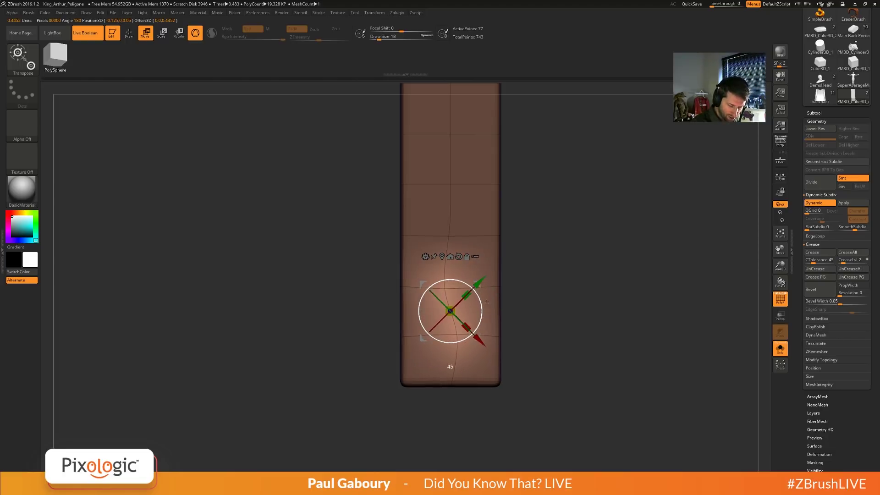
left_click_drag(490, 288, 521, 300)
key("shift+d")
key("shift+d")
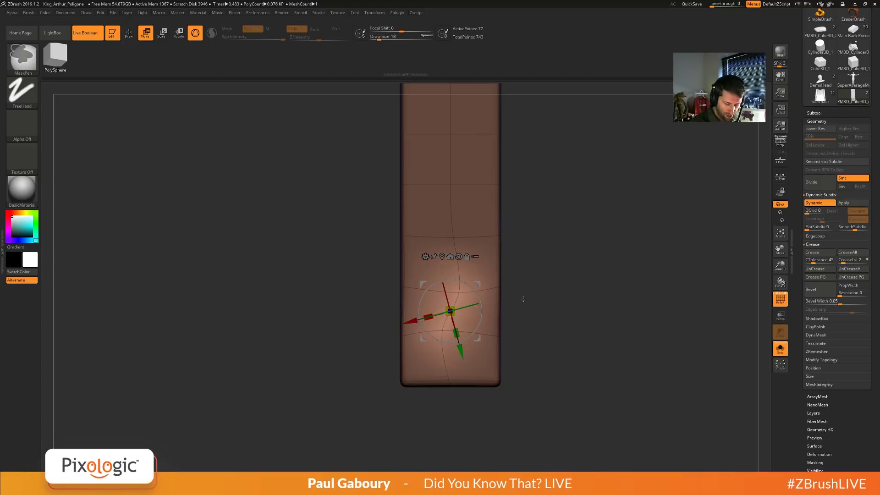
Clear the rotation and mask, spin the centre edge near the lower end with ZModeler's Spin action, and undo the spin.
key("b")
key("z")
key("m")
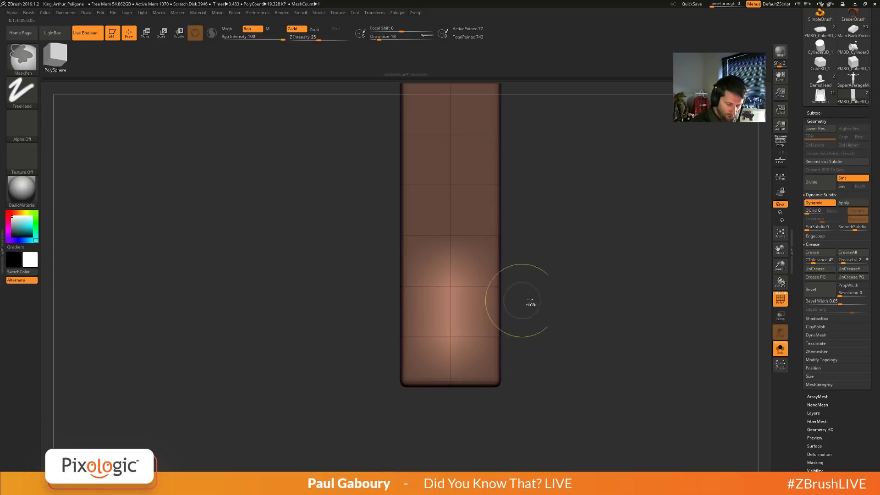
key("space")
left_click(503, 303)
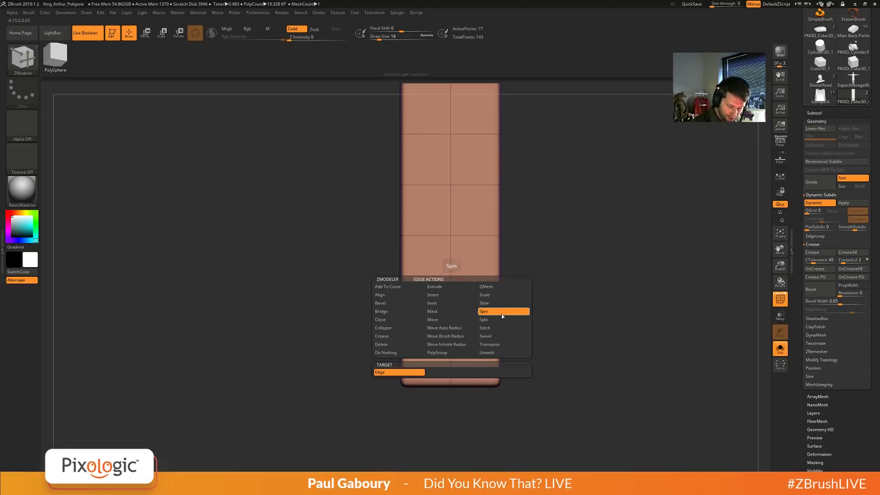
left_click_drag(451, 321, 479, 318)
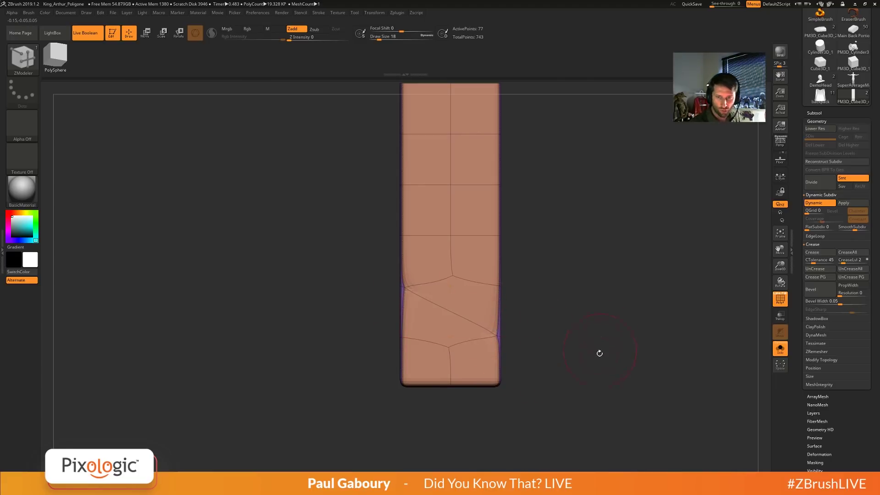
key("ctrl+z")
key("space")
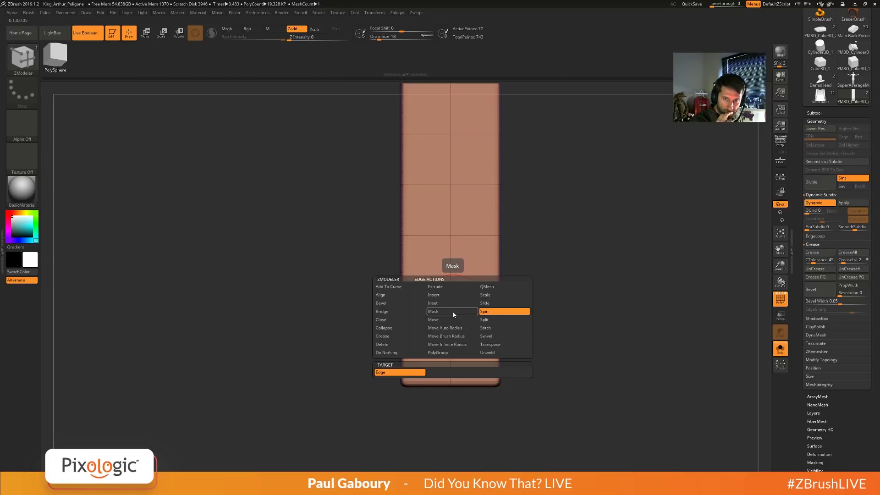
Switch to the UMesh_Skin_ZSphere_2 tool, frame the model, and show its subtool folders from Under Arm Weapon down to Torso.
right_click_drag(579, 325, 552, 276, "ctrl")
right_click_drag(552, 276, 506, 306, "alt")
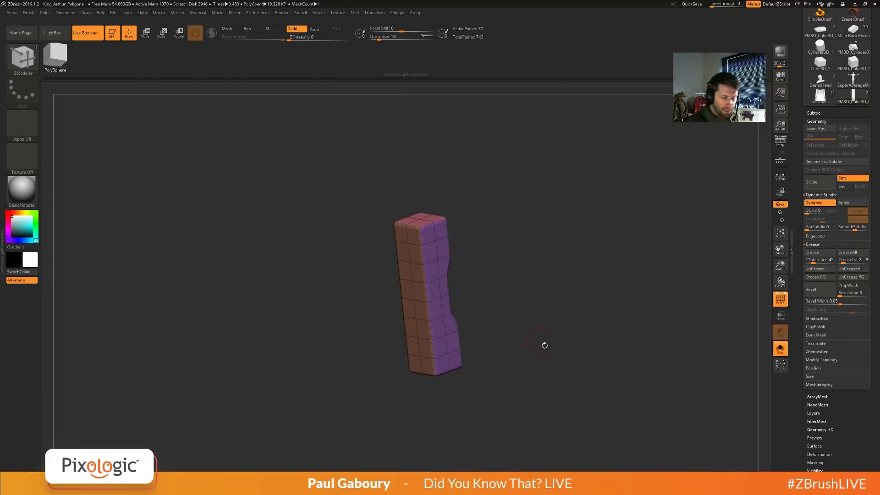
scroll(873, 147, "up", 3)
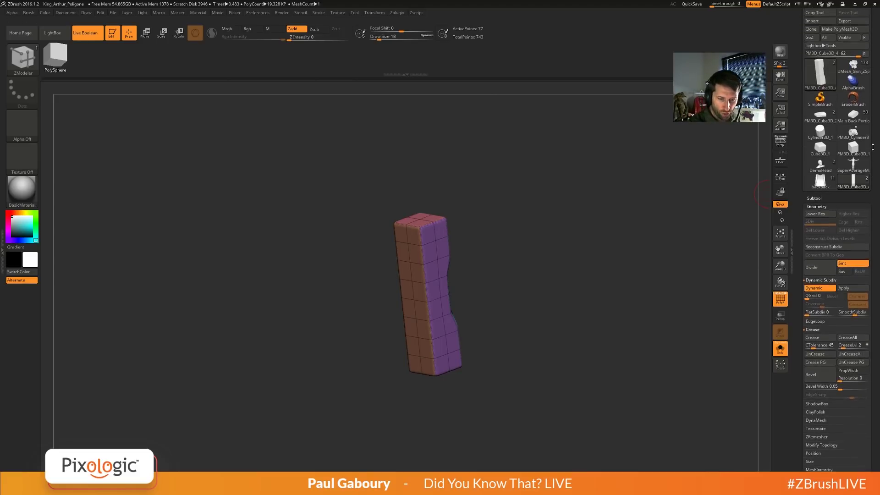
scroll(872, 147, "up", 1)
left_click(852, 94)
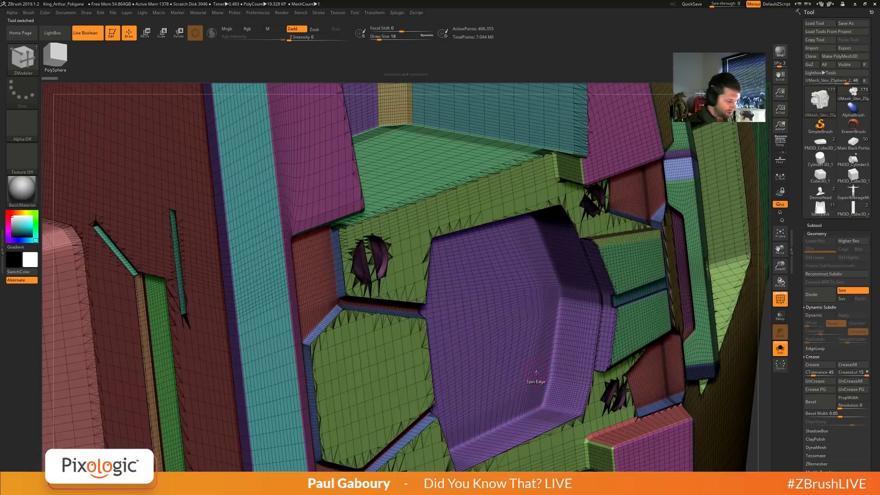
key("f")
right_click_drag(536, 373, 540, 318, "ctrl")
left_click(814, 225)
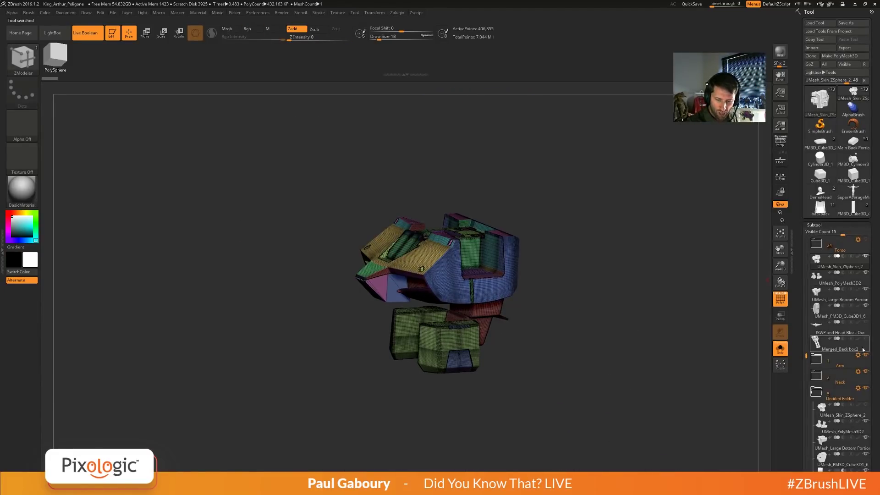
left_click_drag(806, 355, 807, 266)
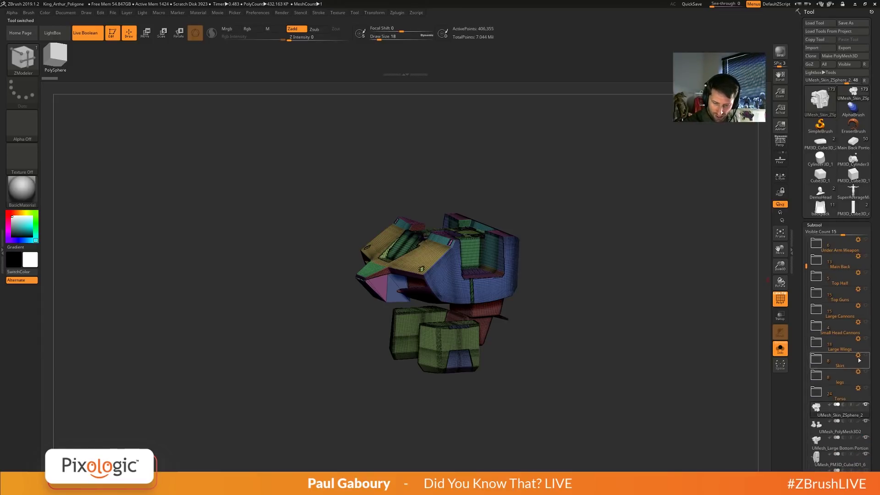
Expand the Large Cannons folder, select Large Cannon Subs, turn off Solo and PolyFrame to show the surrounding parts, and collapse the folder.
left_click(826, 316)
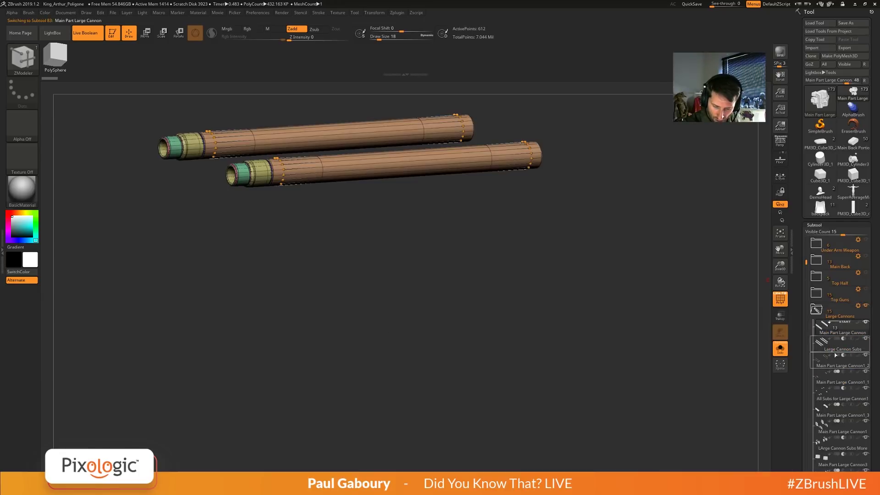
left_click(835, 353)
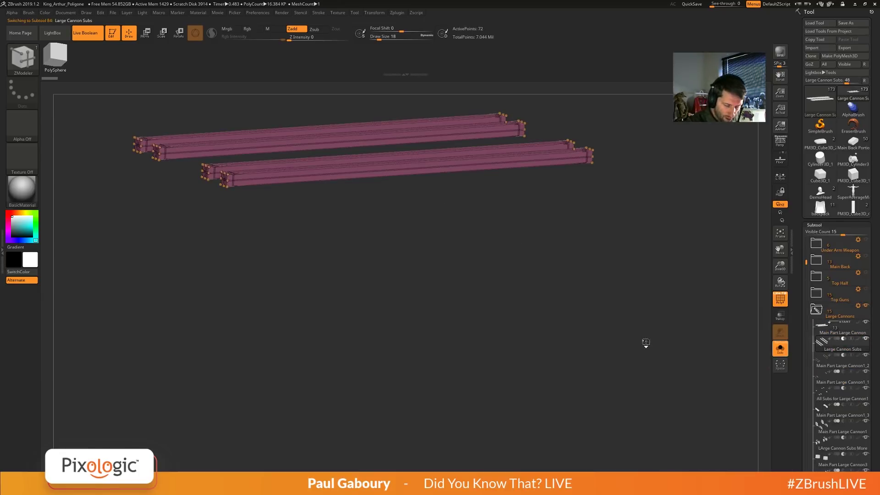
key("alt+s")
right_click_drag(603, 361, 585, 329, "ctrl")
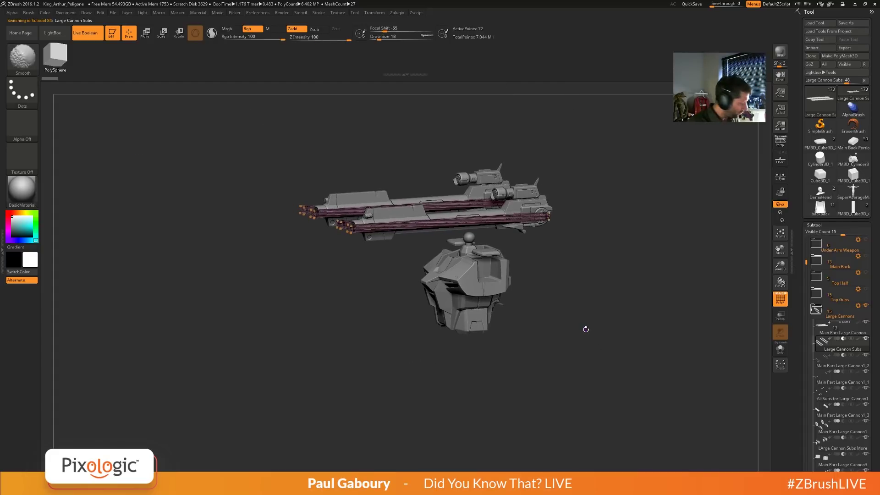
key("shift+f")
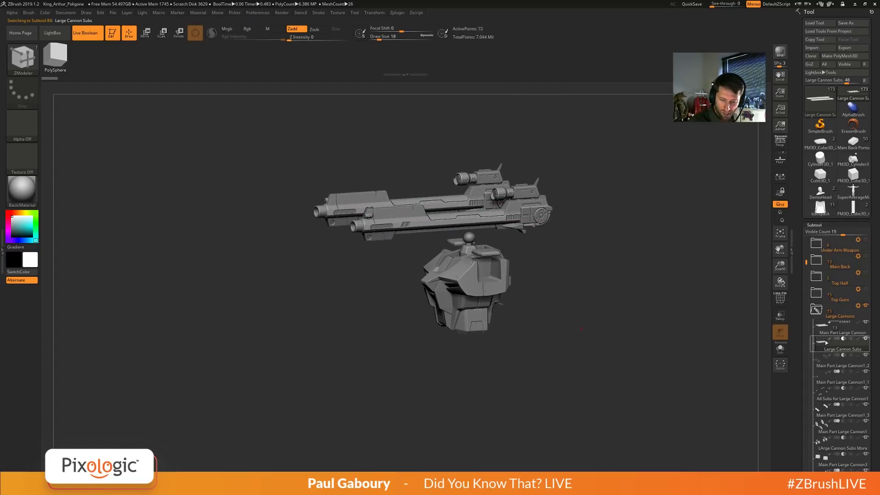
left_click(834, 312)
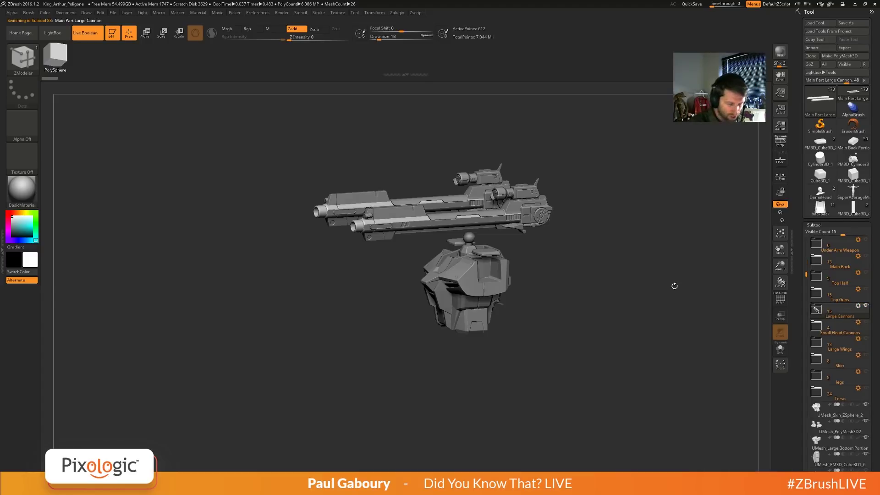
Copy the Large Cannons folder with SubTool Master's Folder Only option enabled, and paste it into the SuperAverageMan_low tool.
left_click(396, 13)
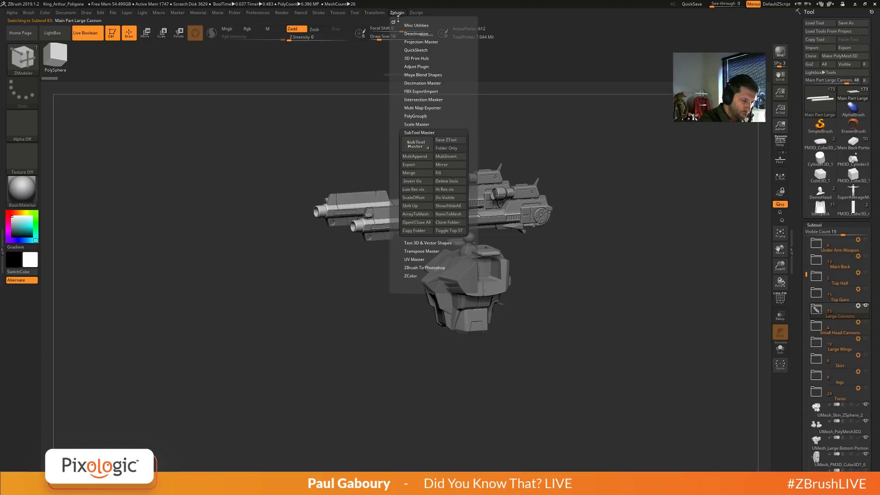
left_click(451, 148)
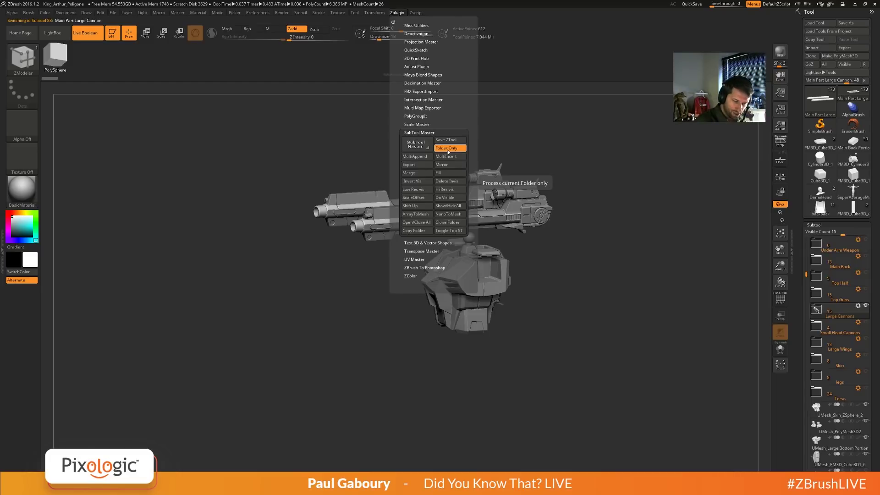
left_click(416, 230)
left_click(853, 191)
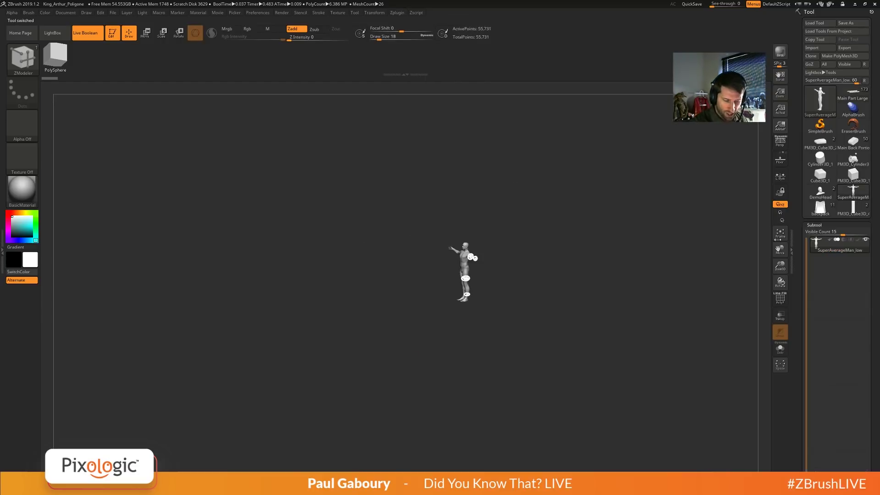
left_click(397, 13)
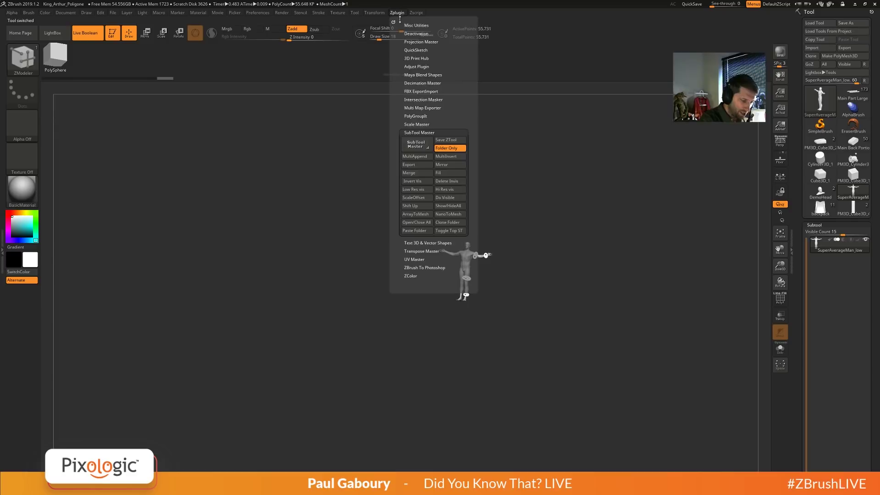
left_click(417, 231)
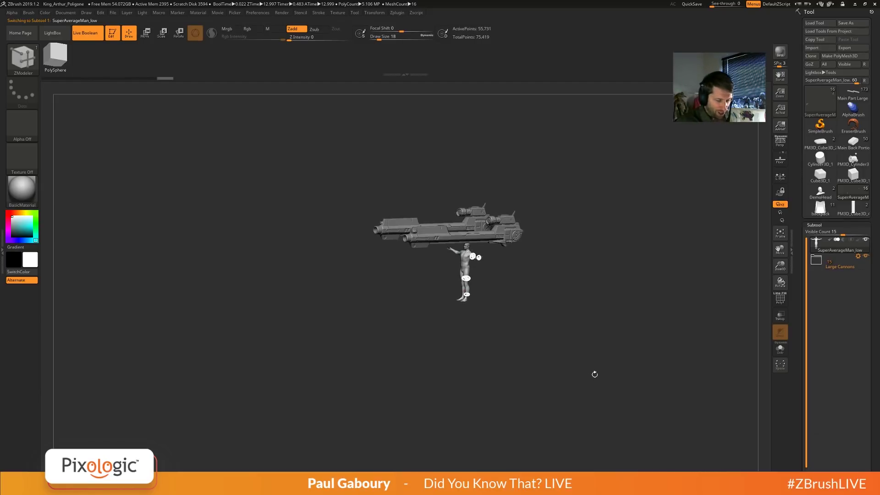
Expand the pasted Large Cannons folder, select only its cannons for transforming with the Gizmo, and lower them to the figure's arms.
left_click(321, 14)
left_click(333, 166)
mouse_move(527, 326)
left_mouse_down()
mouse_move(545, 315)
mouse_move(583, 350)
mouse_move(603, 331)
mouse_move(596, 410)
left_mouse_up()
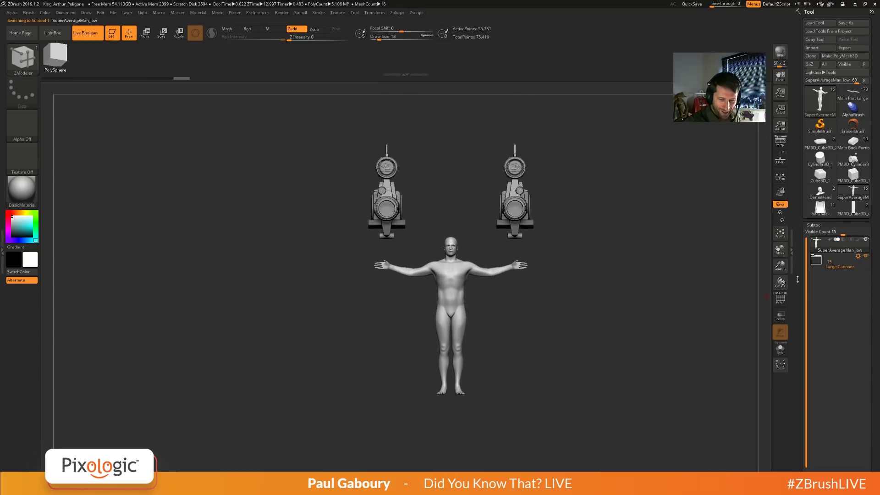
left_click(819, 265)
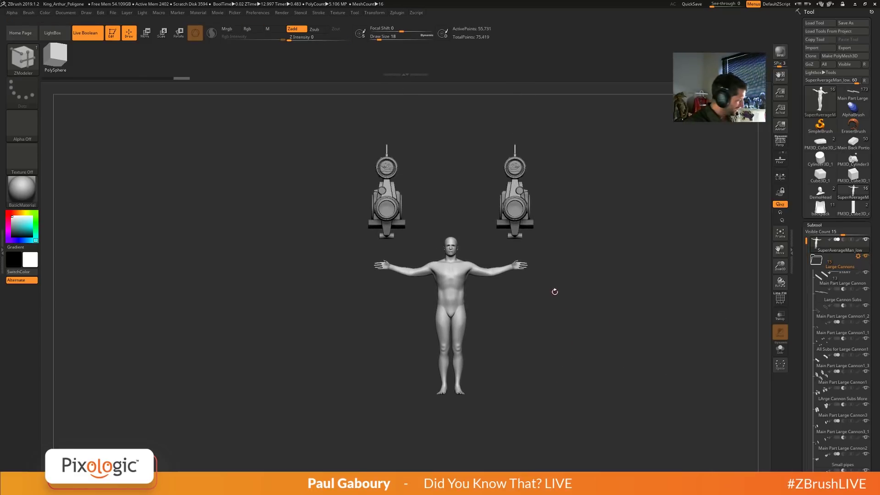
key("w")
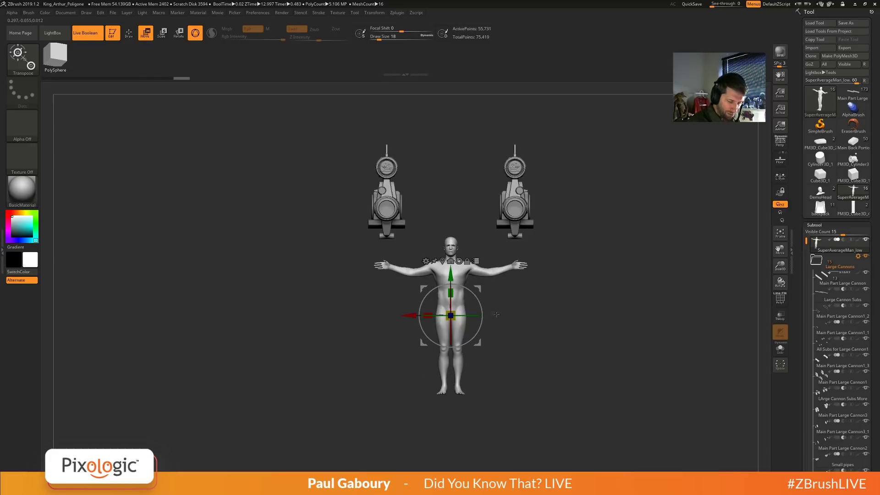
left_click(493, 306, "ctrl+shift")
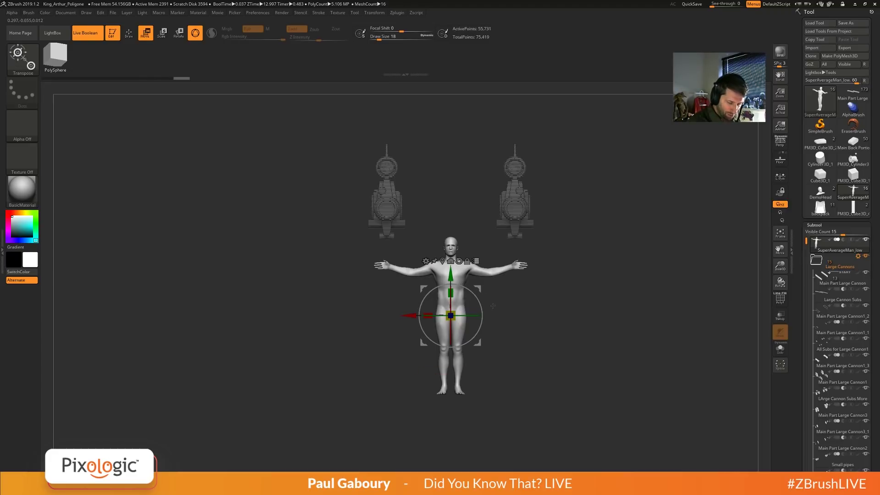
left_click(492, 306, "ctrl+shift")
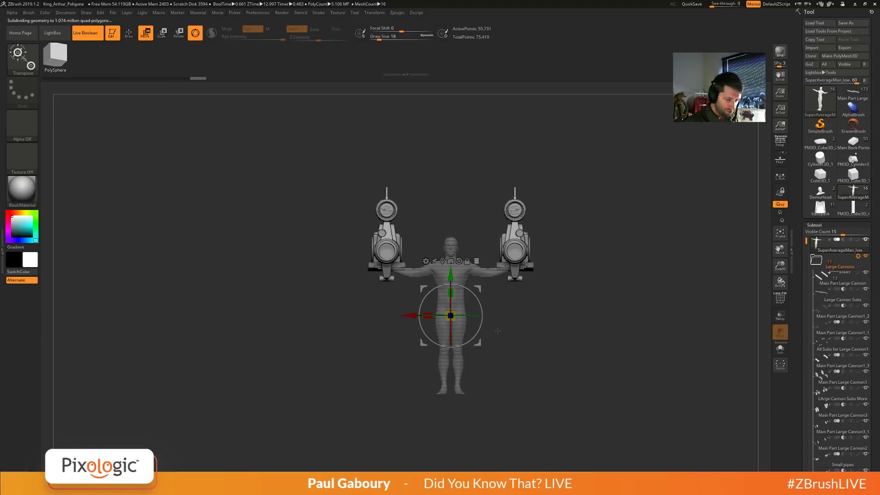
Reposition the Gizmo beside the cannons, move both cannons inward toward the head, and scale them down to shoulder-mounted size.
left_click_drag(478, 340, 550, 274, "alt")
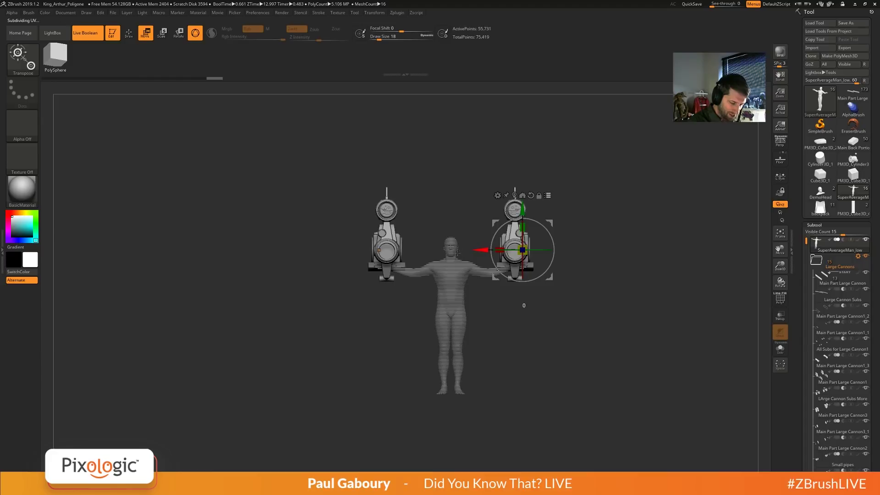
left_click_drag(476, 250, 456, 253)
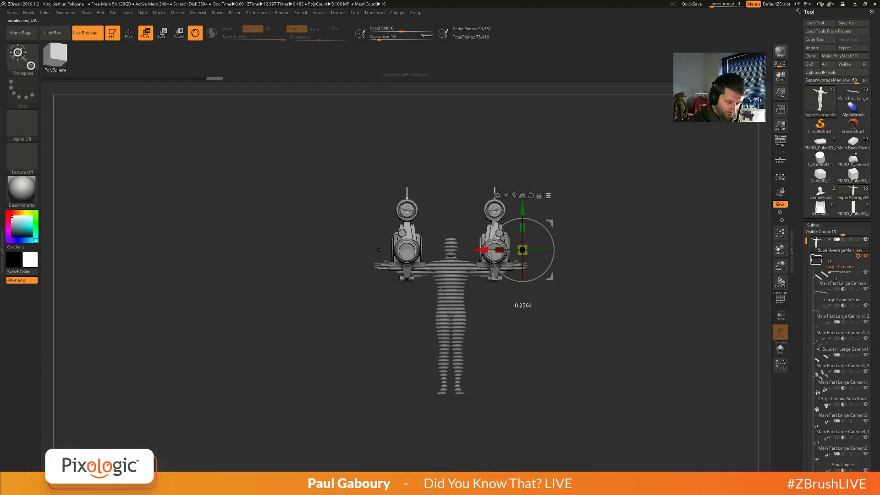
left_click_drag(448, 284, 441, 285)
left_click_drag(554, 334, 502, 342)
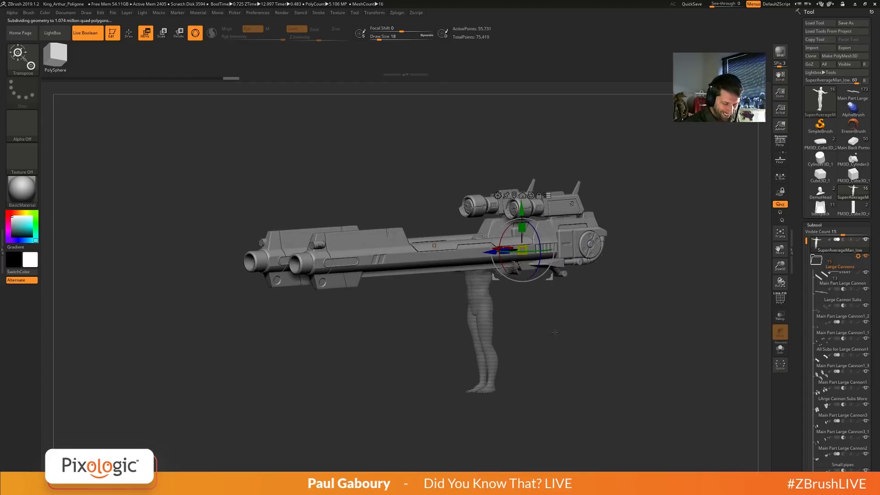
left_click_drag(523, 251, 467, 329)
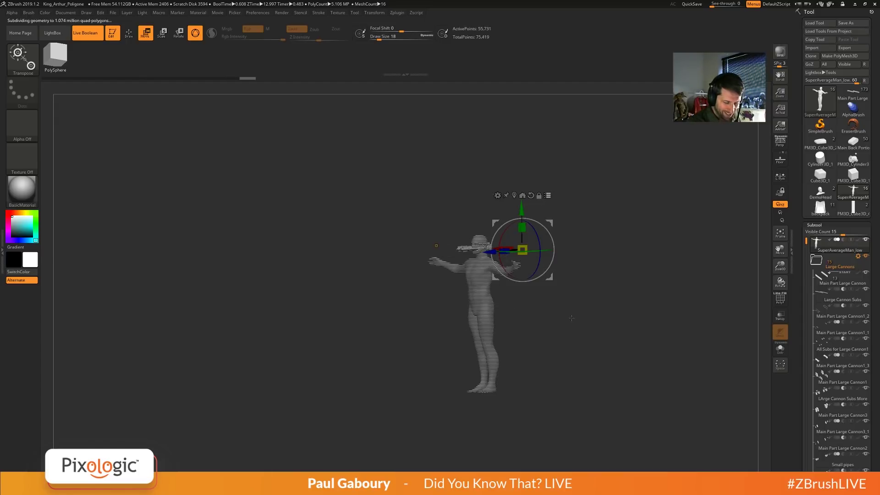
Spread the small cannons apart to either side of the head, and return to Draw mode with the whole figure in view.
right_click_drag(576, 326, 619, 384, "ctrl")
right_click_drag(569, 291, 579, 292)
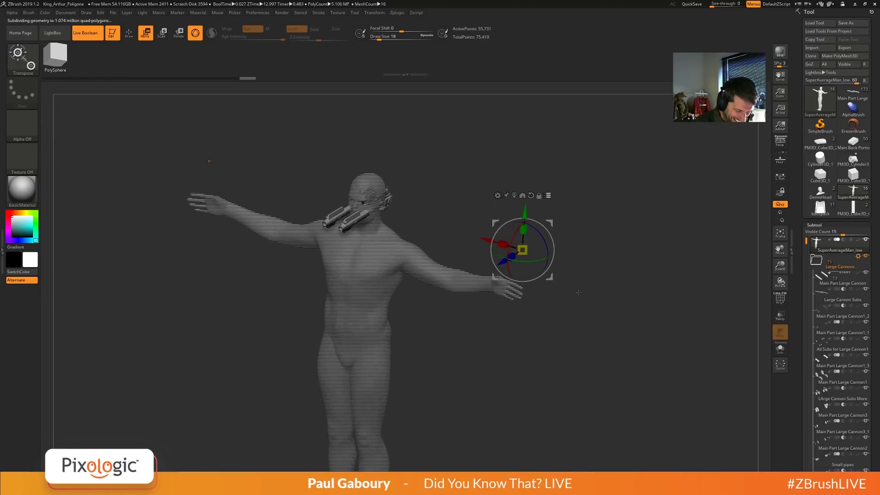
mouse_move(492, 242)
left_mouse_down()
mouse_move(457, 274)
mouse_move(492, 243)
mouse_move(484, 248)
left_mouse_up()
key("q")
mouse_move(544, 383)
left_mouse_down("alt")
mouse_move(541, 352)
mouse_move(610, 339)
mouse_move(541, 317)
left_mouse_up("alt")
right_click_drag(541, 317, 551, 334, "ctrl")
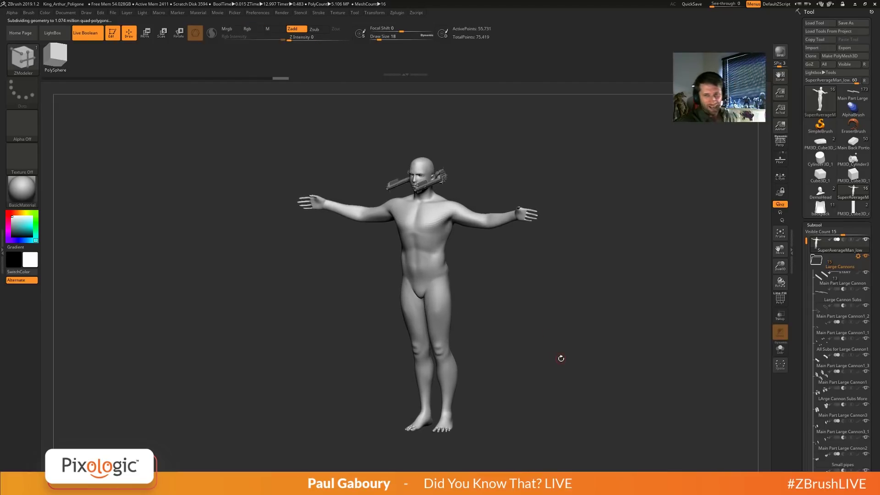